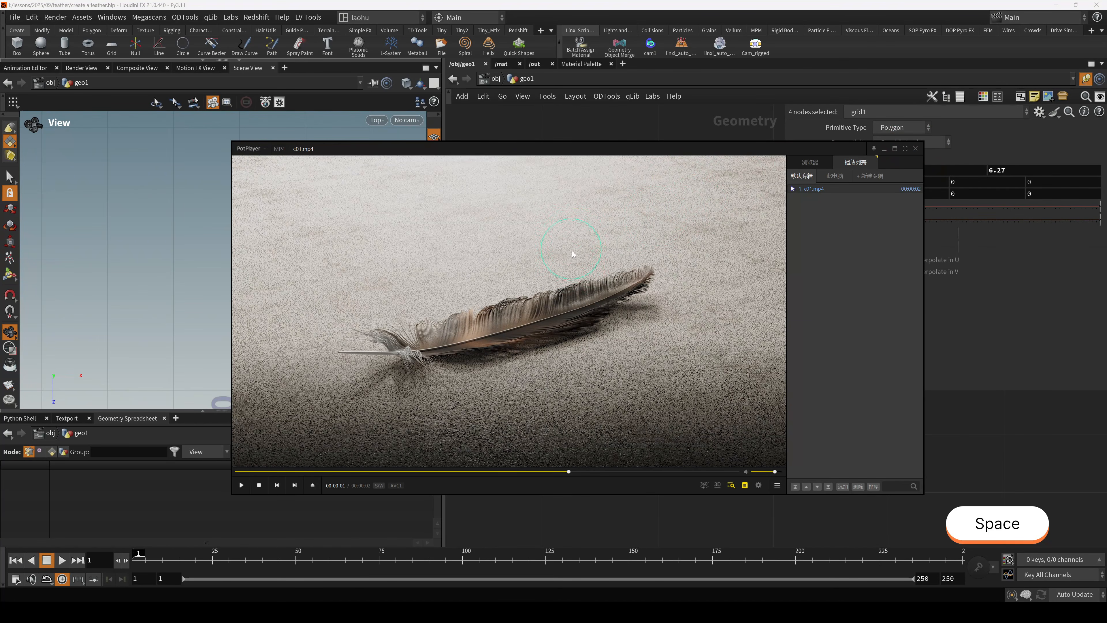
# - Close the feather reference video and add a Grid node to the geo1 network
pyautogui.click(916, 149)
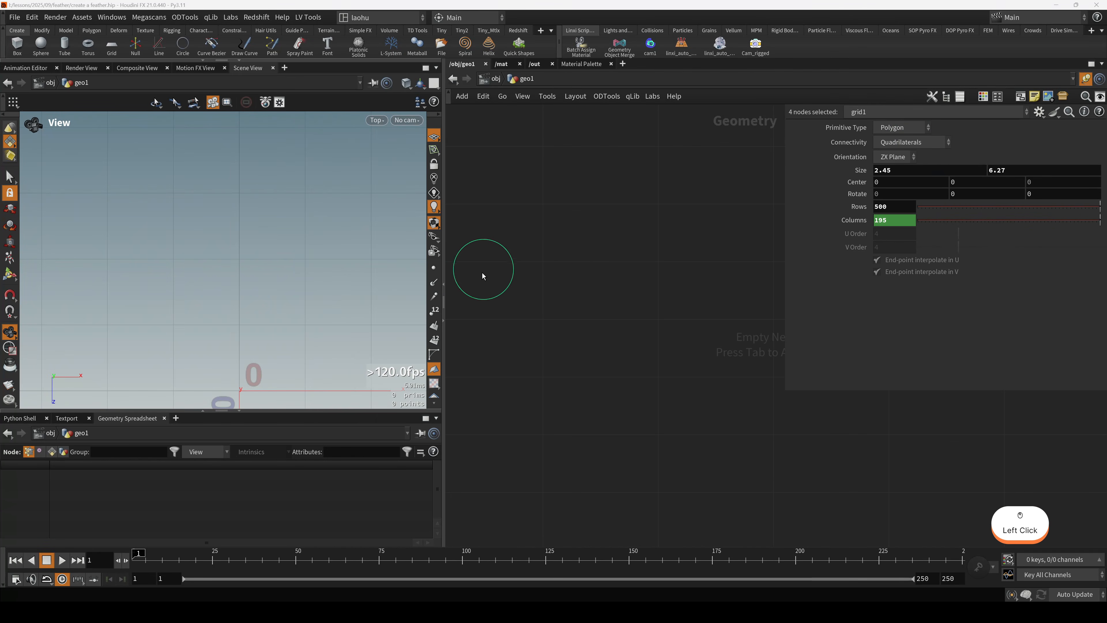
pyautogui.moveTo(550, 270); pyautogui.dragTo(534, 304)
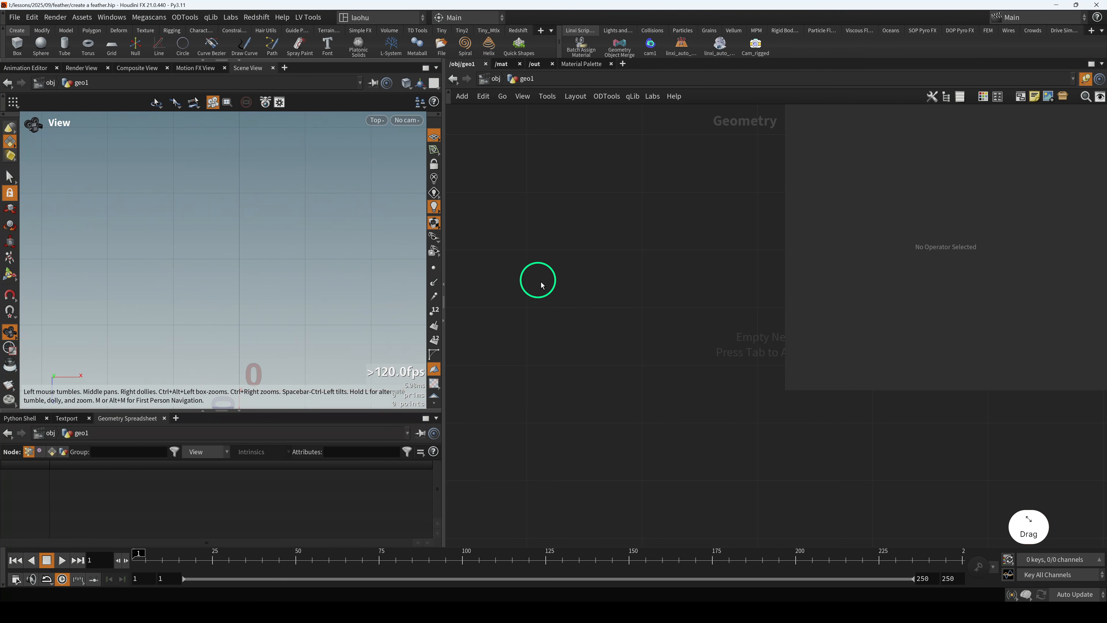
pyautogui.click(572, 289)
pyautogui.press('Tab')
pyautogui.write('grid')
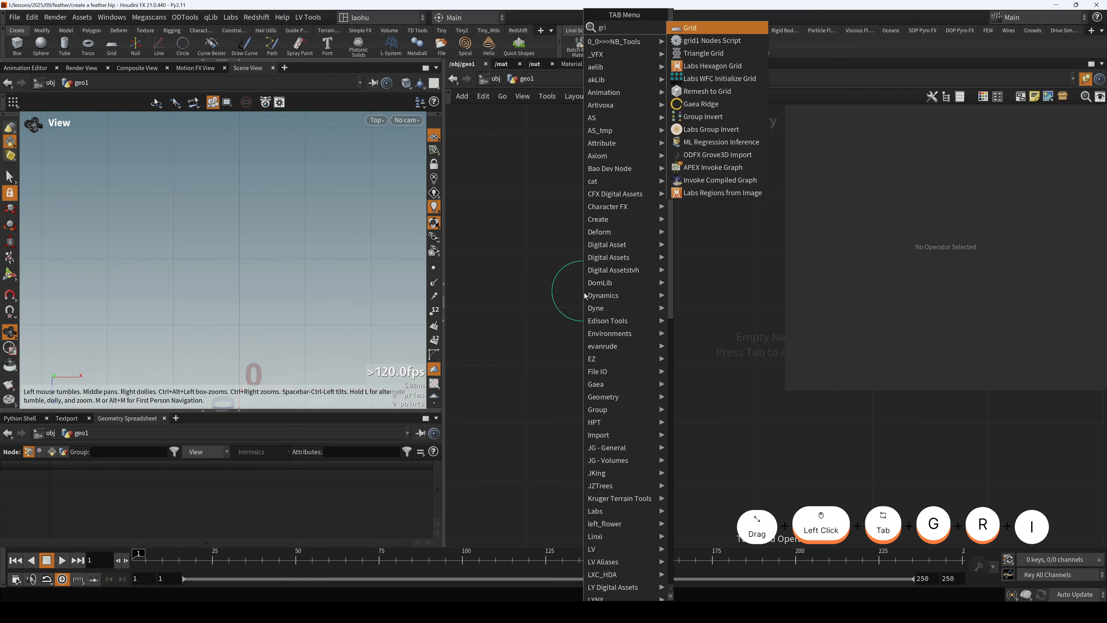
pyautogui.press('Return')
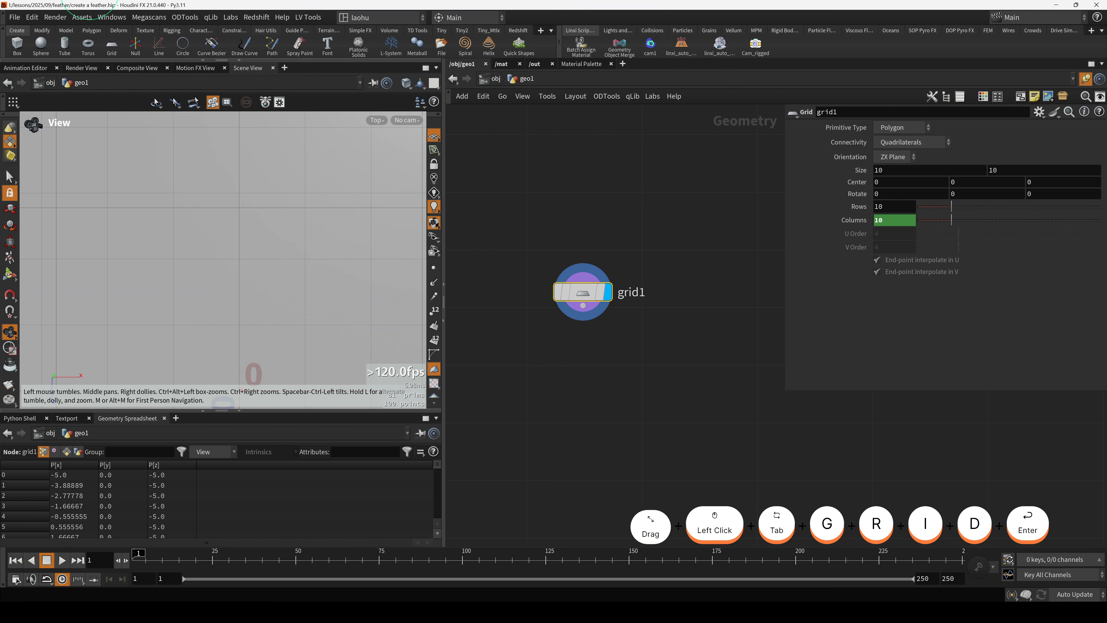
# - Check the pixel dimensions of the feather reference image Snipaste_2025-08-31_22-45-04.png in BandiView and close the viewer
pyautogui.click(133, 0)
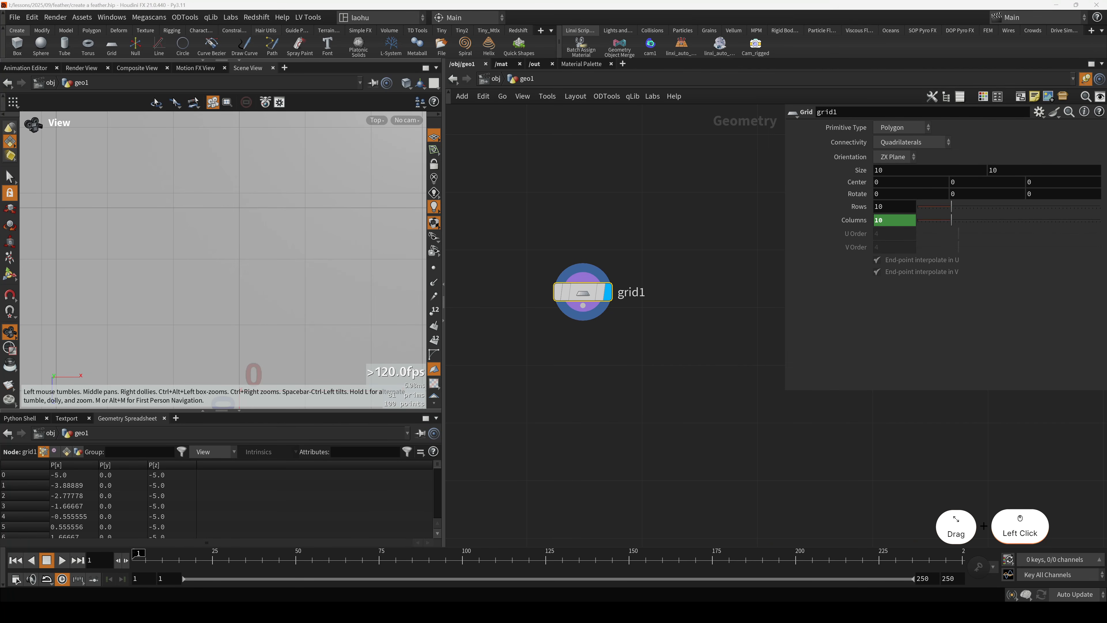
pyautogui.moveTo(442, 95); pyautogui.dragTo(366, 95)
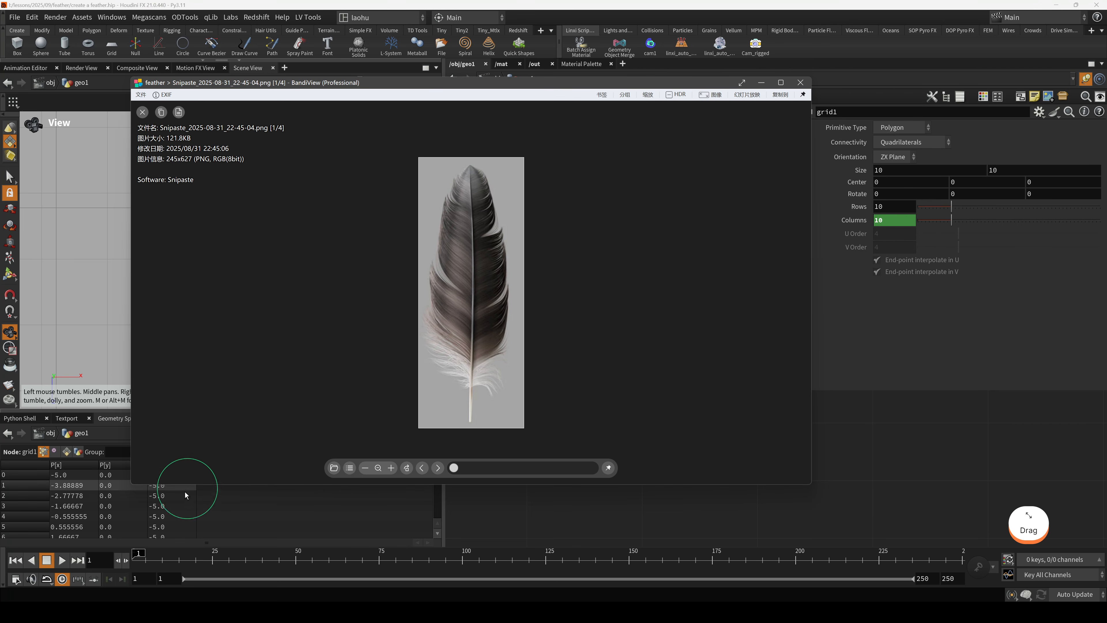
pyautogui.click(462, 279)
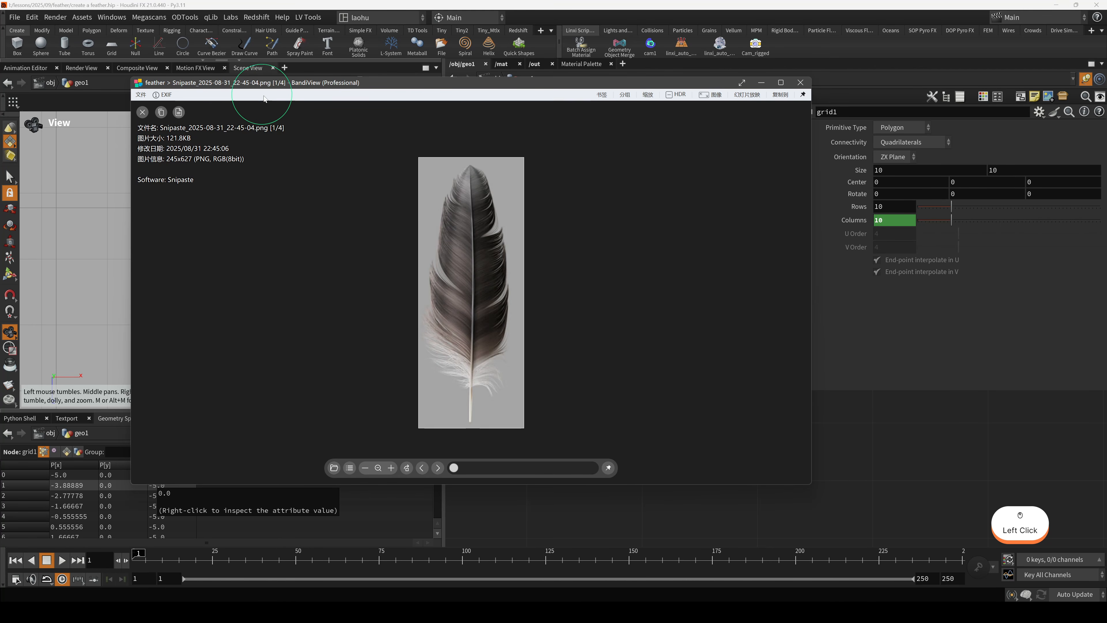
pyautogui.moveTo(264, 98); pyautogui.dragTo(662, 112)
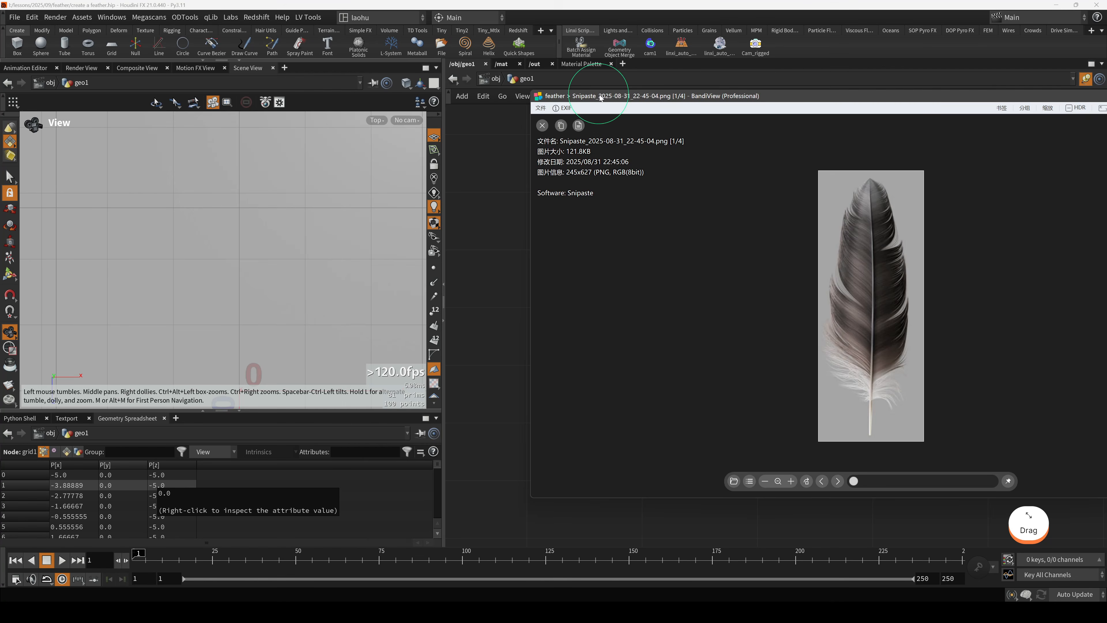
pyautogui.moveTo(600, 97); pyautogui.dragTo(431, 115)
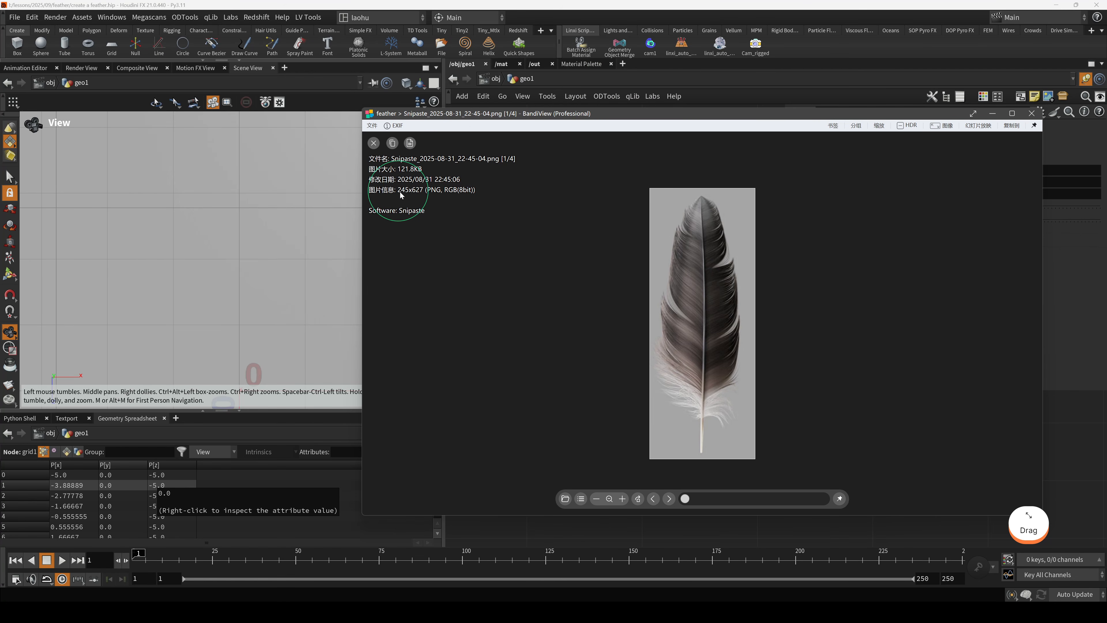
pyautogui.click(1036, 115)
pyautogui.moveTo(637, 315); pyautogui.dragTo(521, 264)
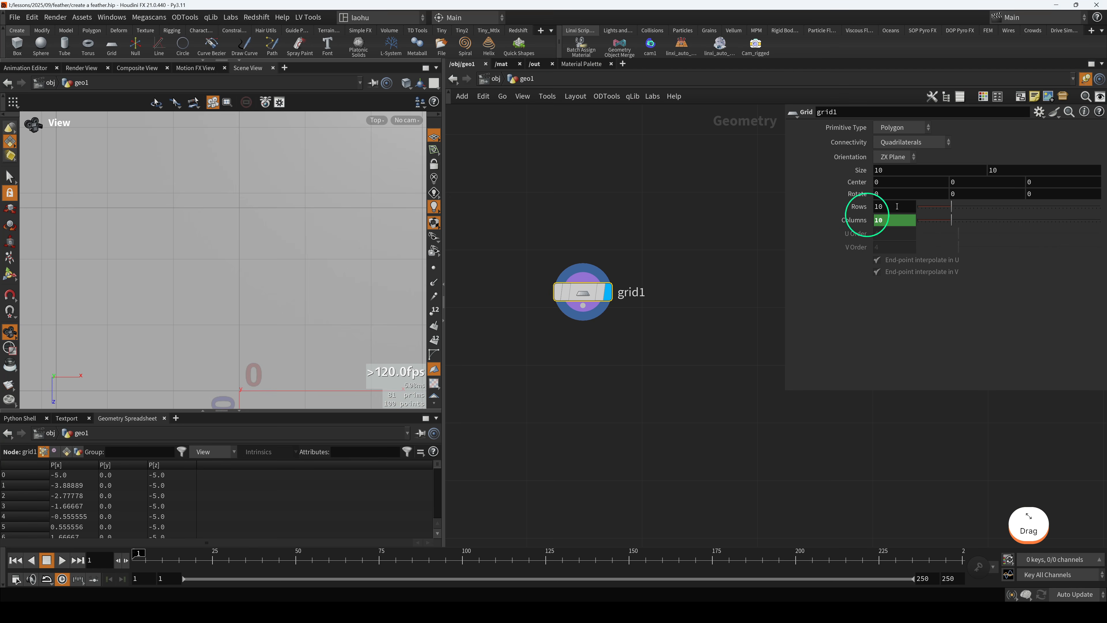
# - Set the grid's size to 2.45 by 6.27 and frame it in the viewport
pyautogui.click(901, 169)
pyautogui.write('2.45')
pyautogui.press('Tab')
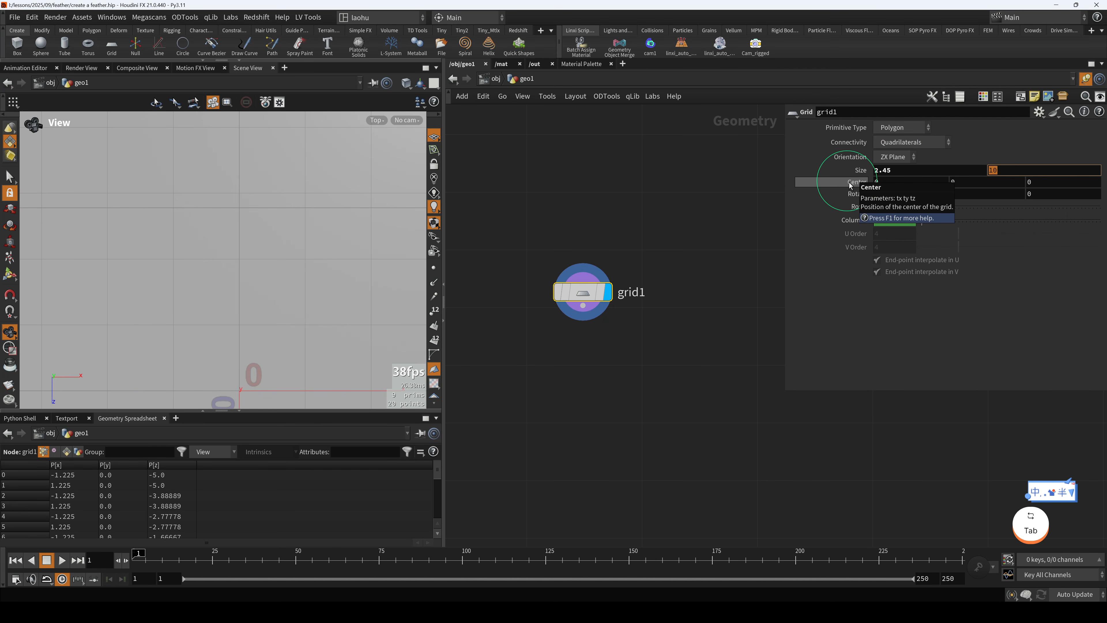
pyautogui.write('6.27')
pyautogui.press('Return')
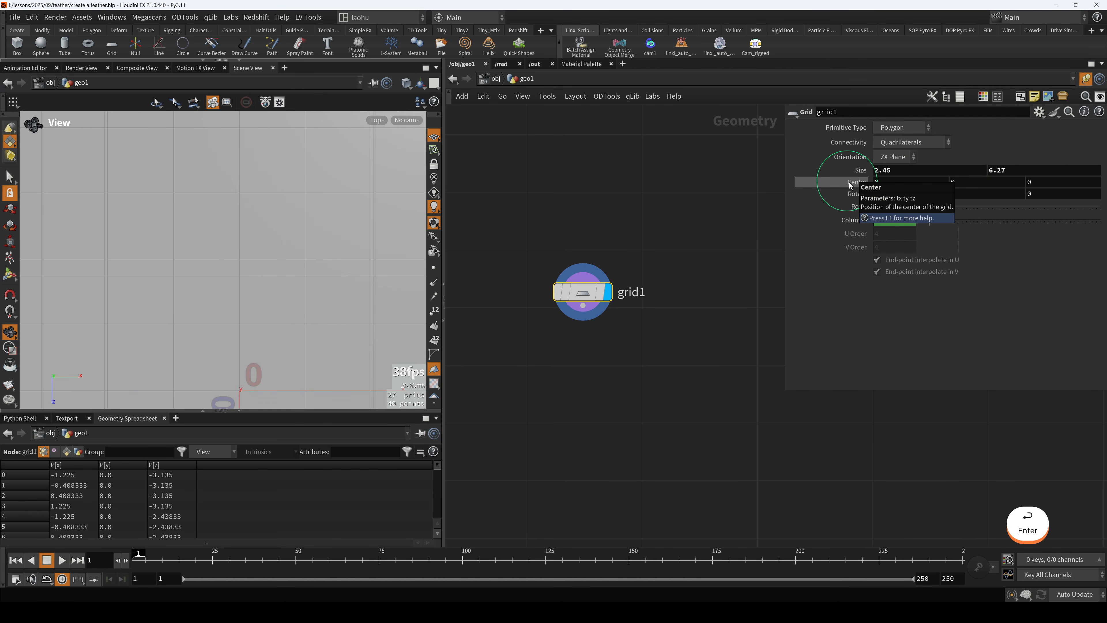
pyautogui.press('h')
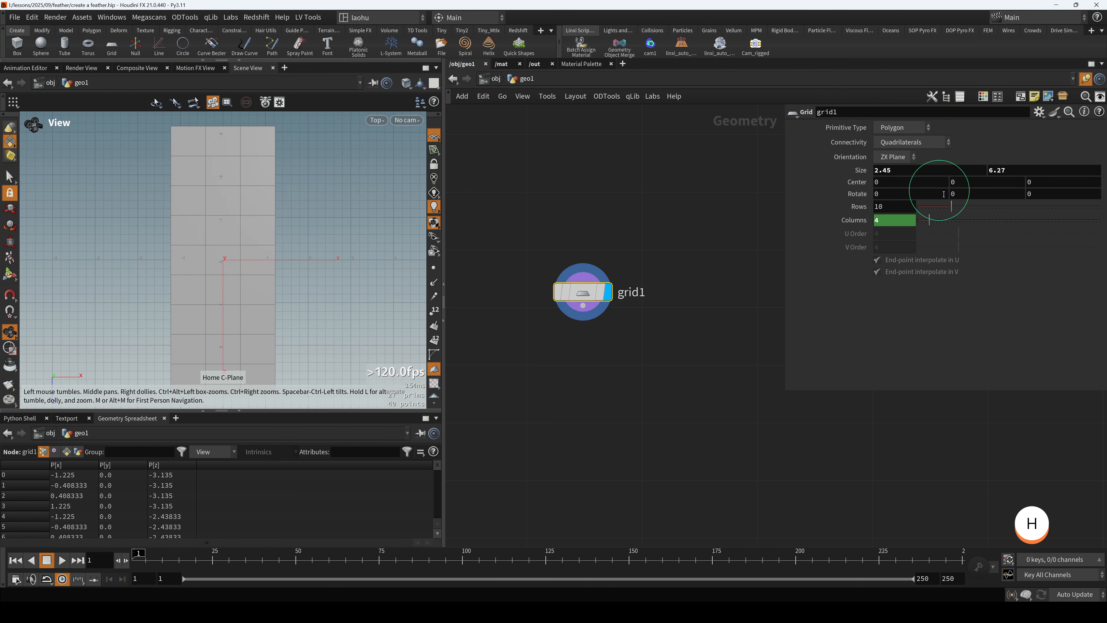
# - Set the grid's row count to 100
pyautogui.moveTo(952, 207); pyautogui.dragTo(1106, 192)
pyautogui.doubleClick(885, 206)
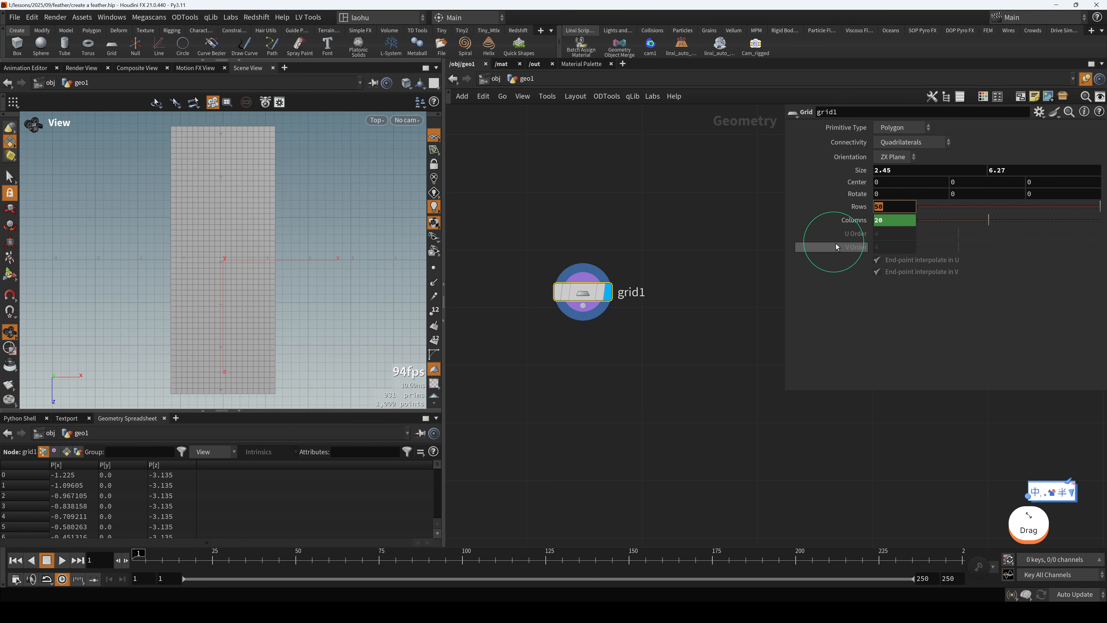
pyautogui.write('100')
pyautogui.press('Return')
pyautogui.keyDown('alt'); pyautogui.scroll(-3, 284, 286); pyautogui.keyUp('alt')
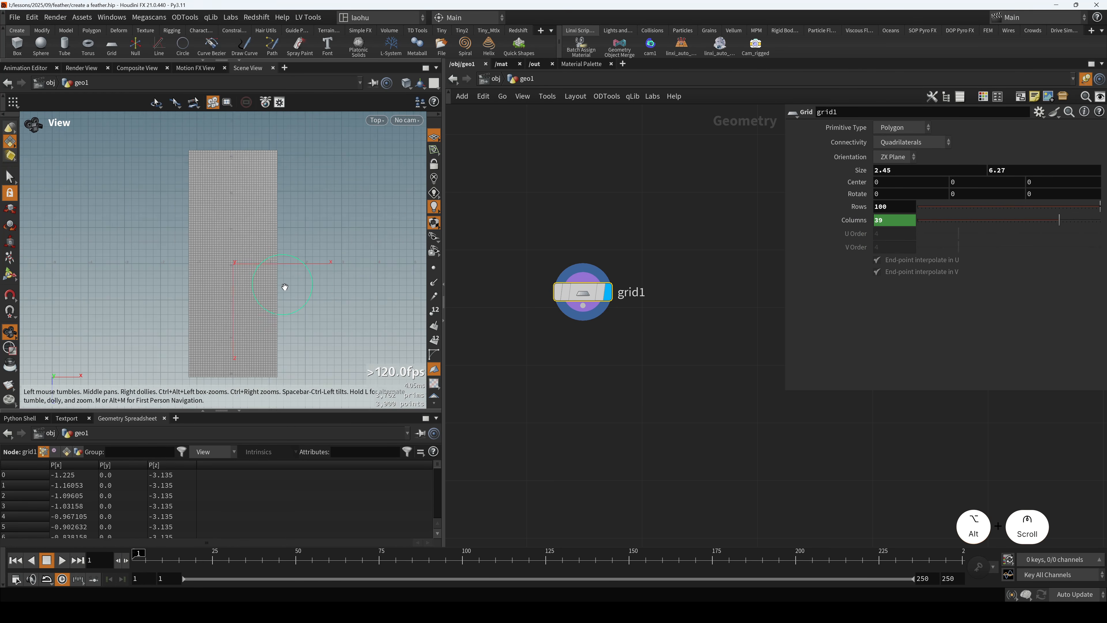
pyautogui.keyDown('alt'); pyautogui.moveTo(276, 301); pyautogui.dragTo(271, 278); pyautogui.keyUp('alt')
# - Add a Match Size node below grid1, connected to its output, and display its result
pyautogui.moveTo(586, 294); pyautogui.dragTo(585, 317)
pyautogui.press('Tab')
pyautogui.write('match')
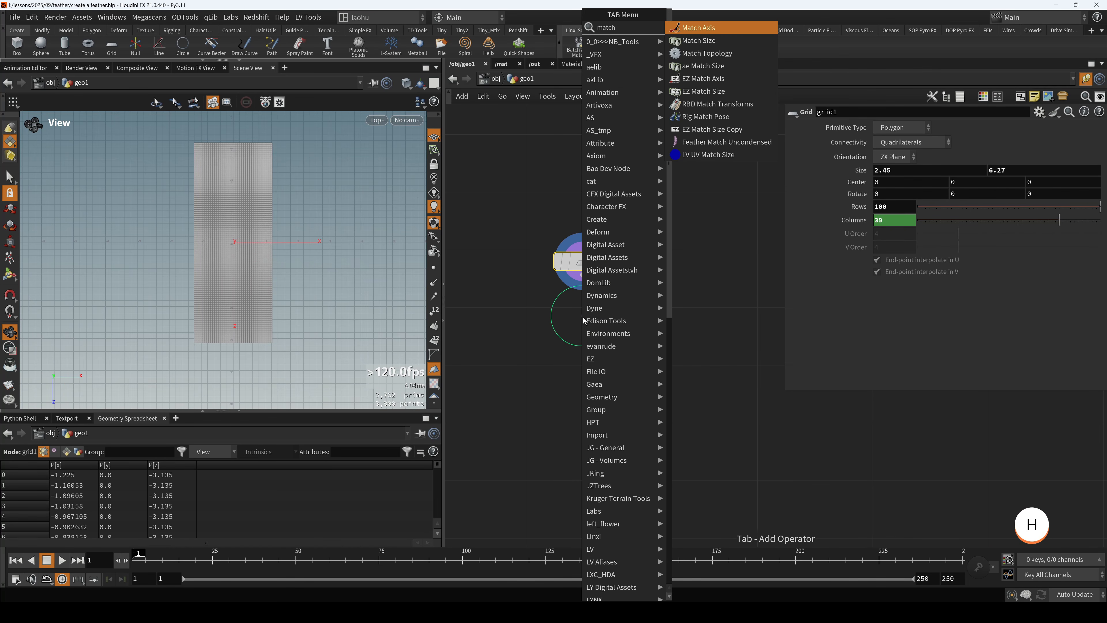
pyautogui.press('Down')
pyautogui.press('Return')
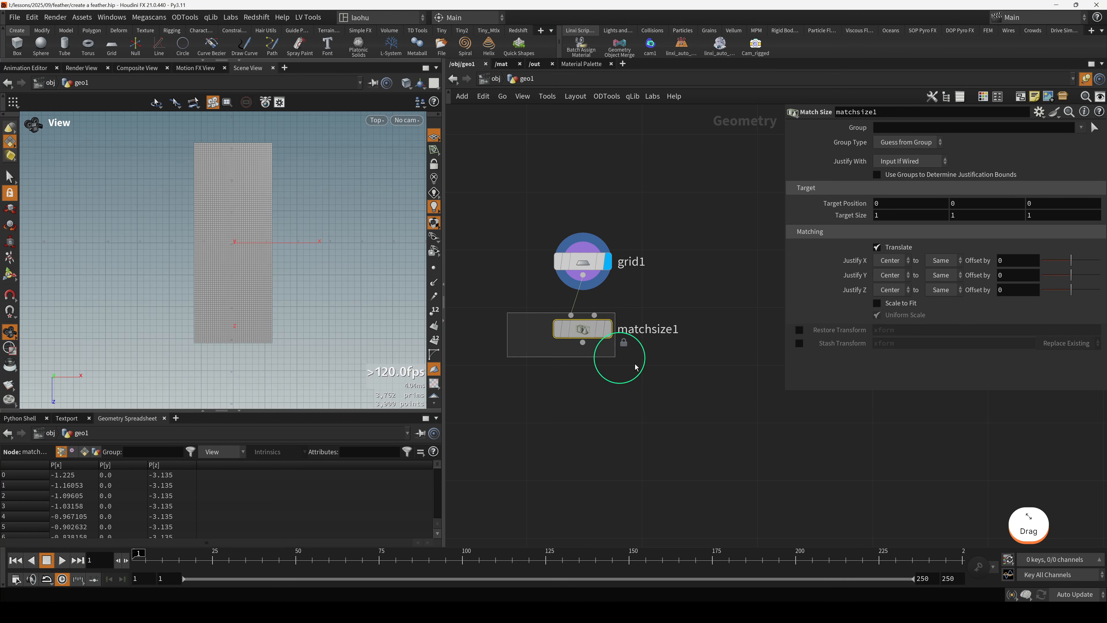
pyautogui.press('r')
pyautogui.click(584, 348)
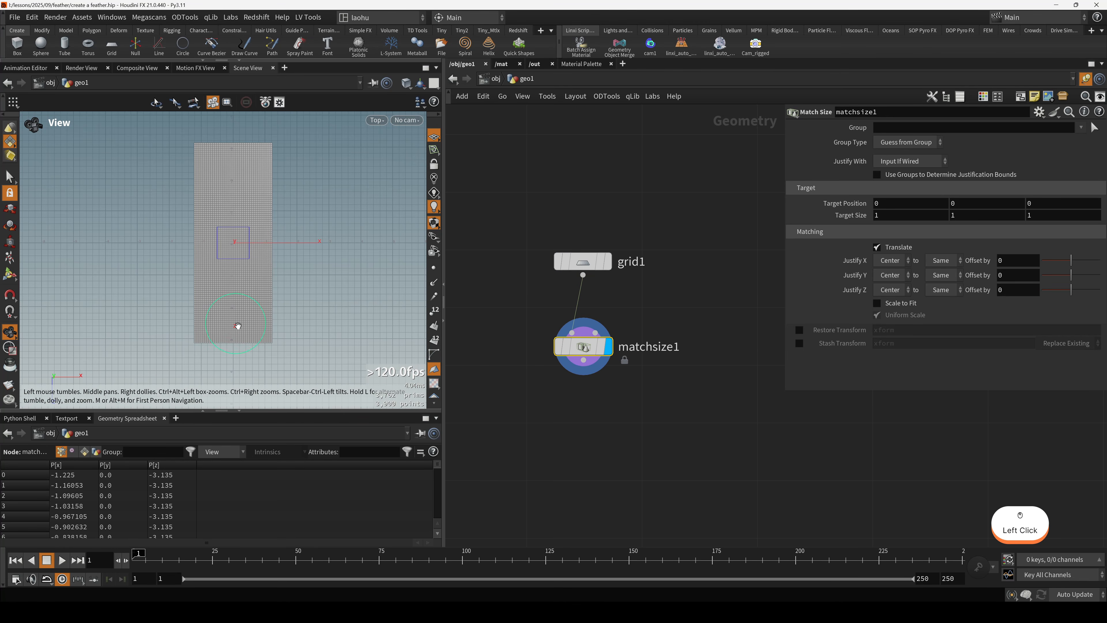
# - Set the Match Size node's Z justification to Max, enable Scale to Fit, and frame the scaled grid
pyautogui.click(892, 288)
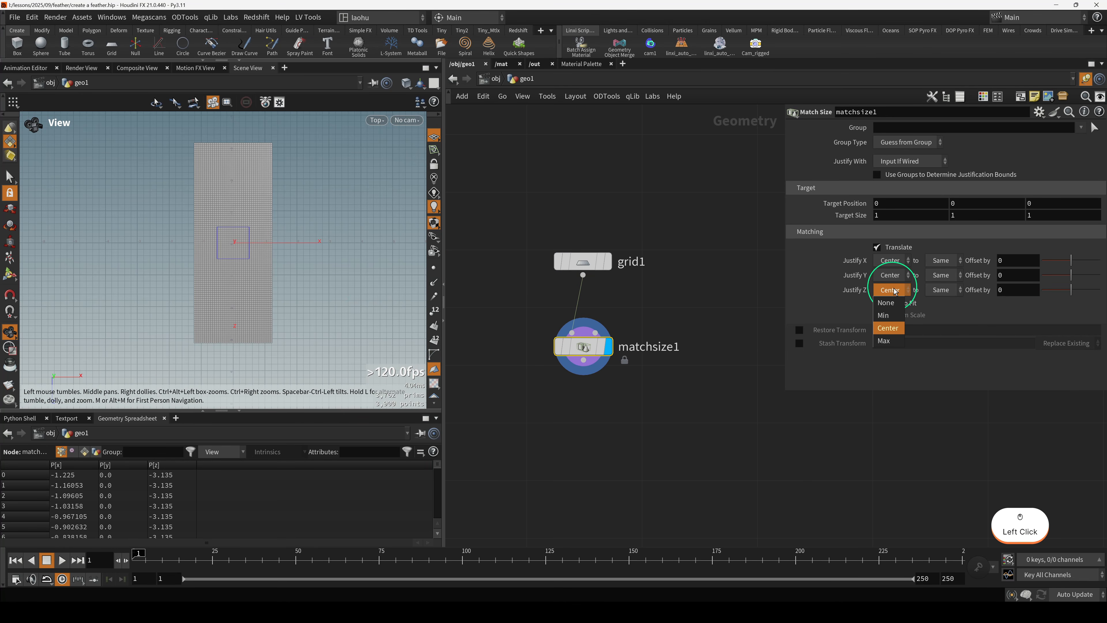
pyautogui.click(879, 340)
pyautogui.click(888, 306)
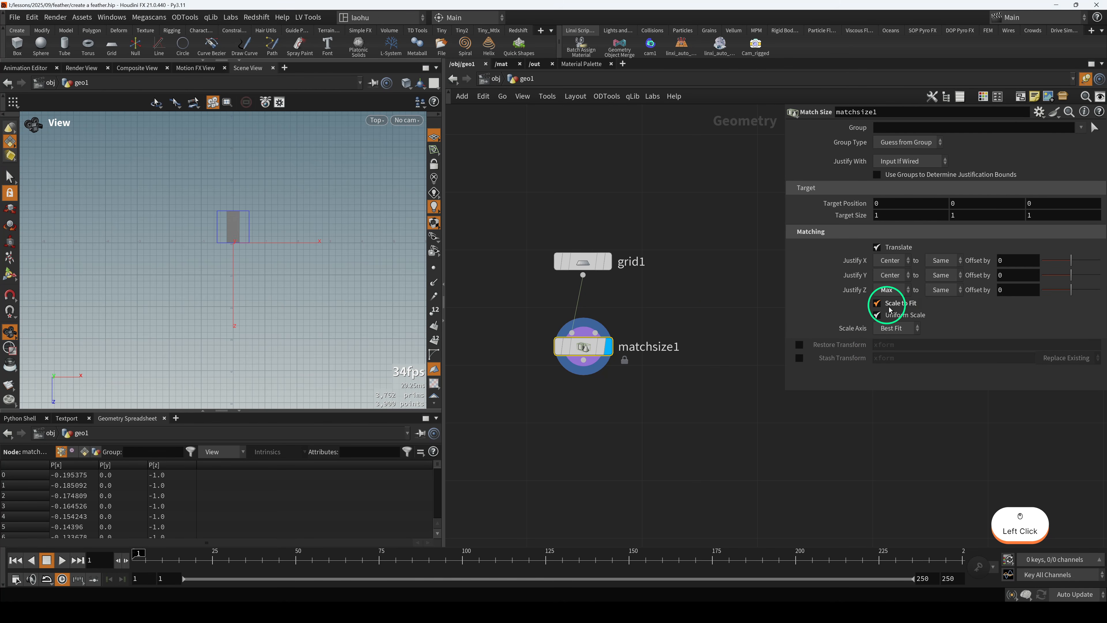
pyautogui.scroll(3, 235, 225)
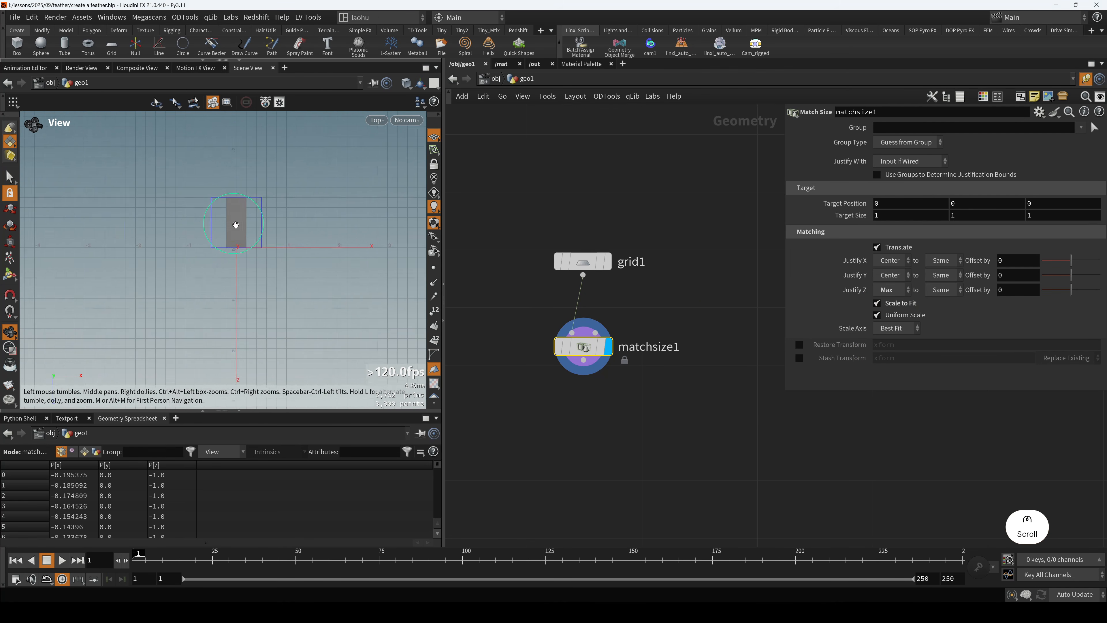
pyautogui.press('h')
# - Add a UV Project node below matchsize1, connected to its output, and display its result
pyautogui.moveTo(549, 349); pyautogui.dragTo(575, 387)
pyautogui.press('Tab')
pyautogui.write('uvpro')
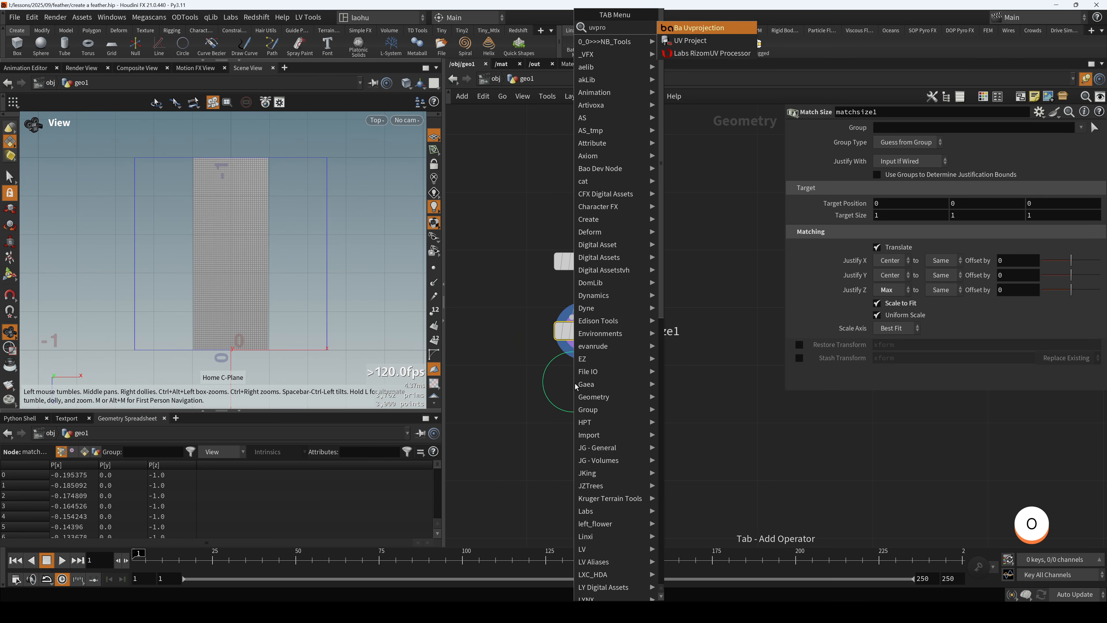
pyautogui.press('Down')
pyautogui.press('Return')
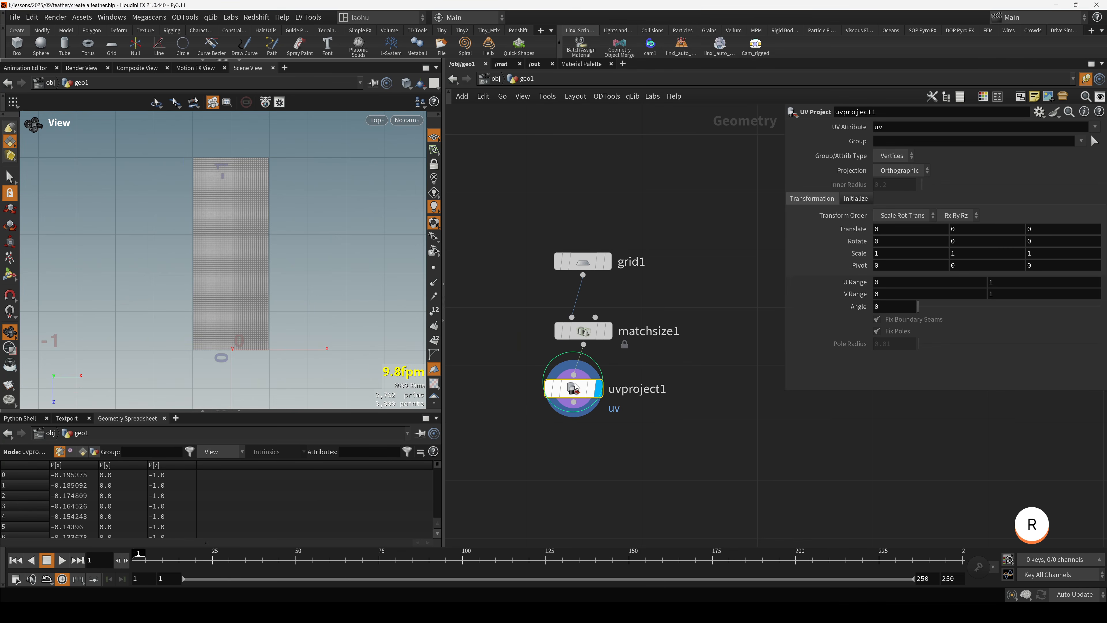
pyautogui.click(576, 399)
# - Examine the projected UVs on the grid by temporarily displaying the UV texture in the viewport, and tidy the node's placement
pyautogui.click(857, 199)
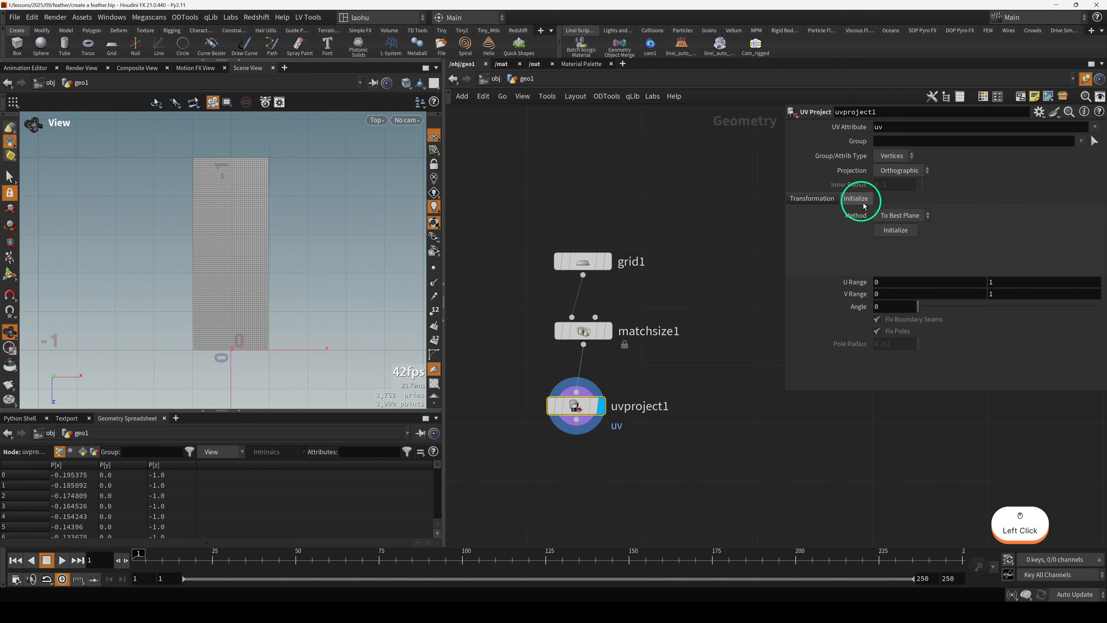
pyautogui.click(434, 383)
pyautogui.scroll(-2, 435, 371)
pyautogui.moveTo(583, 413)
pyautogui.moveTo(582, 412); pyautogui.dragTo(584, 392)
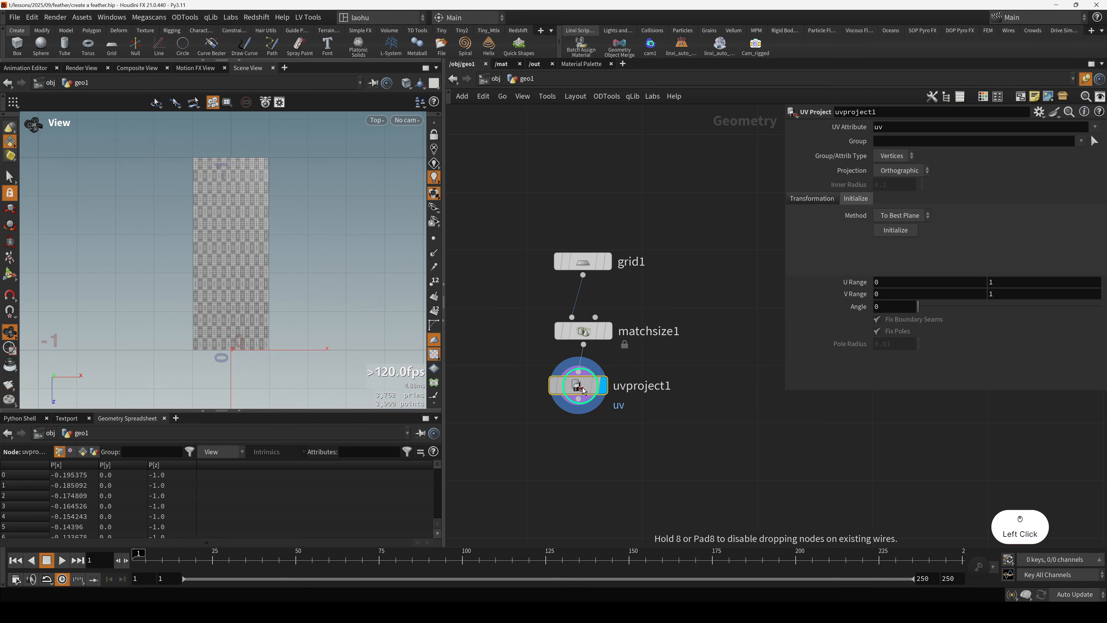
pyautogui.moveTo(580, 441); pyautogui.dragTo(591, 403, button='middle')
pyautogui.click(435, 354)
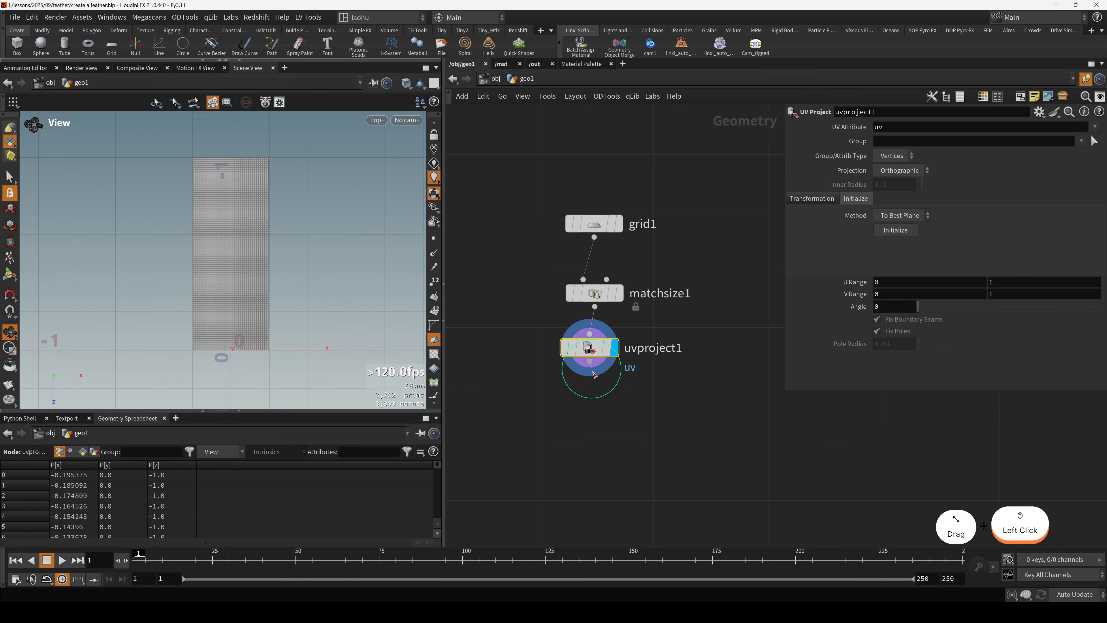
# - Add an Attribute from Map node below uvproject1, connected to its output
pyautogui.press('Tab')
pyautogui.write('attrif')
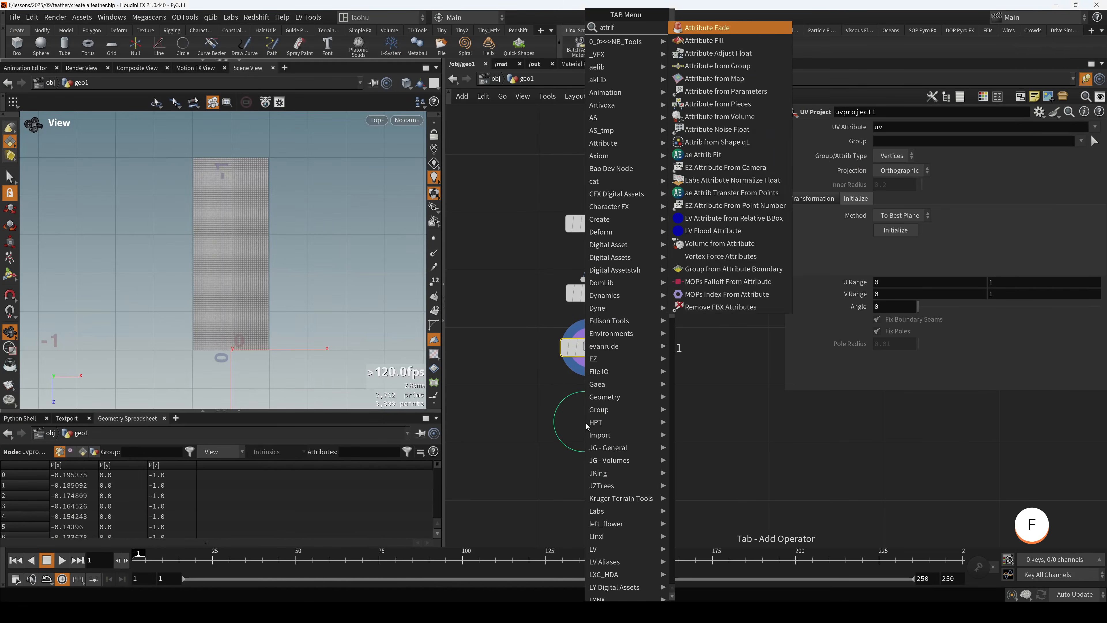
pyautogui.write('m')
pyautogui.press('Return')
pyautogui.click(585, 423)
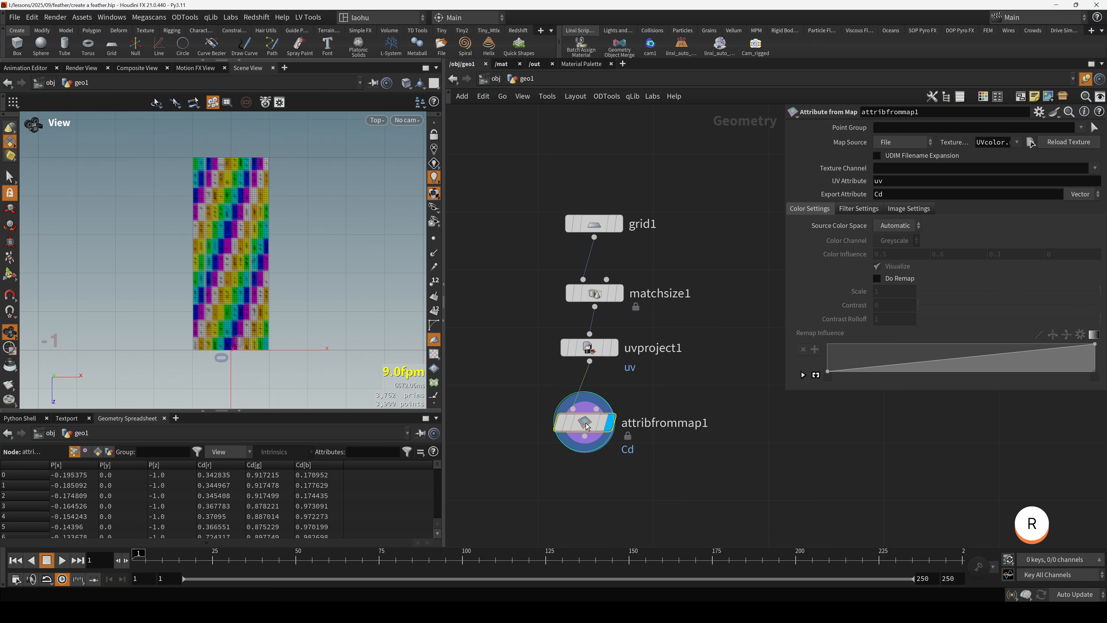
# - Load Snipaste_2025-08-31_22-45-04.png from the $HIP folder as the Attribute from Map node's texture
pyautogui.click(1031, 143)
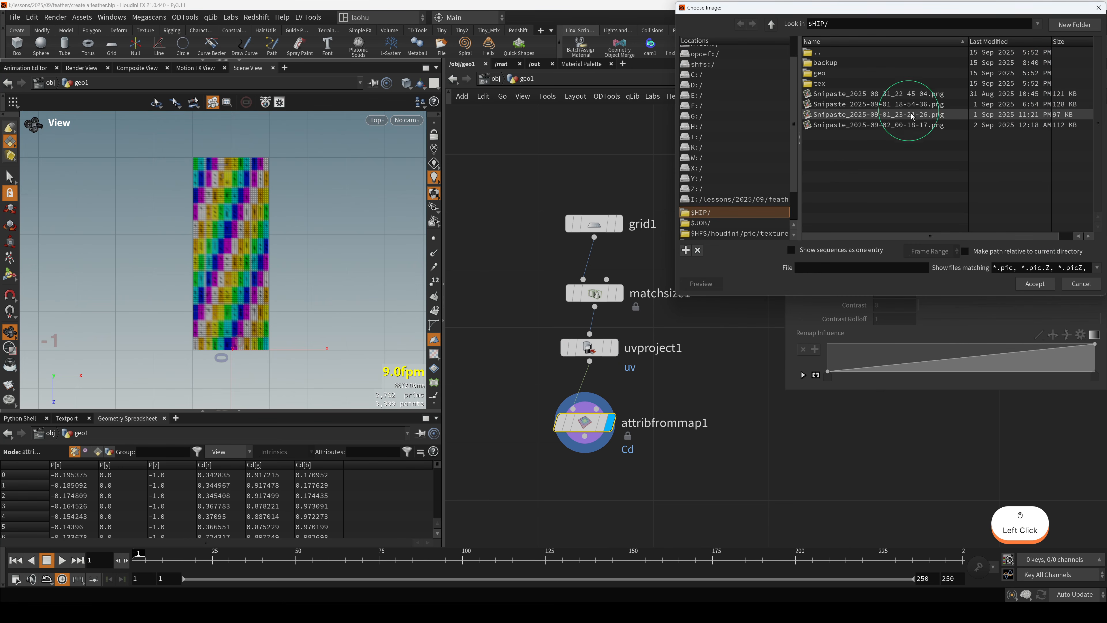
pyautogui.click(889, 94)
pyautogui.click(1029, 287)
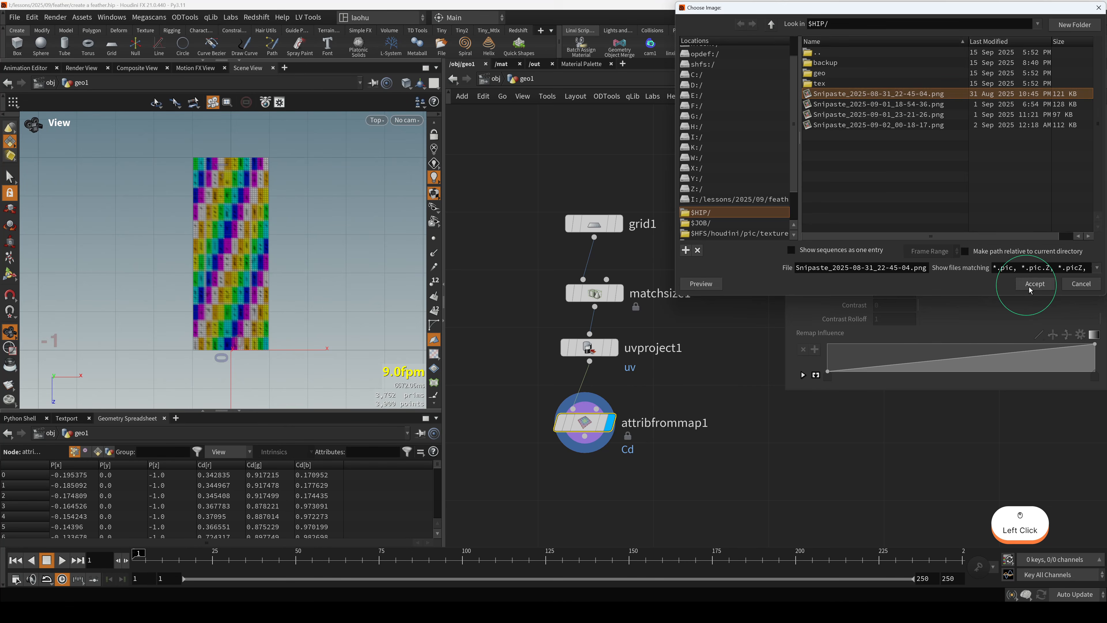
pyautogui.click(787, 366)
pyautogui.moveTo(585, 422); pyautogui.dragTo(591, 409)
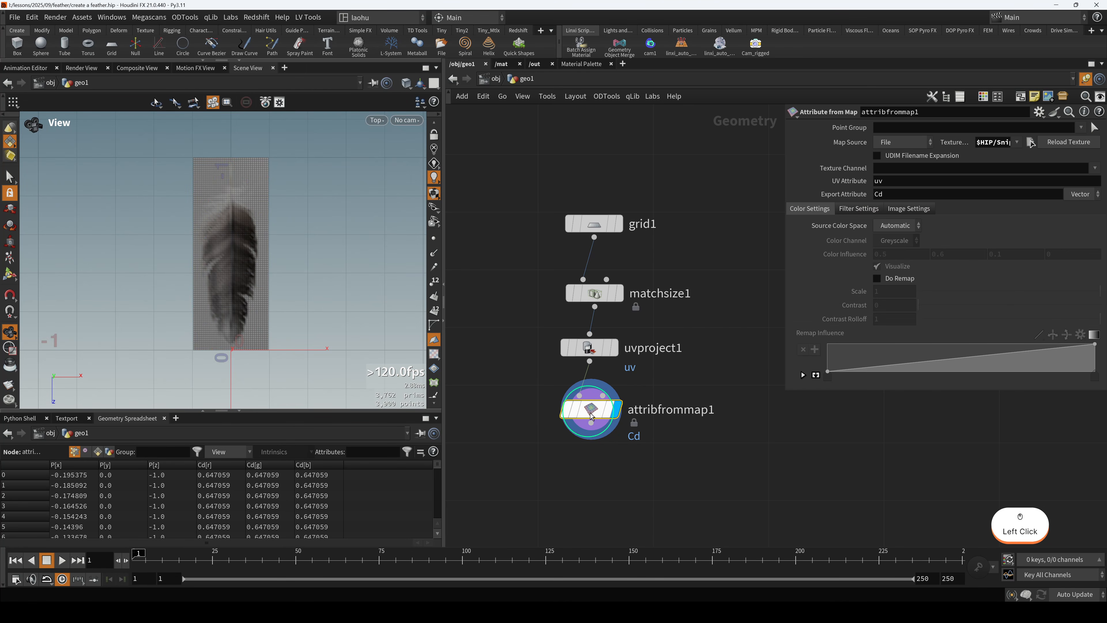
# - Hide the wireframe overlay in the viewport, set grid1's row count to 500, and reselect attribfrommap1
pyautogui.click(586, 226)
pyautogui.scroll(3, 246, 296)
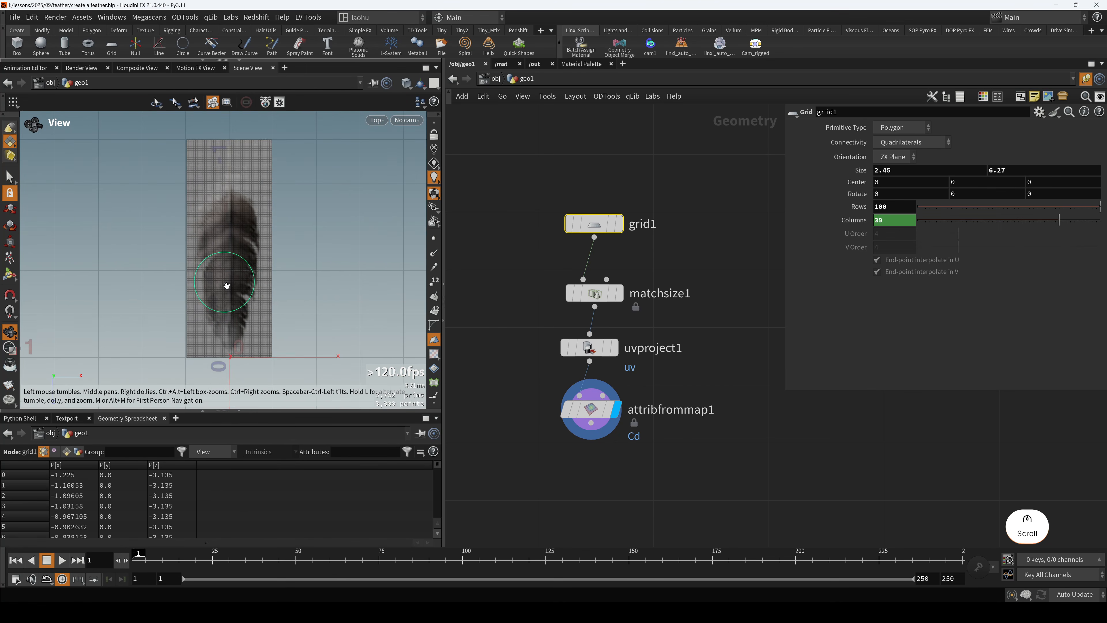
pyautogui.hotkey('shift', 'w')
pyautogui.scroll(3, 231, 316)
pyautogui.scroll(-4, 228, 305)
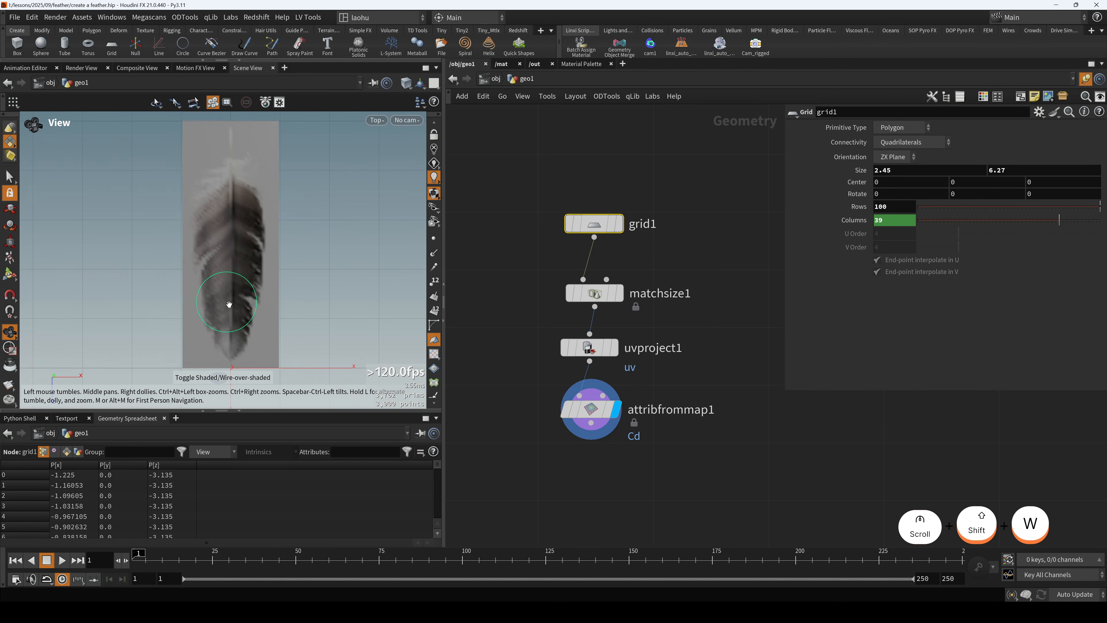
pyautogui.click(880, 206)
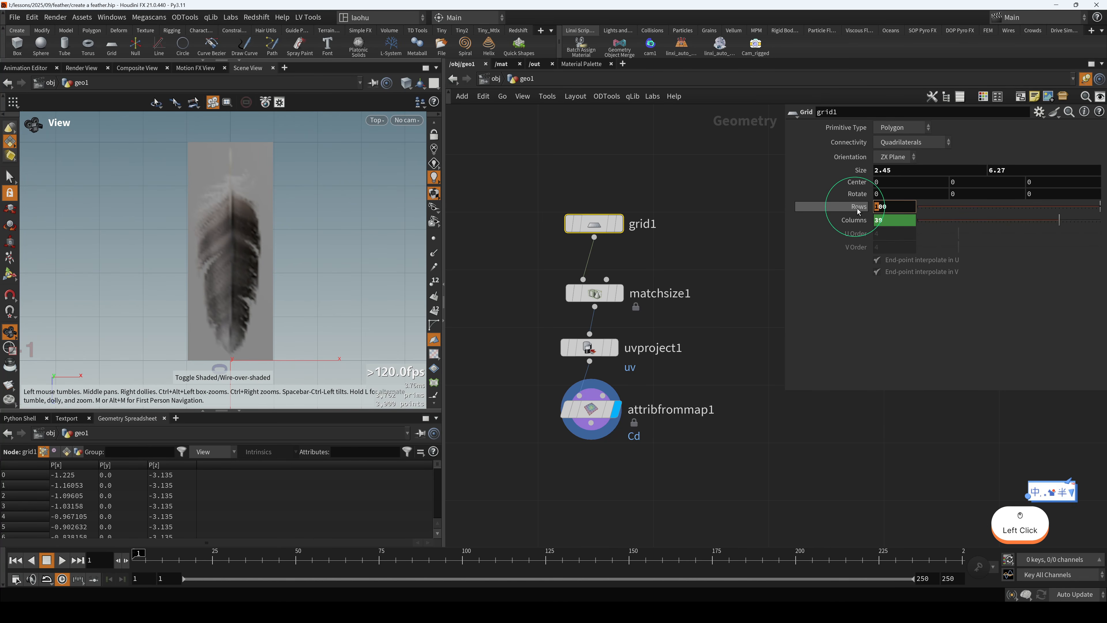
pyautogui.write('500')
pyautogui.press('Return')
pyautogui.moveTo(513, 400); pyautogui.dragTo(630, 443)
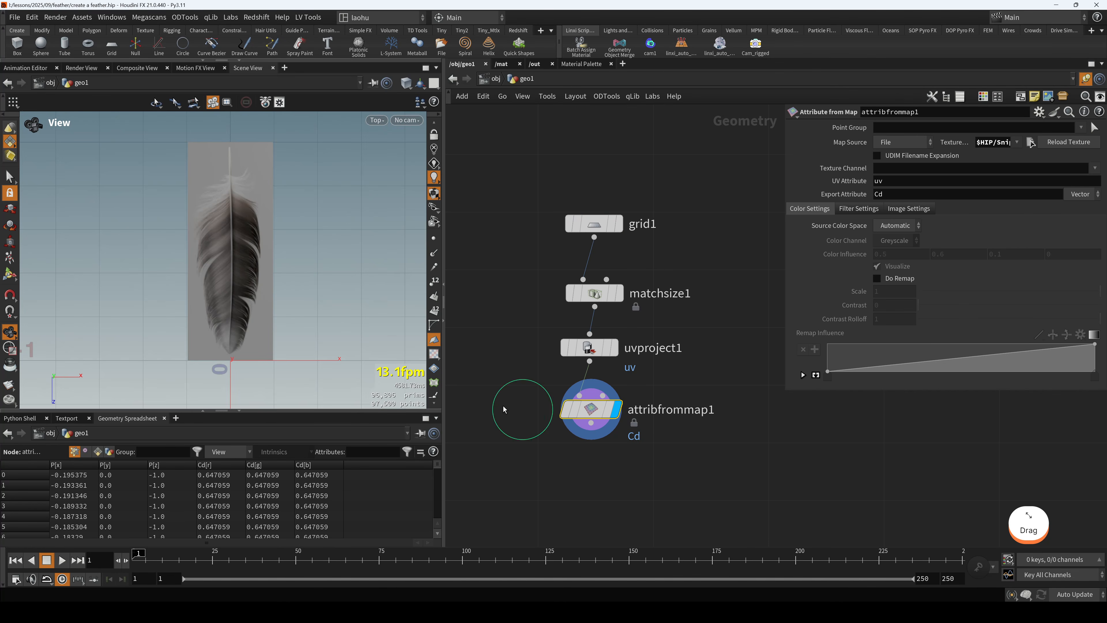
# - Flip the feather texture vertically on attribfrommap1 with Invert V, checking its orientation against the reference image
pyautogui.moveTo(334, 1); pyautogui.dragTo(406, 287, button='right')
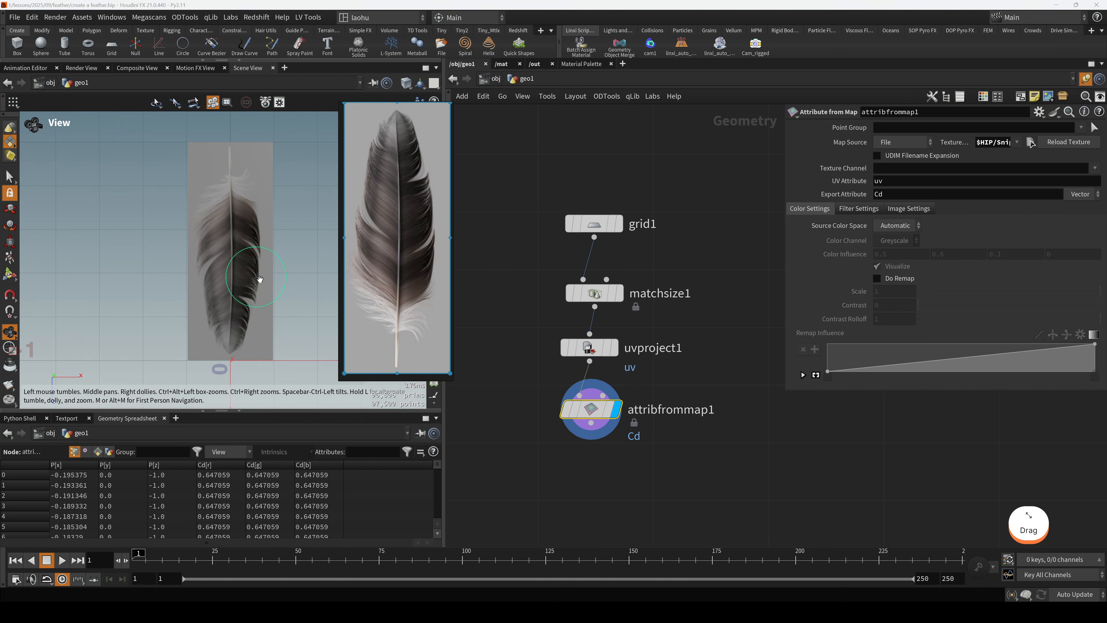
pyautogui.click(866, 209)
pyautogui.click(902, 209)
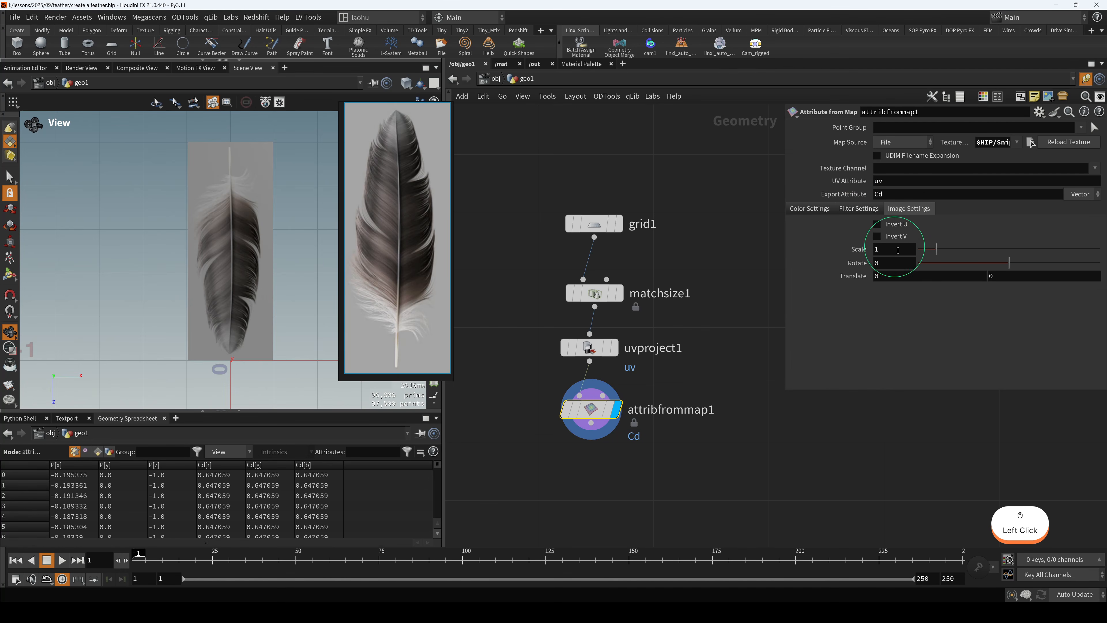
pyautogui.click(879, 238)
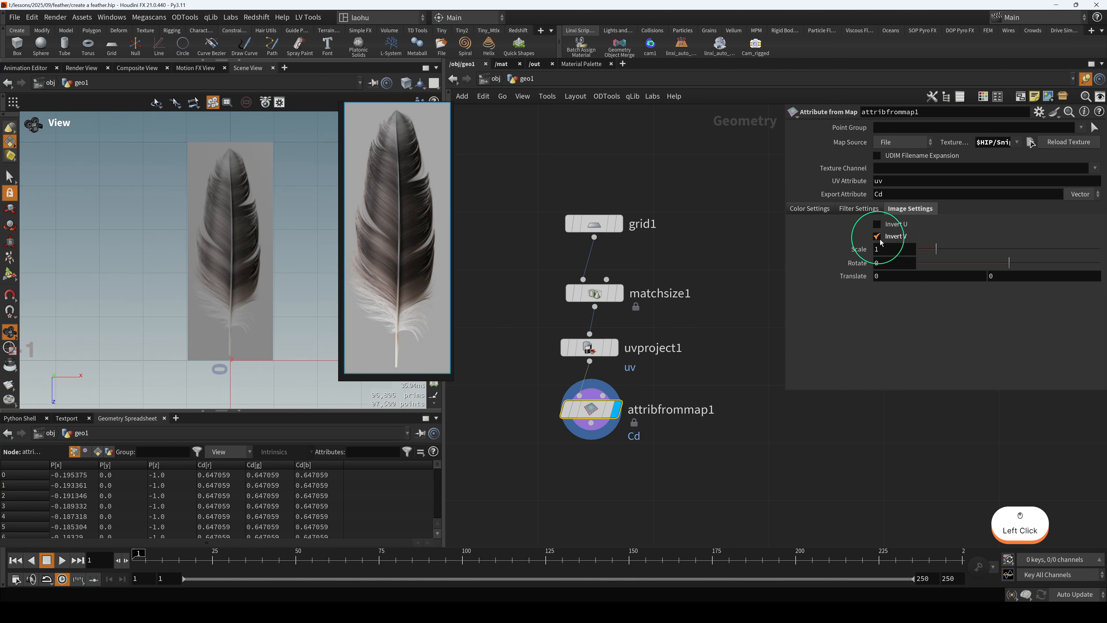
pyautogui.moveTo(408, 291); pyautogui.dragTo(475, 0)
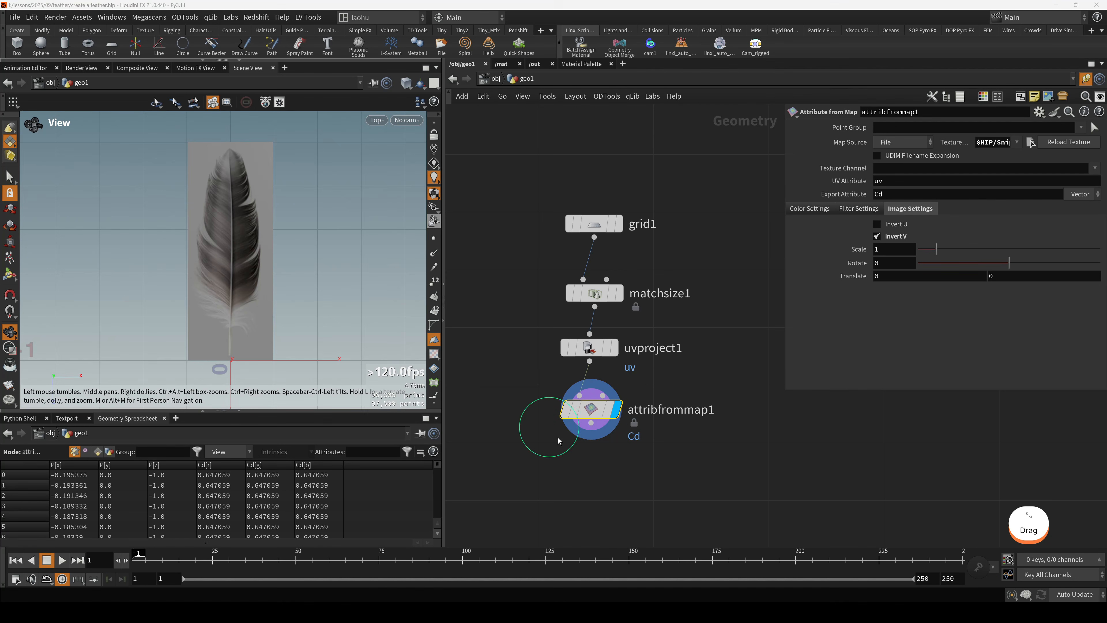
pyautogui.moveTo(592, 410); pyautogui.dragTo(584, 411)
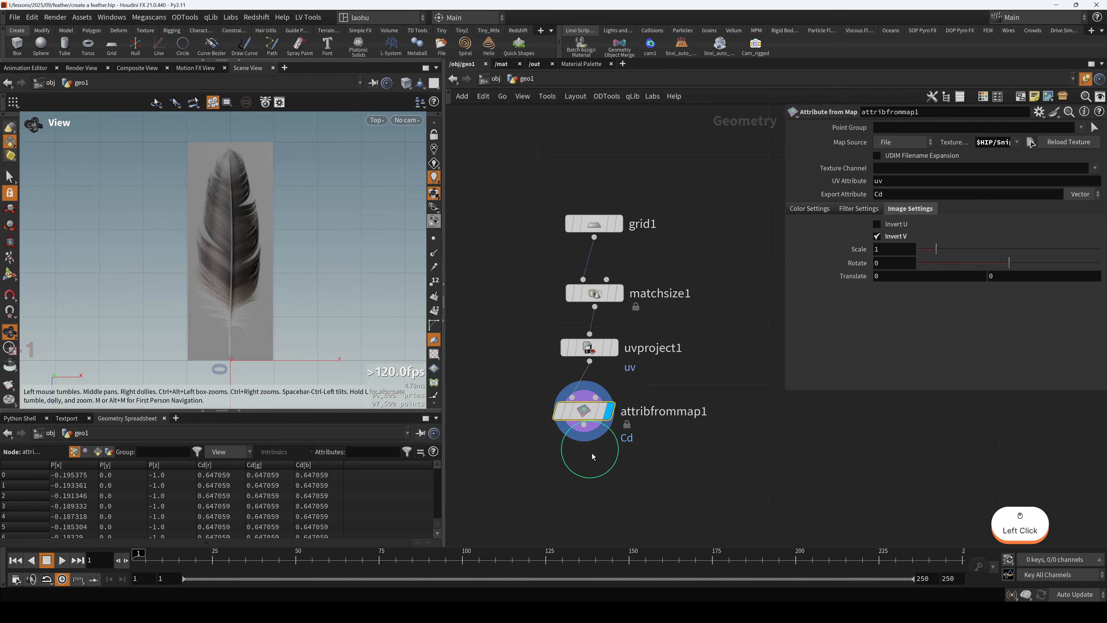
# - Add a Null node connected below attribfrommap1, display it, and save the scene
pyautogui.moveTo(598, 466)
pyautogui.mouseDown()
pyautogui.moveTo(589, 386)
pyautogui.moveTo(577, 426)
pyautogui.mouseUp()
pyautogui.press('Tab')
pyautogui.write('null')
pyautogui.press('Return')
pyautogui.moveTo(515, 405)
pyautogui.mouseDown()
pyautogui.moveTo(540, 427)
pyautogui.moveTo(578, 423)
pyautogui.mouseUp()
pyautogui.click(577, 435)
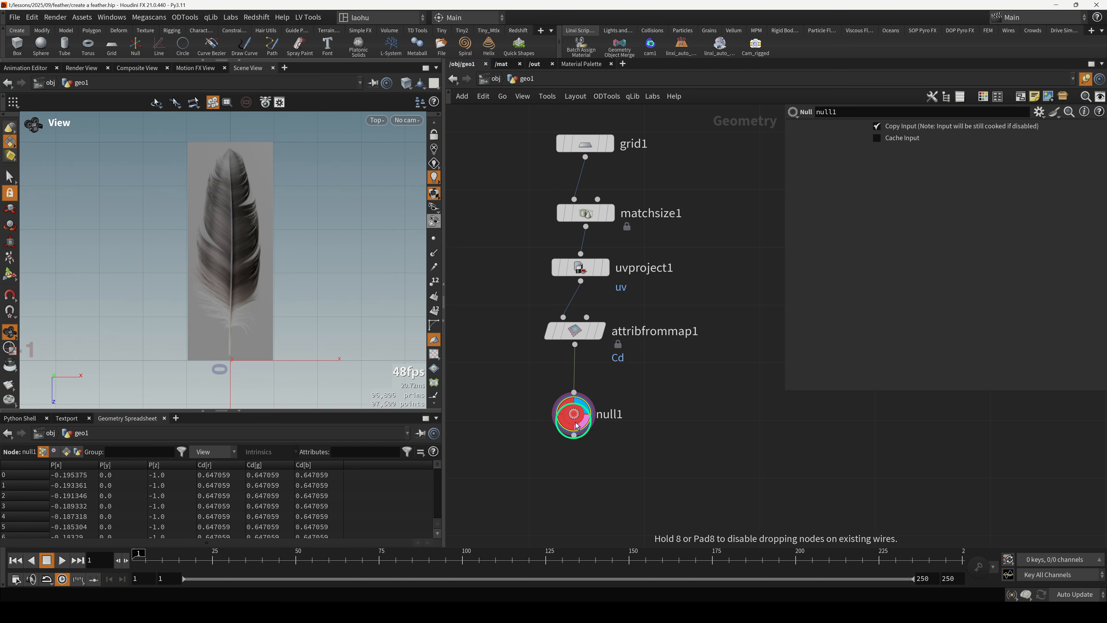
pyautogui.scroll(-3, 641, 364)
pyautogui.scroll(4, 650, 399)
pyautogui.hotkey('ctrl', 's')
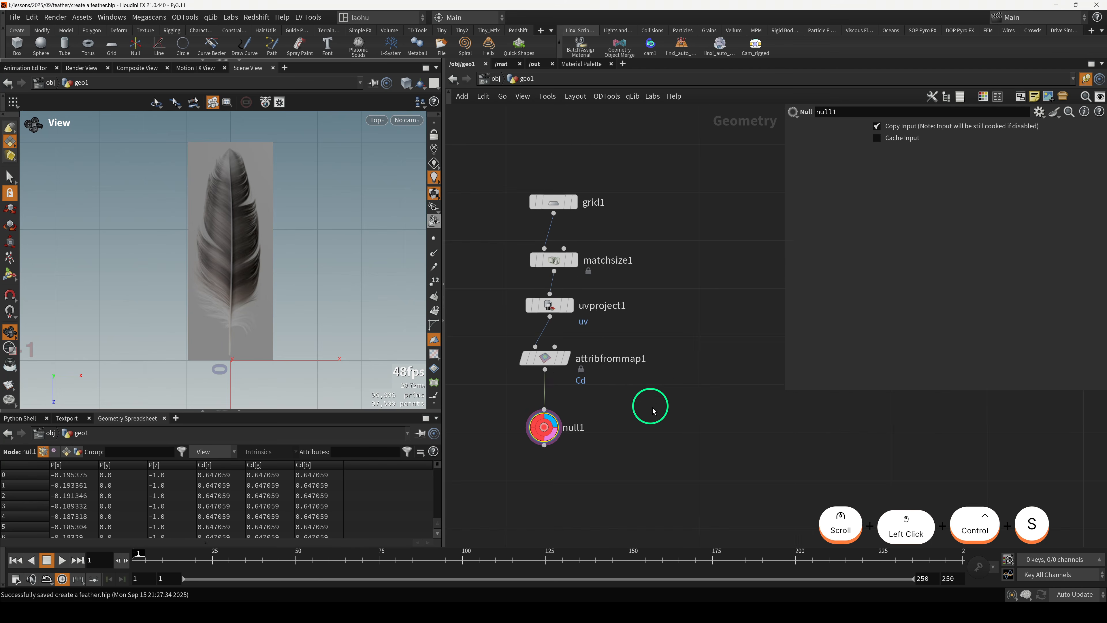
pyautogui.moveTo(521, 425); pyautogui.dragTo(527, 431)
pyautogui.scroll(-2, 641, 312)
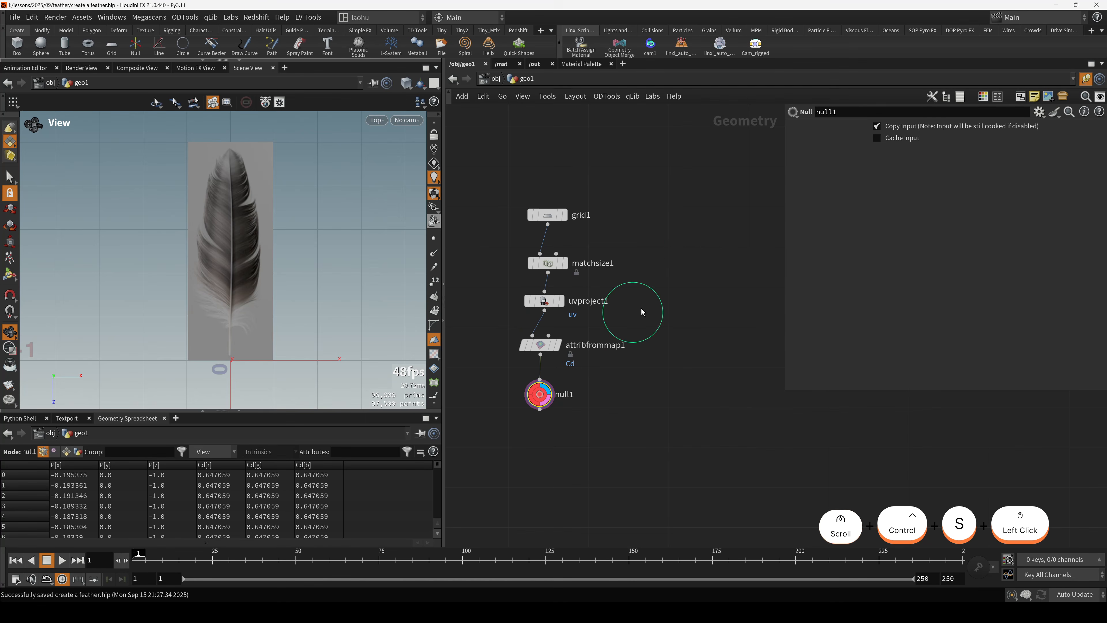
# - Add the Feather Template from Shape setup with its curve and Feather Shape Organize nodes beside the grid network
pyautogui.moveTo(691, 241); pyautogui.dragTo(641, 256, button='middle')
pyautogui.press('Tab')
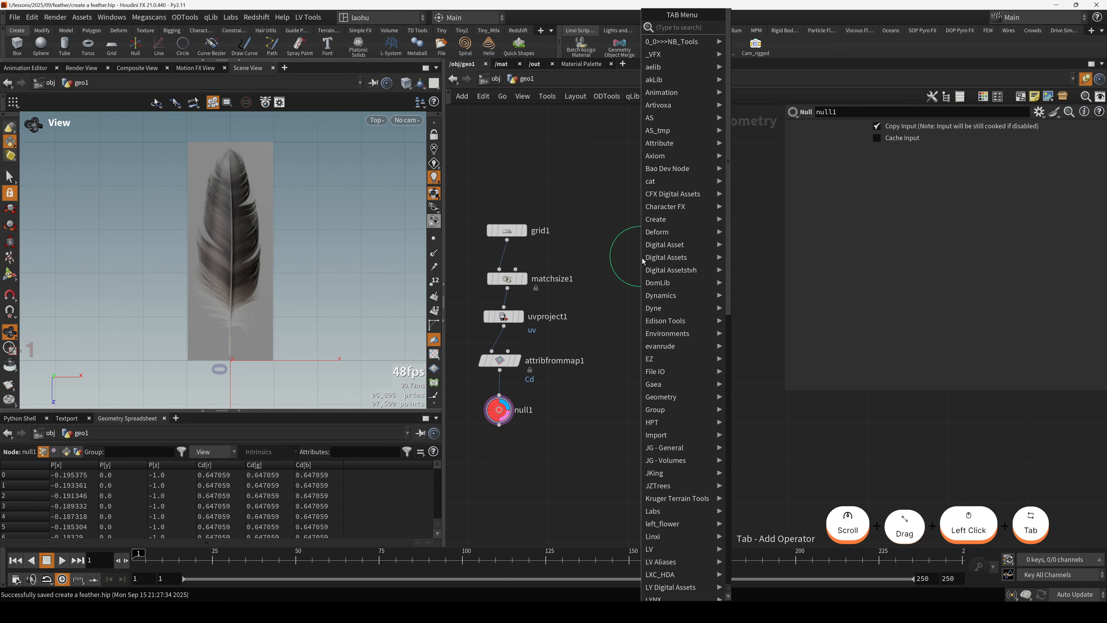
pyautogui.write('feather')
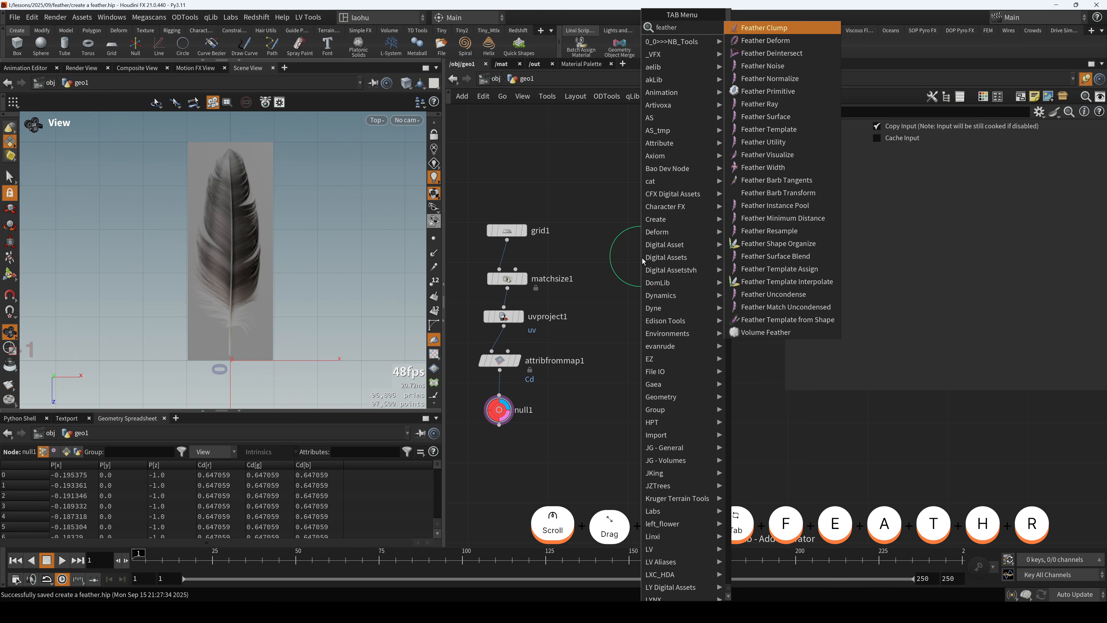
pyautogui.write('te')
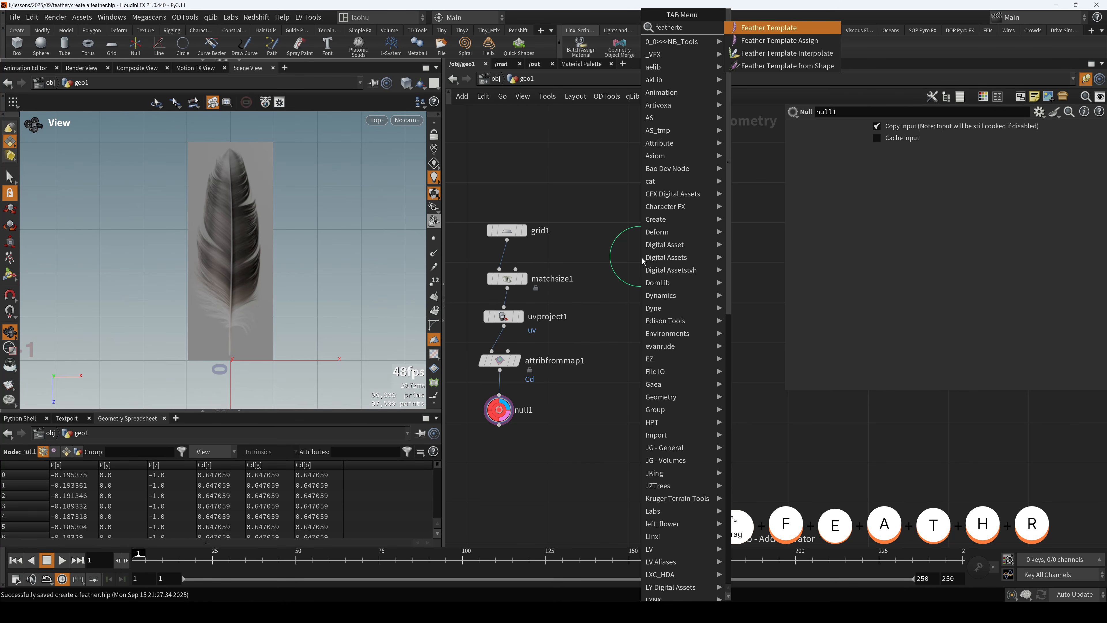
pyautogui.press('Return')
pyautogui.click(641, 257)
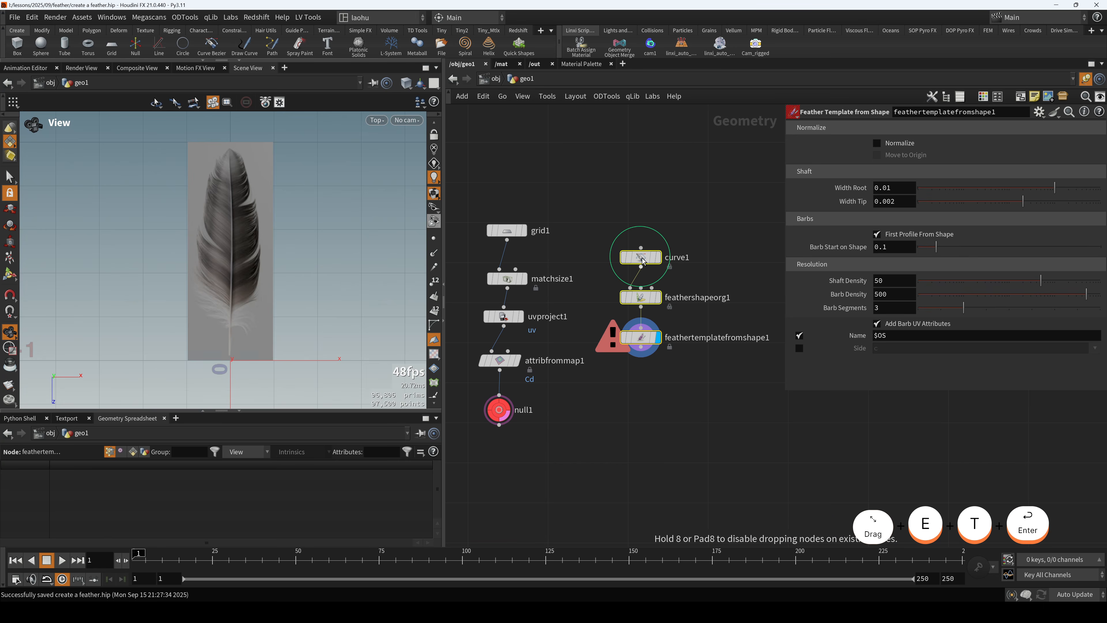
pyautogui.moveTo(639, 340); pyautogui.dragTo(637, 350)
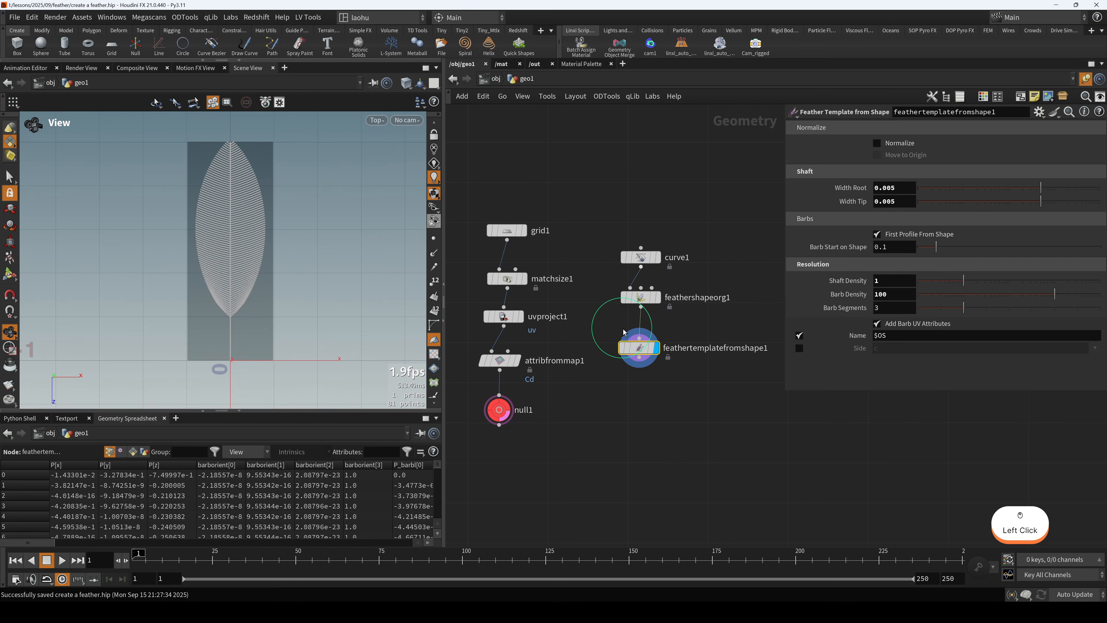
# - Examine curve1's outline against the generated feather in the top view, spacing out curve1 and feathershapeorg1 in the network
pyautogui.press('r')
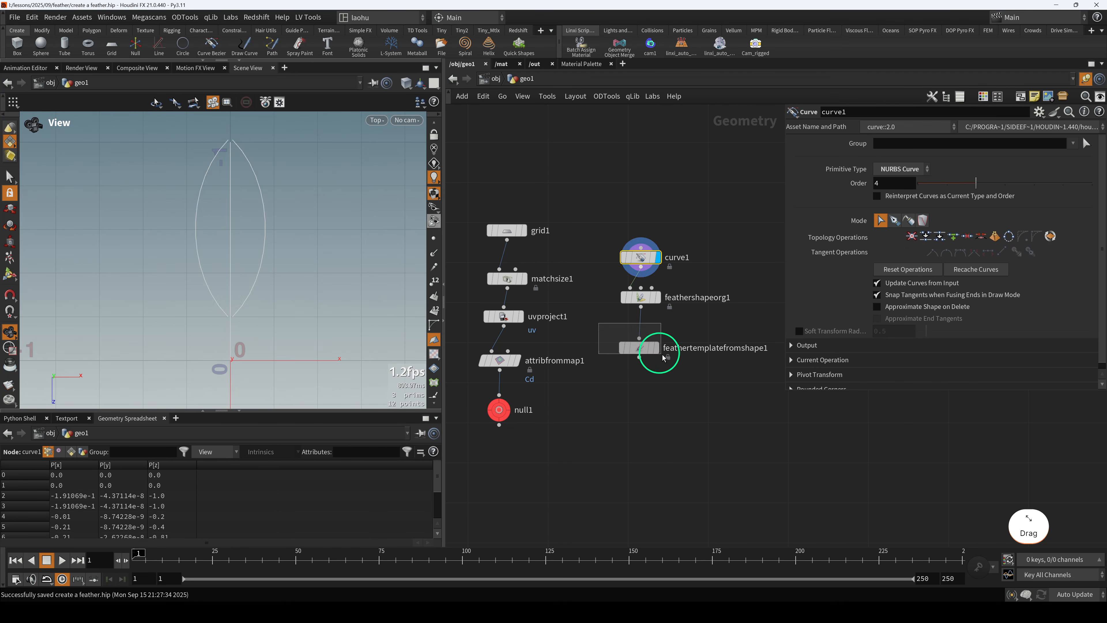
pyautogui.press('r')
pyautogui.keyDown('alt'); pyautogui.moveTo(237, 277); pyautogui.dragTo(233, 247); pyautogui.keyUp('alt')
pyautogui.hotkey('space', '2')
pyautogui.press('r')
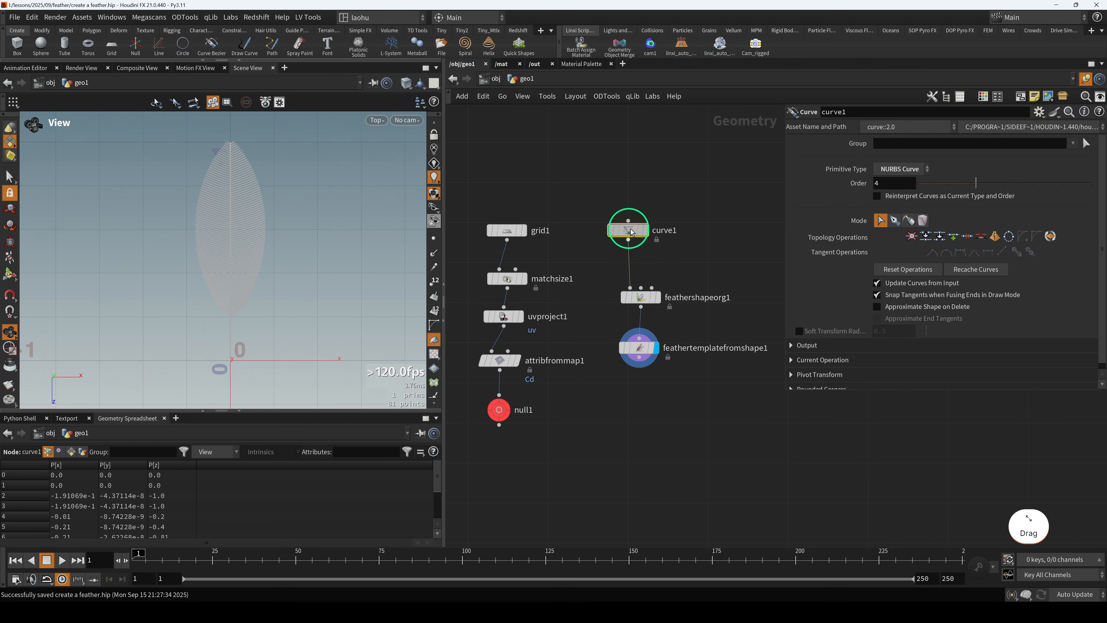
pyautogui.moveTo(642, 301); pyautogui.dragTo(641, 290)
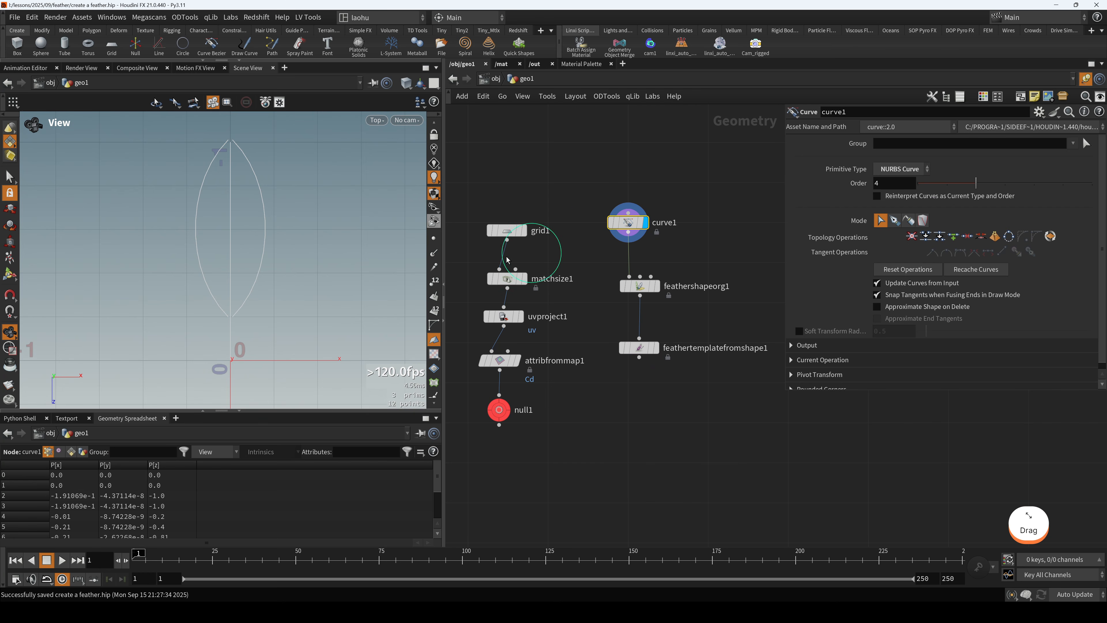
pyautogui.scroll(2, 260, 280)
pyautogui.keyDown('alt'); pyautogui.moveTo(257, 312); pyautogui.dragTo(267, 315); pyautogui.keyUp('alt')
pyautogui.scroll(-1, 261, 288)
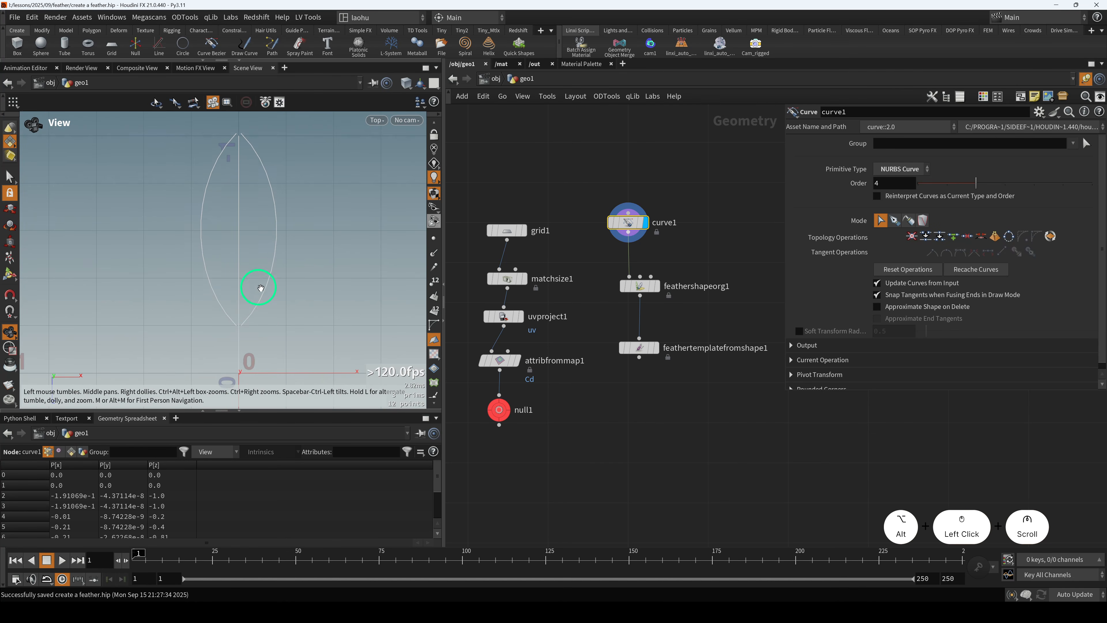
pyautogui.keyDown('alt'); pyautogui.moveTo(260, 288); pyautogui.dragTo(270, 295, button='middle'); pyautogui.keyUp('alt')
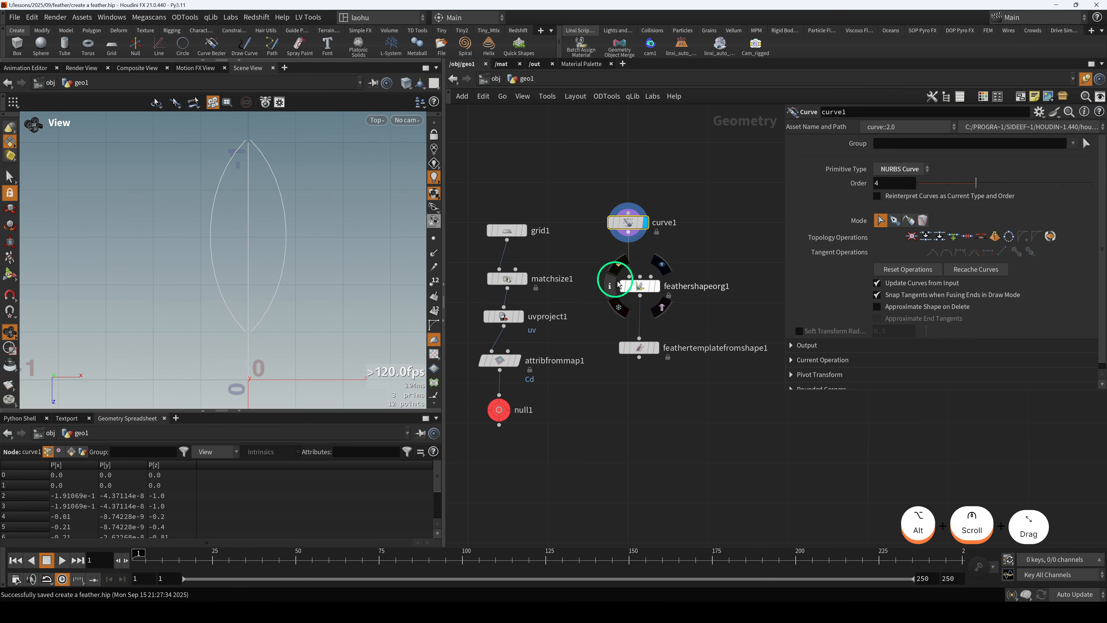
# - Compare the outputs of feathershapeorg1 and feathertemplatefromshape1 in the viewport
pyautogui.click(639, 287)
pyautogui.press('r')
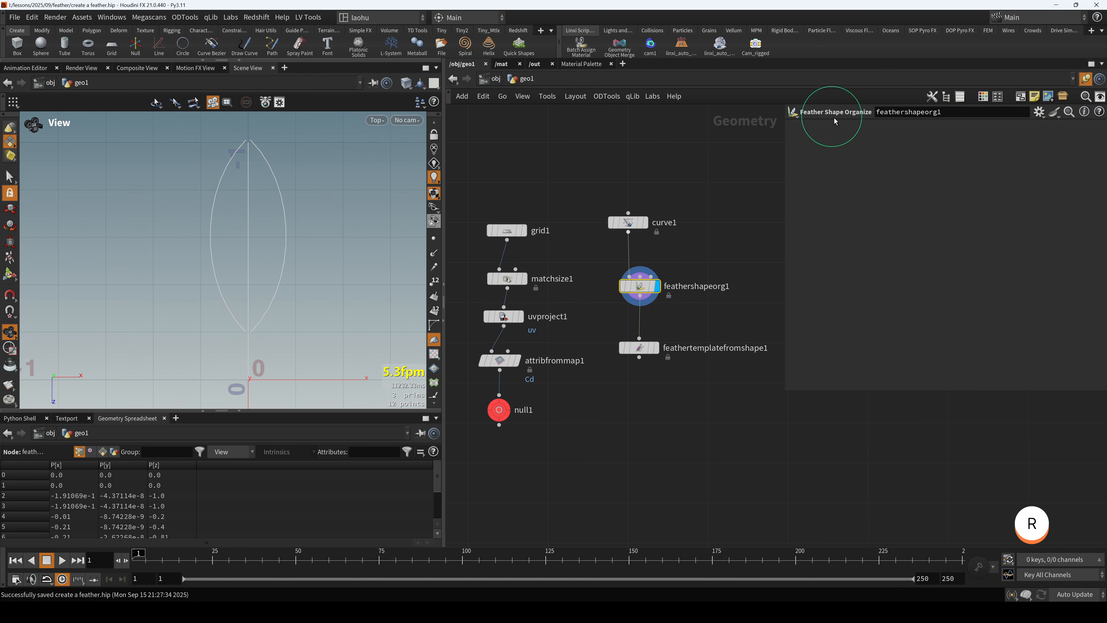
pyautogui.click(640, 347)
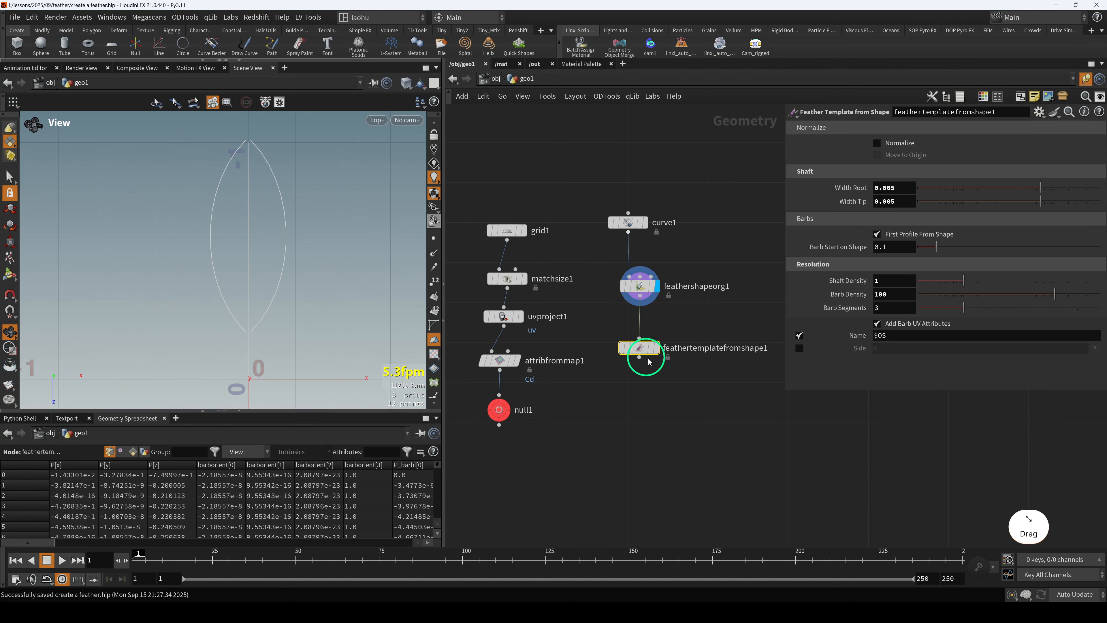
pyautogui.press('r')
pyautogui.scroll(2, 639, 348)
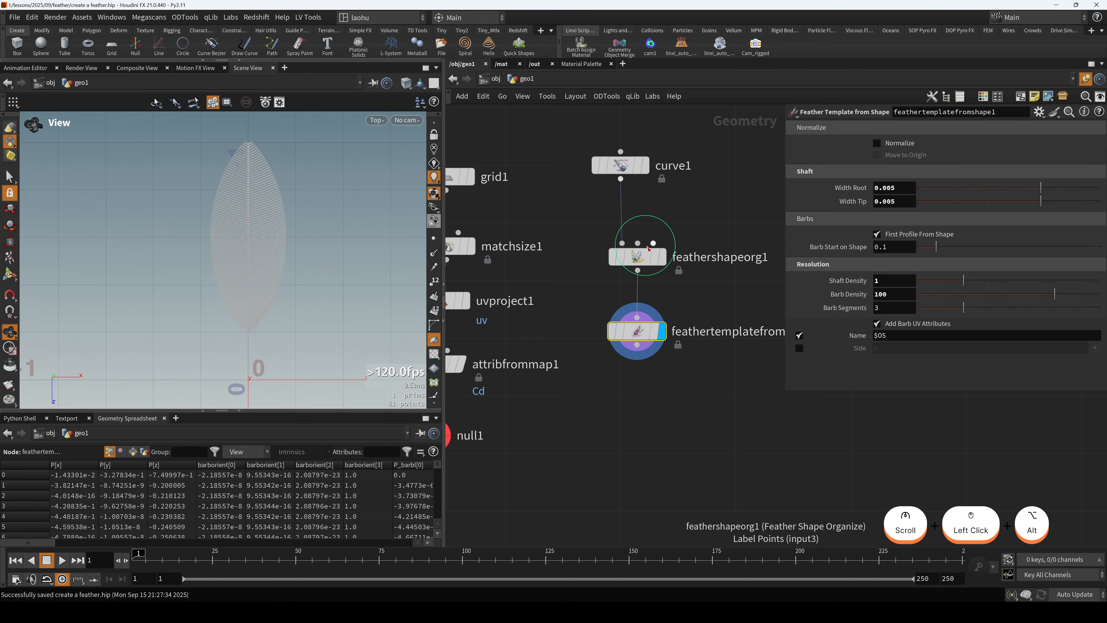
# - Examine how curve1's outline shapes the feather by displaying curve1 and then feathertemplatefromshape1
pyautogui.scroll(-3, 616, 262)
pyautogui.scroll(3, 602, 244)
pyautogui.moveTo(599, 227); pyautogui.dragTo(606, 261, button='middle')
pyautogui.moveTo(610, 200); pyautogui.dragTo(584, 188)
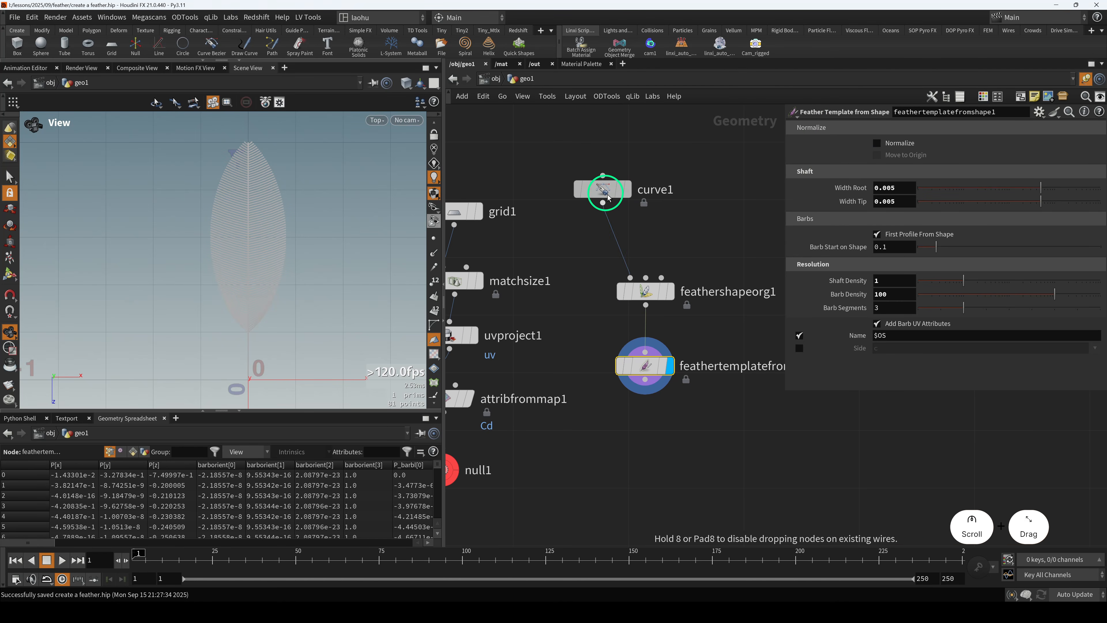
pyautogui.press('r')
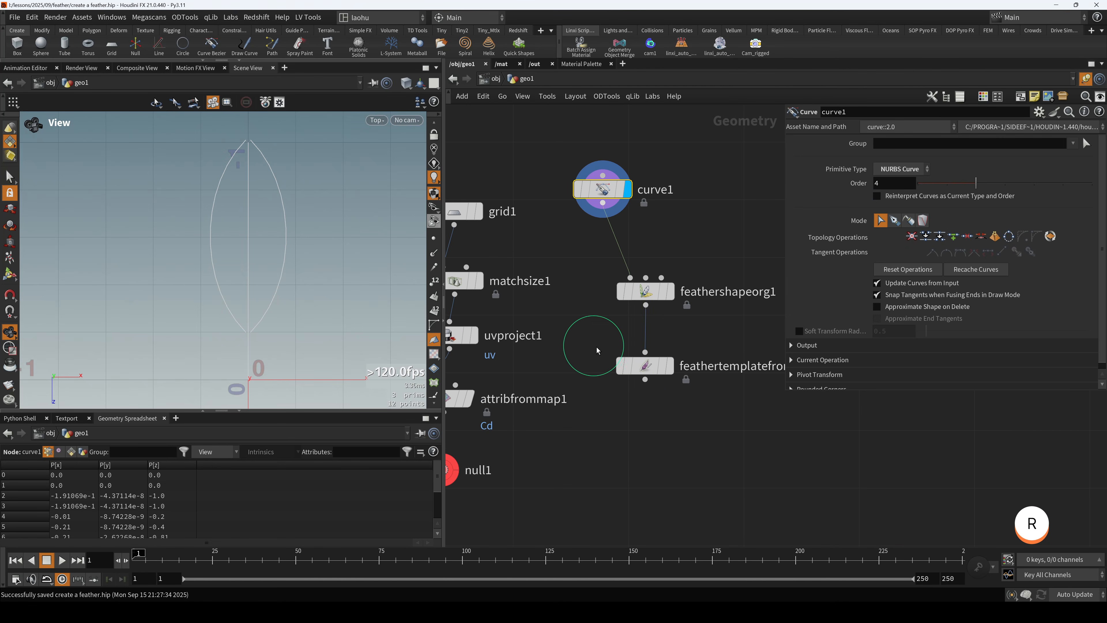
pyautogui.click(654, 367)
pyautogui.press('r')
pyautogui.scroll(-3, 260, 331)
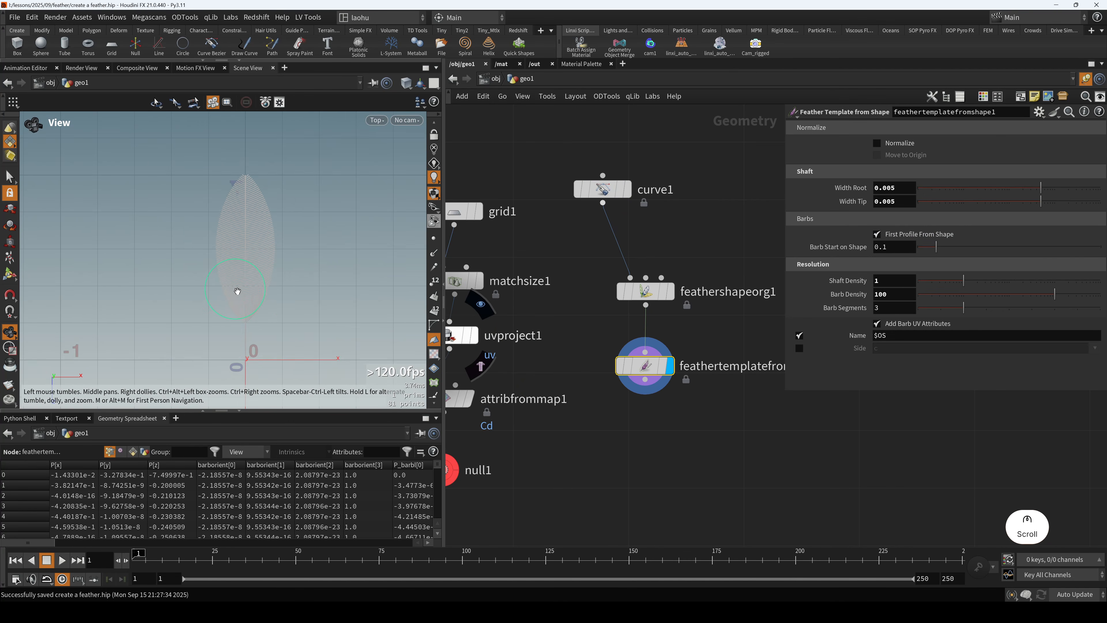
pyautogui.scroll(-3, 654, 376)
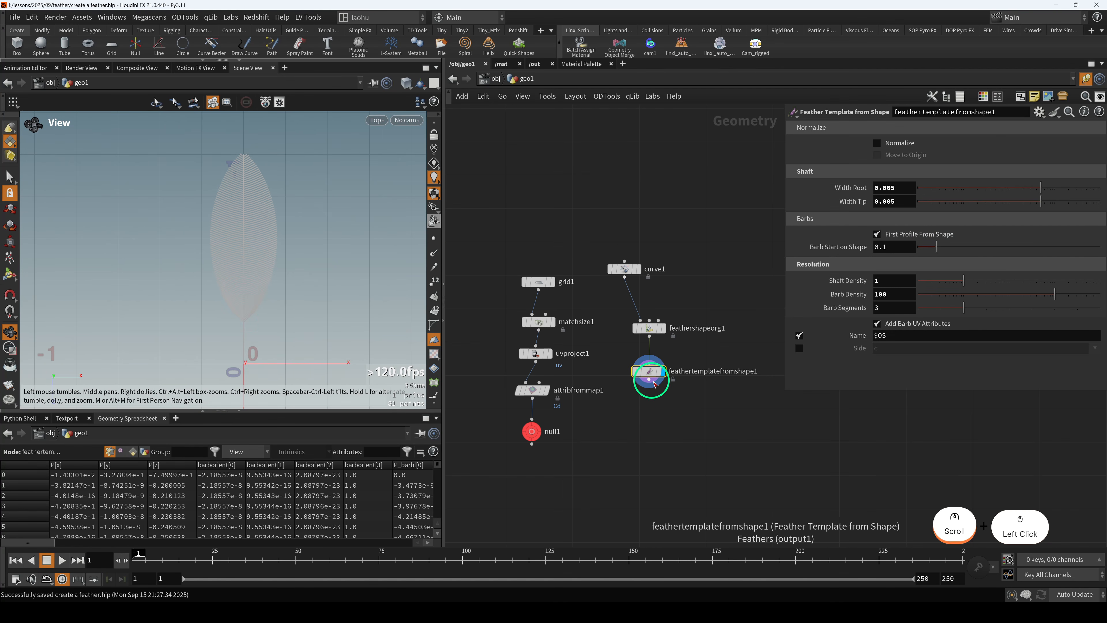
# - Move curve1 away from the feather nodes, lower feathershapeorg1 and feathertemplatefromshape1, and display null1's feather image
pyautogui.moveTo(624, 268); pyautogui.dragTo(690, 227)
pyautogui.press('r')
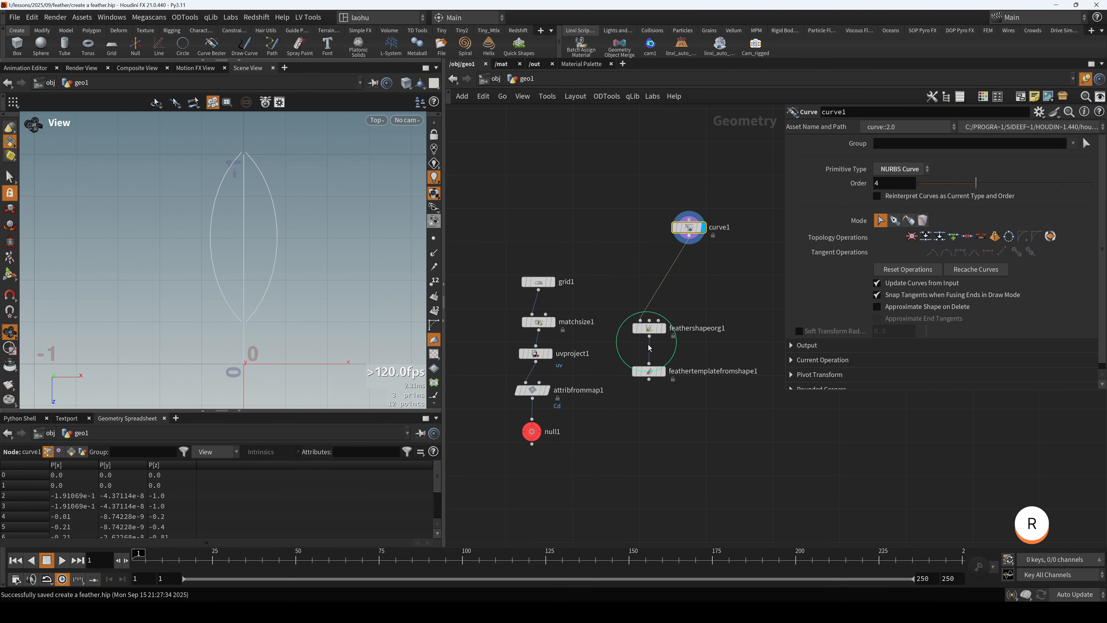
pyautogui.moveTo(606, 321); pyautogui.dragTo(676, 386)
pyautogui.moveTo(642, 325); pyautogui.dragTo(641, 339)
pyautogui.click(531, 431)
pyautogui.press('r')
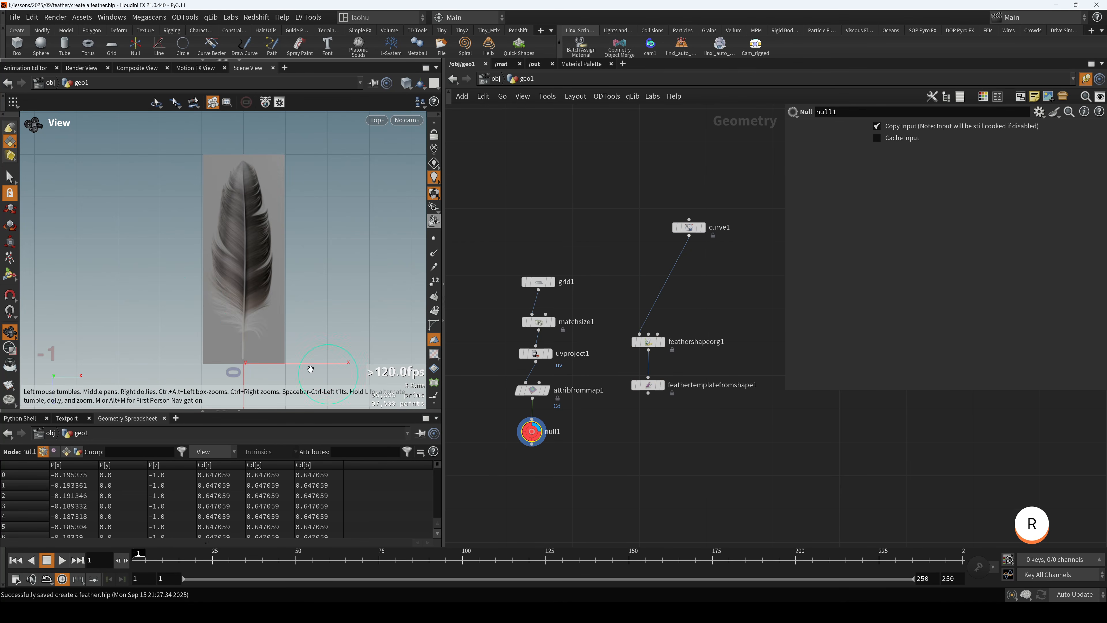
pyautogui.scroll(2, 225, 293)
pyautogui.scroll(2, 224, 294)
pyautogui.scroll(-1, 242, 320)
pyautogui.moveTo(243, 310); pyautogui.dragTo(239, 302)
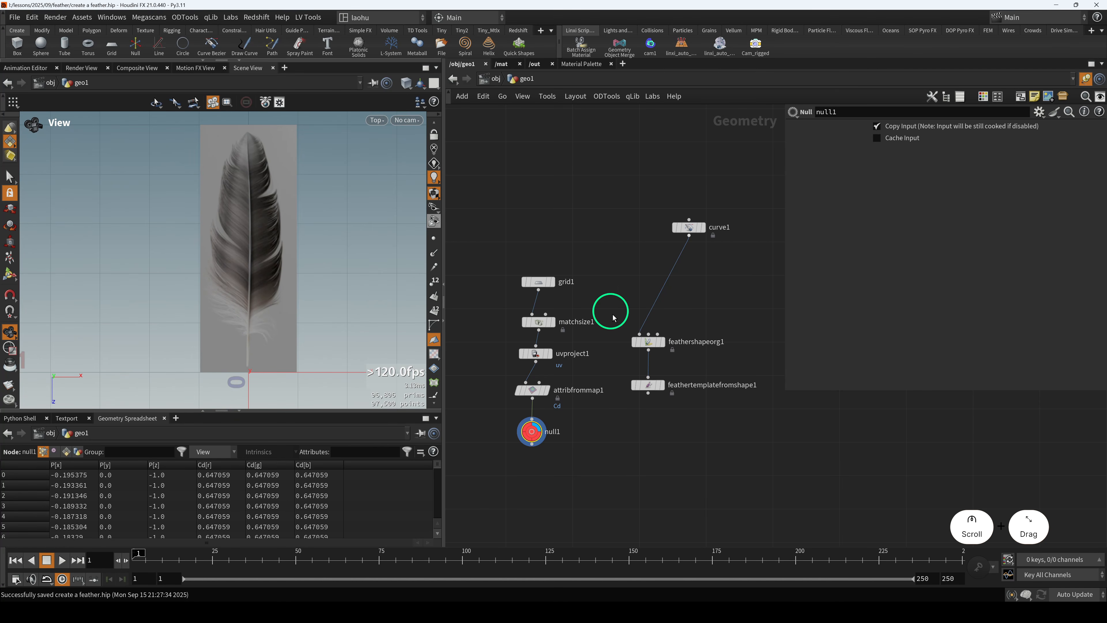
pyautogui.press('Tab')
pyautogui.write('c')
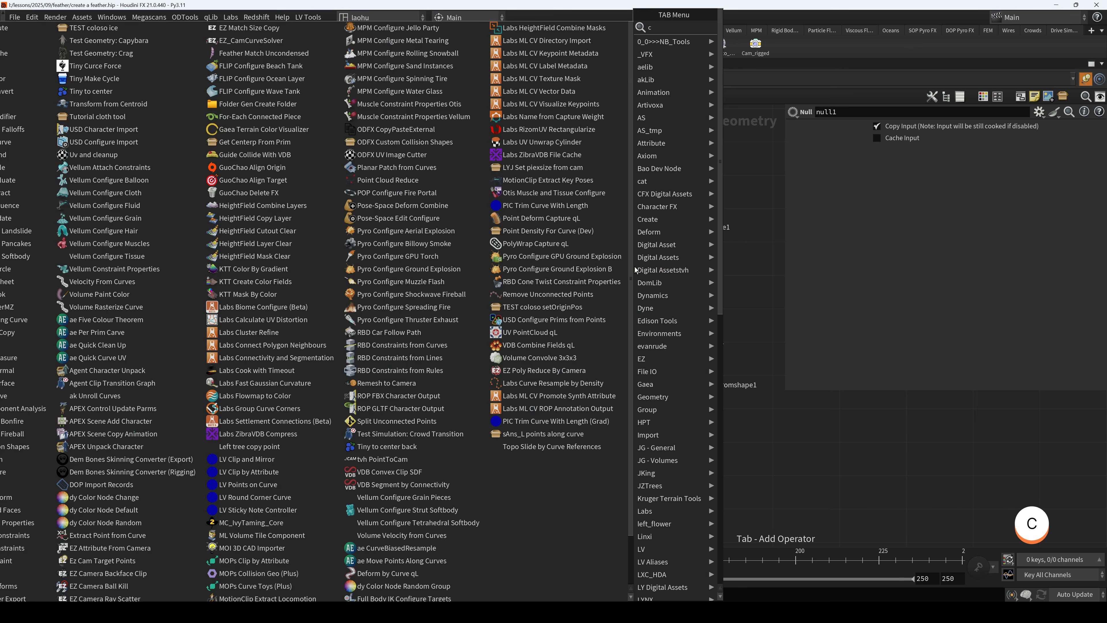
pyautogui.write('urveu')
pyautogui.press('Return')
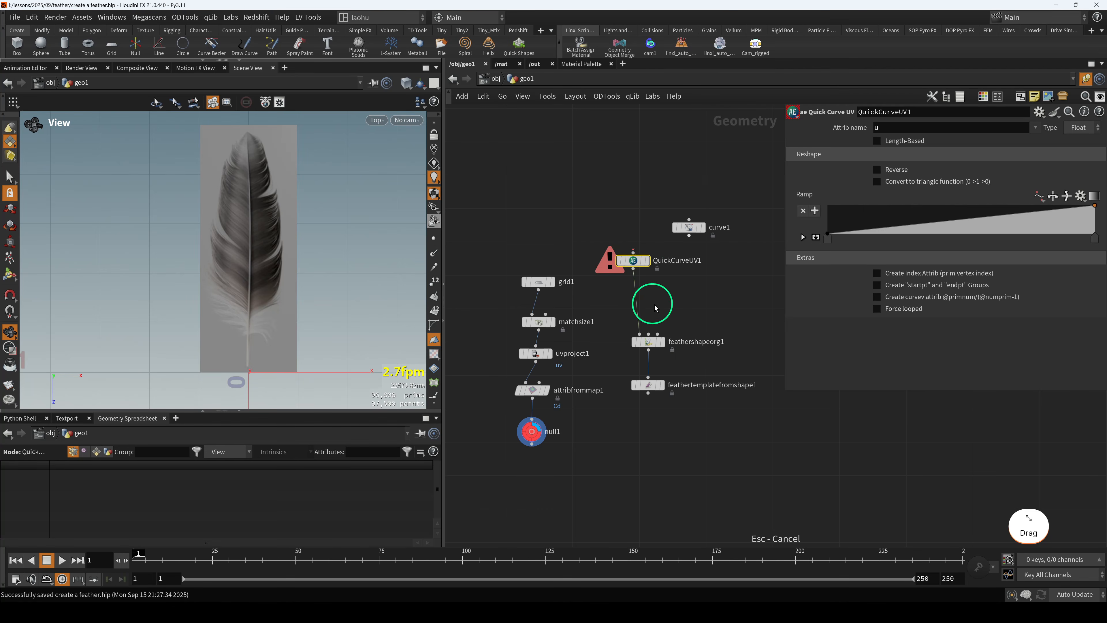
pyautogui.press('Delete')
# - Add a new Curve node feeding feathershapeorg1's first input in place of curve1
pyautogui.press('Tab')
pyautogui.write('curve')
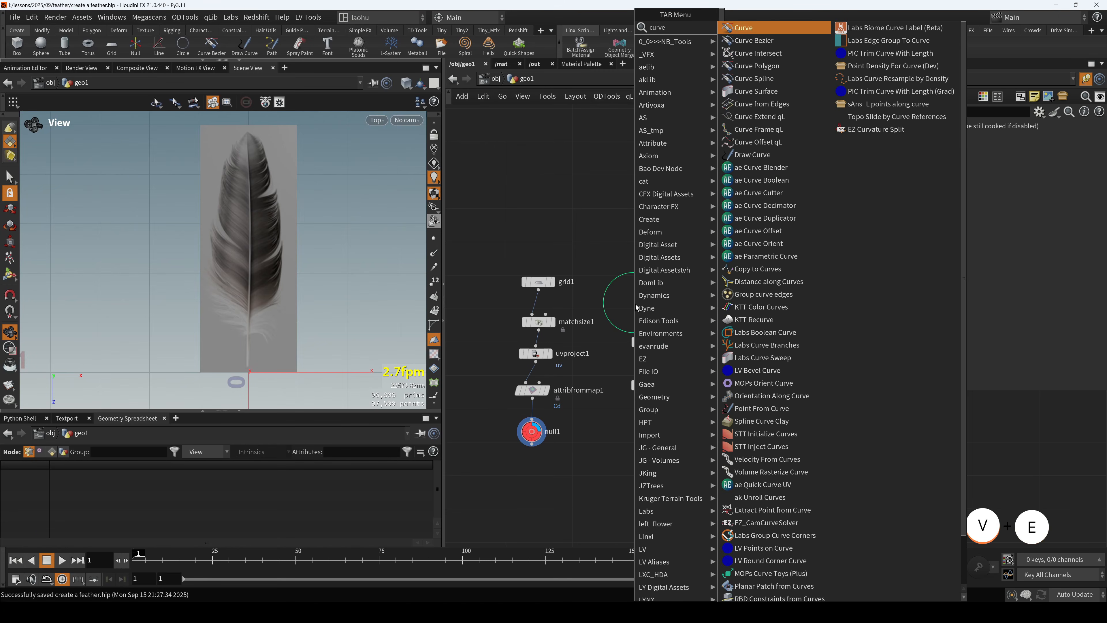
pyautogui.press('Return')
pyautogui.press('Return')
pyautogui.moveTo(636, 304); pyautogui.dragTo(640, 334)
pyautogui.click(650, 385)
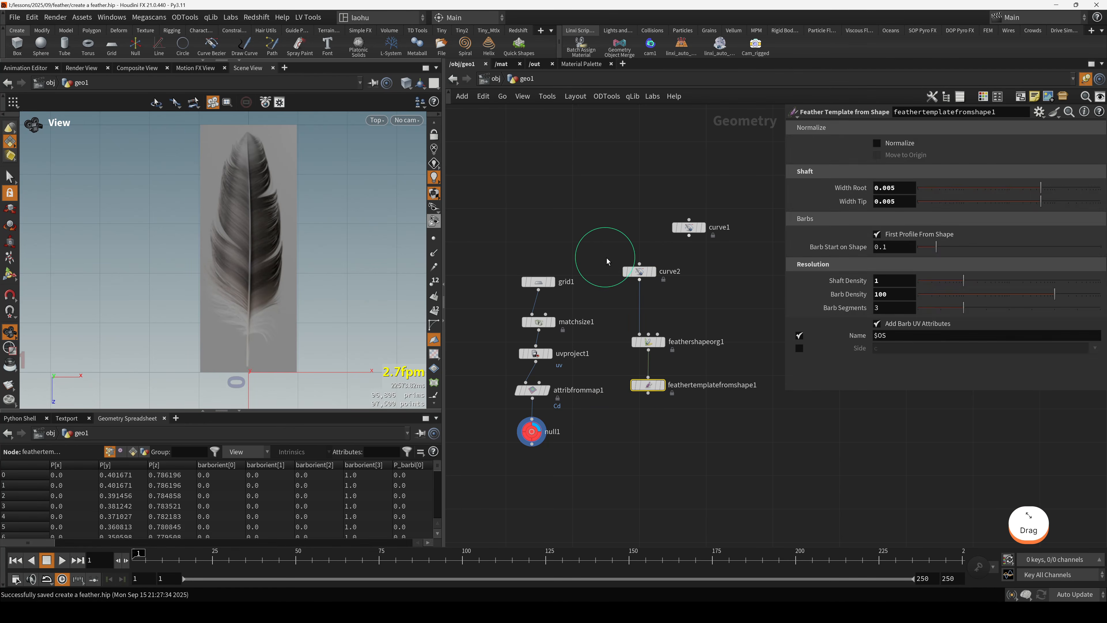
# - Display curve1's outline as a drawing reference and select the new curve2 node
pyautogui.click(639, 271)
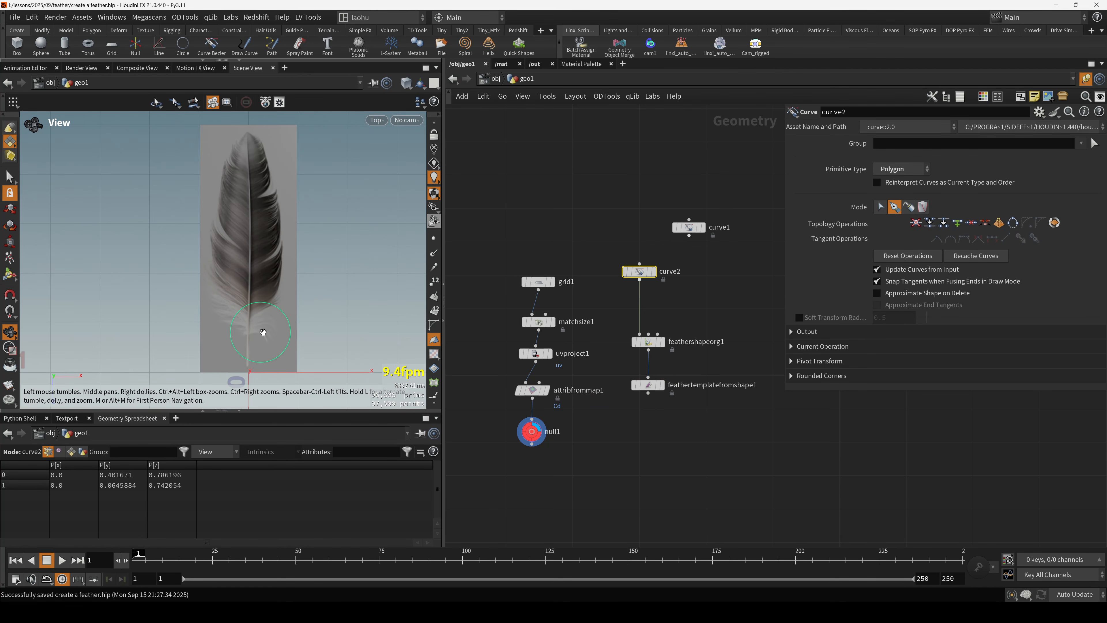
pyautogui.press('r')
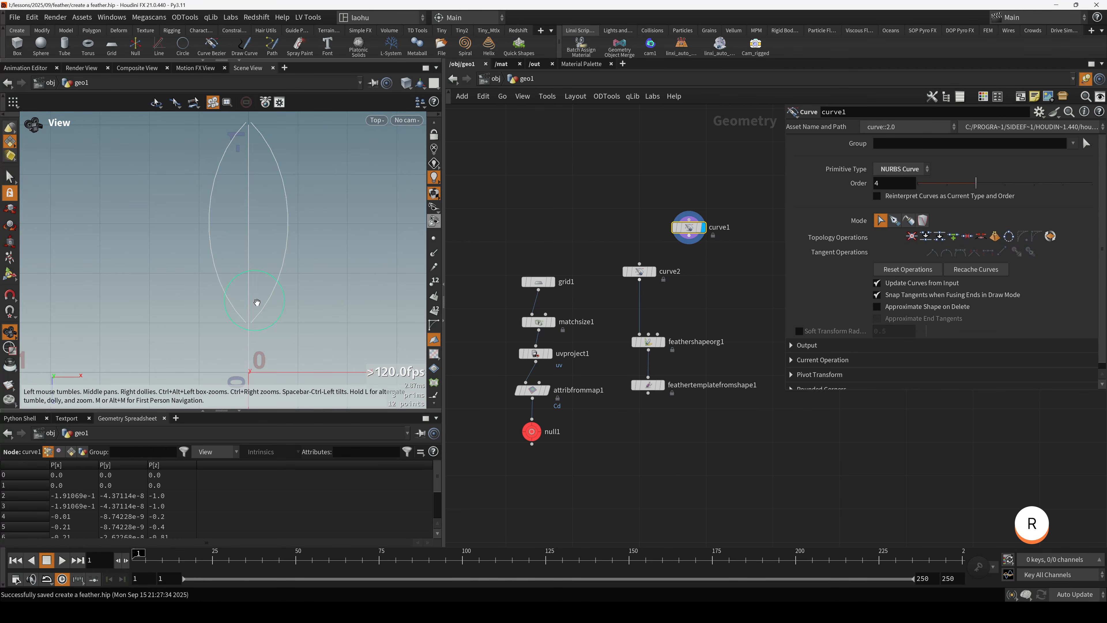
pyautogui.moveTo(615, 258); pyautogui.dragTo(648, 279)
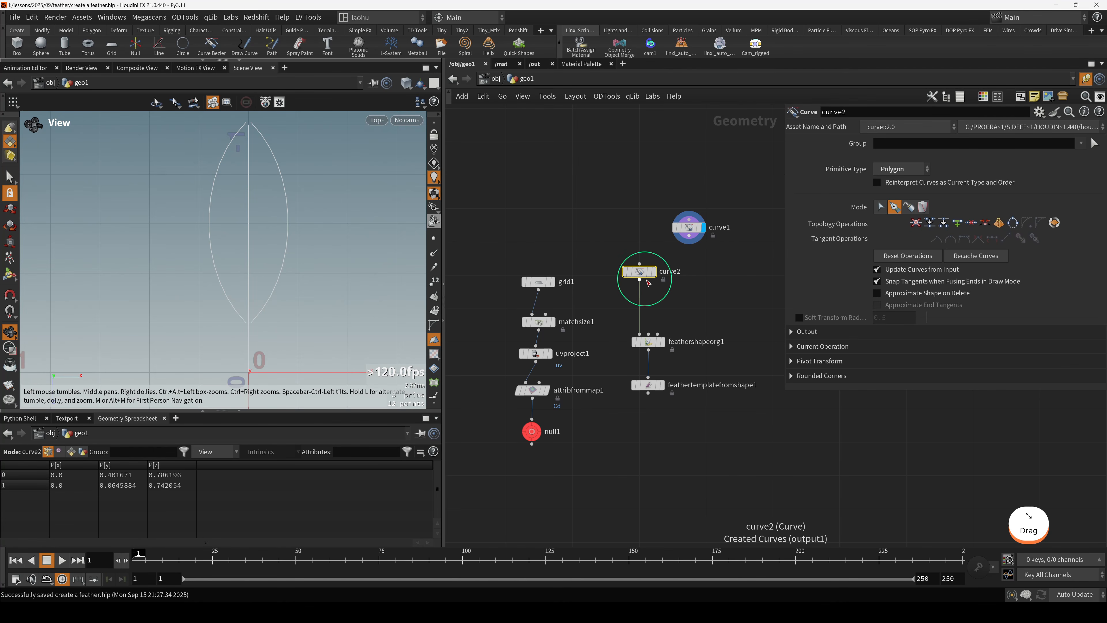
# - Show null1's feather image as the backdrop, activate curve2's drawing tool, and set its primitive type to Bezier Curve
pyautogui.moveTo(501, 409); pyautogui.dragTo(543, 441)
pyautogui.press('r')
pyautogui.moveTo(620, 249); pyautogui.dragTo(654, 278)
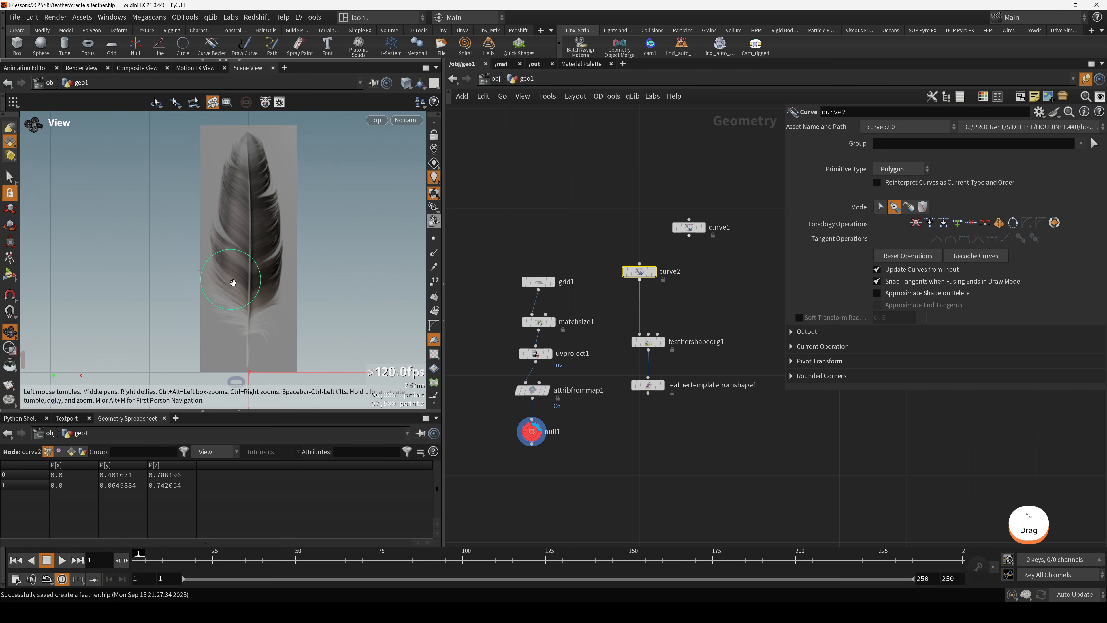
pyautogui.press('Return')
pyautogui.keyDown('alt'); pyautogui.click(263, 360); pyautogui.keyUp('alt')
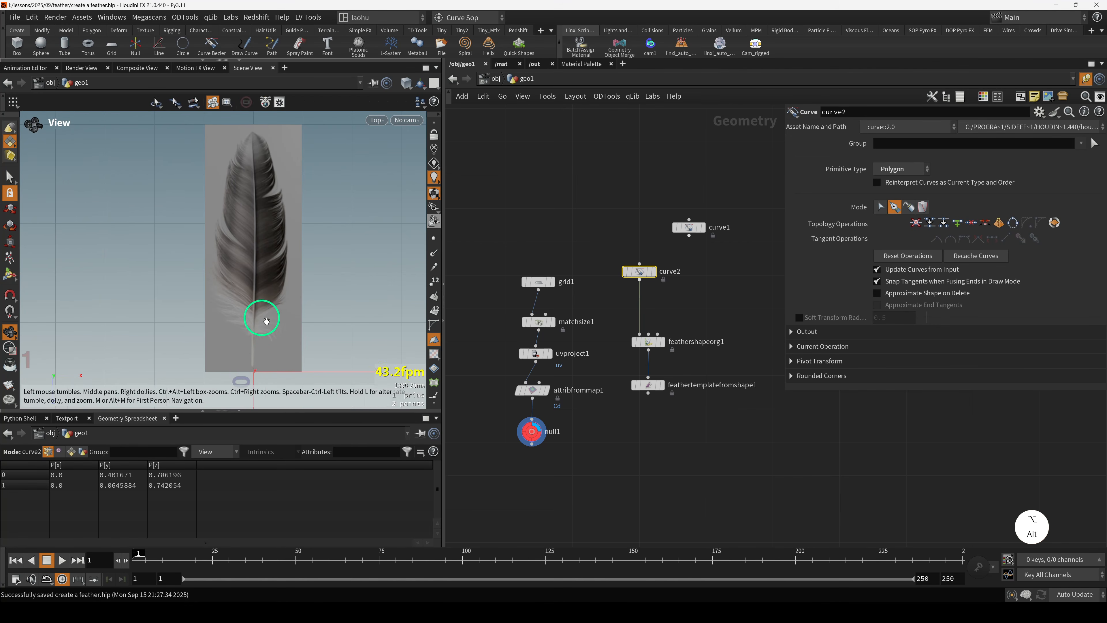
pyautogui.keyDown('alt'); pyautogui.moveTo(265, 319); pyautogui.dragTo(277, 320); pyautogui.keyUp('alt')
pyautogui.click(911, 170)
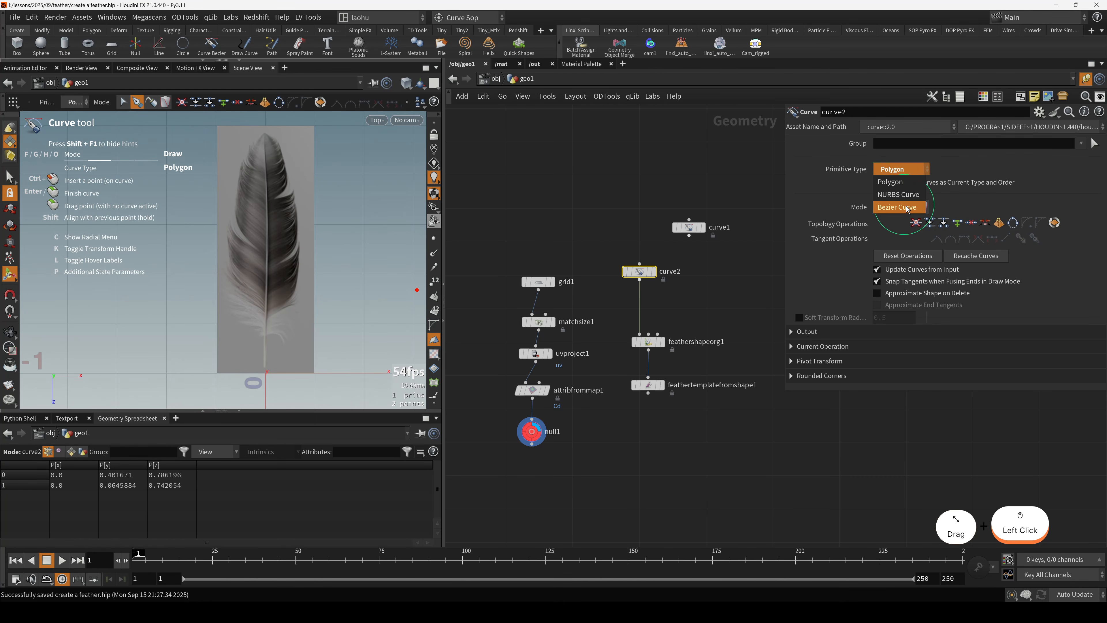
pyautogui.click(897, 206)
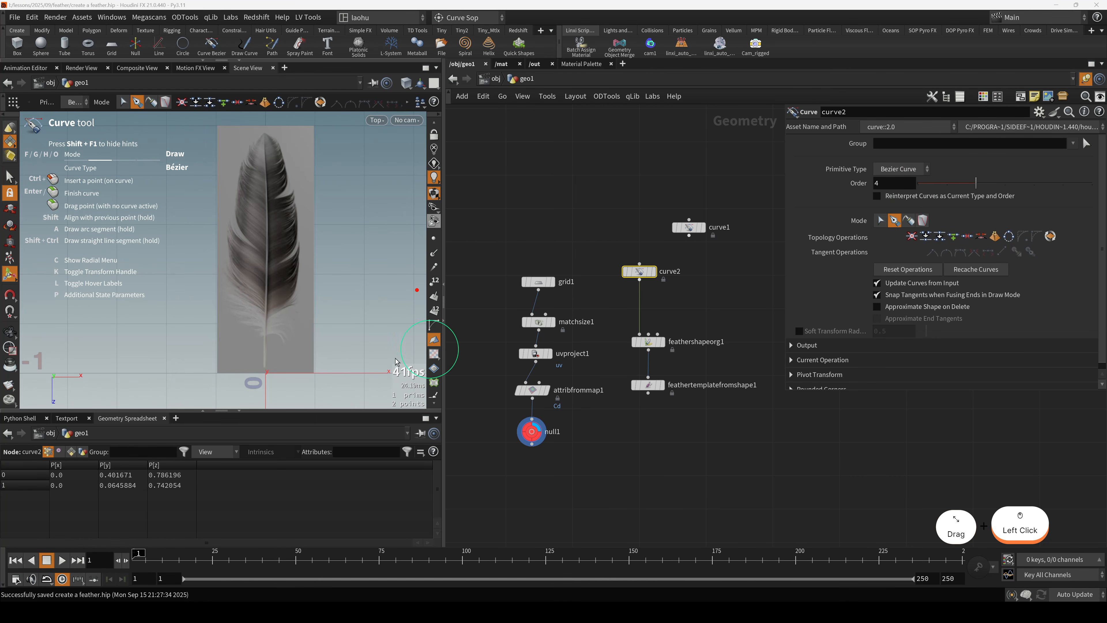
# - Draw a Bezier curve along the feather's central shaft, from the quill's base up to the feather's tip
pyautogui.click(265, 366)
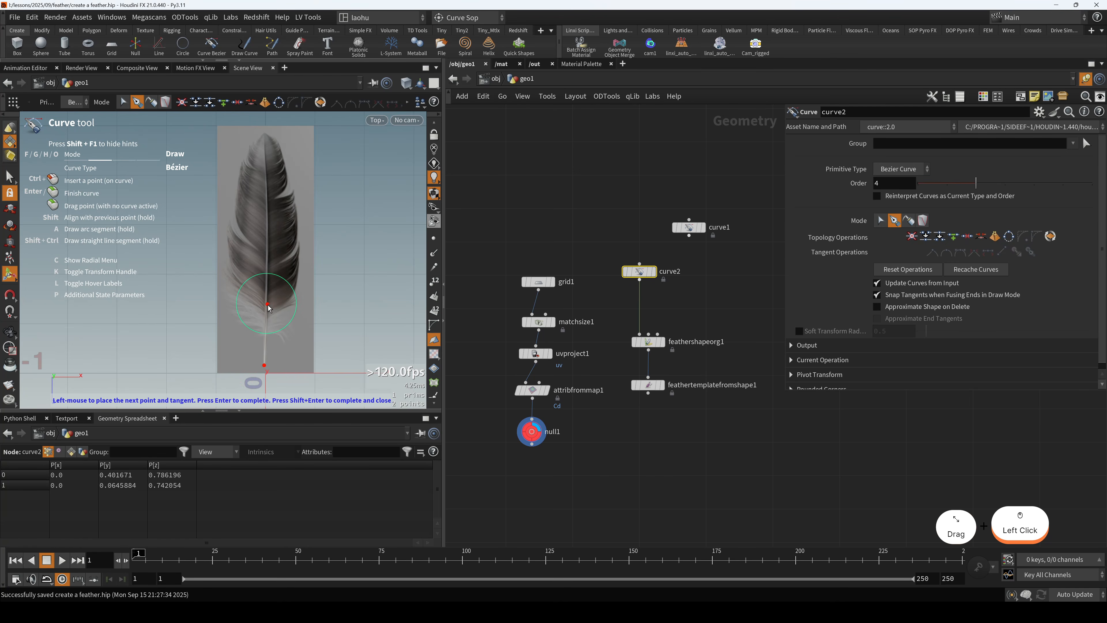
pyautogui.keyDown('alt'); pyautogui.scroll(1, 266, 318); pyautogui.keyUp('alt')
pyautogui.keyDown('alt'); pyautogui.scroll(2, 265, 331); pyautogui.keyUp('alt')
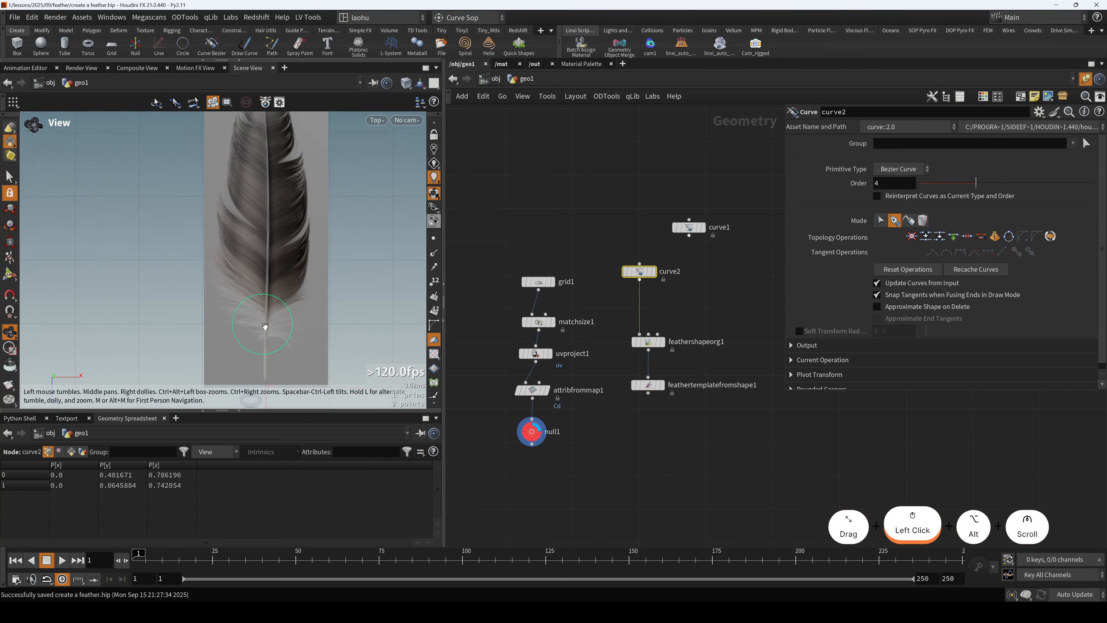
pyautogui.moveTo(265, 324); pyautogui.dragTo(266, 310)
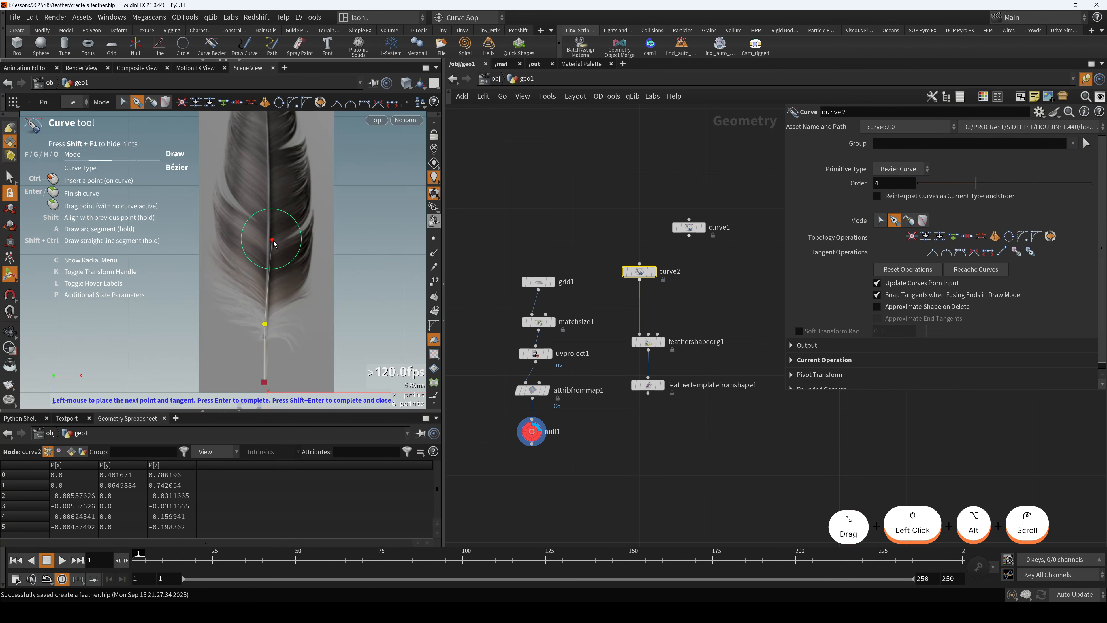
pyautogui.keyDown('alt'); pyautogui.moveTo(269, 239); pyautogui.dragTo(266, 276, button='middle'); pyautogui.keyUp('alt')
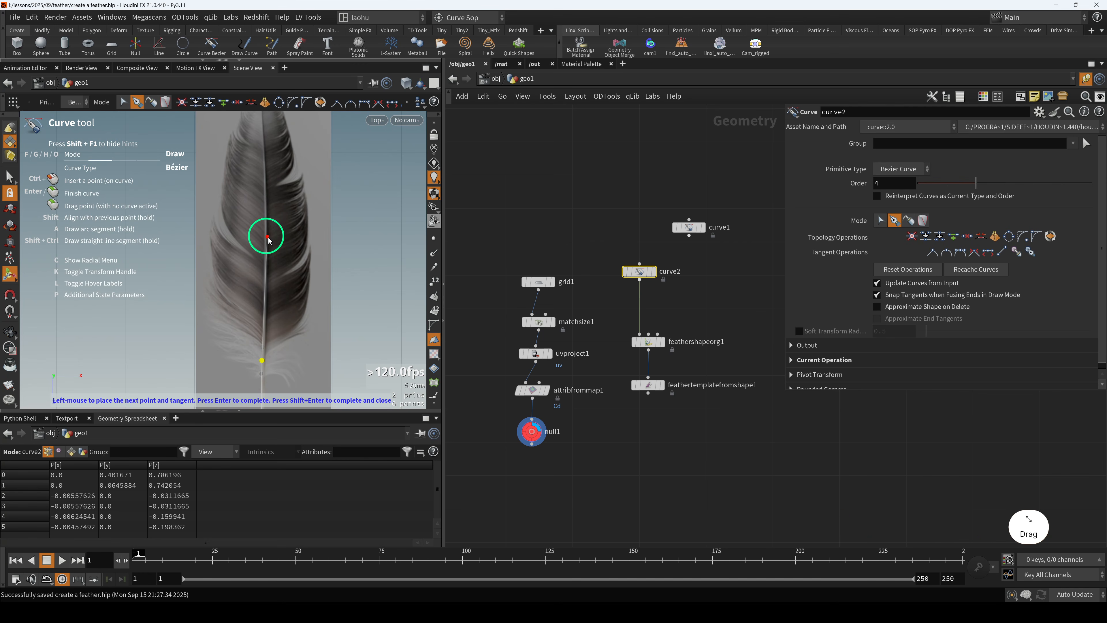
pyautogui.moveTo(267, 237); pyautogui.dragTo(267, 204)
pyautogui.keyDown('alt'); pyautogui.moveTo(277, 188); pyautogui.dragTo(320, 283, button='middle'); pyautogui.keyUp('alt')
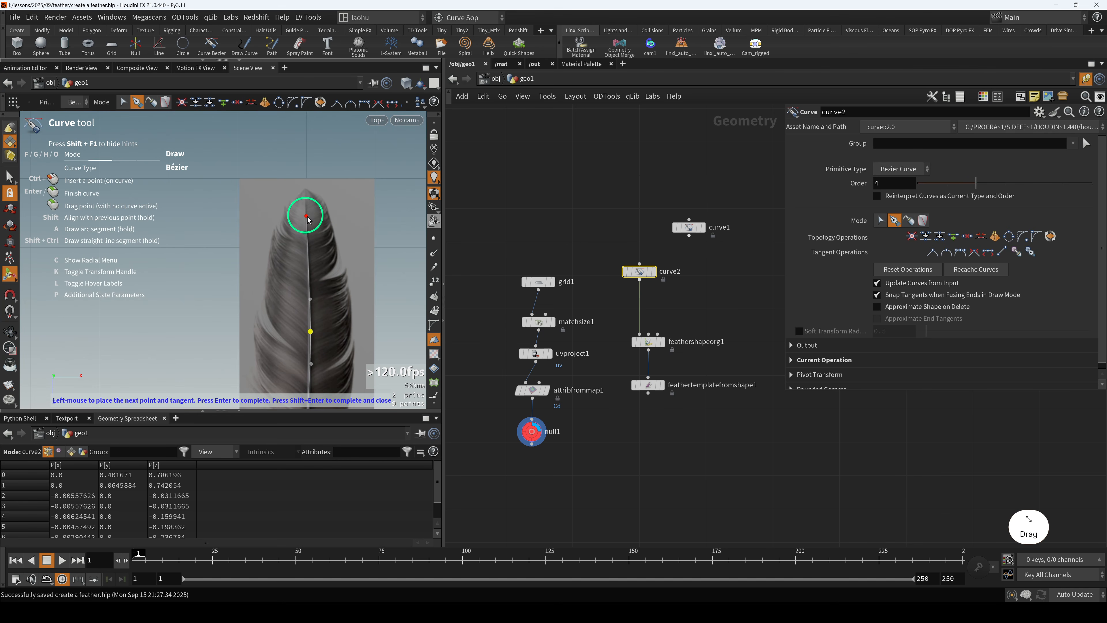
pyautogui.moveTo(307, 217); pyautogui.dragTo(307, 209)
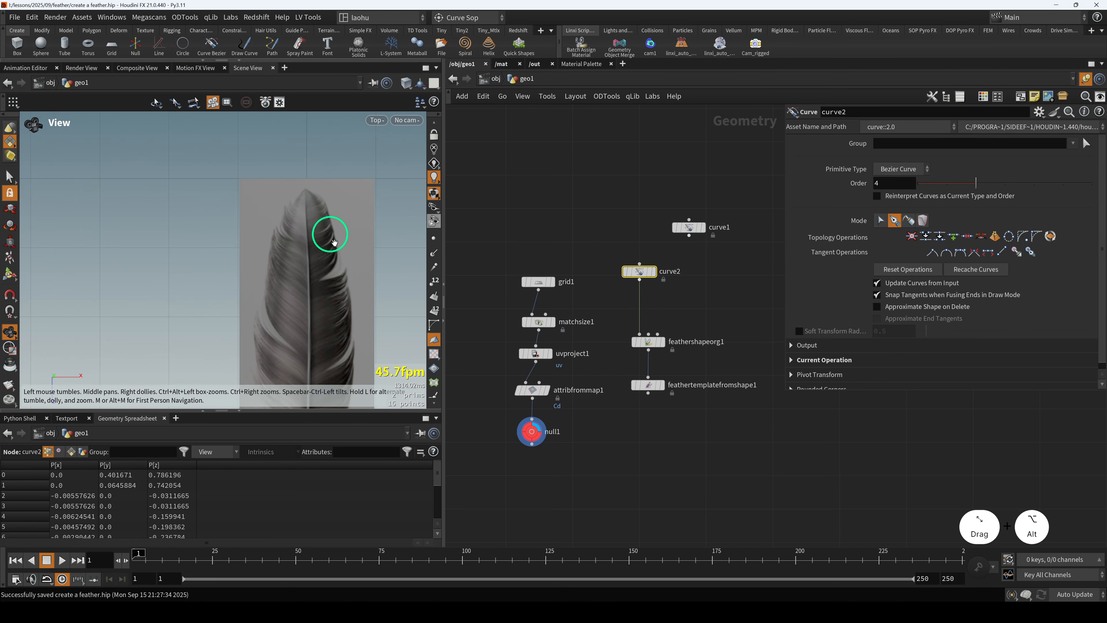
# - Draw a second Bezier curve around the feather's left edge, from the shaft's lower part to just beside the tip
pyautogui.keyDown('alt'); pyautogui.scroll(-4, 348, 232); pyautogui.keyUp('alt')
pyautogui.keyDown('alt'); pyautogui.moveTo(376, 299); pyautogui.dragTo(337, 283, button='middle'); pyautogui.keyUp('alt')
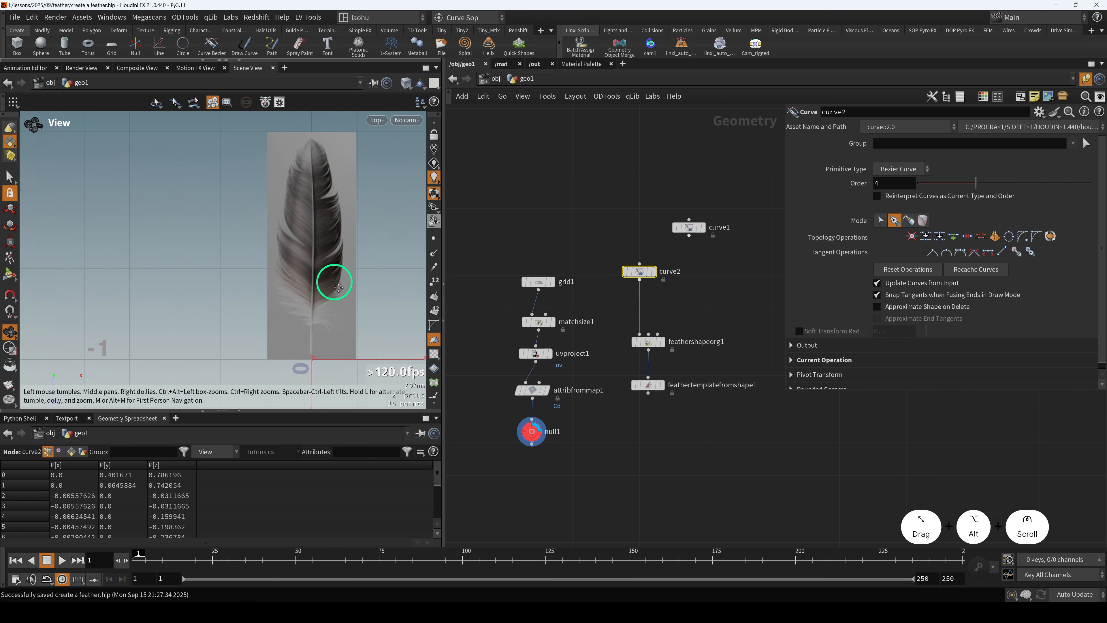
pyautogui.keyDown('alt'); pyautogui.scroll(5, 327, 363); pyautogui.keyUp('alt')
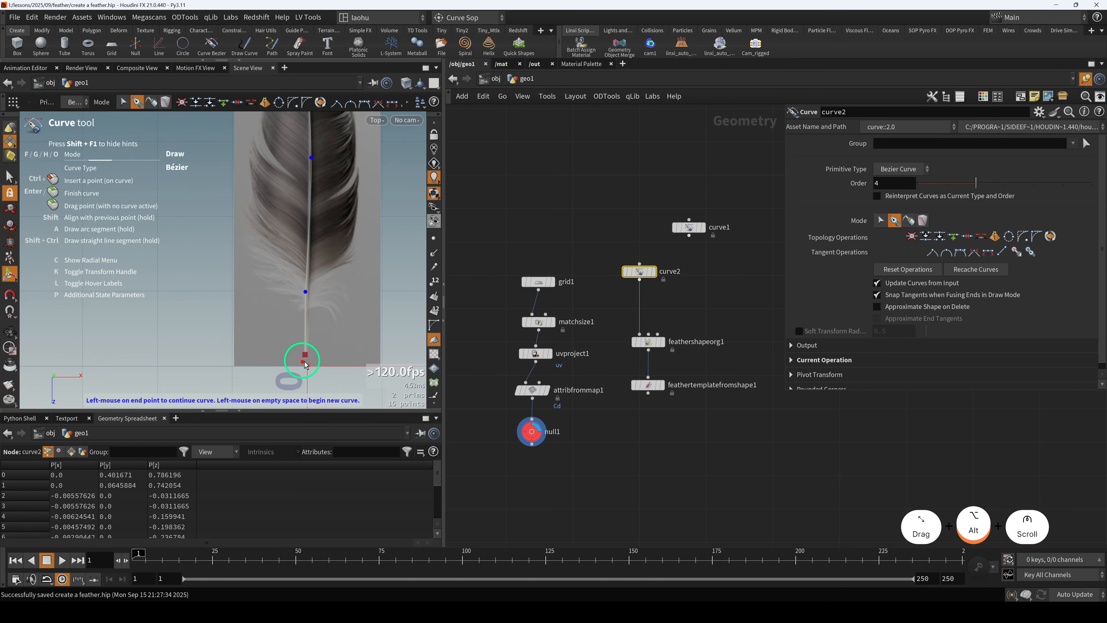
pyautogui.keyDown('alt'); pyautogui.scroll(-4, 322, 319); pyautogui.keyUp('alt')
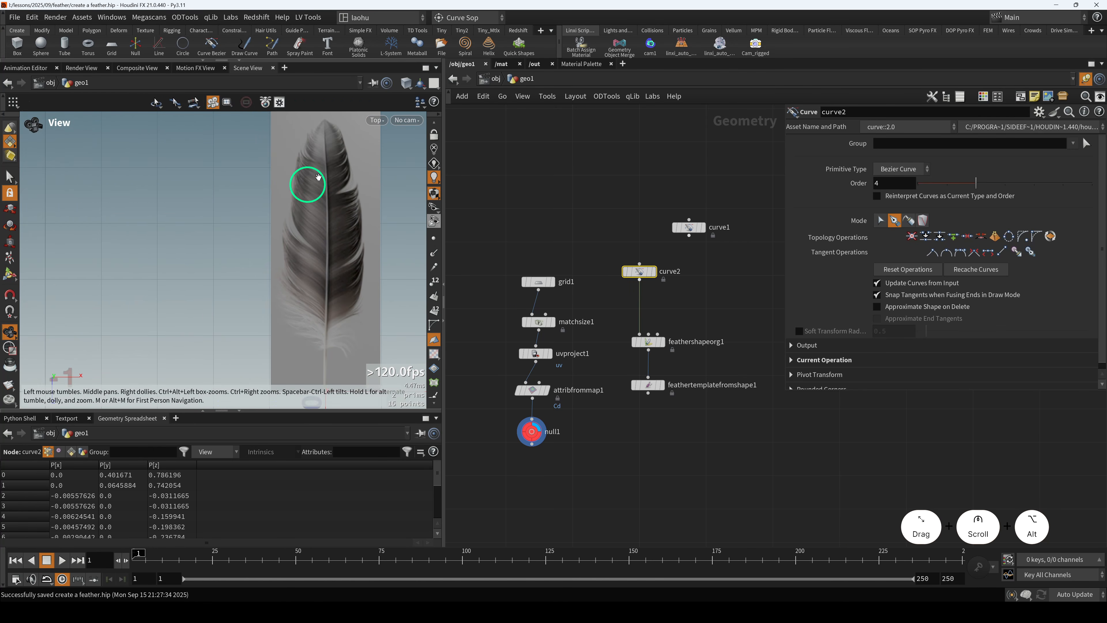
pyautogui.keyDown('alt'); pyautogui.scroll(-2, 359, 242); pyautogui.keyUp('alt')
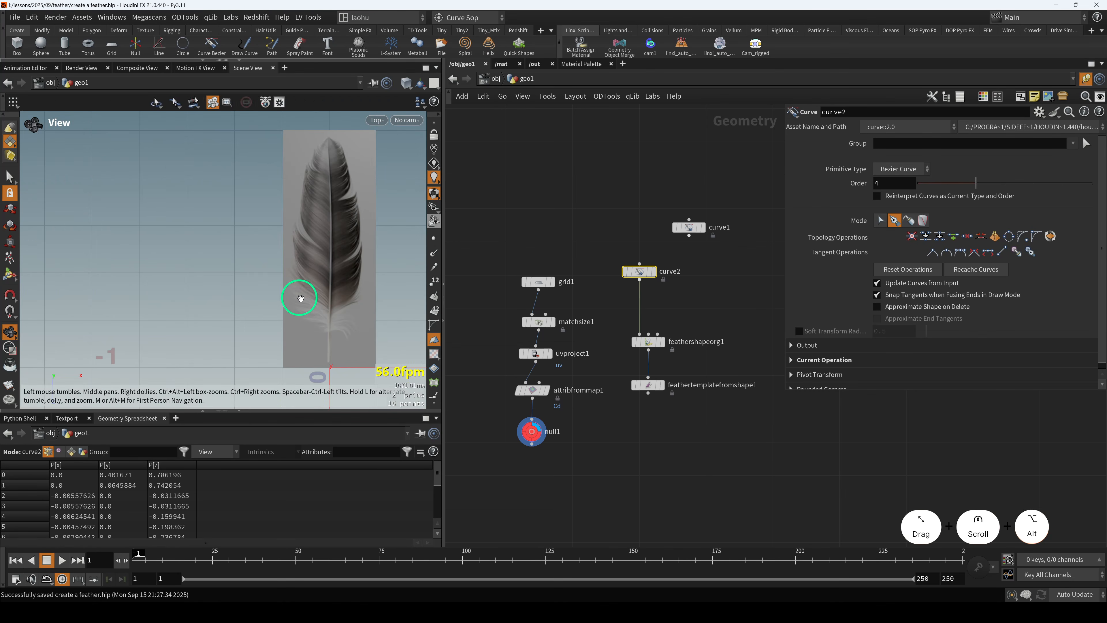
pyautogui.keyDown('alt'); pyautogui.scroll(5, 325, 333); pyautogui.keyUp('alt')
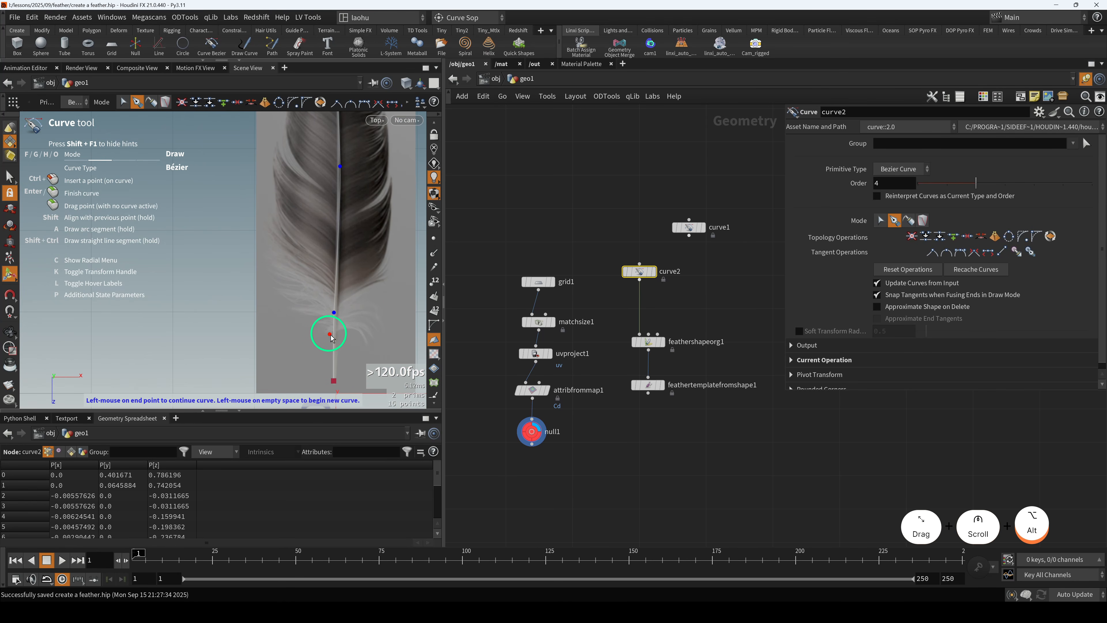
pyautogui.click(330, 334)
pyautogui.click(294, 312)
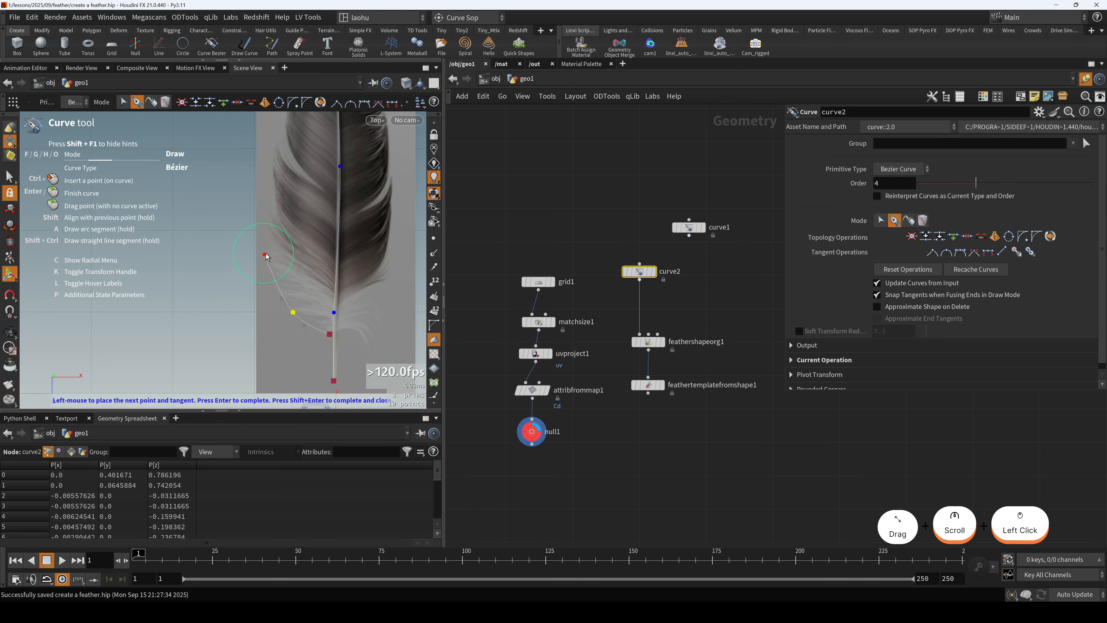
pyautogui.moveTo(266, 256); pyautogui.dragTo(282, 288)
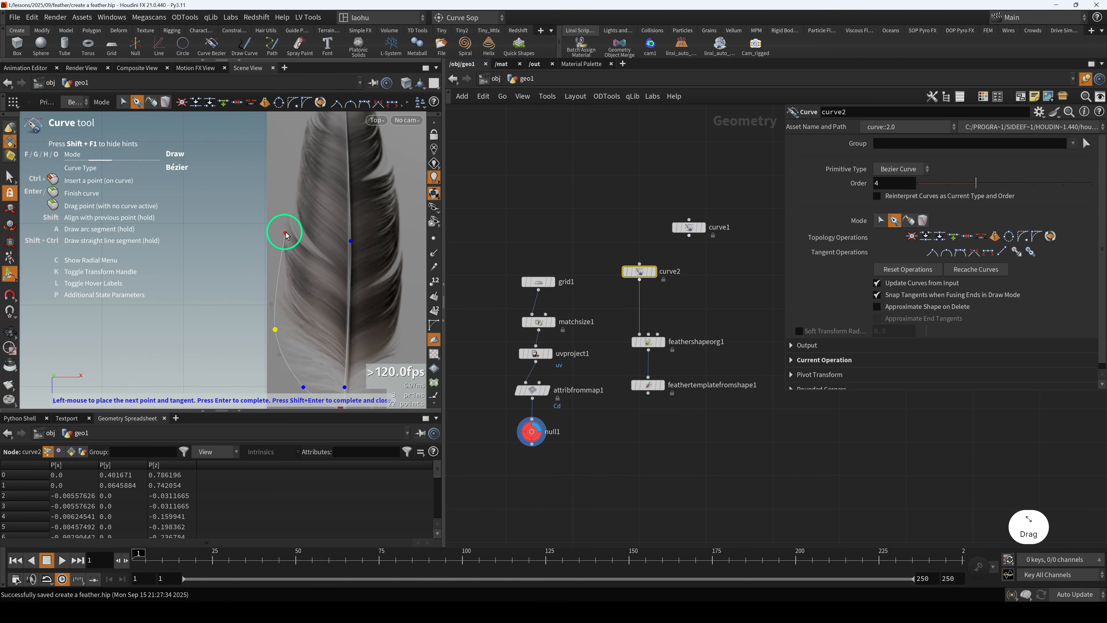
pyautogui.click(290, 219)
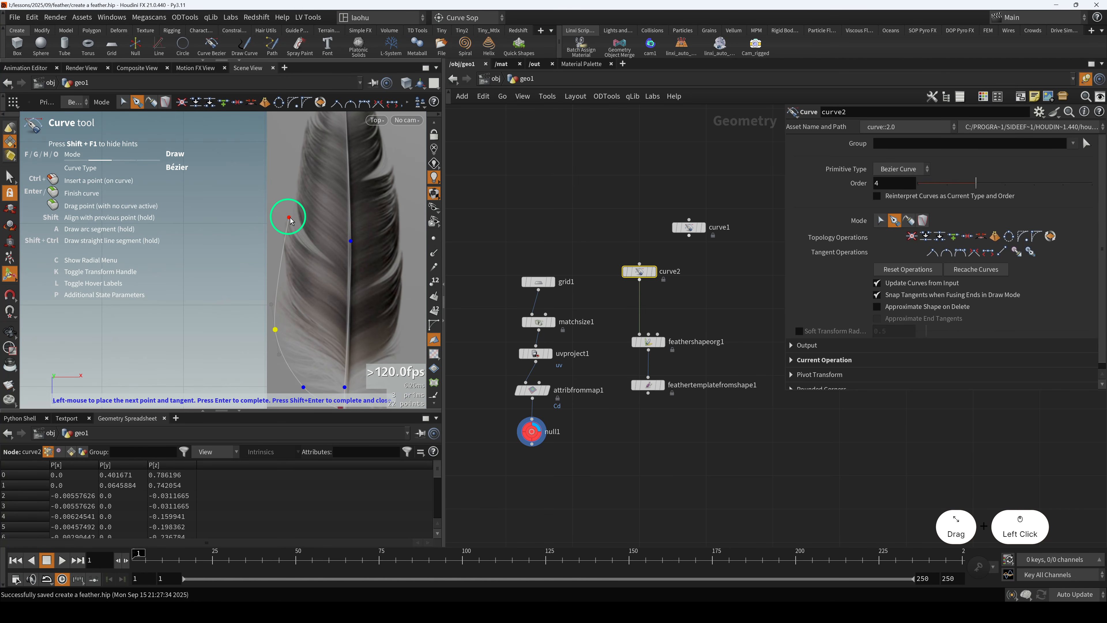
pyautogui.keyDown('alt'); pyautogui.moveTo(291, 220); pyautogui.dragTo(315, 249); pyautogui.keyUp('alt')
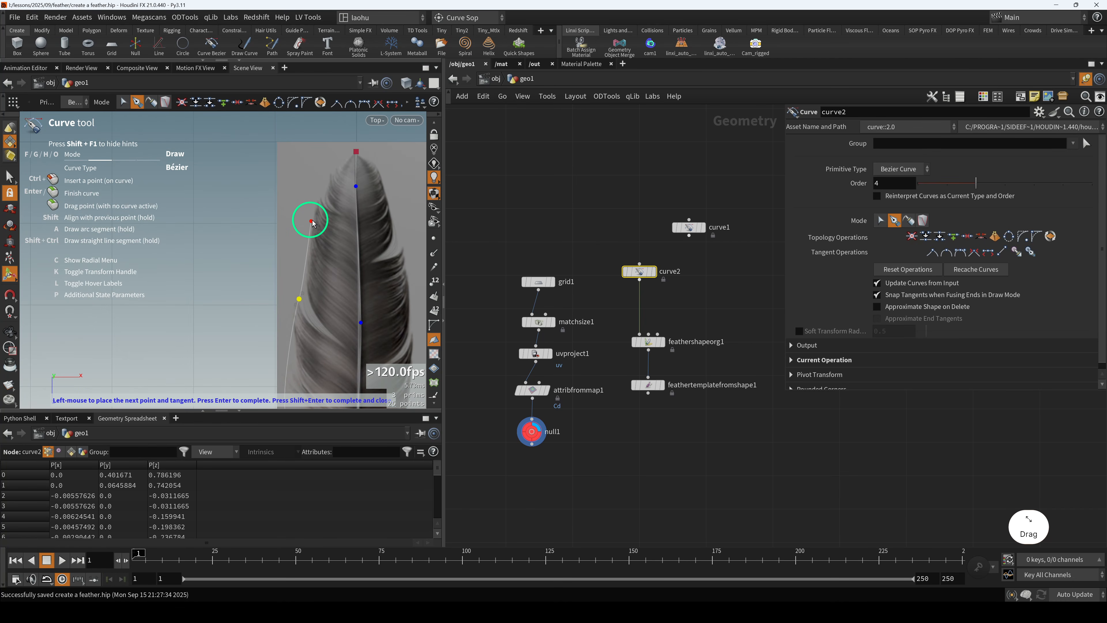
pyautogui.moveTo(326, 194); pyautogui.dragTo(356, 158)
pyautogui.click(351, 152)
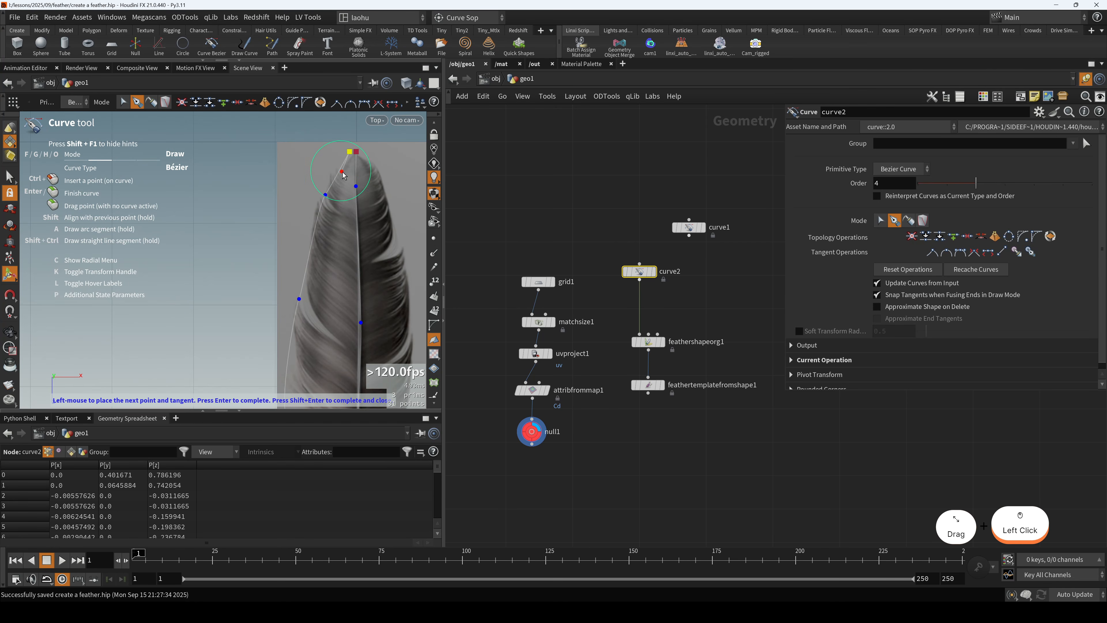
# - Draw a third Bezier curve around the feather's right edge, from the shaft's lower part to the tip, and finish it
pyautogui.keyDown('alt'); pyautogui.moveTo(360, 196); pyautogui.dragTo(344, 197); pyautogui.keyUp('alt')
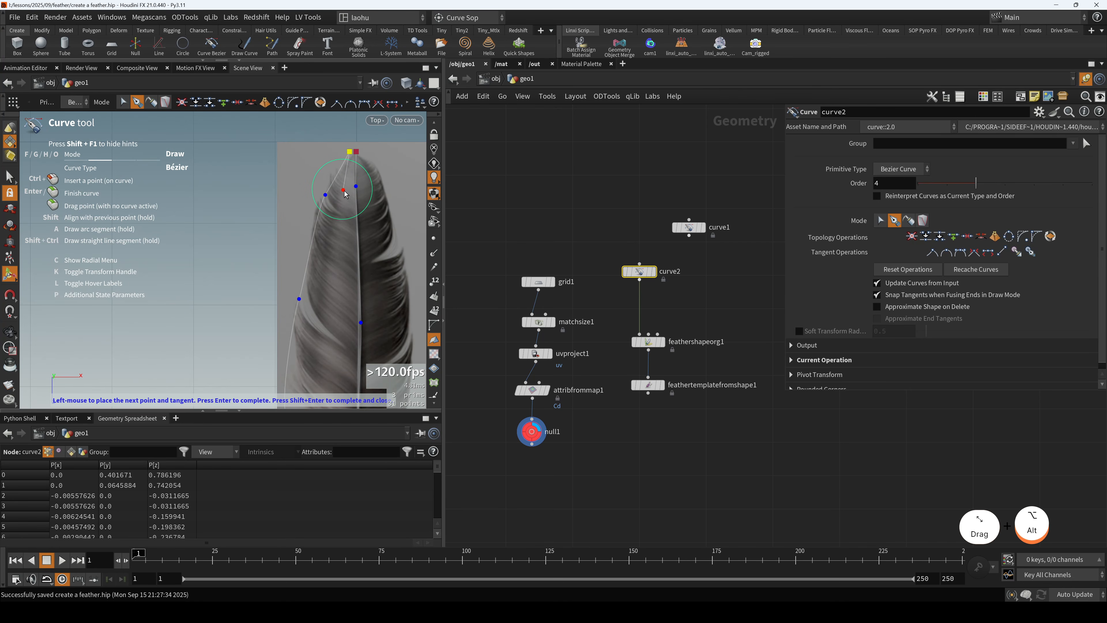
pyautogui.middleClick(343, 190)
pyautogui.scroll(-1, 379, 242)
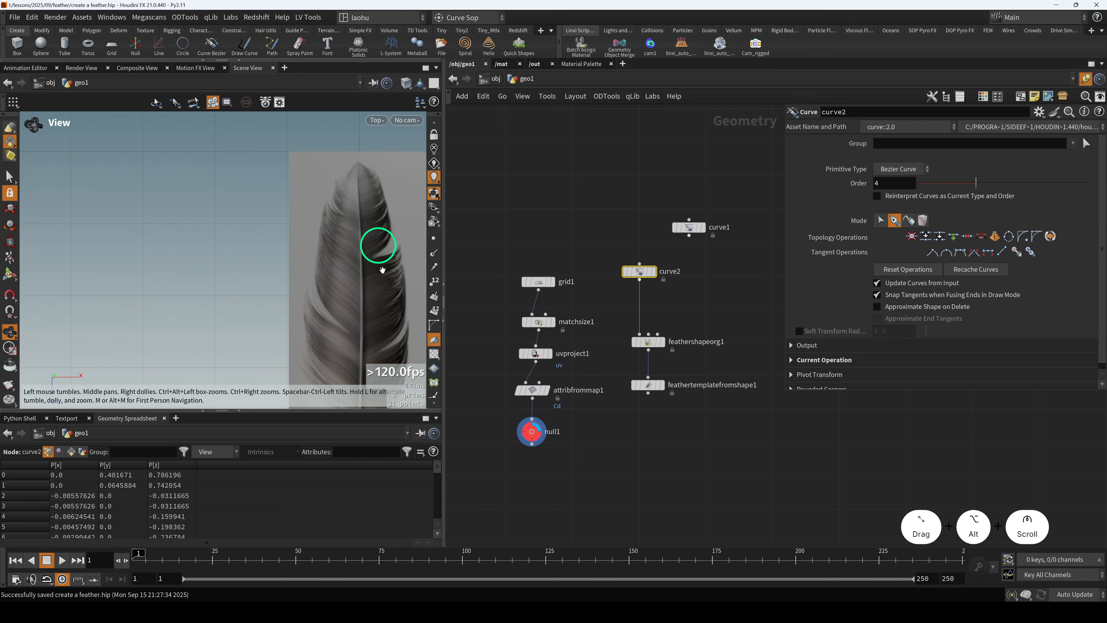
pyautogui.keyDown('alt'); pyautogui.moveTo(394, 340); pyautogui.dragTo(372, 231); pyautogui.keyUp('alt')
pyautogui.keyDown('alt'); pyautogui.moveTo(343, 345); pyautogui.dragTo(367, 276); pyautogui.keyUp('alt')
pyautogui.click(327, 338)
pyautogui.keyDown('alt'); pyautogui.moveTo(373, 166); pyautogui.dragTo(377, 218, button='middle'); pyautogui.keyUp('alt')
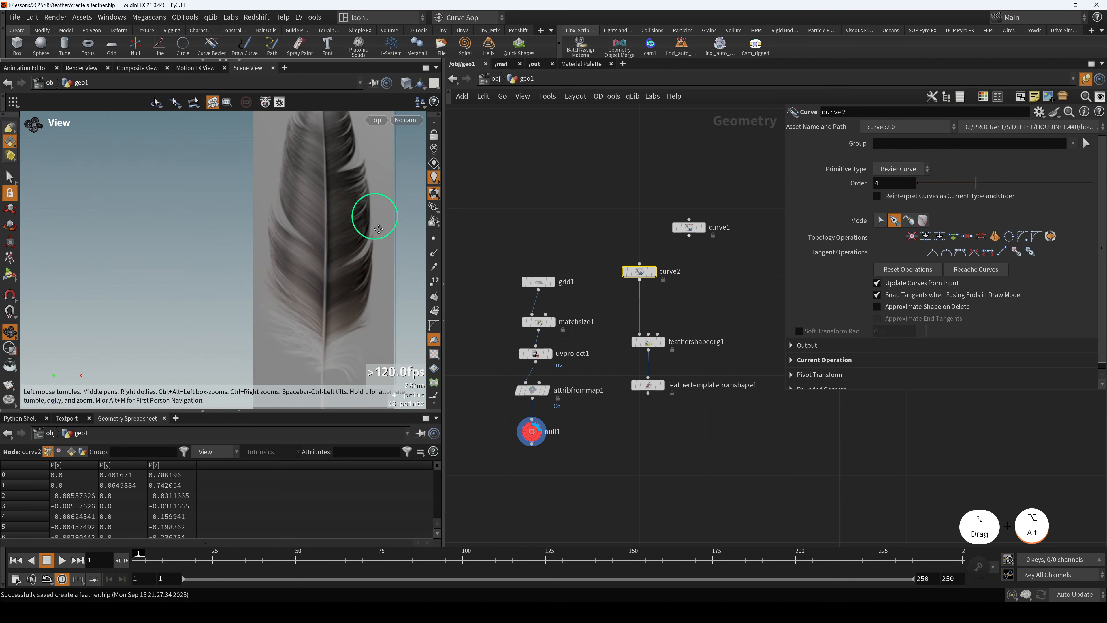
pyautogui.moveTo(367, 181); pyautogui.dragTo(355, 152)
pyautogui.keyDown('alt'); pyautogui.moveTo(346, 113); pyautogui.dragTo(370, 193, button='middle'); pyautogui.keyUp('alt')
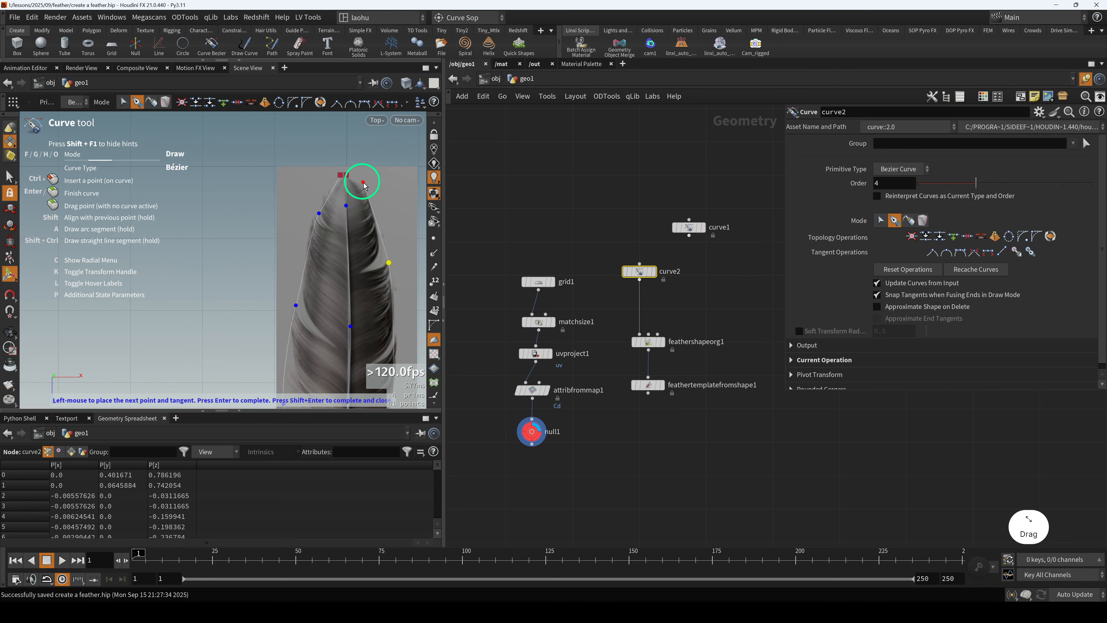
pyautogui.moveTo(364, 184); pyautogui.dragTo(357, 175)
pyautogui.click(354, 175)
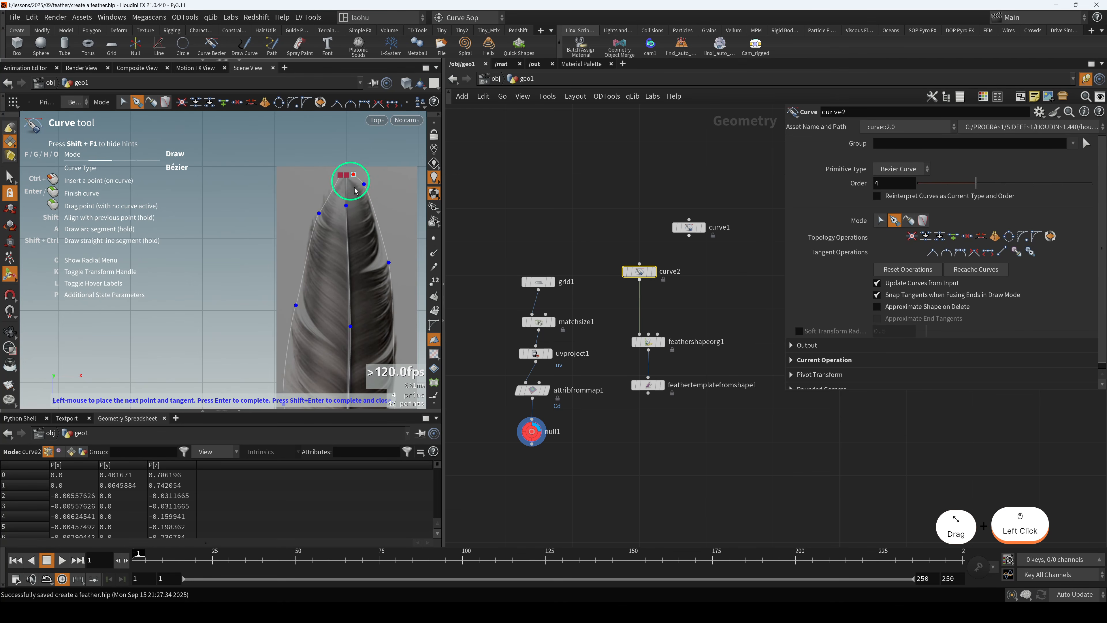
pyautogui.press('Return')
# - Switch curve2 from Draw to Edit mode so the points of the traced outlines can be adjusted
pyautogui.keyDown('alt'); pyautogui.moveTo(376, 276); pyautogui.dragTo(375, 205, button='middle'); pyautogui.keyUp('alt')
pyautogui.scroll(-1, 375, 227)
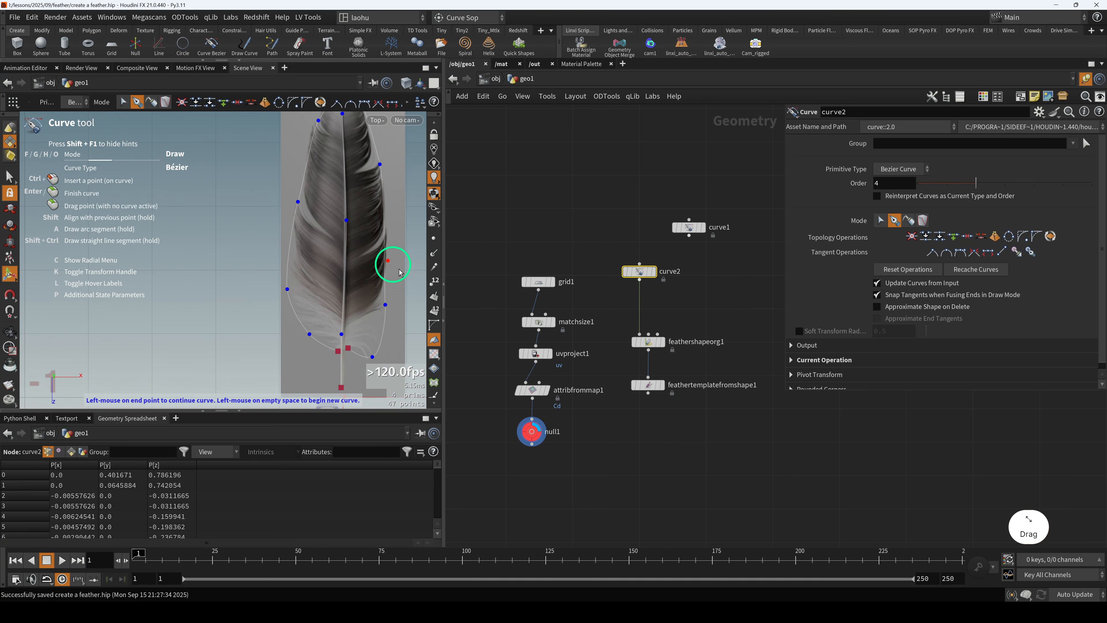
pyautogui.keyDown('alt'); pyautogui.moveTo(372, 301); pyautogui.dragTo(363, 260, button='middle'); pyautogui.keyUp('alt')
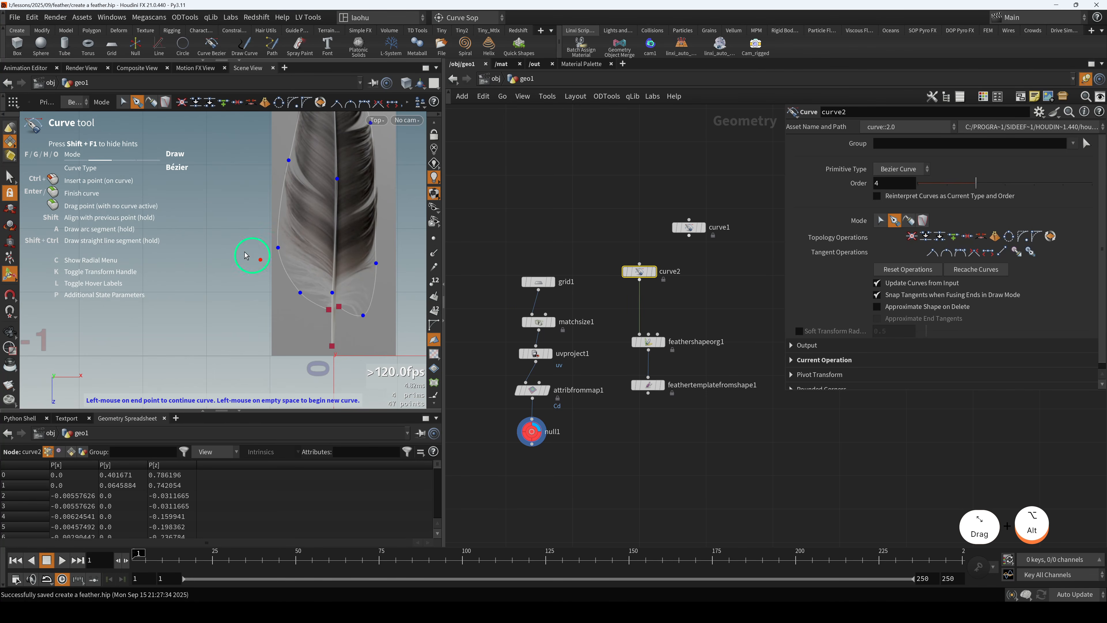
pyautogui.press('g')
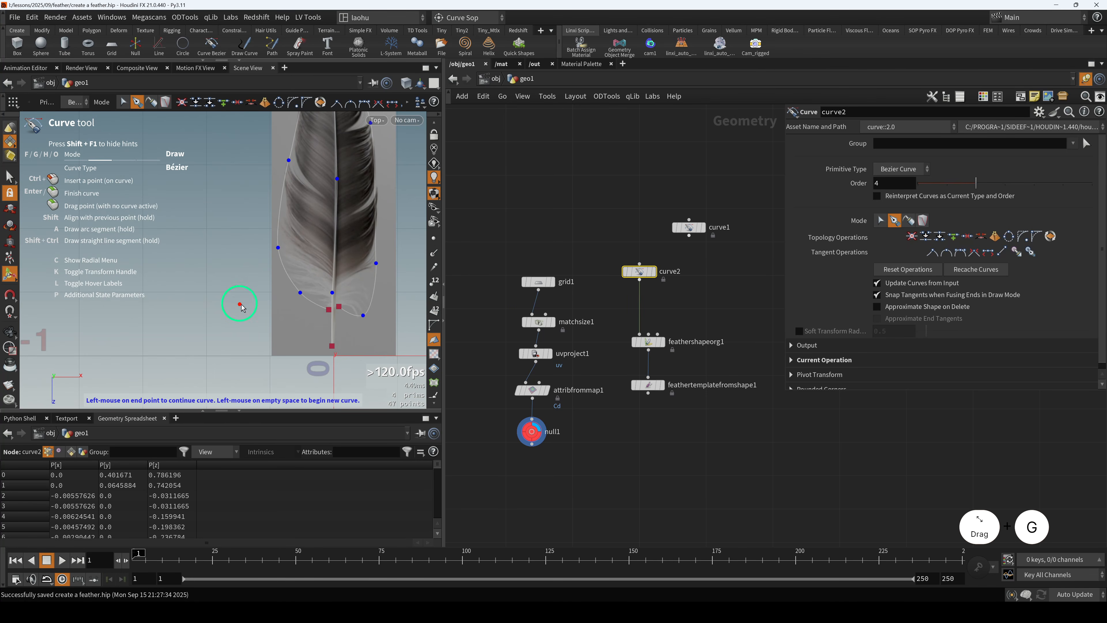
pyautogui.press('Escape')
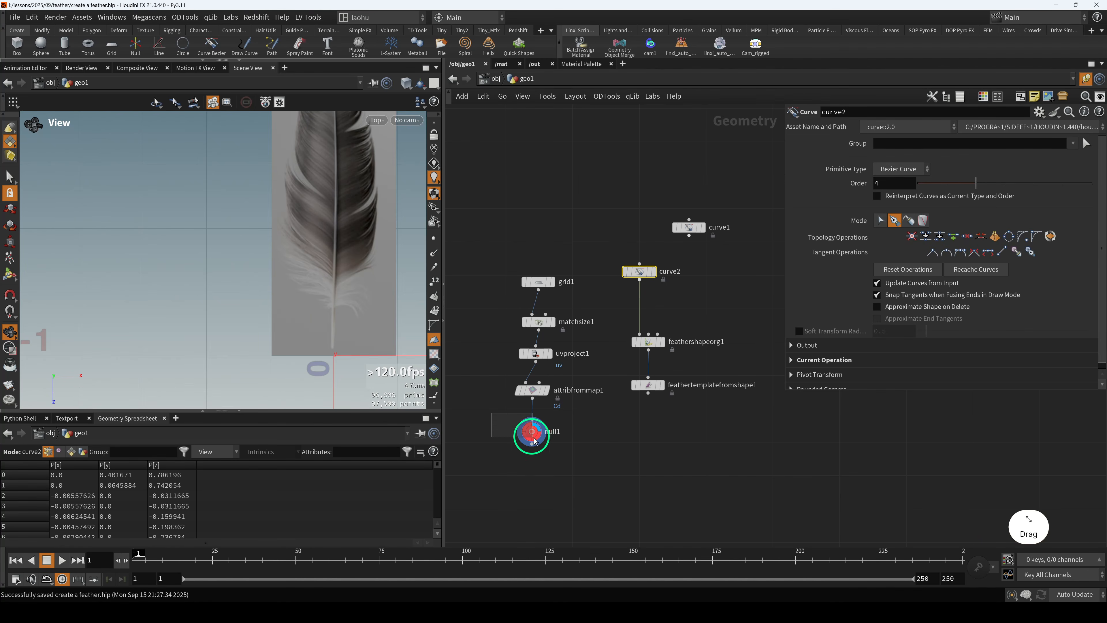
pyautogui.press('Return')
pyautogui.press('f')
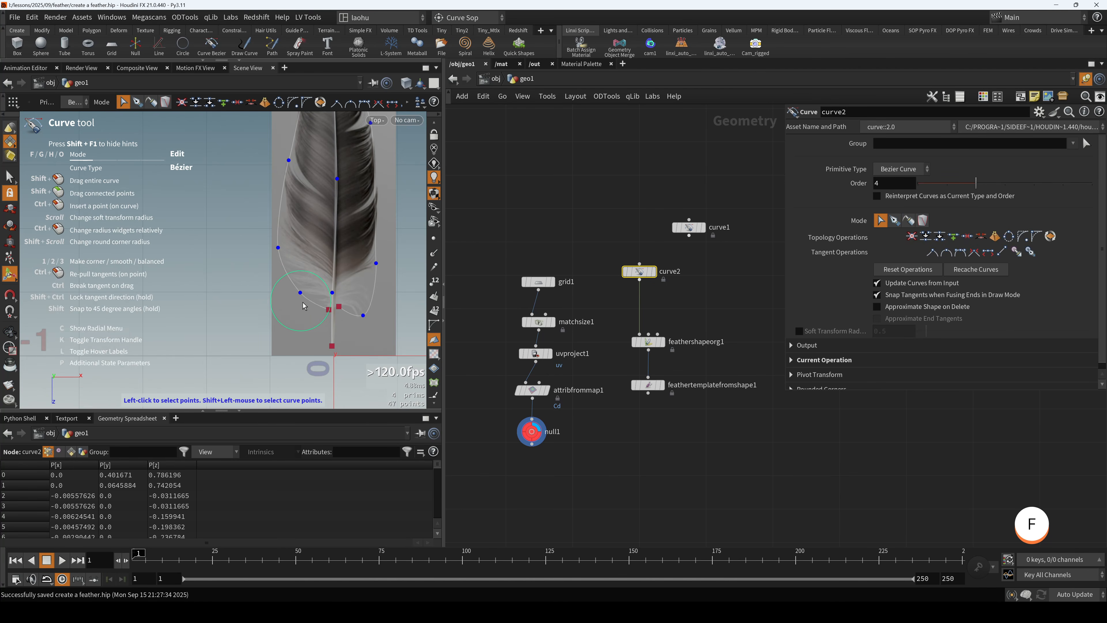
pyautogui.press('g')
# - Adjust the anchor points and tangent handles on the lower right outline to follow the feather's edge more smoothly
pyautogui.click(295, 298)
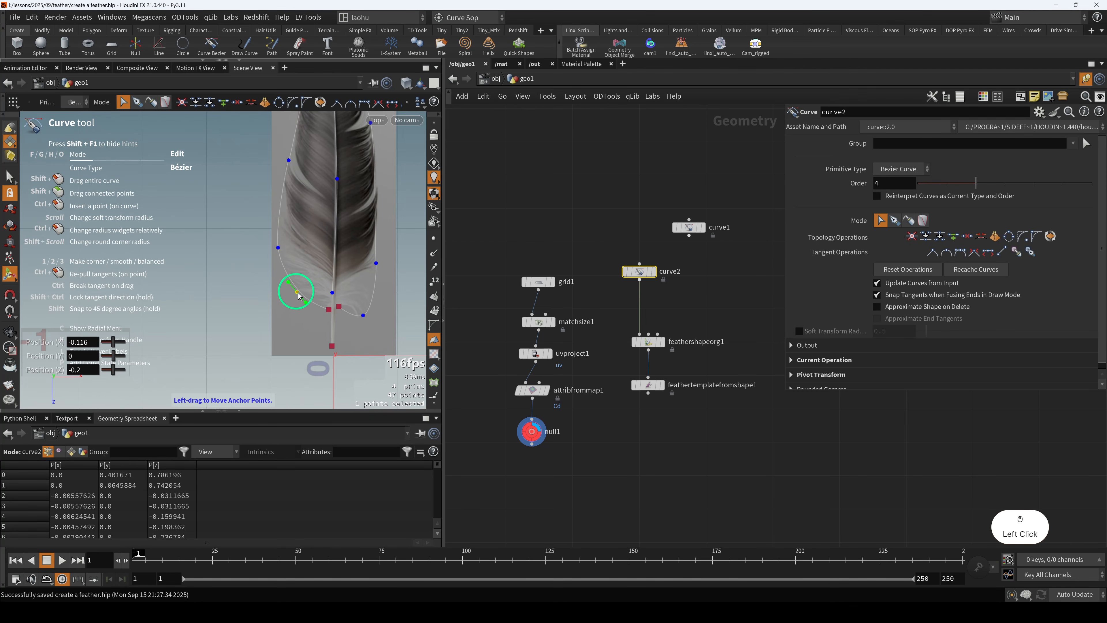
pyautogui.scroll(1, 299, 297)
pyautogui.click(369, 316)
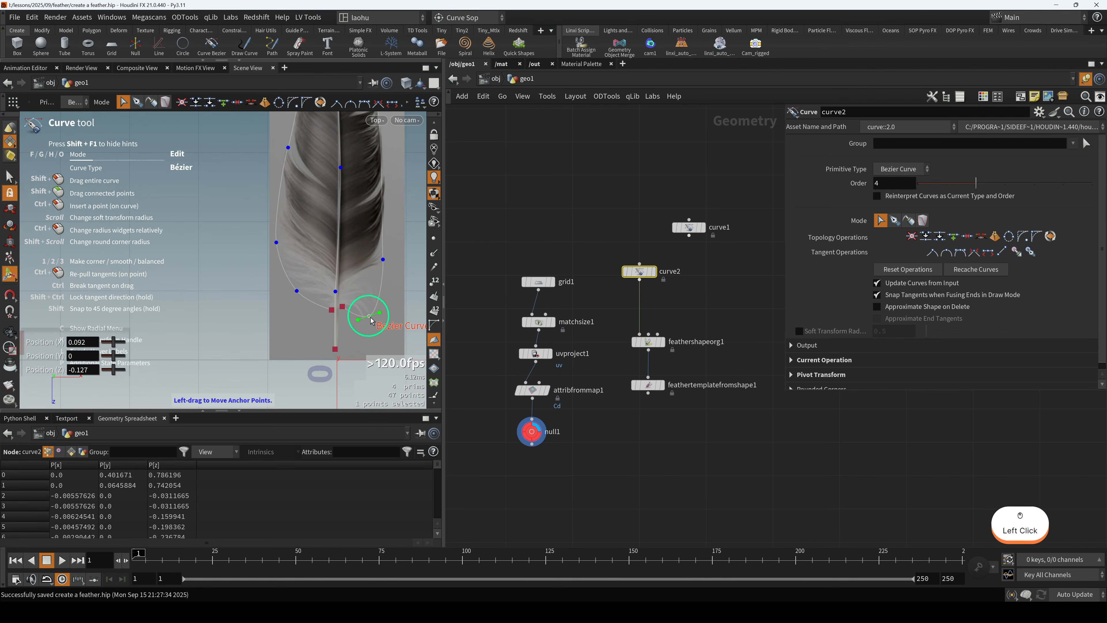
pyautogui.moveTo(372, 316)
pyautogui.mouseDown()
pyautogui.moveTo(342, 314)
pyautogui.moveTo(374, 309)
pyautogui.mouseUp()
pyautogui.press('alt')
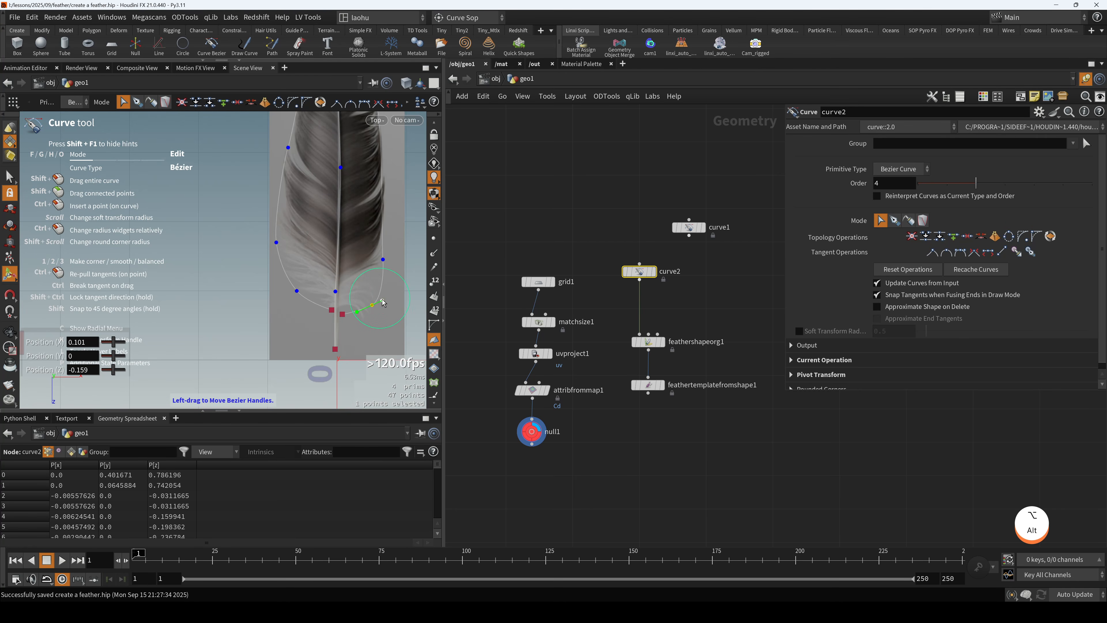
pyautogui.press('alt')
pyautogui.moveTo(384, 300); pyautogui.dragTo(387, 260)
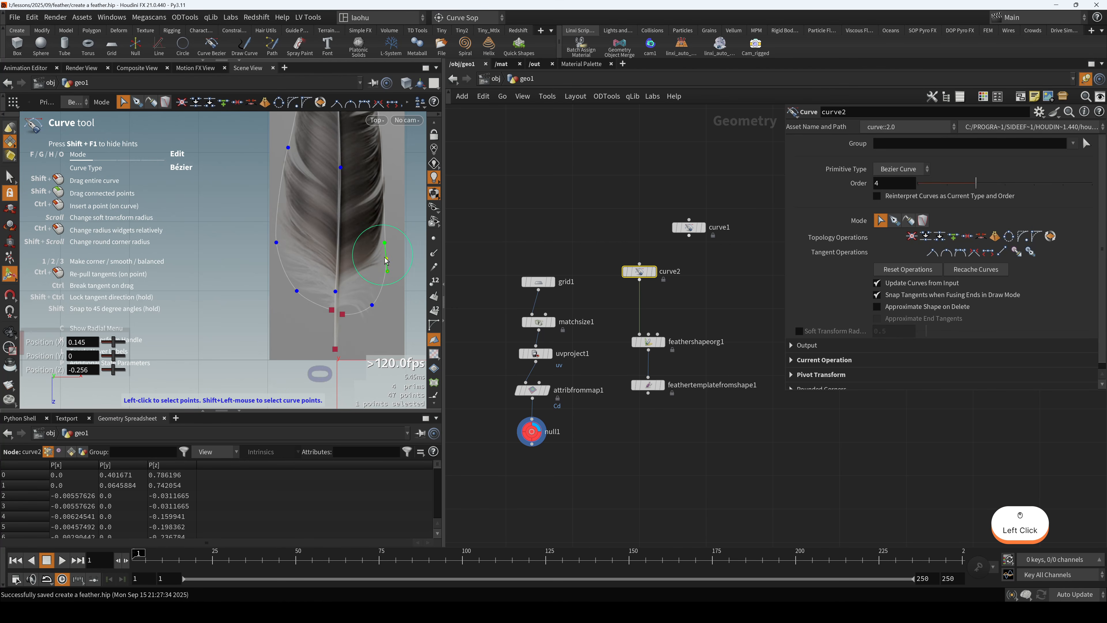
pyautogui.keyDown('alt'); pyautogui.scroll(3, 315, 294); pyautogui.keyUp('alt')
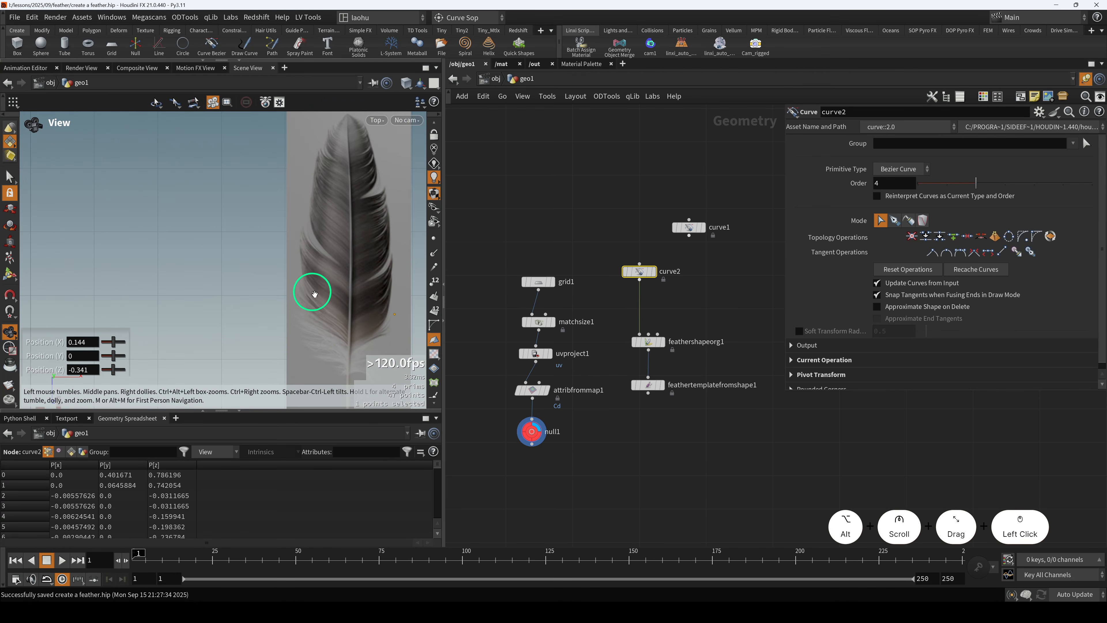
# - Reposition the anchor point on the upper left outline near the tip so the curve follows the feather's edge
pyautogui.keyDown('alt'); pyautogui.moveTo(314, 245); pyautogui.dragTo(306, 288, button='middle'); pyautogui.keyUp('alt')
pyautogui.keyDown('alt'); pyautogui.scroll(2, 302, 190); pyautogui.keyUp('alt')
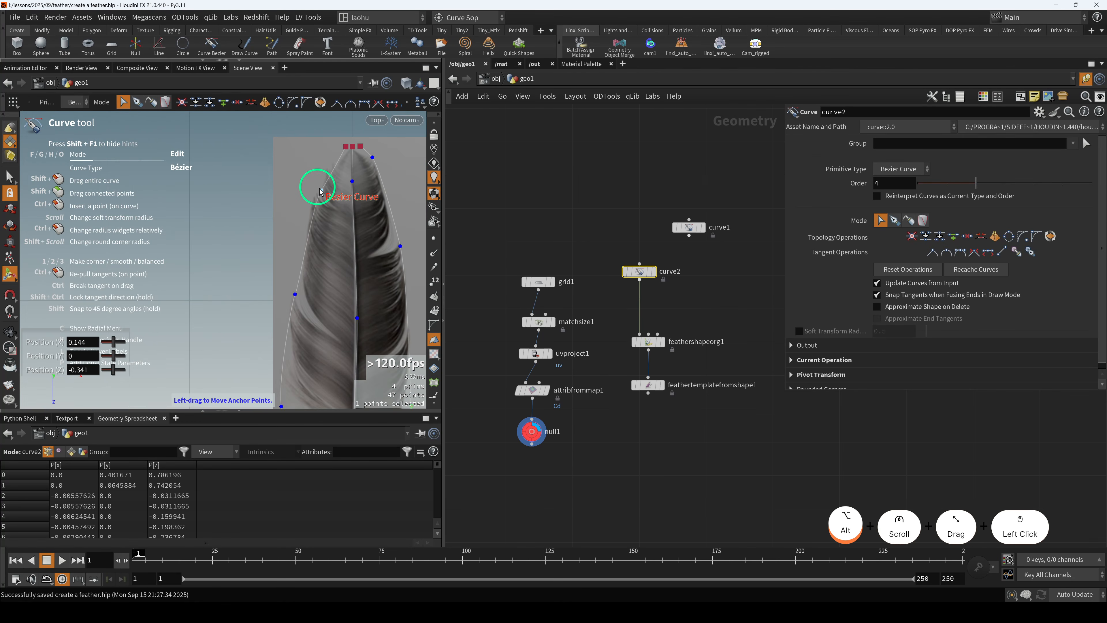
pyautogui.click(320, 192)
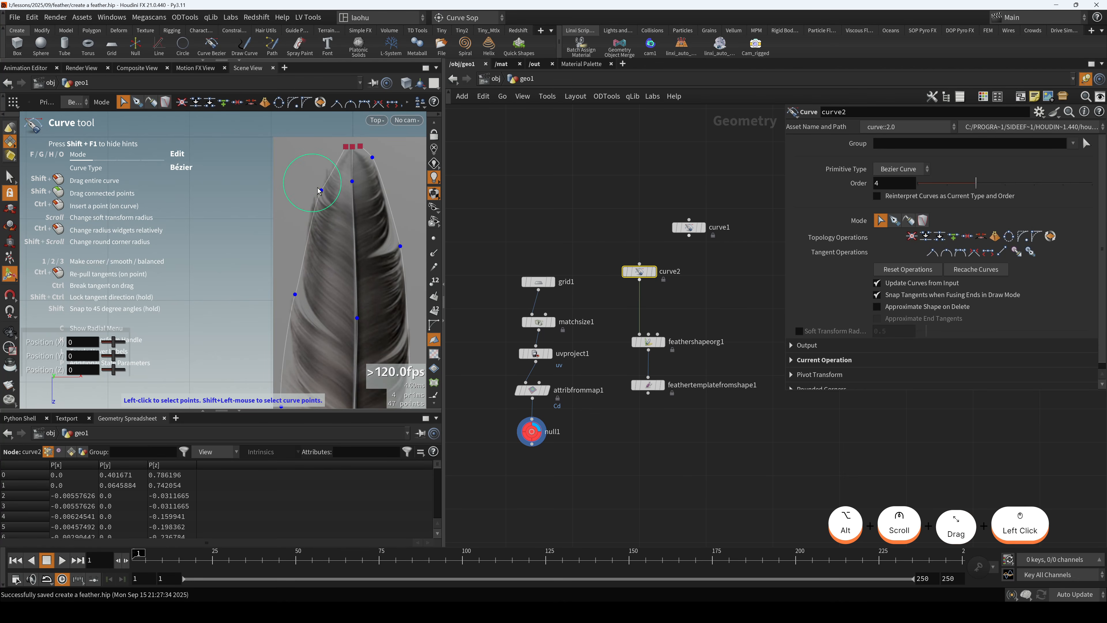
pyautogui.moveTo(314, 204)
pyautogui.mouseDown()
pyautogui.moveTo(314, 216)
pyautogui.moveTo(319, 193)
pyautogui.mouseUp()
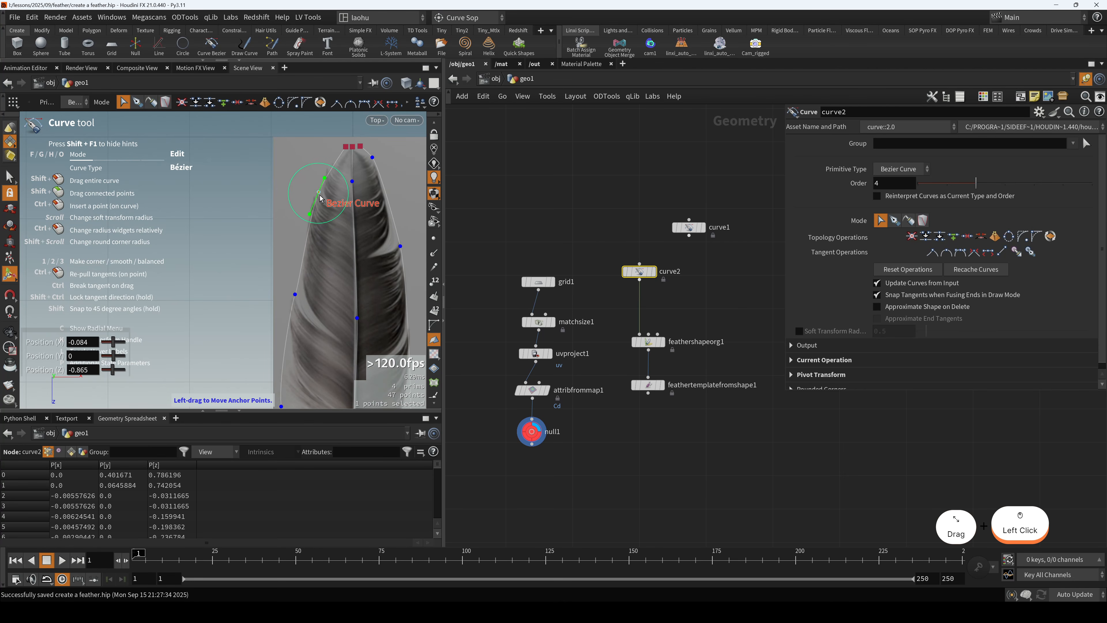
pyautogui.keyDown('alt'); pyautogui.scroll(-3, 309, 225); pyautogui.keyUp('alt')
pyautogui.keyDown('alt'); pyautogui.scroll(-1, 308, 226); pyautogui.keyUp('alt')
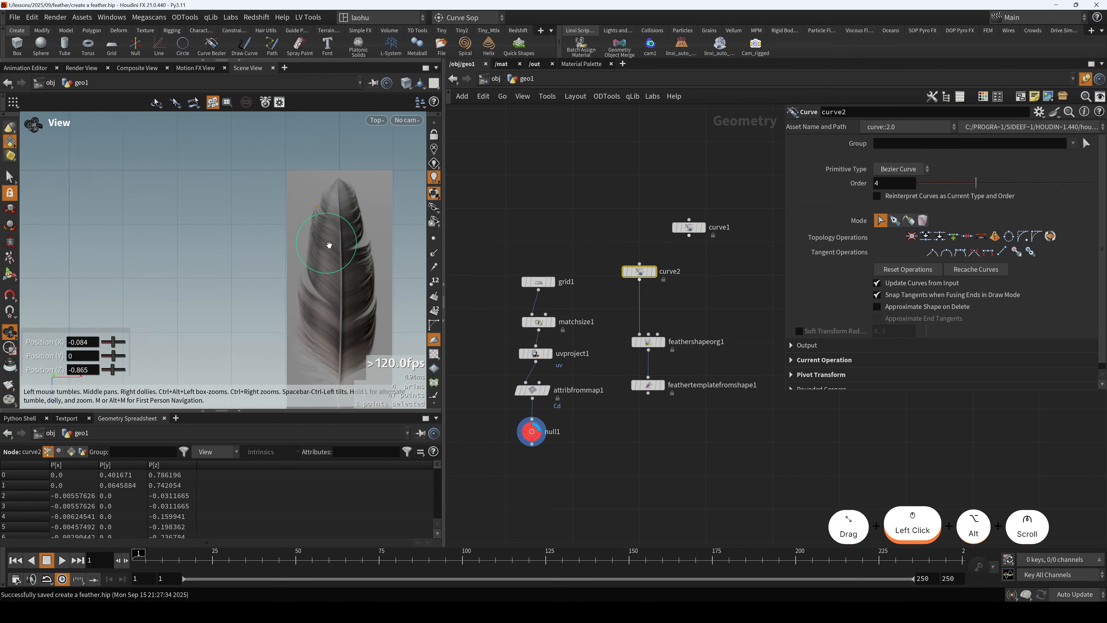
# - Display feathertemplatefromshape1 and the null1 feather picture in turn to compare the generated barbs with the reference
pyautogui.keyDown('alt'); pyautogui.moveTo(345, 269); pyautogui.dragTo(334, 191); pyautogui.keyUp('alt')
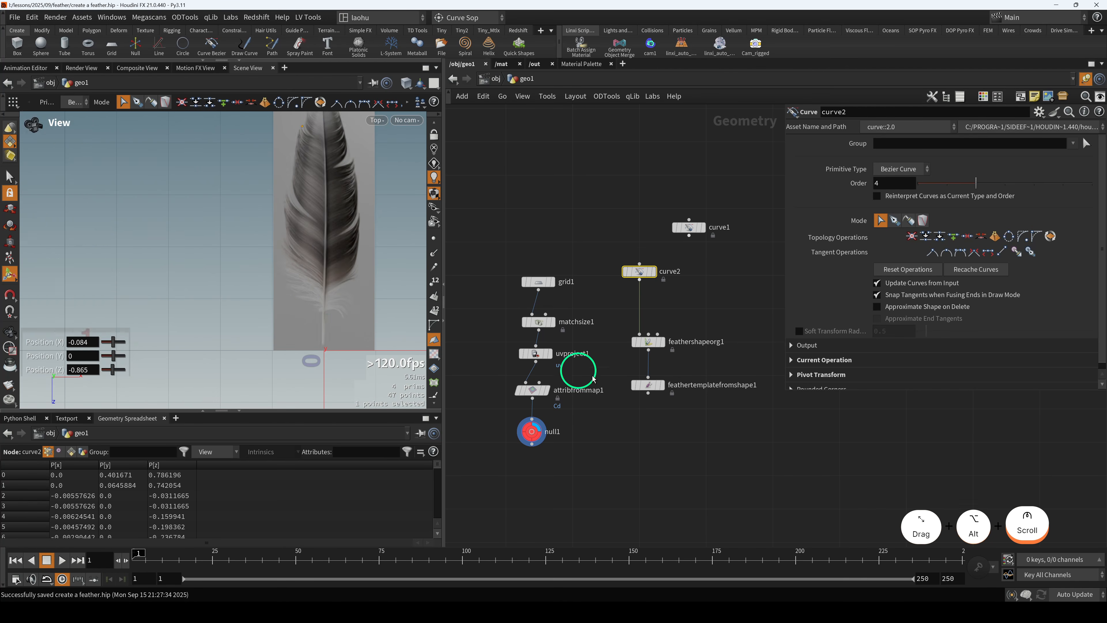
pyautogui.click(653, 391)
pyautogui.press('r')
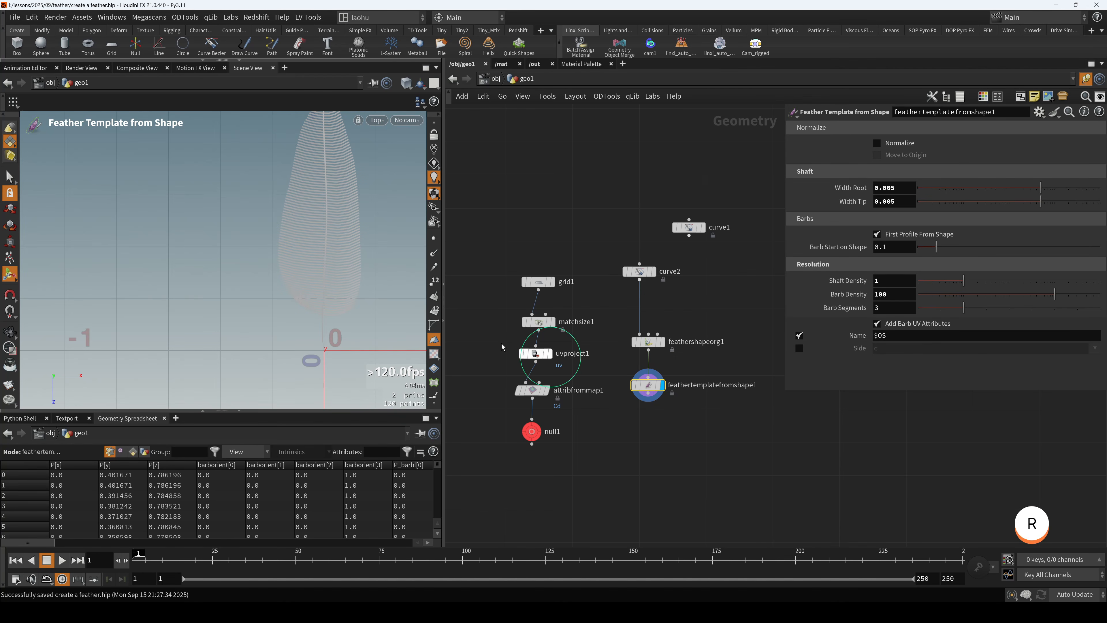
pyautogui.press('Escape')
pyautogui.keyDown('alt'); pyautogui.moveTo(323, 236); pyautogui.dragTo(319, 251); pyautogui.keyUp('alt')
pyautogui.keyDown('alt'); pyautogui.moveTo(319, 251); pyautogui.dragTo(331, 317, button='right'); pyautogui.keyUp('alt')
pyautogui.moveTo(513, 413); pyautogui.dragTo(561, 464)
pyautogui.press('r')
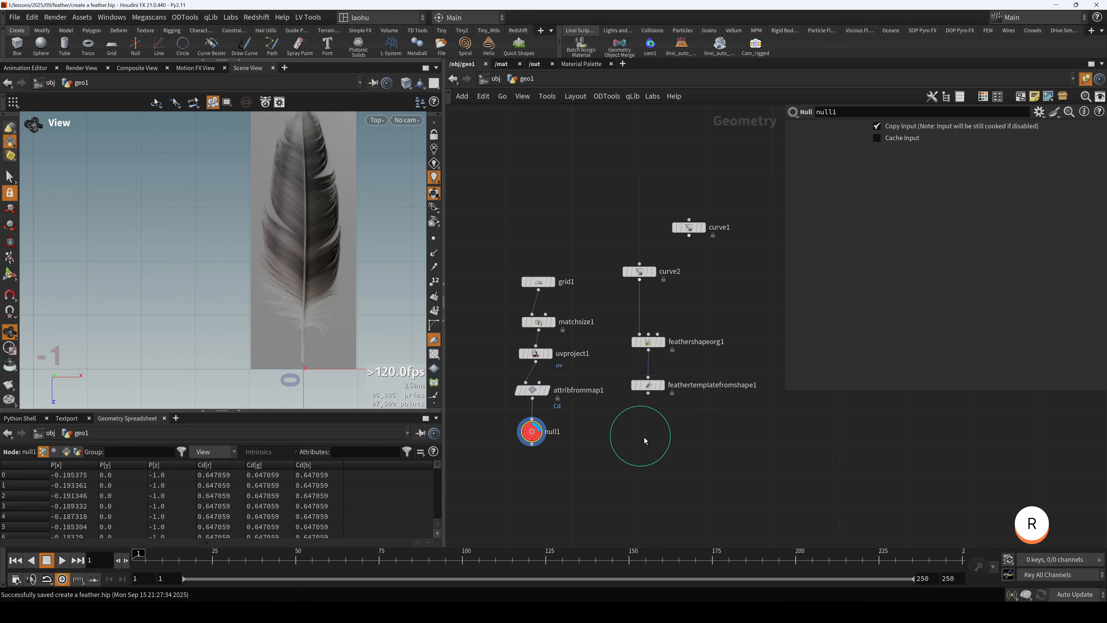
pyautogui.moveTo(667, 445); pyautogui.dragTo(636, 375)
pyautogui.press('r')
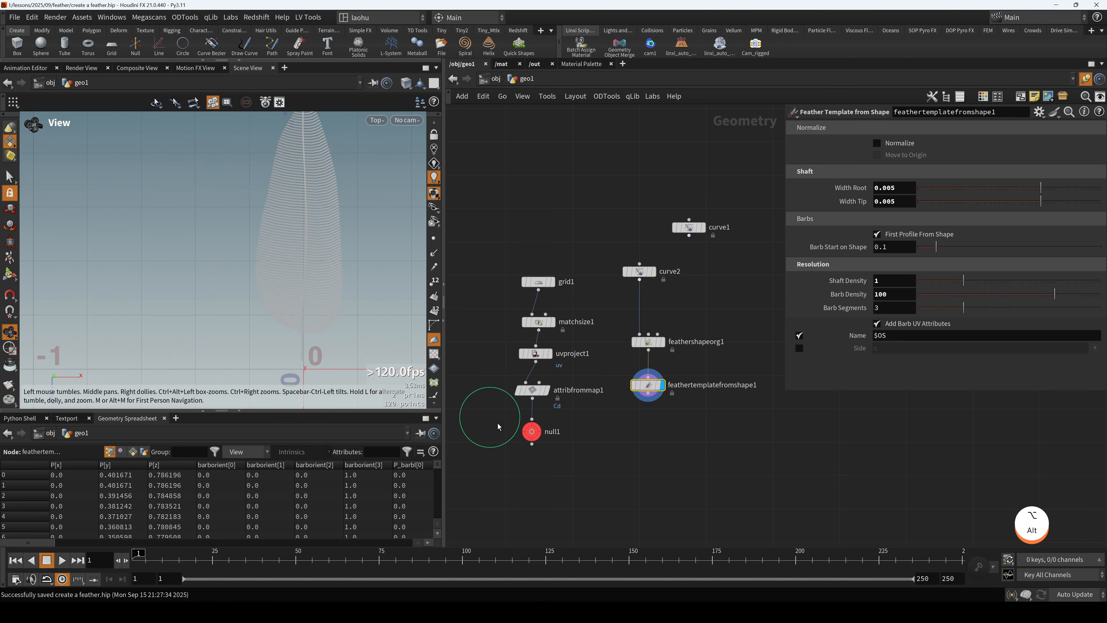
# - Overlay the feather picture and the generated template in the viewport using the template flag to check their alignment
pyautogui.moveTo(500, 424); pyautogui.dragTo(544, 442)
pyautogui.press('e')
pyautogui.moveTo(654, 424); pyautogui.dragTo(618, 381)
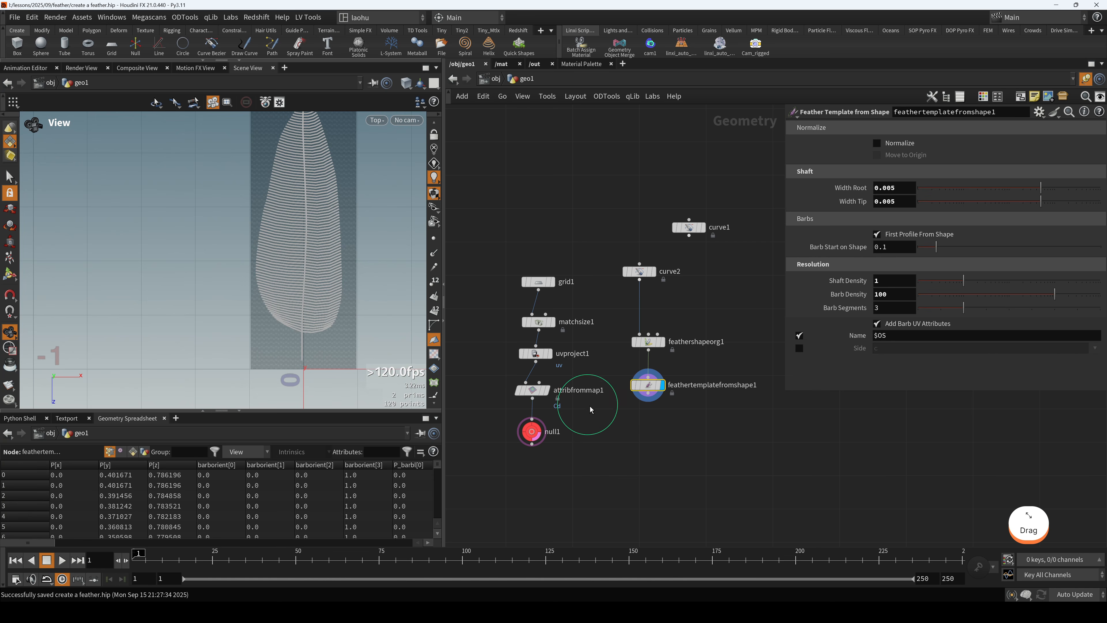
pyautogui.moveTo(498, 416); pyautogui.dragTo(545, 442)
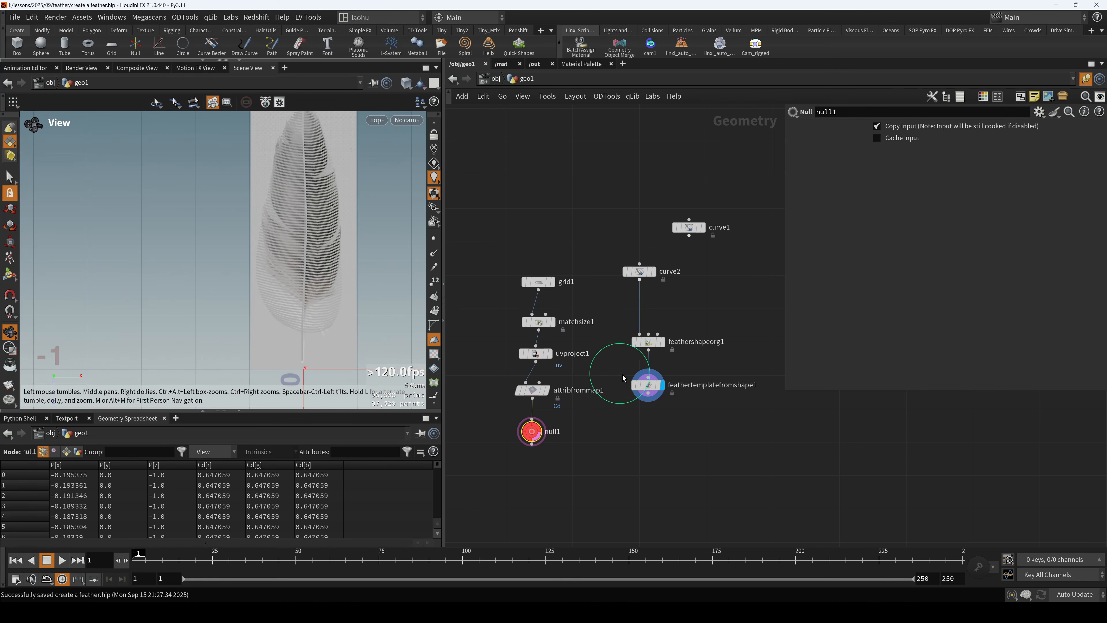
pyautogui.click(649, 385)
pyautogui.press('e')
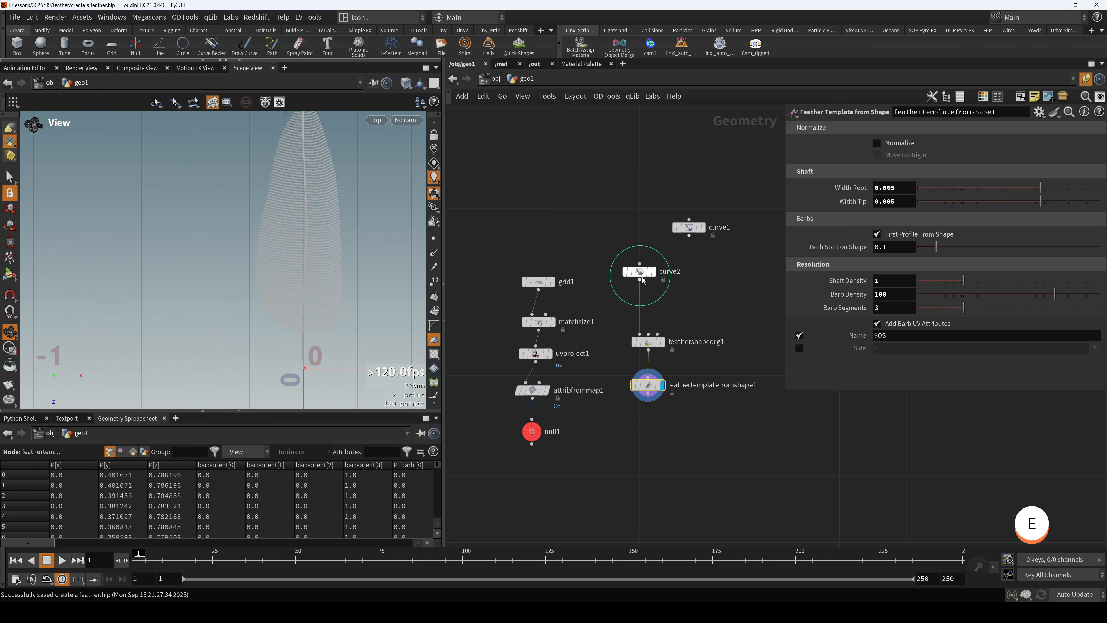
# - Display null1's feather picture and move the curve2 and curve1 nodes aside to make room in the network
pyautogui.moveTo(644, 280); pyautogui.dragTo(622, 270)
pyautogui.click(532, 431)
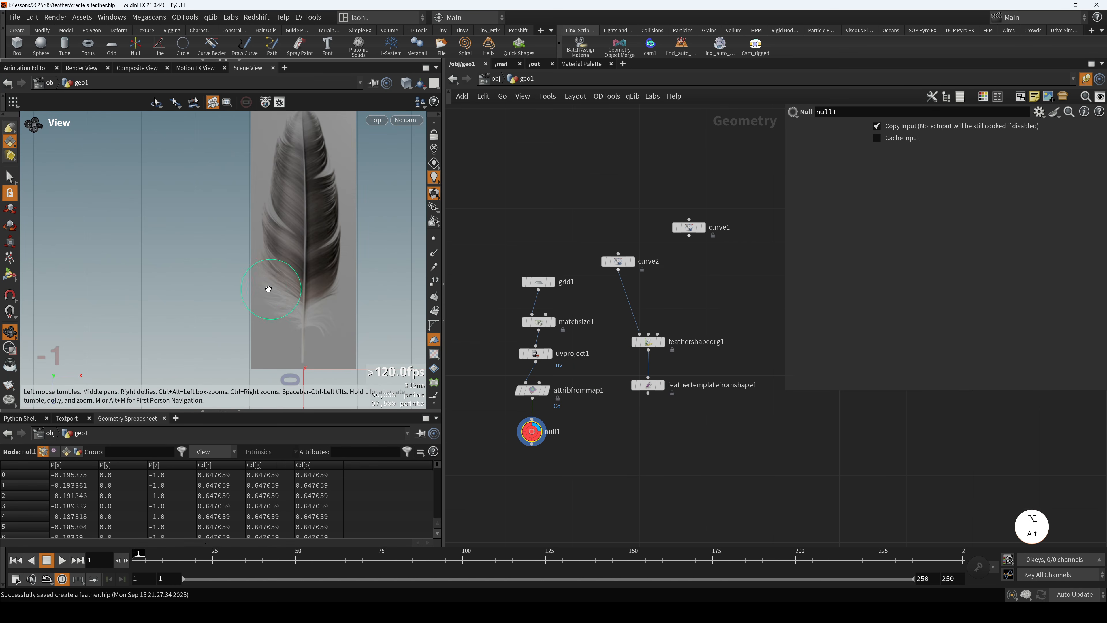
pyautogui.keyDown('alt'); pyautogui.scroll(2, 266, 147); pyautogui.keyUp('alt')
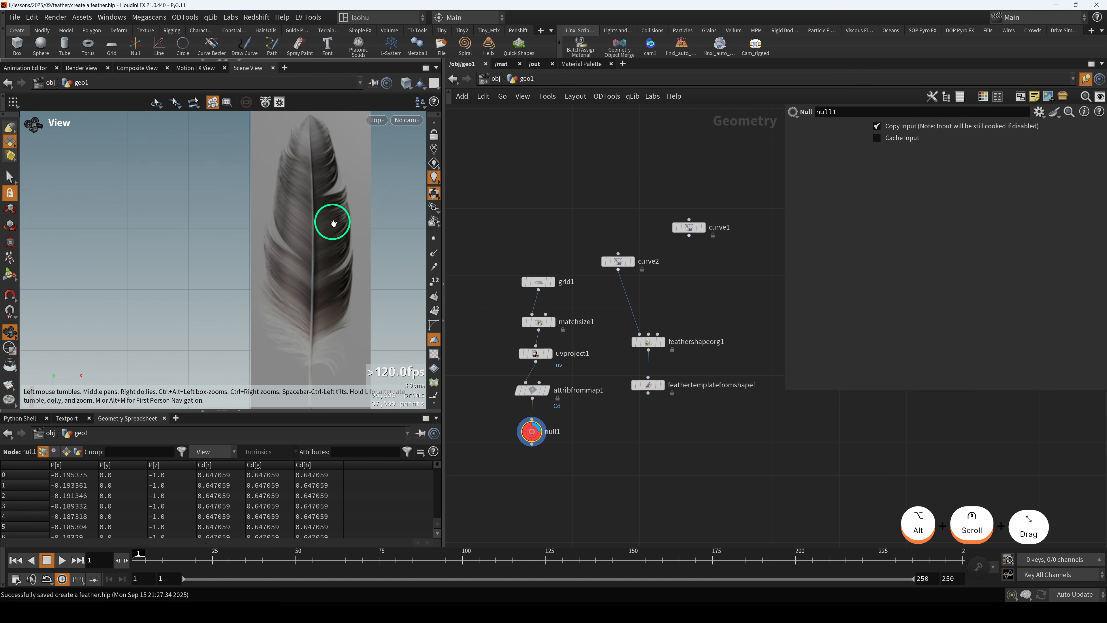
pyautogui.keyDown('alt'); pyautogui.moveTo(335, 325); pyautogui.dragTo(335, 296, button='middle'); pyautogui.keyUp('alt')
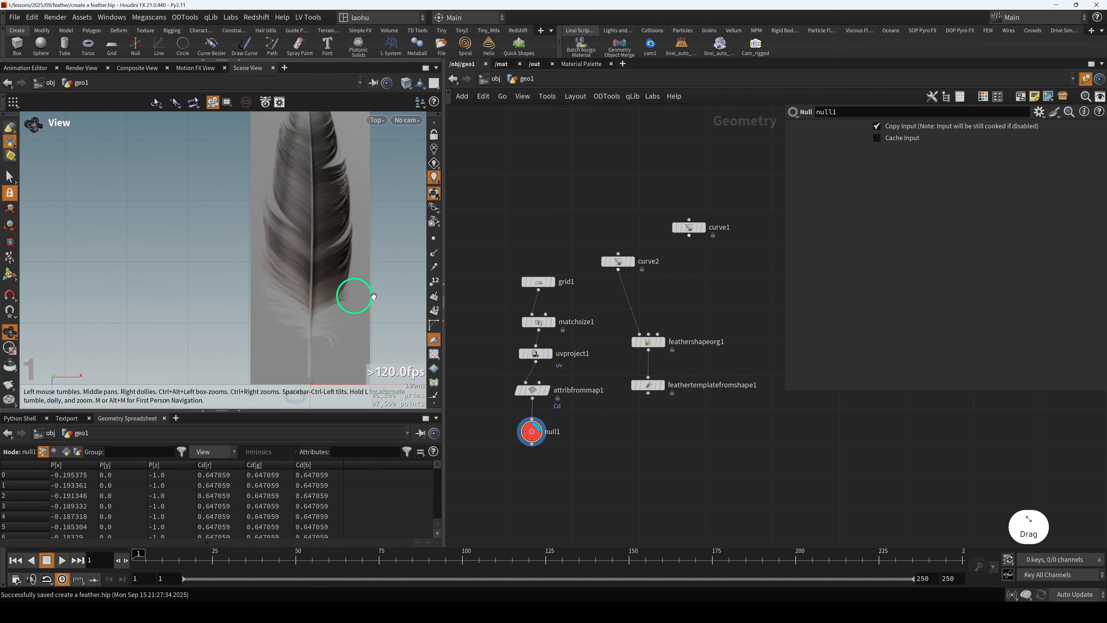
pyautogui.moveTo(689, 227); pyautogui.dragTo(737, 203)
# - Add a new Curve node beside curve2 and connect it to the second input of feathershapeorg1
pyautogui.press('Tab')
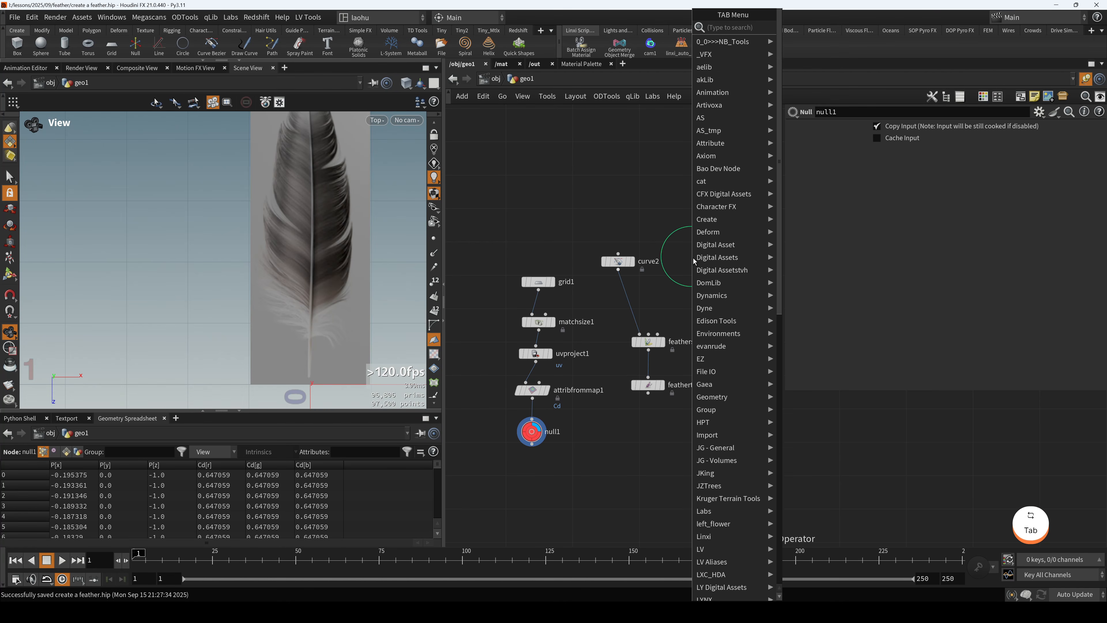
pyautogui.write('curve')
pyautogui.press('Return')
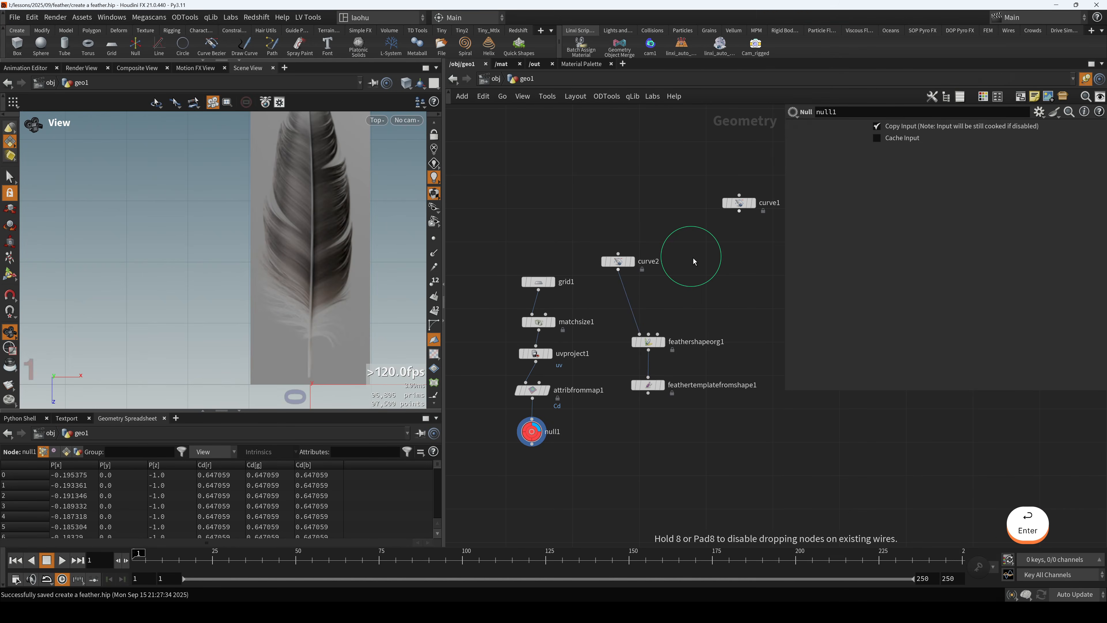
pyautogui.click(667, 247)
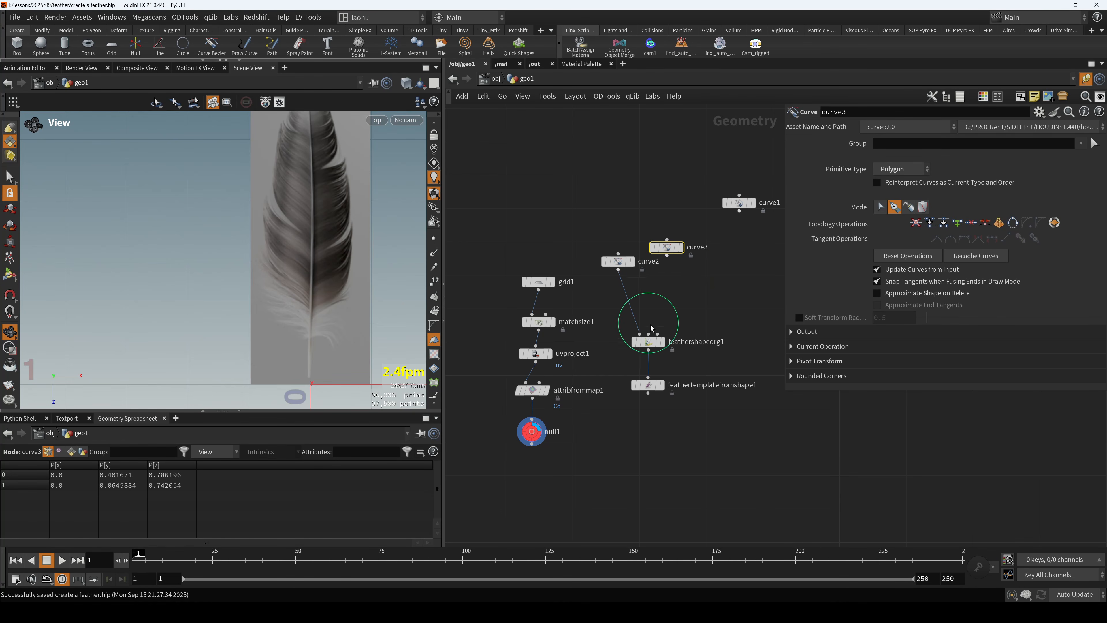
pyautogui.moveTo(651, 328); pyautogui.dragTo(667, 248)
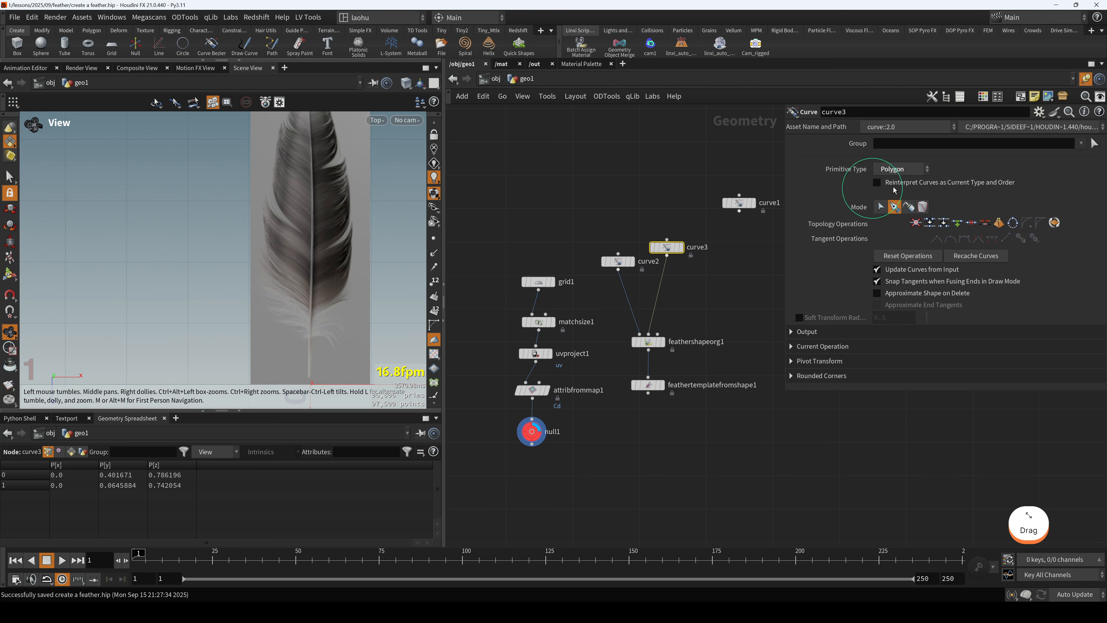
# - Set curve3's primitive type to Bezier Curve and activate its drawing tool in the viewport
pyautogui.click(910, 172)
pyautogui.click(886, 211)
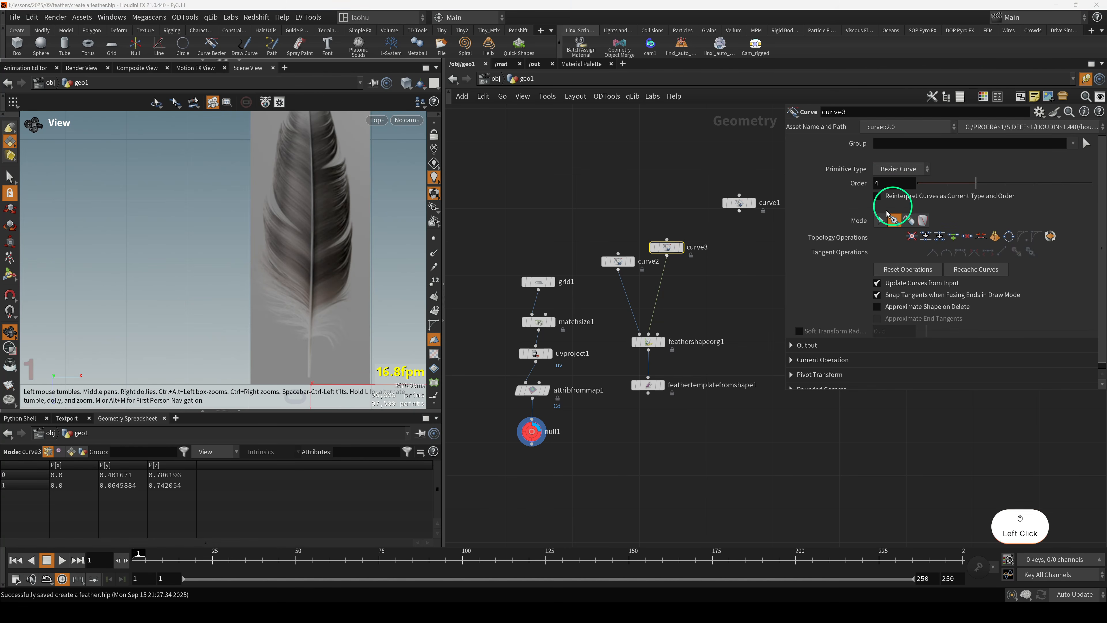
pyautogui.press('Return')
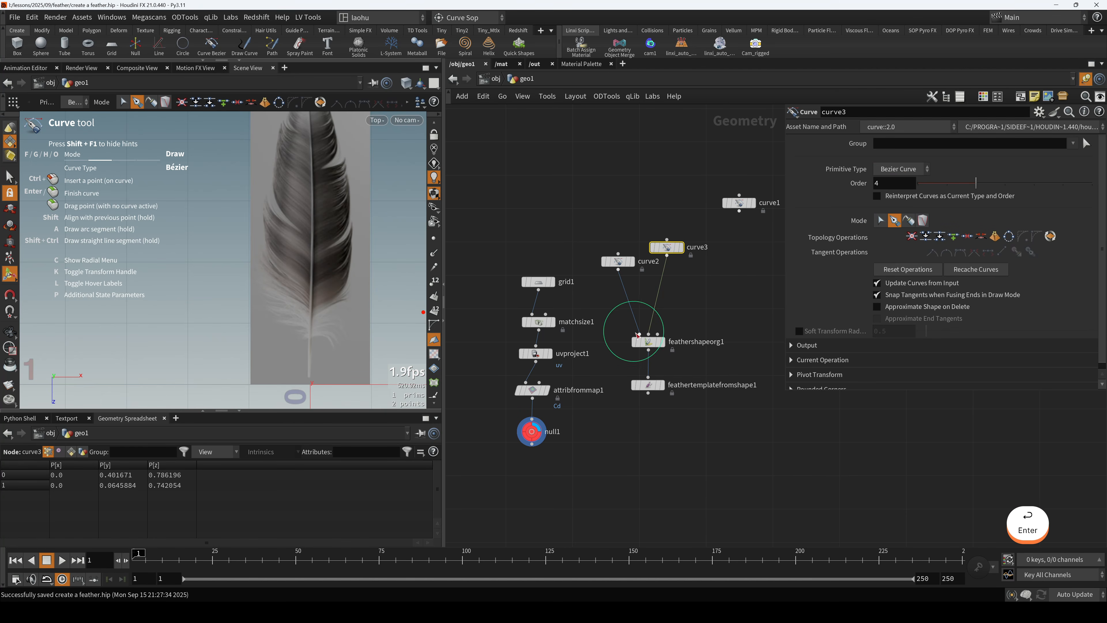
# - Try to show curve2's outlines as a template overlay while curve3 is being drawn
pyautogui.click(617, 262)
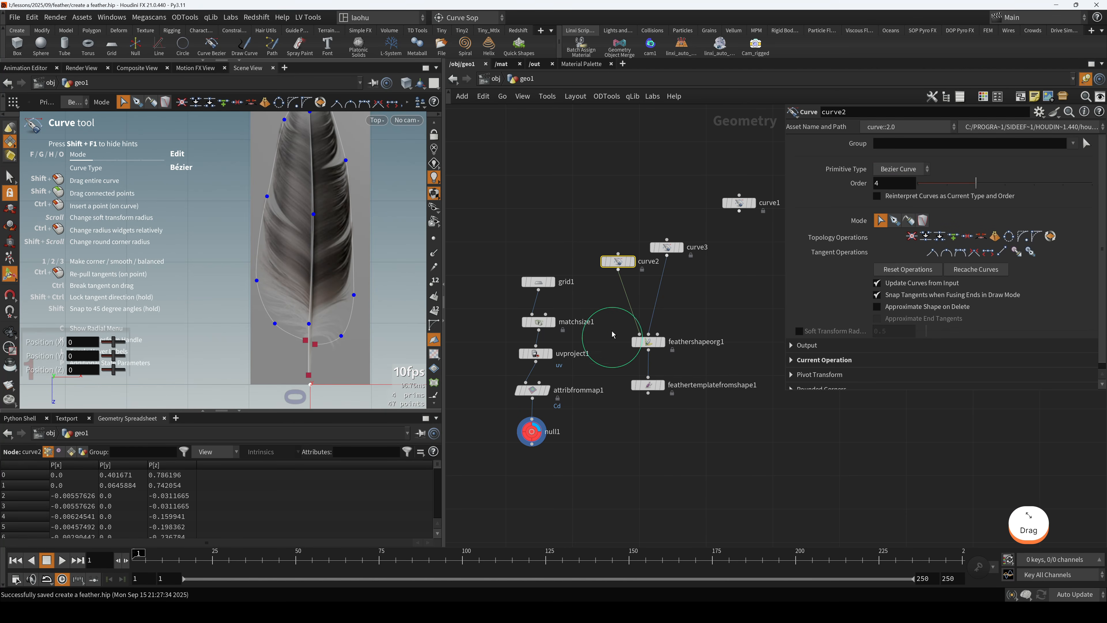
pyautogui.click(631, 262)
pyautogui.click(666, 247)
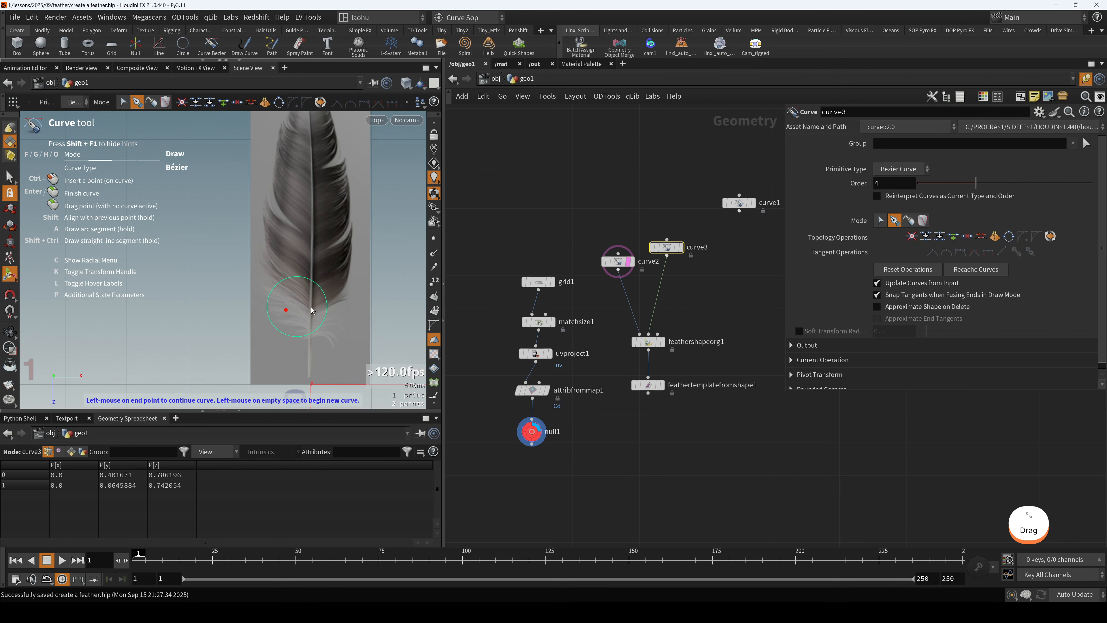
pyautogui.click(618, 262)
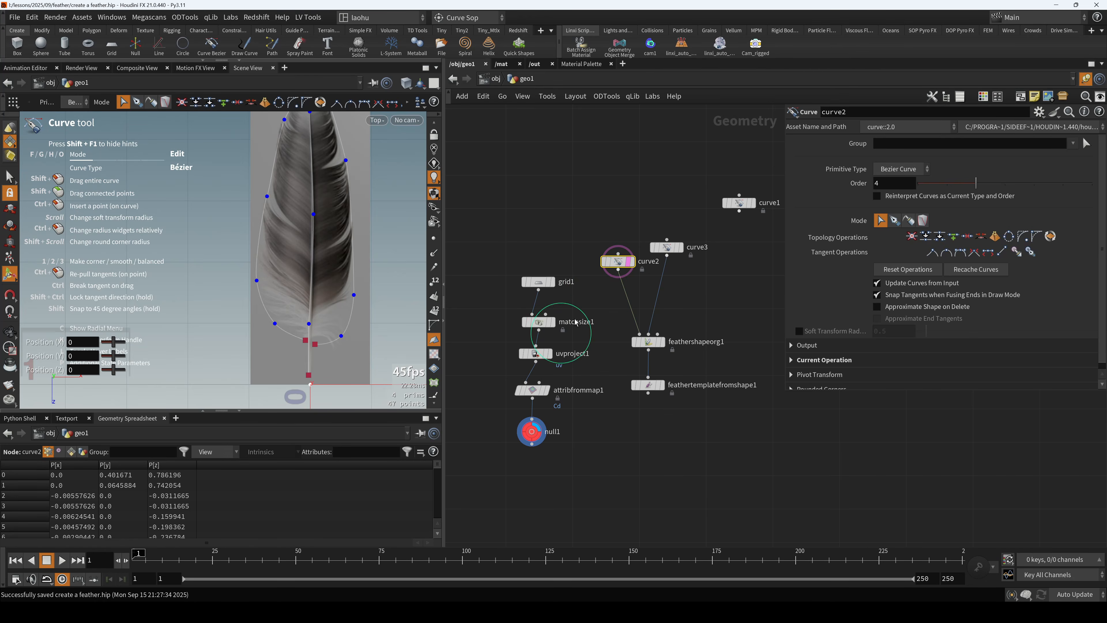
pyautogui.click(666, 247)
pyautogui.press('Escape')
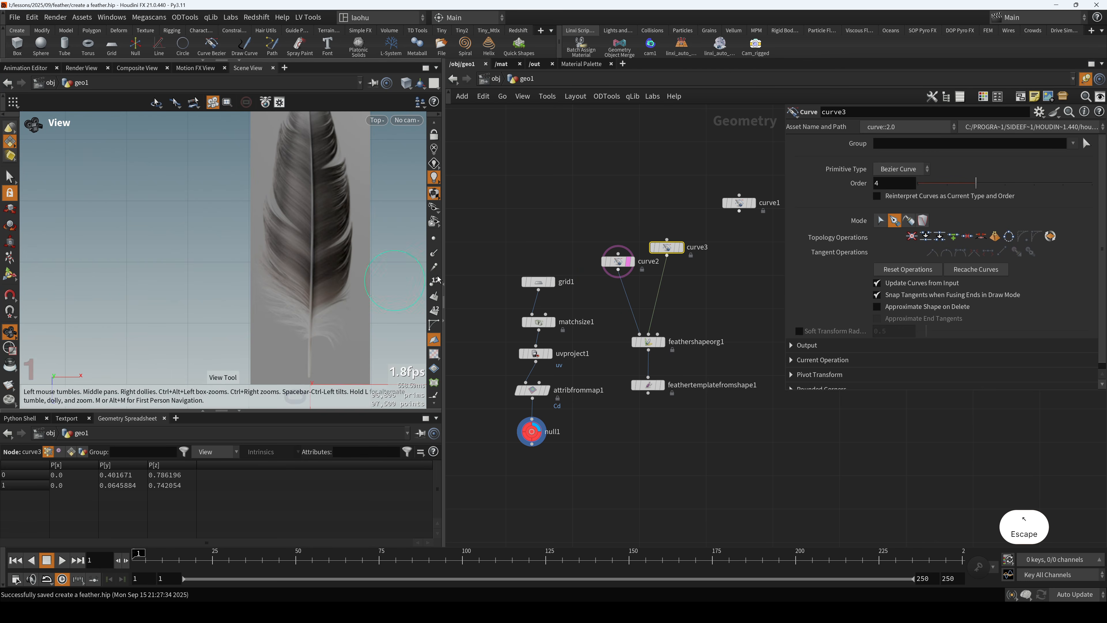
# - Merge curve2 with null1 and display the result so the outlines show over the feather picture
pyautogui.click(619, 262)
pyautogui.keyDown('shift'); pyautogui.click(532, 447); pyautogui.keyUp('shift')
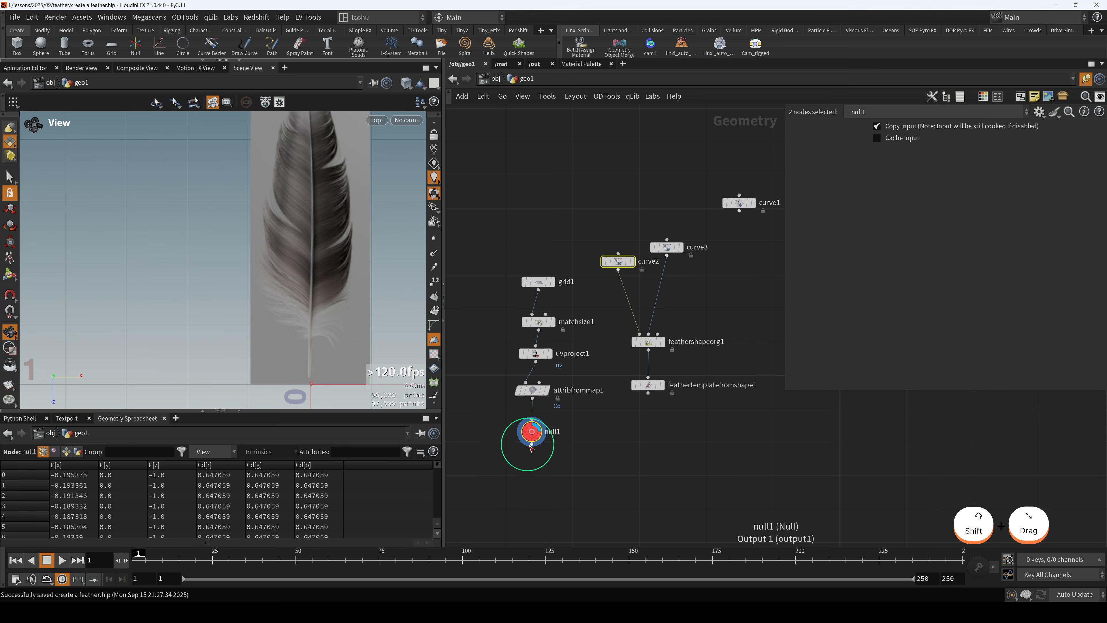
pyautogui.keyDown('alt'); pyautogui.moveTo(531, 445); pyautogui.dragTo(589, 455); pyautogui.keyUp('alt')
# - Draw the first barb Bezier on curve3 from the shaft's lower part out to the left outline, and finish it
pyautogui.moveTo(646, 226); pyautogui.dragTo(673, 246)
pyautogui.press('Return')
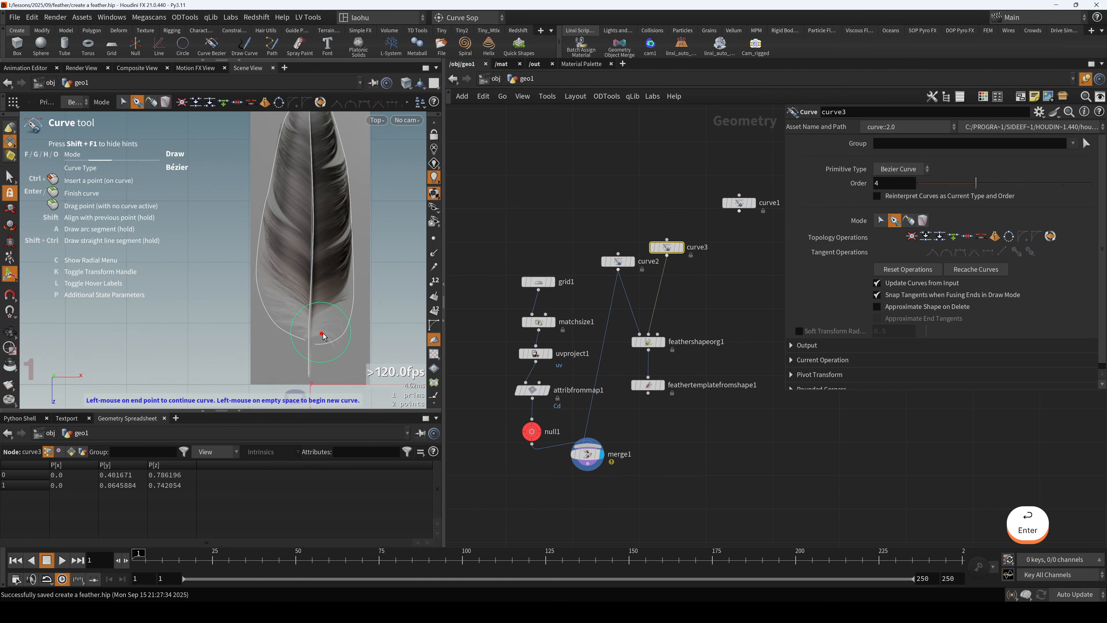
pyautogui.keyDown('alt'); pyautogui.scroll(1, 311, 325); pyautogui.keyUp('alt')
pyautogui.keyDown('alt'); pyautogui.moveTo(299, 314); pyautogui.dragTo(321, 336); pyautogui.keyUp('alt')
pyautogui.keyDown('alt'); pyautogui.scroll(1, 311, 327); pyautogui.keyUp('alt')
pyautogui.keyDown('alt'); pyautogui.scroll(1, 323, 339); pyautogui.keyUp('alt')
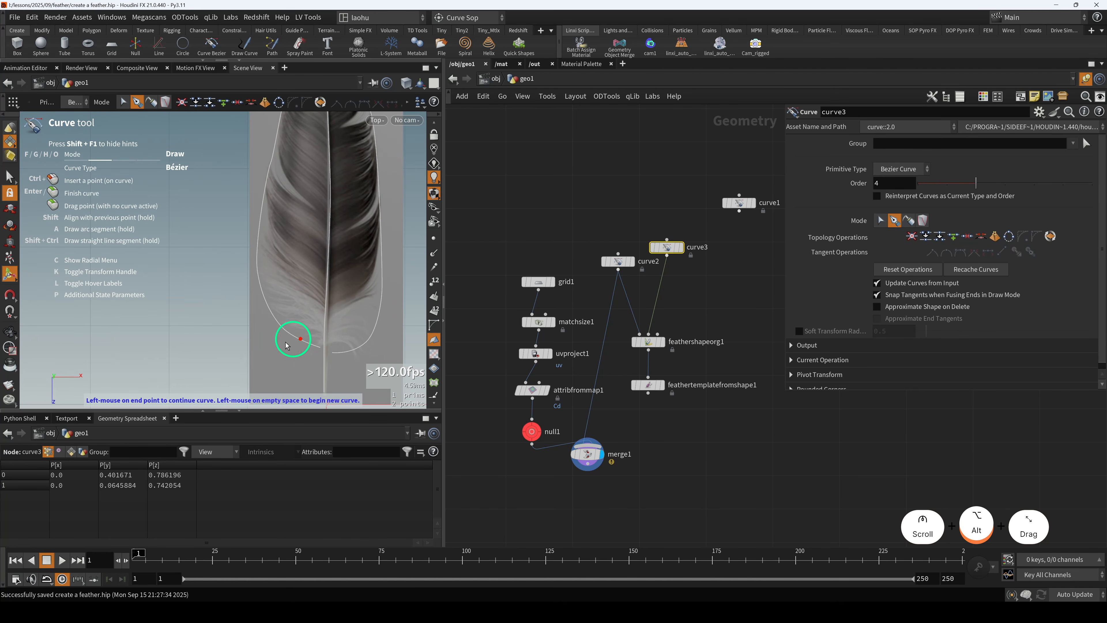
pyautogui.keyDown('alt'); pyautogui.scroll(1, 291, 338); pyautogui.keyUp('alt')
pyautogui.click(326, 337)
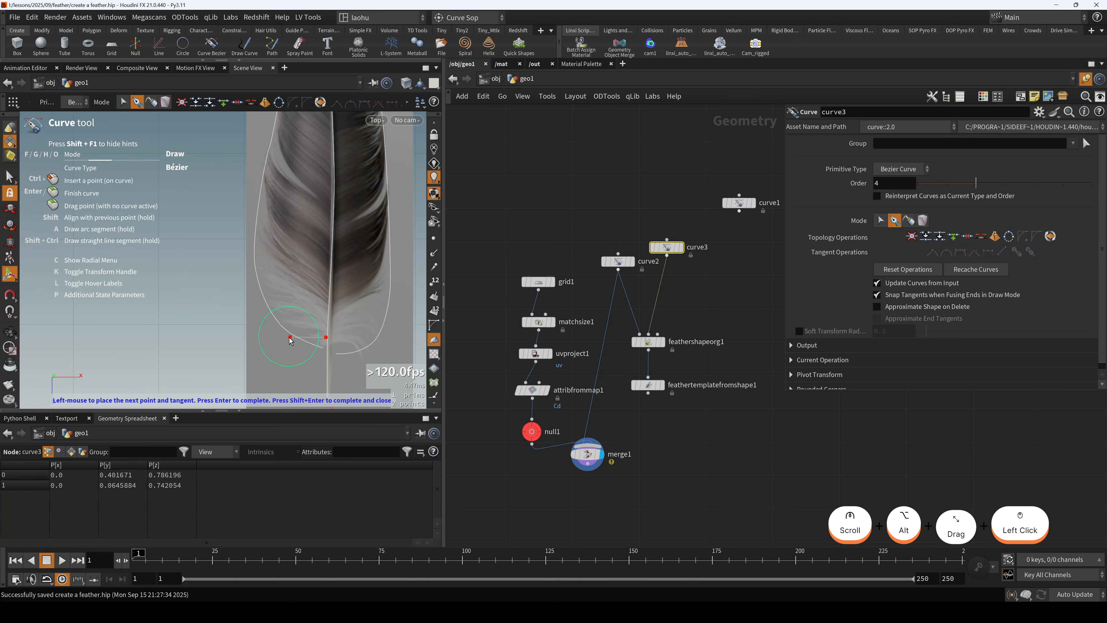
pyautogui.moveTo(274, 324); pyautogui.dragTo(267, 317)
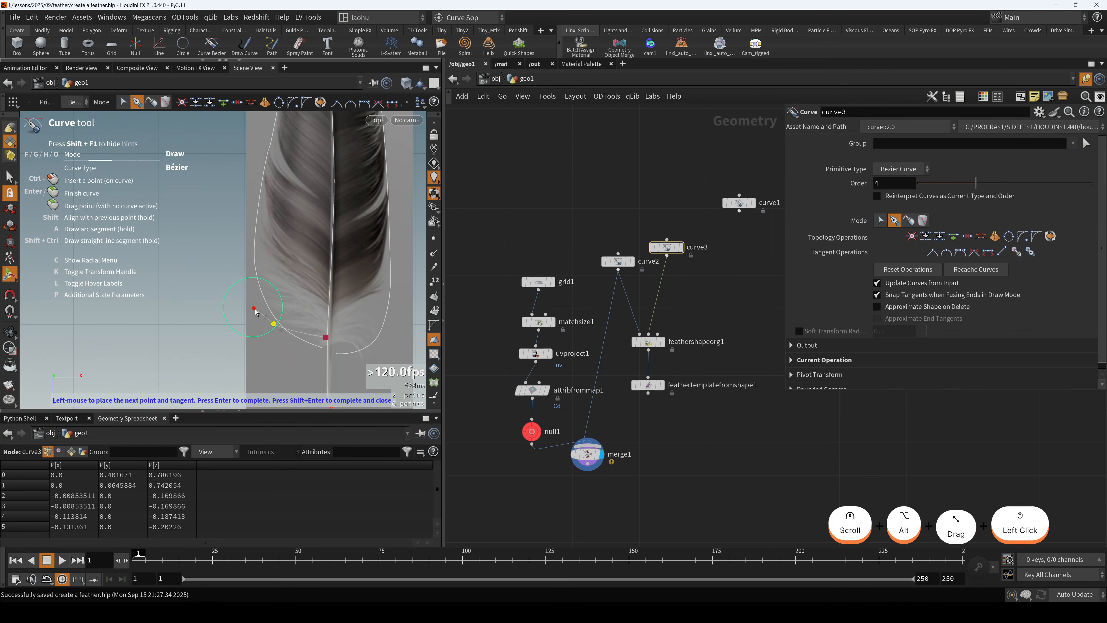
pyautogui.middleClick(267, 316)
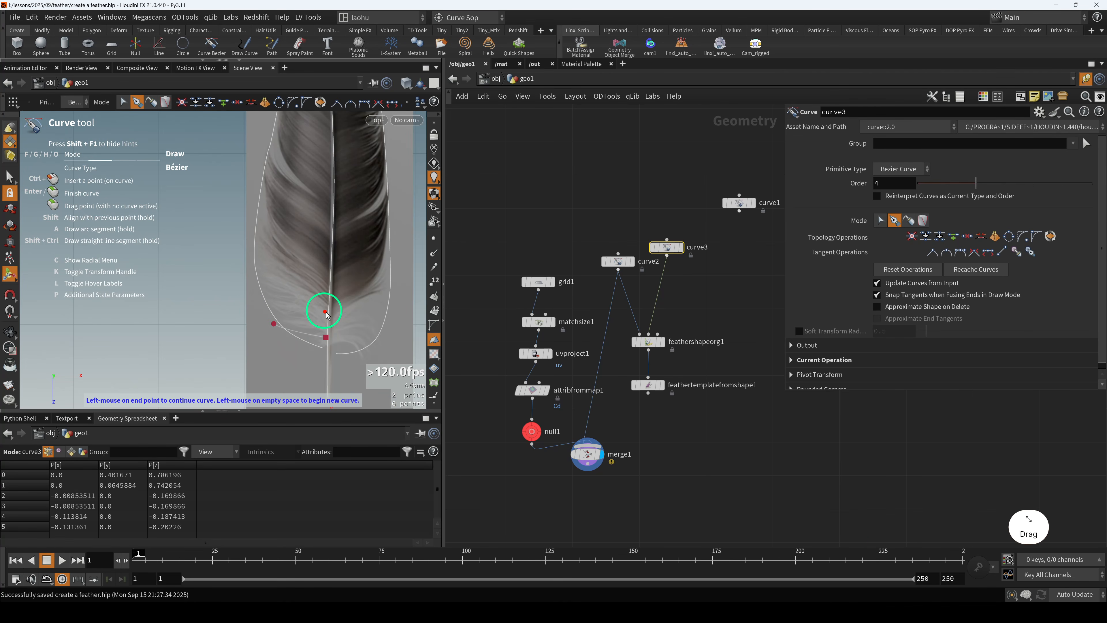
# - Draw two more barb Beziers above the first, each curving from the shaft past the feather's lower left outline
pyautogui.click(323, 324)
pyautogui.moveTo(304, 304); pyautogui.dragTo(289, 296)
pyautogui.click(252, 278)
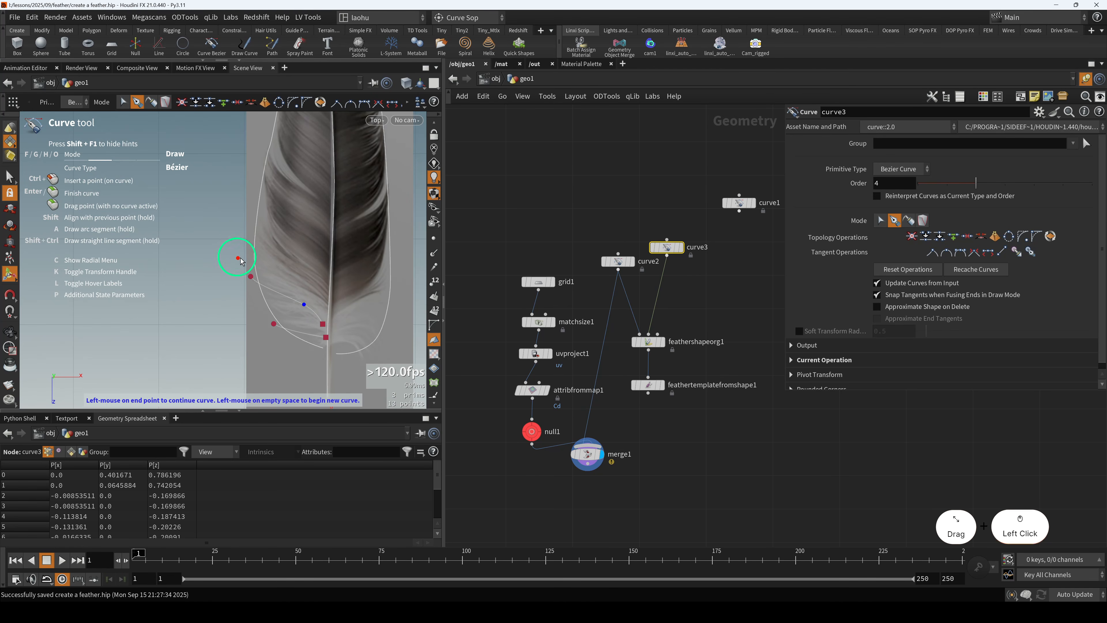
pyautogui.keyDown('alt'); pyautogui.moveTo(240, 254); pyautogui.dragTo(280, 298); pyautogui.keyUp('alt')
pyautogui.moveTo(328, 338); pyautogui.dragTo(280, 313)
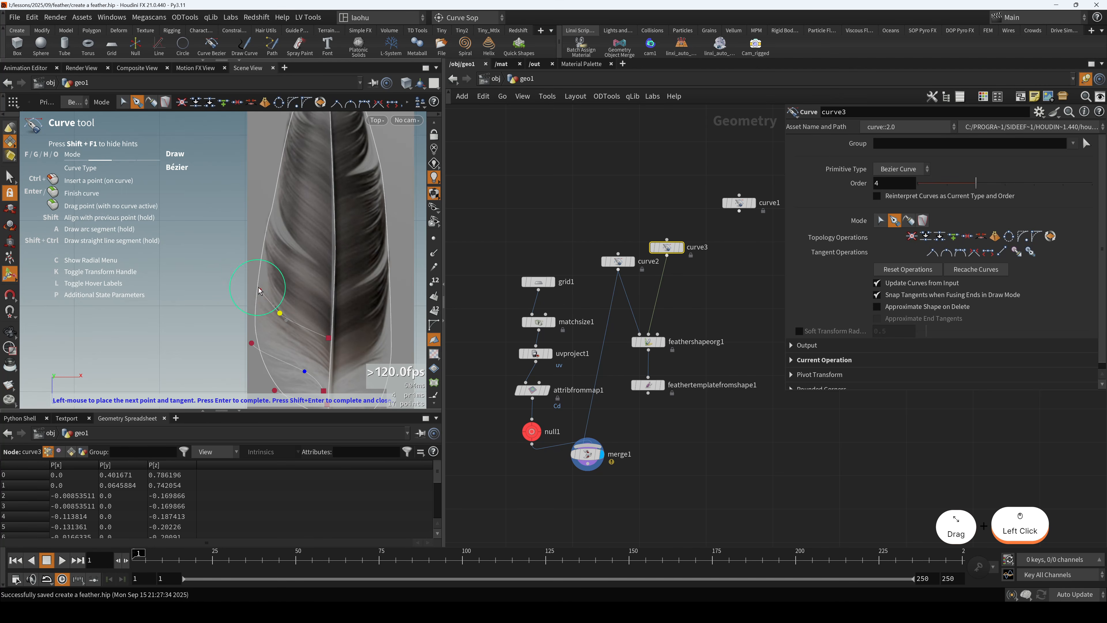
pyautogui.middleClick(252, 266)
pyautogui.keyDown('alt'); pyautogui.moveTo(276, 249); pyautogui.dragTo(277, 286); pyautogui.keyUp('alt')
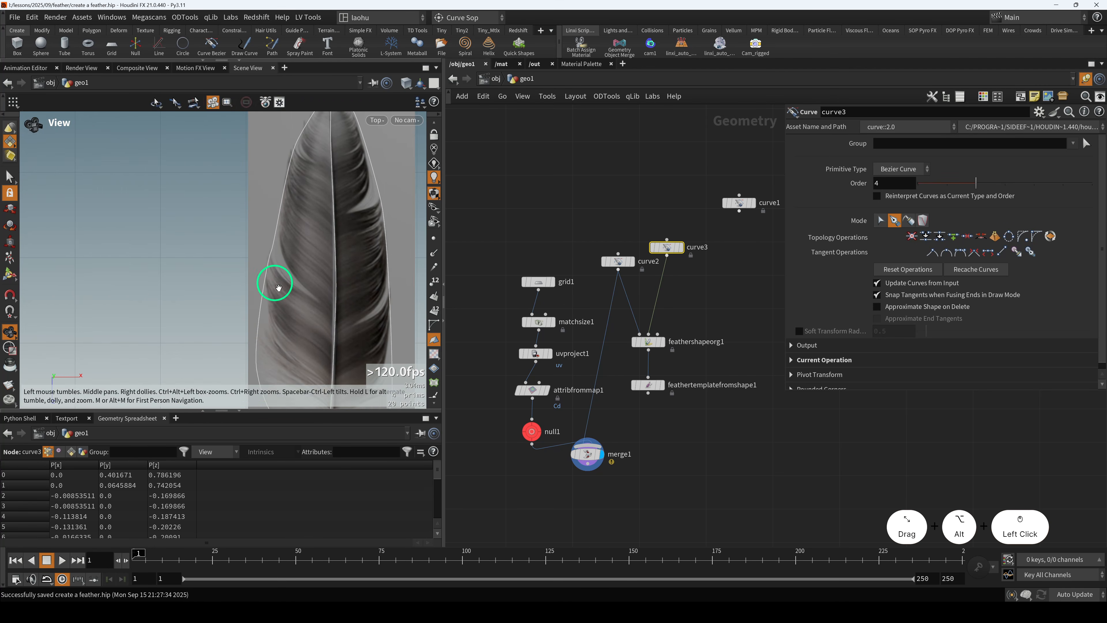
# - Draw two further barb Beziers higher up the left side, following the barb direction from the shaft past the outline
pyautogui.click(329, 311)
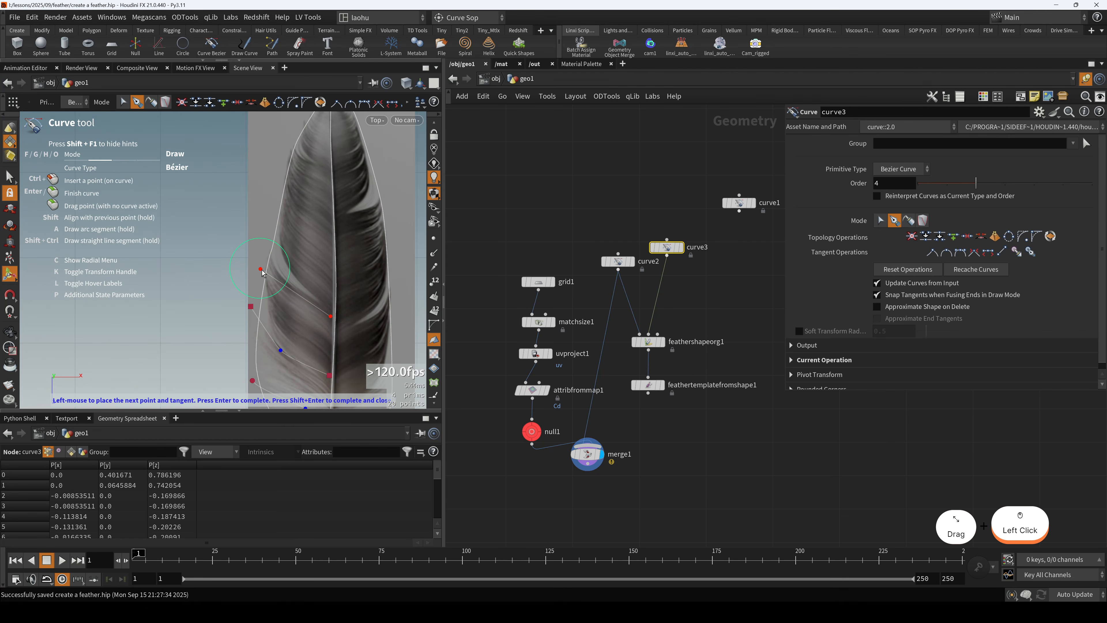
pyautogui.moveTo(262, 269); pyautogui.dragTo(260, 176)
pyautogui.middleClick(276, 242)
pyautogui.click(329, 312)
pyautogui.middleClick(293, 243)
pyautogui.keyDown('alt'); pyautogui.moveTo(314, 221); pyautogui.dragTo(320, 279); pyautogui.keyUp('alt')
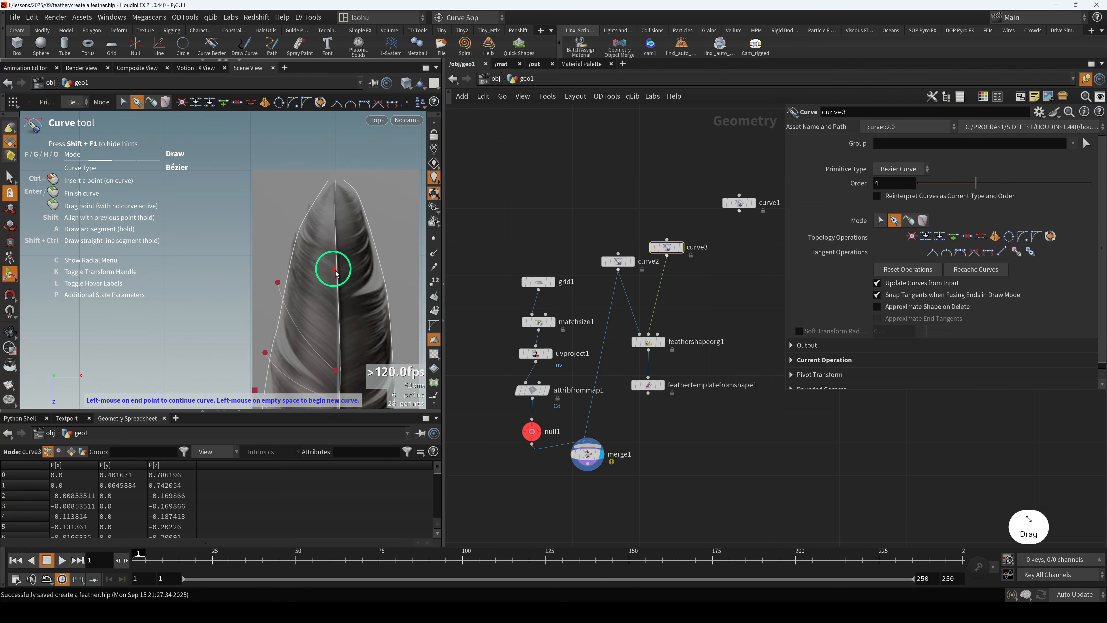
# - Draw two more barb Beziers on the feather's upper left side, curving from the shaft past the outline near the tip
pyautogui.click(334, 269)
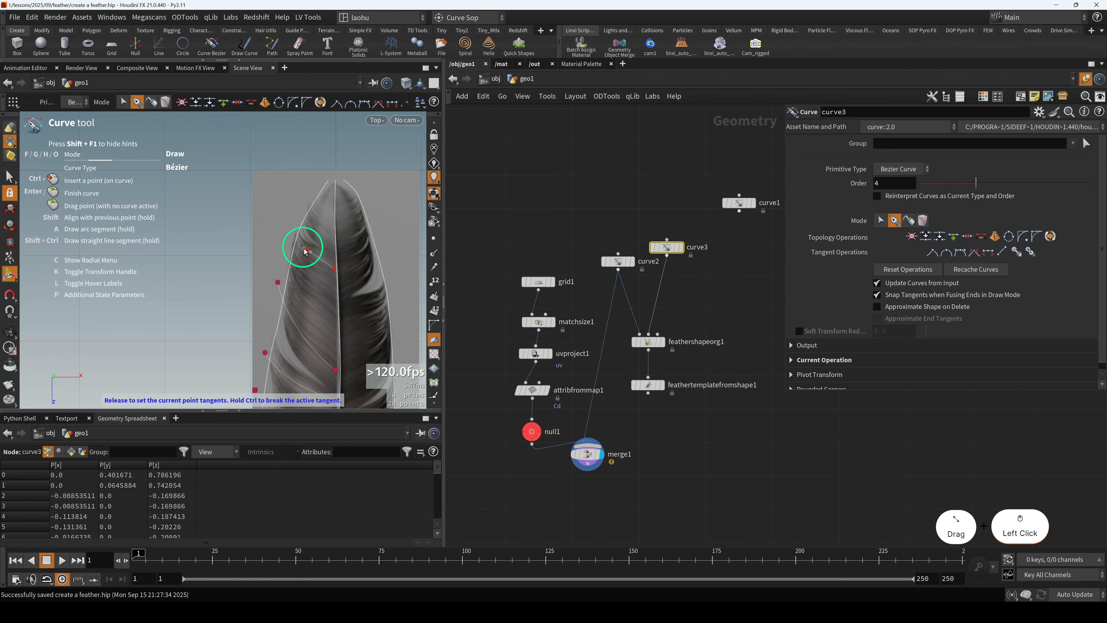
pyautogui.click(308, 251)
pyautogui.moveTo(276, 217); pyautogui.dragTo(266, 197)
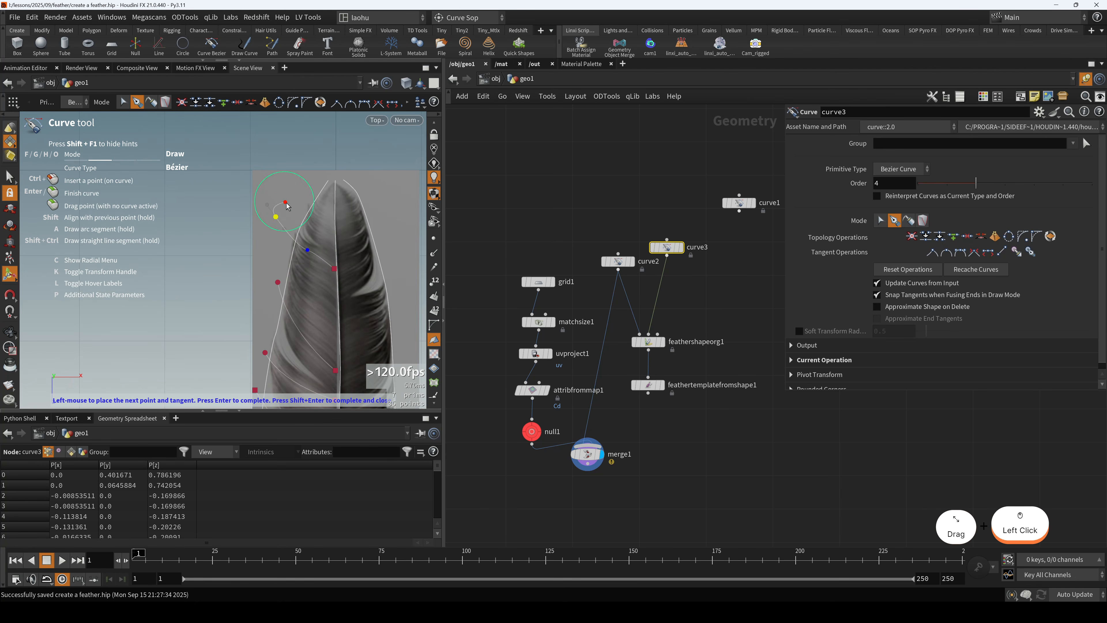
pyautogui.middleClick(284, 205)
pyautogui.click(334, 222)
pyautogui.moveTo(307, 213); pyautogui.dragTo(289, 191)
pyautogui.middleClick(300, 202)
# - Draw another barb Bezier in the gap along the middle of the left side, from the shaft past the outline
pyautogui.keyDown('alt'); pyautogui.scroll(-1, 372, 246); pyautogui.keyUp('alt')
pyautogui.keyDown('alt'); pyautogui.moveTo(378, 308); pyautogui.dragTo(367, 272, button='middle'); pyautogui.keyUp('alt')
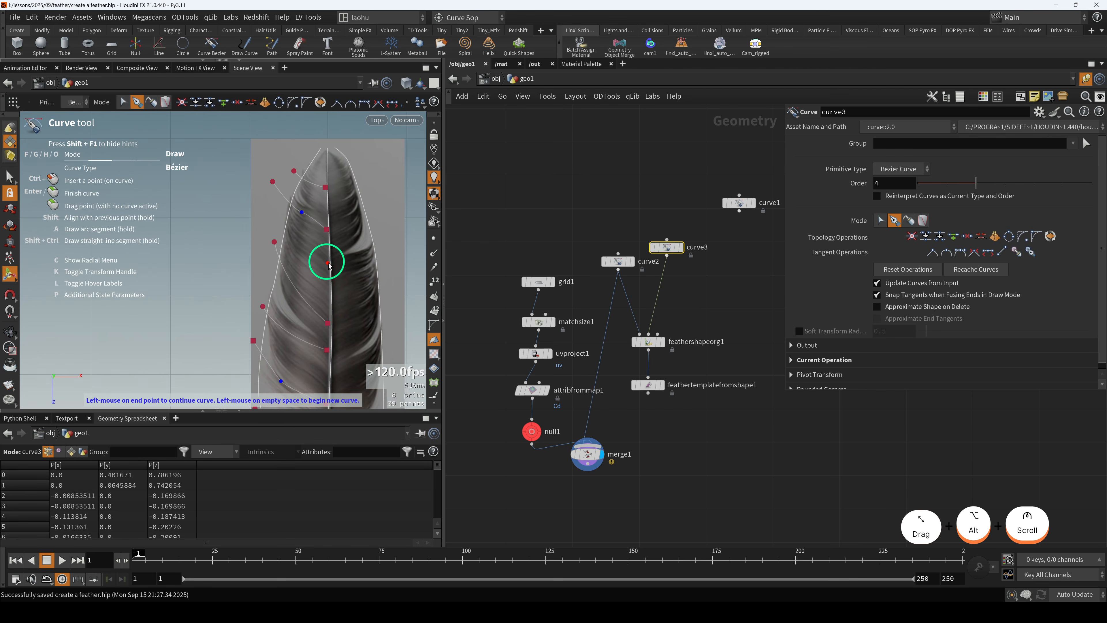
pyautogui.click(327, 269)
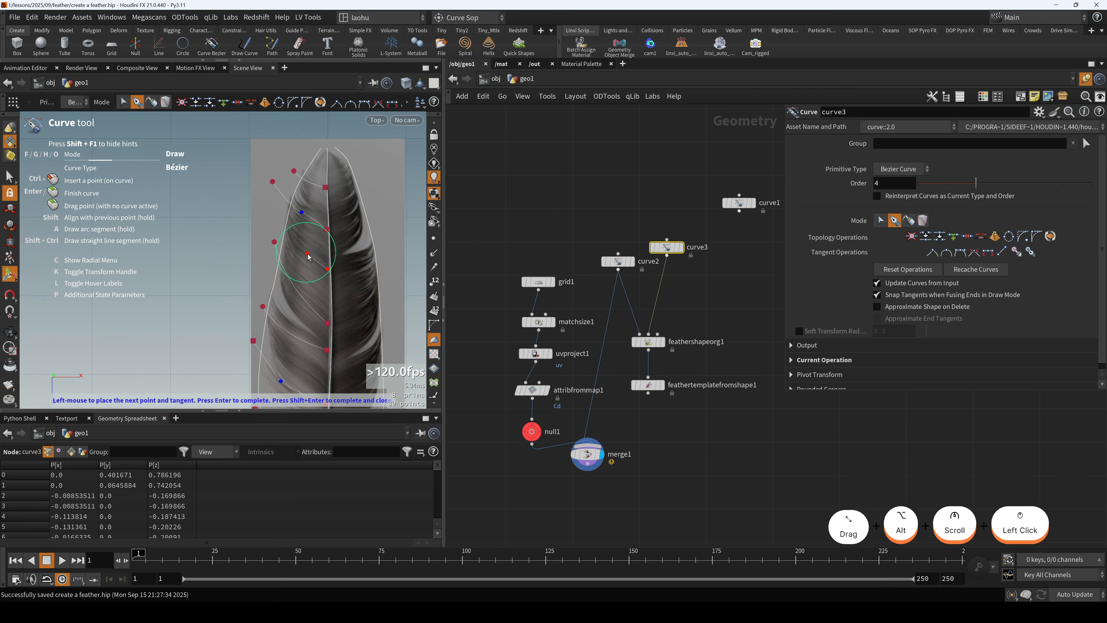
pyautogui.moveTo(304, 252); pyautogui.dragTo(266, 208)
pyautogui.middleClick(275, 225)
# - Draw the first three barb Beziers on the feather's lower right side, each curving from the shaft past the outline
pyautogui.keyDown('alt'); pyautogui.scroll(-1, 359, 289); pyautogui.keyUp('alt')
pyautogui.keyDown('alt'); pyautogui.moveTo(355, 280); pyautogui.dragTo(334, 218, button='middle'); pyautogui.keyUp('alt')
pyautogui.keyDown('alt'); pyautogui.moveTo(332, 293); pyautogui.dragTo(328, 232, button='middle'); pyautogui.keyUp('alt')
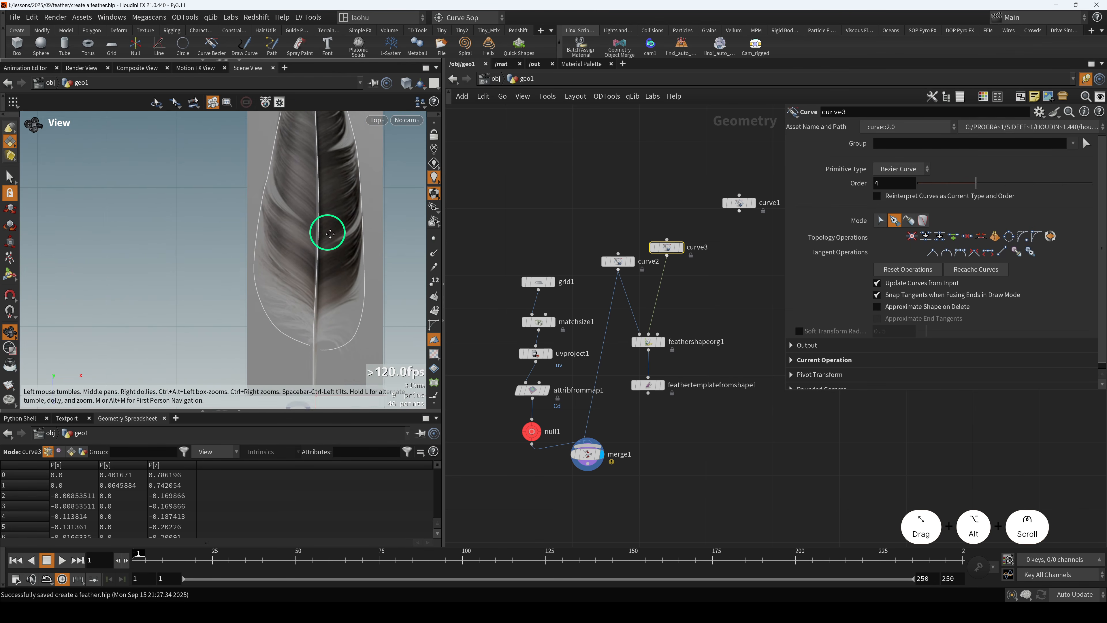
pyautogui.keyDown('alt'); pyautogui.scroll(3, 331, 318); pyautogui.keyUp('alt')
pyautogui.moveTo(330, 318)
pyautogui.keyDown('alt'); pyautogui.mouseDown()
pyautogui.moveTo(303, 324)
pyautogui.moveTo(342, 326)
pyautogui.mouseUp(); pyautogui.keyUp('alt')
pyautogui.moveTo(374, 328); pyautogui.dragTo(362, 317)
pyautogui.moveTo(288, 295); pyautogui.dragTo(390, 229)
pyautogui.middleClick(373, 213)
pyautogui.keyDown('alt'); pyautogui.moveTo(313, 205); pyautogui.dragTo(324, 260, button='middle'); pyautogui.keyUp('alt')
pyautogui.moveTo(308, 273); pyautogui.dragTo(402, 202)
pyautogui.middleClick(369, 218)
# - Draw two further barb Beziers along the middle of the right side, following the barb direction past the outline
pyautogui.keyDown('alt'); pyautogui.moveTo(378, 186); pyautogui.dragTo(386, 237, button='middle'); pyautogui.keyUp('alt')
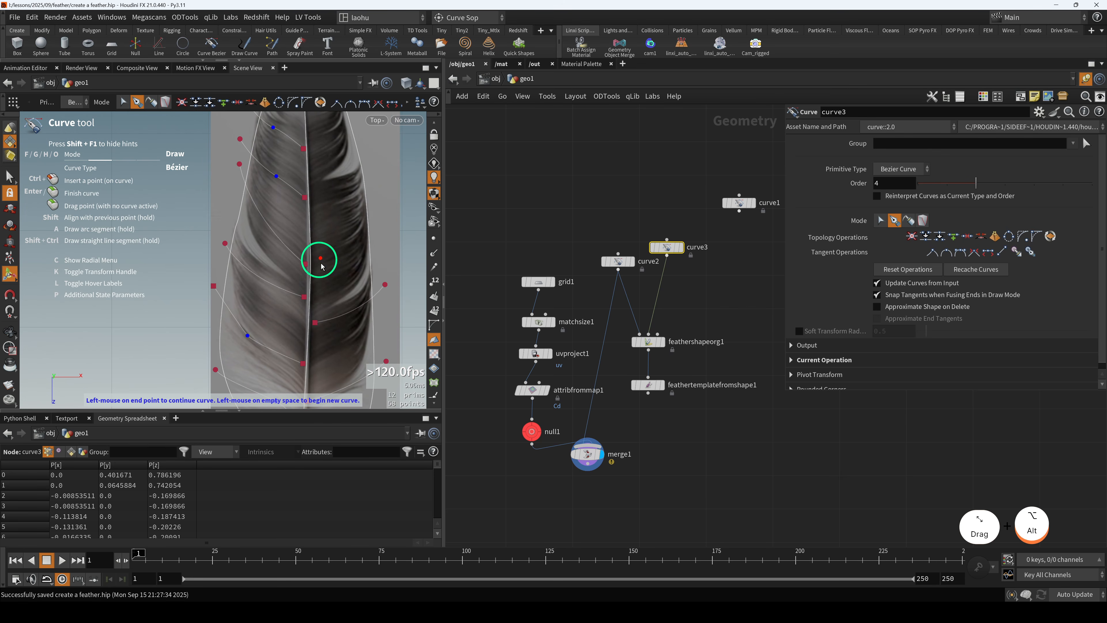
pyautogui.click(318, 293)
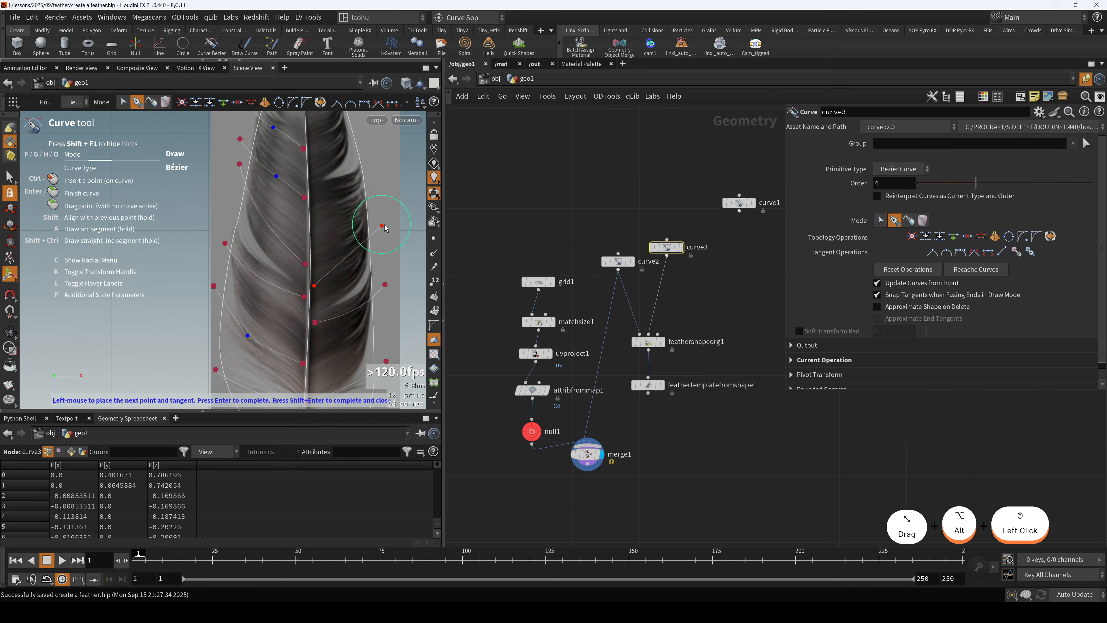
pyautogui.moveTo(381, 225); pyautogui.dragTo(401, 193)
pyautogui.middleClick(376, 193)
pyautogui.keyDown('alt'); pyautogui.moveTo(330, 218); pyautogui.dragTo(335, 242, button='middle'); pyautogui.keyUp('alt')
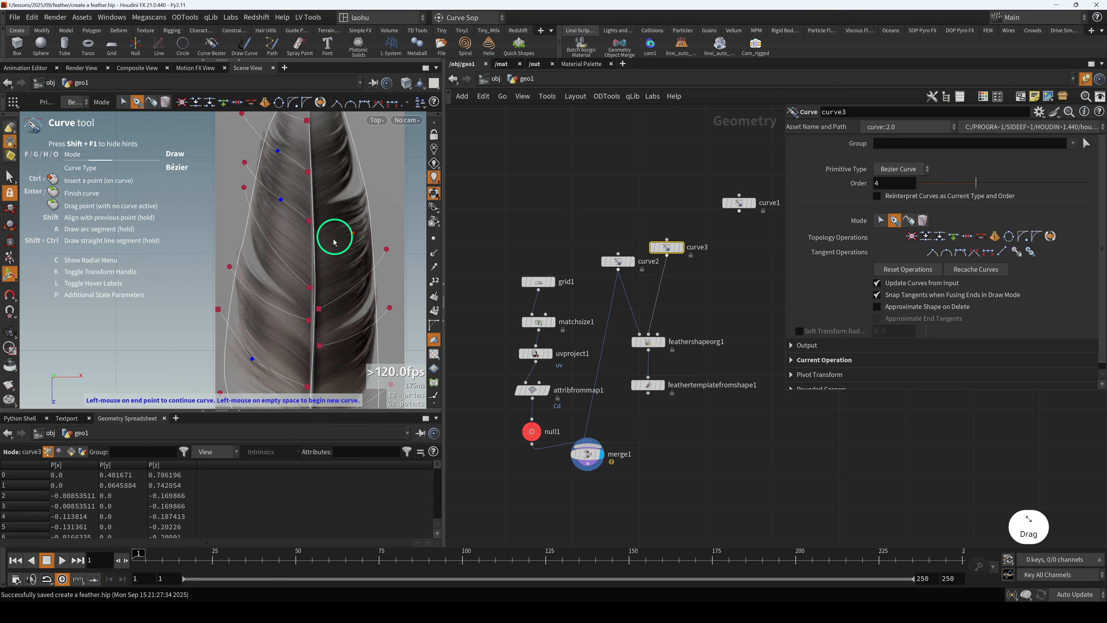
pyautogui.click(323, 245)
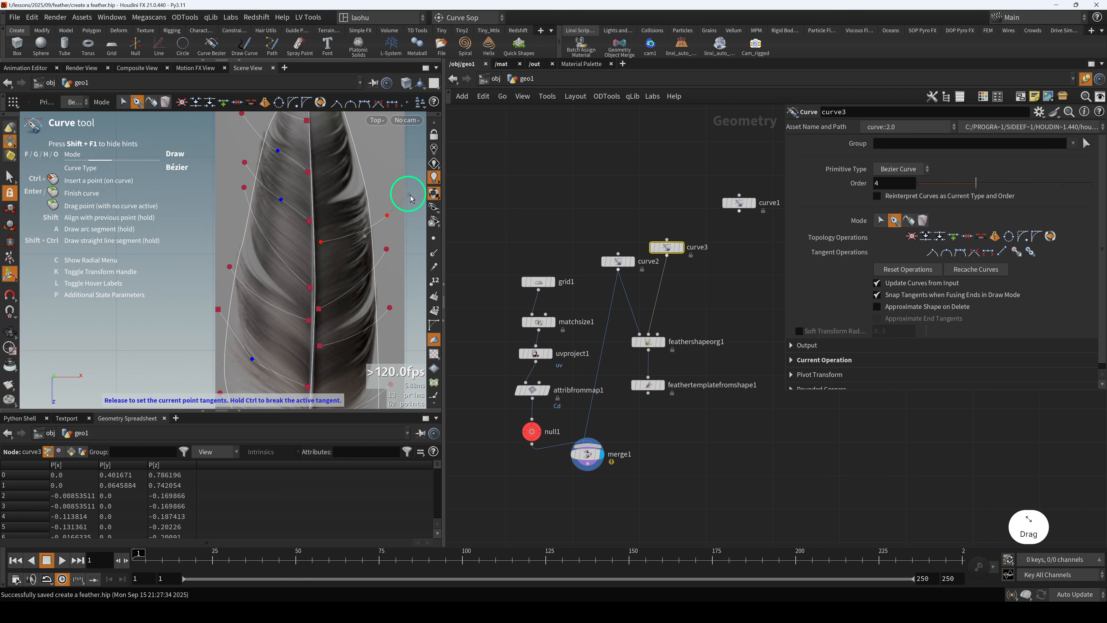
pyautogui.moveTo(380, 208); pyautogui.dragTo(374, 201)
# - Draw three barb Beziers from the shaft past the upper right outline, up to the feather's tip, and end drawing
pyautogui.keyDown('alt'); pyautogui.moveTo(370, 188); pyautogui.dragTo(389, 256, button='middle'); pyautogui.keyUp('alt')
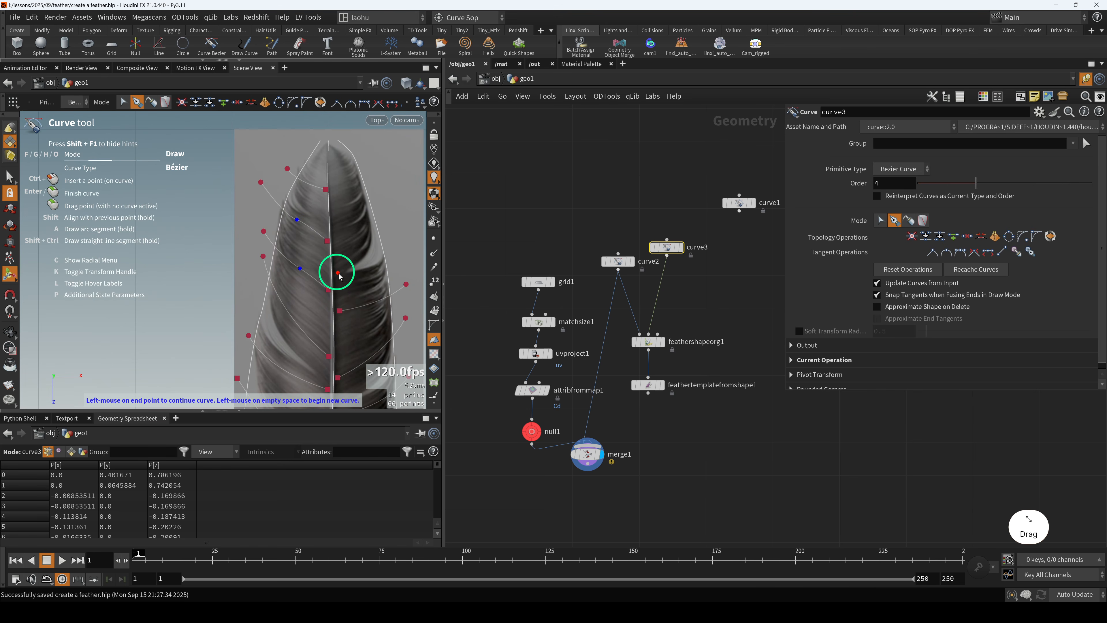
pyautogui.moveTo(338, 274); pyautogui.dragTo(396, 178)
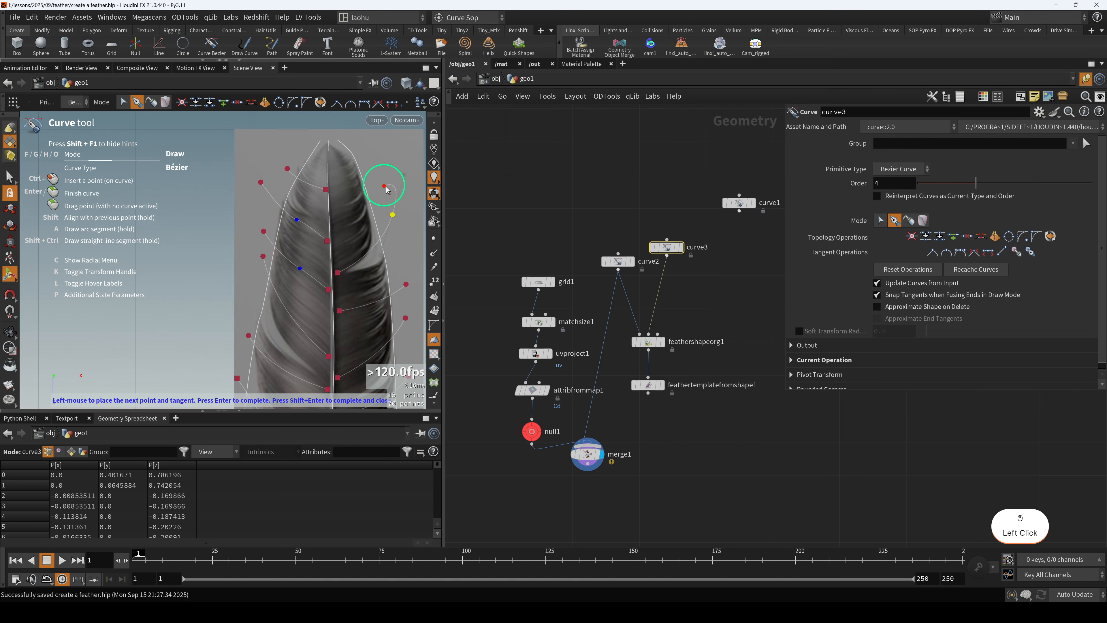
pyautogui.moveTo(336, 229); pyautogui.dragTo(379, 186)
pyautogui.middleClick(371, 165)
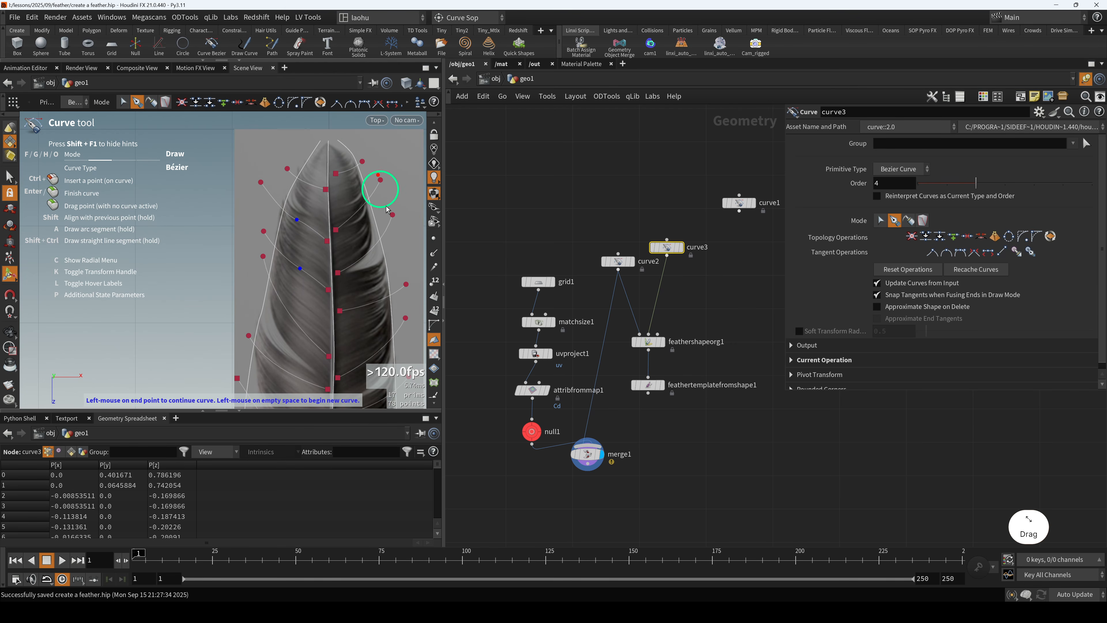
pyautogui.press('Escape')
pyautogui.keyDown('alt'); pyautogui.moveTo(330, 322); pyautogui.dragTo(344, 260, button='middle'); pyautogui.keyUp('alt')
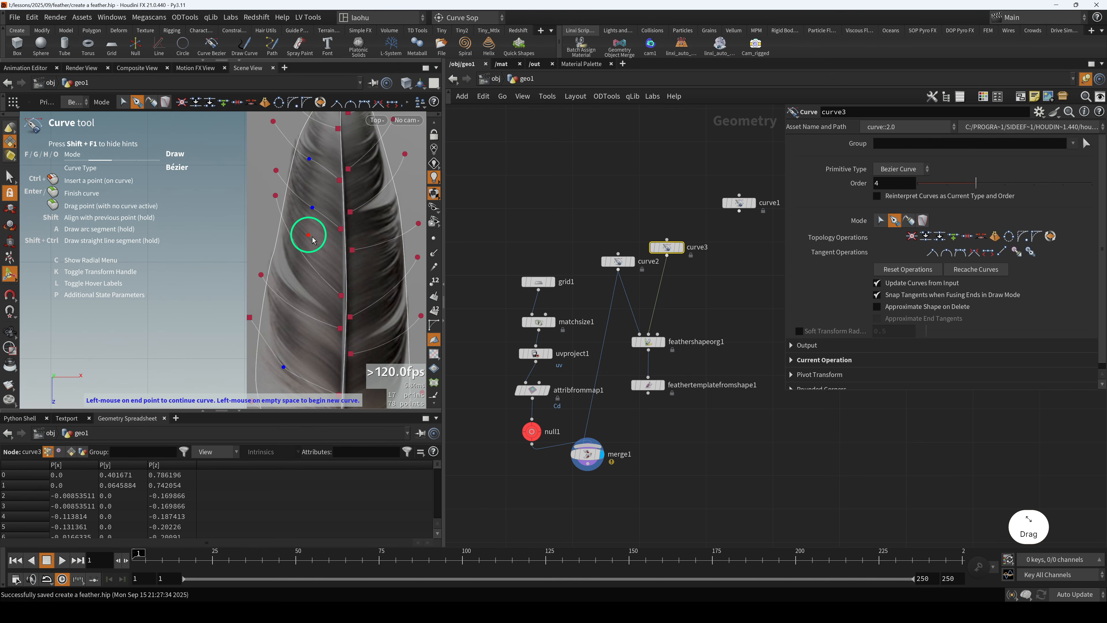
pyautogui.press('f')
pyautogui.press('g')
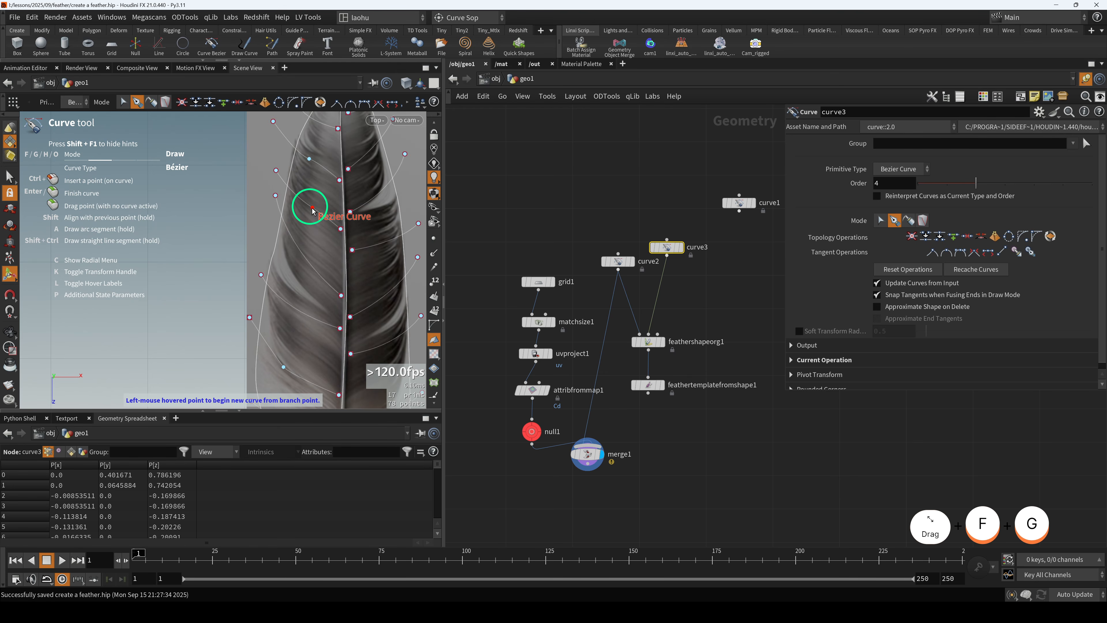
pyautogui.click(312, 210)
pyautogui.hotkey('ctrl', 'z')
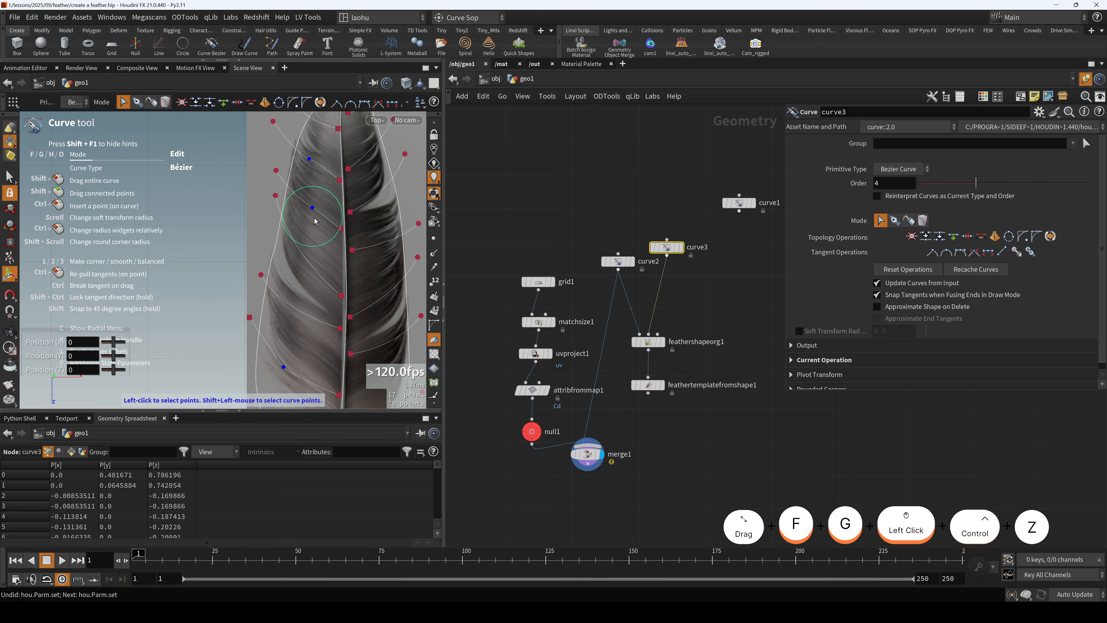
# - Edit curve3 by adjusting the middle-point tangents of two upper left barbs and one lower left barb to smooth their curvature
pyautogui.scroll(2, 312, 211)
pyautogui.press('f')
pyautogui.click(312, 210)
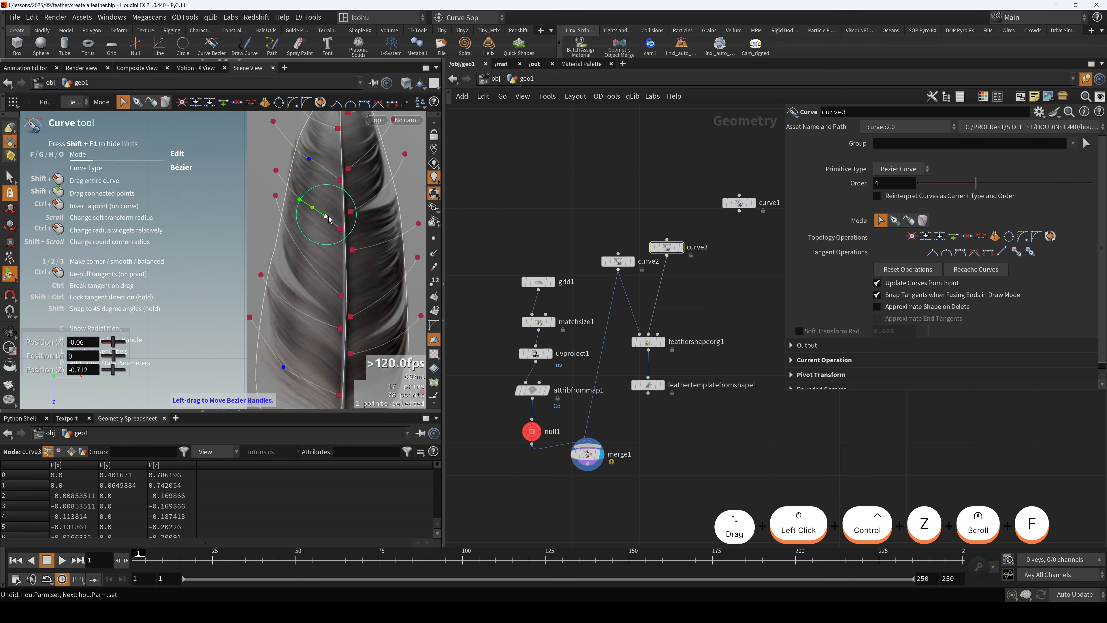
pyautogui.moveTo(328, 215); pyautogui.dragTo(324, 213)
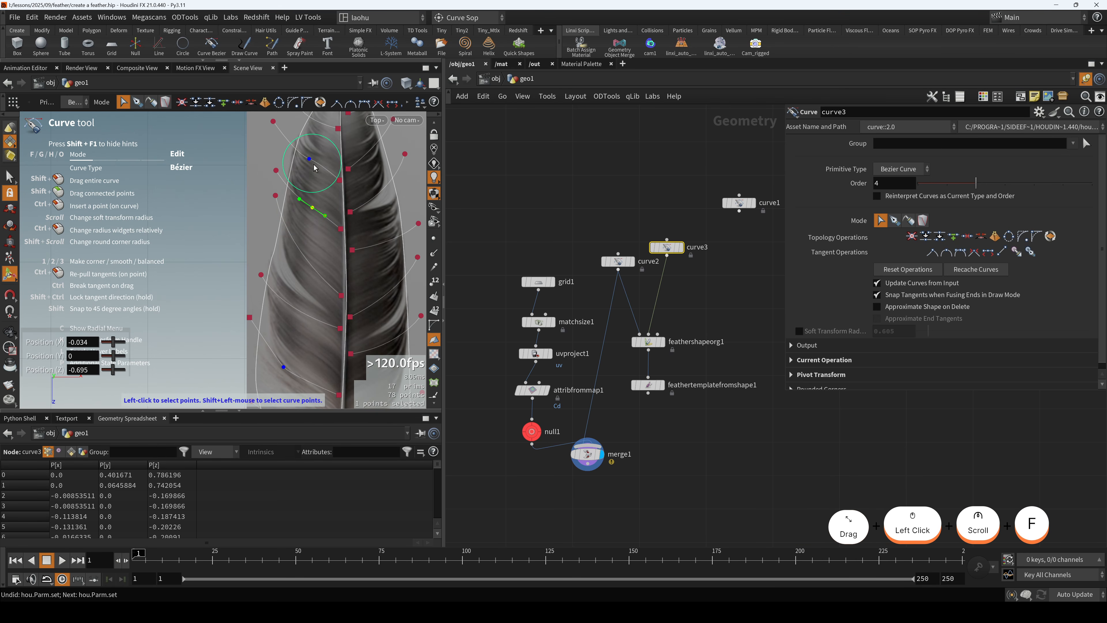
pyautogui.click(309, 160)
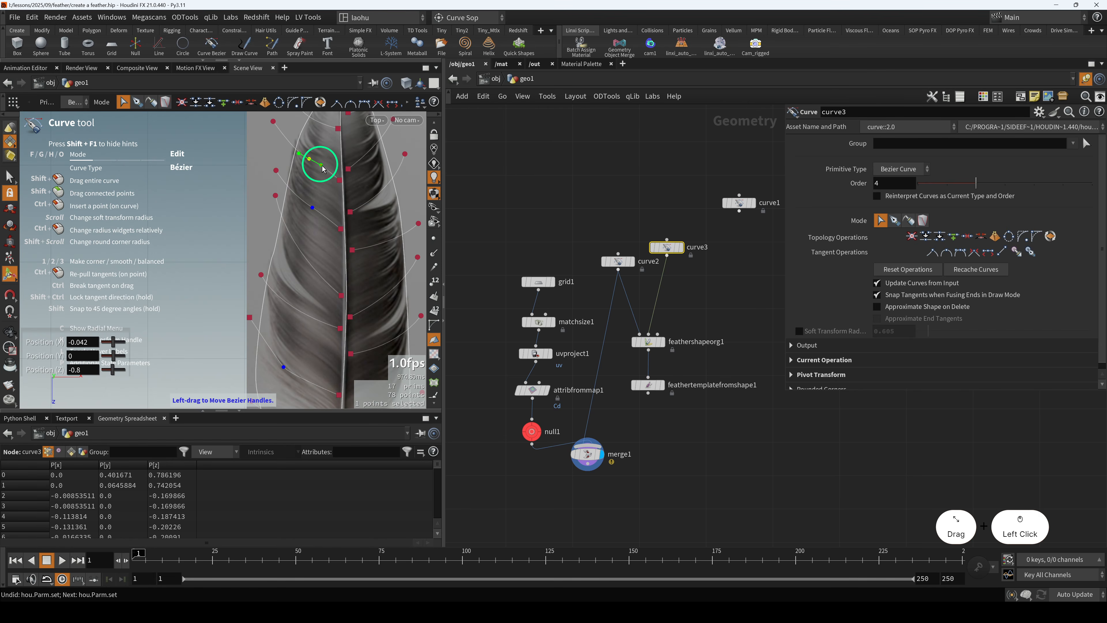
pyautogui.keyDown('alt'); pyautogui.scroll(-1, 306, 320); pyautogui.keyUp('alt')
pyautogui.click(286, 295)
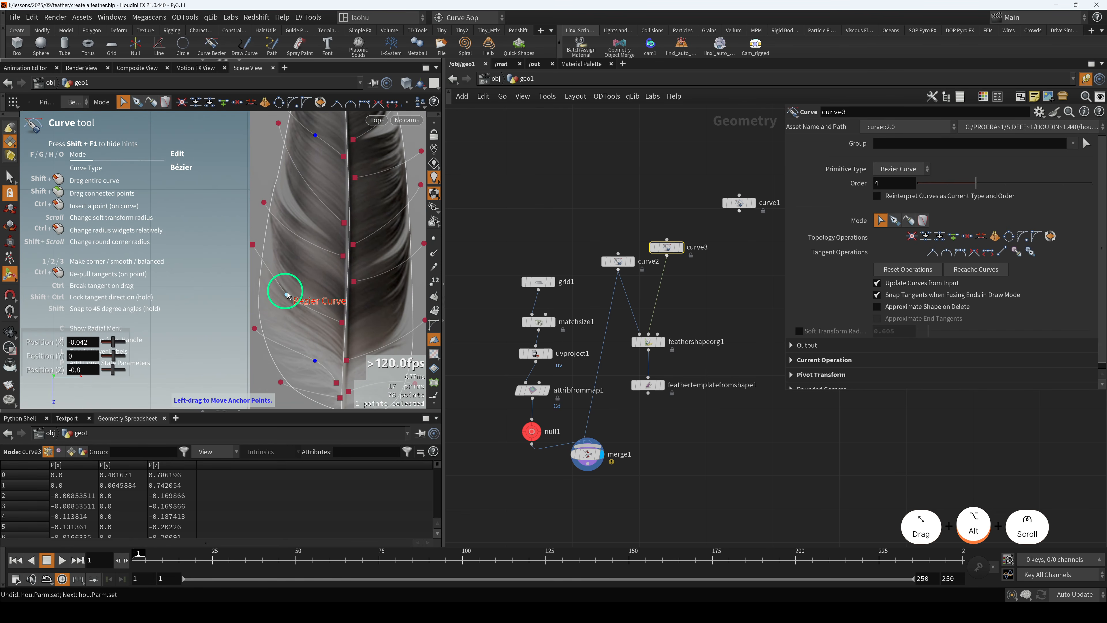
pyautogui.moveTo(294, 302); pyautogui.dragTo(274, 284)
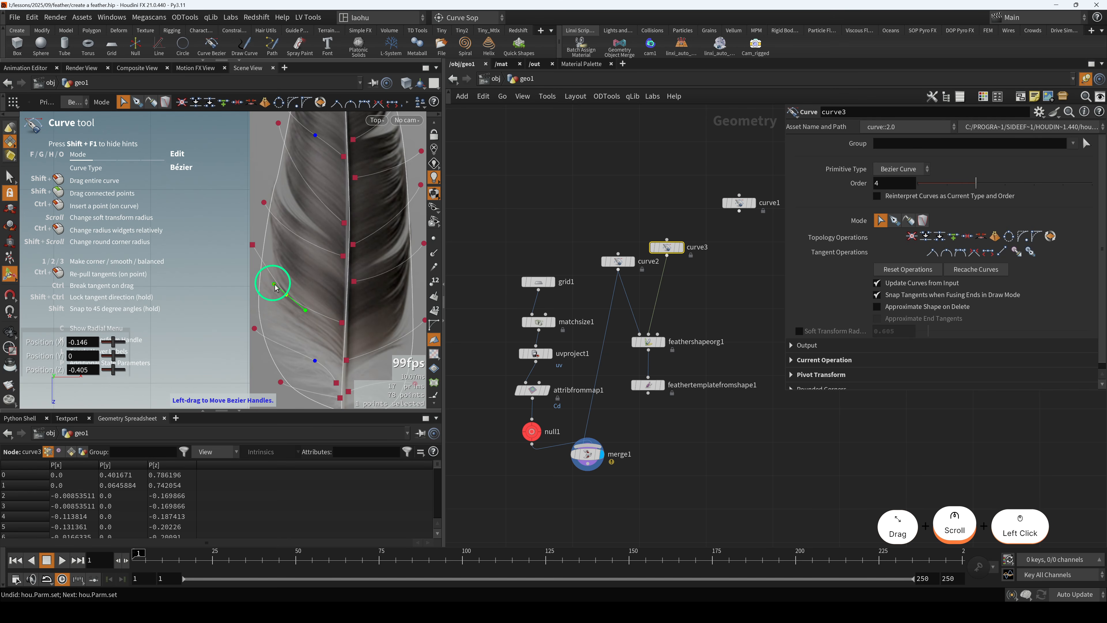
pyautogui.scroll(-5, 379, 290)
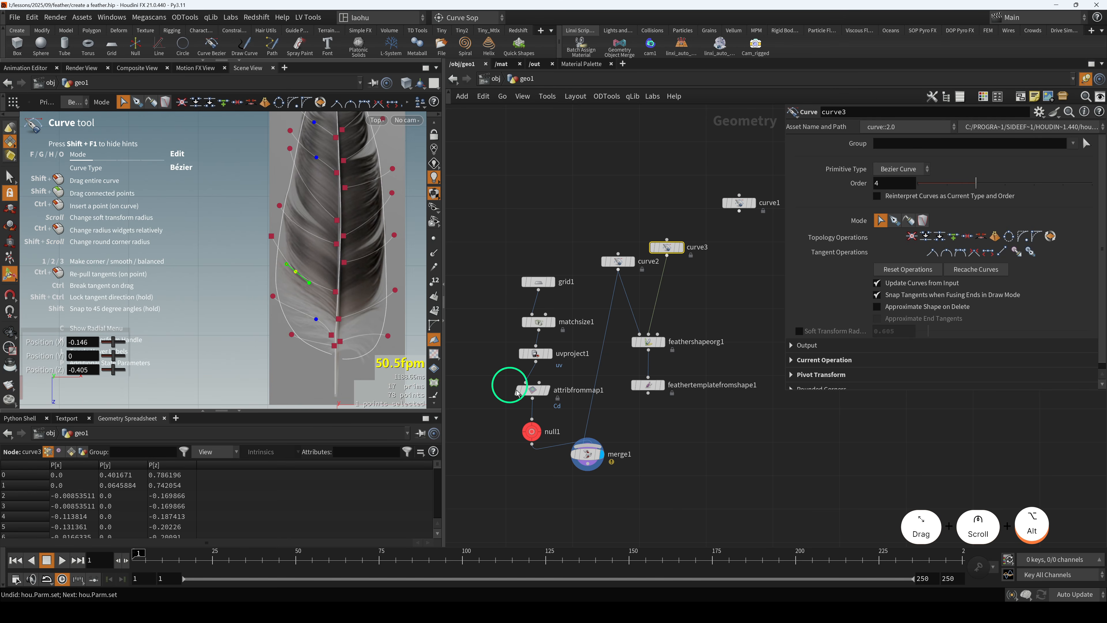
# - Display feathertemplatefromshape1 and examine the barbs generated along the shaft
pyautogui.click(648, 385)
pyautogui.press('r')
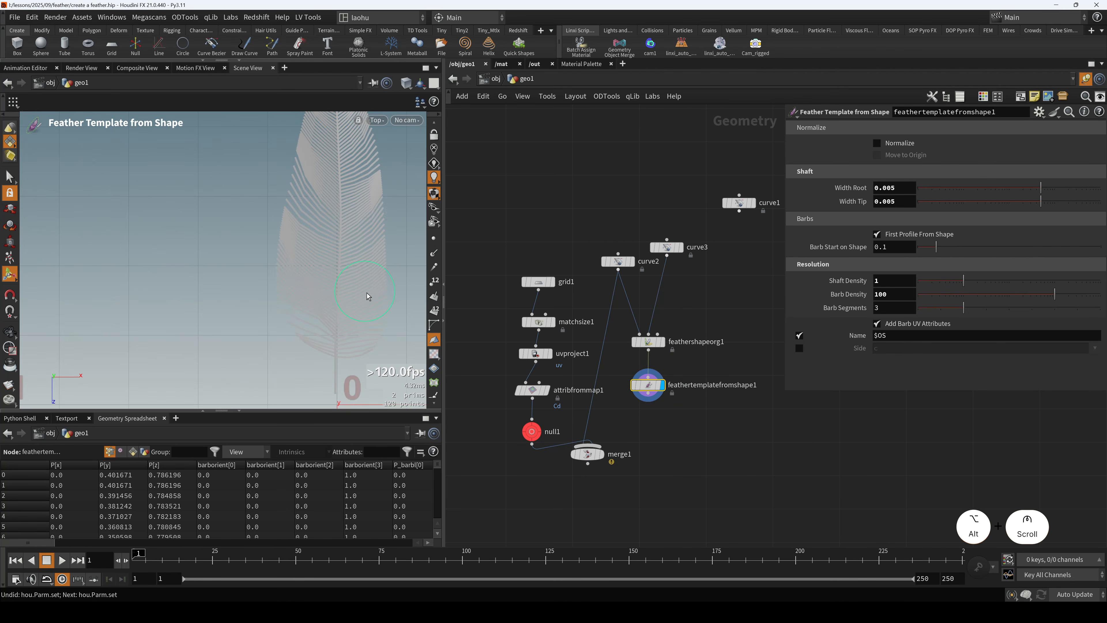
pyautogui.press('Escape')
pyautogui.scroll(-1, 336, 283)
pyautogui.moveTo(329, 247); pyautogui.dragTo(309, 287)
pyautogui.scroll(4, 296, 284)
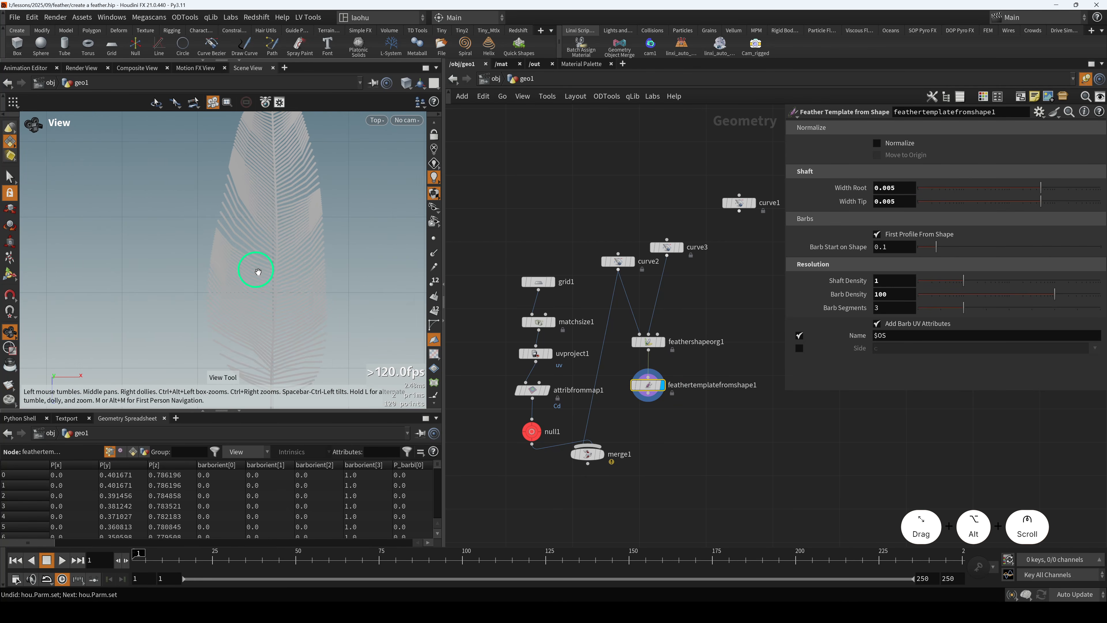
pyautogui.scroll(-3, 282, 286)
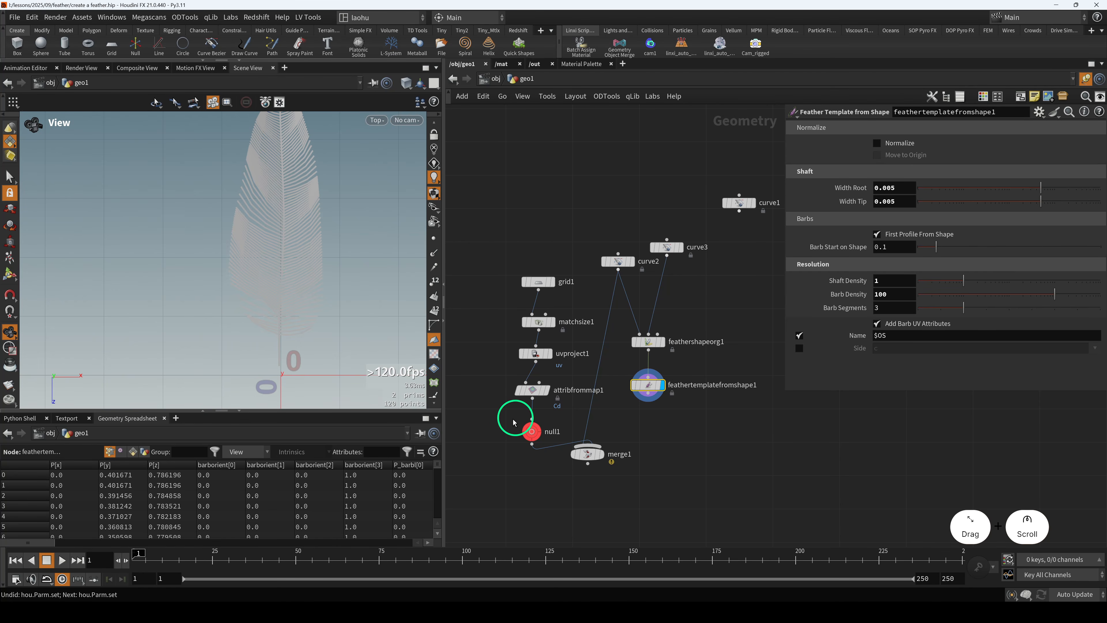
# - Set the viewport's color scheme to Dark and turn off the reference grid around the feather
pyautogui.press('d')
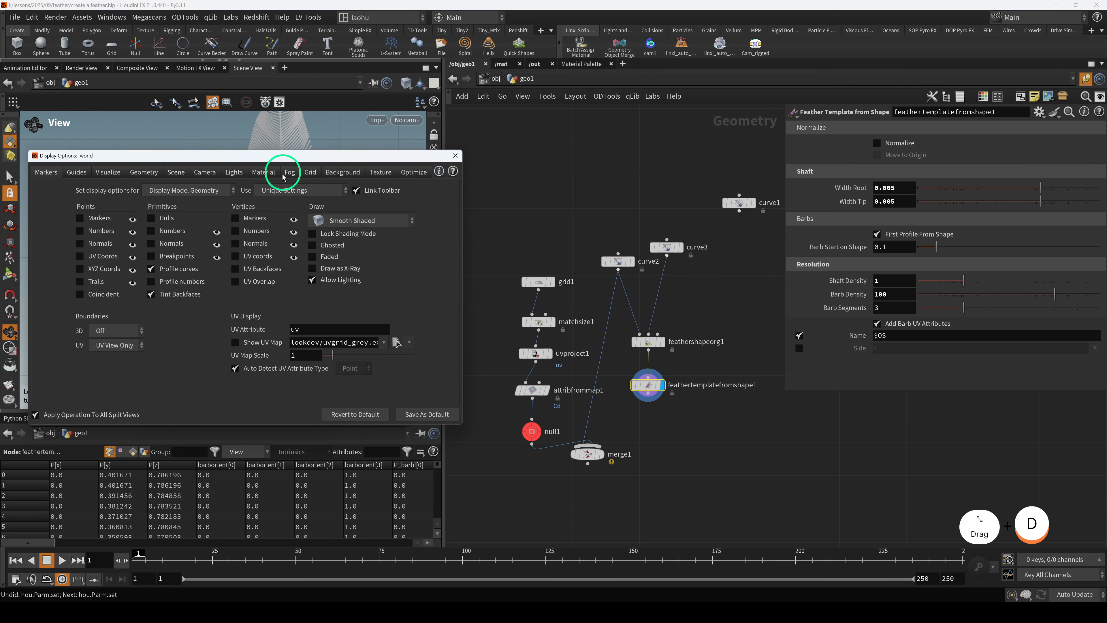
pyautogui.click(343, 172)
pyautogui.click(124, 190)
pyautogui.click(116, 209)
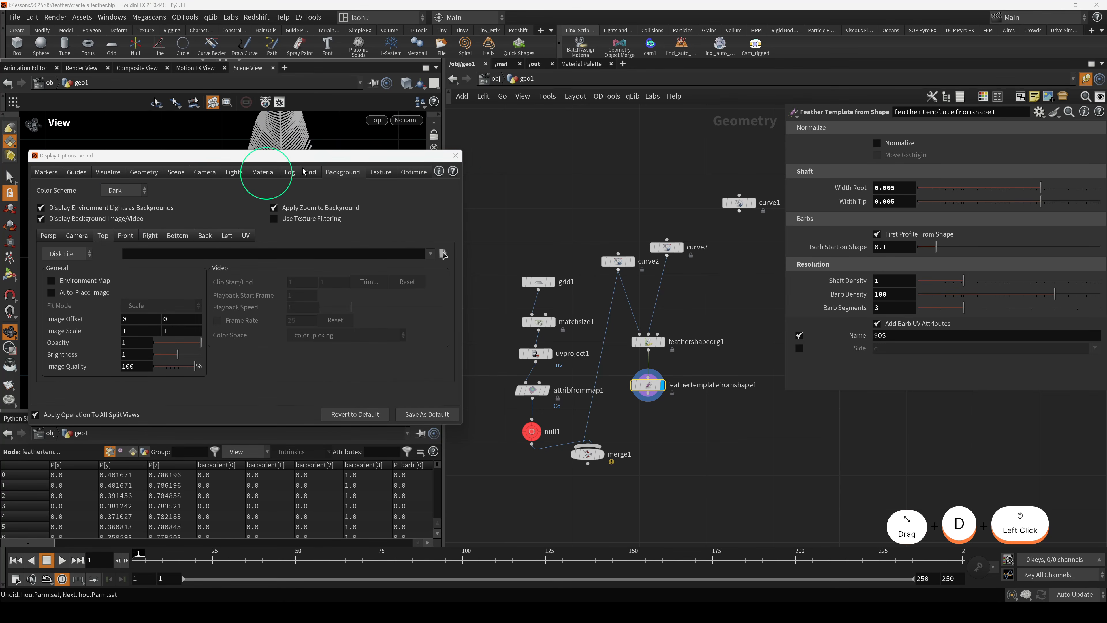
pyautogui.click(455, 159)
pyautogui.keyDown('alt'); pyautogui.scroll(-1, 270, 261); pyautogui.keyUp('alt')
pyautogui.keyDown('alt'); pyautogui.moveTo(285, 261); pyautogui.dragTo(245, 290, button='middle'); pyautogui.keyUp('alt')
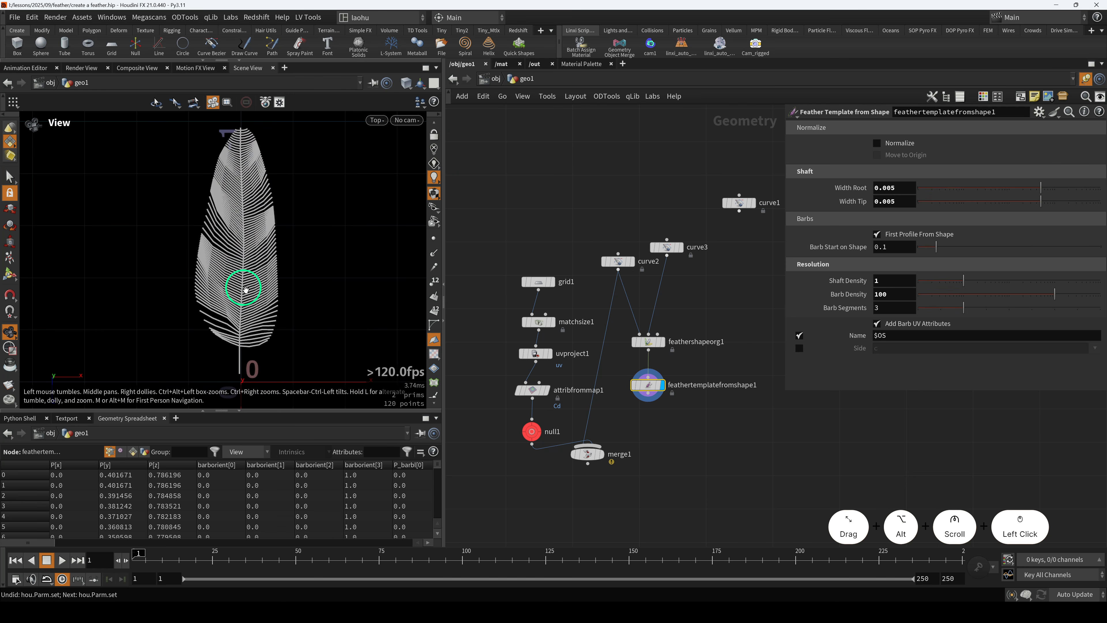
pyautogui.scroll(2, 447, 178)
pyautogui.scroll(2, 438, 180)
pyautogui.click(435, 134)
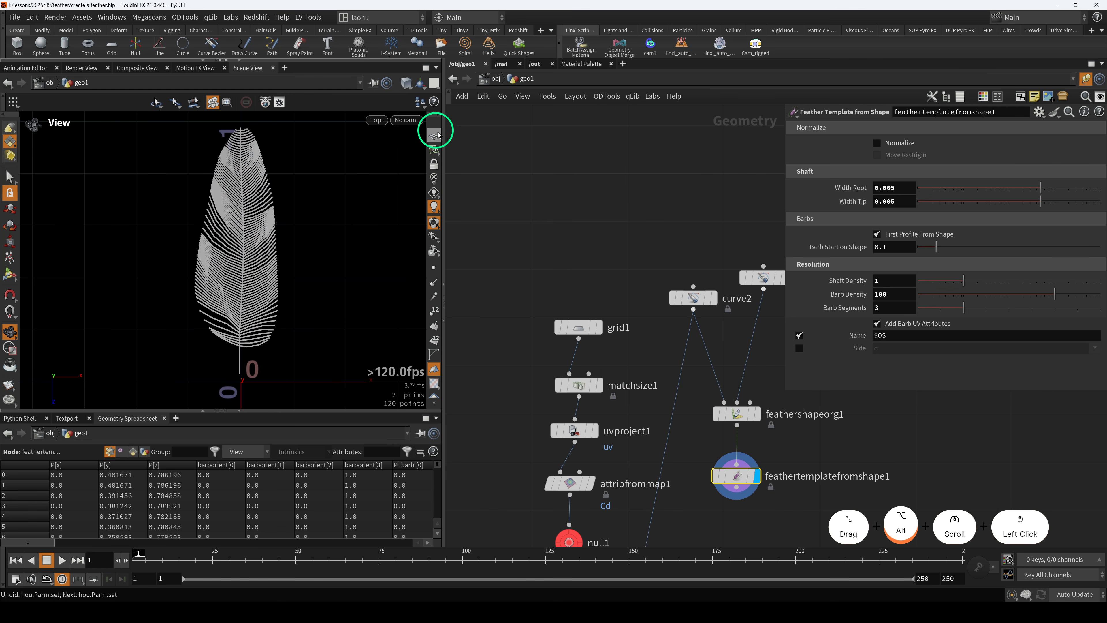
# - Compare the feather picture on null1 with the feathertemplatefromshape1 result by alternating which node is displayed
pyautogui.moveTo(737, 525); pyautogui.dragTo(725, 390, button='middle')
pyautogui.click(542, 412)
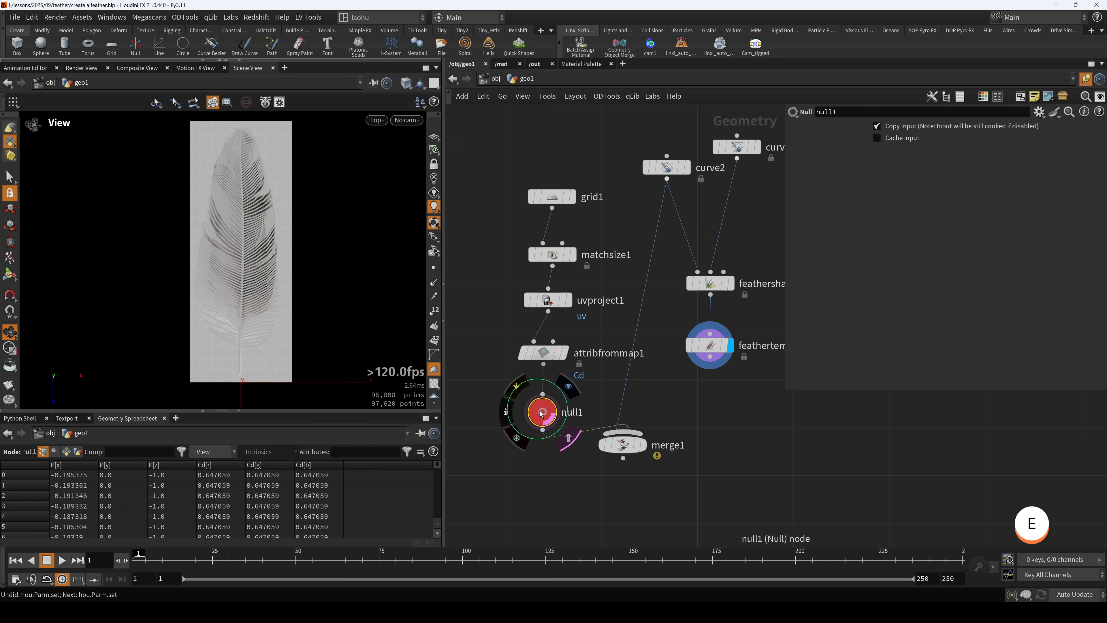
pyautogui.press('r')
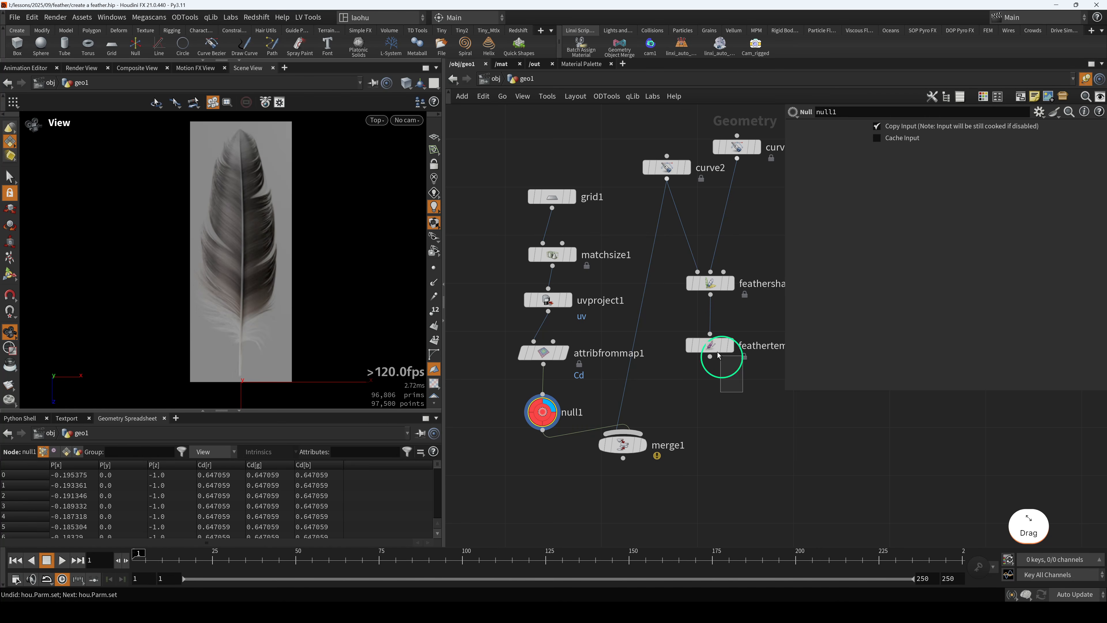
pyautogui.click(705, 338)
pyautogui.press('r')
pyautogui.click(540, 416)
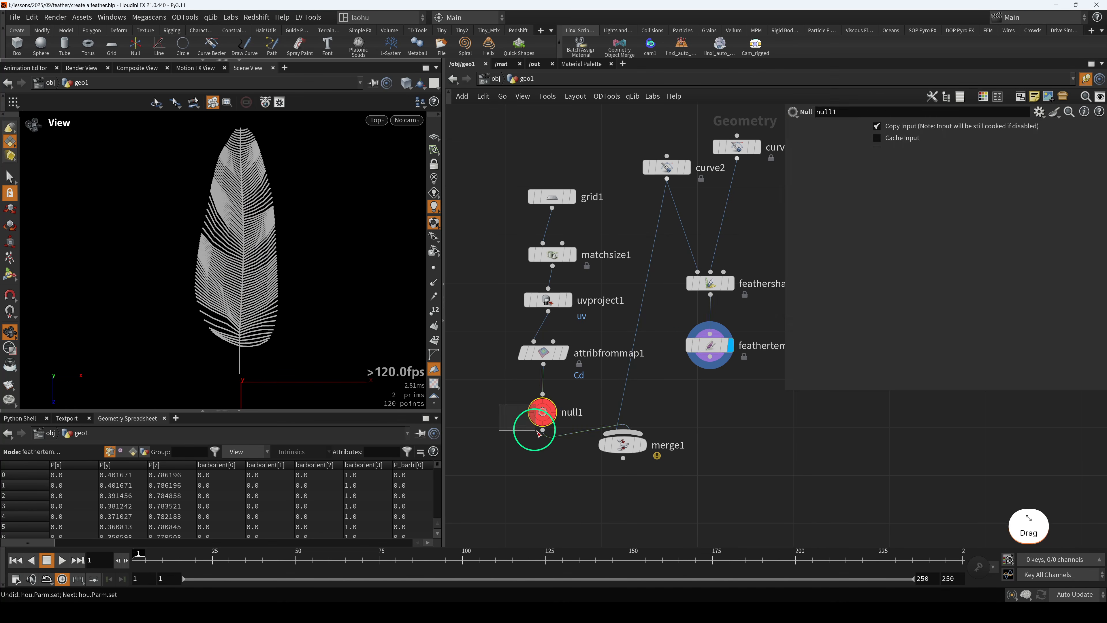
pyautogui.press('r')
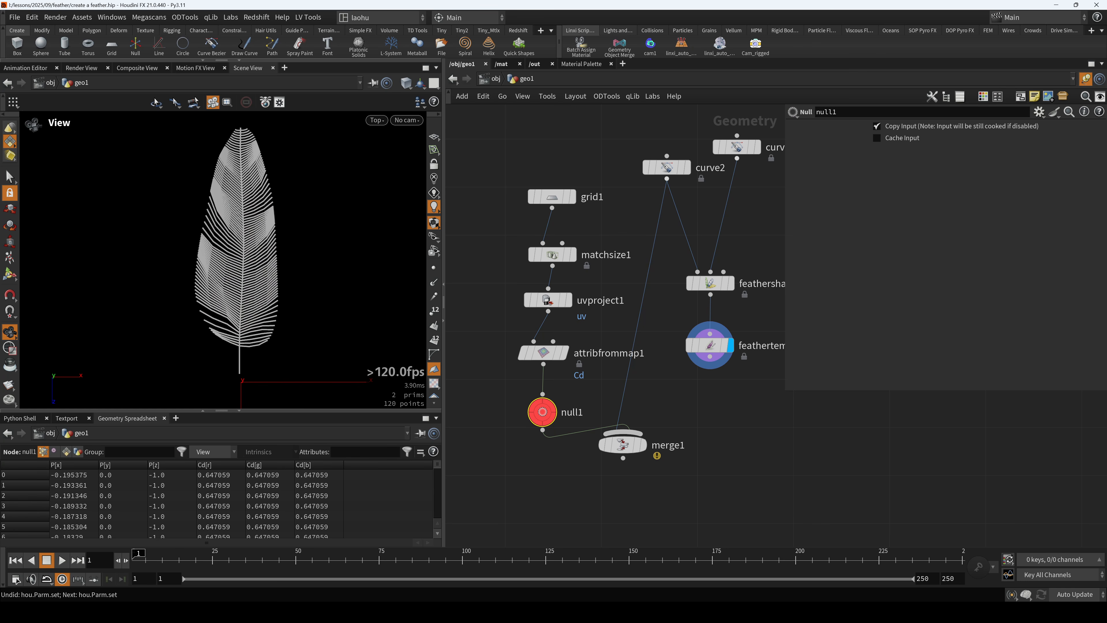
# - Select feathertemplatefromshape1 and examine the generated feather's barbs up close
pyautogui.click(305, 1)
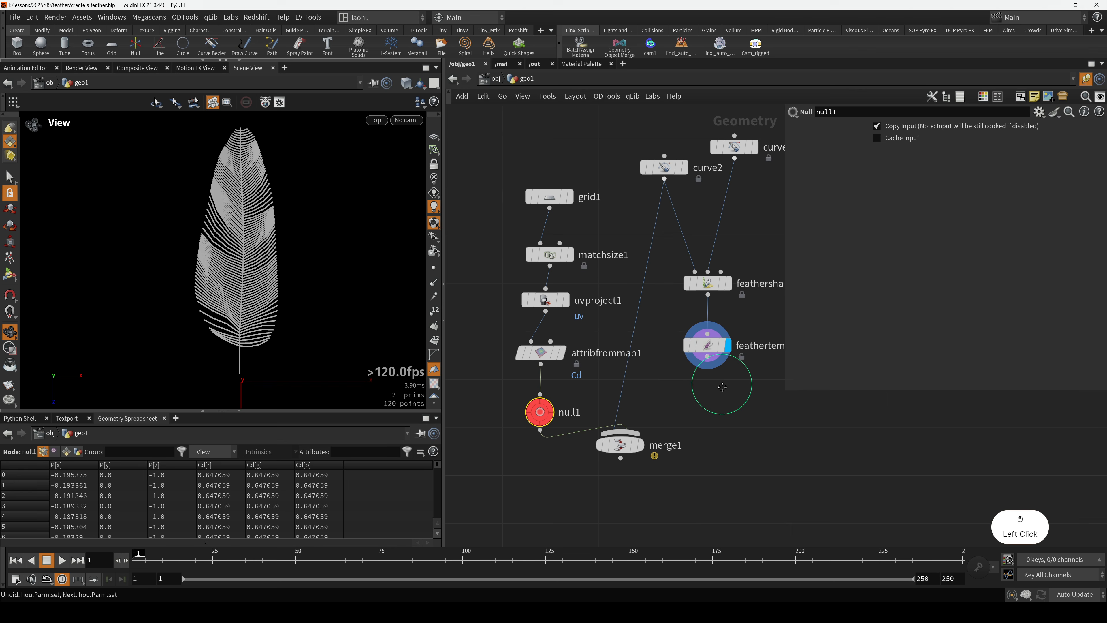
pyautogui.moveTo(717, 371); pyautogui.dragTo(679, 375)
pyautogui.click(677, 346)
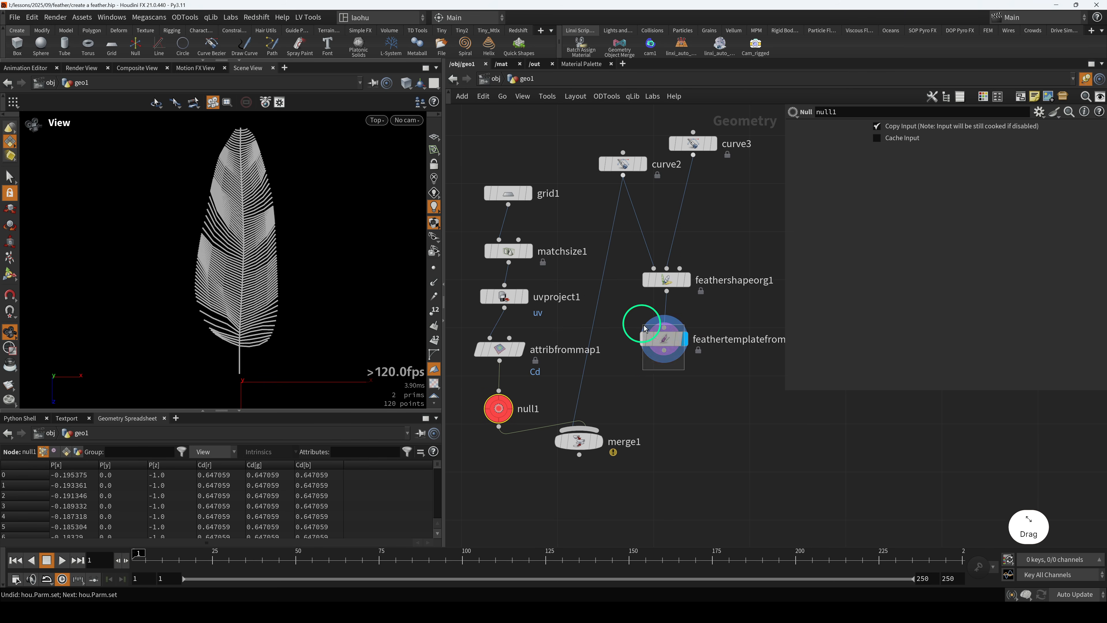
pyautogui.keyDown('alt'); pyautogui.scroll(10, 297, 259); pyautogui.keyUp('alt')
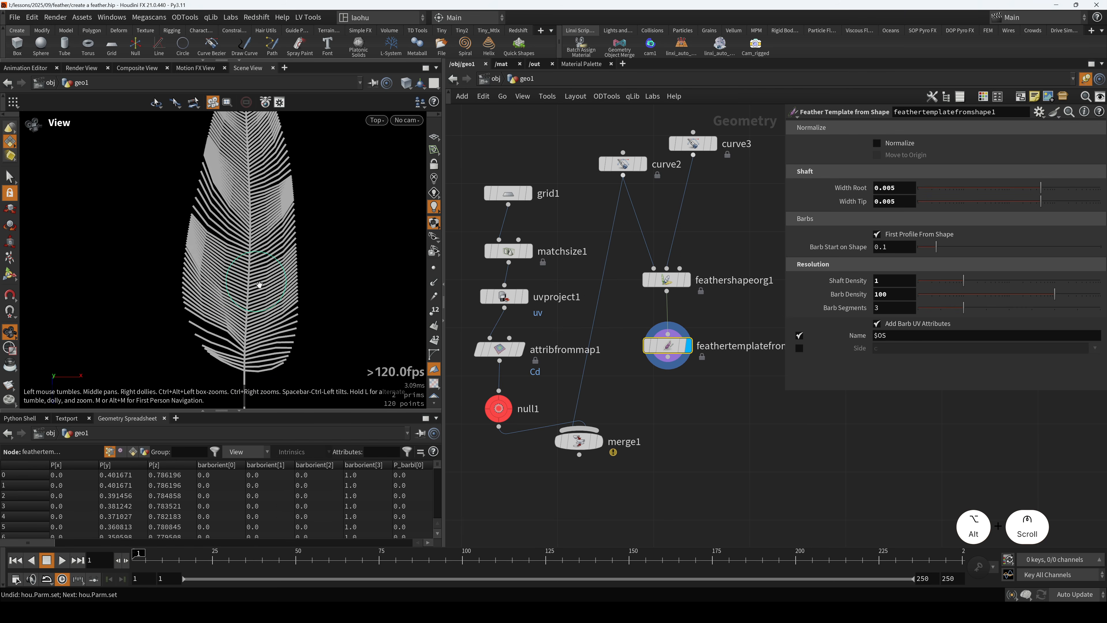
# - Turn on the template display of curve3 and compare the traced barb curves with the generated barbs
pyautogui.keyDown('alt'); pyautogui.scroll(3, 298, 300); pyautogui.keyUp('alt')
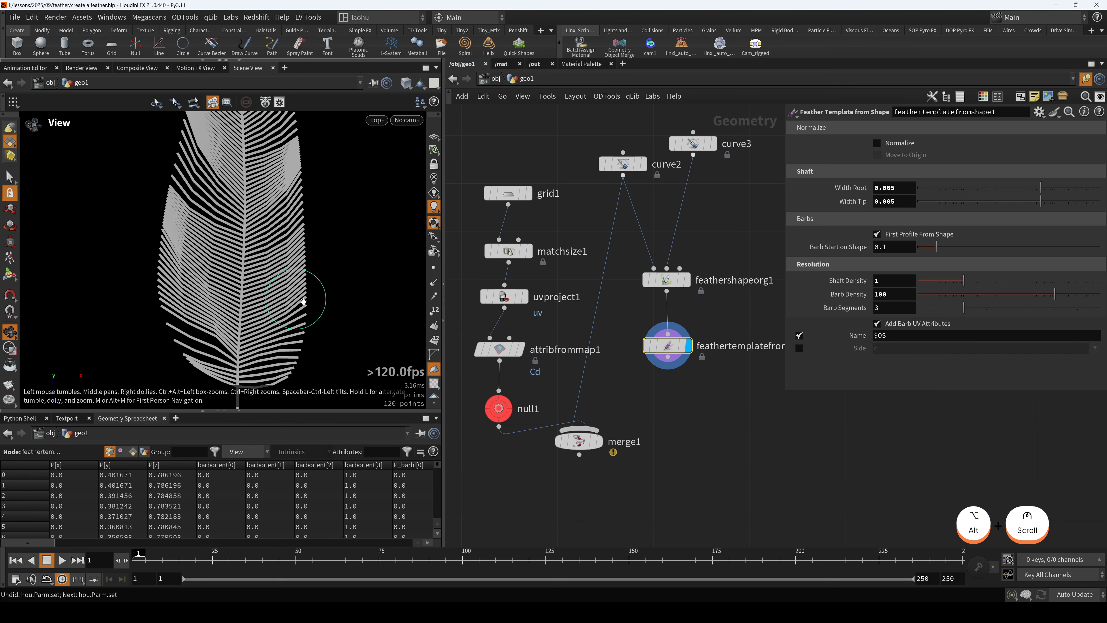
pyautogui.keyDown('alt'); pyautogui.scroll(-3, 303, 266); pyautogui.keyUp('alt')
pyautogui.keyDown('alt'); pyautogui.moveTo(308, 212); pyautogui.dragTo(317, 297); pyautogui.keyUp('alt')
pyautogui.keyDown('alt'); pyautogui.scroll(2, 274, 199); pyautogui.keyUp('alt')
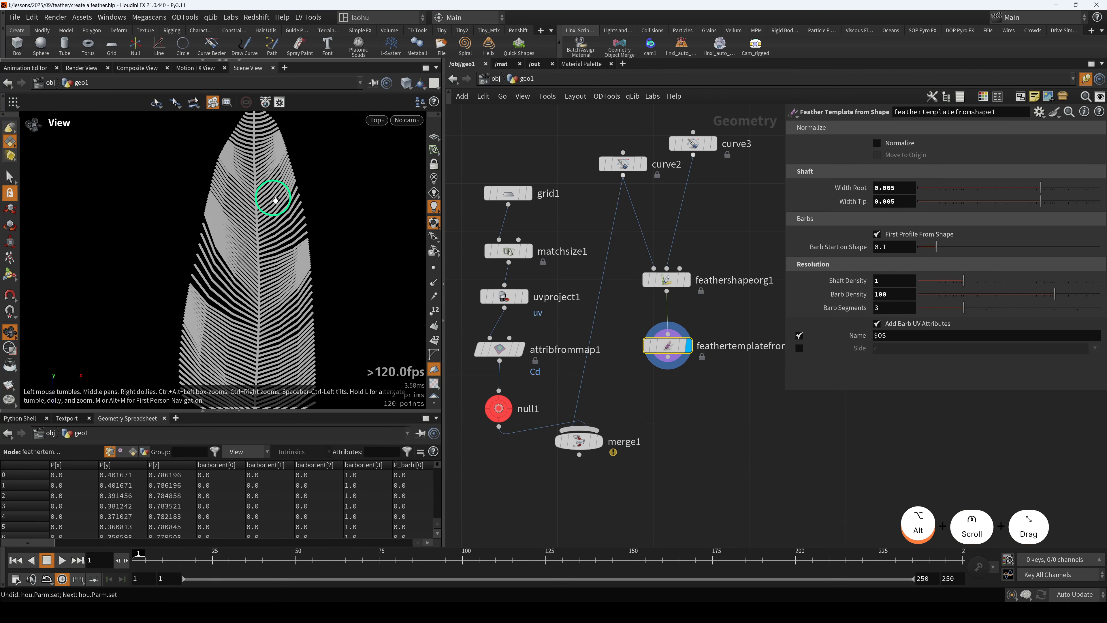
pyautogui.click(694, 143)
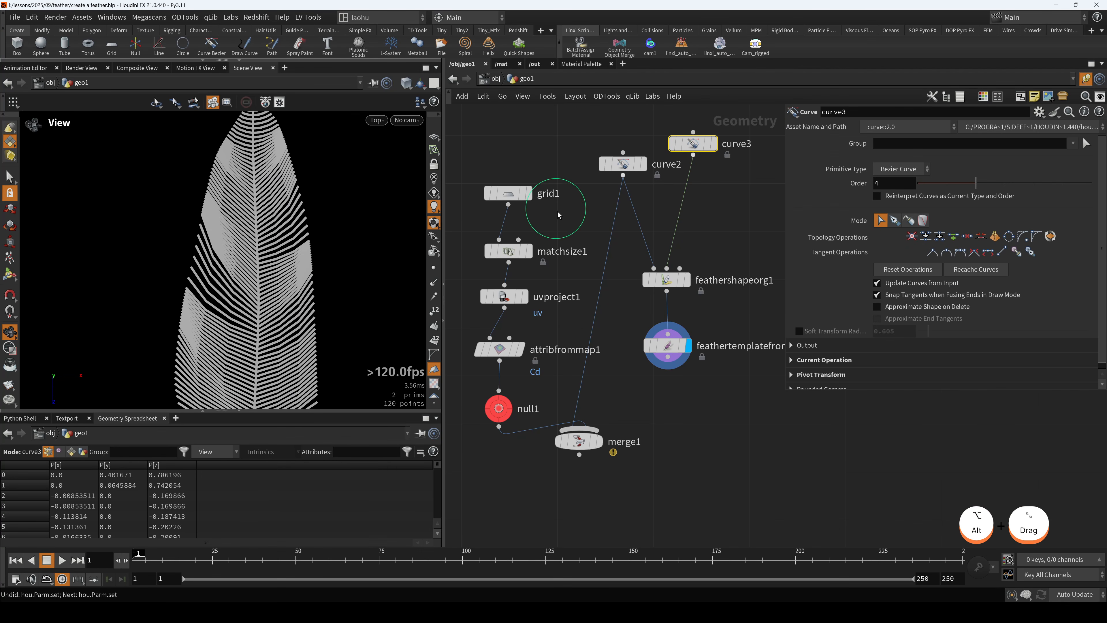
pyautogui.click(709, 147)
pyautogui.press('e')
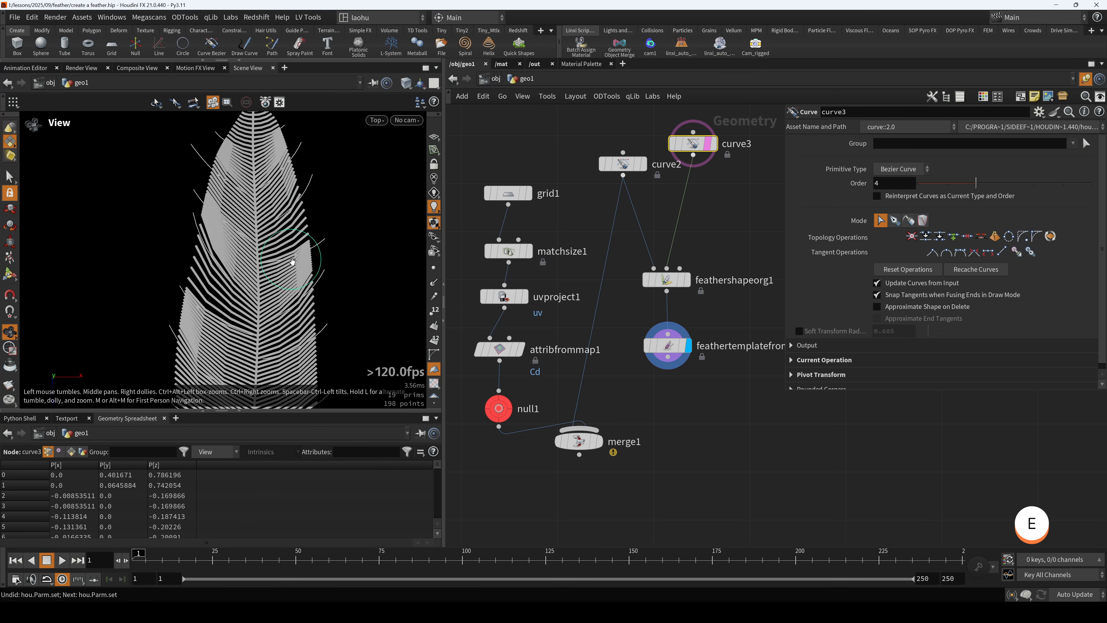
pyautogui.keyDown('alt'); pyautogui.scroll(-3, 292, 206); pyautogui.keyUp('alt')
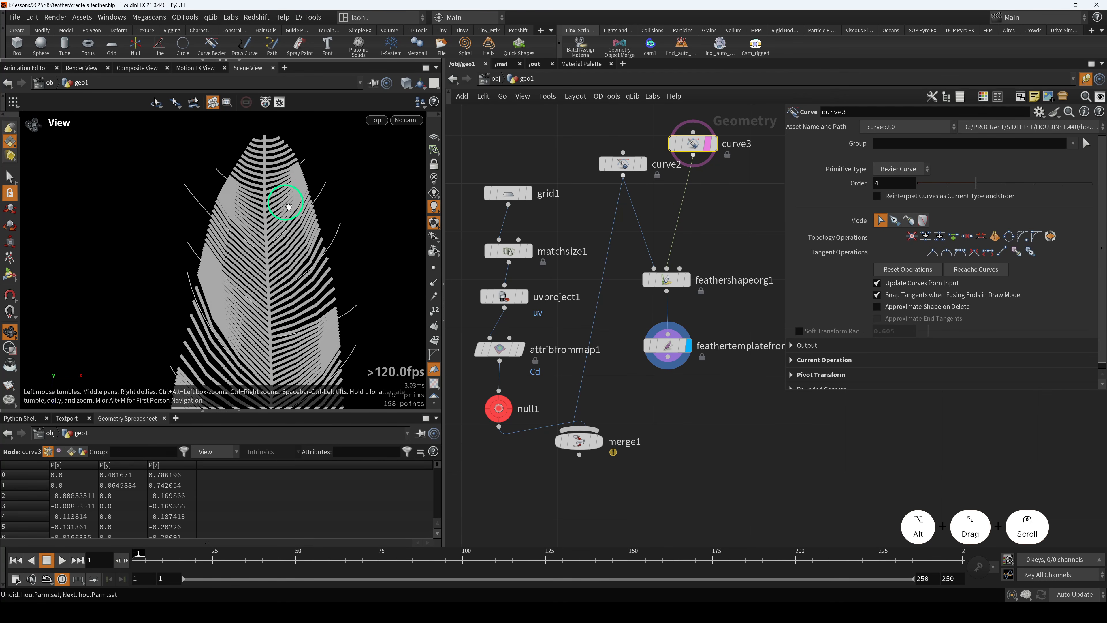
pyautogui.keyDown('alt'); pyautogui.scroll(-2, 296, 208); pyautogui.keyUp('alt')
pyautogui.keyDown('alt'); pyautogui.moveTo(320, 280); pyautogui.dragTo(315, 248, button='middle'); pyautogui.keyUp('alt')
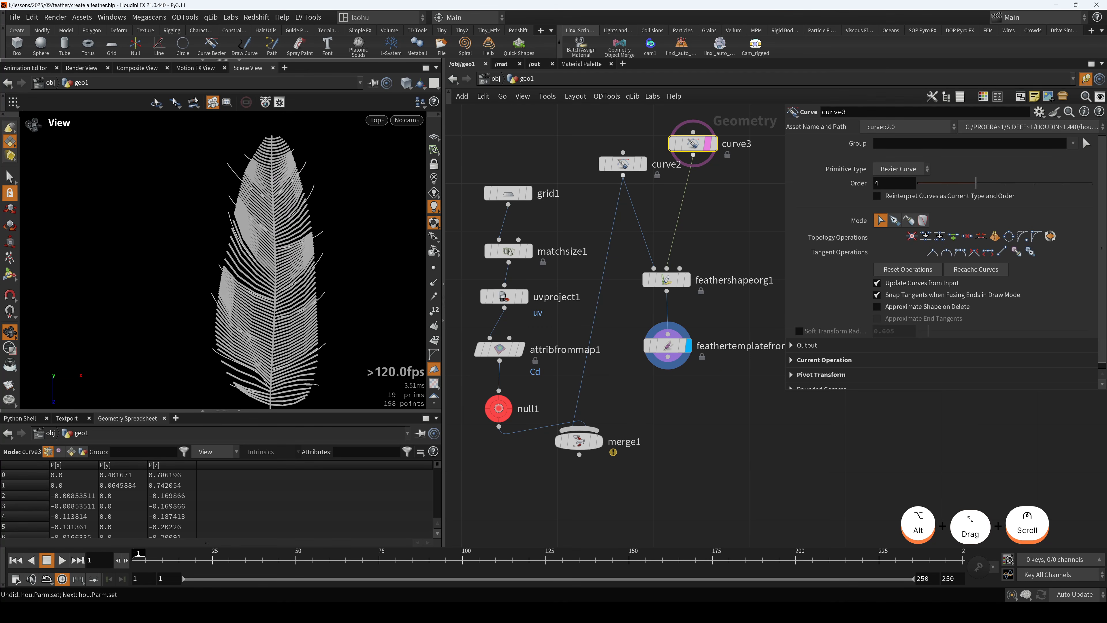
# - Add a Feather Width node connected after feathertemplatefromshape1
pyautogui.click(667, 346)
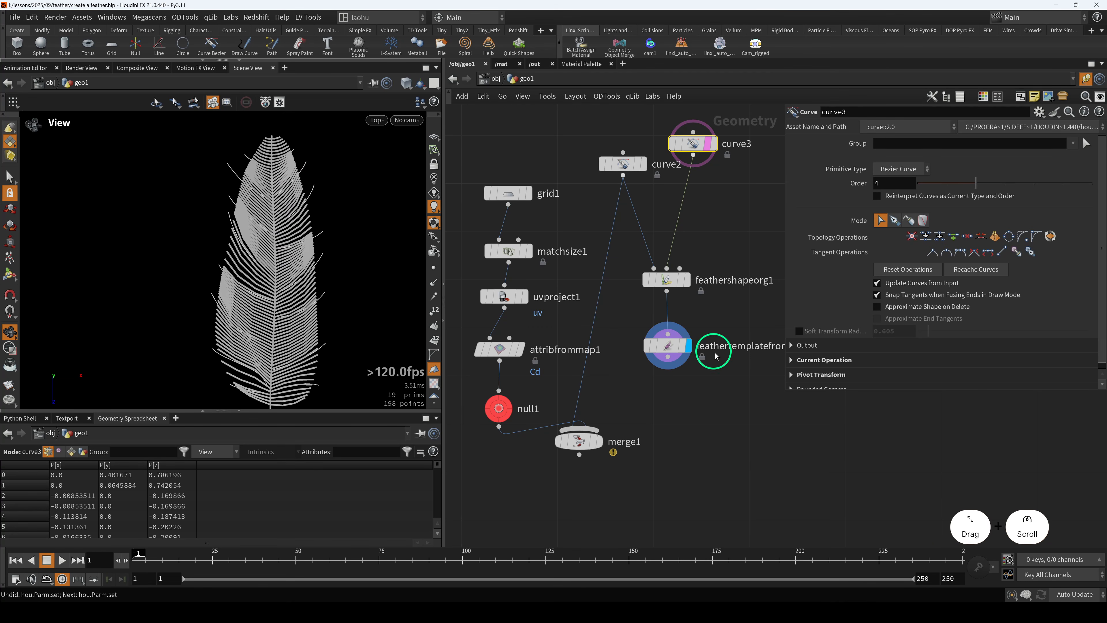
pyautogui.scroll(-2, 663, 346)
pyautogui.moveTo(608, 255); pyautogui.dragTo(628, 187)
pyautogui.click(626, 177)
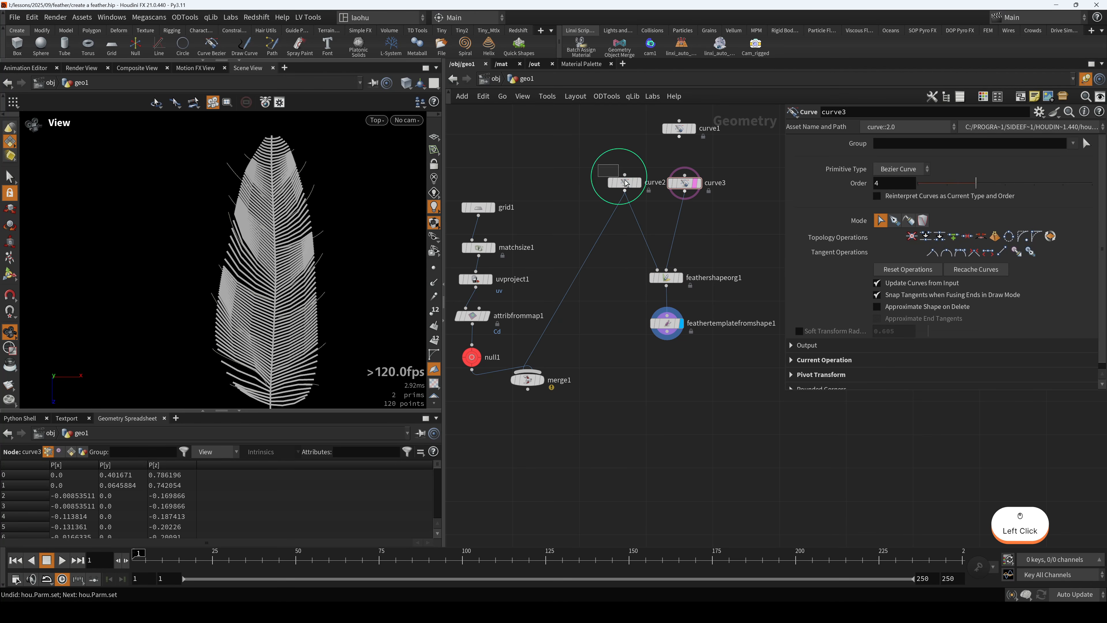
pyautogui.click(683, 326)
pyautogui.click(667, 332)
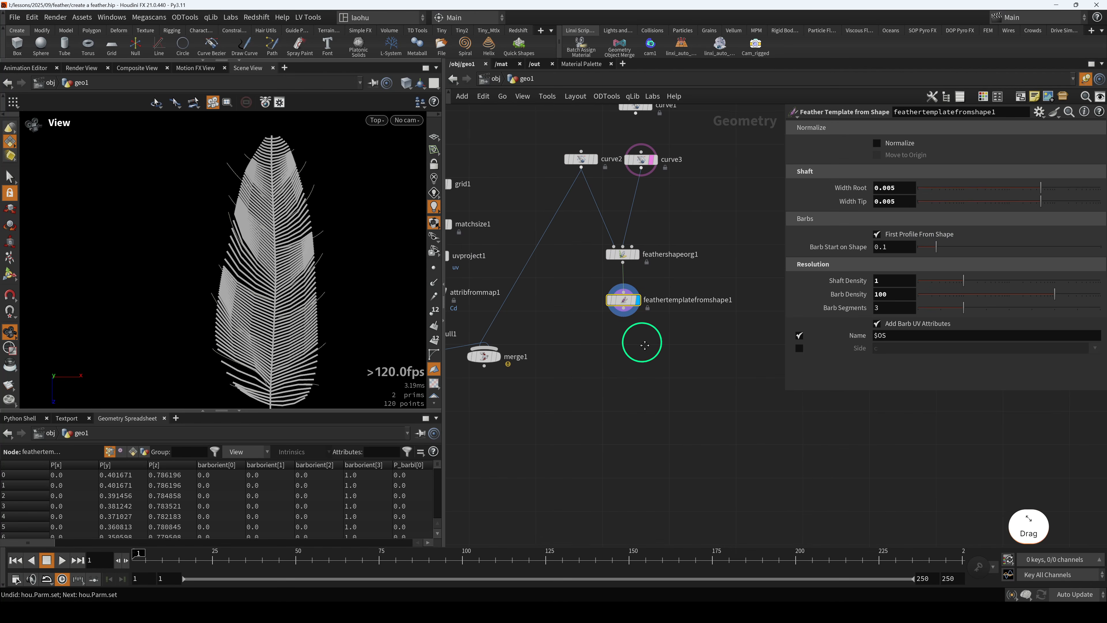
pyautogui.scroll(2, 625, 323)
pyautogui.press('Tab')
pyautogui.write('feath')
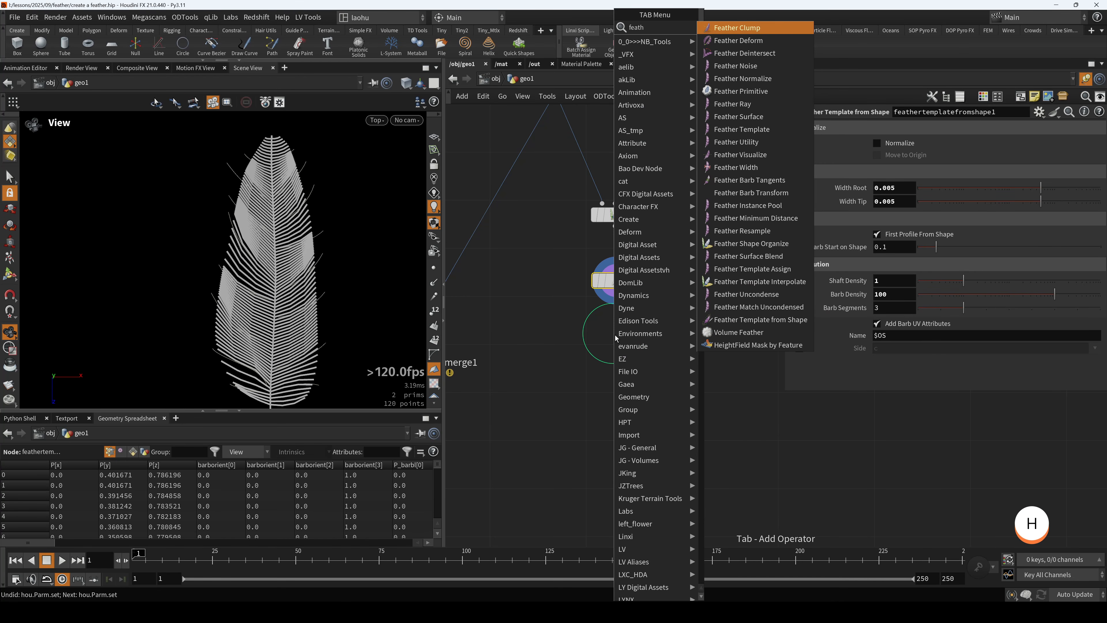
pyautogui.write('w')
pyautogui.press('Return')
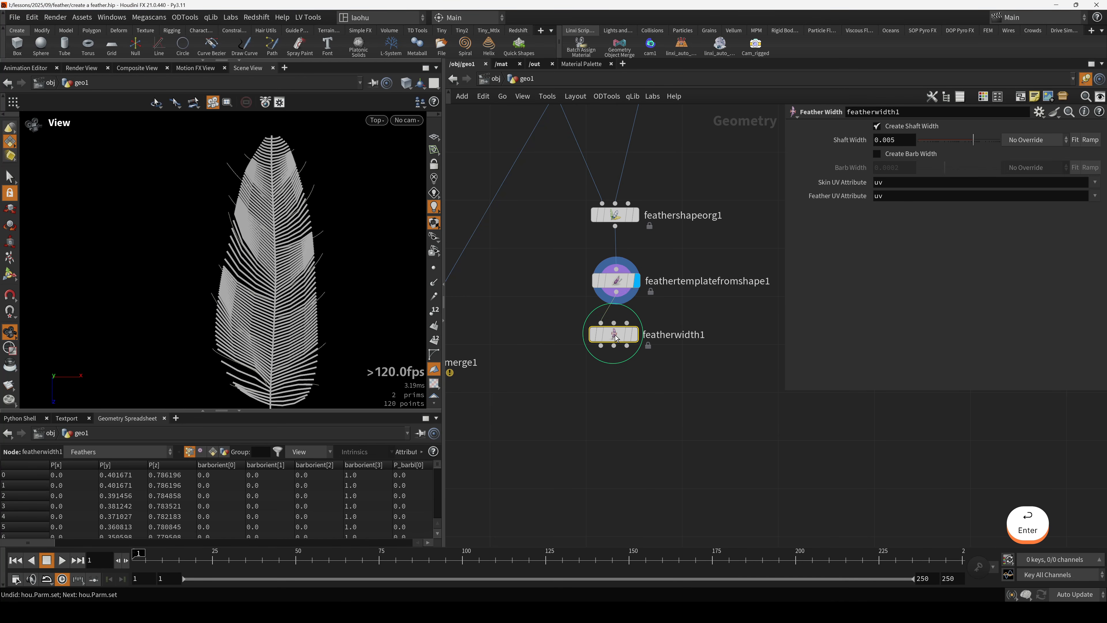
# - Display the Feather Width node's result, leave its template flag off and place the node just below feathertemplatefromshape1
pyautogui.press('r')
pyautogui.click(610, 353)
pyautogui.press('e')
pyautogui.press('e')
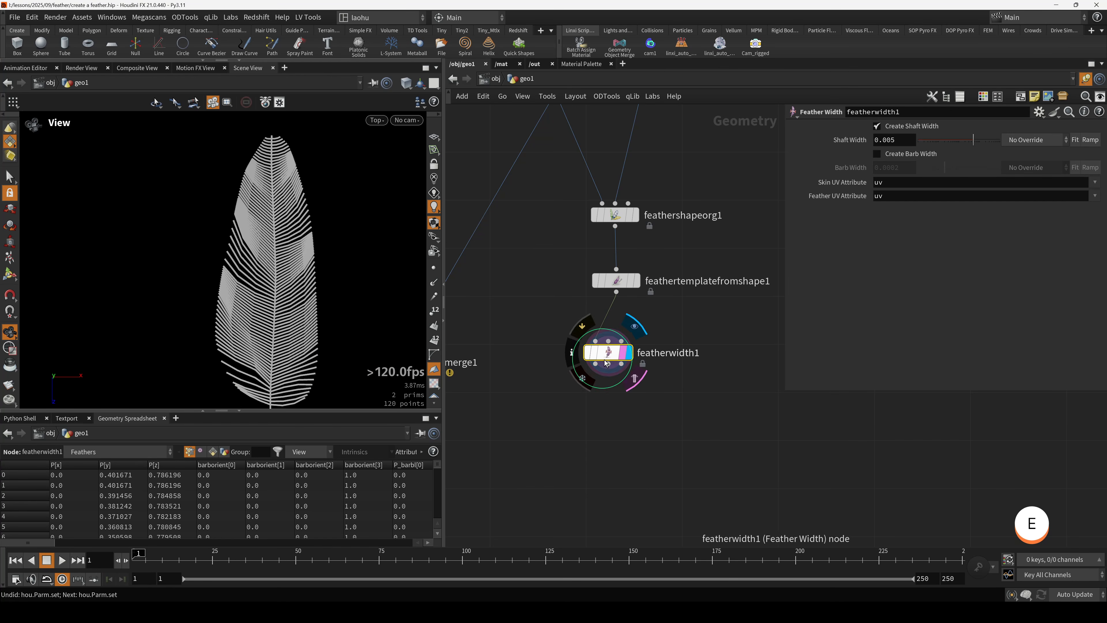
pyautogui.moveTo(610, 354); pyautogui.dragTo(613, 346)
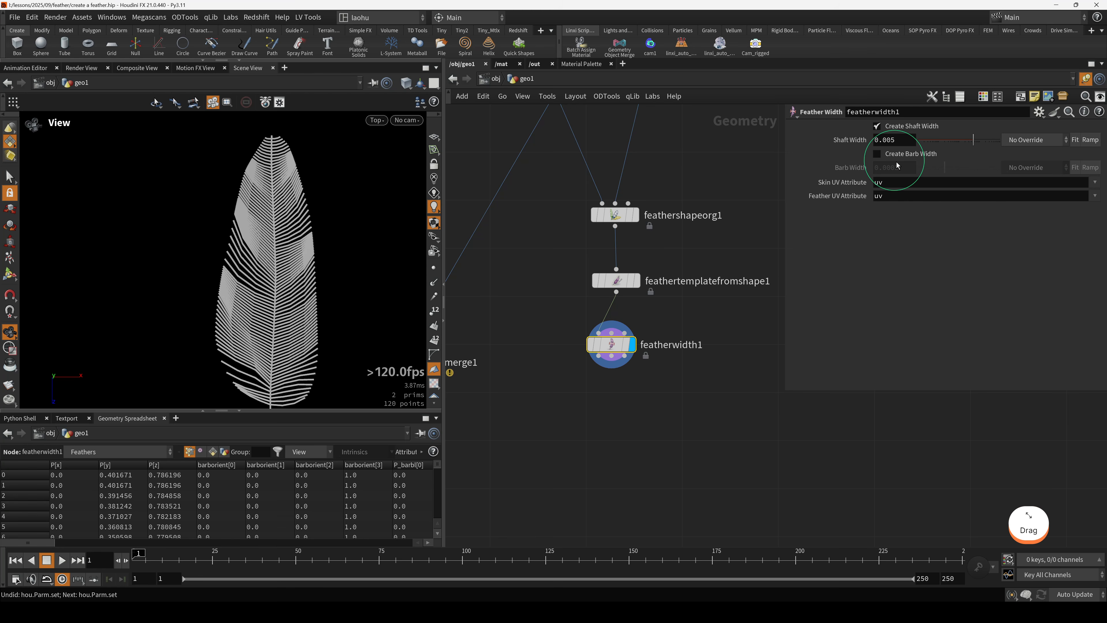
# - Enable Create Barb Width on featherwidth1 and turn on the remap ramps for both shaft width and barb width
pyautogui.click(909, 159)
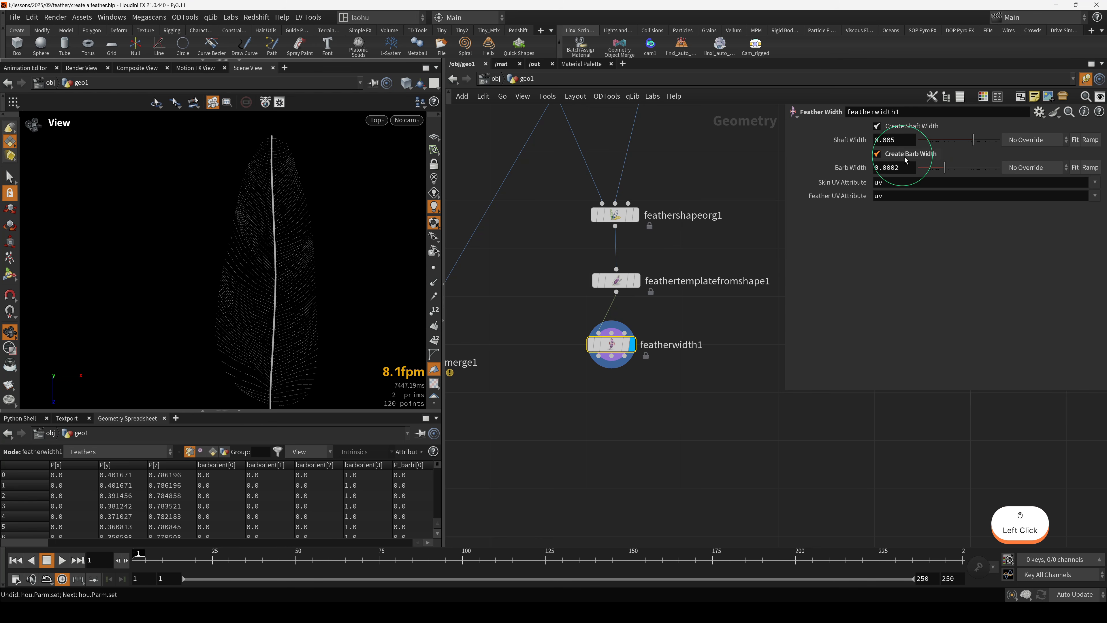
pyautogui.moveTo(788, 393); pyautogui.dragTo(747, 407)
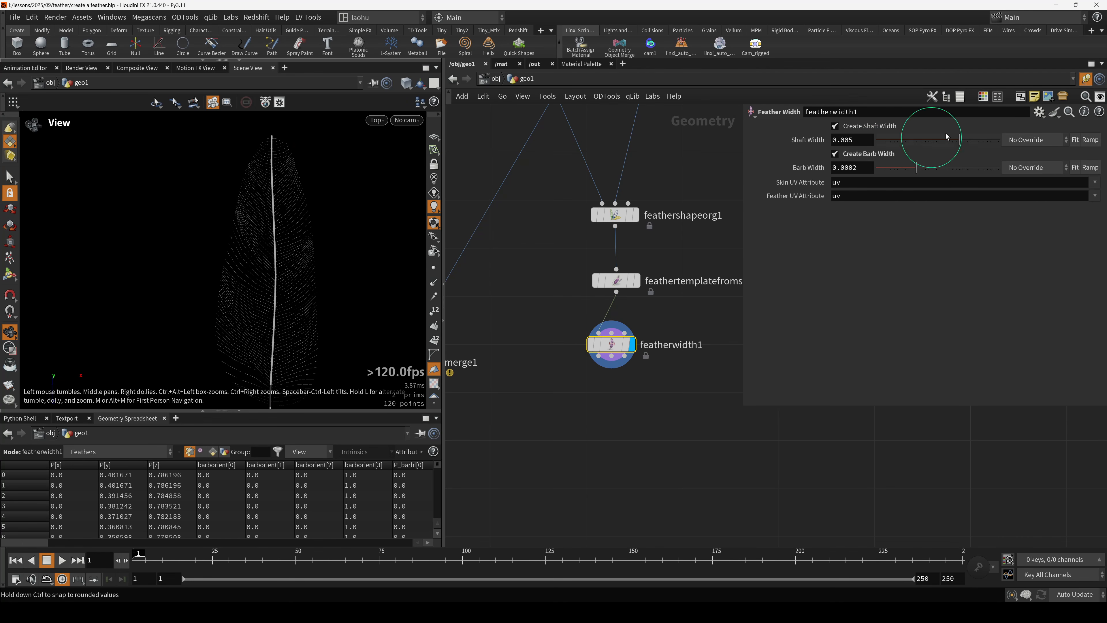
pyautogui.click(1091, 139)
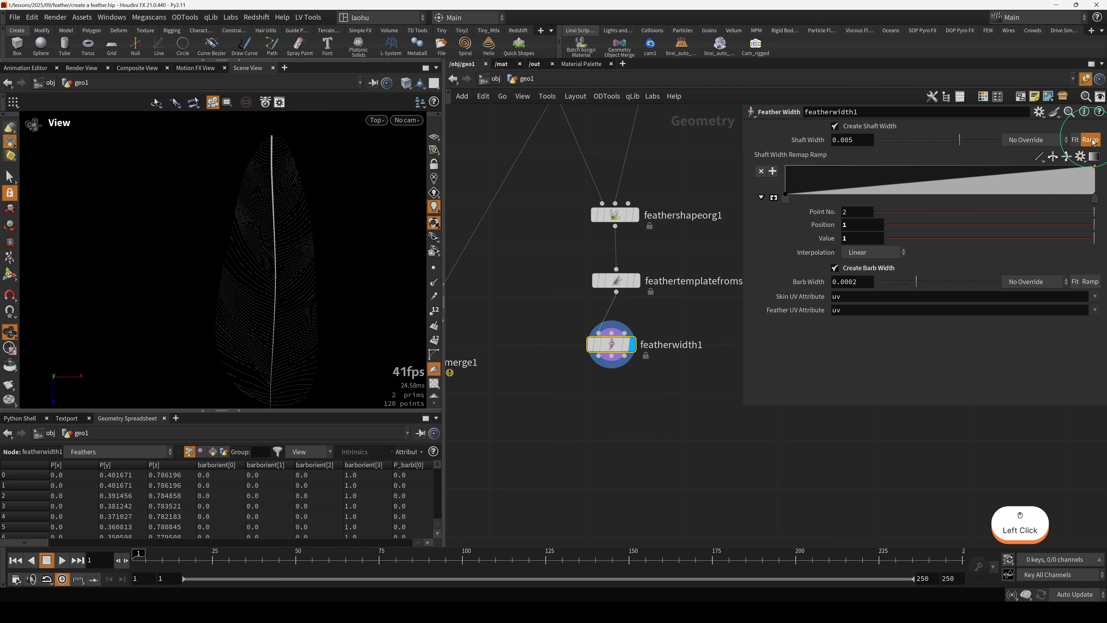
pyautogui.click(1089, 282)
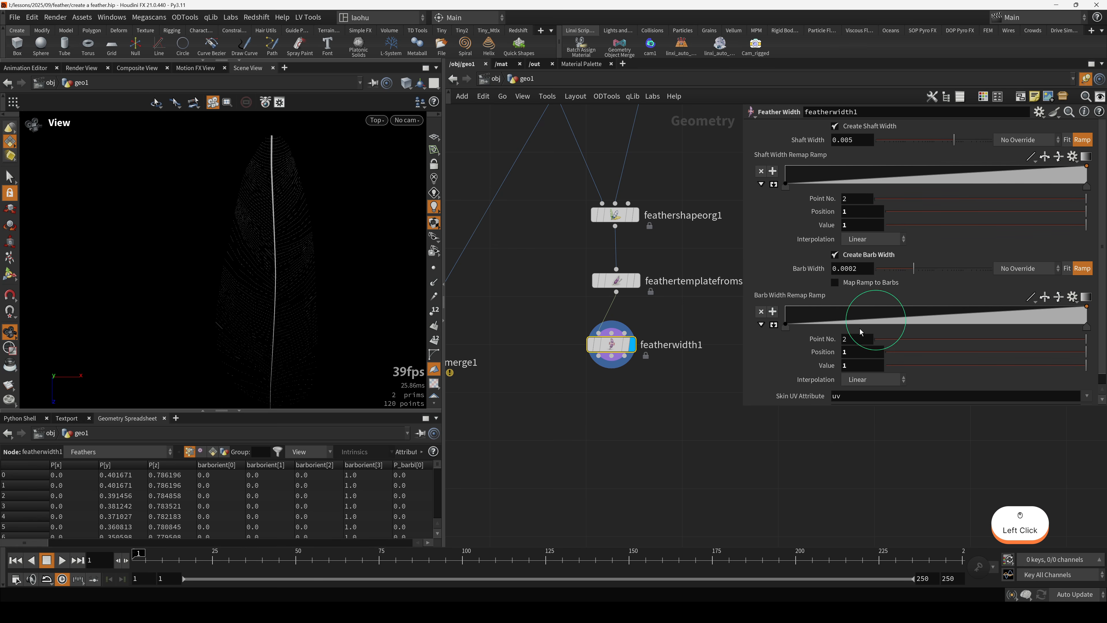
pyautogui.moveTo(743, 410); pyautogui.dragTo(717, 452)
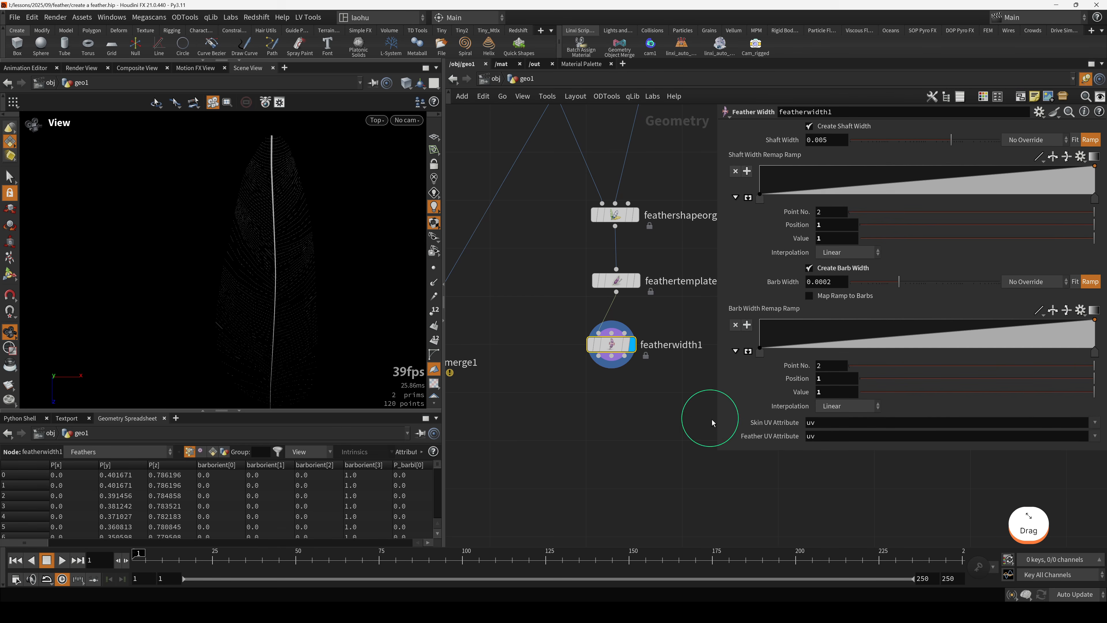
# - Reverse the Shaft Width Remap Ramp so it falls from 1 at the start to 0 at the end
pyautogui.scroll(-1, 279, 260)
pyautogui.moveTo(268, 306)
pyautogui.keyDown('alt'); pyautogui.mouseDown()
pyautogui.moveTo(271, 257)
pyautogui.moveTo(279, 302)
pyautogui.mouseUp(); pyautogui.keyUp('alt')
pyautogui.keyDown('alt'); pyautogui.moveTo(278, 302); pyautogui.dragTo(279, 313, button='middle'); pyautogui.keyUp('alt')
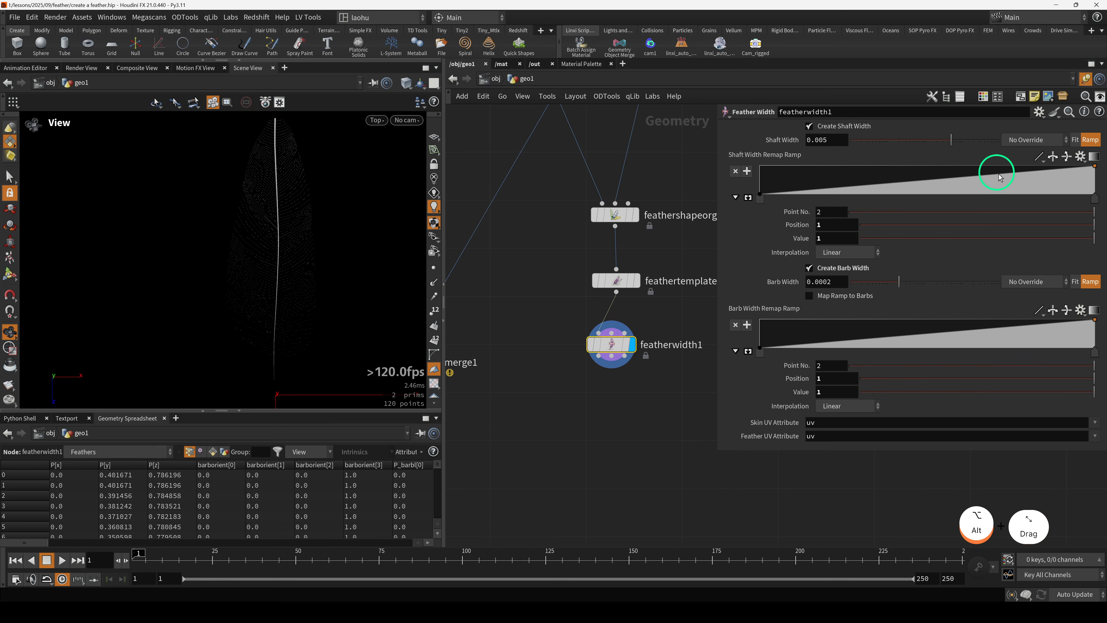
pyautogui.click(1055, 159)
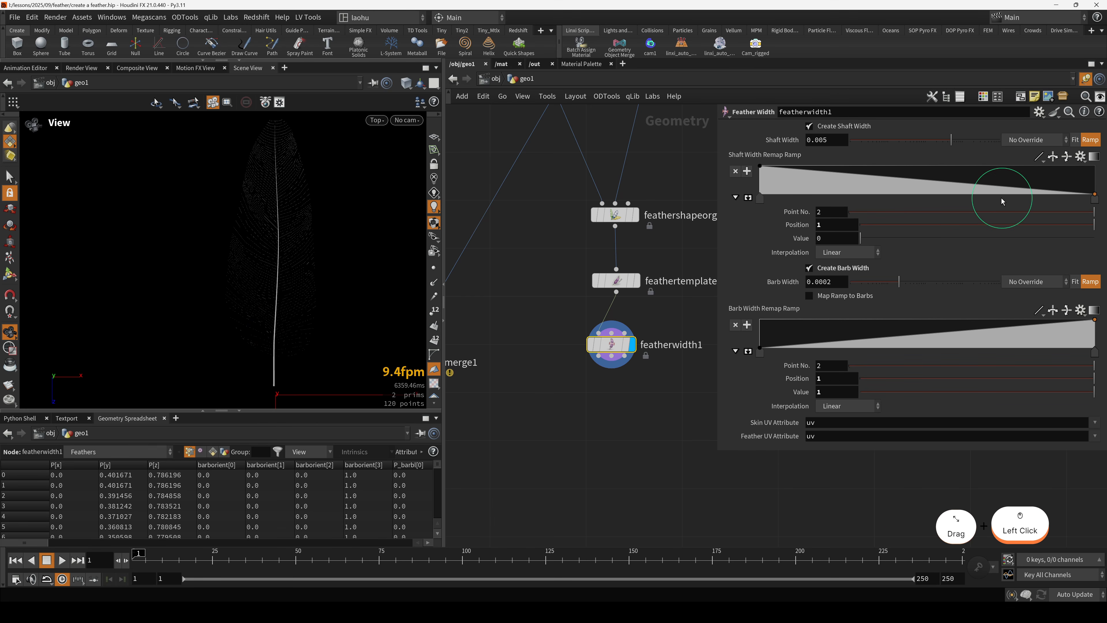
# - Undo a trial point on the Shaft Width Remap Ramp and set both end points to B-Spline interpolation
pyautogui.moveTo(991, 190); pyautogui.dragTo(1001, 173)
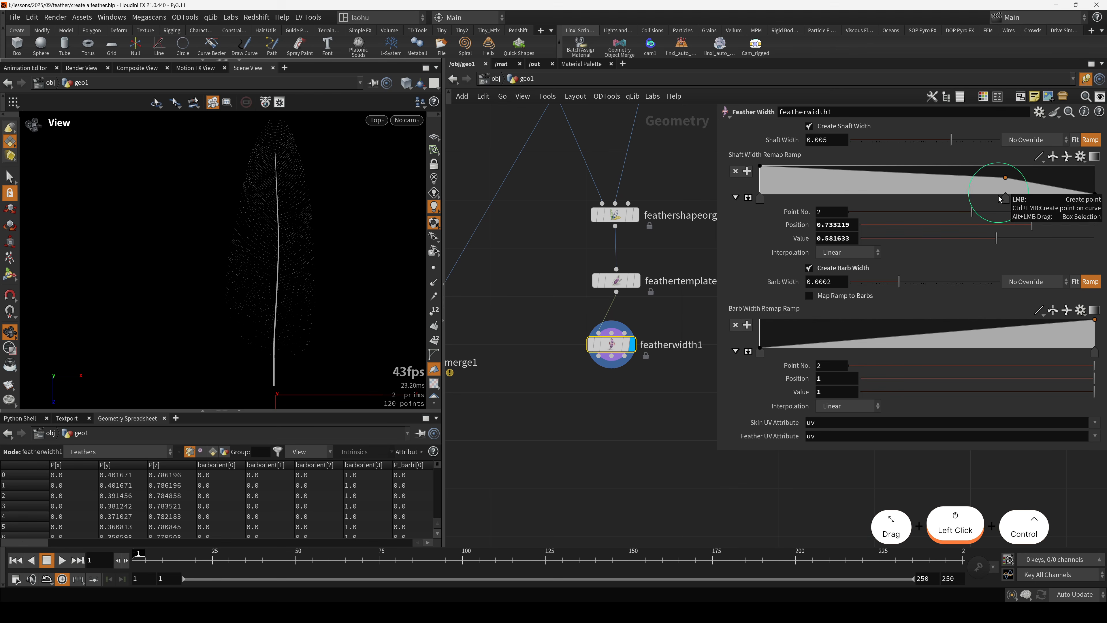
pyautogui.hotkey('ctrl', 'z')
pyautogui.click(1093, 197)
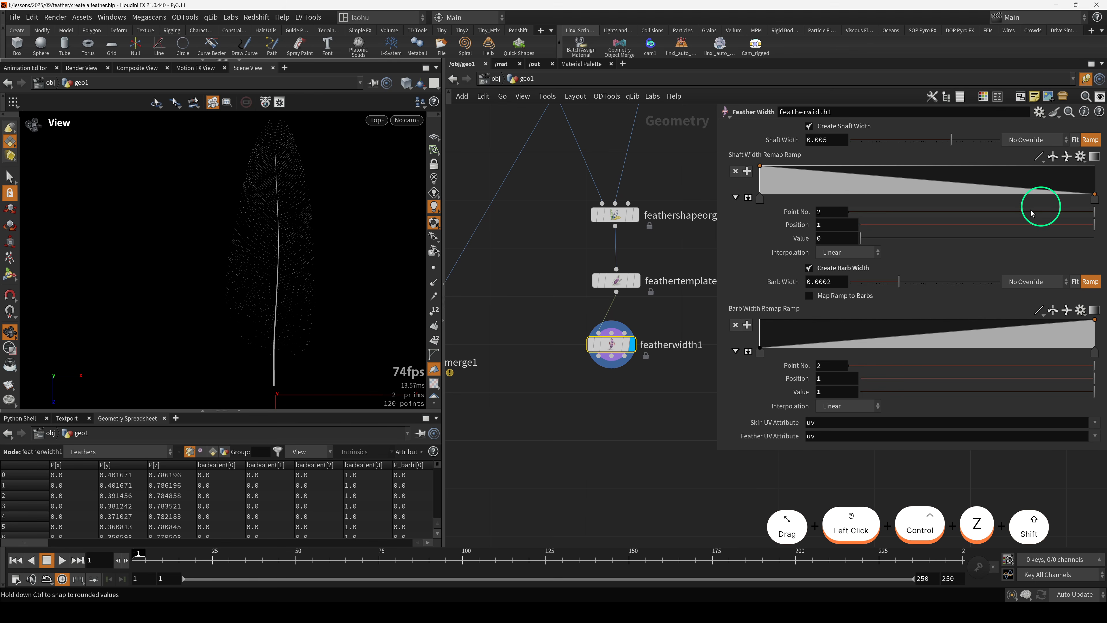
pyautogui.click(848, 252)
pyautogui.click(833, 329)
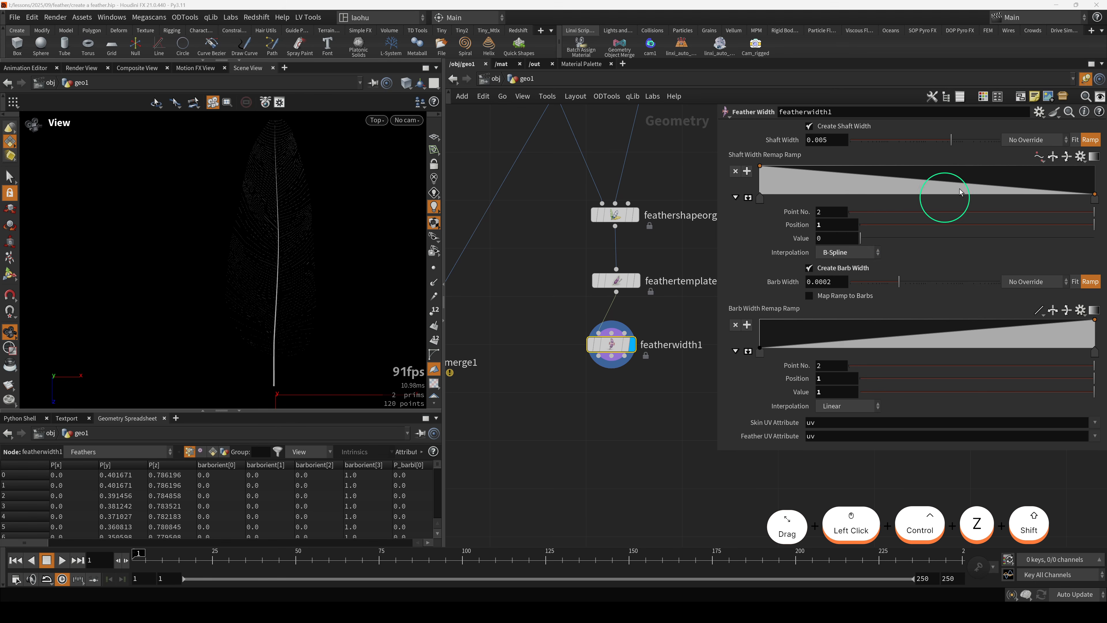
# - Add a shaft width ramp point at about position 0.74 with value 0.78, and raise the end point to about 0.14
pyautogui.keyDown('shift'); pyautogui.moveTo(943, 194); pyautogui.dragTo(1010, 175); pyautogui.keyUp('shift')
pyautogui.click(1091, 192)
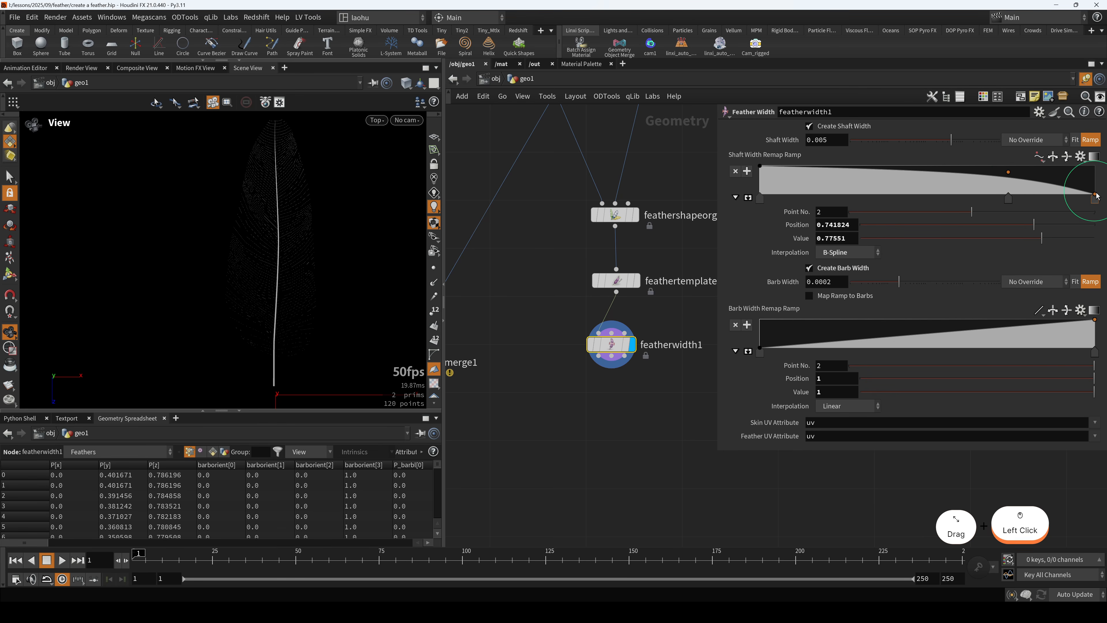
pyautogui.moveTo(1096, 192); pyautogui.dragTo(1097, 190)
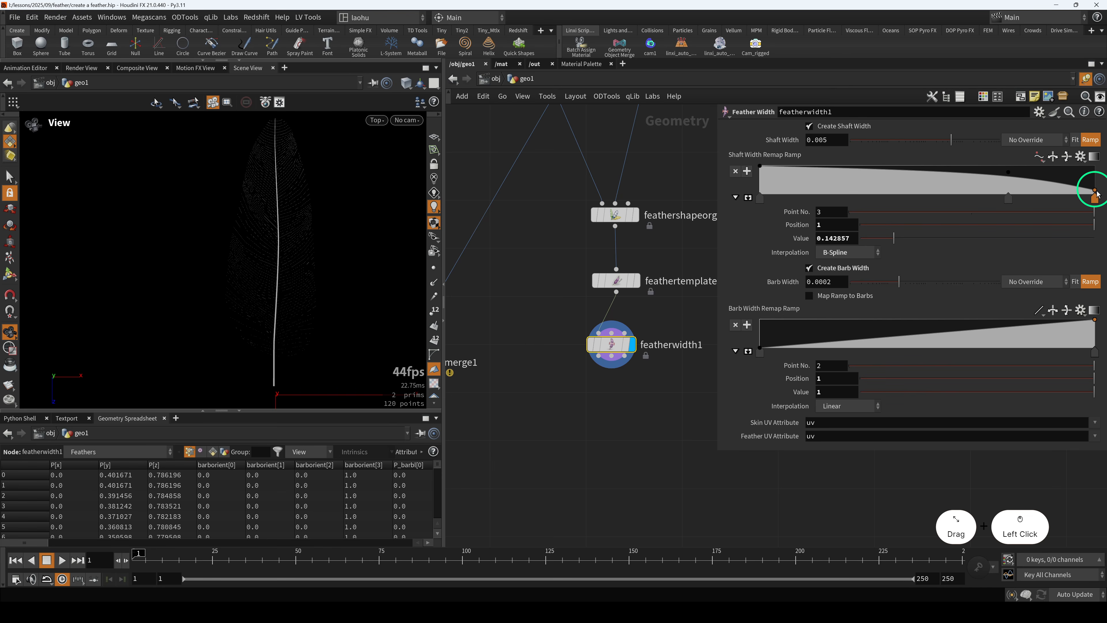
# - Turn on Map Ramp to Barbs and reverse the Barb Width Remap Ramp so it falls from 1 to 0
pyautogui.keyDown('alt'); pyautogui.moveTo(284, 222); pyautogui.dragTo(284, 221); pyautogui.keyUp('alt')
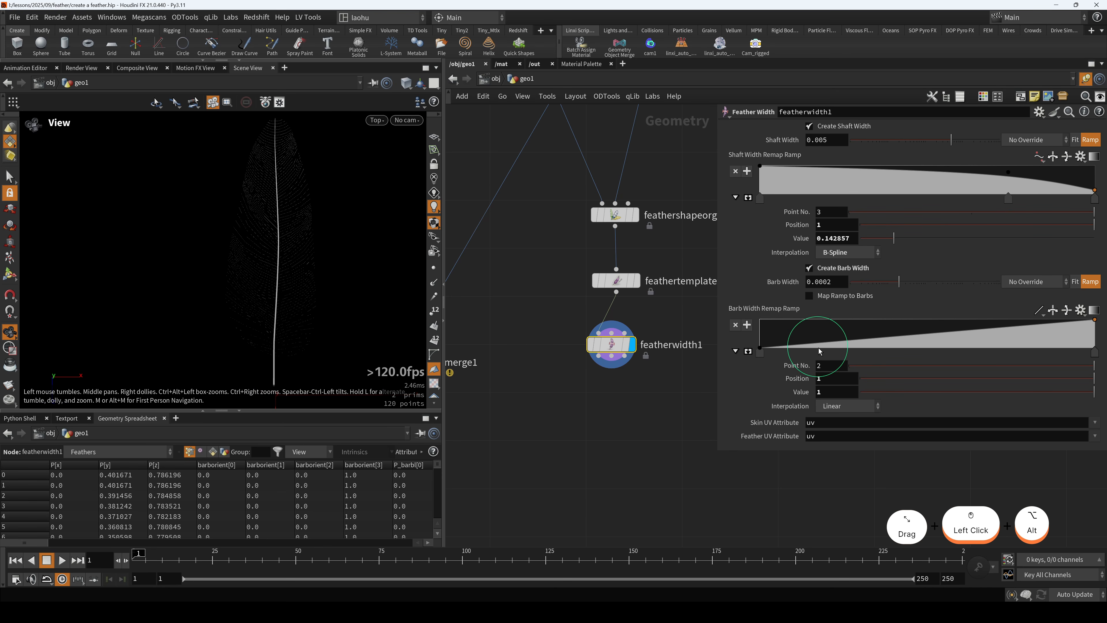
pyautogui.keyDown('alt'); pyautogui.moveTo(337, 330); pyautogui.dragTo(305, 301); pyautogui.keyUp('alt')
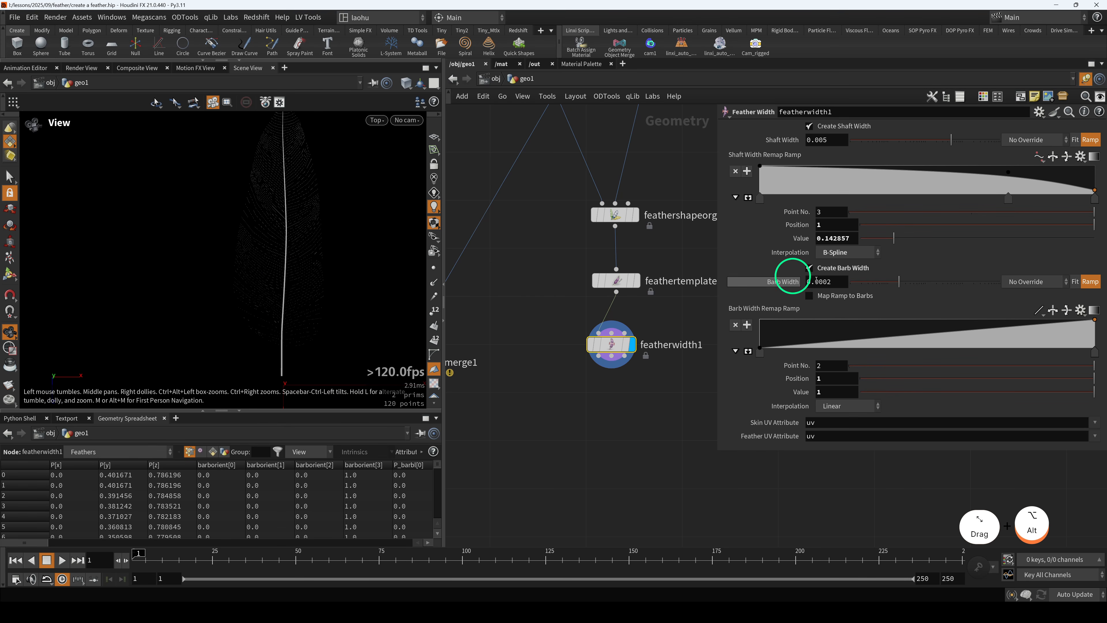
pyautogui.scroll(3, 331, 314)
pyautogui.scroll(3, 279, 330)
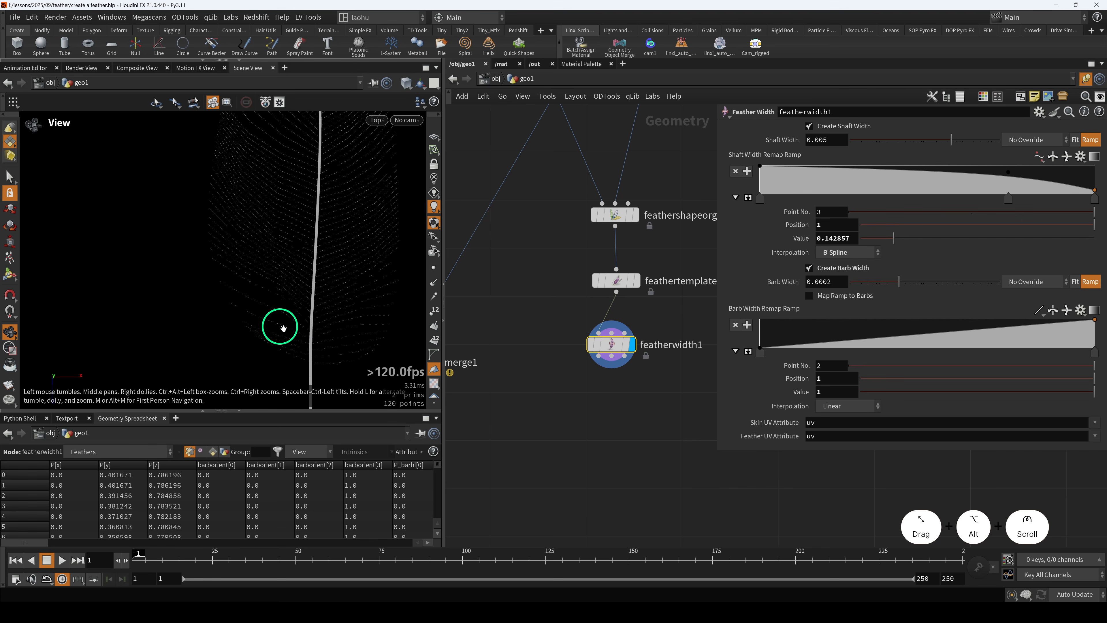
pyautogui.scroll(1, 309, 325)
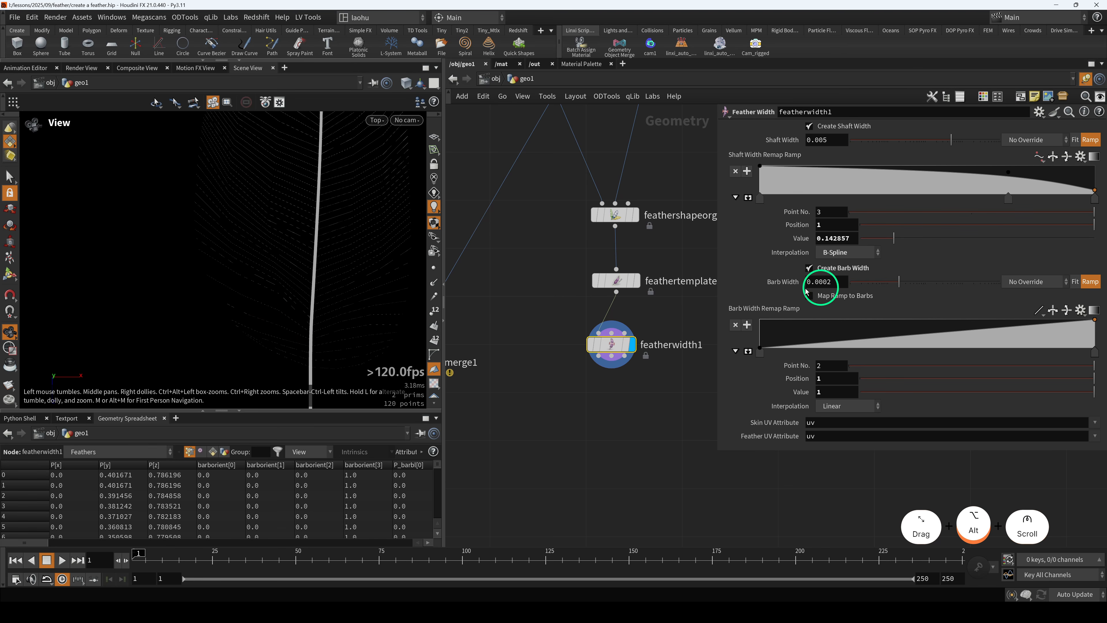
pyautogui.scroll(-2, 306, 301)
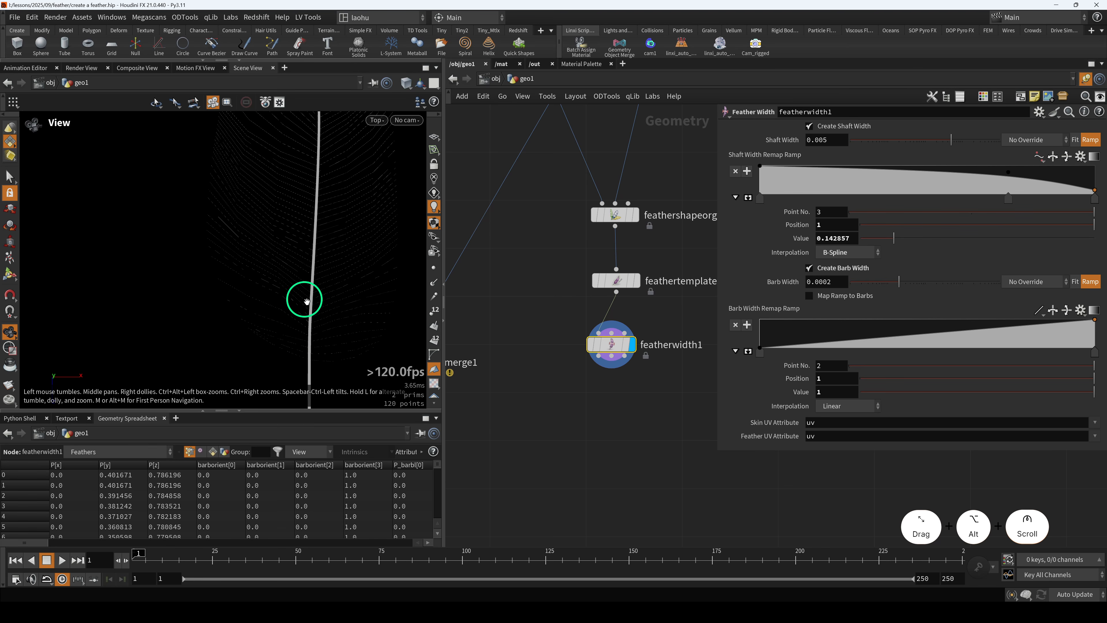
pyautogui.click(821, 301)
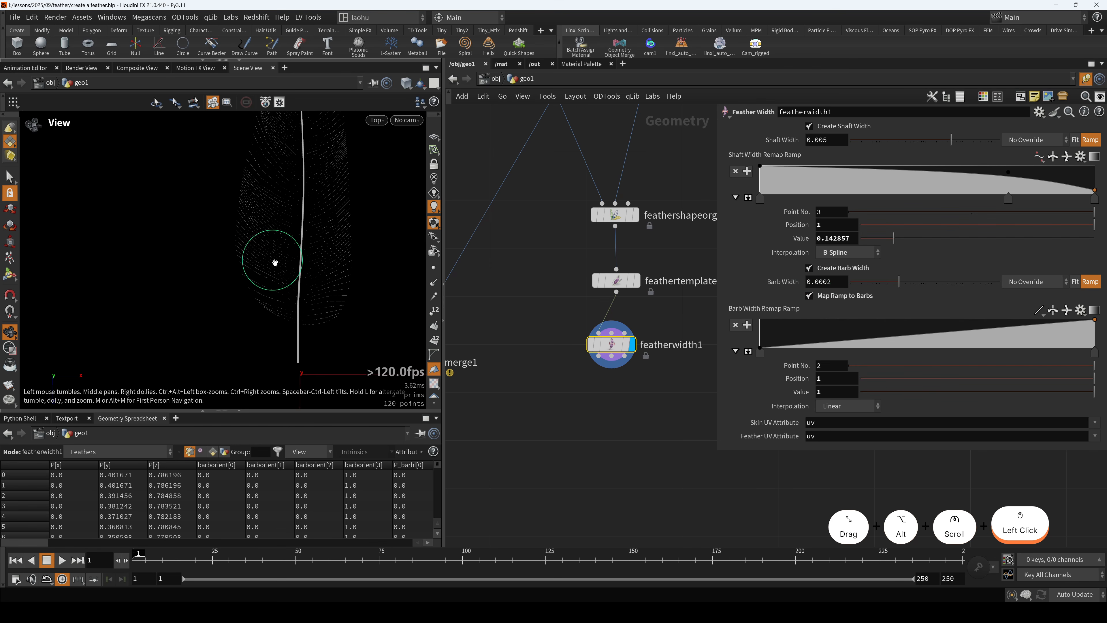
pyautogui.click(1067, 311)
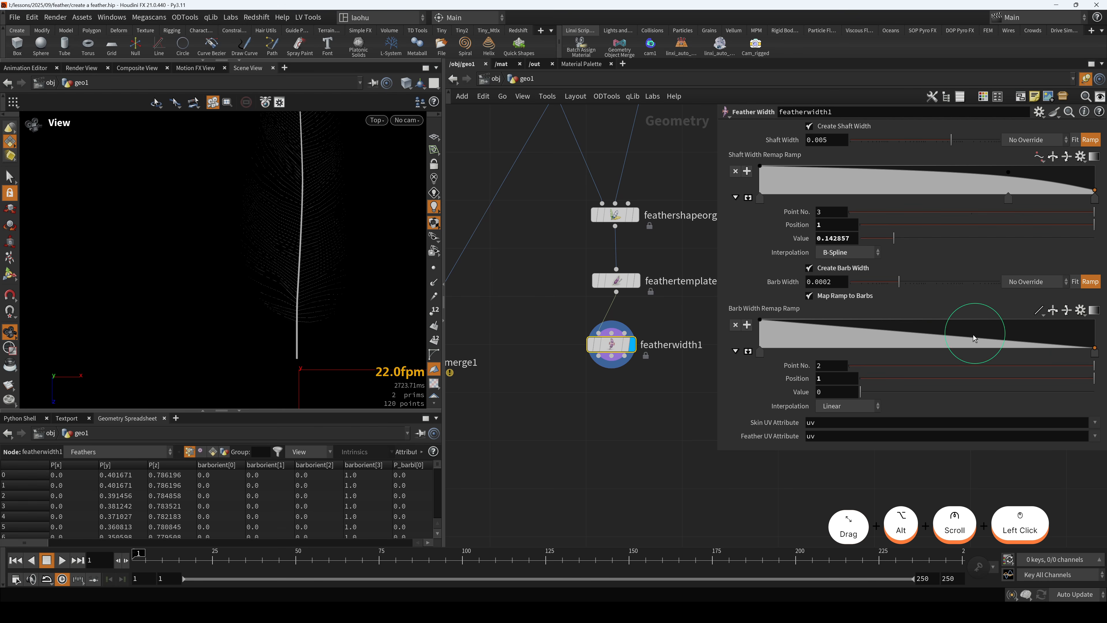
# - Set the Barb Width Remap Ramp's end points to B-Spline and add a point at about position 0.72 with value 0.78
pyautogui.click(759, 353)
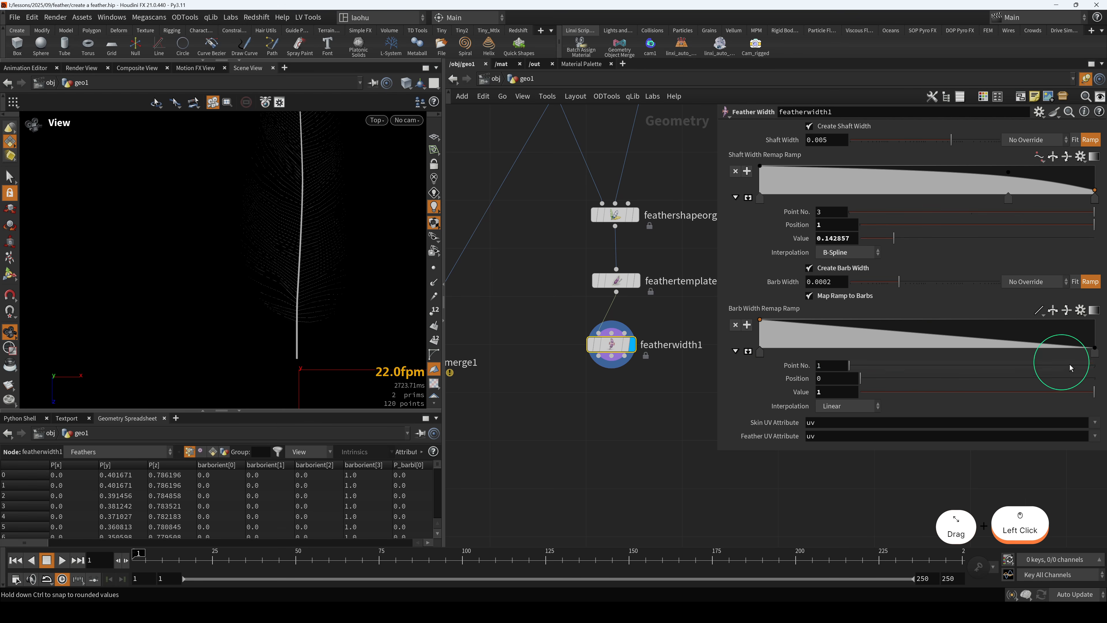
pyautogui.keyDown('shift'); pyautogui.click(1095, 355); pyautogui.keyUp('shift')
pyautogui.click(849, 411)
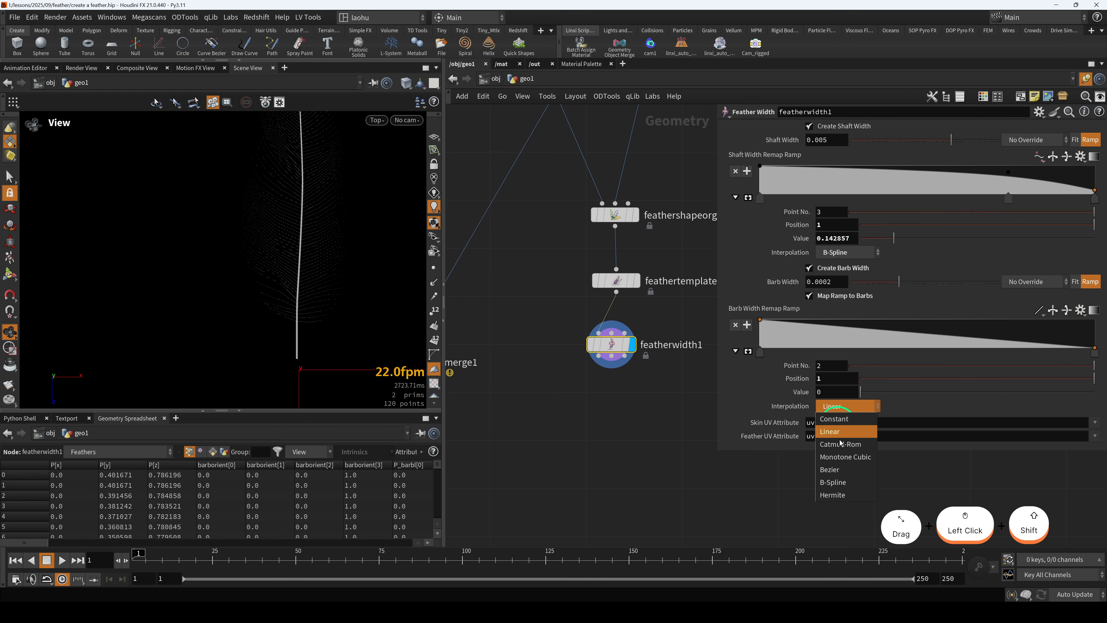
pyautogui.click(840, 481)
pyautogui.click(1001, 326)
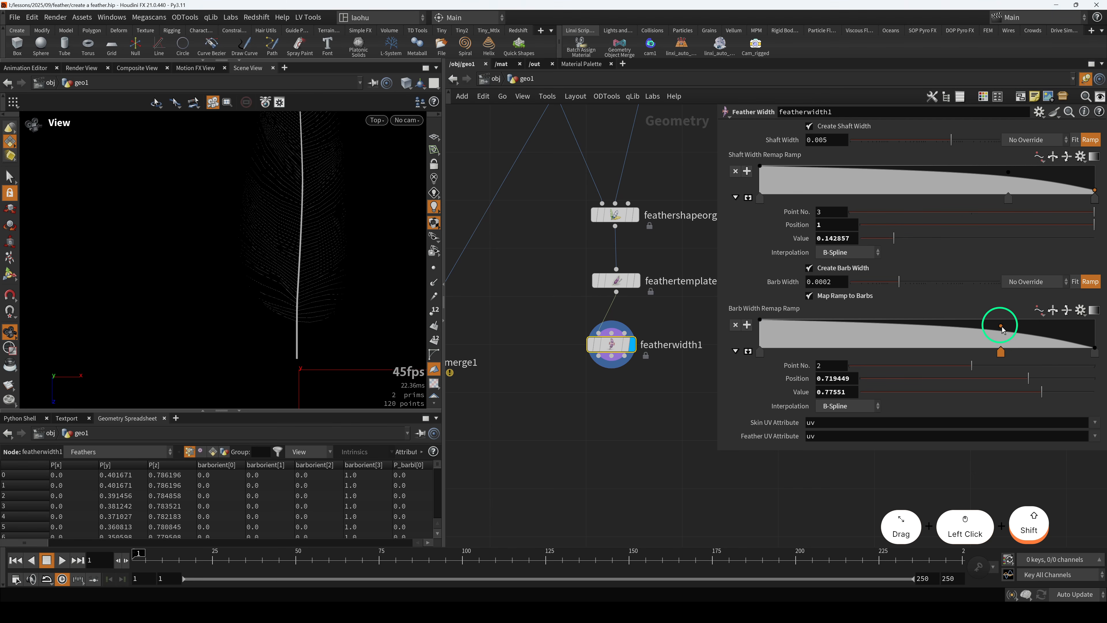
# - Move the Barb Width Remap Ramp's middle point to about position 0.71, value 0.71, and set Shaft Width to 0.015
pyautogui.moveTo(1001, 326); pyautogui.dragTo(999, 328)
pyautogui.scroll(5, 288, 295)
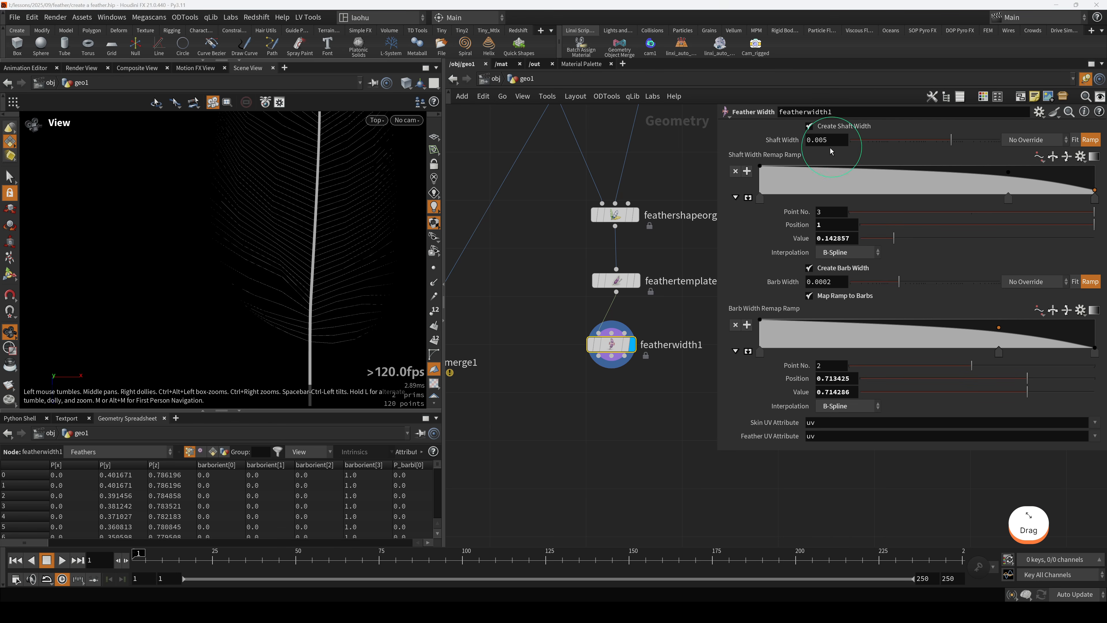
pyautogui.click(829, 140)
pyautogui.write('1')
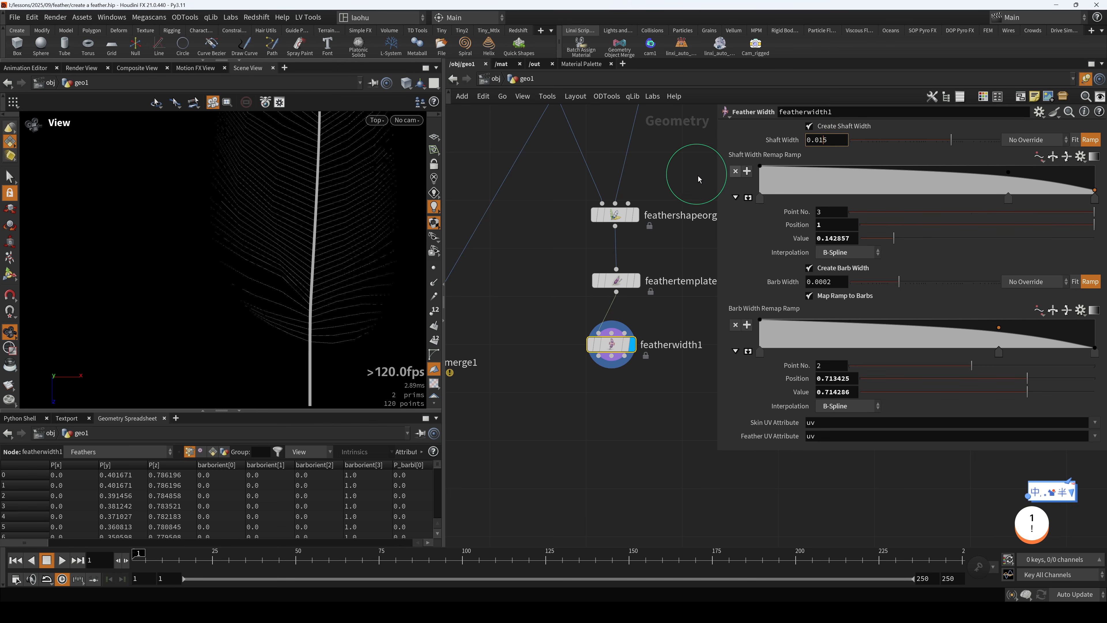
pyautogui.click(693, 175)
pyautogui.keyDown('alt'); pyautogui.scroll(-2, 339, 265); pyautogui.keyUp('alt')
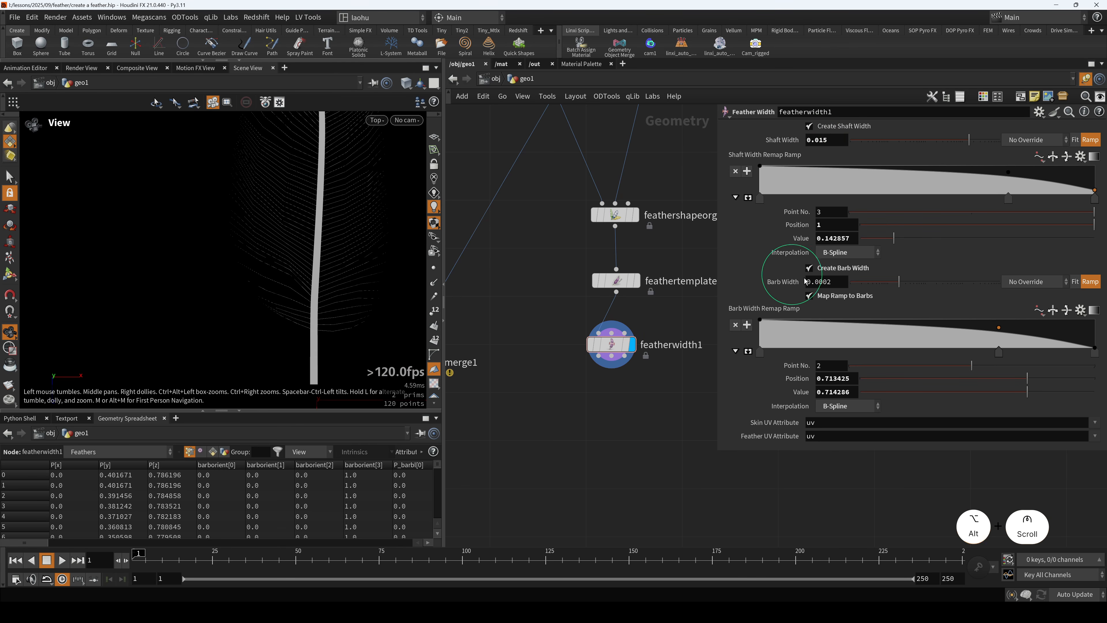
# - Set the Barb Width of the Feather Width node to 0.008 and check the thickened barbs along the whole feather
pyautogui.moveTo(824, 282); pyautogui.dragTo(829, 283)
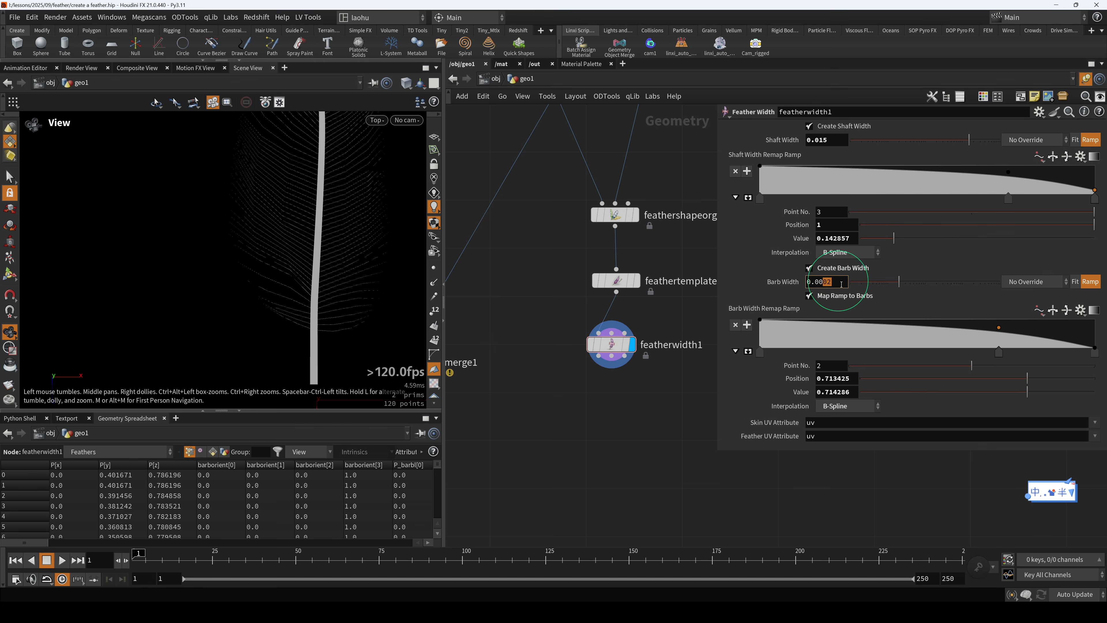
pyautogui.write('8')
pyautogui.scroll(5, 292, 219)
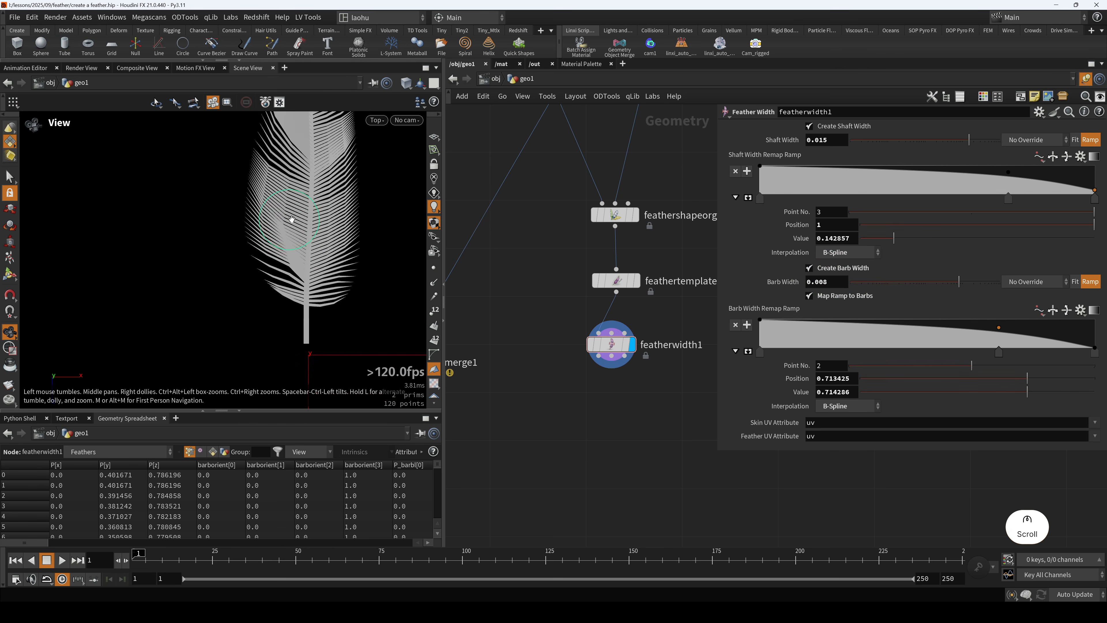
pyautogui.scroll(-2, 292, 219)
pyautogui.moveTo(292, 219); pyautogui.dragTo(282, 311)
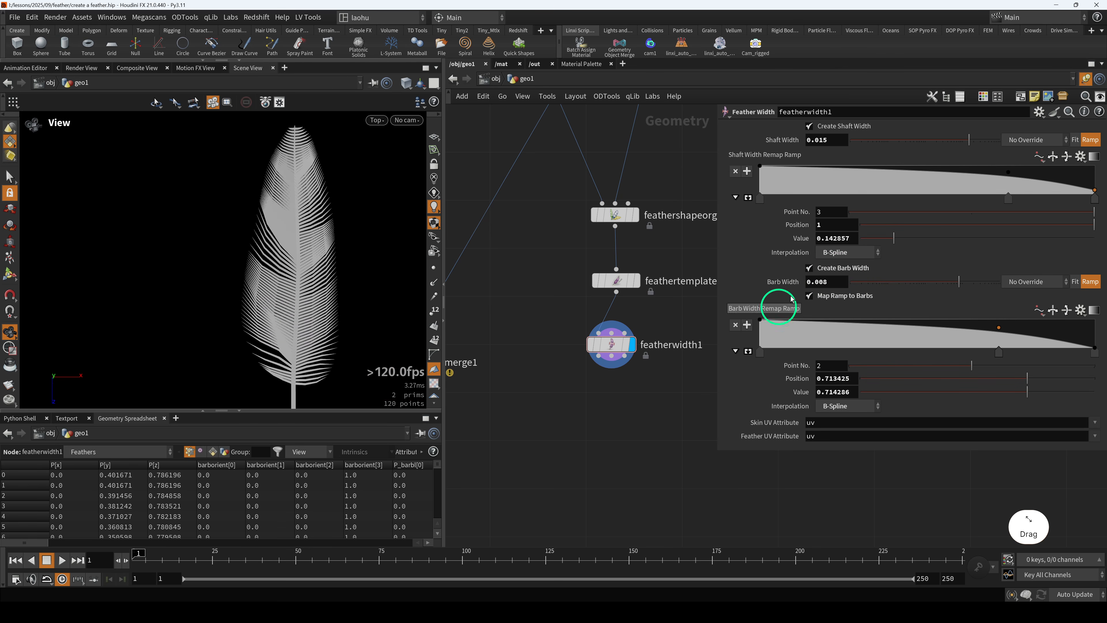
# - Set the Shaft Width of the Feather Width node to 0.013
pyautogui.click(825, 140)
pyautogui.write('3')
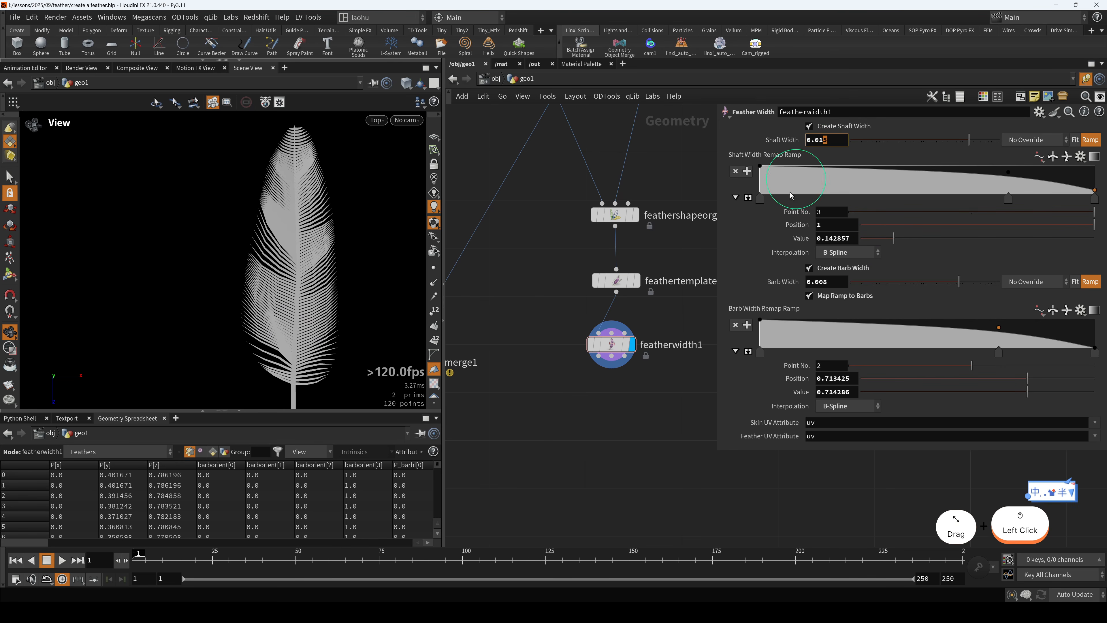
pyautogui.click(639, 437)
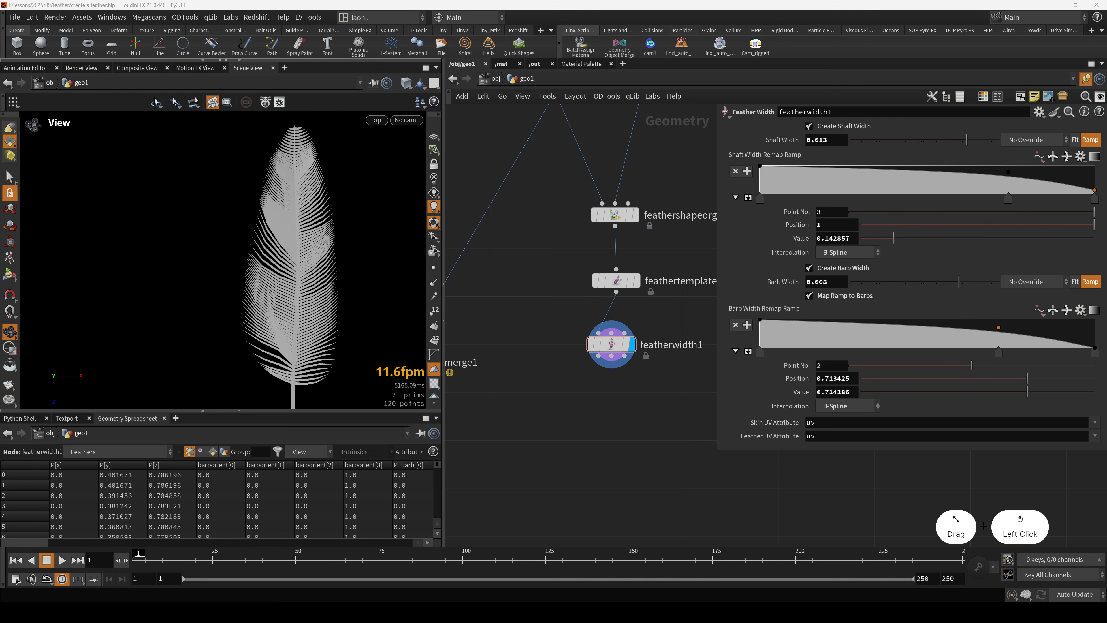
pyautogui.scroll(5, 305, 344)
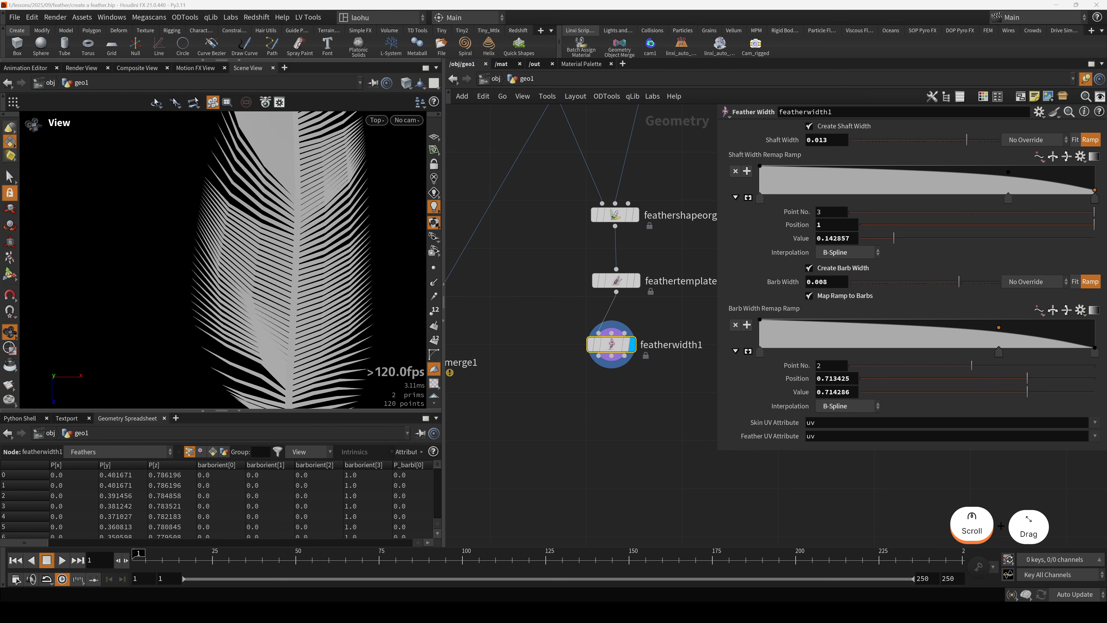
# - Set the Barb Density on the Feather Template from Shape node to 400 and check the feather's coverage
pyautogui.click(611, 344)
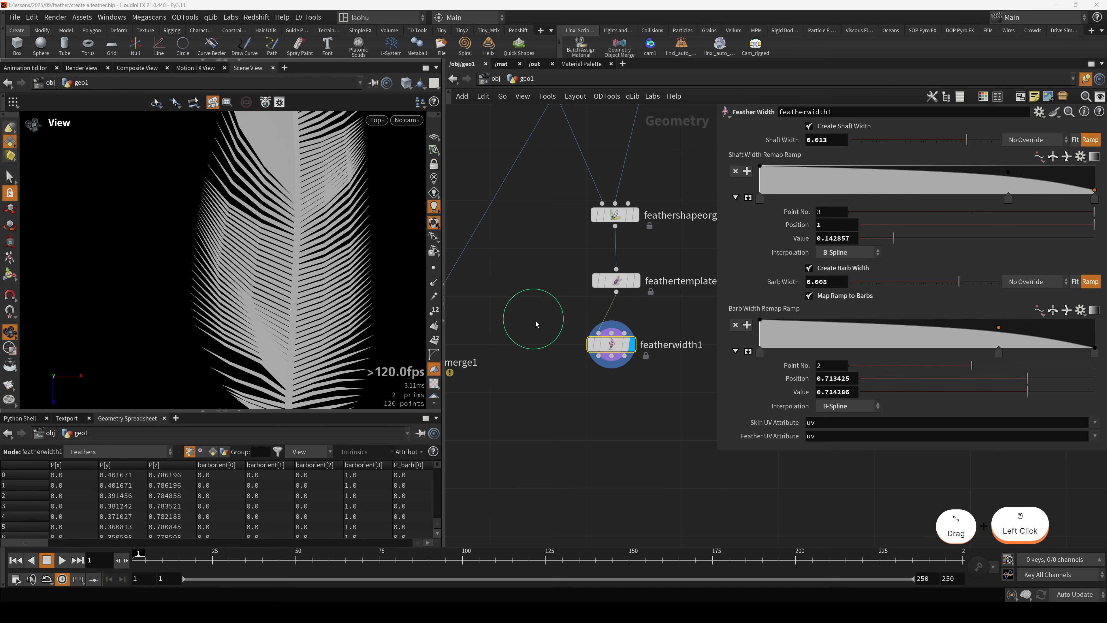
pyautogui.click(615, 281)
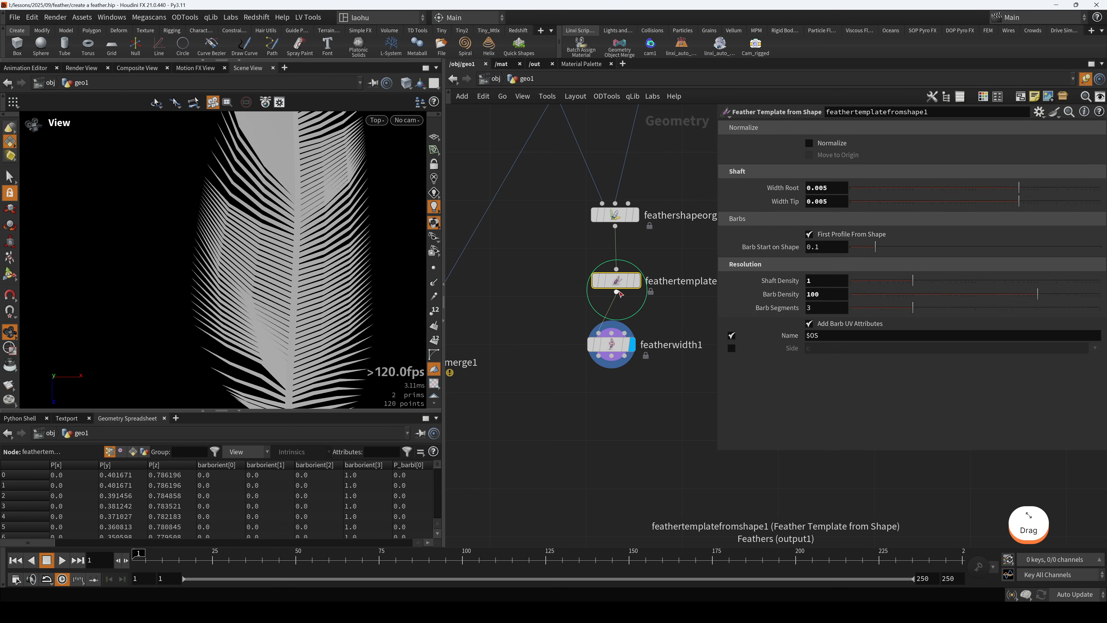
pyautogui.scroll(-2, 556, 298)
pyautogui.moveTo(557, 299); pyautogui.dragTo(505, 314, button='middle')
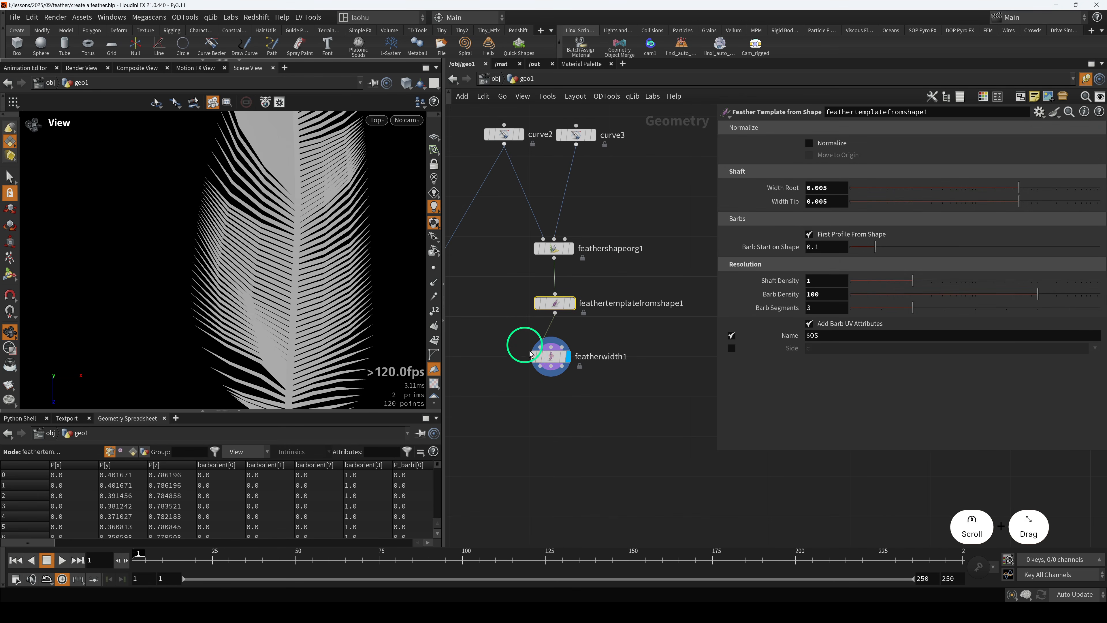
pyautogui.click(552, 356)
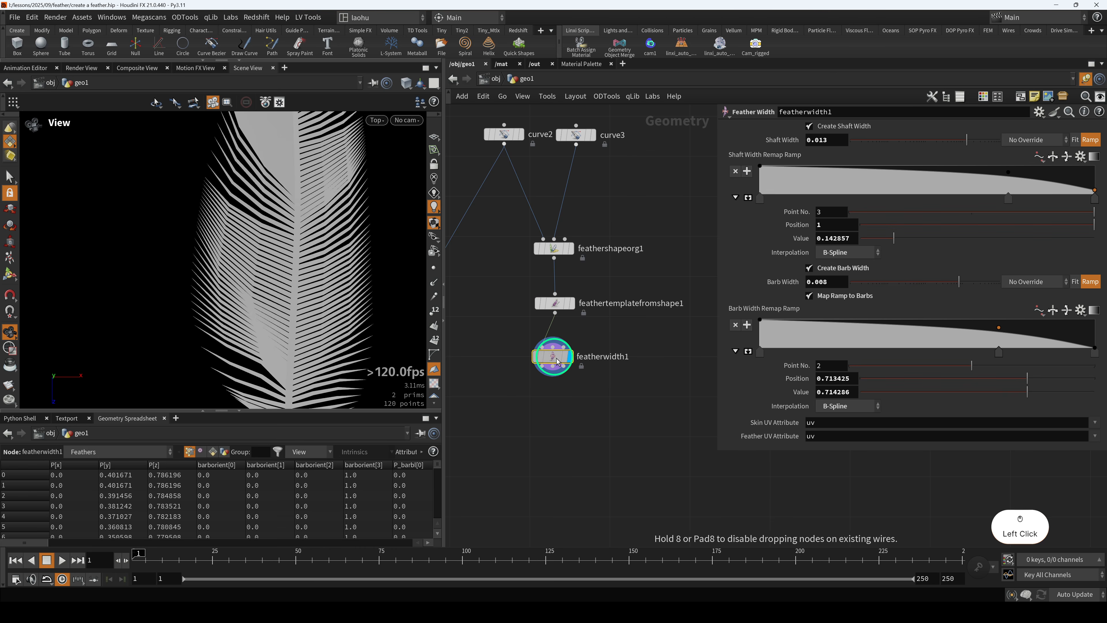
pyautogui.click(564, 311)
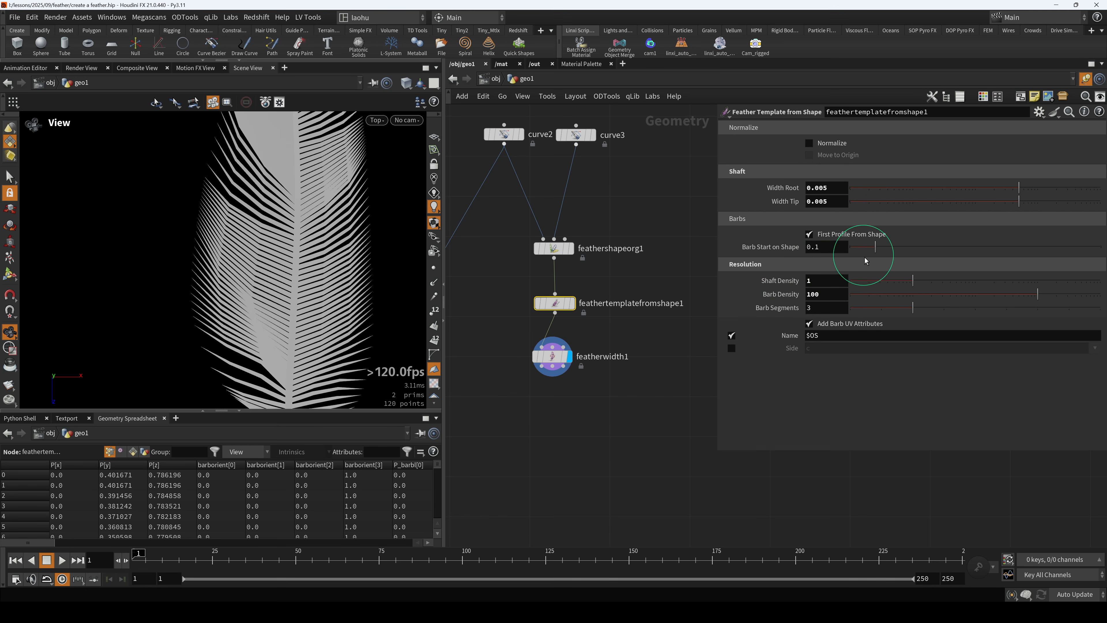
pyautogui.click(809, 295)
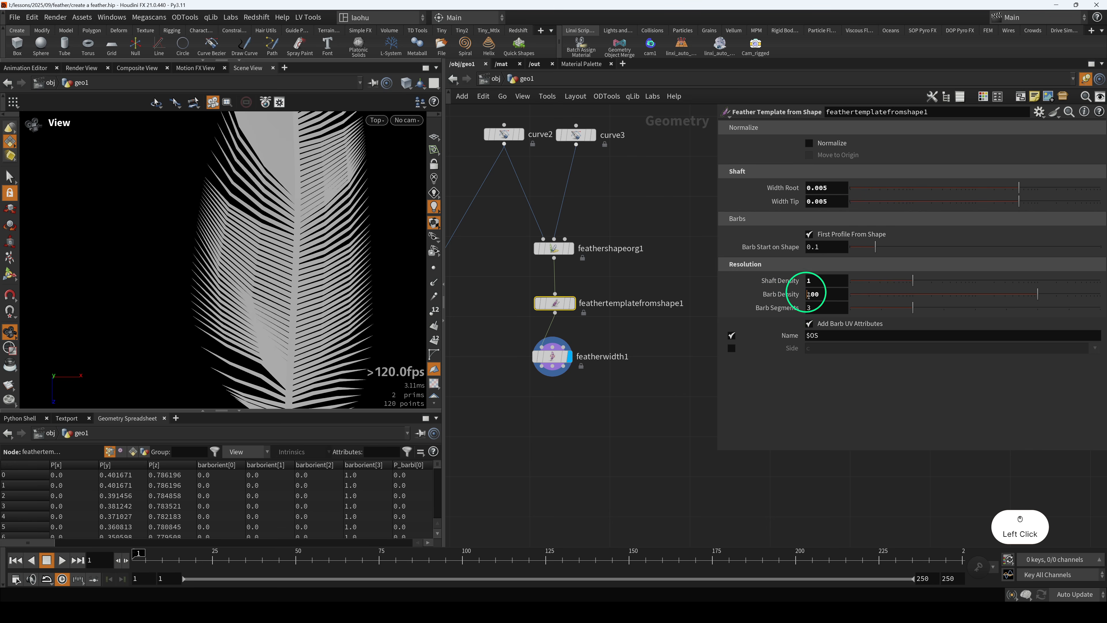
pyautogui.write('4')
pyautogui.press('Return')
pyautogui.click(667, 379)
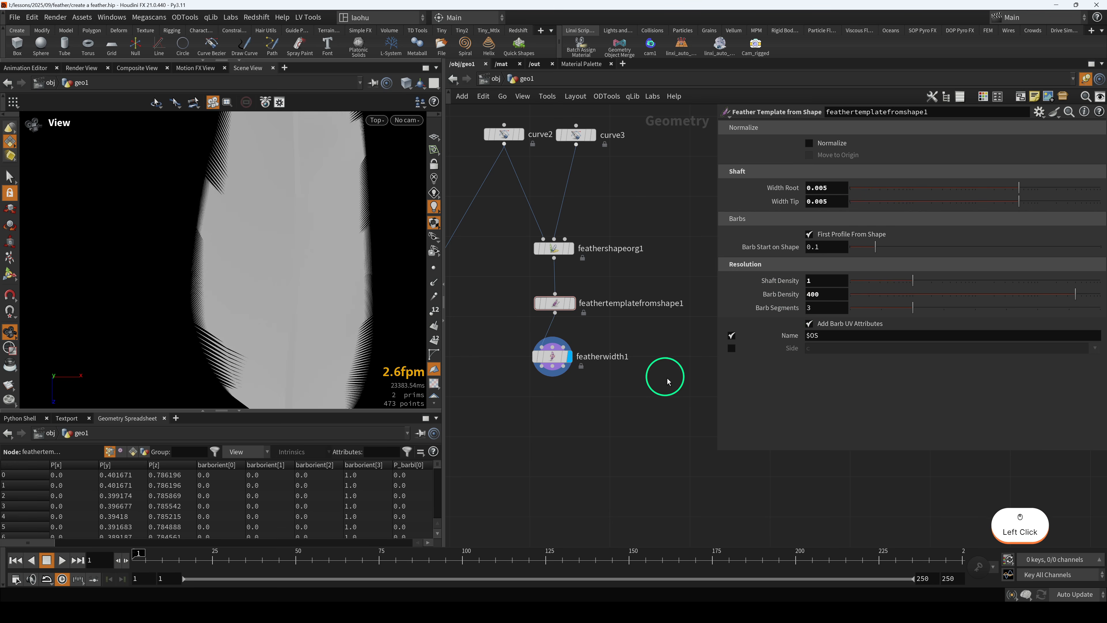
pyautogui.keyDown('alt'); pyautogui.scroll(-5, 257, 268); pyautogui.keyUp('alt')
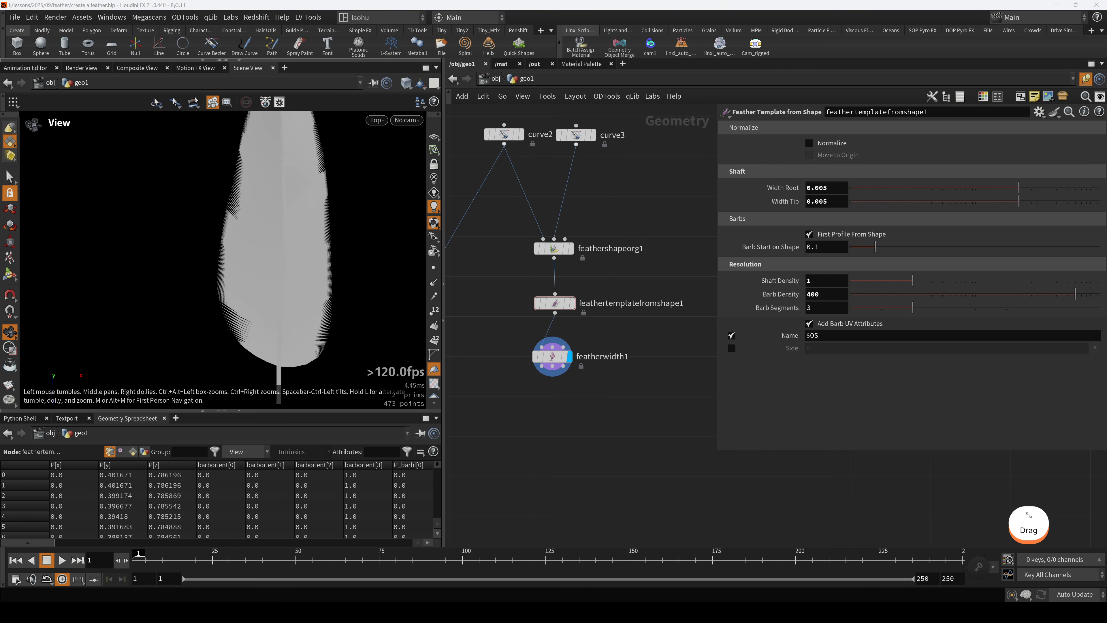
# - Return the Barb Density on the Feather Template from Shape node to 100
pyautogui.click(556, 356)
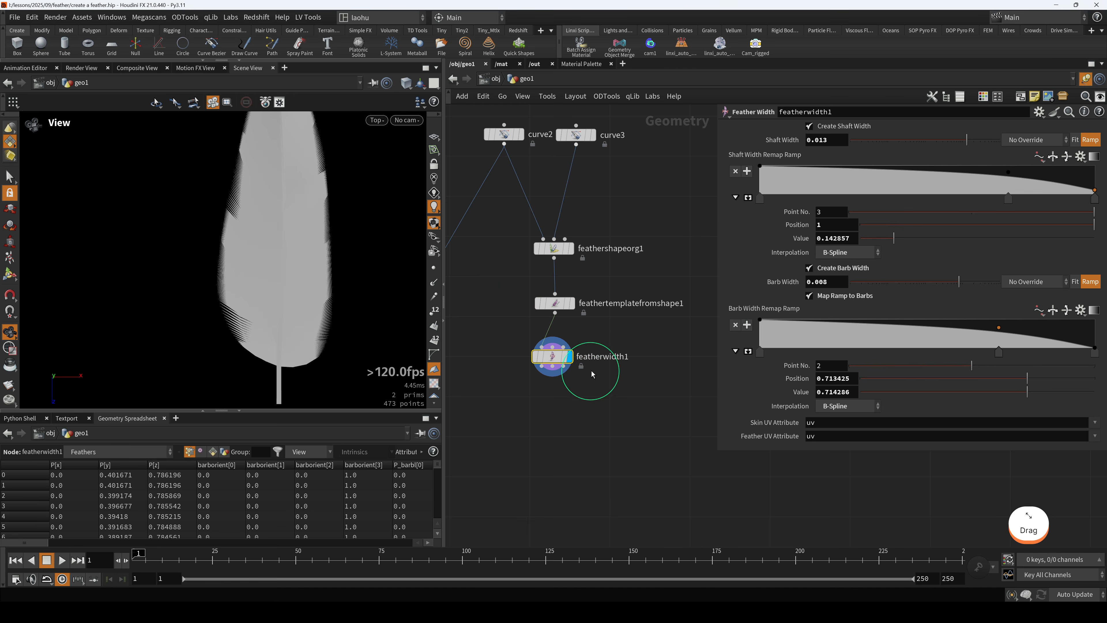
pyautogui.click(556, 304)
pyautogui.doubleClick(820, 295)
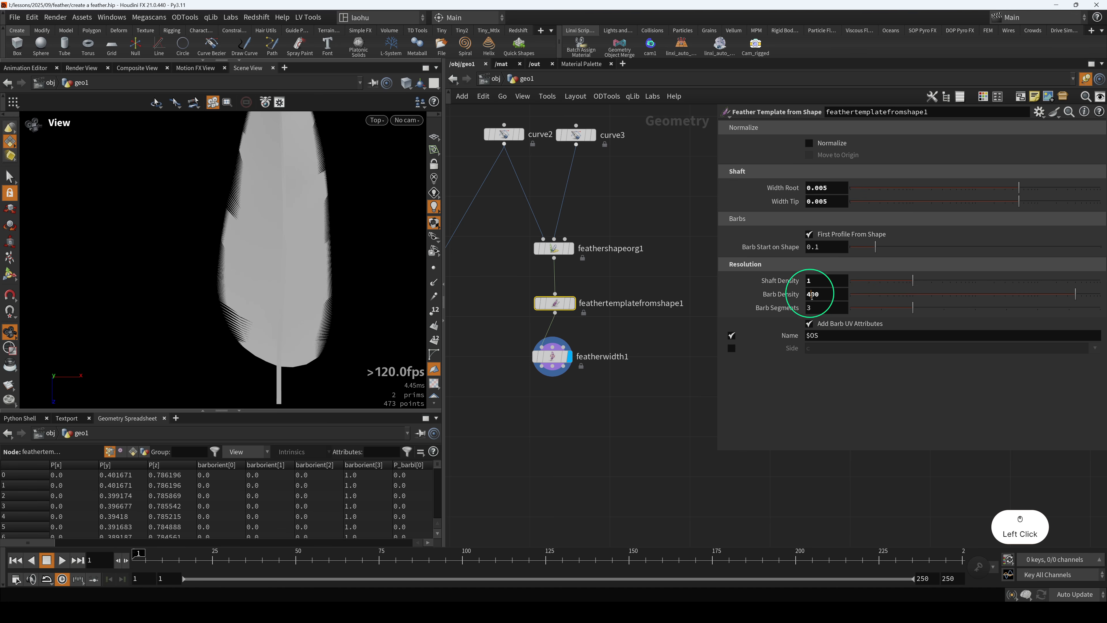
pyautogui.write('100')
pyautogui.click(678, 373)
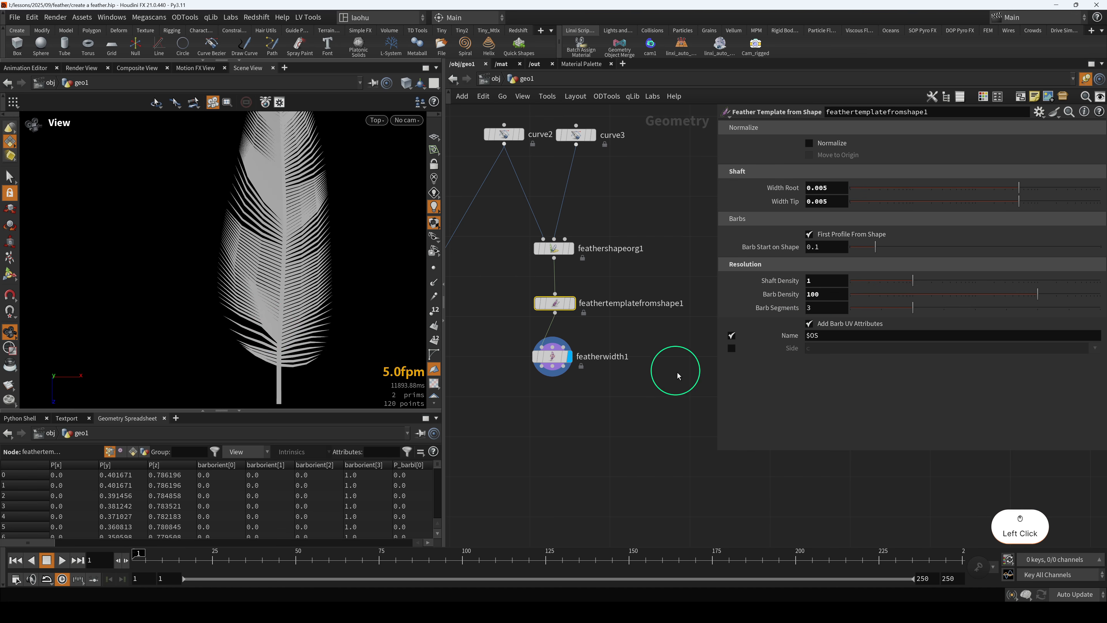
# - Smooth the barbs by setting Barb Segments to 8, and set Barb Density to 400 on the Feather Template from Shape node
pyautogui.scroll(8, 364, 355)
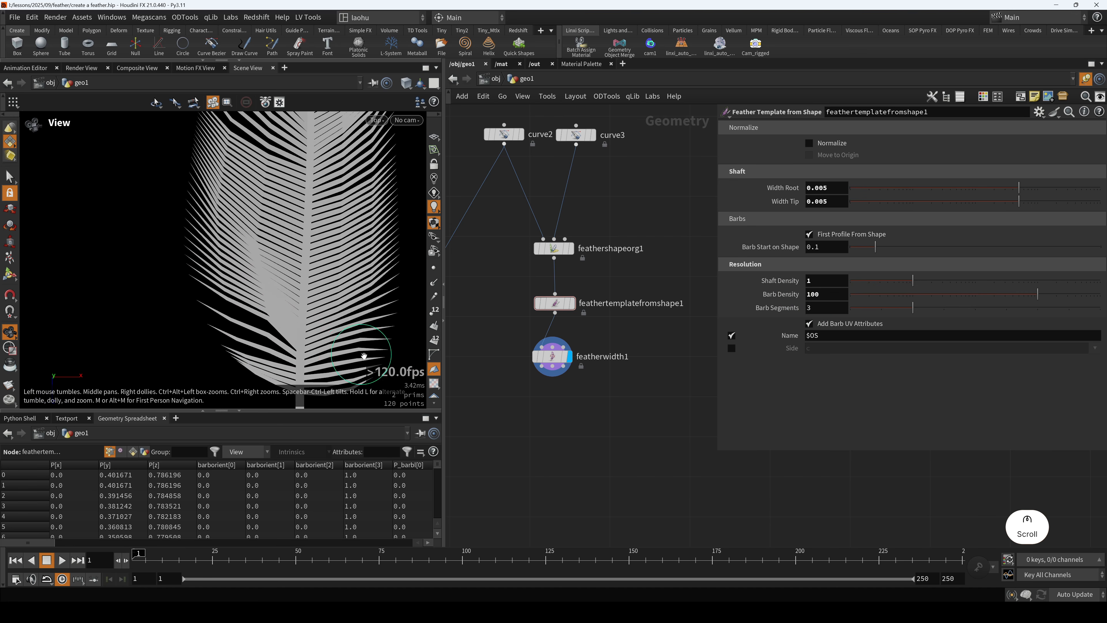
pyautogui.scroll(3, 359, 323)
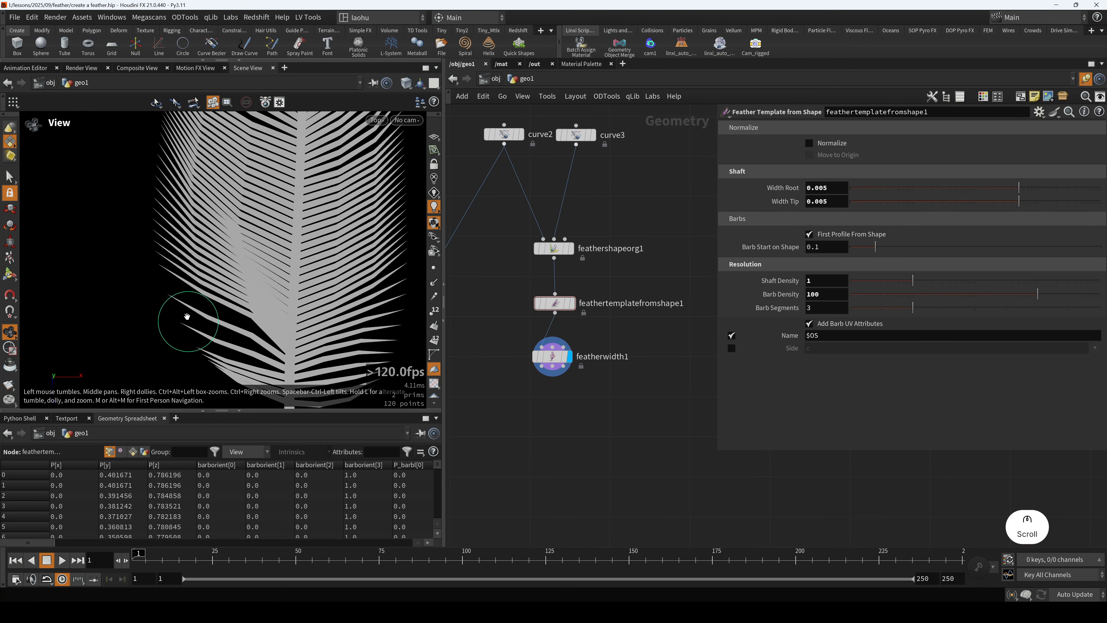
pyautogui.moveTo(502, 289); pyautogui.dragTo(581, 321)
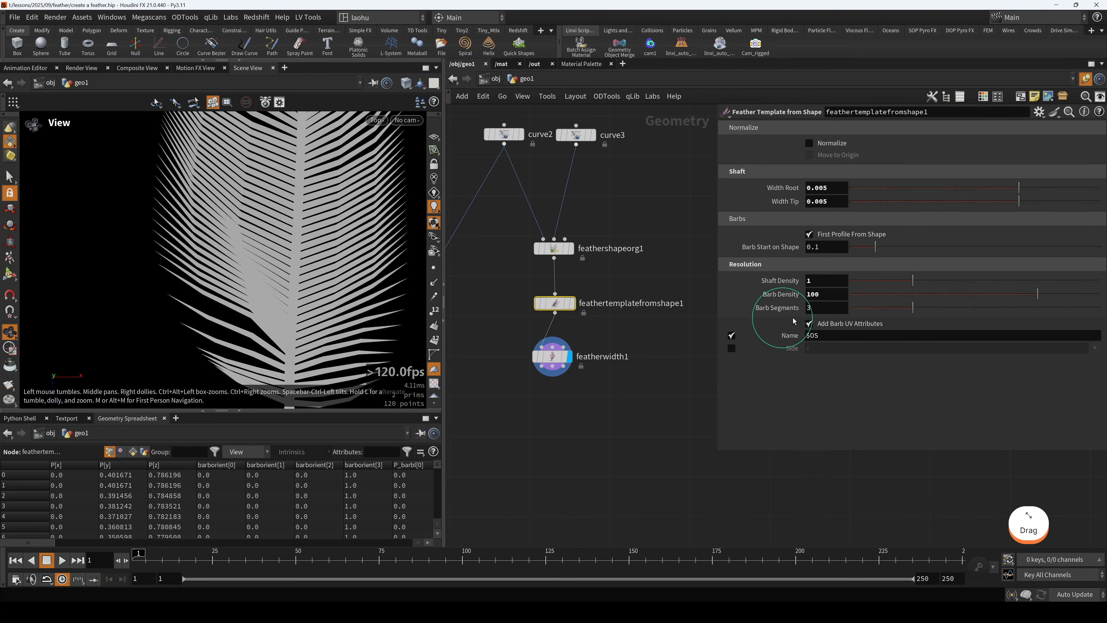
pyautogui.write('8')
pyautogui.press('Return')
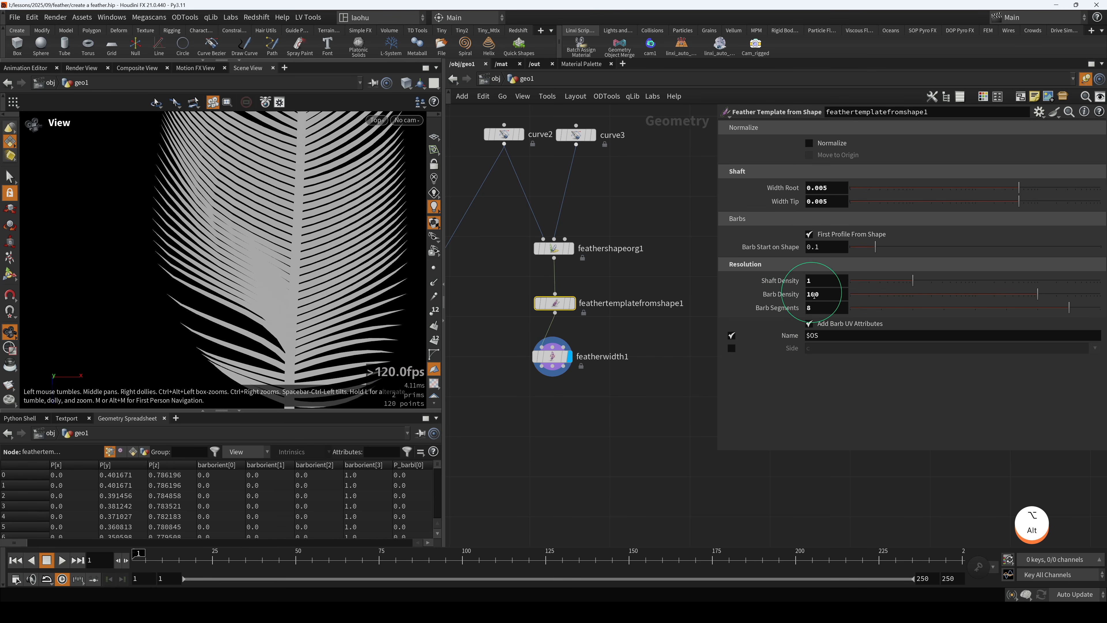
pyautogui.moveTo(815, 295); pyautogui.dragTo(806, 296)
pyautogui.click(654, 400)
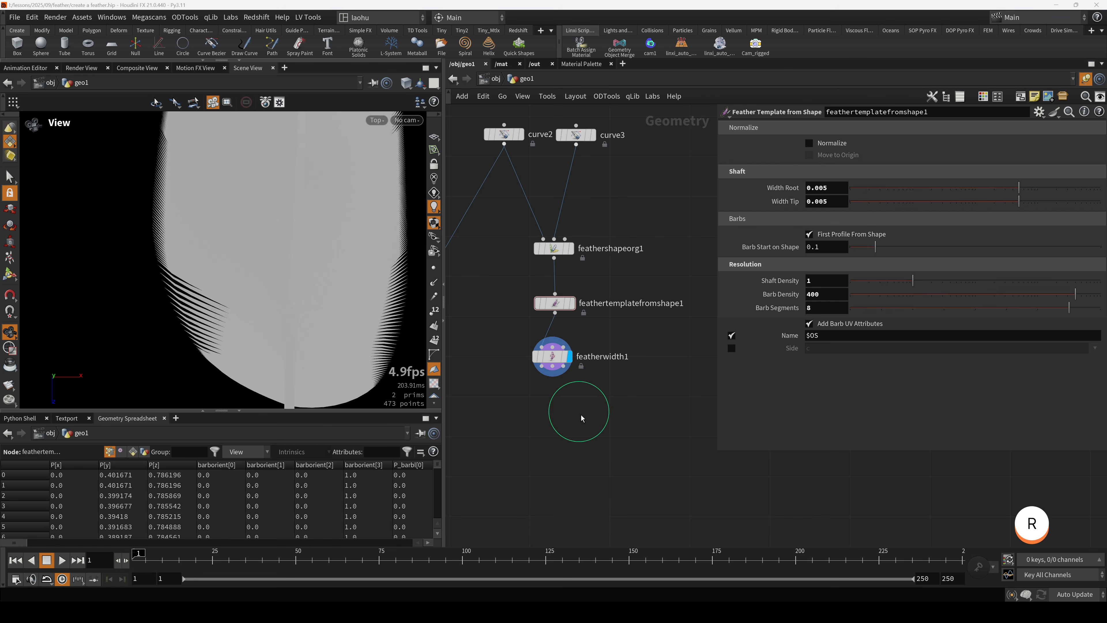
# - Add a Feather Clump node after featherwidth1 and display its result in the viewport
pyautogui.click(553, 371)
pyautogui.press('Tab')
pyautogui.write('fa')
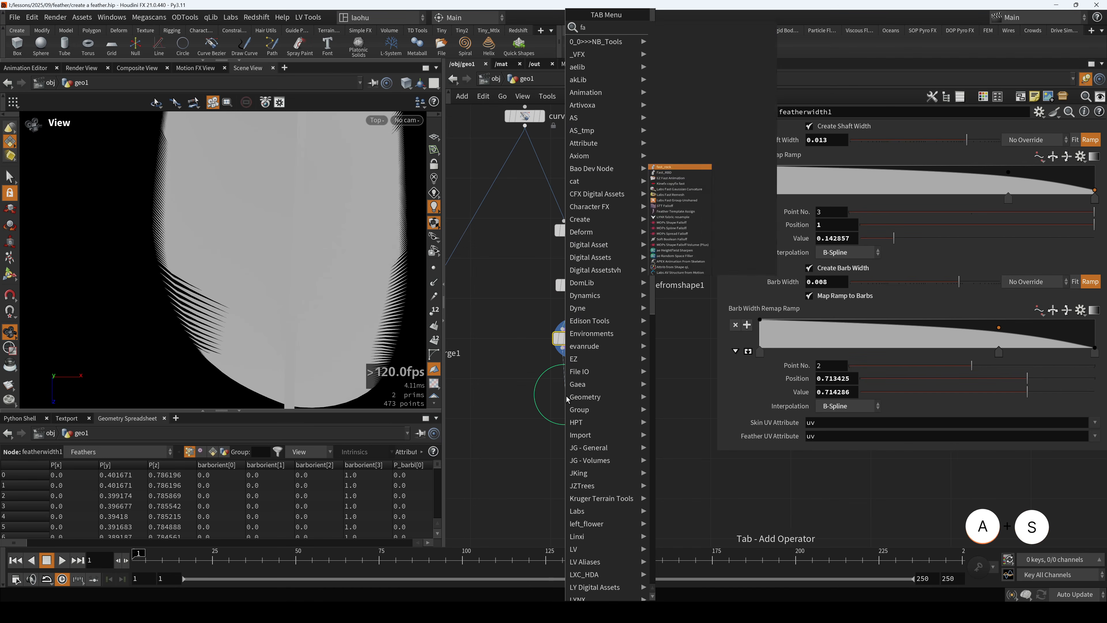
pyautogui.press('BackSpace')
pyautogui.write('e')
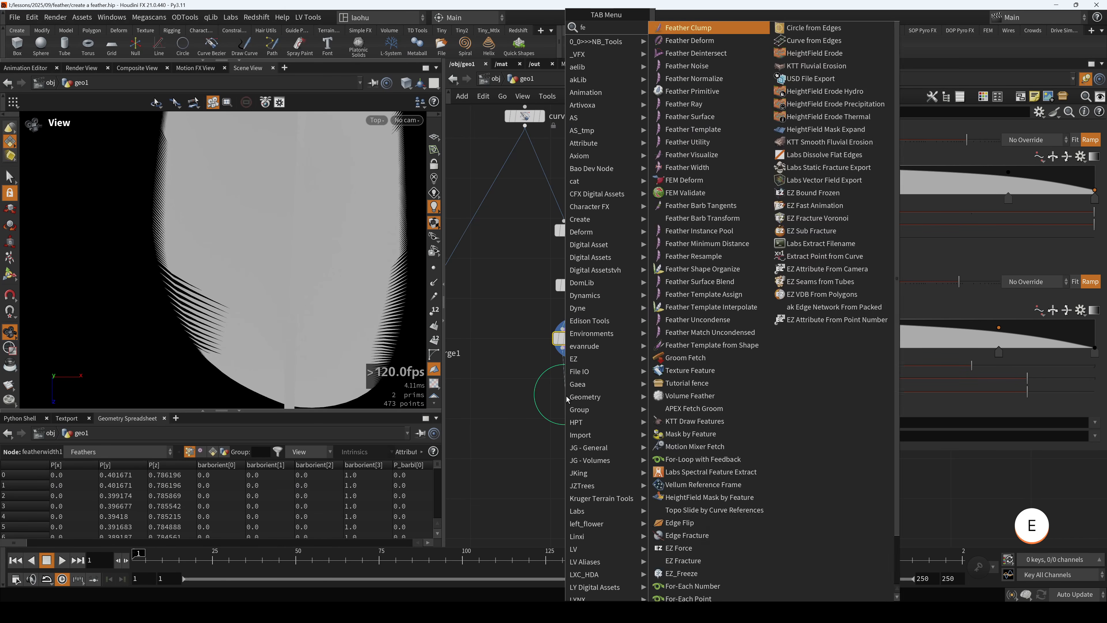
pyautogui.write('hc')
pyautogui.press('Return')
pyautogui.press('Return')
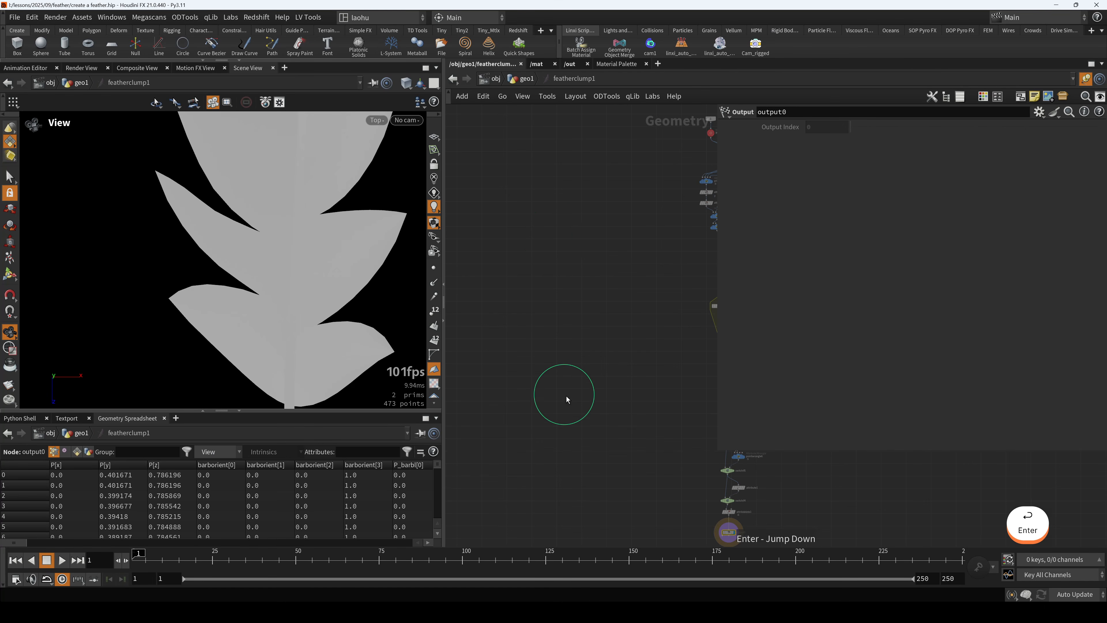
pyautogui.press('u')
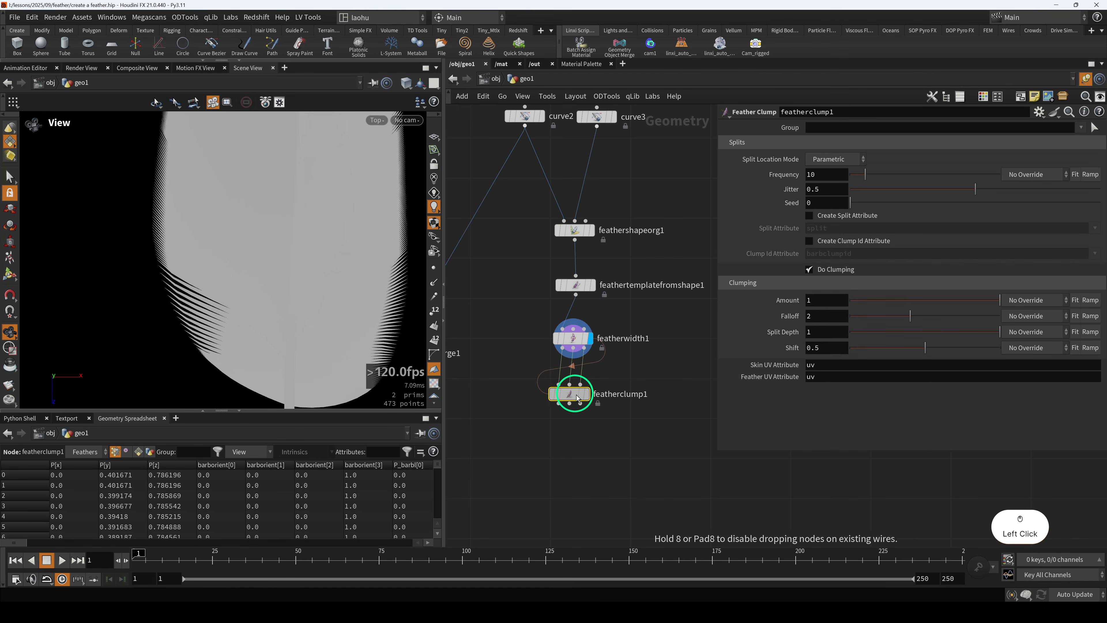
pyautogui.press('r')
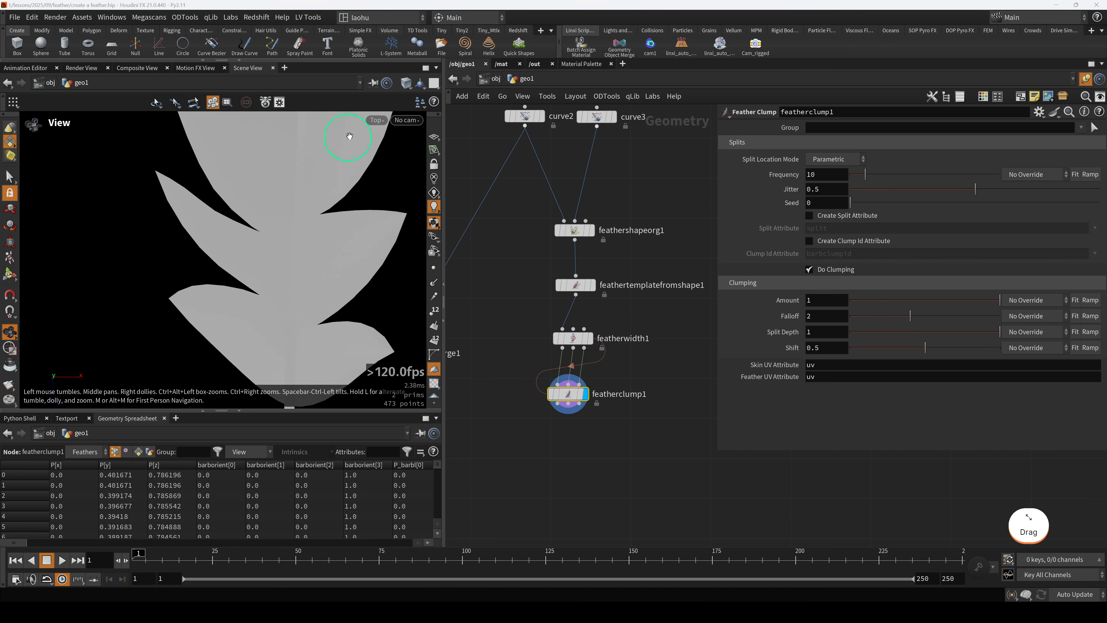
# - Bring up the feather reference photo for comparison and align the Feather Clump node beneath featherwidth1
pyautogui.hotkey('ctrl', 'z')
pyautogui.moveTo(187, 383); pyautogui.dragTo(66, 416, button='right')
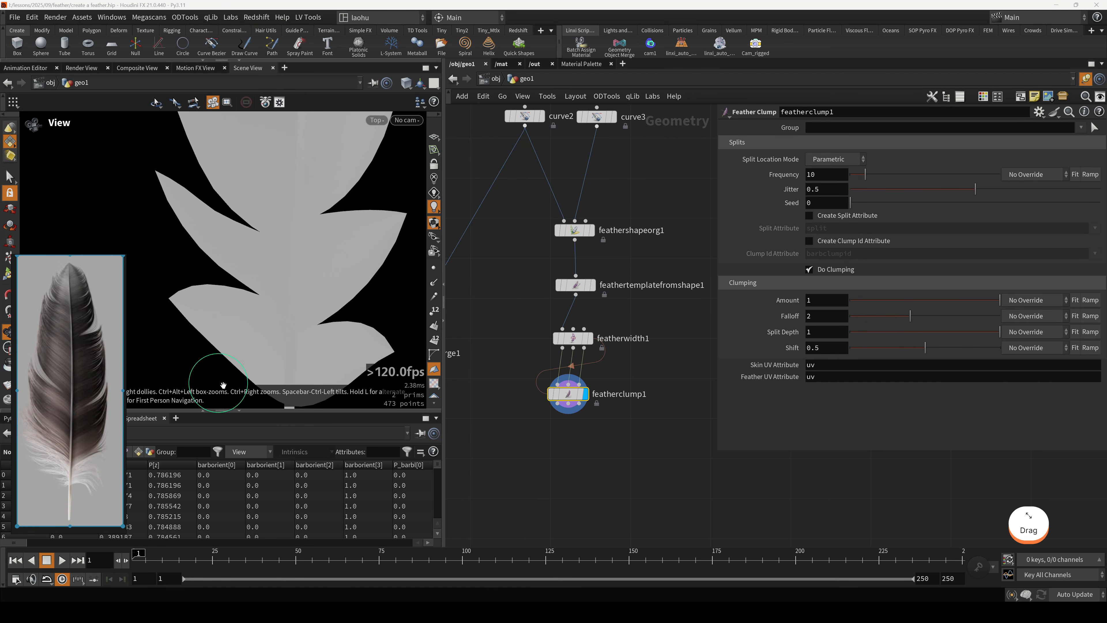
pyautogui.moveTo(575, 401); pyautogui.dragTo(580, 396)
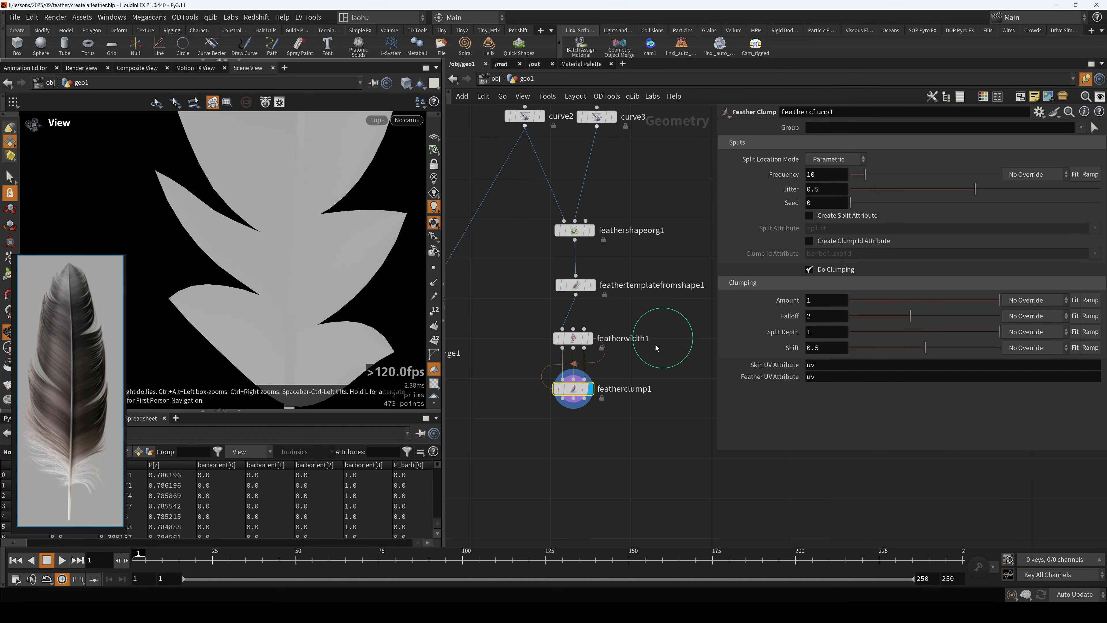
# - Set the Feather Clump node's Frequency to about 71.7, Amount to about 0.603, Falloff to about 2.823 and Split Depth to about 0.886
pyautogui.moveTo(513, 383); pyautogui.dragTo(628, 415)
pyautogui.moveTo(870, 174); pyautogui.dragTo(947, 174)
pyautogui.scroll(-8, 284, 301)
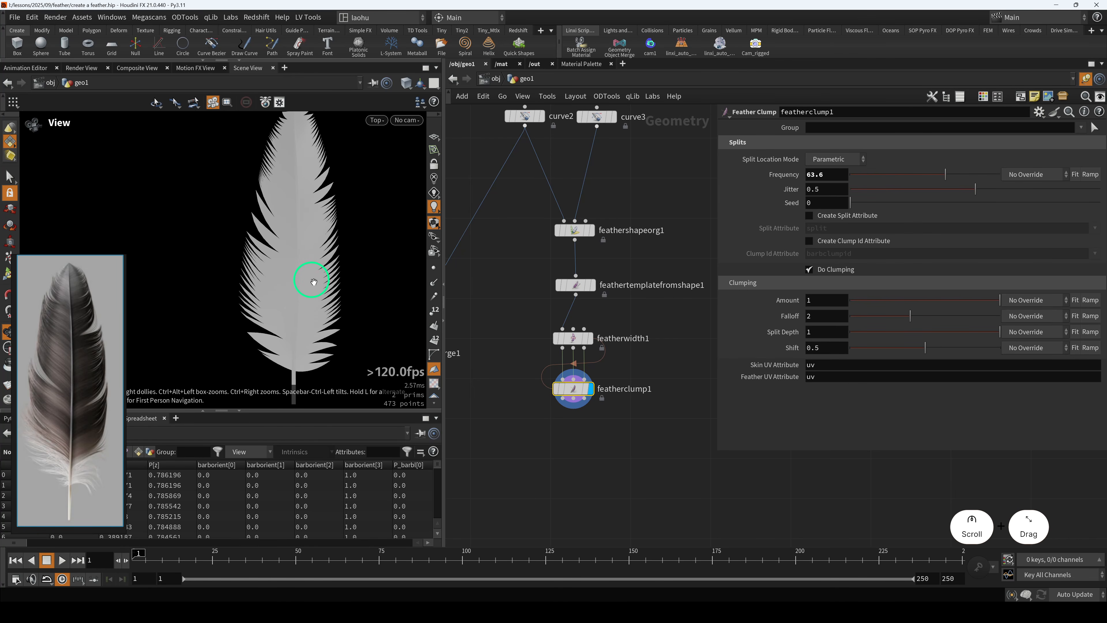
pyautogui.moveTo(946, 175); pyautogui.dragTo(958, 176)
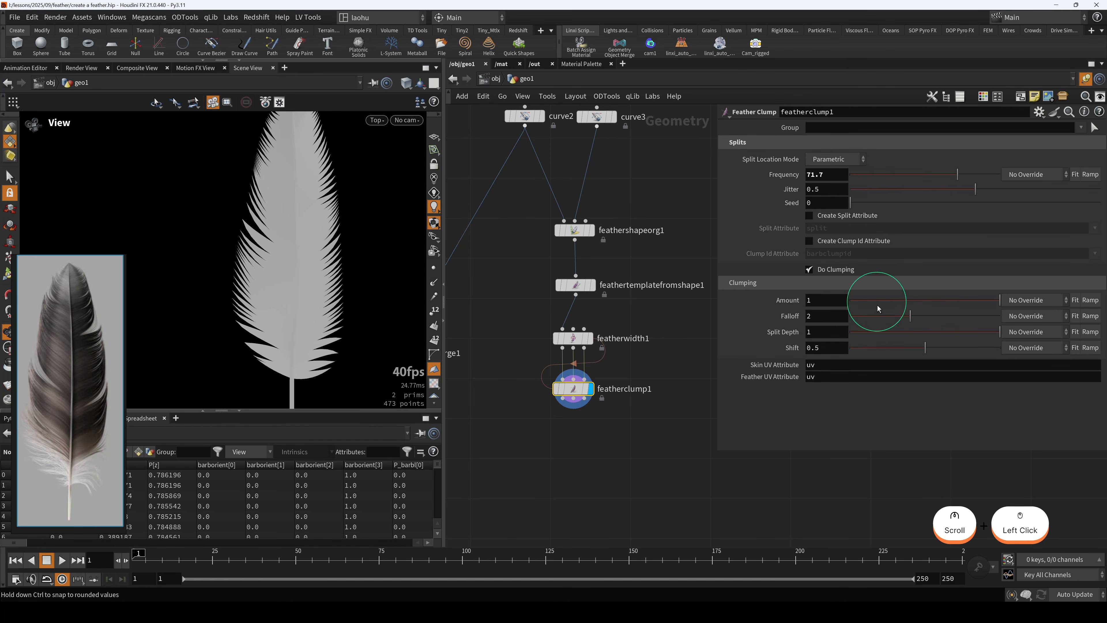
pyautogui.moveTo(926, 301); pyautogui.dragTo(984, 340)
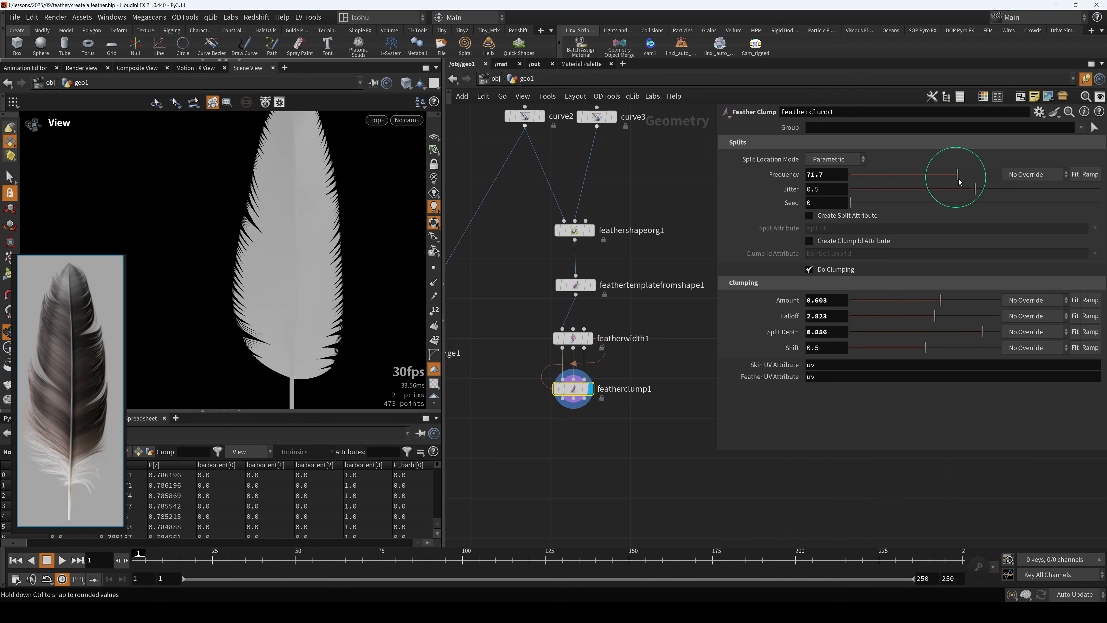
# - Set the featherclump1 node's Frequency to 82.5, Amount to 0.47 and Falloff to 2.553
pyautogui.click(973, 176)
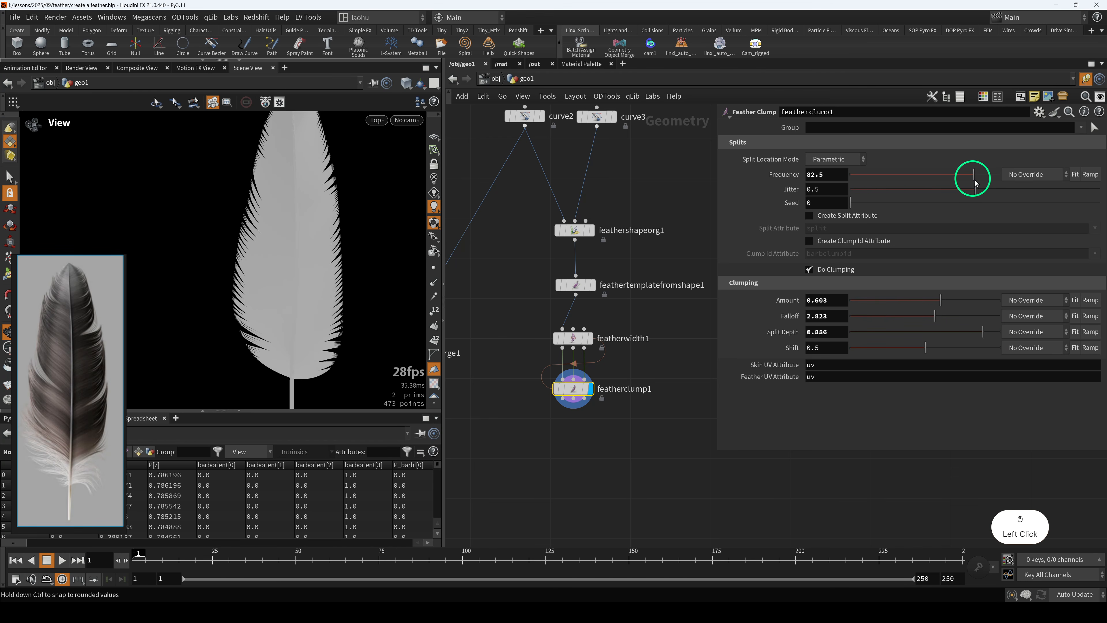
pyautogui.click(910, 351)
pyautogui.moveTo(947, 304); pyautogui.dragTo(926, 326)
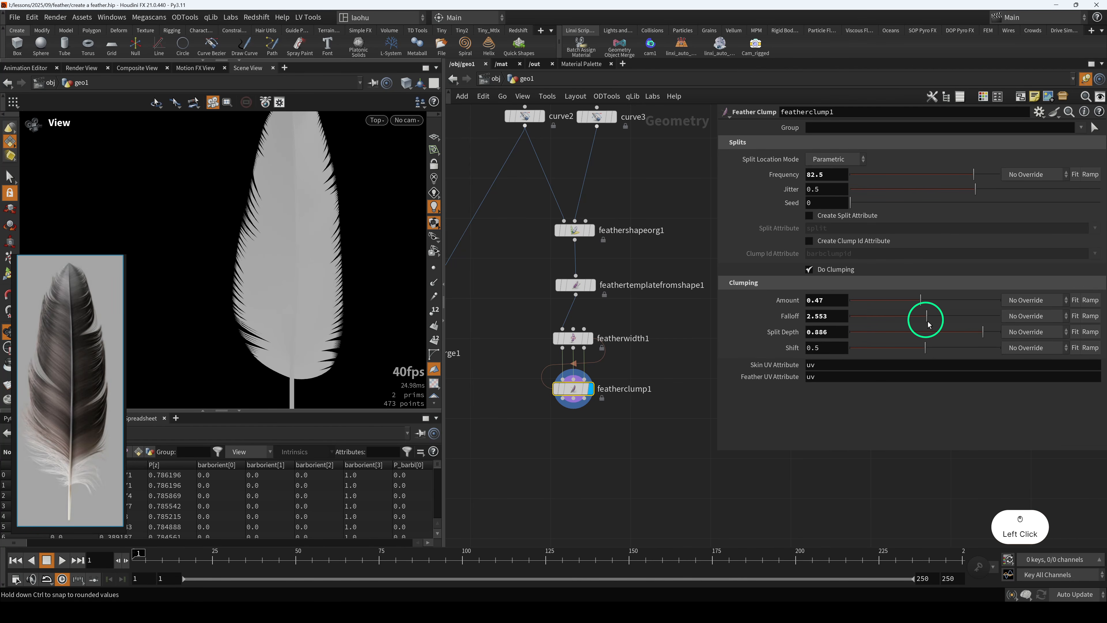
# - Add a second Feather Clump node, wire all of featherclump1's outputs into it, and display its result in the viewport
pyautogui.click(564, 455)
pyautogui.moveTo(598, 432); pyautogui.dragTo(606, 408, button='middle')
pyautogui.press('Tab')
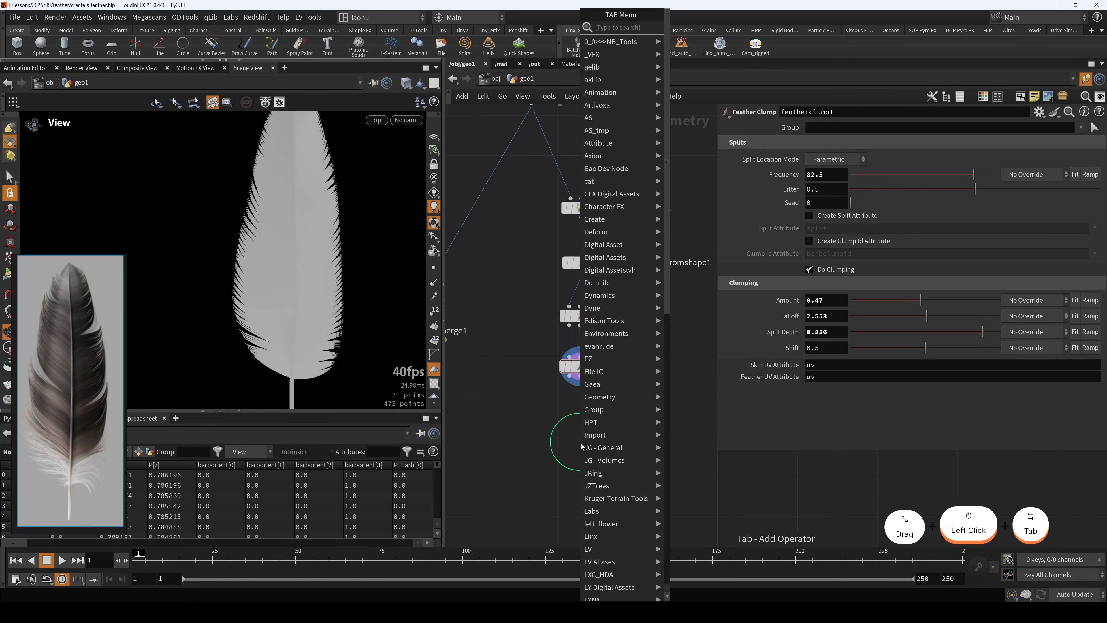
pyautogui.write('feath')
pyautogui.press('Return')
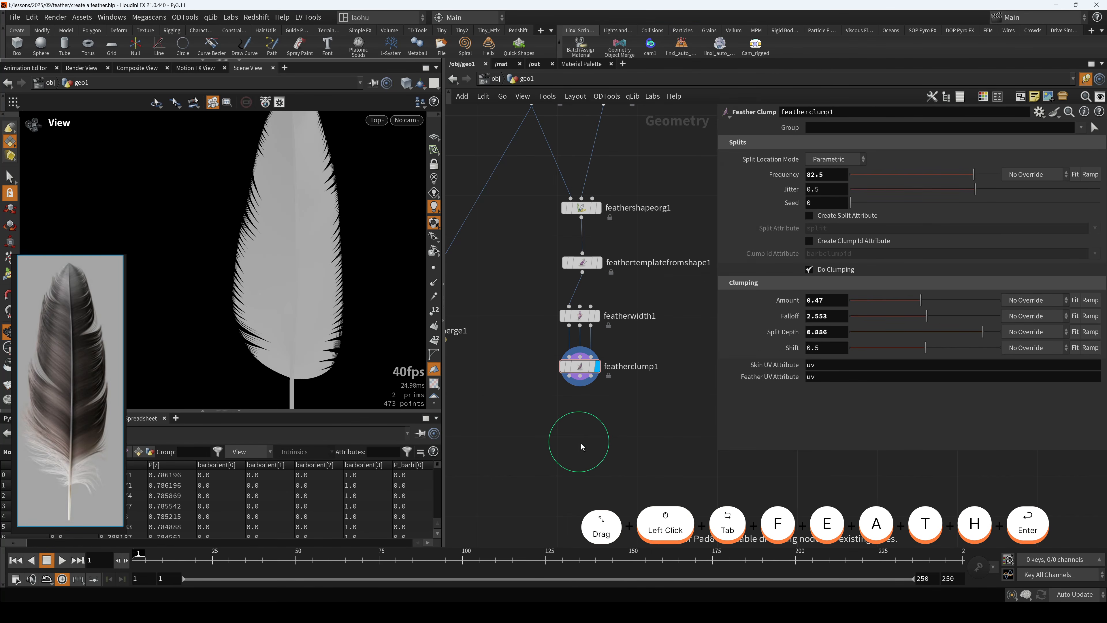
pyautogui.click(582, 443)
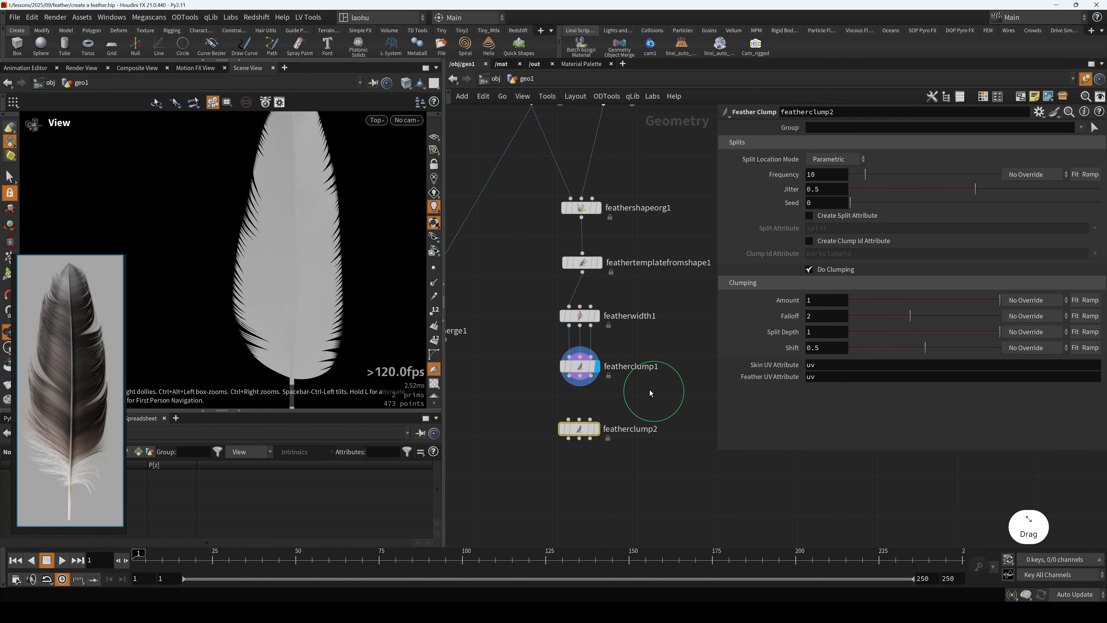
pyautogui.press('j')
pyautogui.moveTo(576, 376); pyautogui.dragTo(582, 418)
pyautogui.press('r')
# - Set the second Feather Clump's Frequency to 13.1, Amount to about 0.241, Falloff to about 2.303 and Split Depth to about 0.842
pyautogui.moveTo(865, 174); pyautogui.dragTo(883, 176)
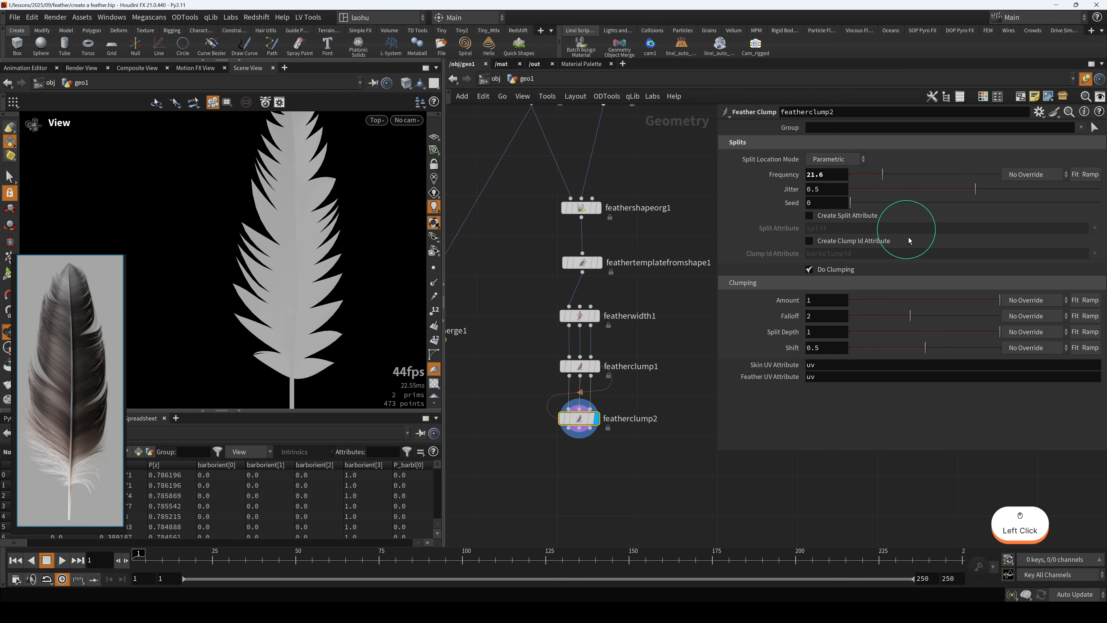
pyautogui.moveTo(971, 300); pyautogui.dragTo(911, 314)
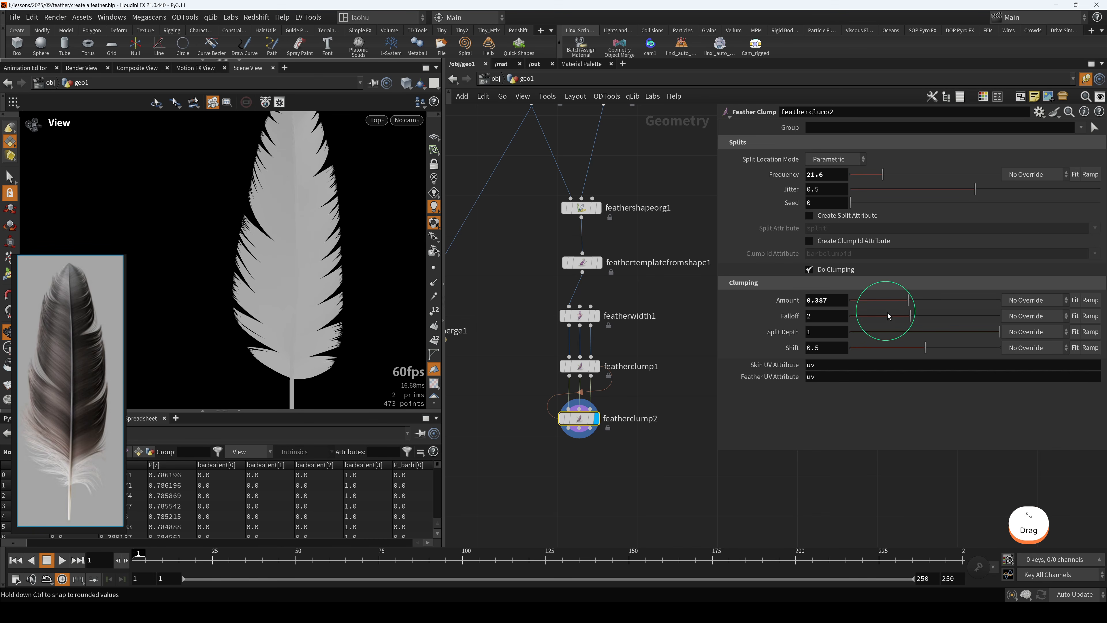
pyautogui.moveTo(884, 175); pyautogui.dragTo(870, 181)
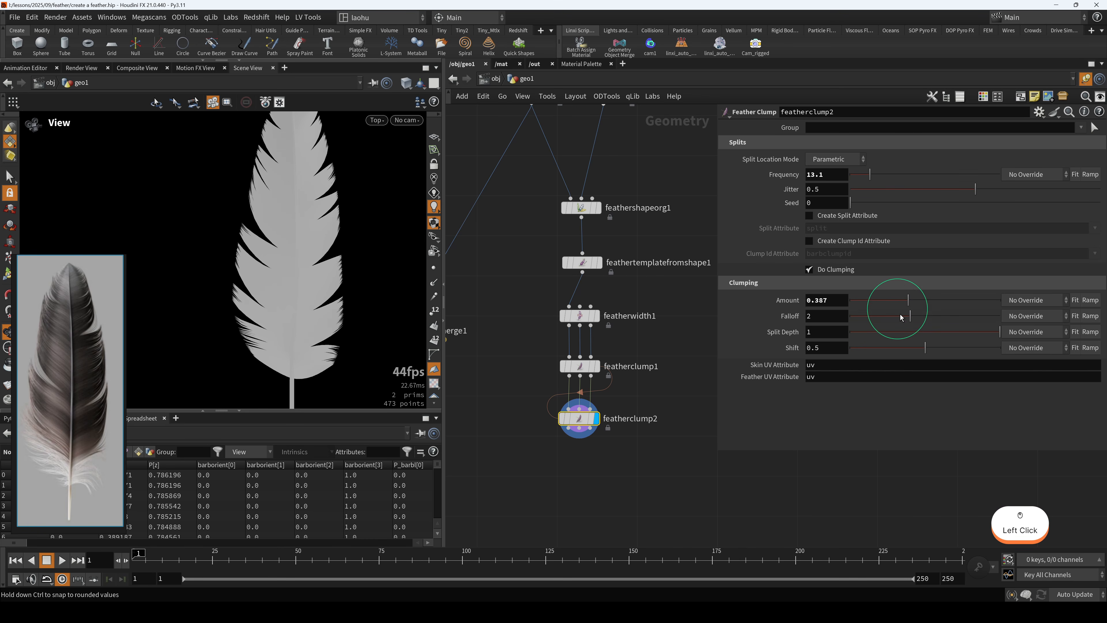
pyautogui.moveTo(901, 314)
pyautogui.mouseDown()
pyautogui.moveTo(885, 315)
pyautogui.moveTo(941, 323)
pyautogui.moveTo(910, 303)
pyautogui.moveTo(888, 308)
pyautogui.mouseUp()
pyautogui.moveTo(953, 333); pyautogui.dragTo(920, 320)
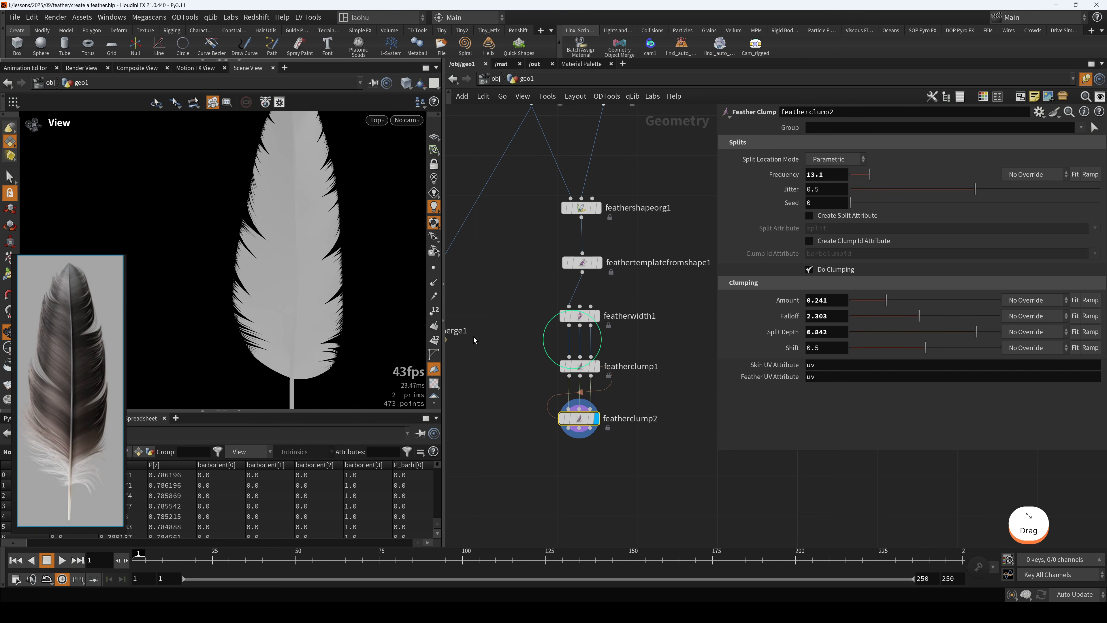
# - Set featherclump2's Falloff to about 1.676 and Seed to about 0.63, and save the scene
pyautogui.scroll(-4, 288, 299)
pyautogui.scroll(2, 312, 293)
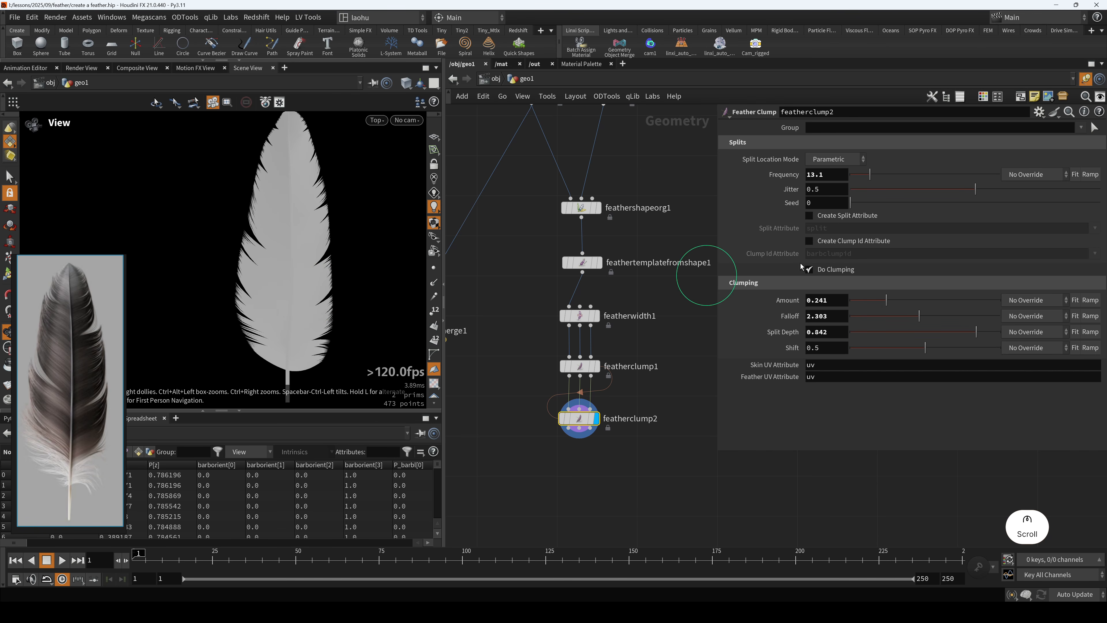
pyautogui.moveTo(911, 317); pyautogui.dragTo(903, 321)
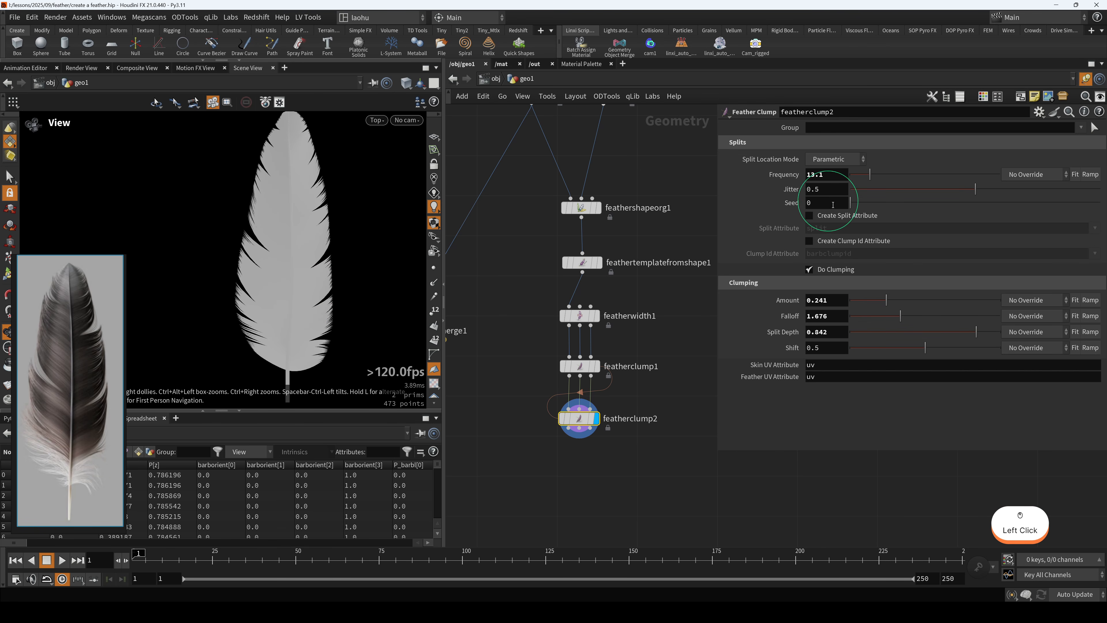
pyautogui.moveTo(858, 201); pyautogui.dragTo(868, 208)
pyautogui.click(623, 463)
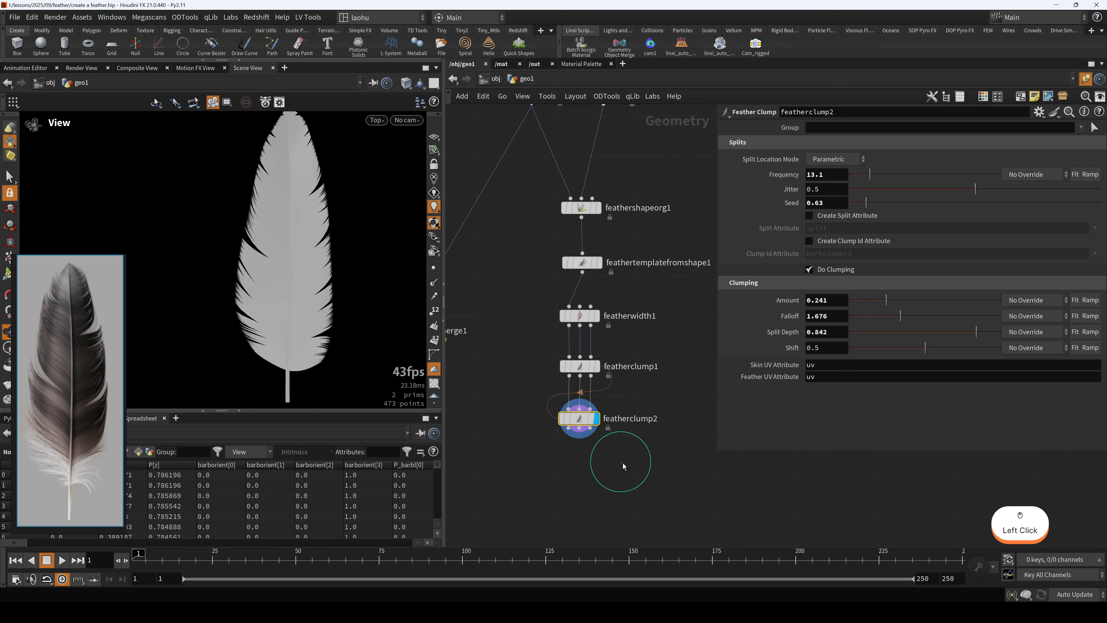
pyautogui.hotkey('ctrl', 's')
# - Move the feather reference photo up beside the viewport feather and space the featherclump2 node below featherclump1
pyautogui.moveTo(616, 443); pyautogui.dragTo(622, 404)
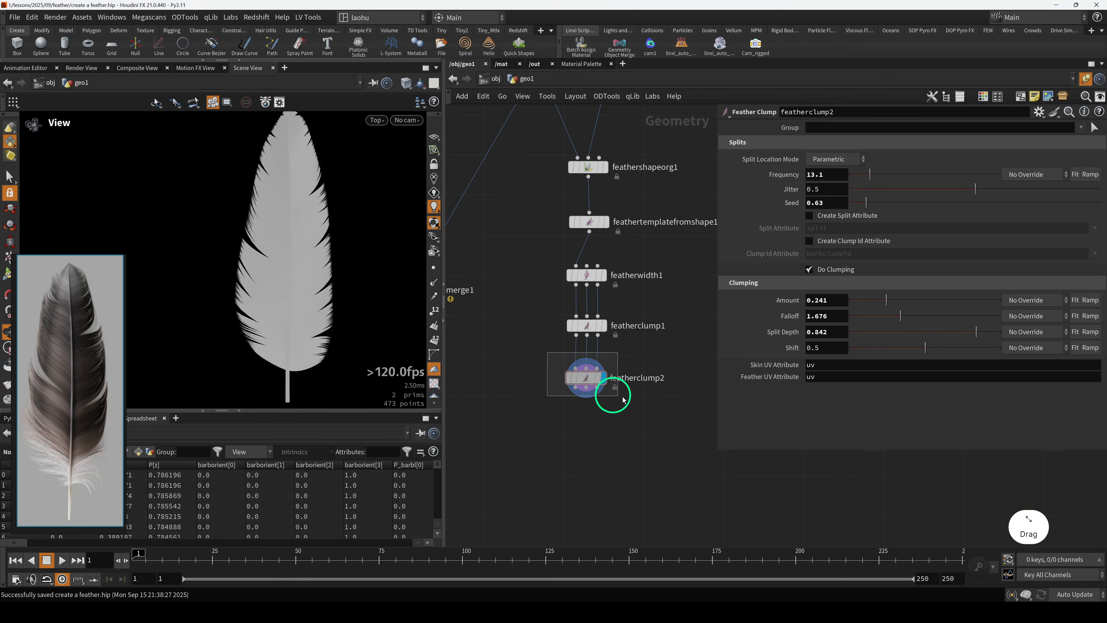
pyautogui.moveTo(606, 378); pyautogui.dragTo(605, 369)
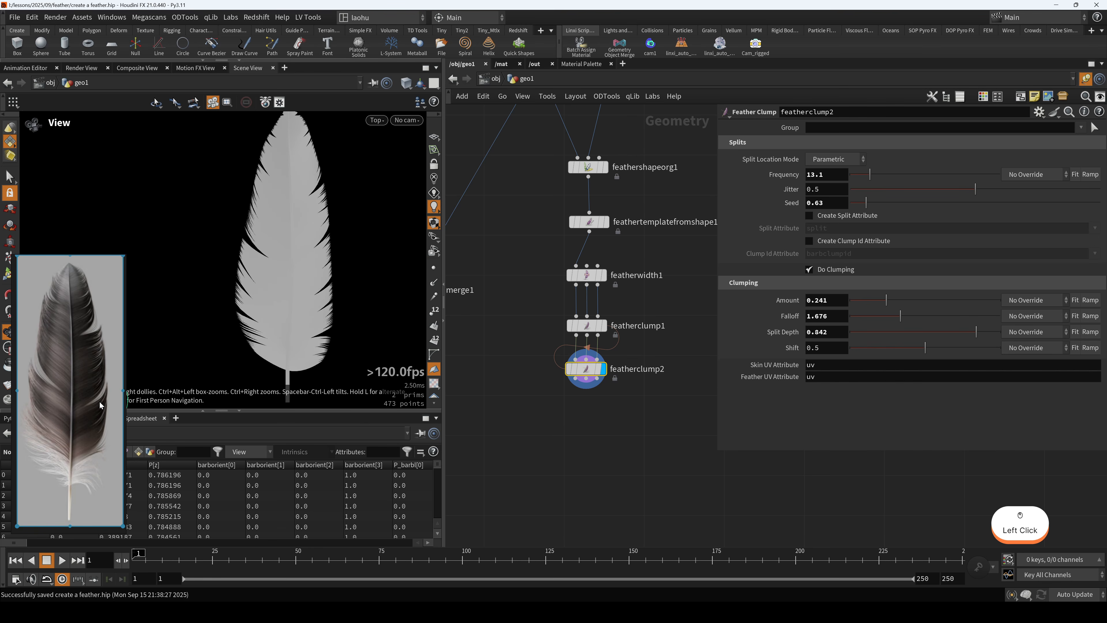
pyautogui.scroll(3, 74, 386)
pyautogui.scroll(-3, 73, 384)
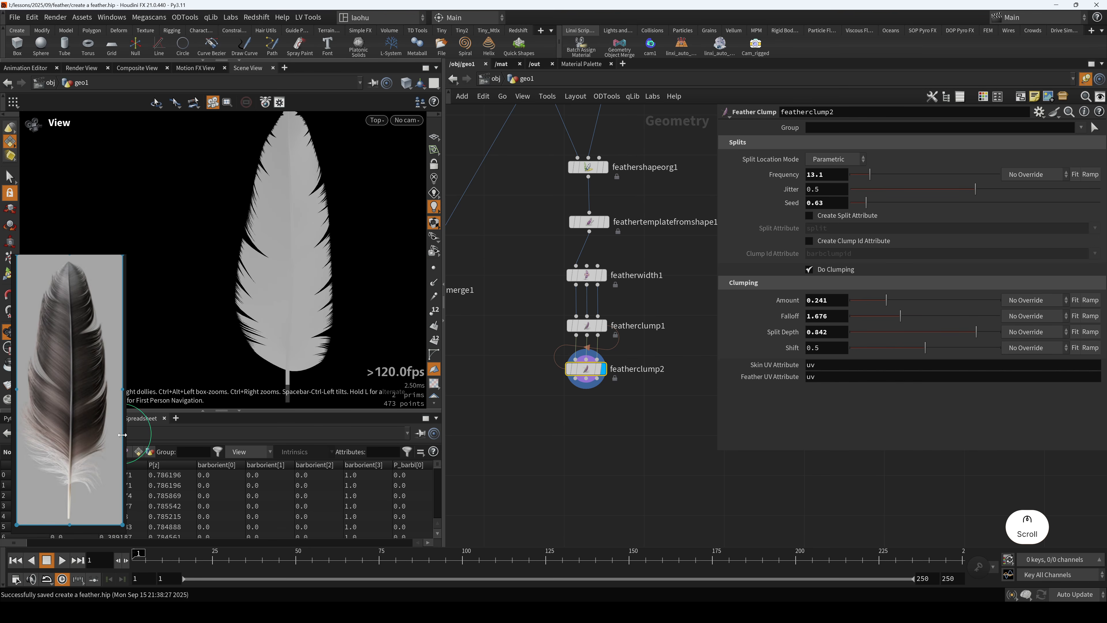
pyautogui.moveTo(122, 435); pyautogui.dragTo(124, 402)
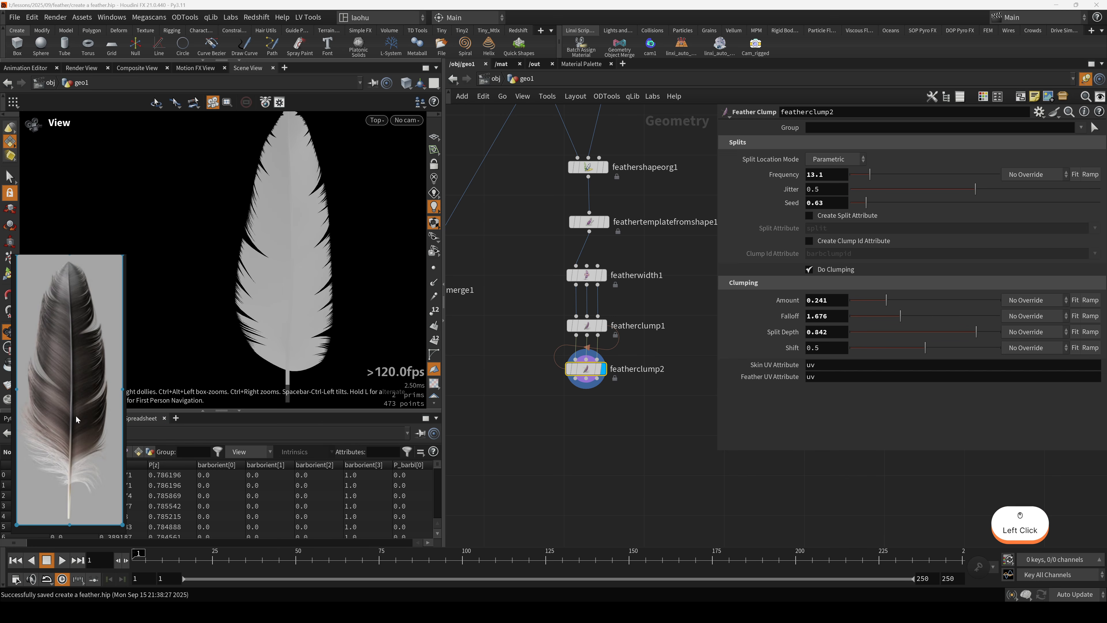
pyautogui.moveTo(79, 411); pyautogui.dragTo(86, 401, button='right')
pyautogui.moveTo(86, 400); pyautogui.dragTo(76, 315)
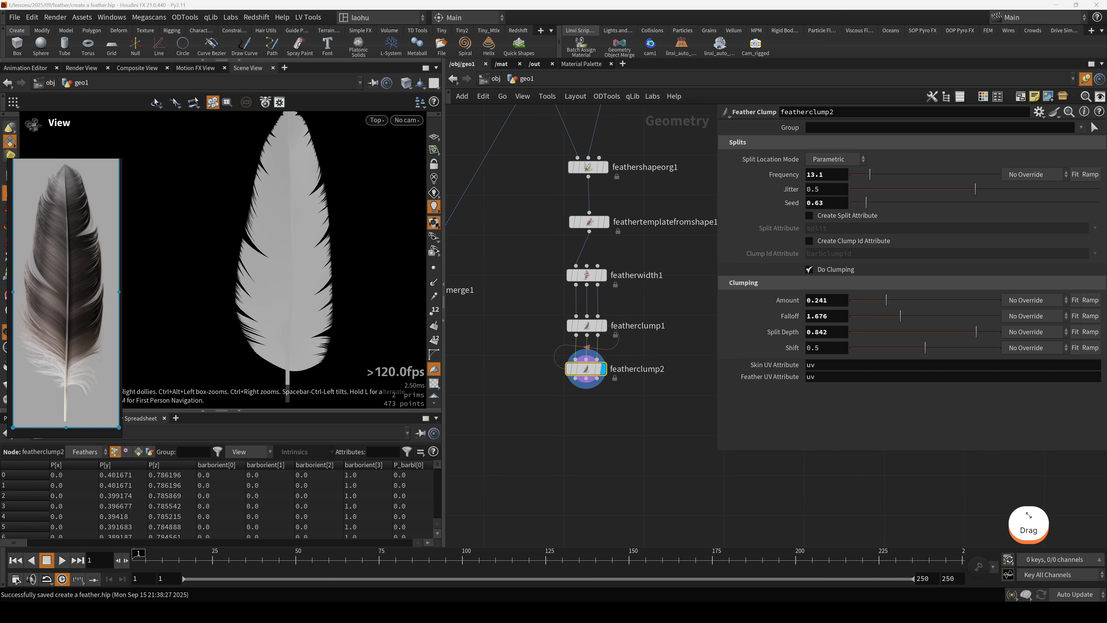
pyautogui.moveTo(554, 389); pyautogui.dragTo(583, 336, button='middle')
pyautogui.moveTo(614, 317); pyautogui.dragTo(614, 343)
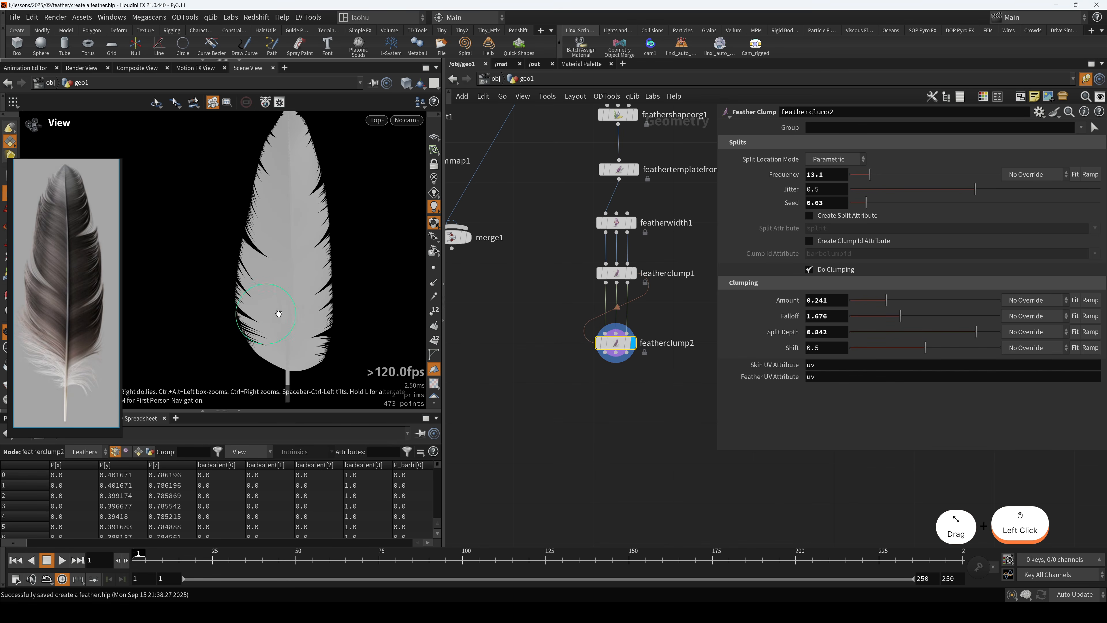
# - Examine the clumped feather's barbs up close and compare the featherclump1 and featherclump2 results against the reference photo
pyautogui.scroll(5, 289, 376)
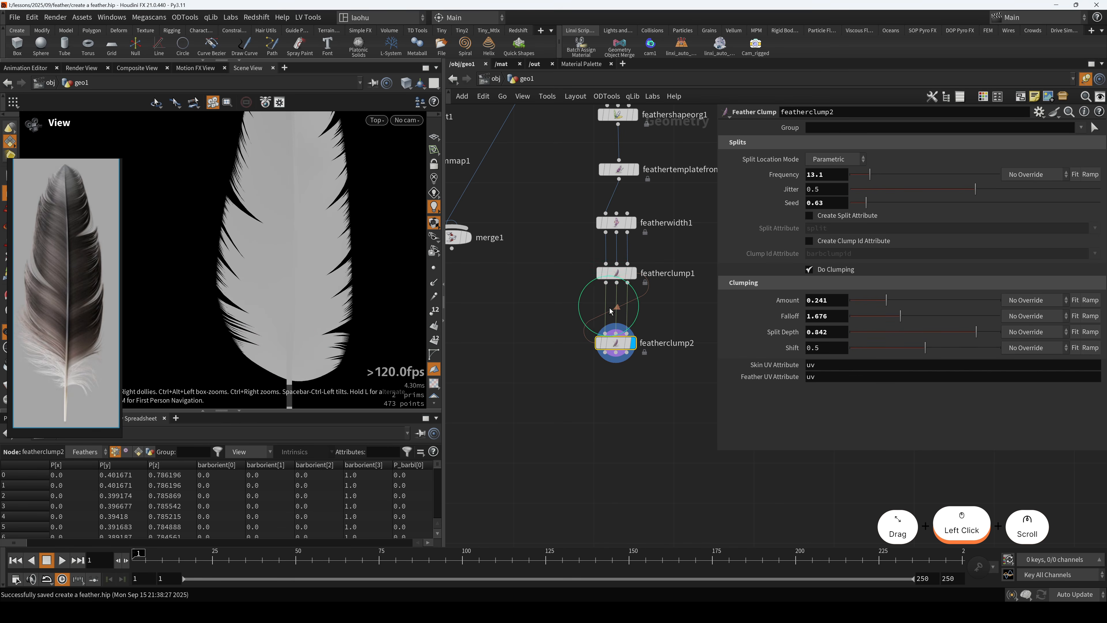
pyautogui.moveTo(570, 319); pyautogui.dragTo(539, 267, button='middle')
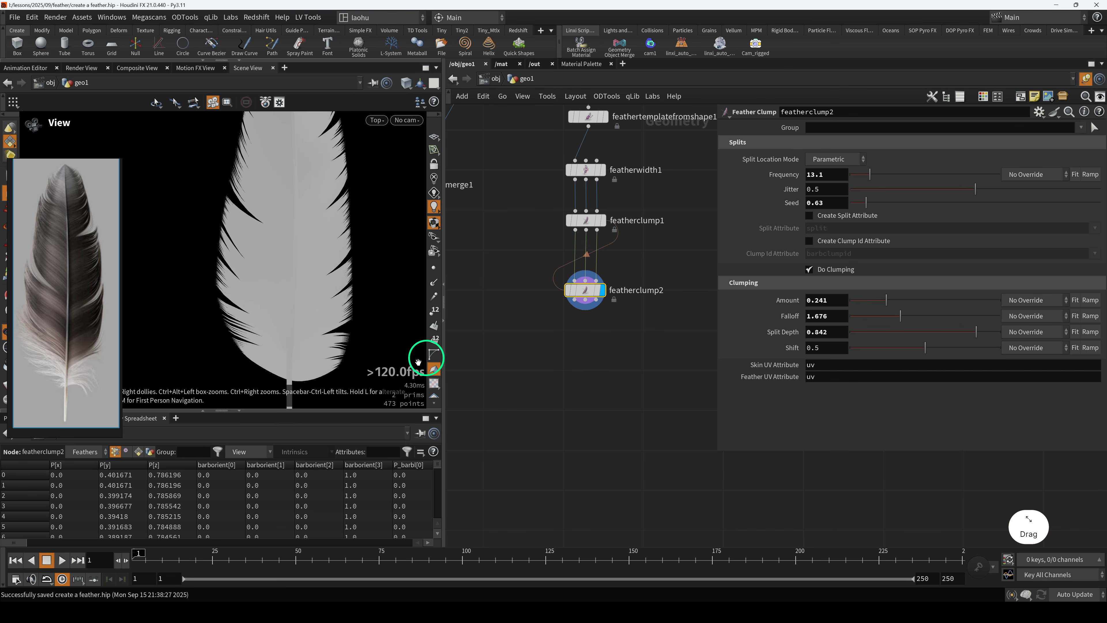
pyautogui.scroll(3, 411, 396)
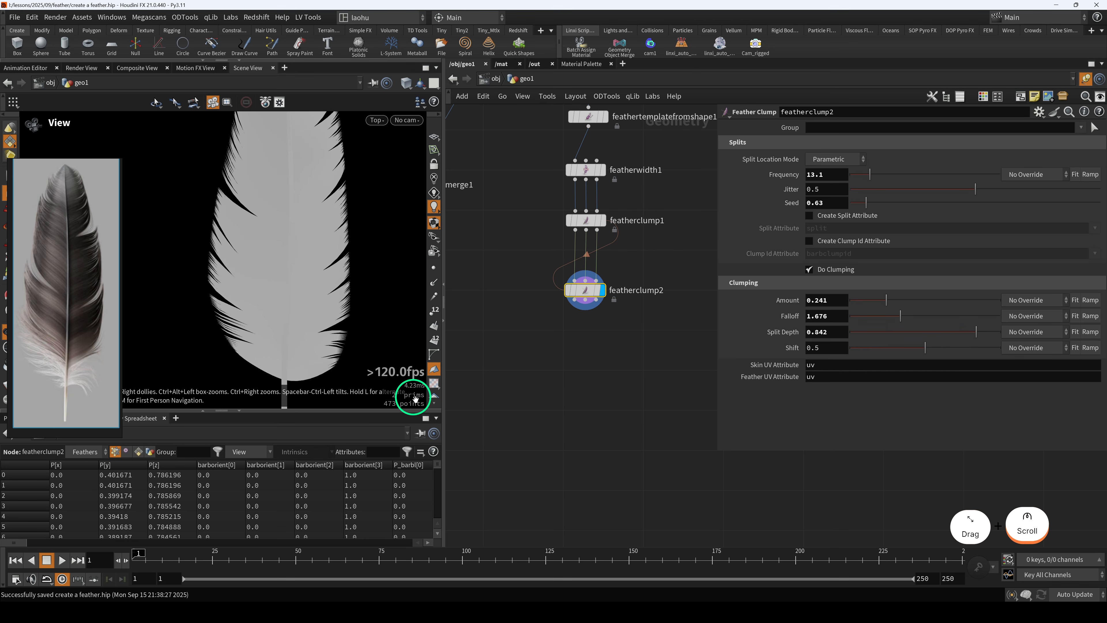
pyautogui.scroll(1, 412, 396)
pyautogui.scroll(-5, 354, 302)
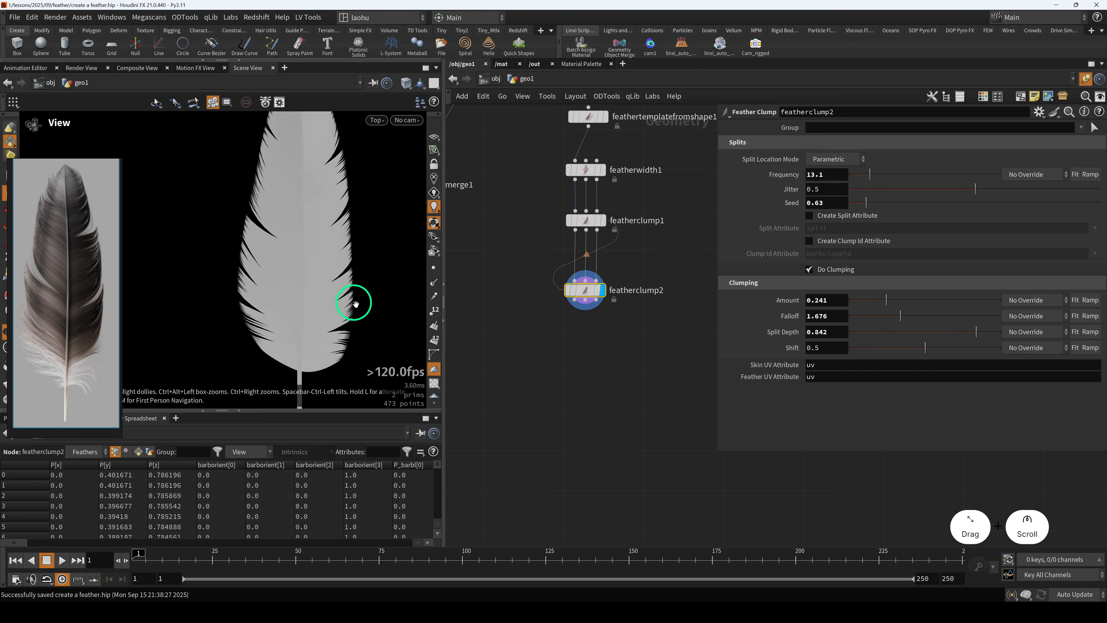
pyautogui.click(588, 220)
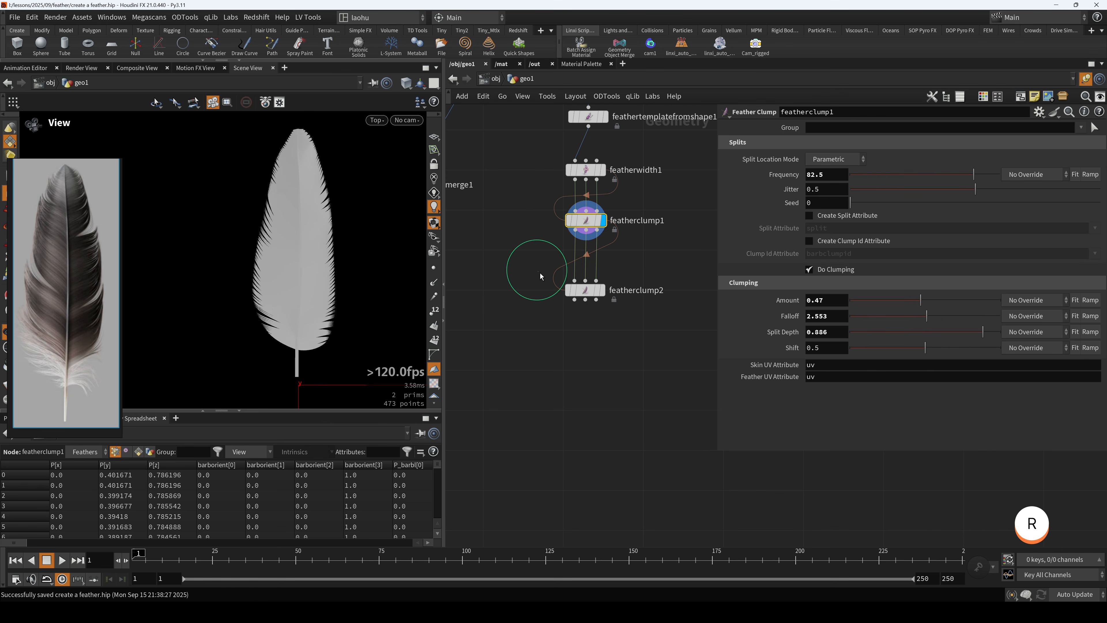
pyautogui.click(585, 290)
pyautogui.scroll(2, 305, 372)
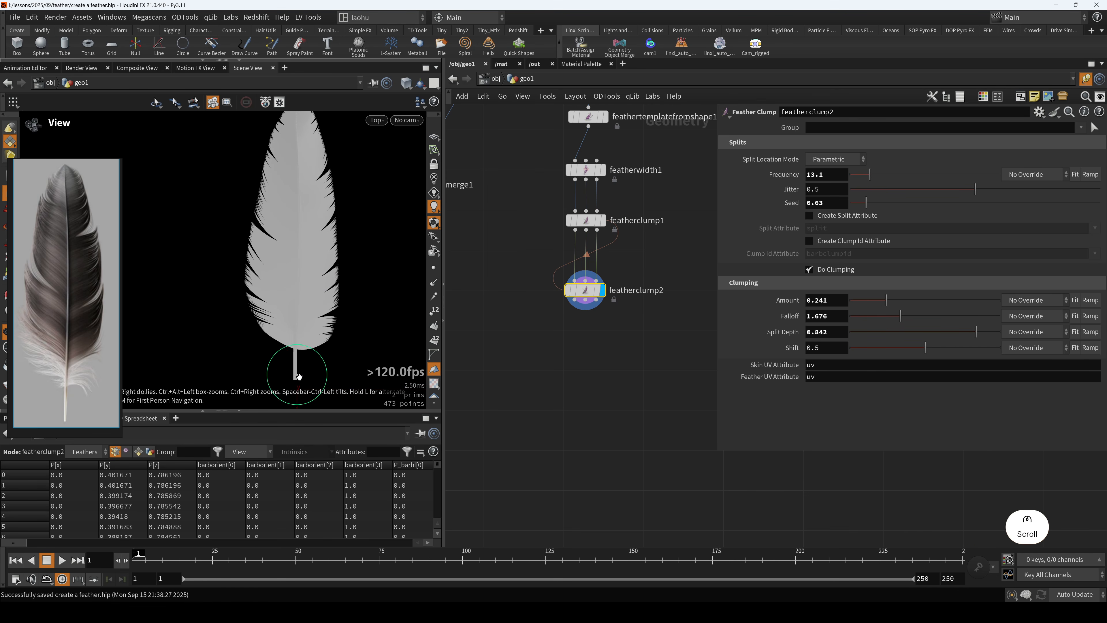
pyautogui.scroll(-1, 305, 319)
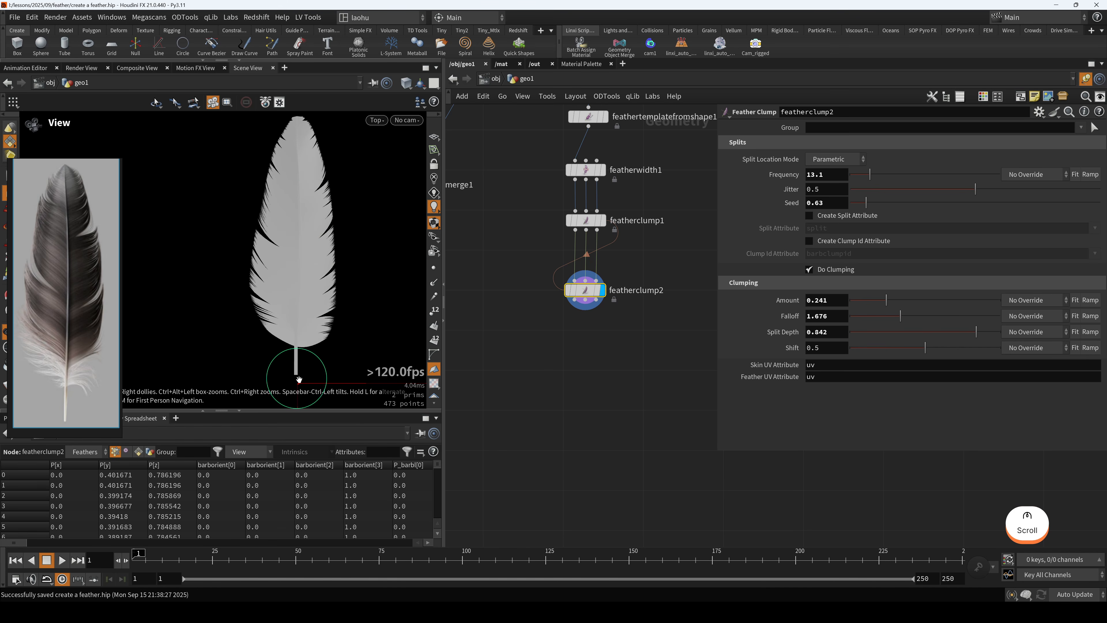
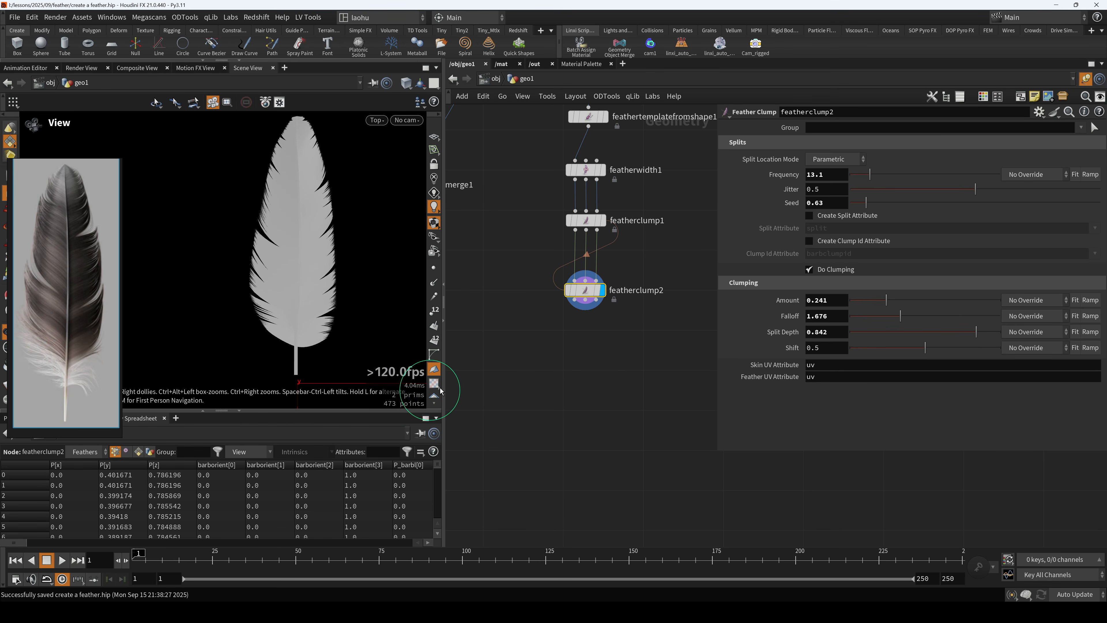
# - Add a Guide Process node and place it unconnected, clear of the feather chain below featherclump2
pyautogui.click(676, 359)
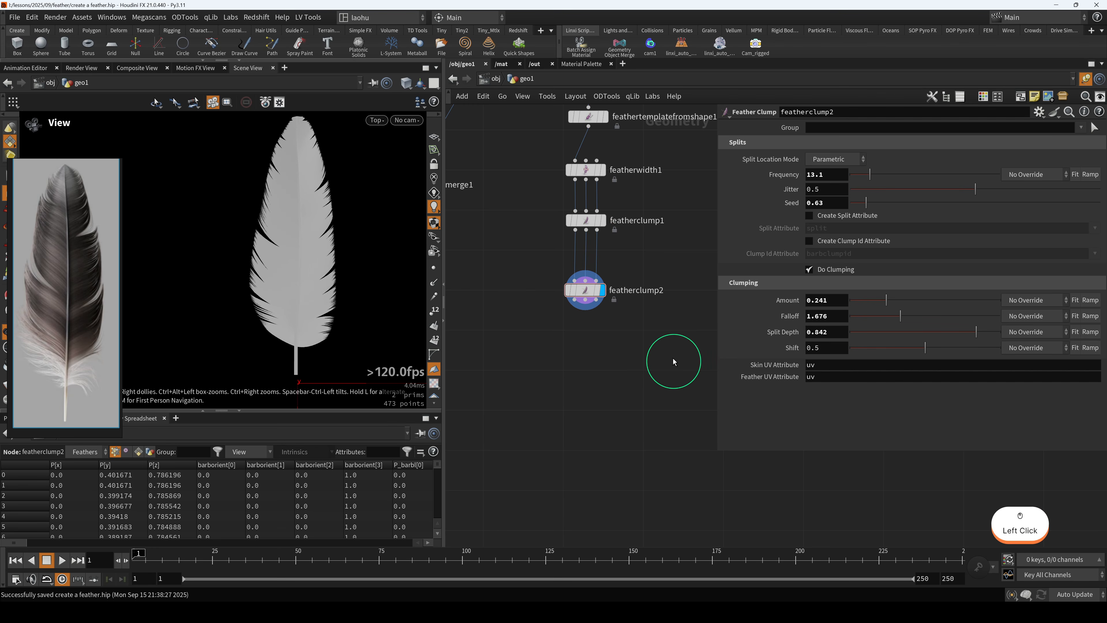
pyautogui.press('Tab')
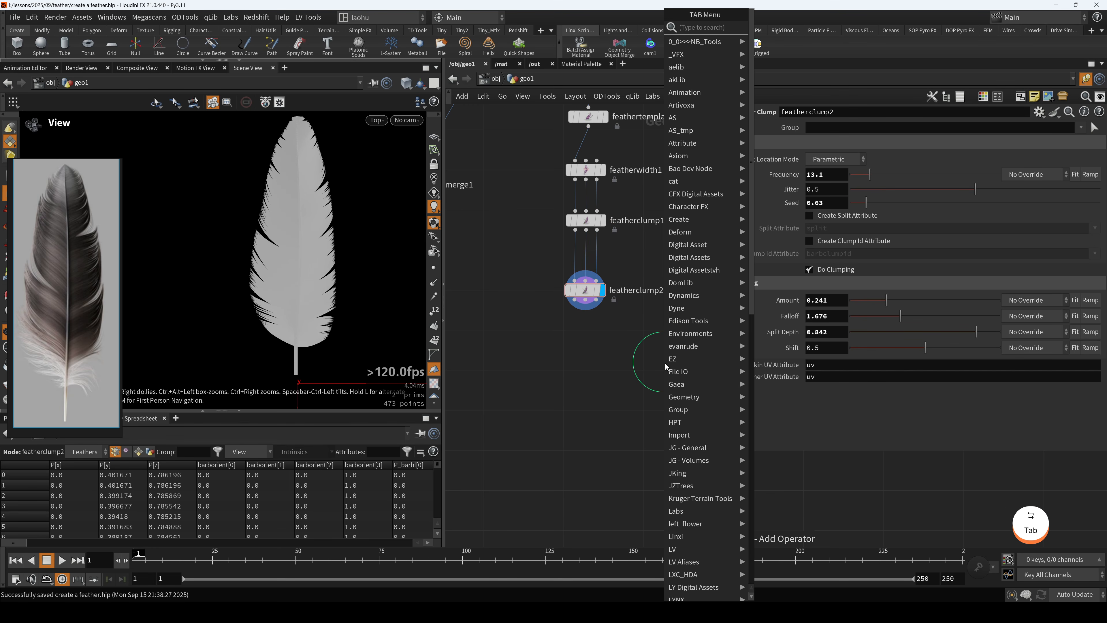
pyautogui.write('guid')
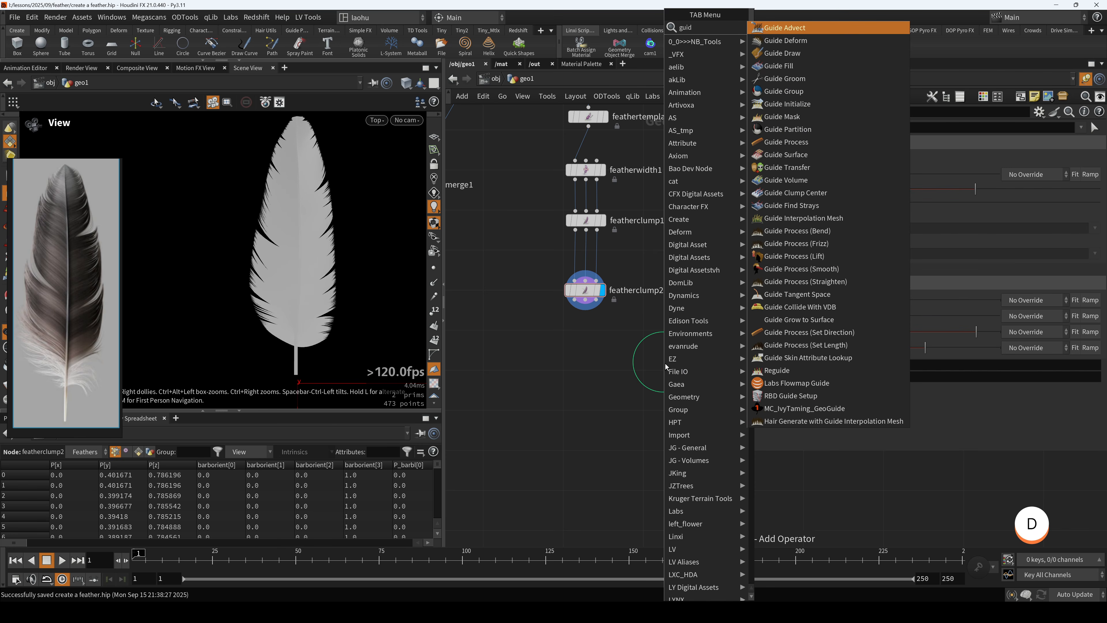
pyautogui.write('e[rp')
pyautogui.press('BackSpace')
pyautogui.press('BackSpace')
pyautogui.press('BackSpace')
pyautogui.write('pro')
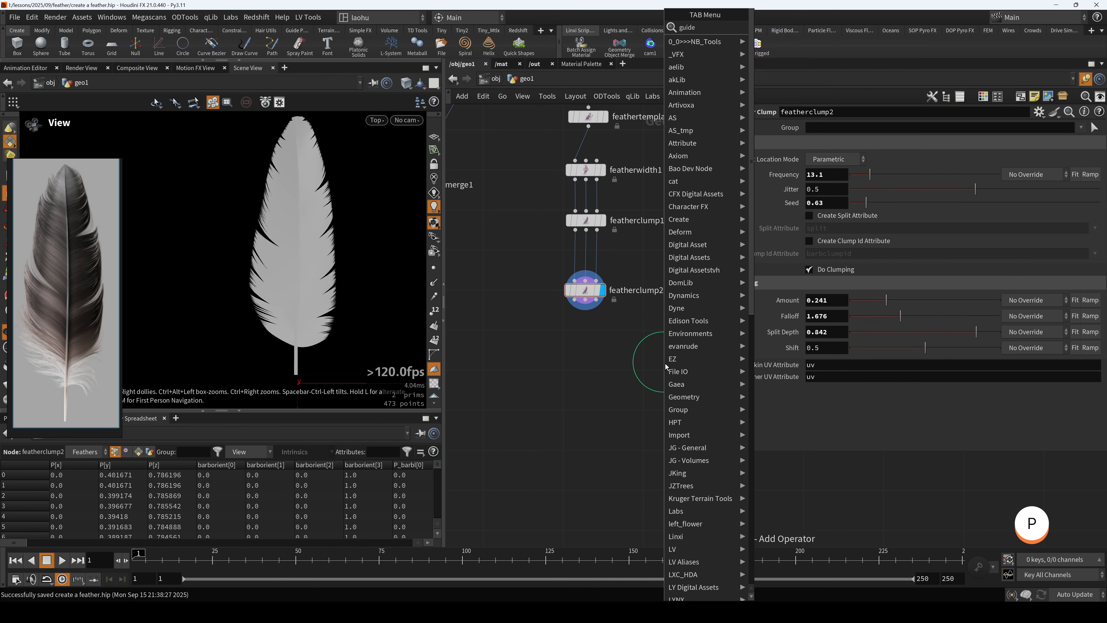
pyautogui.press('Return')
pyautogui.click(665, 363)
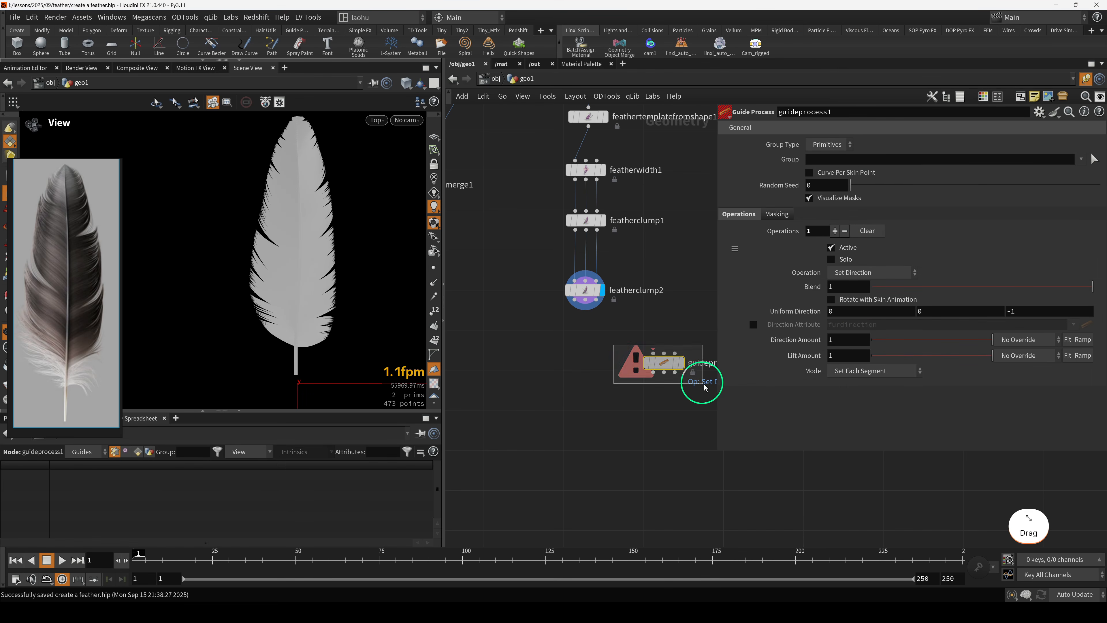
pyautogui.moveTo(589, 323); pyautogui.dragTo(635, 350)
pyautogui.moveTo(602, 377); pyautogui.dragTo(559, 372, button='middle')
pyautogui.moveTo(626, 361); pyautogui.dragTo(665, 412)
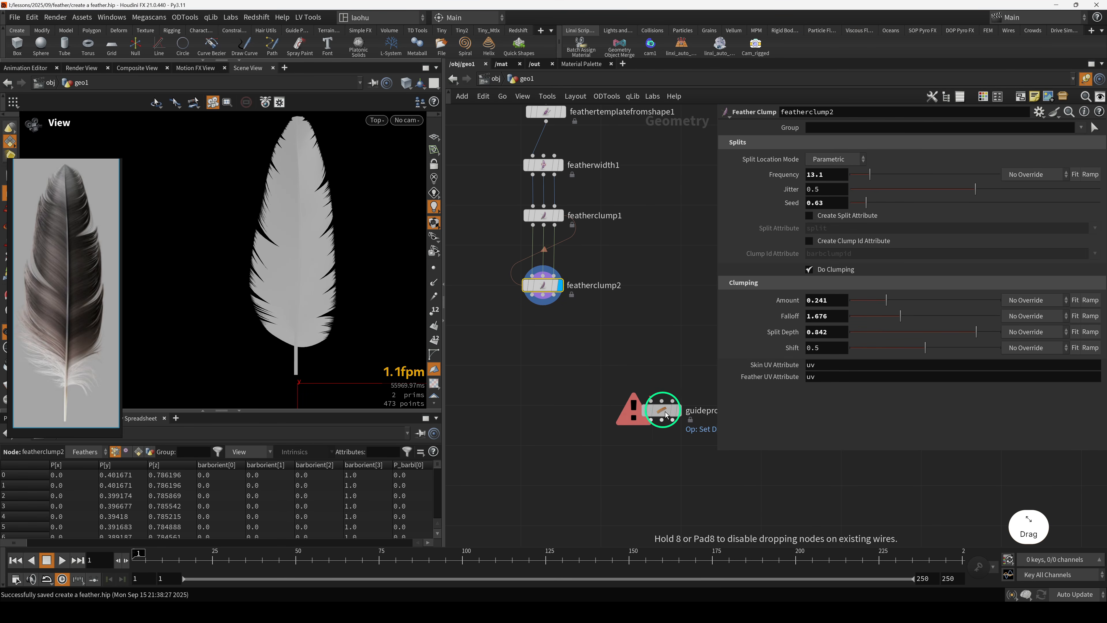
# - Add a Feather Uncondense node directly below featherclump2, connected to its outputs
pyautogui.moveTo(533, 296); pyautogui.dragTo(538, 334)
pyautogui.press('Tab')
pyautogui.write('feat')
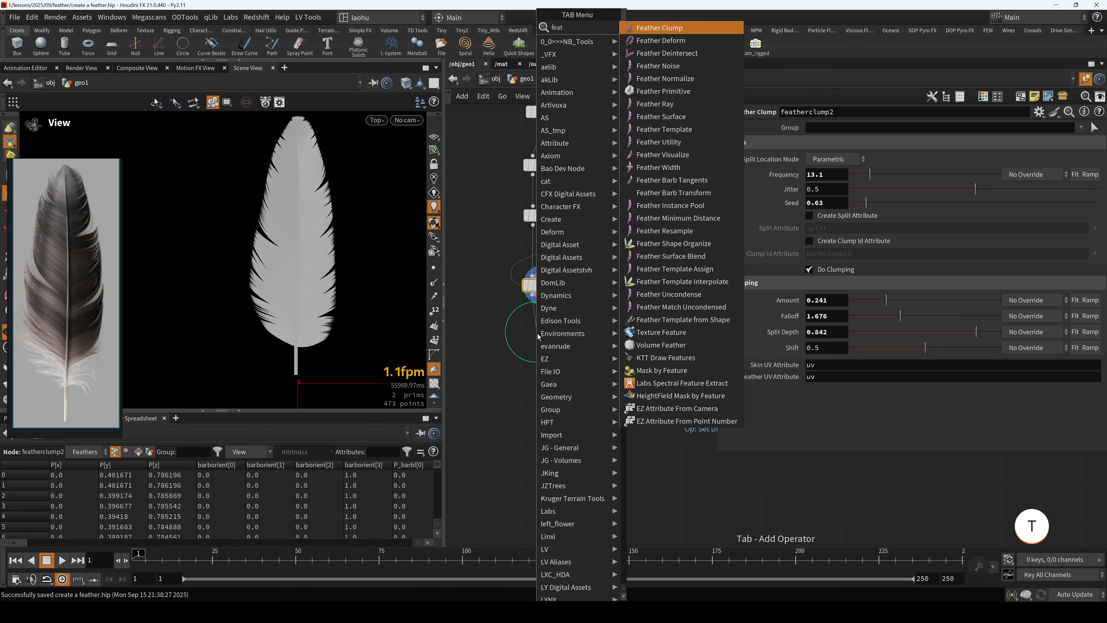
pyautogui.write('hu')
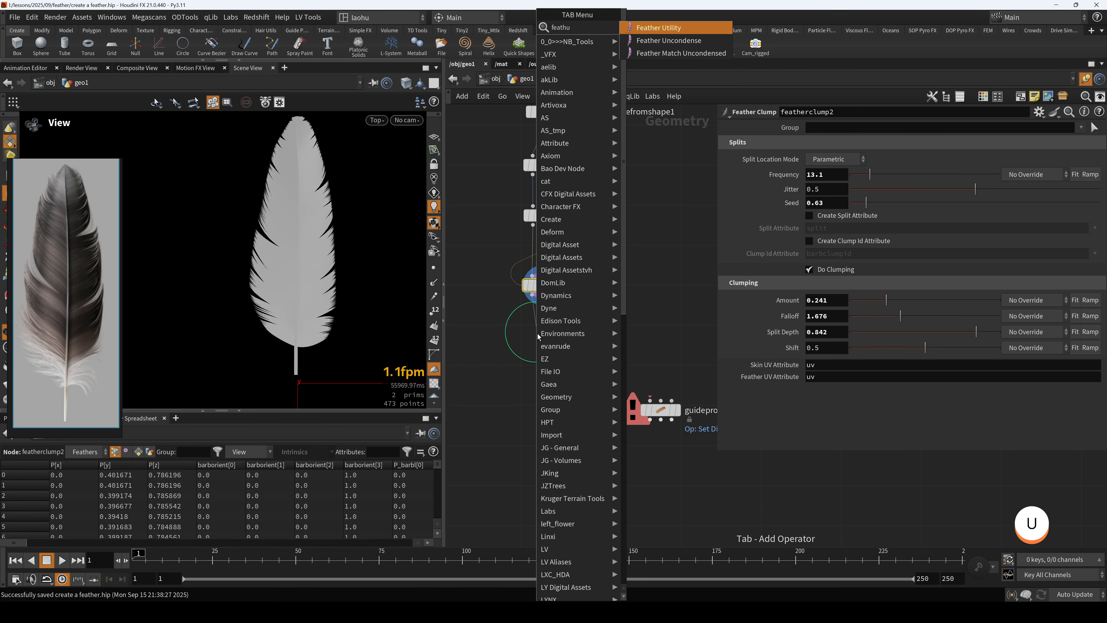
pyautogui.press('Down')
pyautogui.press('Return')
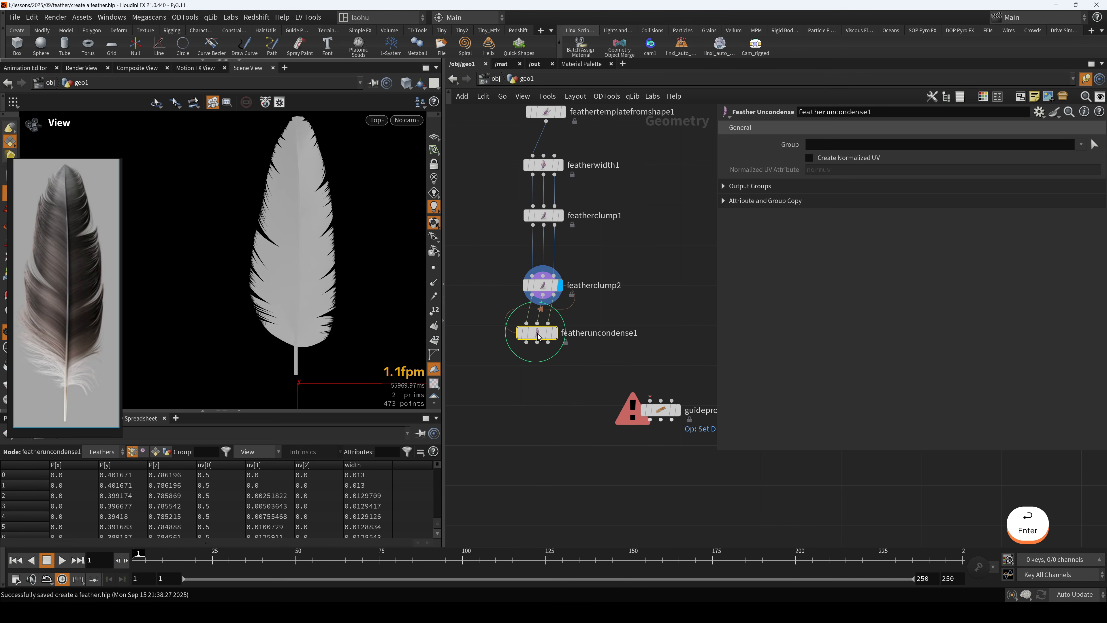
# - Display the featheruncondense1 result and line the node up directly below featherclump2
pyautogui.press('r')
pyautogui.moveTo(538, 336)
pyautogui.mouseDown()
pyautogui.moveTo(547, 344)
pyautogui.moveTo(541, 336)
pyautogui.mouseUp()
pyautogui.click(394, 404)
pyautogui.scroll(3, 395, 404)
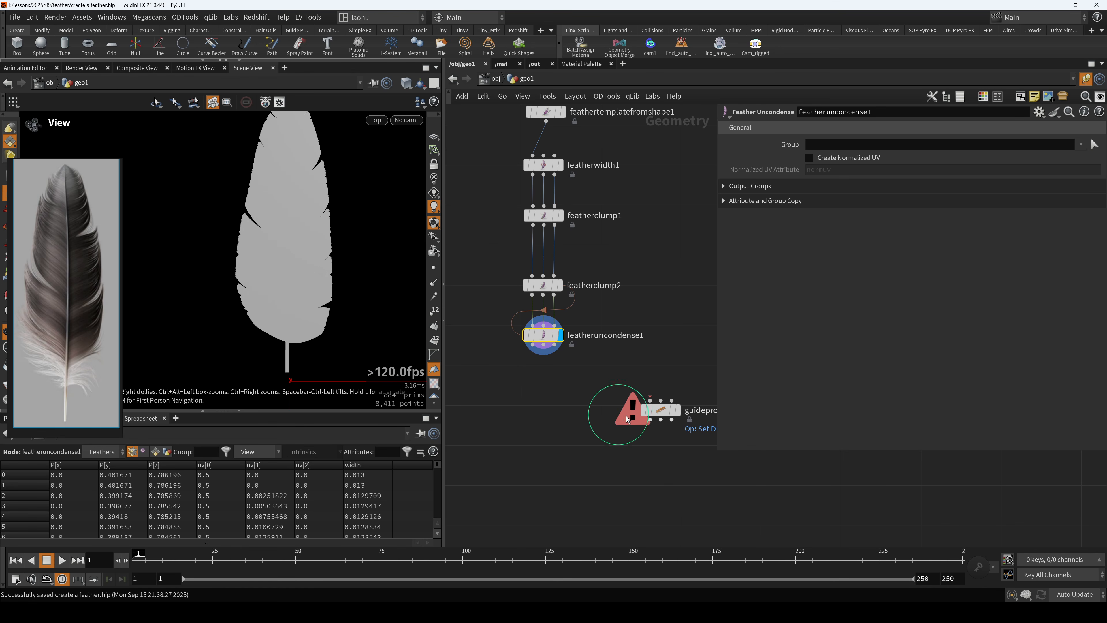
# - Delete the unconnected Guide Process node from the network
pyautogui.moveTo(661, 400); pyautogui.dragTo(679, 443)
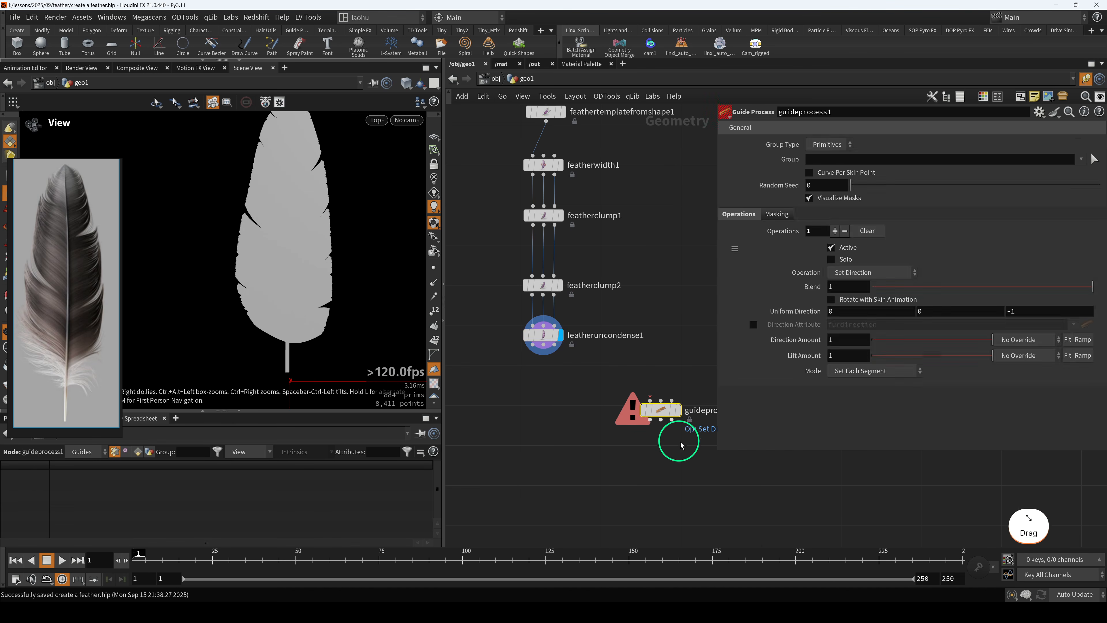
pyautogui.press('Delete')
pyautogui.moveTo(633, 399); pyautogui.dragTo(667, 379, button='middle')
pyautogui.scroll(2, 652, 384)
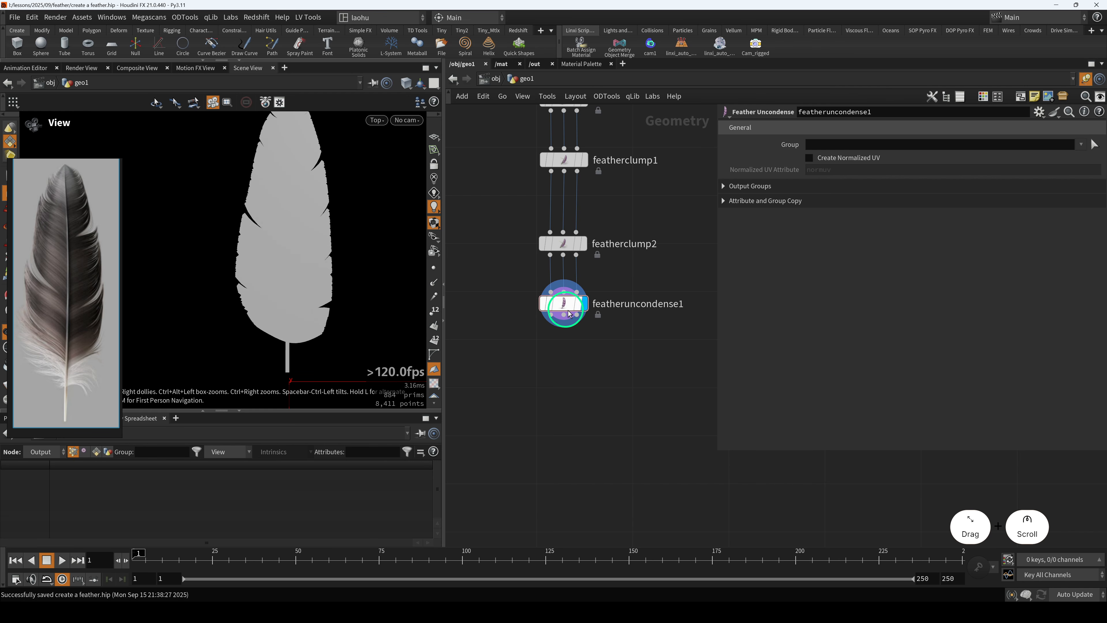
# - Add a Split node below featheruncondense1, wired to its first output, and display it
pyautogui.moveTo(509, 221); pyautogui.dragTo(550, 248)
pyautogui.moveTo(652, 244); pyautogui.dragTo(661, 332, button='middle')
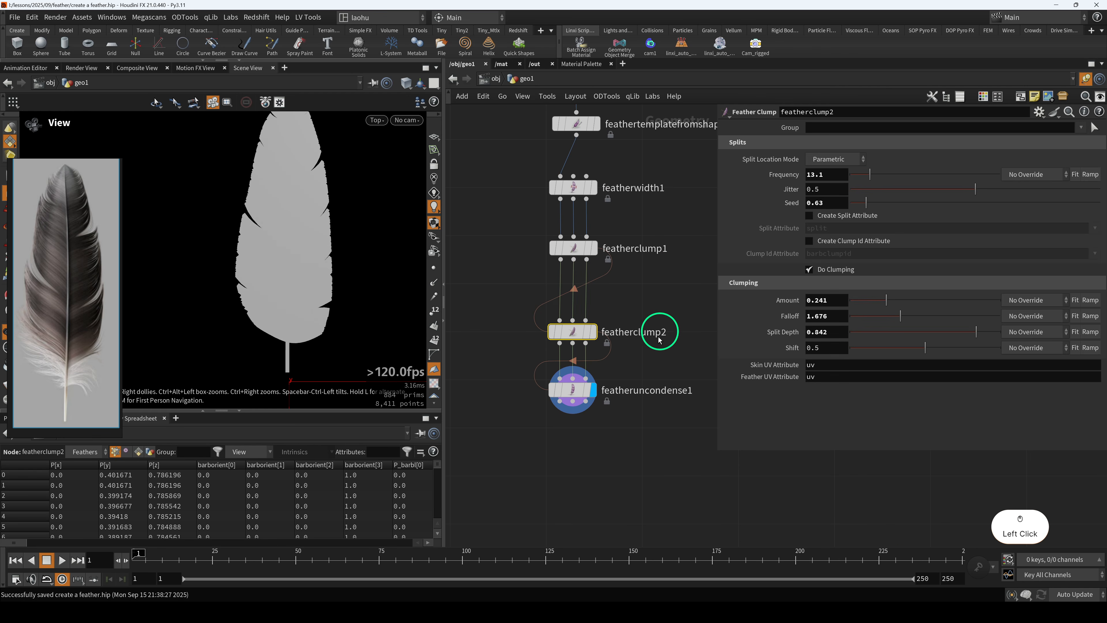
pyautogui.moveTo(516, 389); pyautogui.dragTo(588, 414)
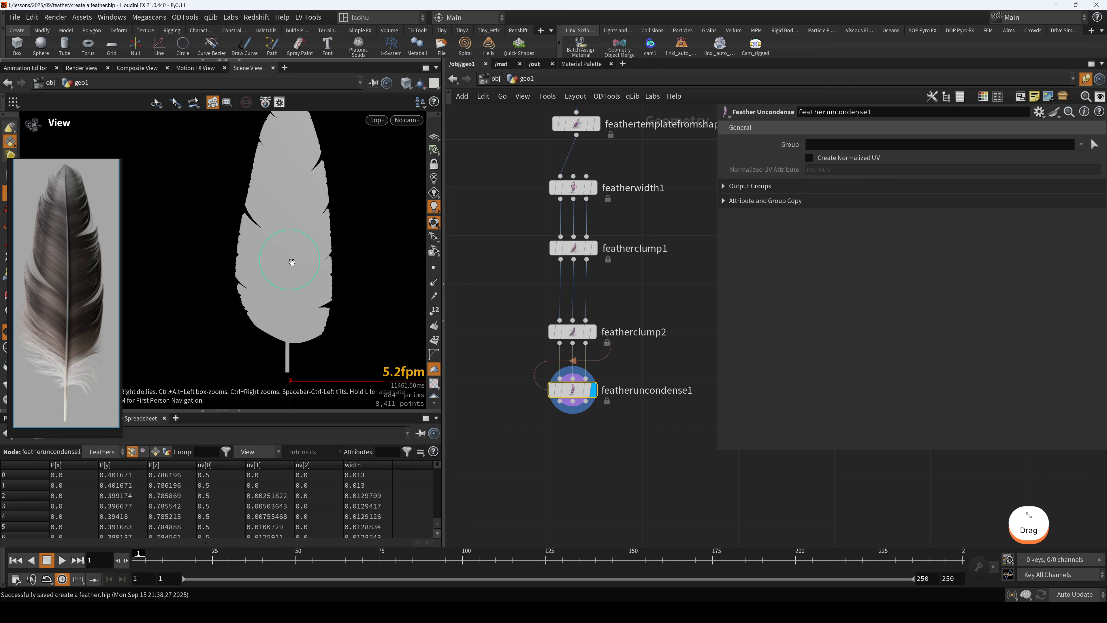
pyautogui.moveTo(571, 427); pyautogui.dragTo(597, 386, button='middle')
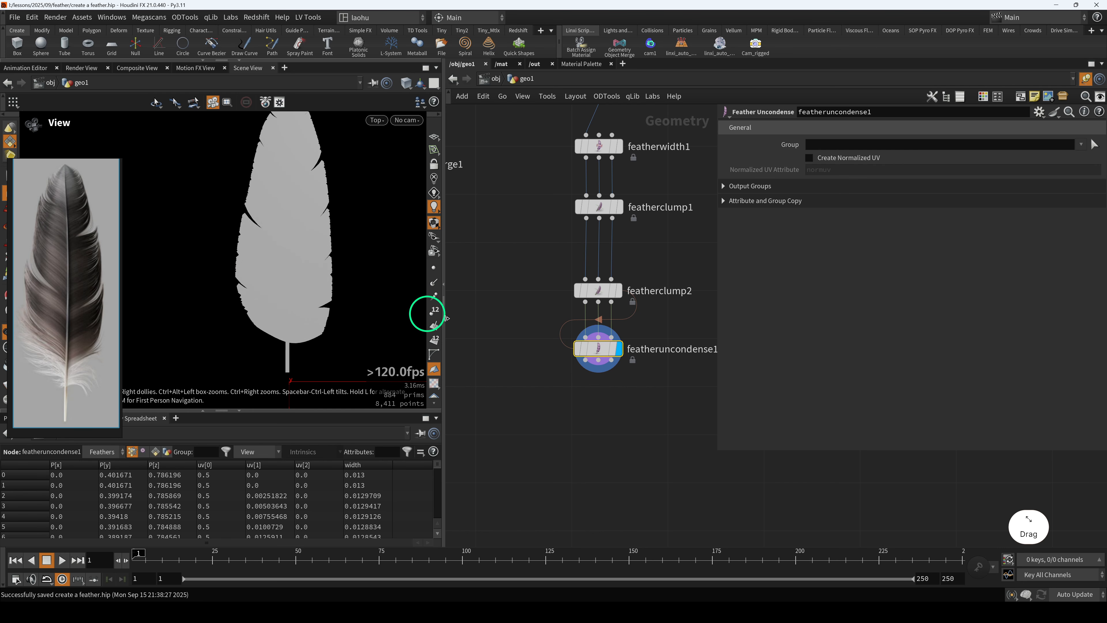
pyautogui.click(581, 360)
pyautogui.press('Tab')
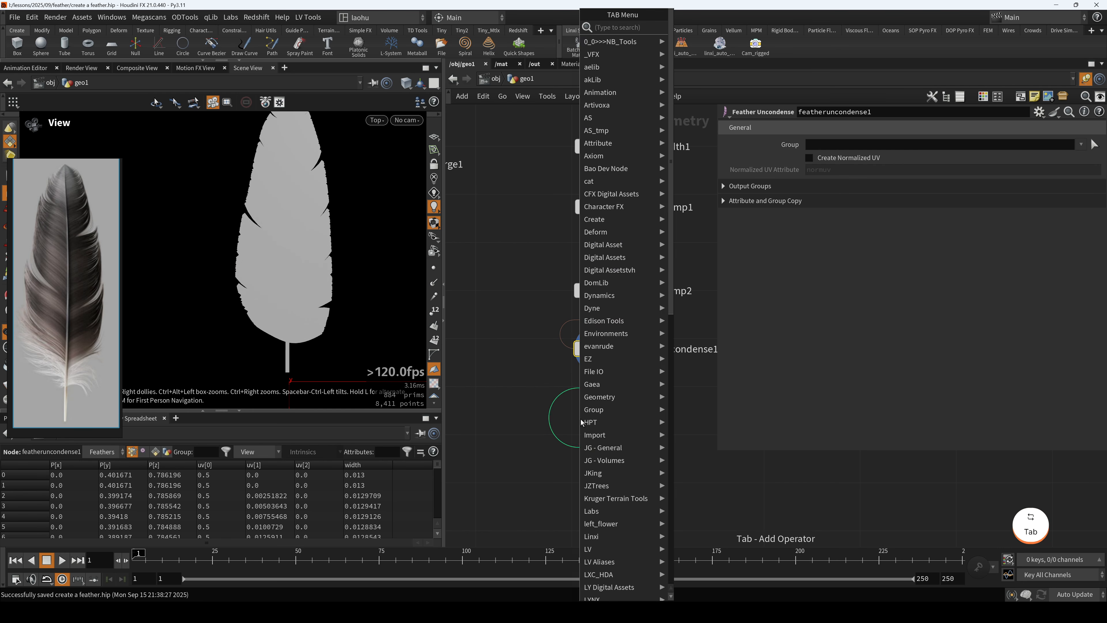
pyautogui.write('split')
pyautogui.press('Return')
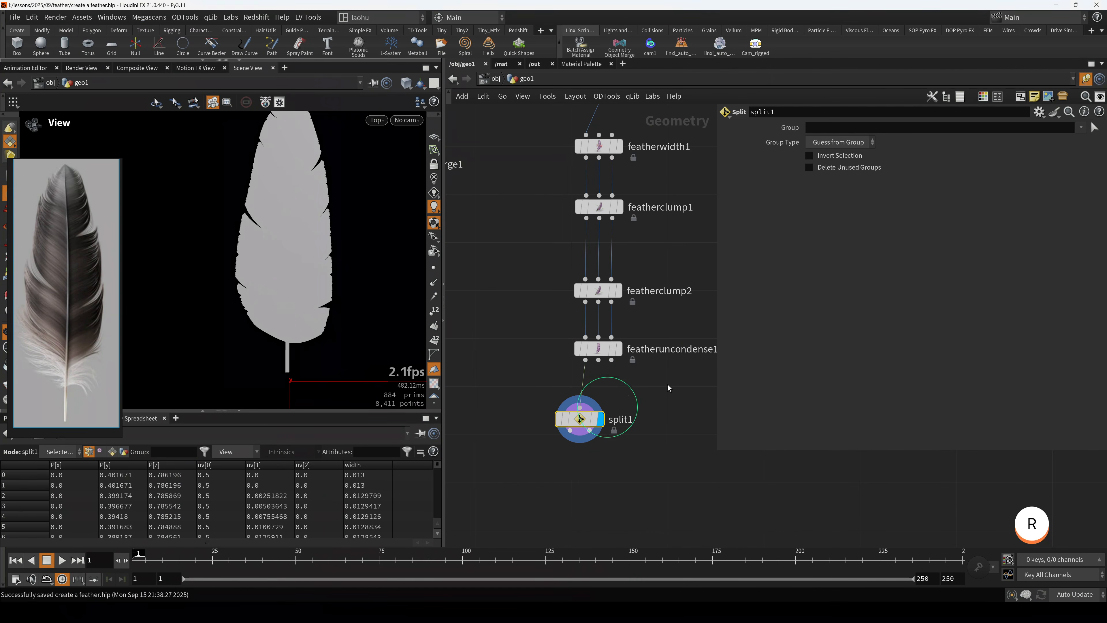
# - Turn on barb group creation in featheruncondense1's output groups, using the group name barbs for both sides
pyautogui.click(1081, 127)
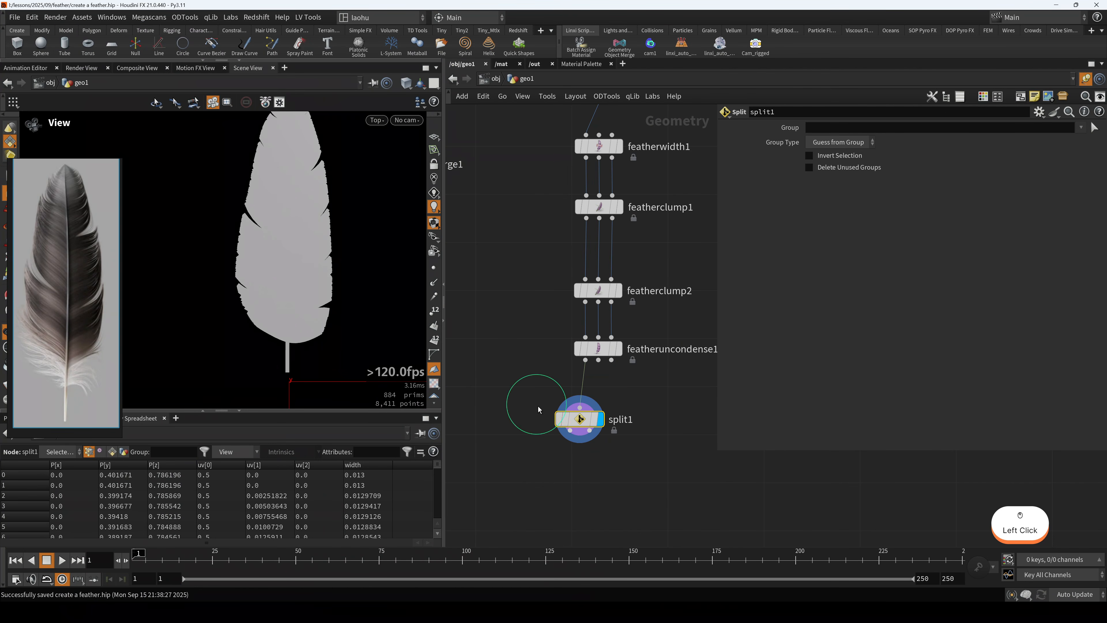
pyautogui.scroll(-3, 599, 387)
pyautogui.moveTo(545, 262); pyautogui.dragTo(537, 365, button='middle')
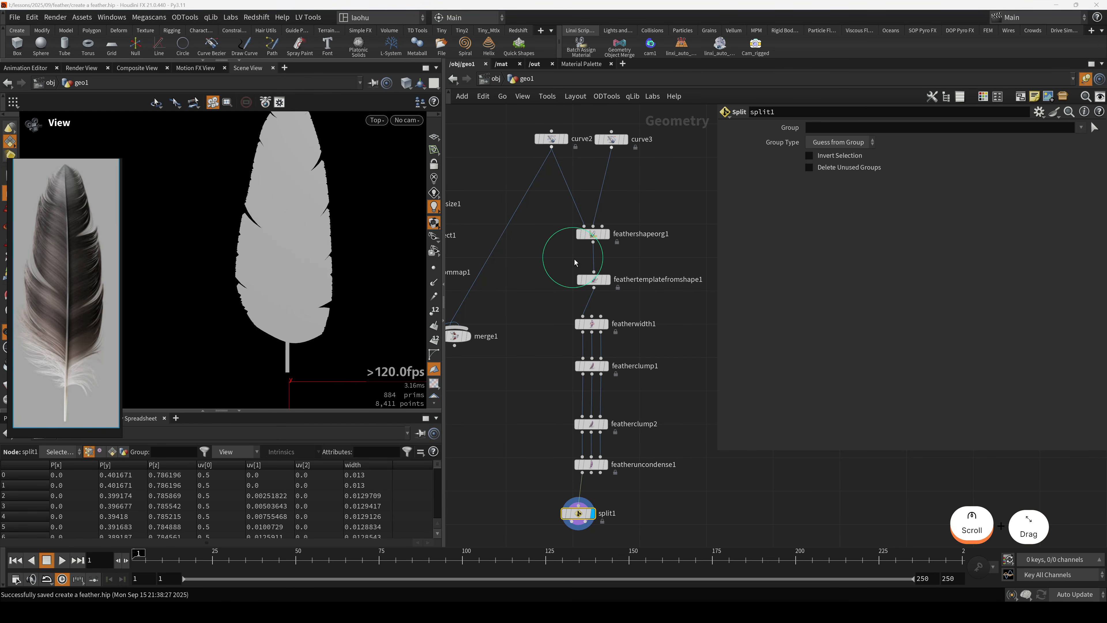
pyautogui.click(593, 280)
pyautogui.moveTo(547, 315); pyautogui.dragTo(577, 358)
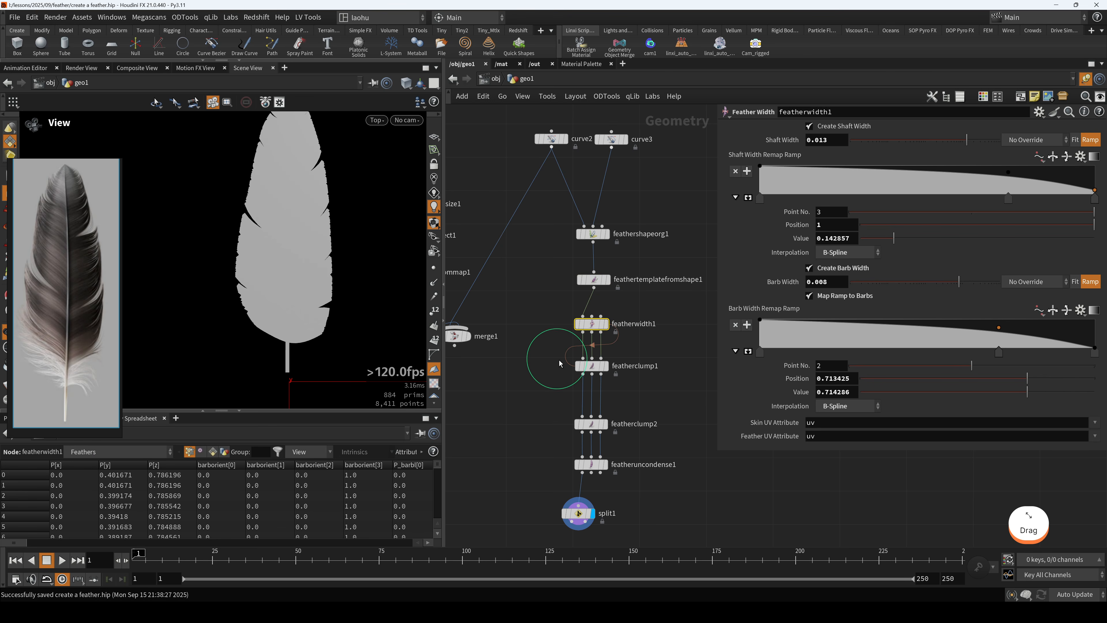
pyautogui.click(594, 280)
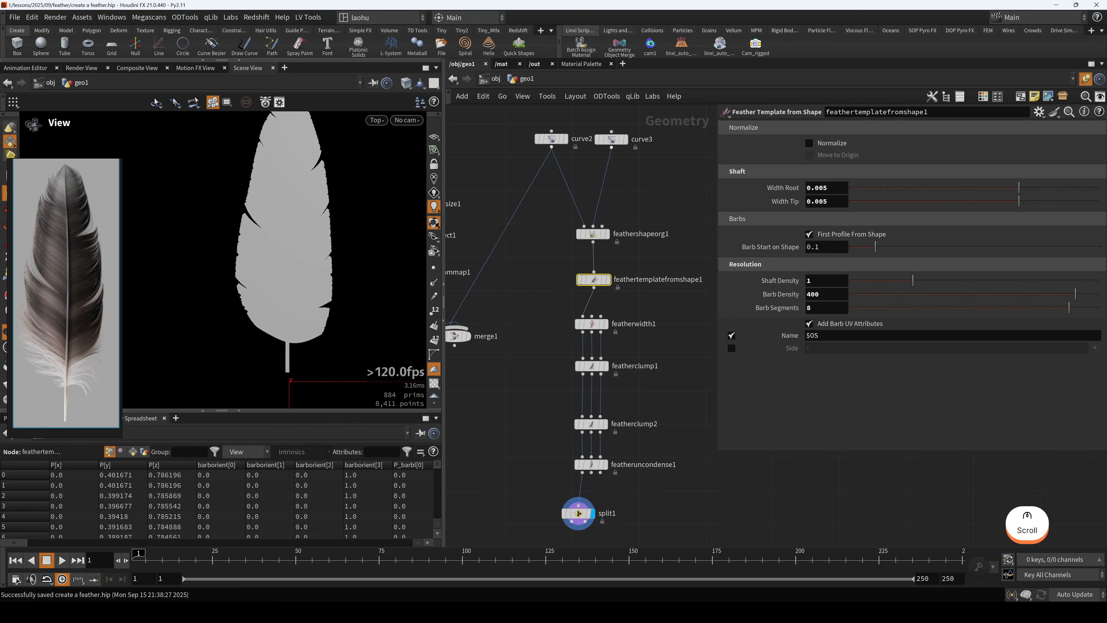
pyautogui.click(591, 464)
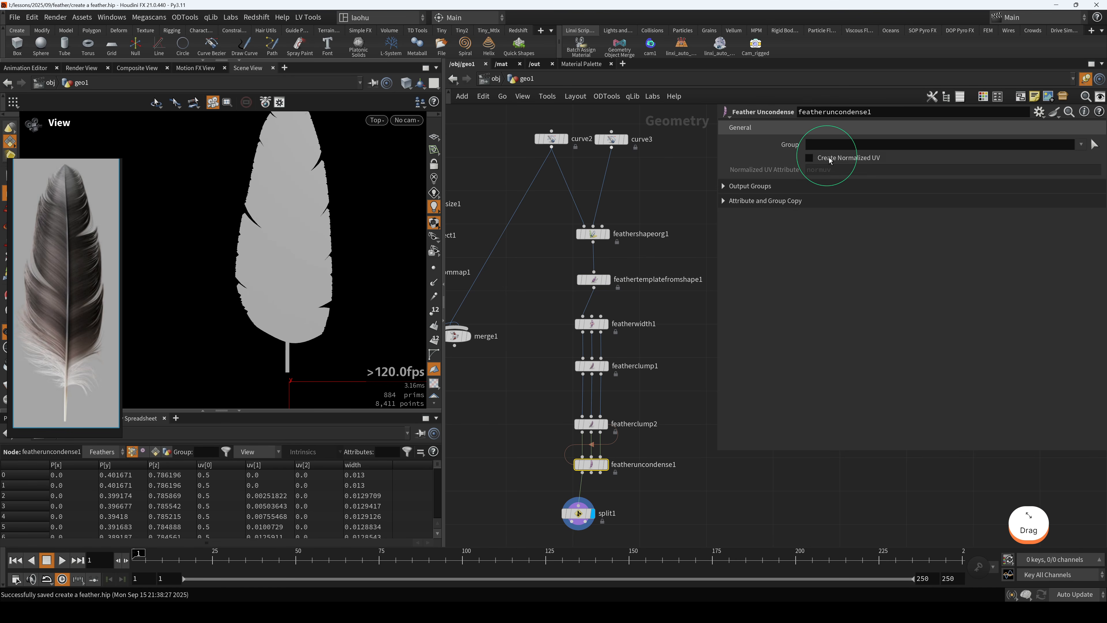
pyautogui.click(777, 186)
pyautogui.click(835, 205)
pyautogui.moveTo(648, 512); pyautogui.dragTo(656, 444, button='middle')
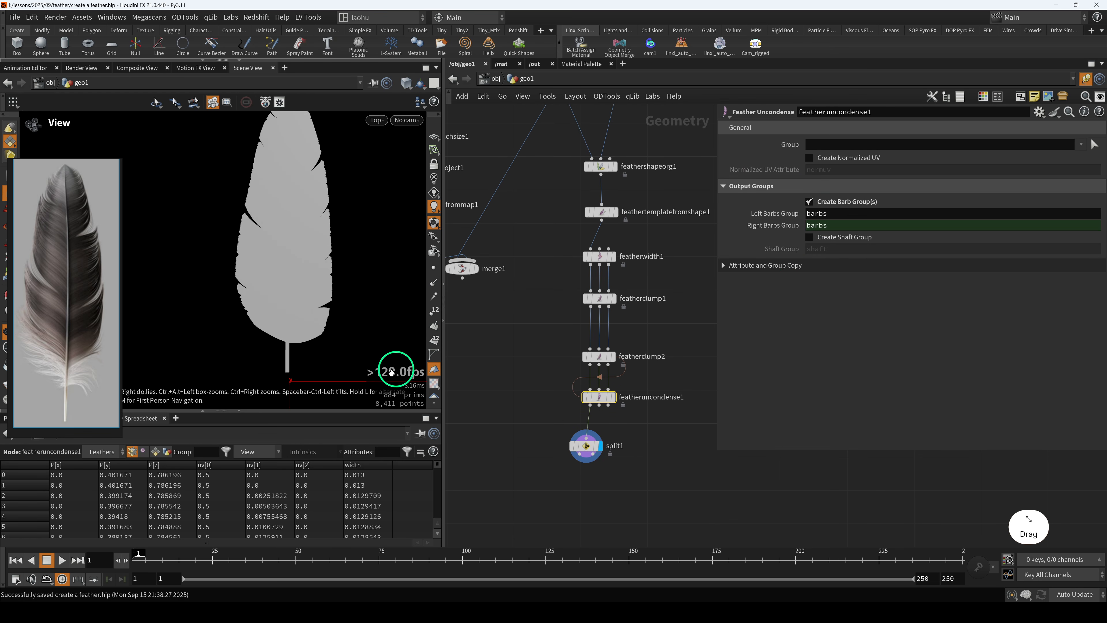
# - Set the split1 group to barbs
pyautogui.click(585, 445)
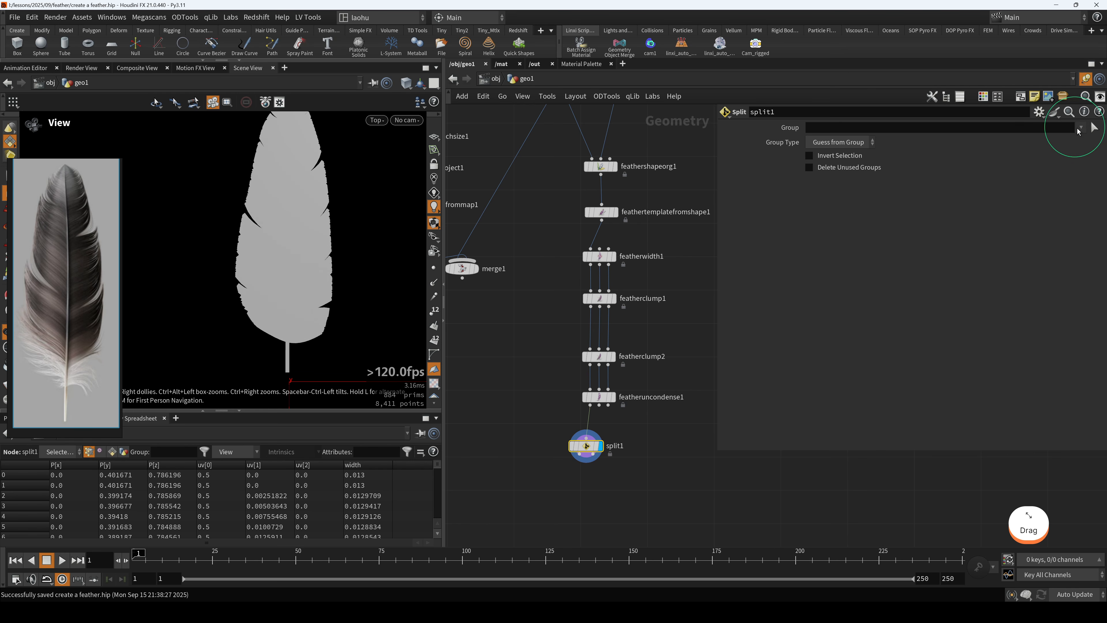
pyautogui.click(1082, 127)
pyautogui.click(1083, 146)
pyautogui.moveTo(626, 475); pyautogui.dragTo(623, 415, button='middle')
pyautogui.scroll(2, 597, 408)
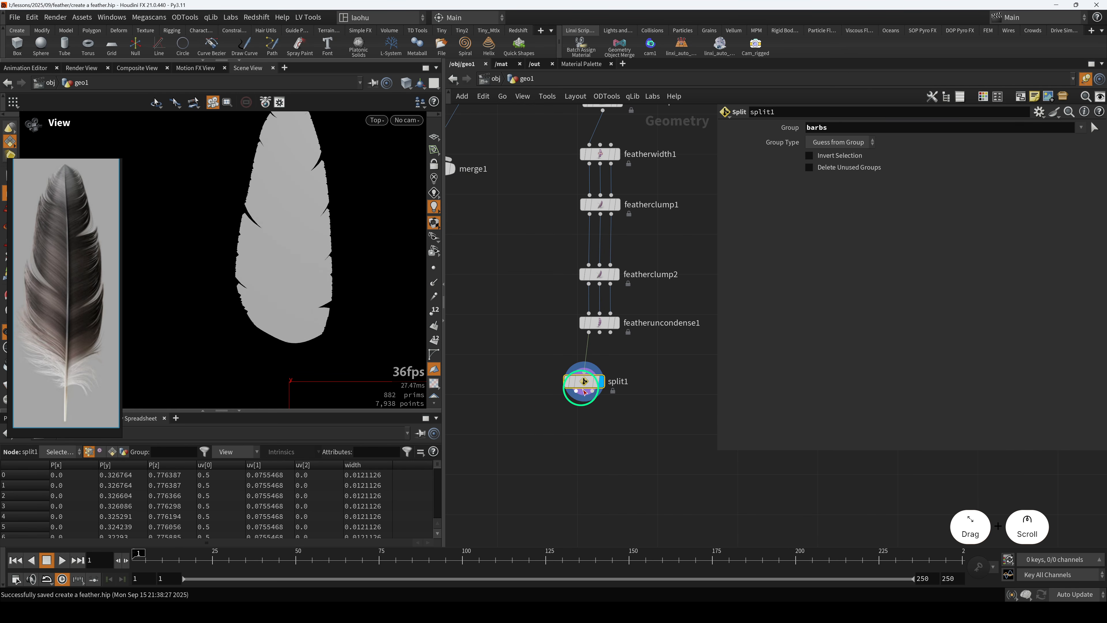
# - Add a Null node below split1, connected to its first output
pyautogui.moveTo(576, 390); pyautogui.dragTo(536, 439)
pyautogui.press('Tab')
pyautogui.press('Return')
pyautogui.press('Return')
# - Add a second Null on split1's other output, place both nulls side by side, and display the second one
pyautogui.click(593, 391)
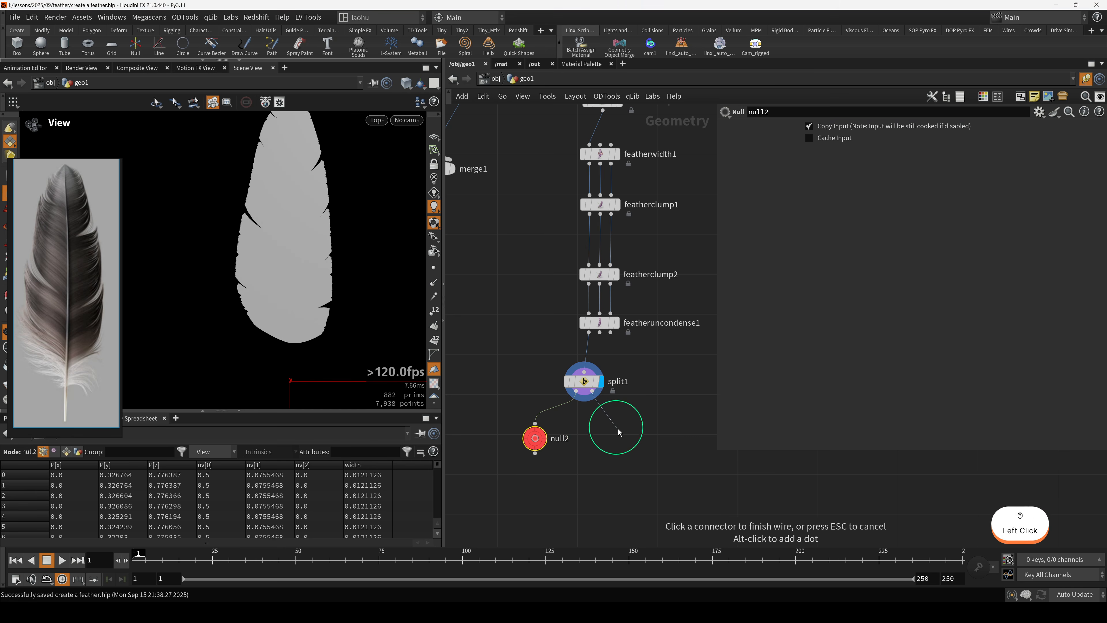
pyautogui.press('Tab')
pyautogui.press('Return')
pyautogui.press('Return')
pyautogui.press('r')
pyautogui.moveTo(598, 404); pyautogui.dragTo(624, 447)
pyautogui.press('r')
pyautogui.moveTo(505, 415); pyautogui.dragTo(531, 446)
pyautogui.press('r')
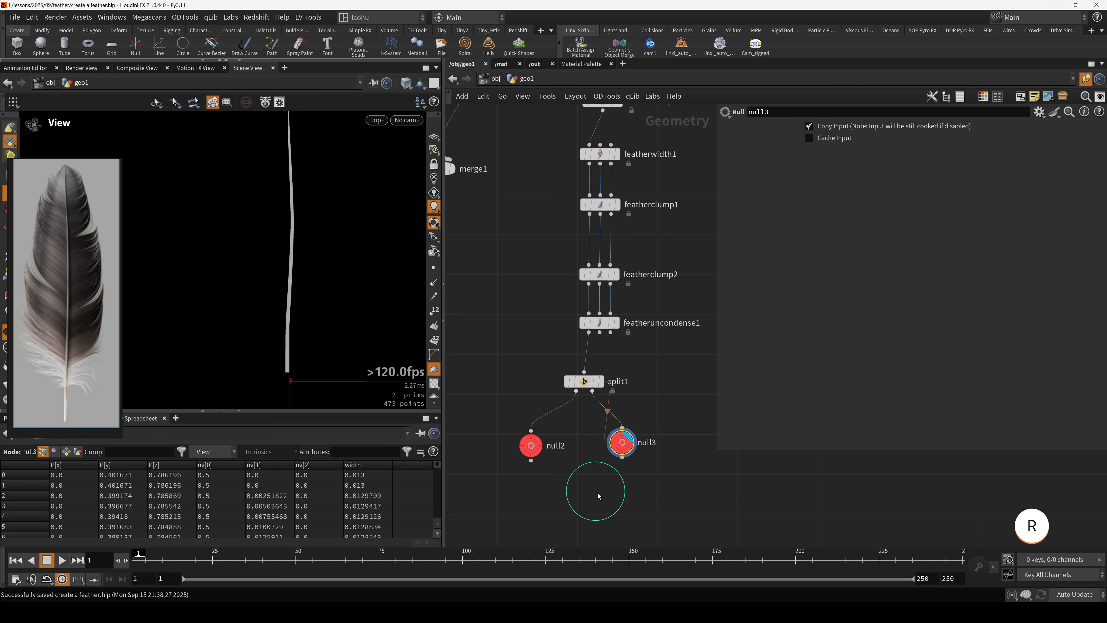
# - Turn off Create Output Id From Primitive Number in featheruncondense1's attribute and group copy settings
pyautogui.moveTo(598, 492); pyautogui.dragTo(605, 462, button='middle')
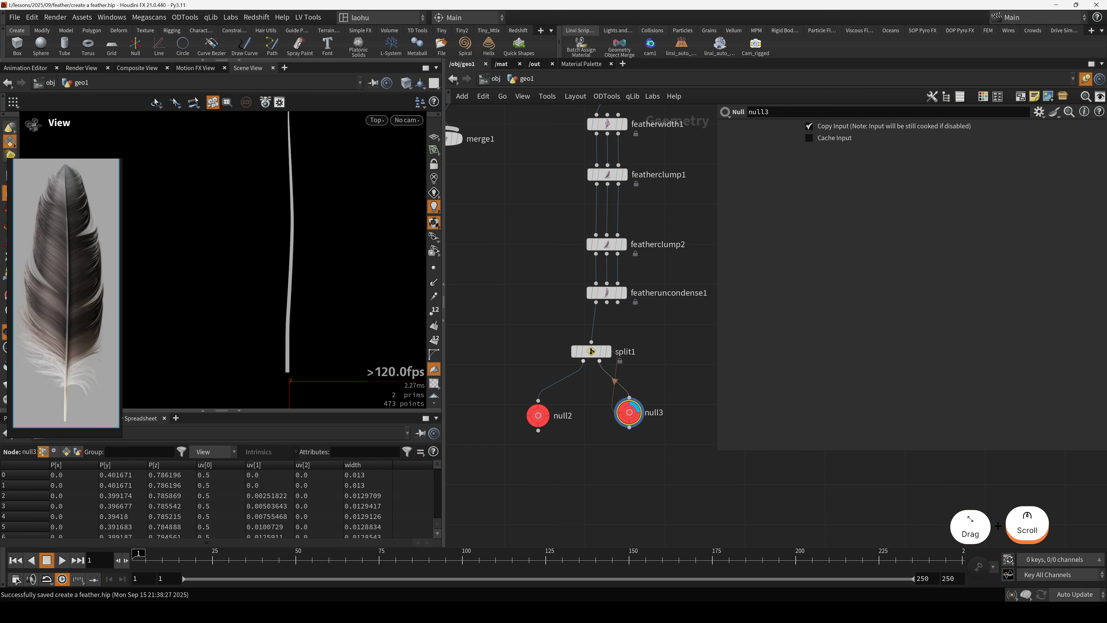
pyautogui.click(606, 293)
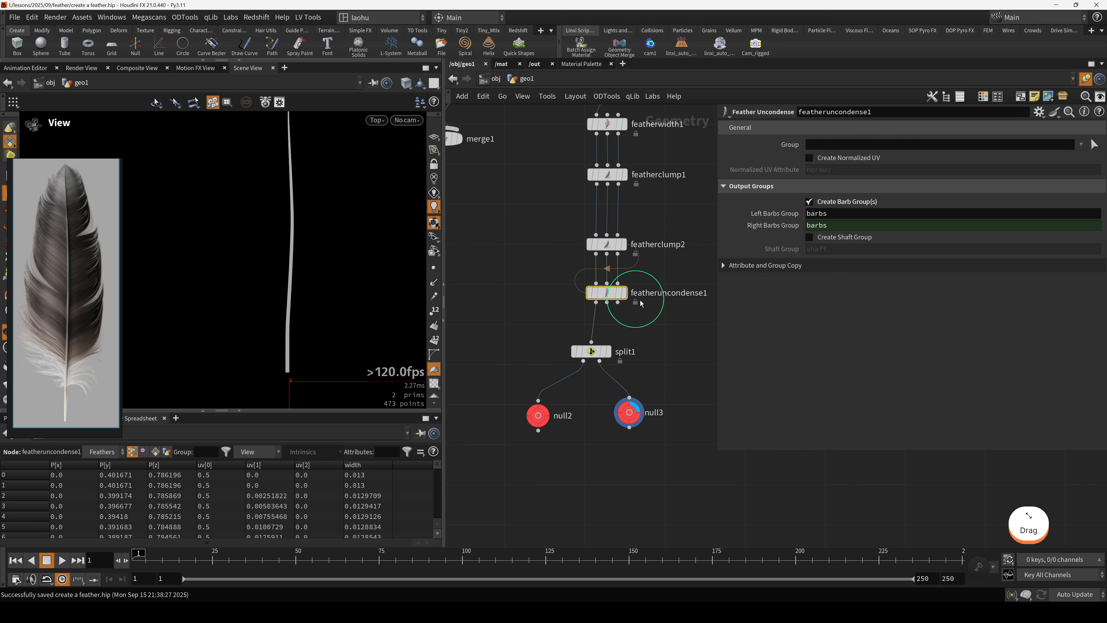
pyautogui.click(759, 265)
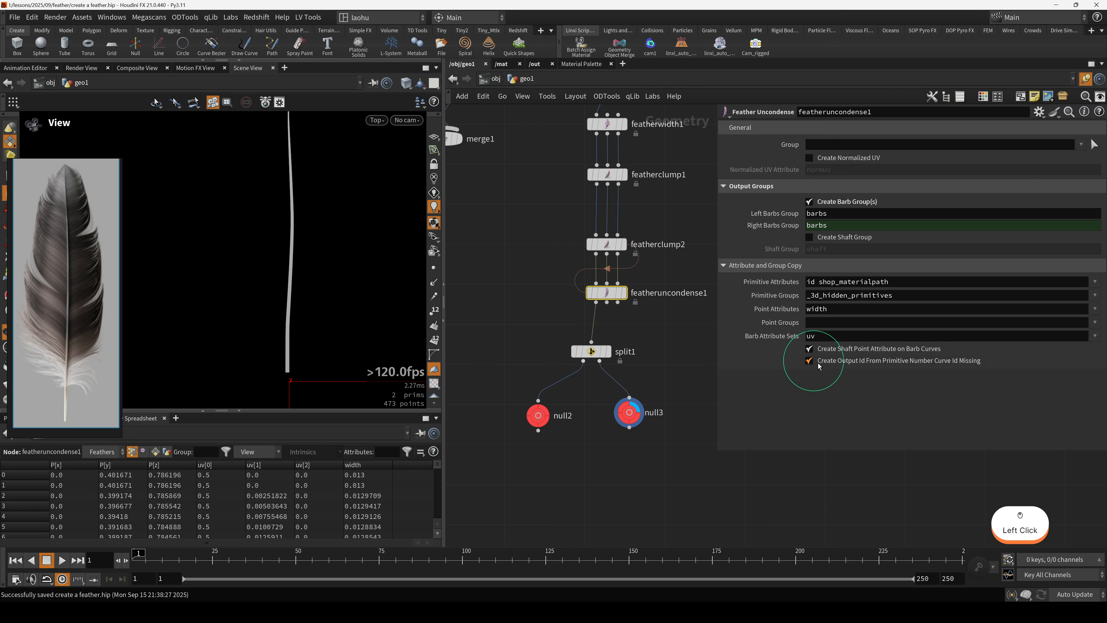
pyautogui.click(809, 361)
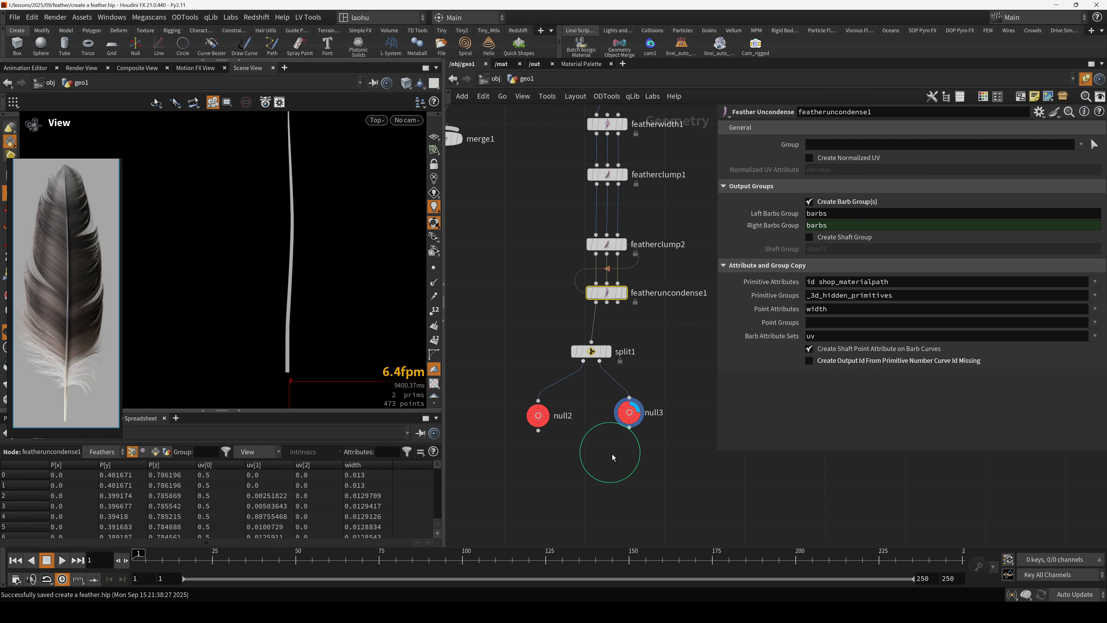
# - Add a Guide Tangent Space node with null2 in its first input and null3 in its second
pyautogui.moveTo(608, 468); pyautogui.dragTo(599, 400, button='middle')
pyautogui.moveTo(533, 370); pyautogui.dragTo(532, 411)
pyautogui.press('Tab')
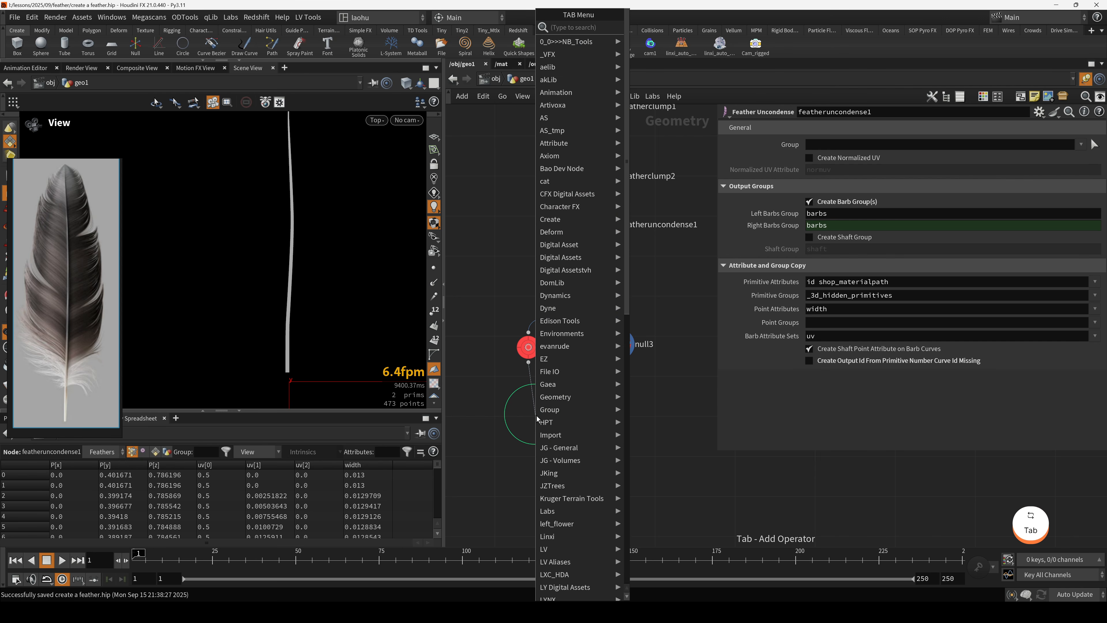
pyautogui.write('guide')
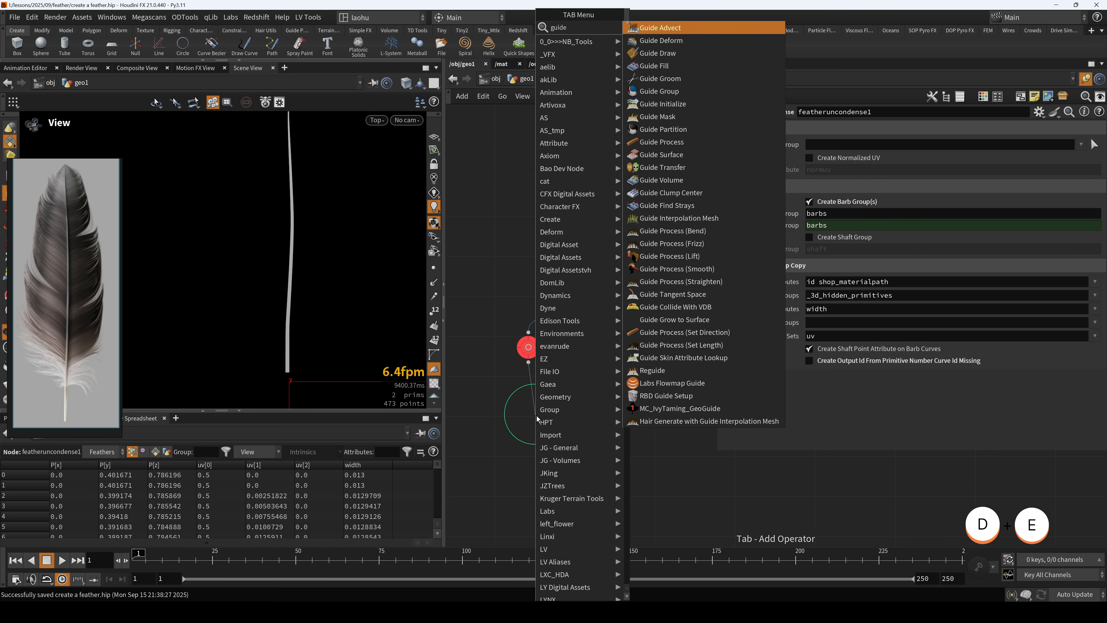
pyautogui.write('tang')
pyautogui.press('Return')
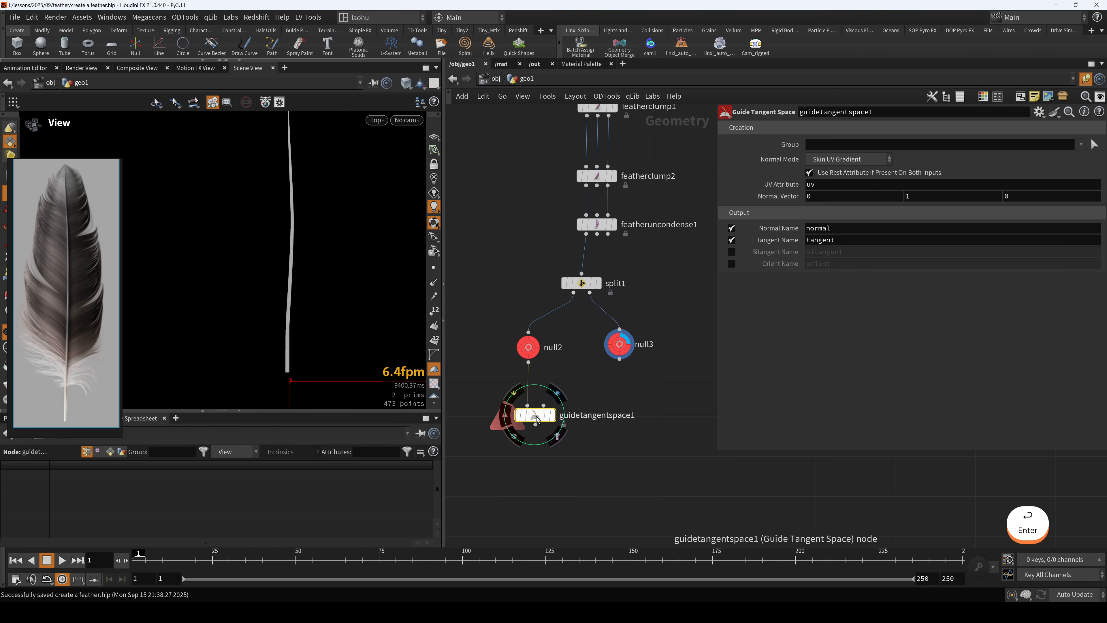
pyautogui.click(619, 359)
pyautogui.click(577, 417)
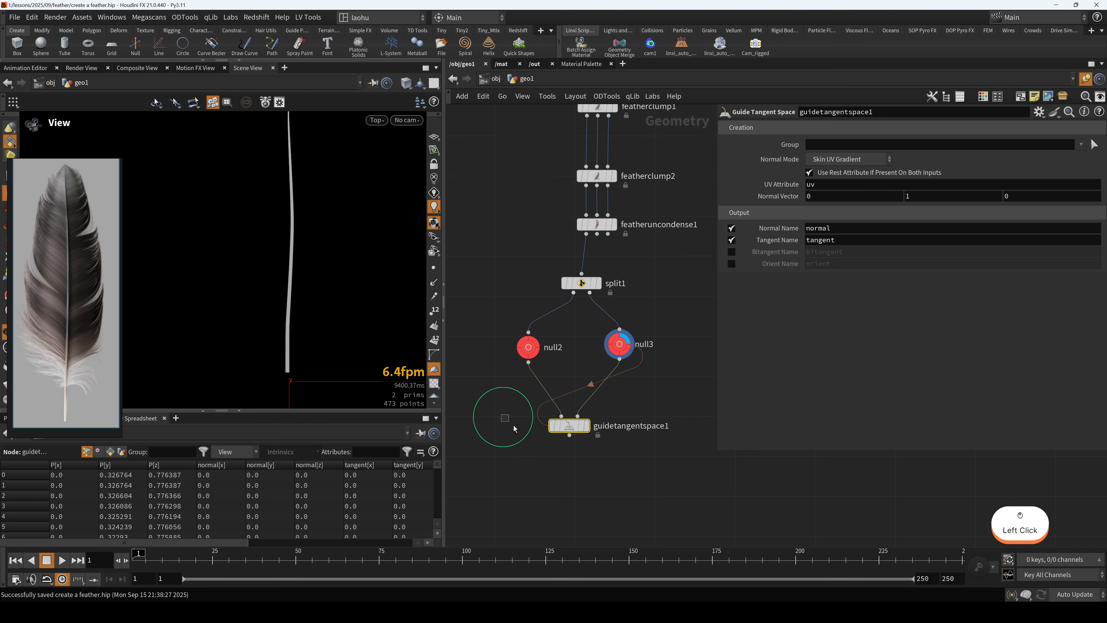
# - Turn off Use Rest Attribute on guidetangentspace1, display the node, and move it closer beneath the two nulls
pyautogui.click(832, 175)
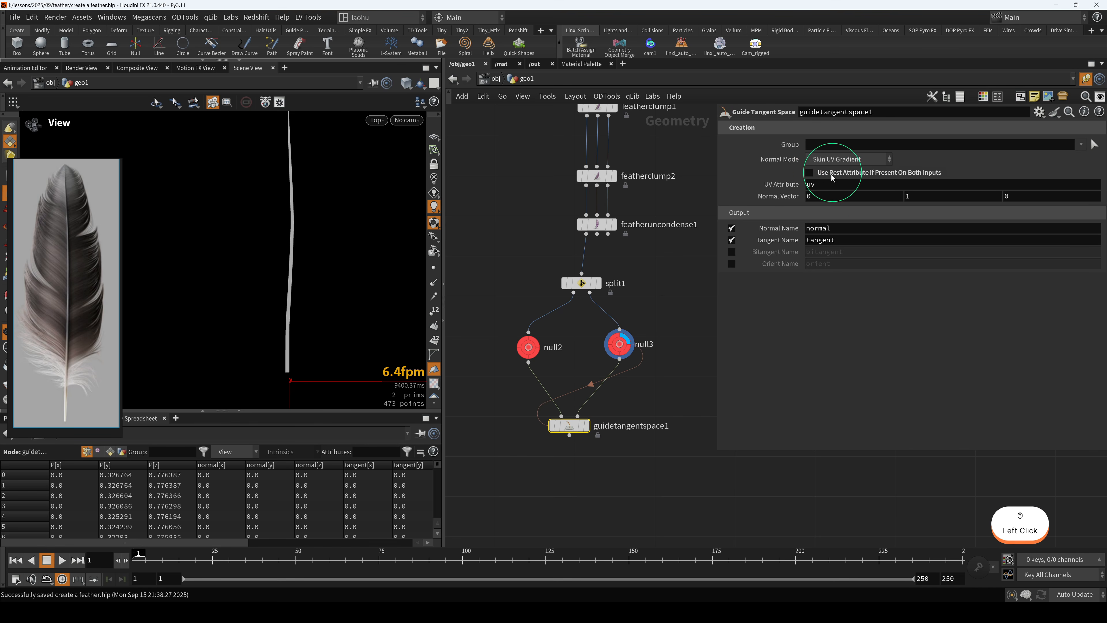
pyautogui.press('r')
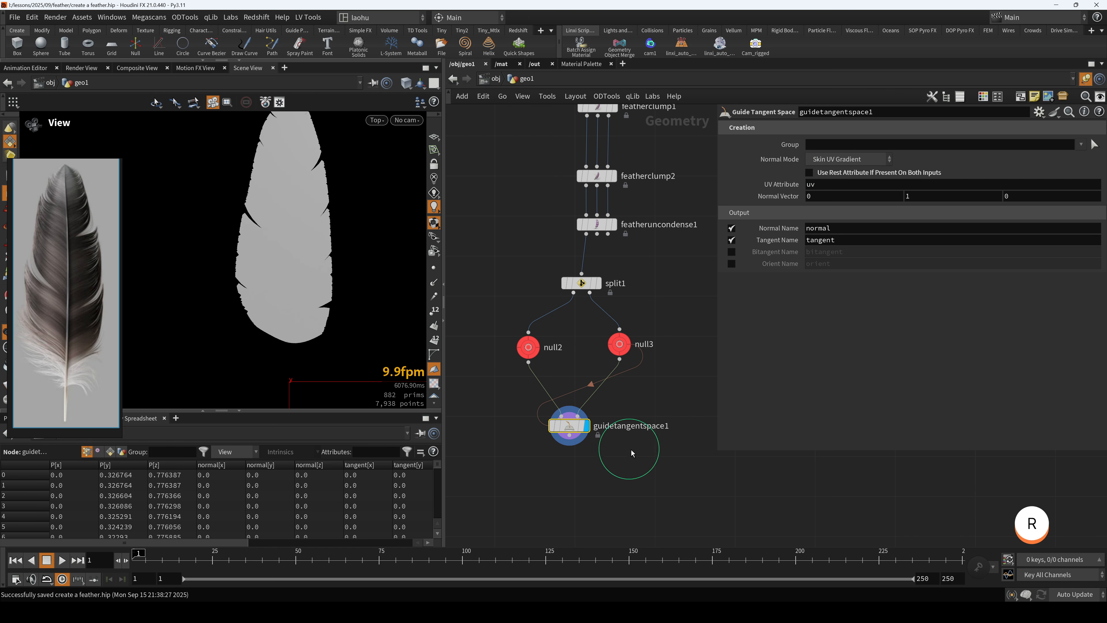
pyautogui.moveTo(632, 450); pyautogui.dragTo(625, 396, button='middle')
pyautogui.moveTo(566, 375); pyautogui.dragTo(572, 357)
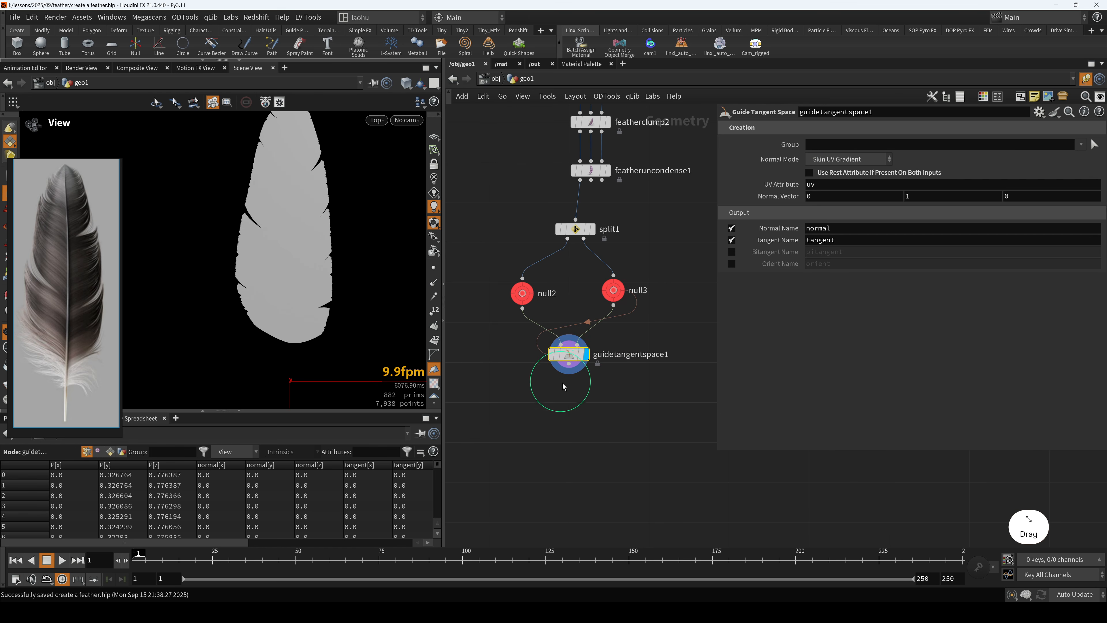
pyautogui.scroll(-3, 584, 388)
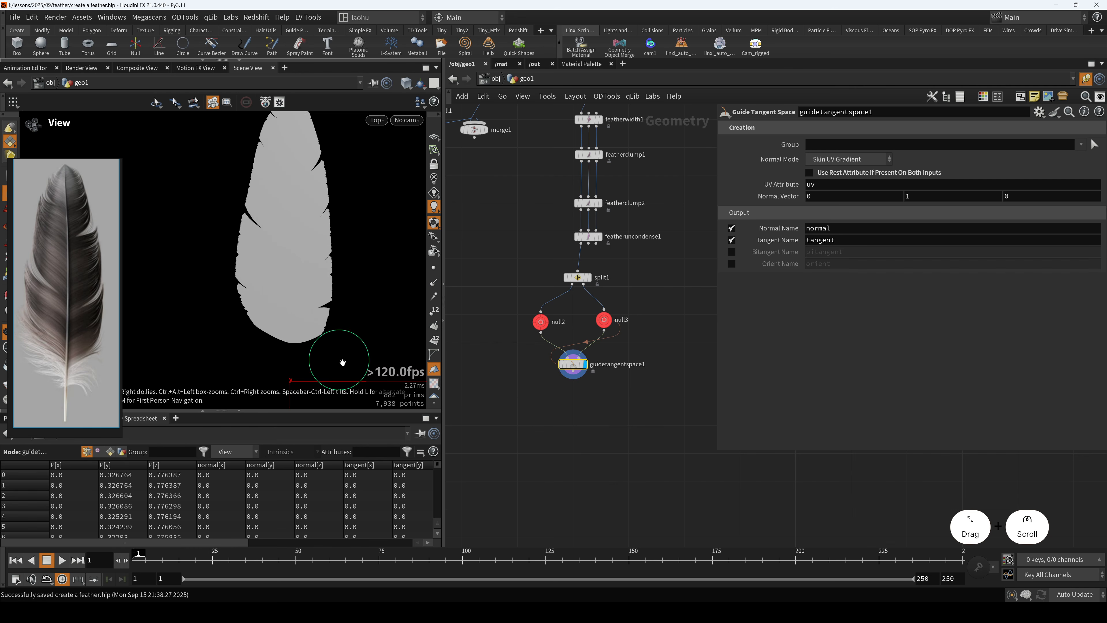
pyautogui.scroll(-1, 289, 279)
pyautogui.scroll(-2, 290, 279)
pyautogui.moveTo(323, 290)
pyautogui.mouseDown()
pyautogui.moveTo(304, 313)
pyautogui.moveTo(291, 293)
pyautogui.moveTo(328, 307)
pyautogui.mouseUp()
pyautogui.scroll(3, 593, 392)
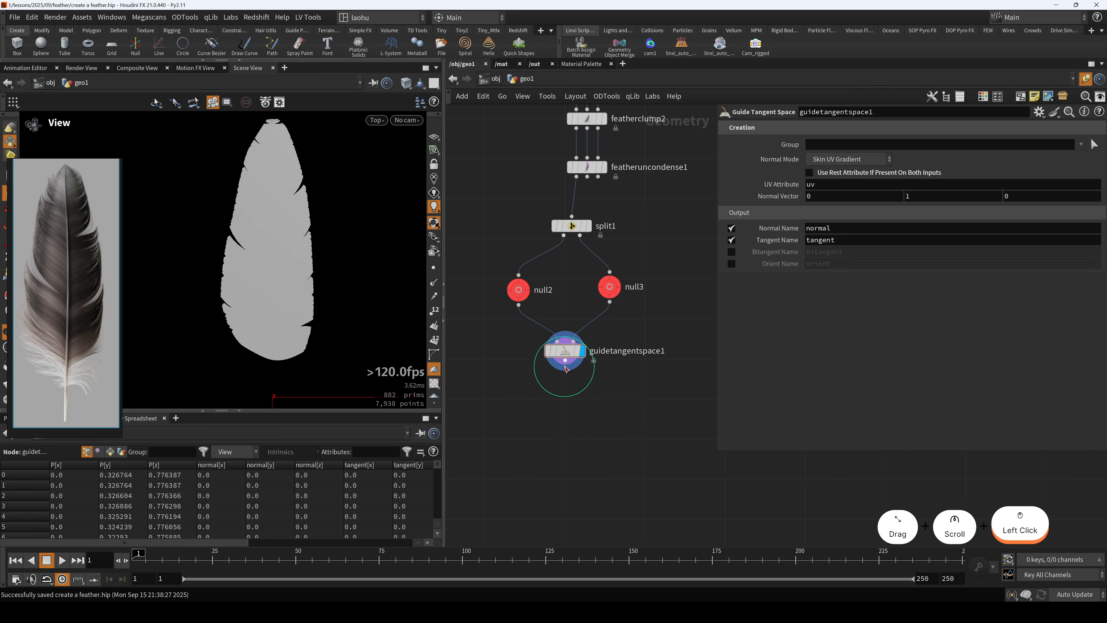
# - Add a Guide Process (Set Length) node connected to guidetangentspace1, display it, and place it well below
pyautogui.press('Tab')
pyautogui.write('set le')
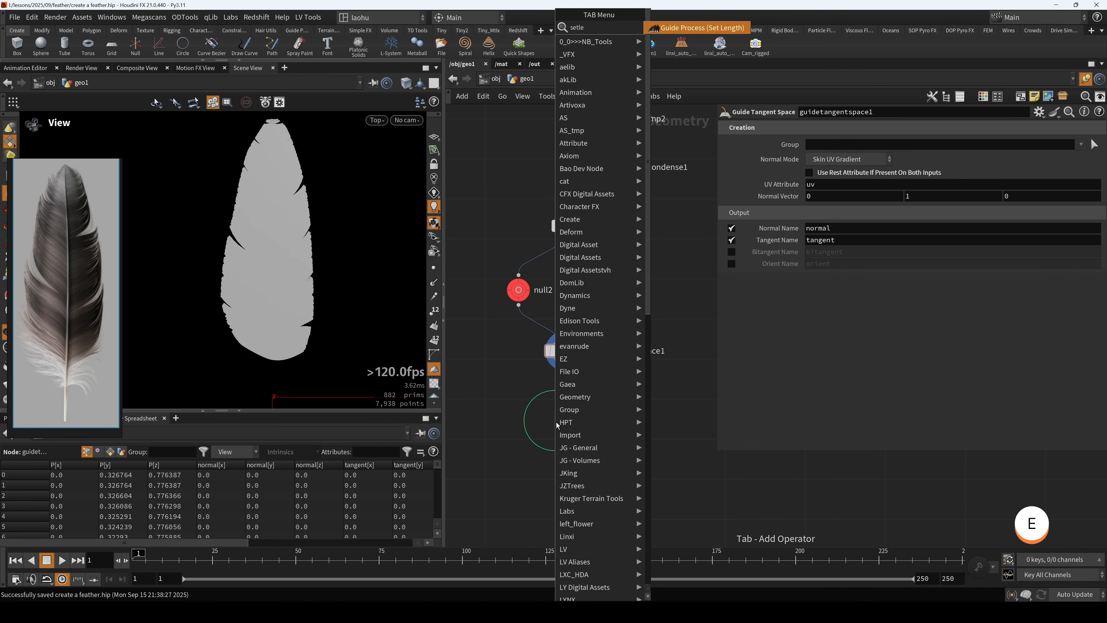
pyautogui.press('Return')
pyautogui.click(556, 422)
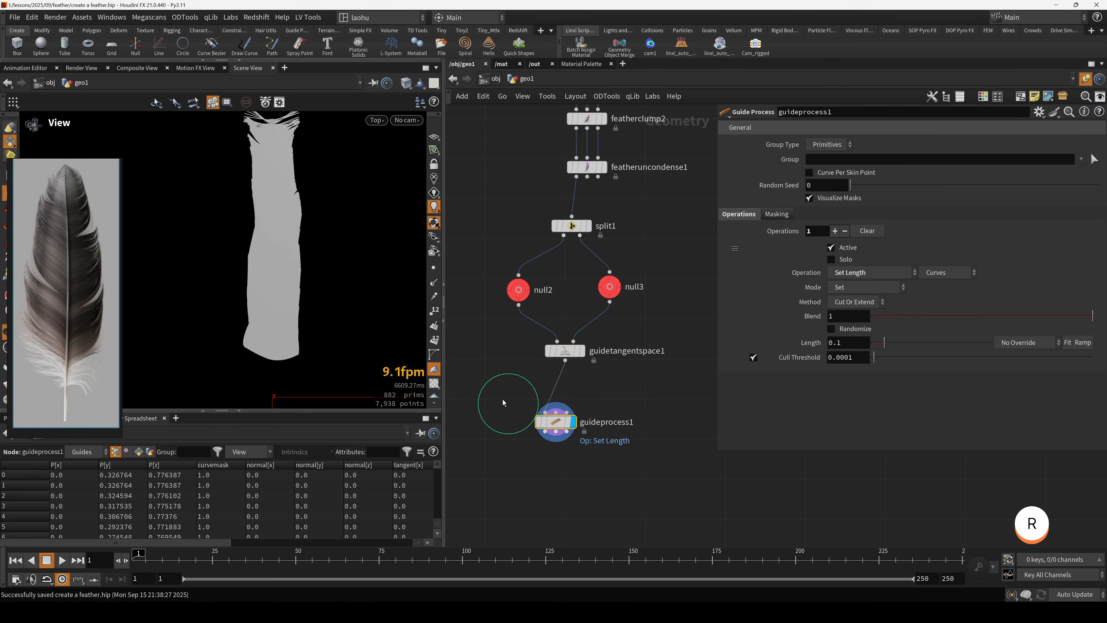
pyautogui.moveTo(557, 424); pyautogui.dragTo(560, 486)
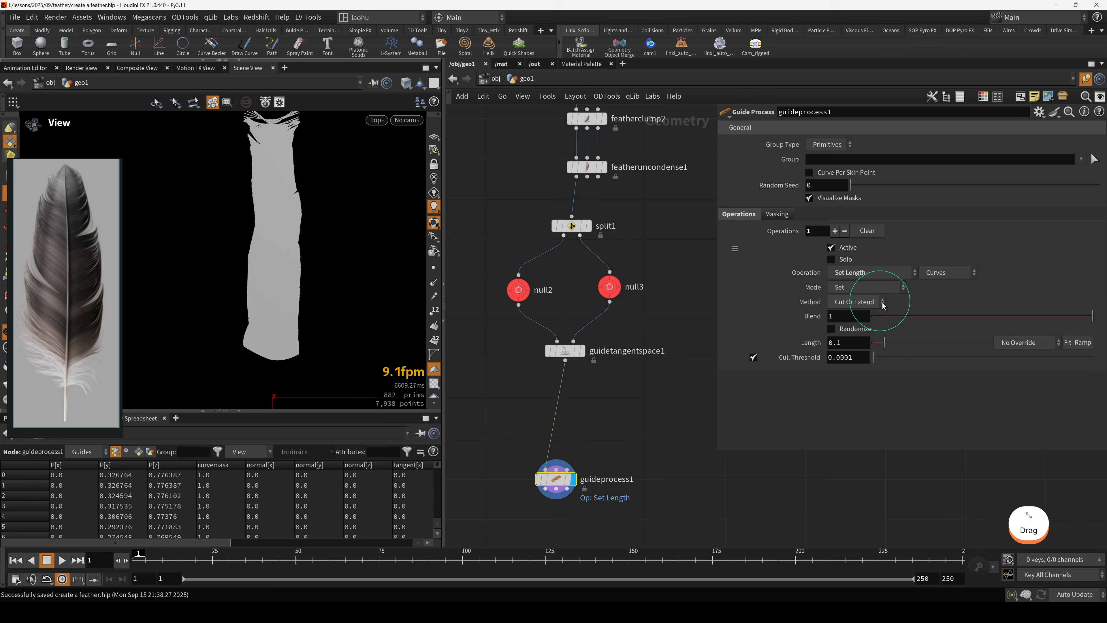
# - Set guideprocess1's length mode to Multiply and randomize the scale factor between 0.91 and 1.1
pyautogui.click(864, 289)
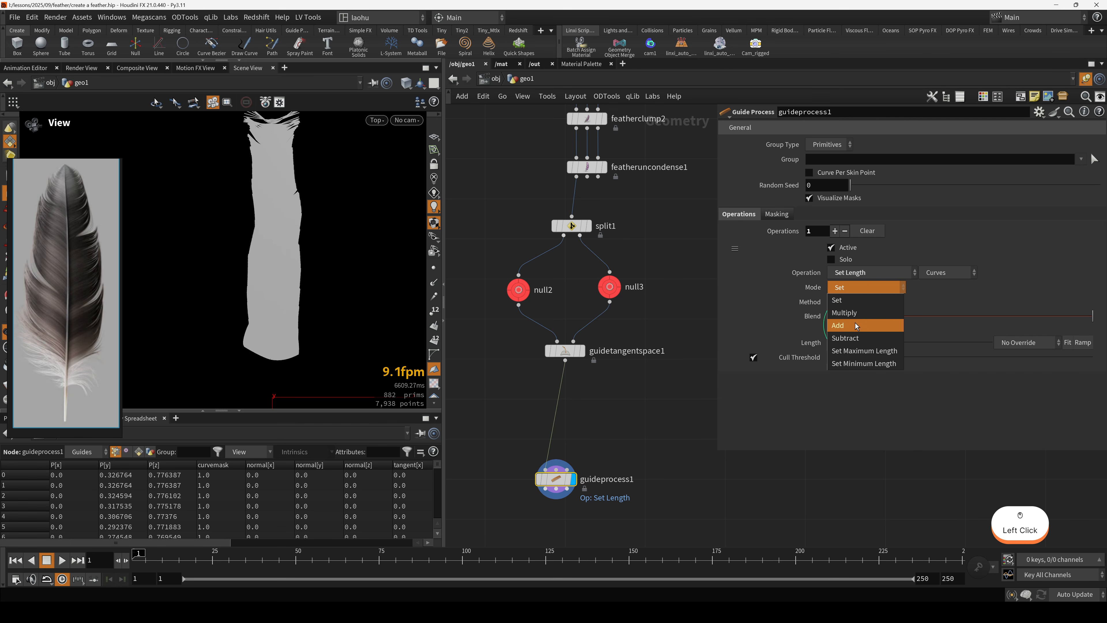
pyautogui.click(854, 315)
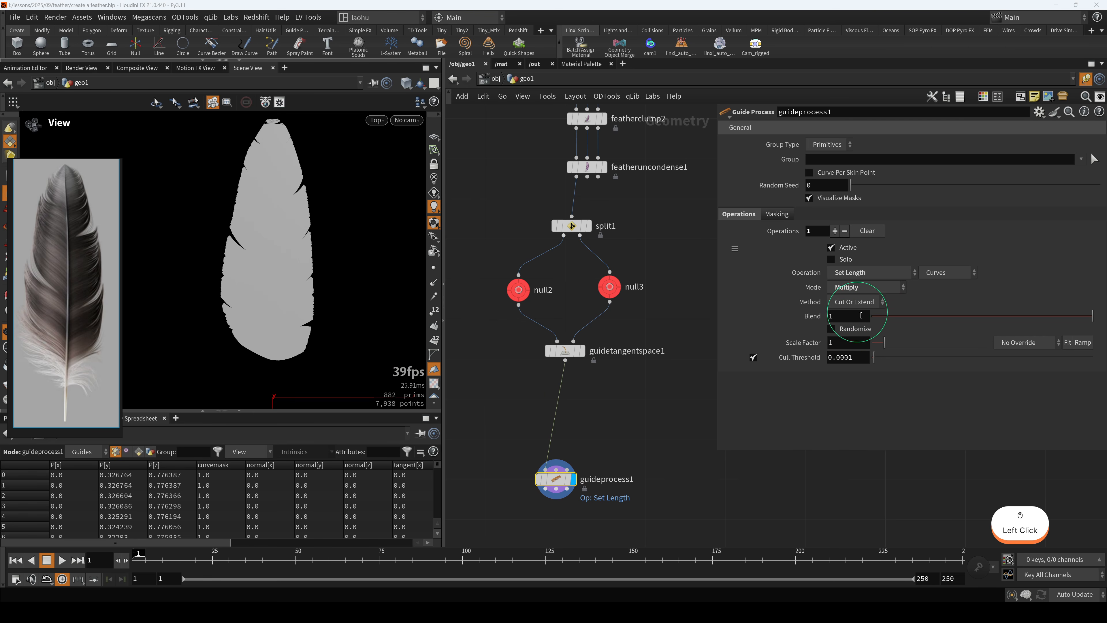
pyautogui.click(856, 329)
pyautogui.moveTo(878, 344); pyautogui.dragTo(885, 358)
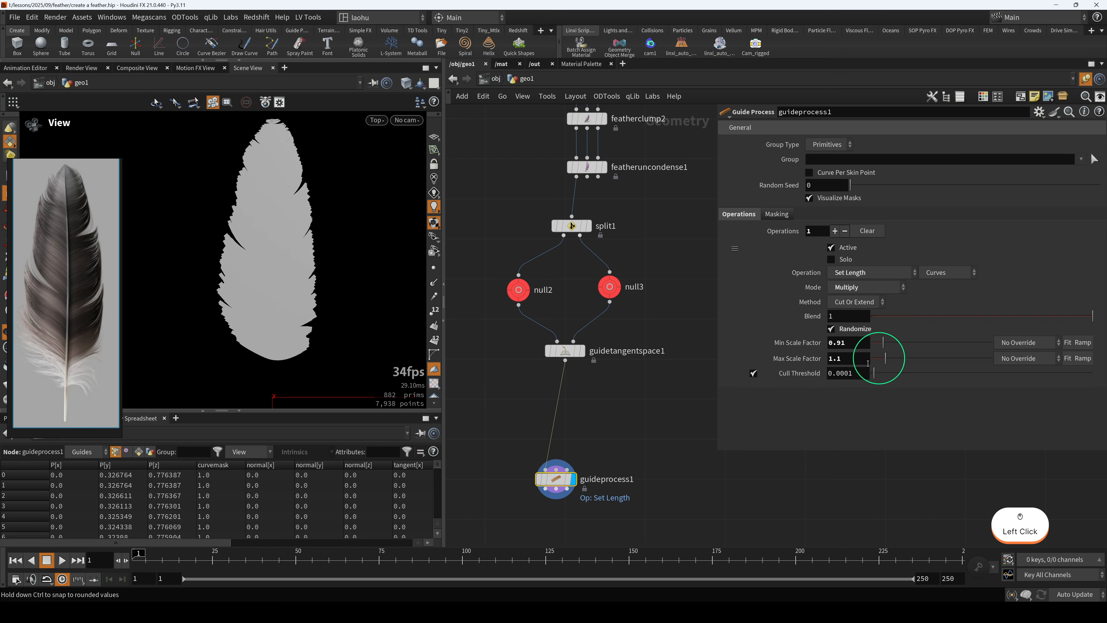
pyautogui.scroll(1, 253, 261)
pyautogui.scroll(1, 249, 266)
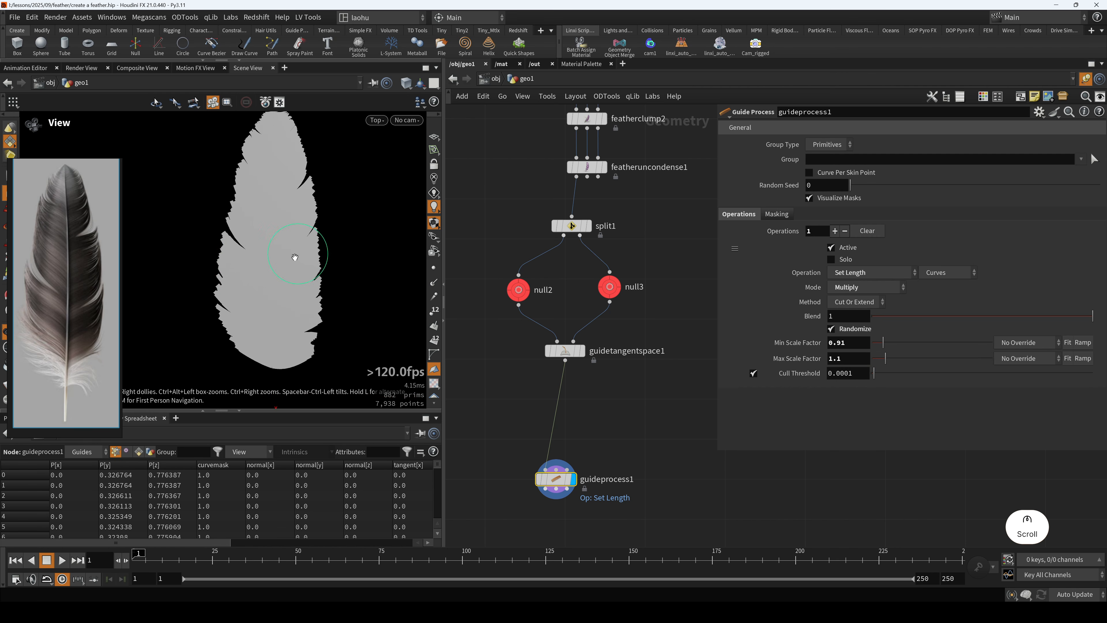
pyautogui.scroll(1, 288, 330)
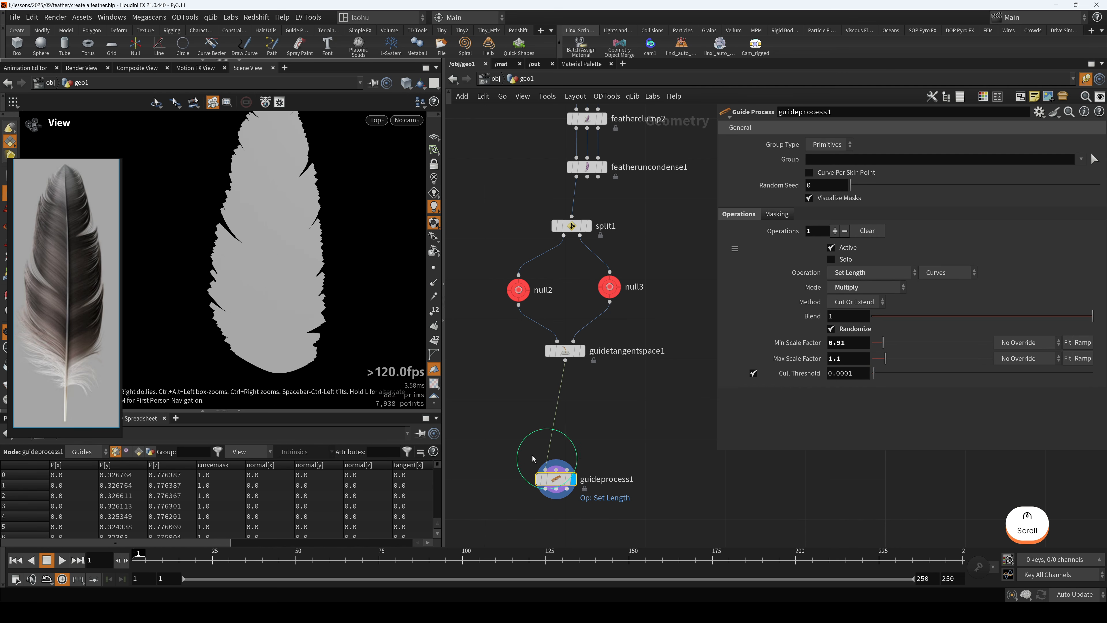
# - Shift guidetangentspace1 slightly and insert an Attribute Wrangle between it and guideprocess1
pyautogui.click(515, 418)
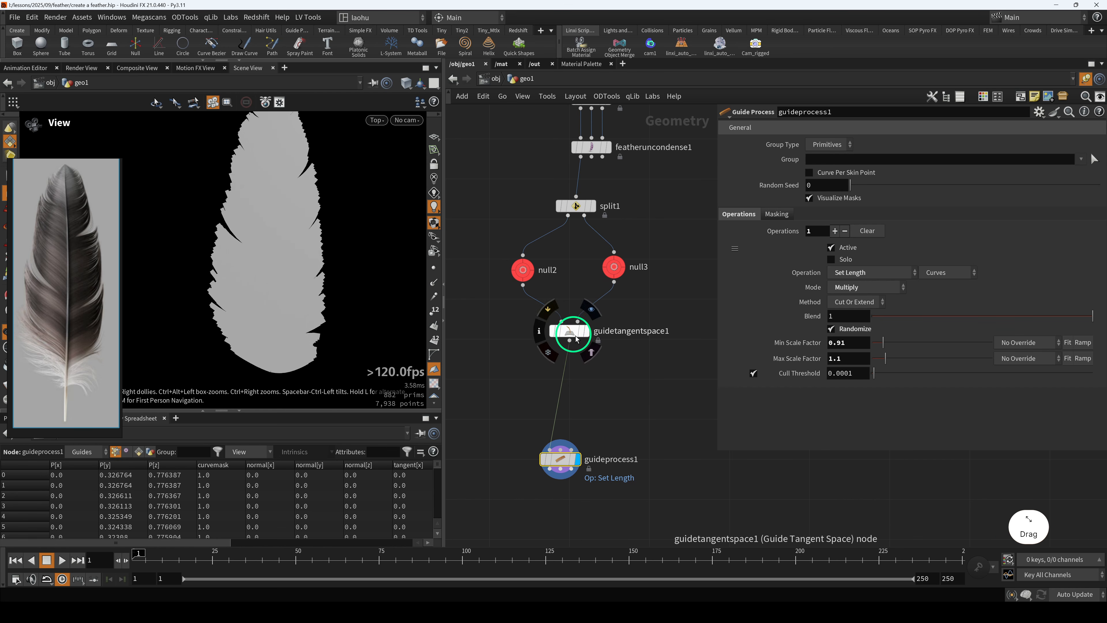
pyautogui.moveTo(574, 330); pyautogui.dragTo(552, 325)
pyautogui.press('Tab')
pyautogui.press('Escape')
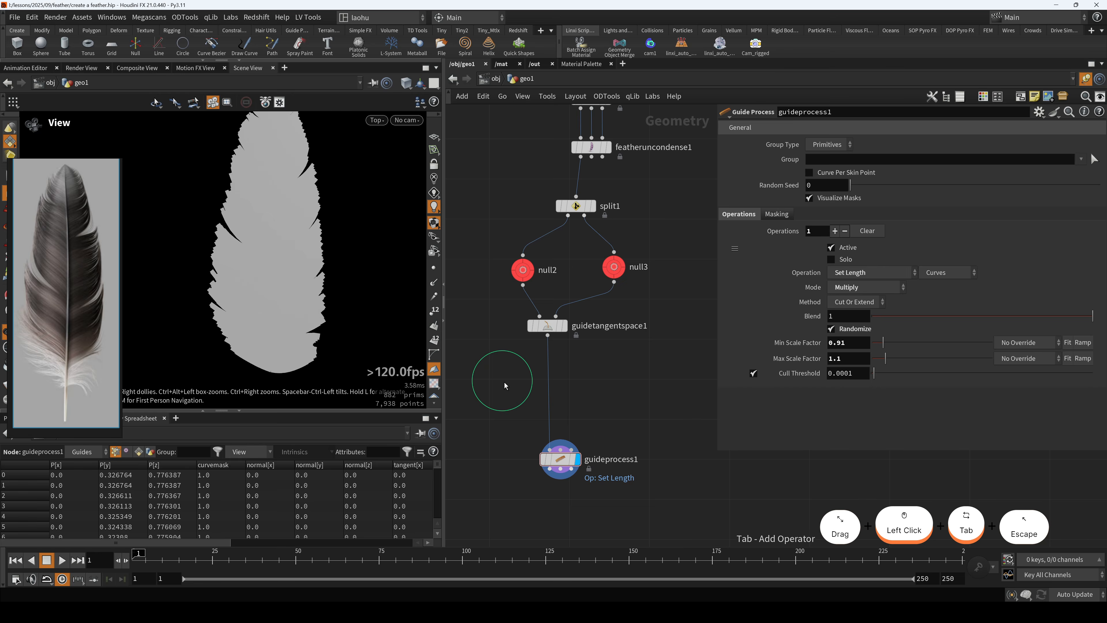
pyautogui.press('space')
pyautogui.press('q')
pyautogui.press('Tab')
pyautogui.moveTo(527, 407)
pyautogui.mouseDown()
pyautogui.moveTo(549, 388)
pyautogui.moveTo(582, 417)
pyautogui.mouseUp()
pyautogui.write('q')
pyautogui.press('Down')
pyautogui.press('Return')
pyautogui.click(512, 399)
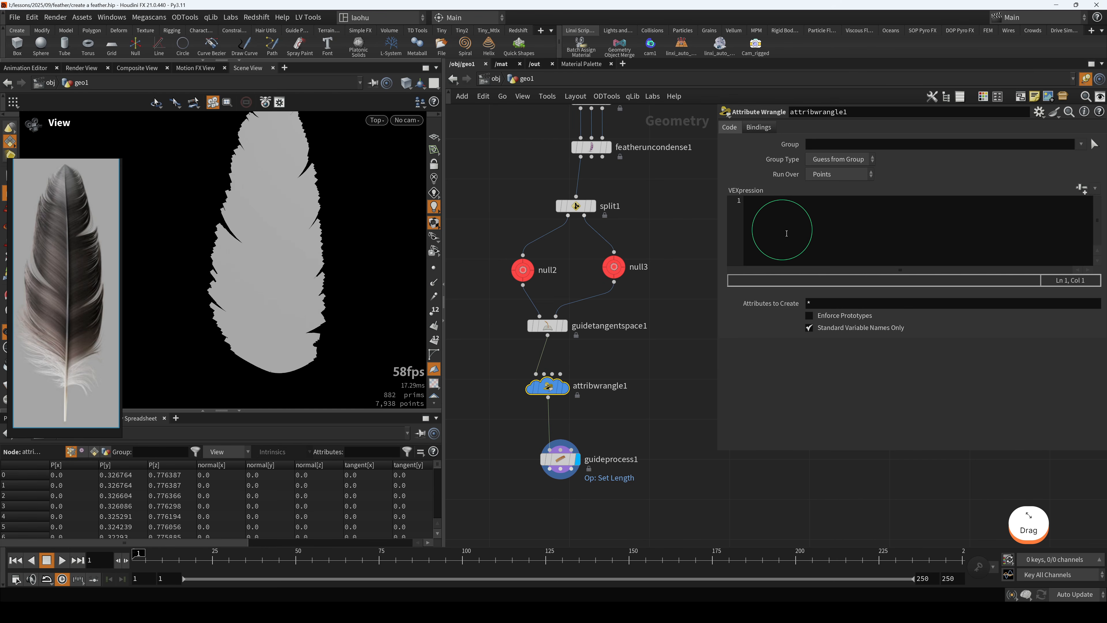
pyautogui.click(782, 230)
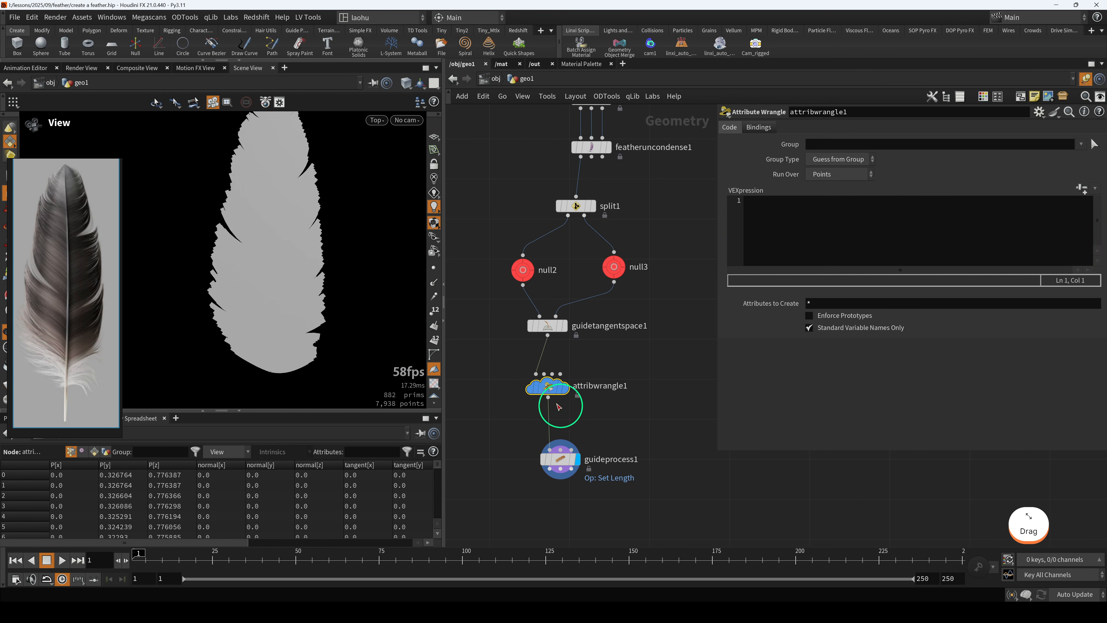
# - Display featherwidth1 and guideprocess1 alternately to compare the original barb widths with the processed guides
pyautogui.scroll(-5, 563, 405)
pyautogui.scroll(2, 539, 192)
pyautogui.click(585, 192)
pyautogui.moveTo(558, 175); pyautogui.dragTo(554, 255, button='middle')
pyautogui.click(587, 235)
pyautogui.press('r')
pyautogui.click(304, 319)
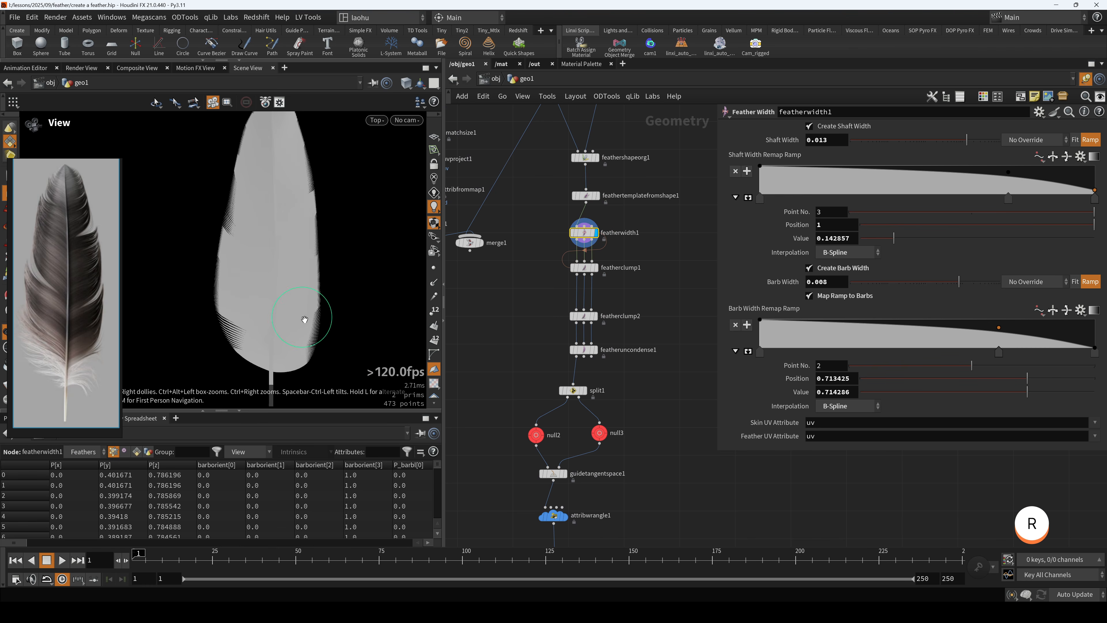
pyautogui.moveTo(519, 533); pyautogui.dragTo(524, 461, button='middle')
pyautogui.click(571, 495)
pyautogui.press('r')
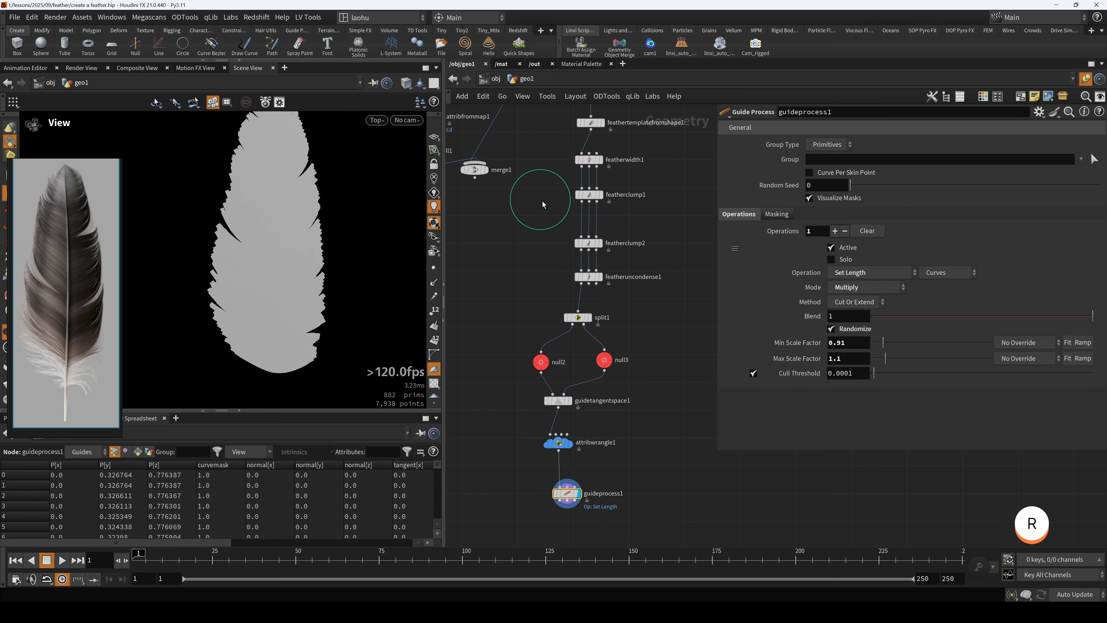
pyautogui.moveTo(566, 166); pyautogui.dragTo(572, 188, button='middle')
pyautogui.click(593, 181)
pyautogui.press('r')
pyautogui.click(300, 245)
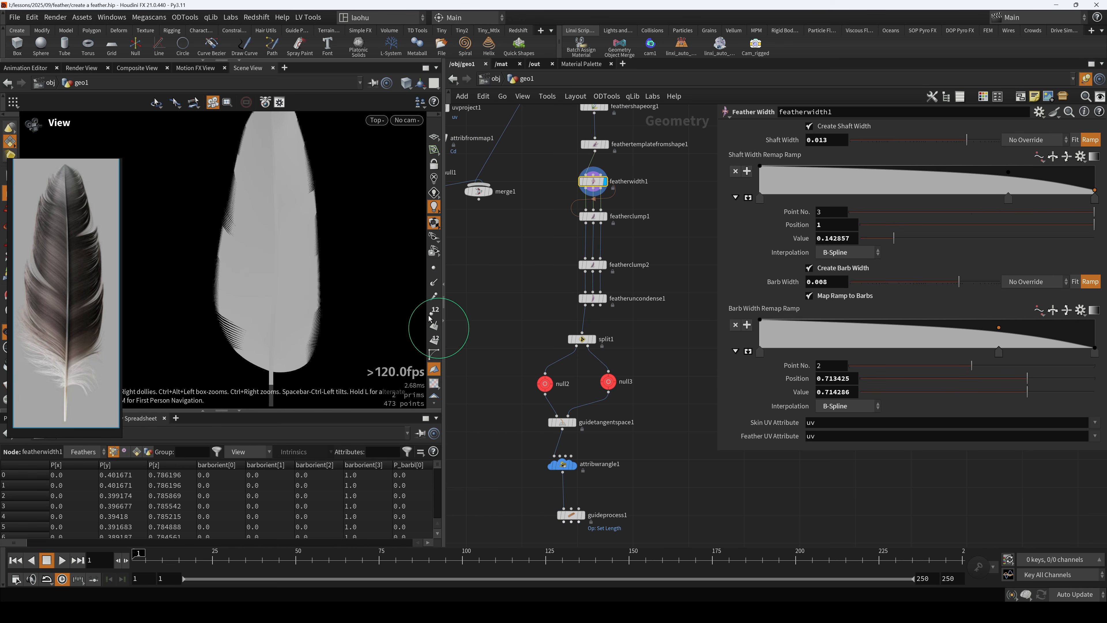
# - Write f@width*=chf('width'); in attribwrangle1 and create its Width parameter
pyautogui.moveTo(643, 472); pyautogui.dragTo(638, 413, button='middle')
pyautogui.click(550, 408)
pyautogui.click(811, 213)
pyautogui.write('f@')
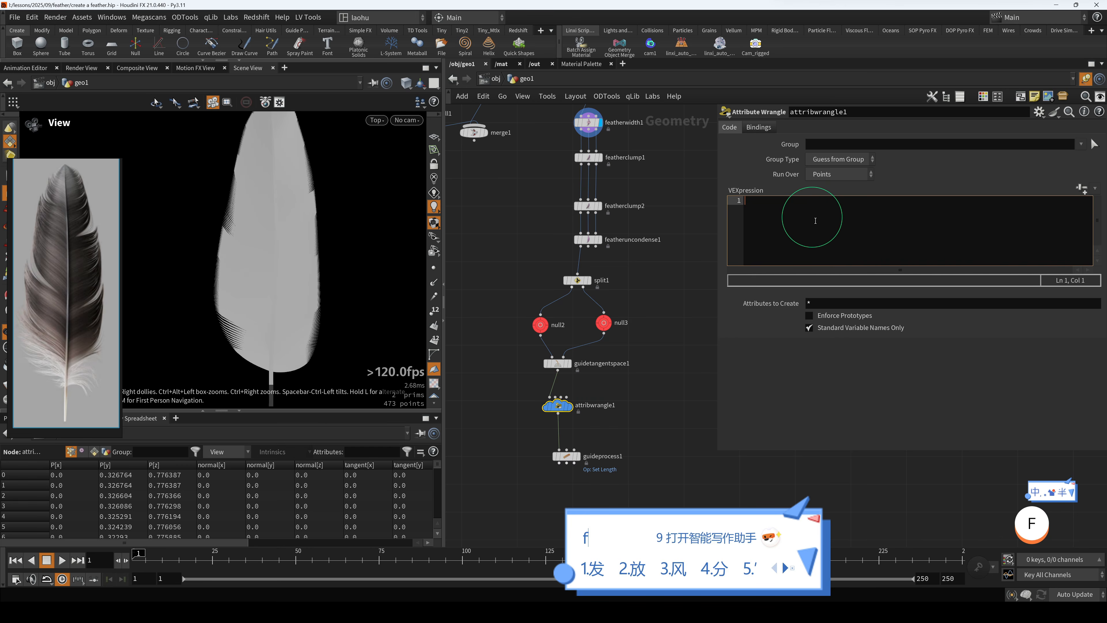
pyautogui.write('w')
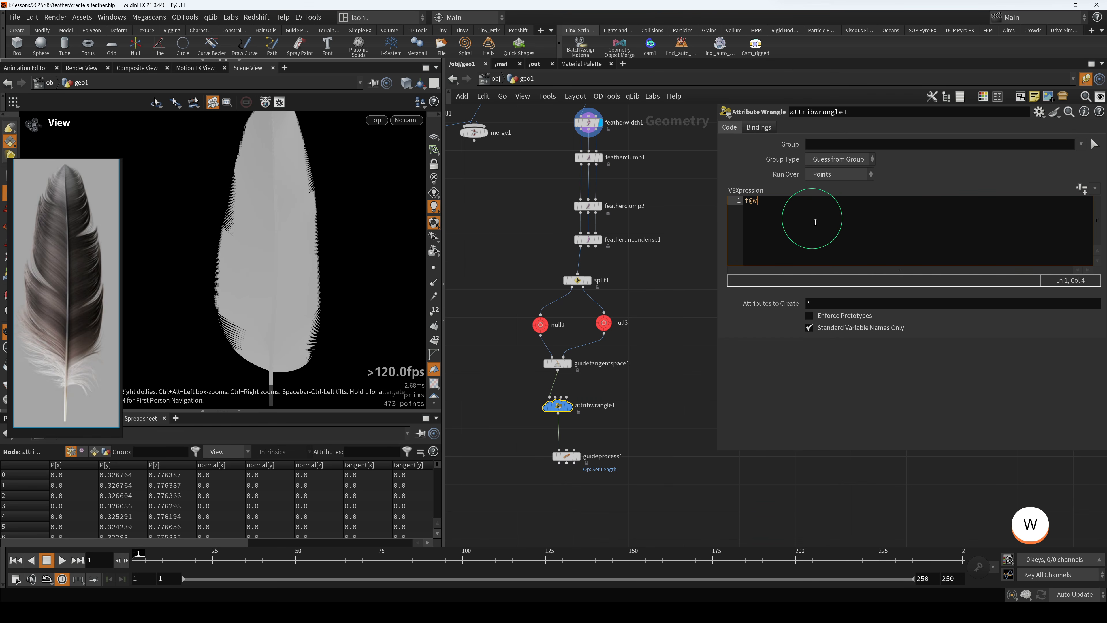
pyautogui.write('idth*')
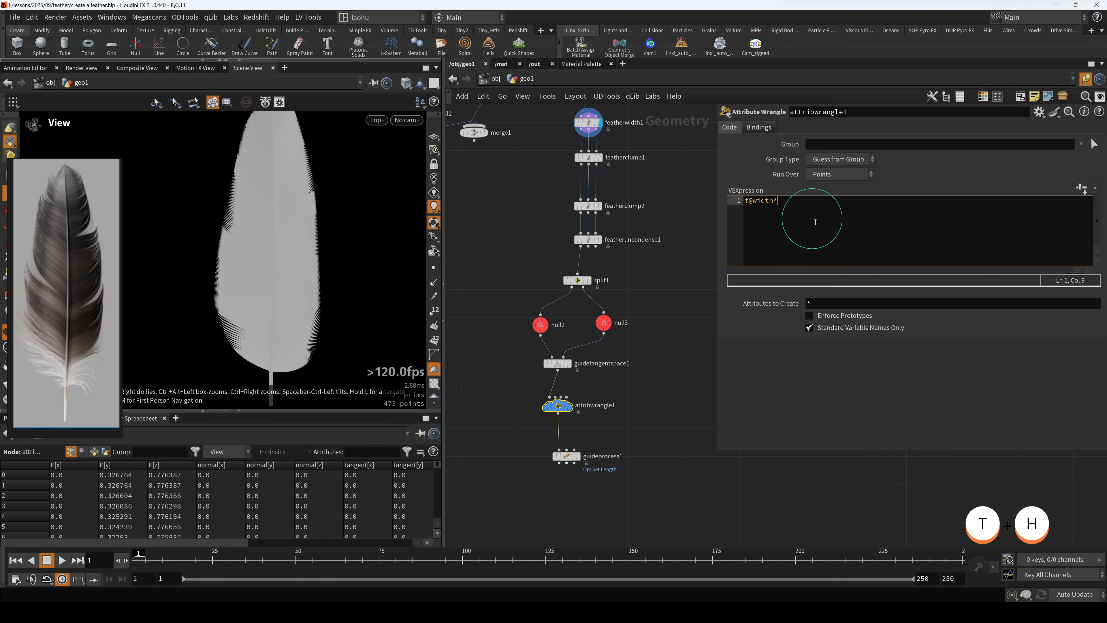
pyautogui.write('=chf()')
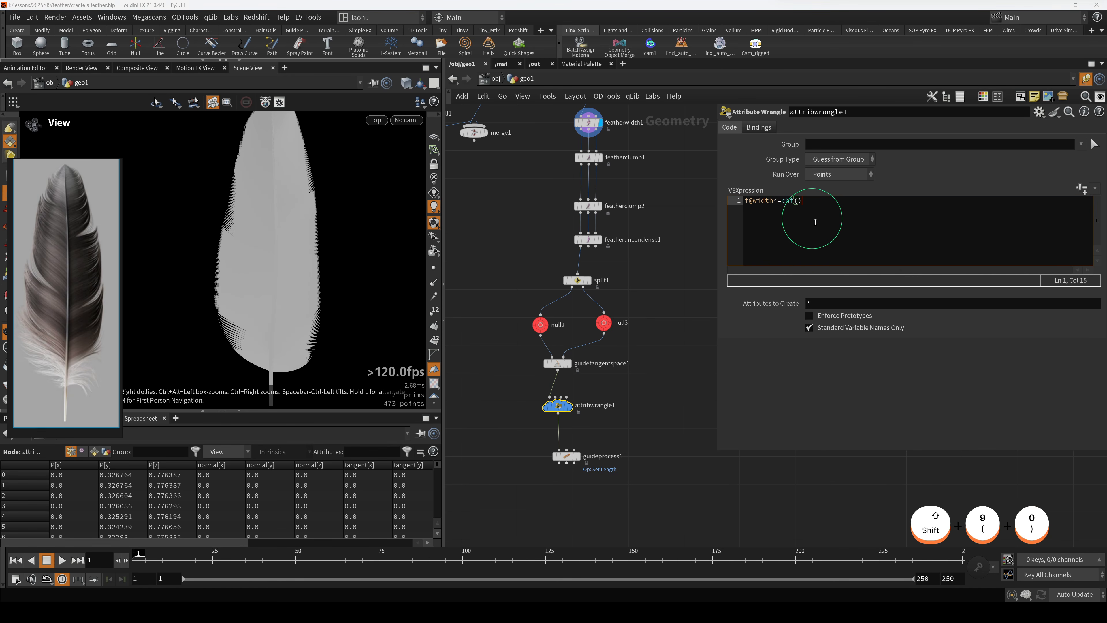
pyautogui.write(';')
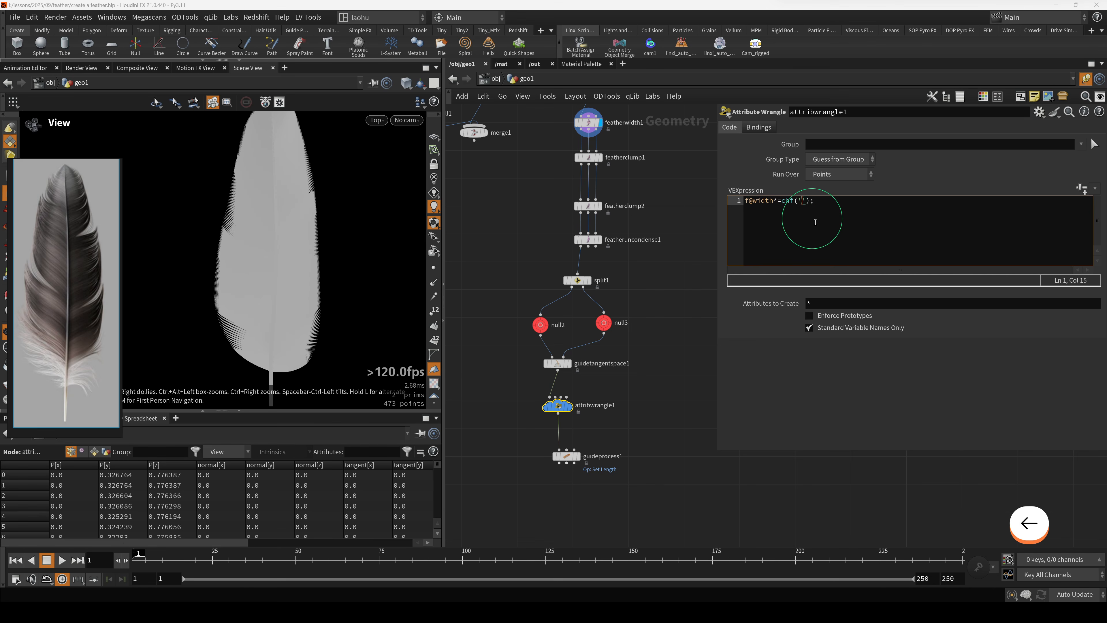
pyautogui.write('idth')
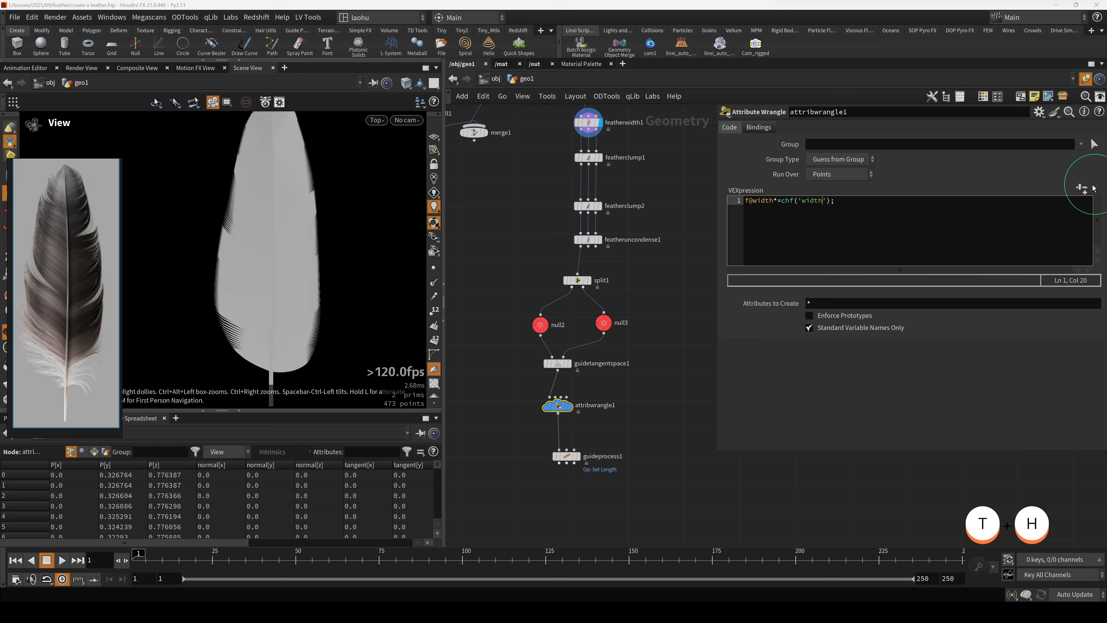
pyautogui.click(1083, 188)
# - Display attribwrangle1 and set its Width multiplier to about 0.065
pyautogui.moveTo(865, 188)
pyautogui.mouseDown()
pyautogui.moveTo(886, 191)
pyautogui.moveTo(875, 190)
pyautogui.mouseUp()
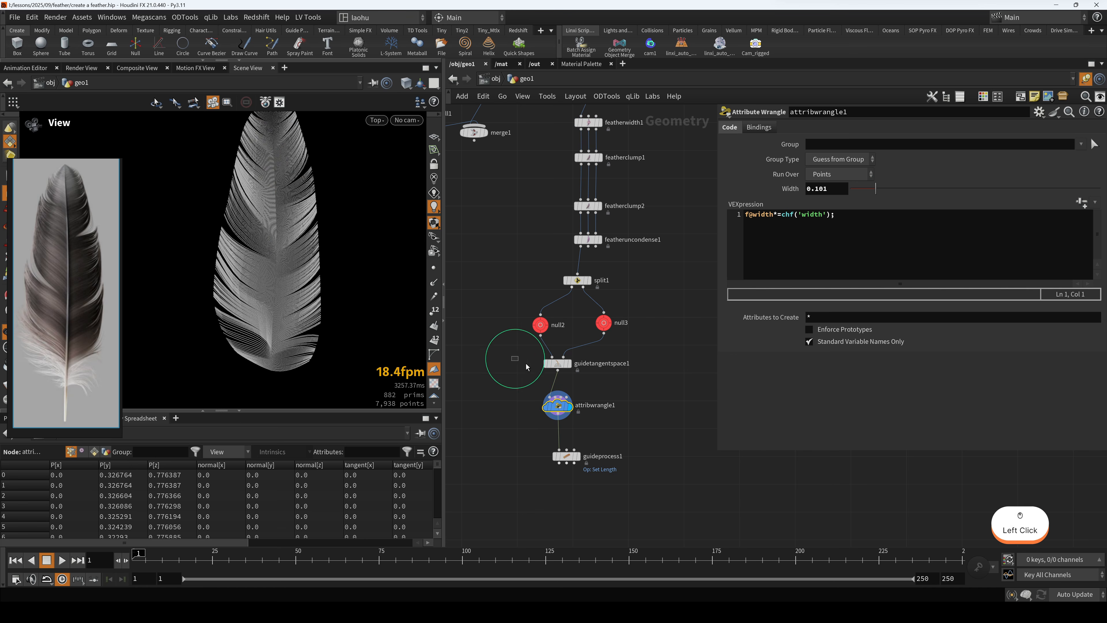
pyautogui.moveTo(526, 364); pyautogui.dragTo(573, 413)
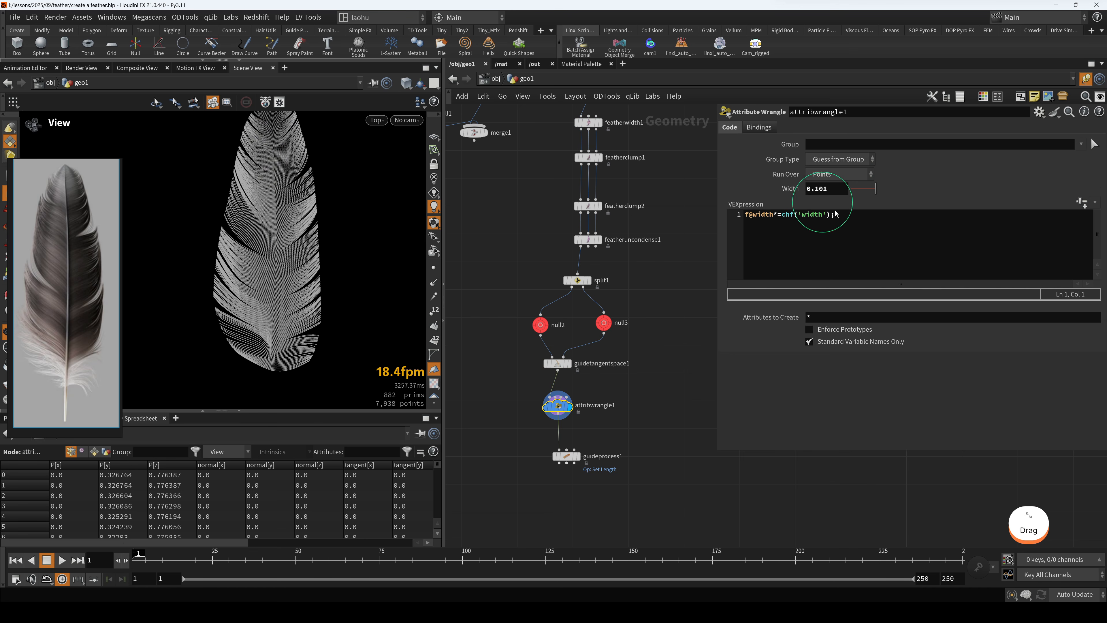
pyautogui.moveTo(875, 192); pyautogui.dragTo(869, 194)
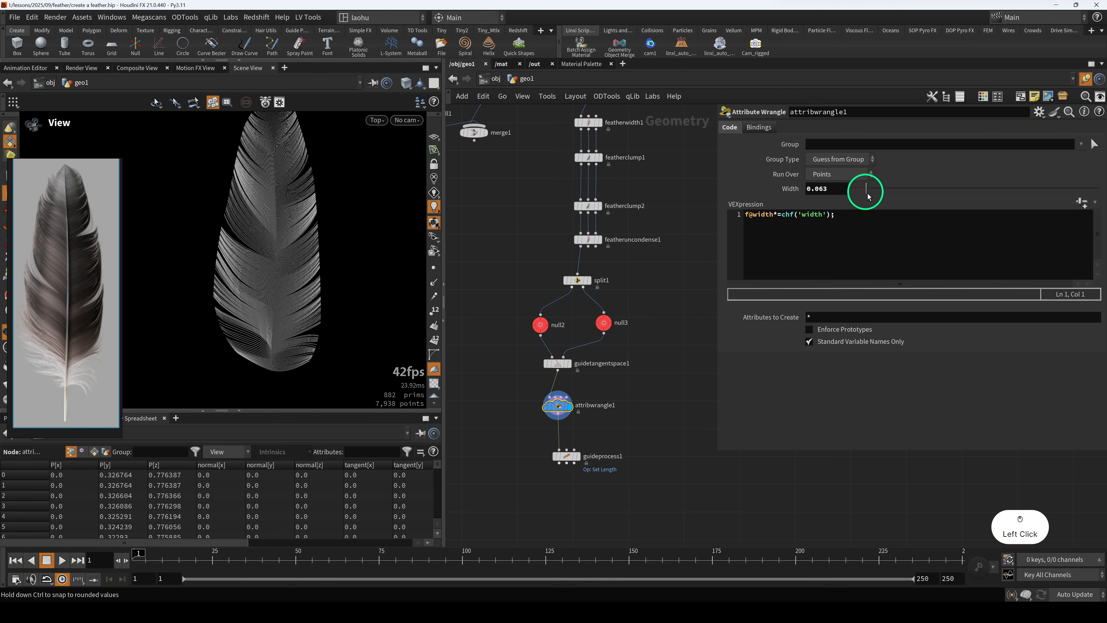
pyautogui.moveTo(304, 269); pyautogui.dragTo(304, 304)
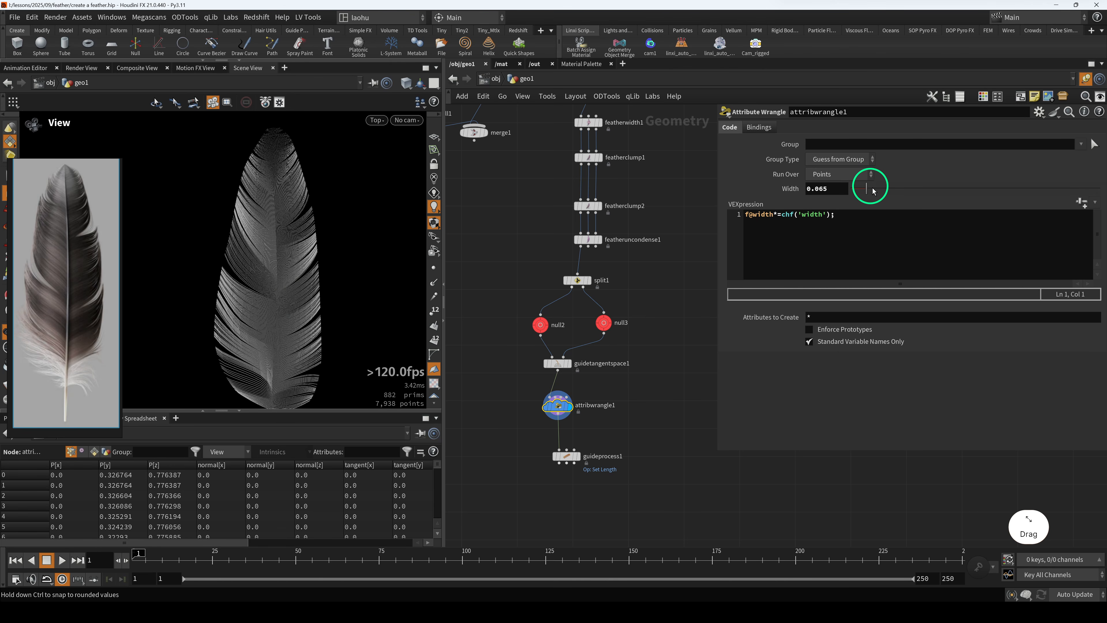
pyautogui.moveTo(869, 188); pyautogui.dragTo(874, 191)
# - Display guideprocess1 and inspect the thinned barbs of the feather up close
pyautogui.moveTo(566, 456); pyautogui.dragTo(576, 457)
pyautogui.scroll(5, 260, 346)
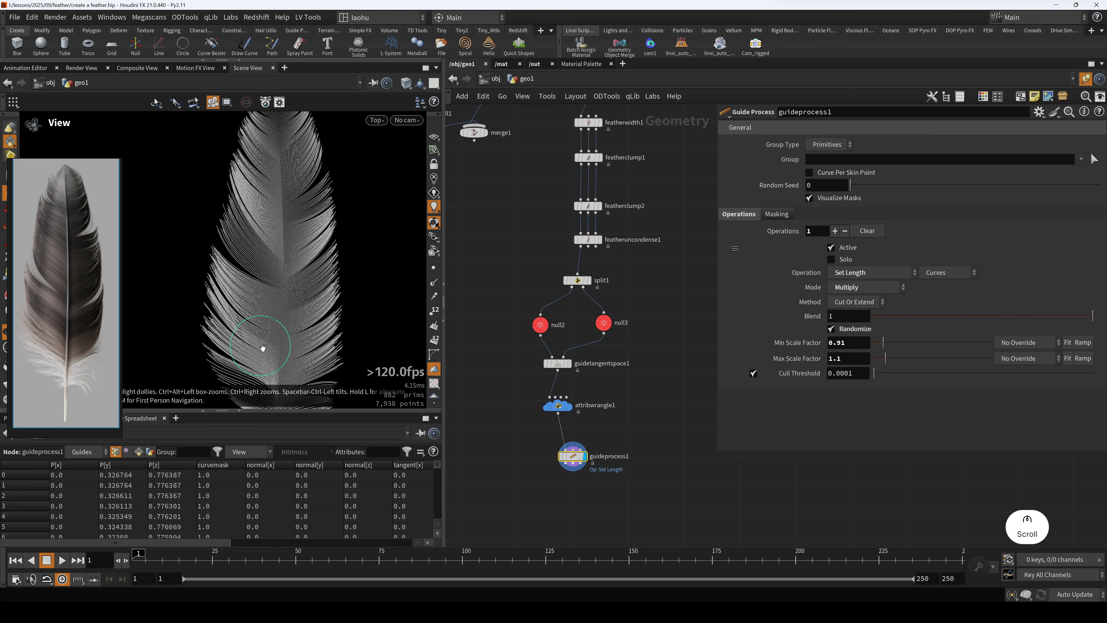
pyautogui.moveTo(265, 290); pyautogui.dragTo(276, 318, button='middle')
pyautogui.scroll(-3, 283, 313)
pyautogui.moveTo(289, 309); pyautogui.dragTo(289, 329)
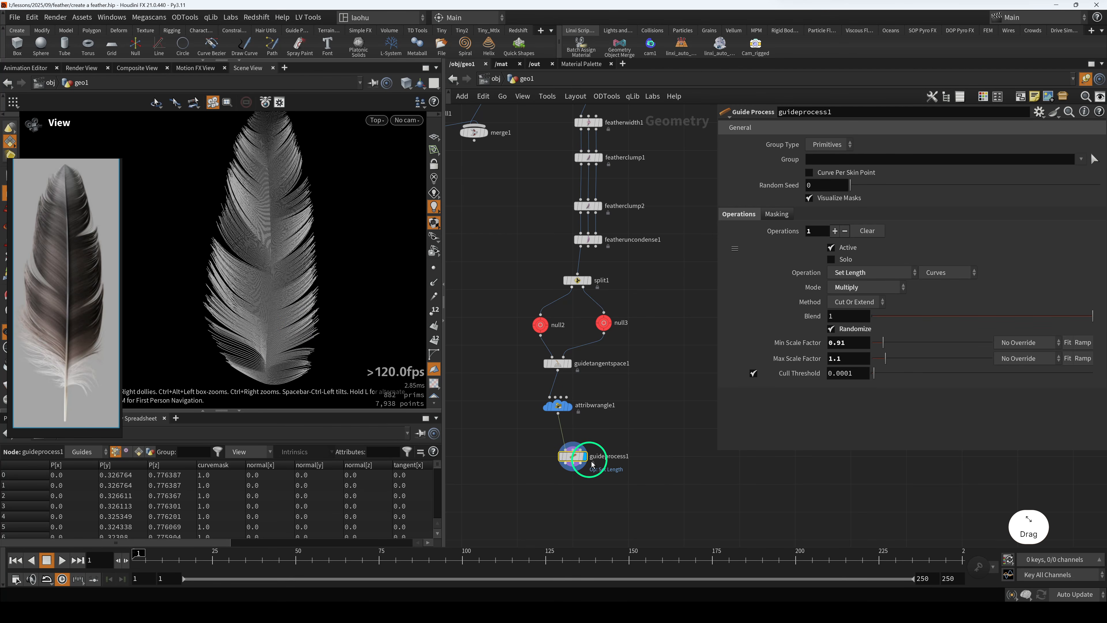
# - Connect null3 to guideprocess1's Skin input, reposition the displayed node, and save the scene
pyautogui.moveTo(573, 456); pyautogui.dragTo(574, 461)
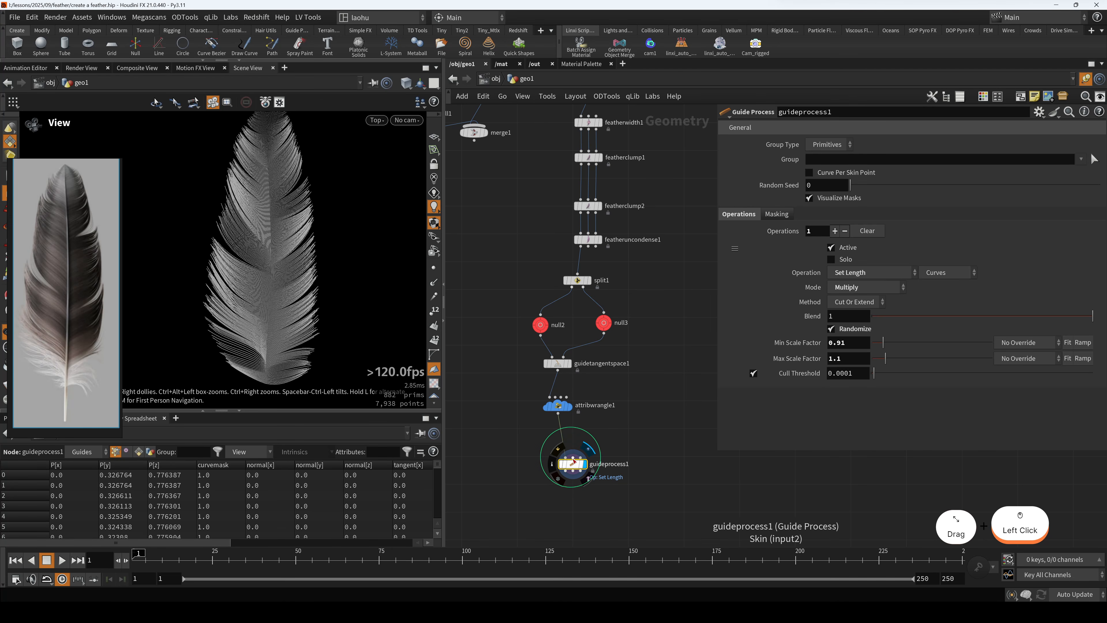
pyautogui.click(575, 461)
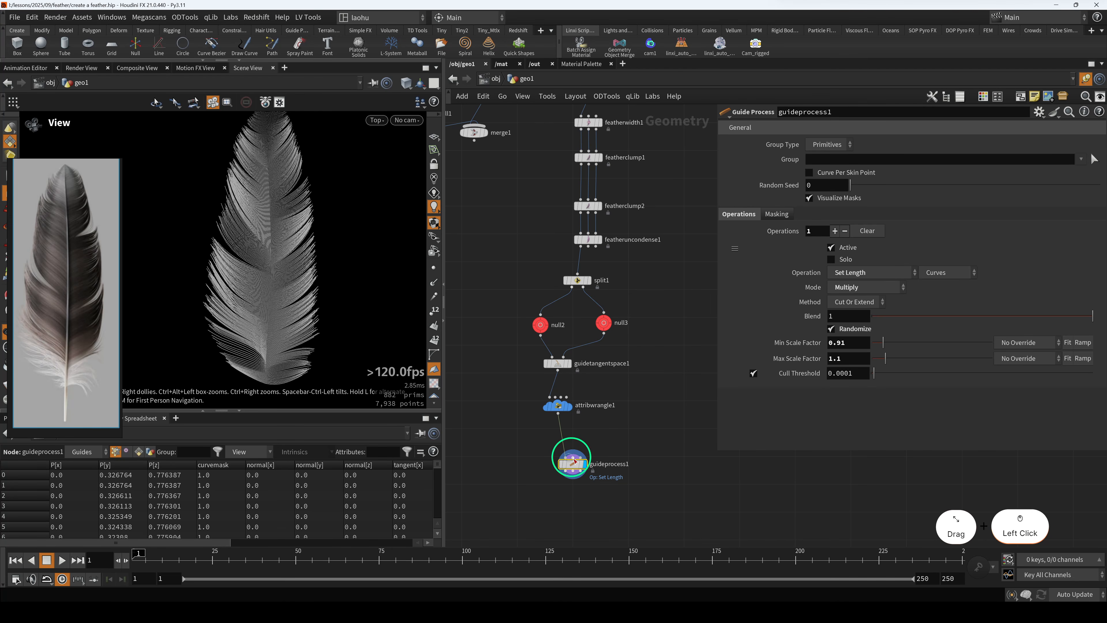
pyautogui.click(620, 346)
pyautogui.moveTo(577, 465); pyautogui.dragTo(595, 471)
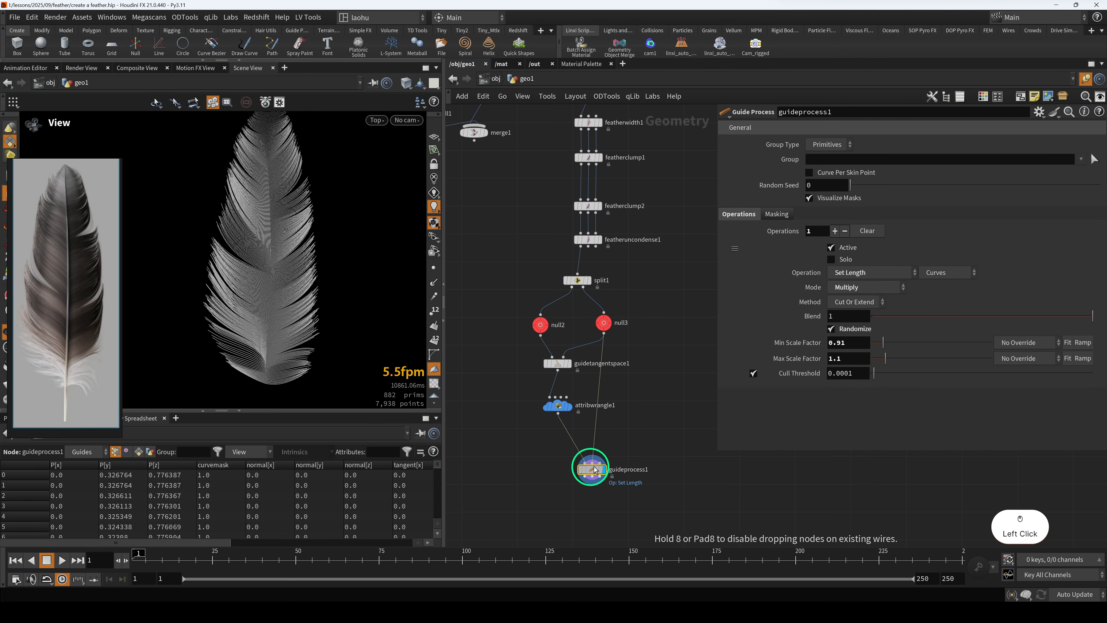
pyautogui.scroll(-2, 567, 415)
pyautogui.click(558, 348)
pyautogui.moveTo(550, 405); pyautogui.dragTo(613, 437)
pyautogui.press('r')
pyautogui.moveTo(613, 437); pyautogui.dragTo(611, 410, button='middle')
pyautogui.hotkey('ctrl', 's')
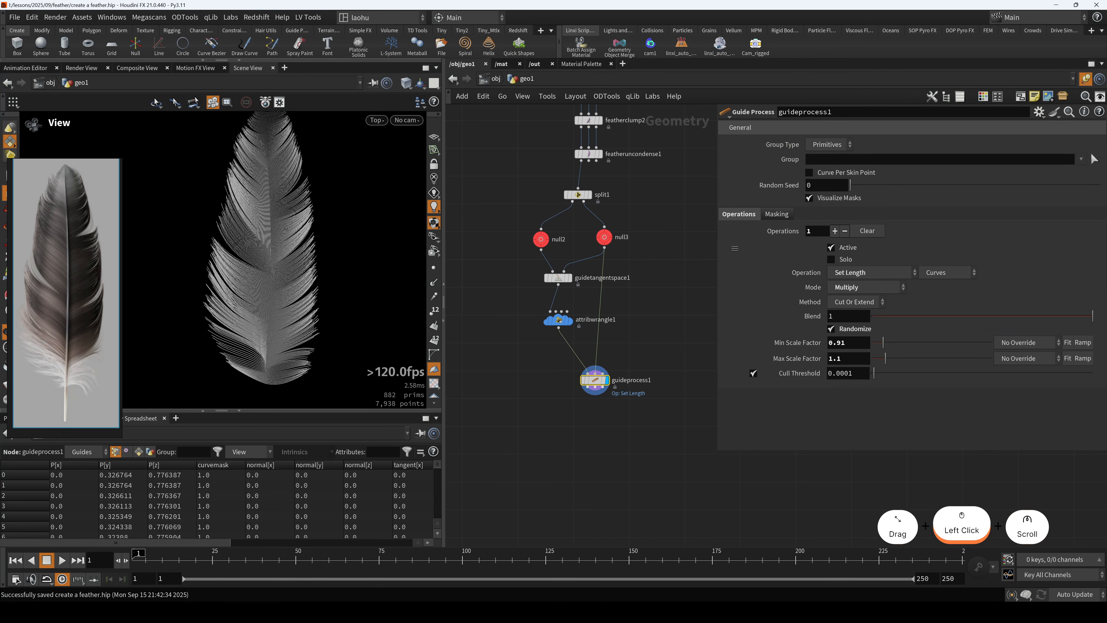
# - Add a second Guide Process (Set Length) node beneath guideprocess1, connected to its outputs
pyautogui.moveTo(603, 416); pyautogui.dragTo(603, 409, button='middle')
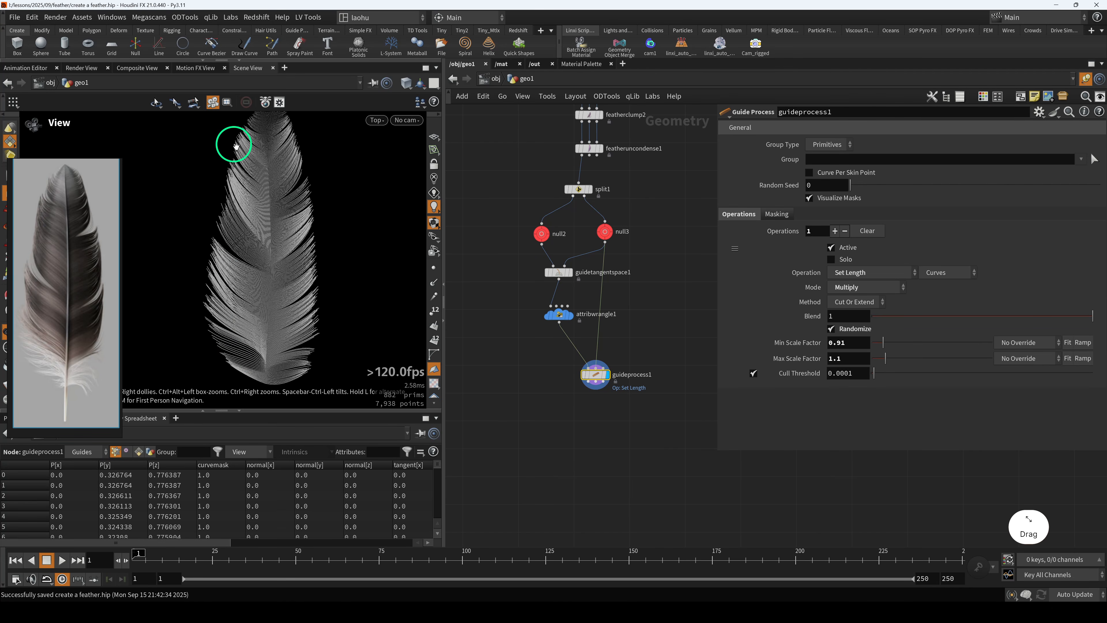
pyautogui.scroll(3, 604, 378)
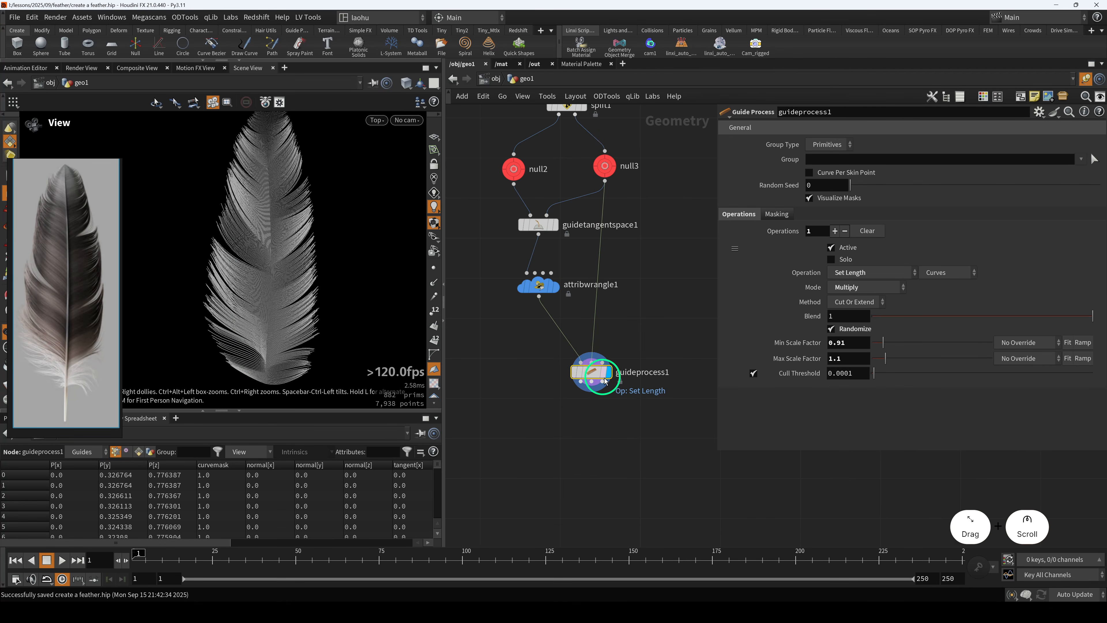
pyautogui.moveTo(591, 375); pyautogui.dragTo(595, 367)
pyautogui.press('Tab')
pyautogui.write('setl')
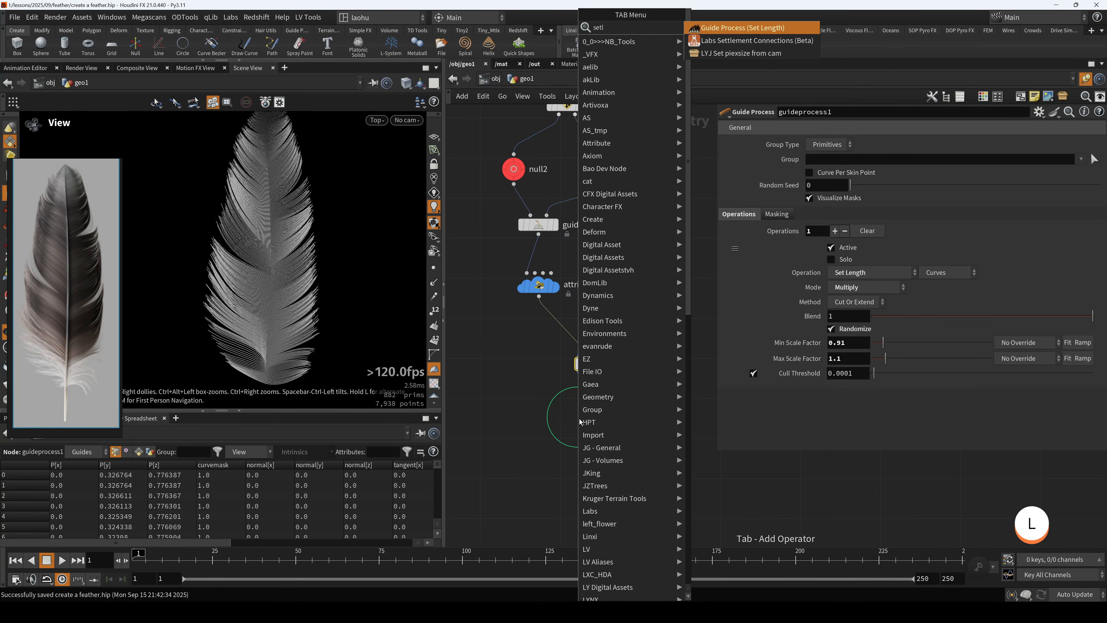
pyautogui.press('Return')
pyautogui.click(600, 419)
# - Change guideprocess2's operation to Set Lift, display the node, and move it slightly lower
pyautogui.click(890, 271)
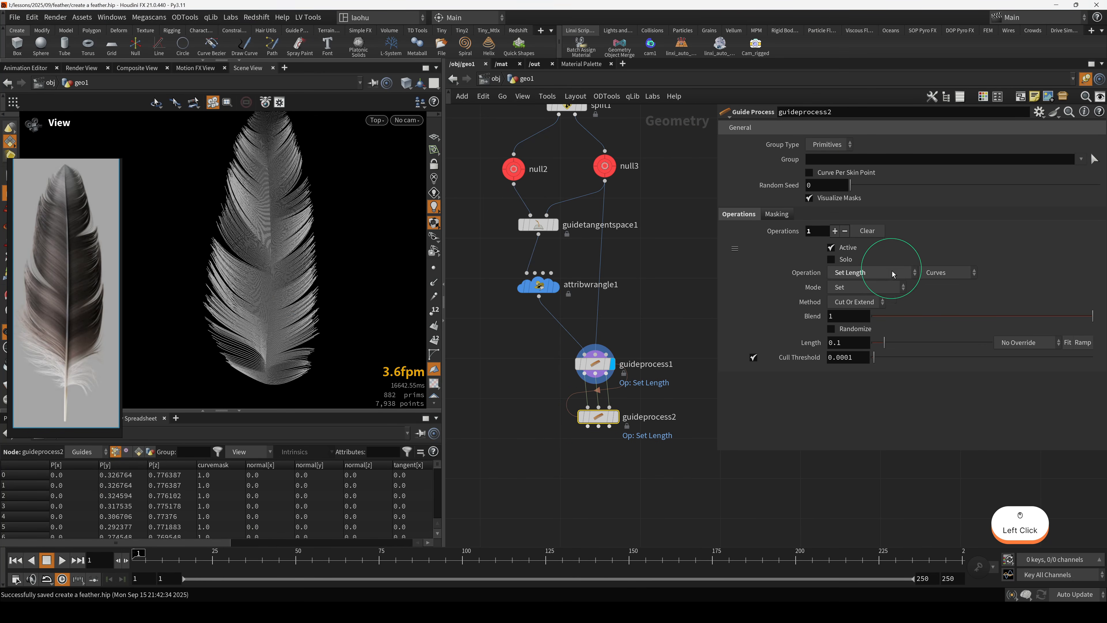
pyautogui.click(862, 300)
pyautogui.press('r')
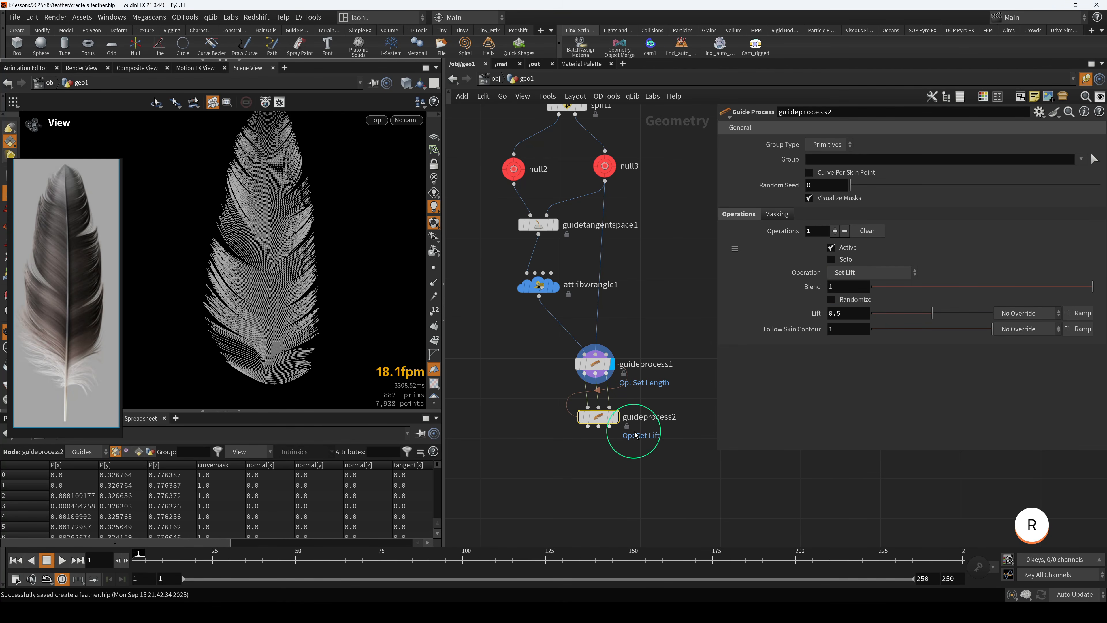
pyautogui.moveTo(598, 419); pyautogui.dragTo(595, 435)
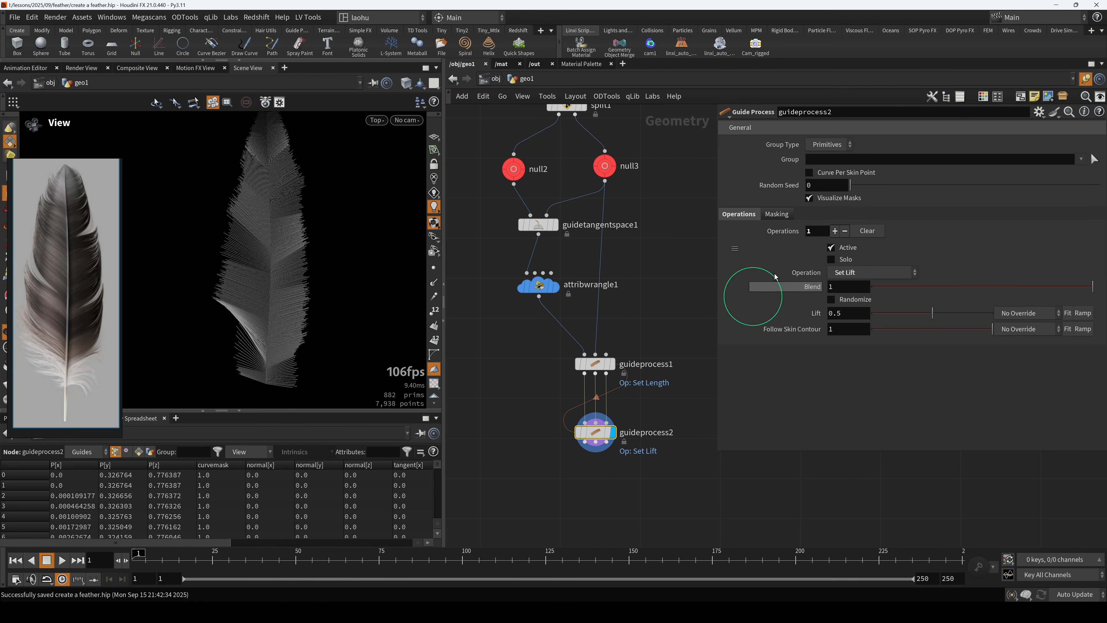
# - Enable the curve mask on guideprocess2, move the node slightly lower, and check the barbs up close
pyautogui.click(776, 215)
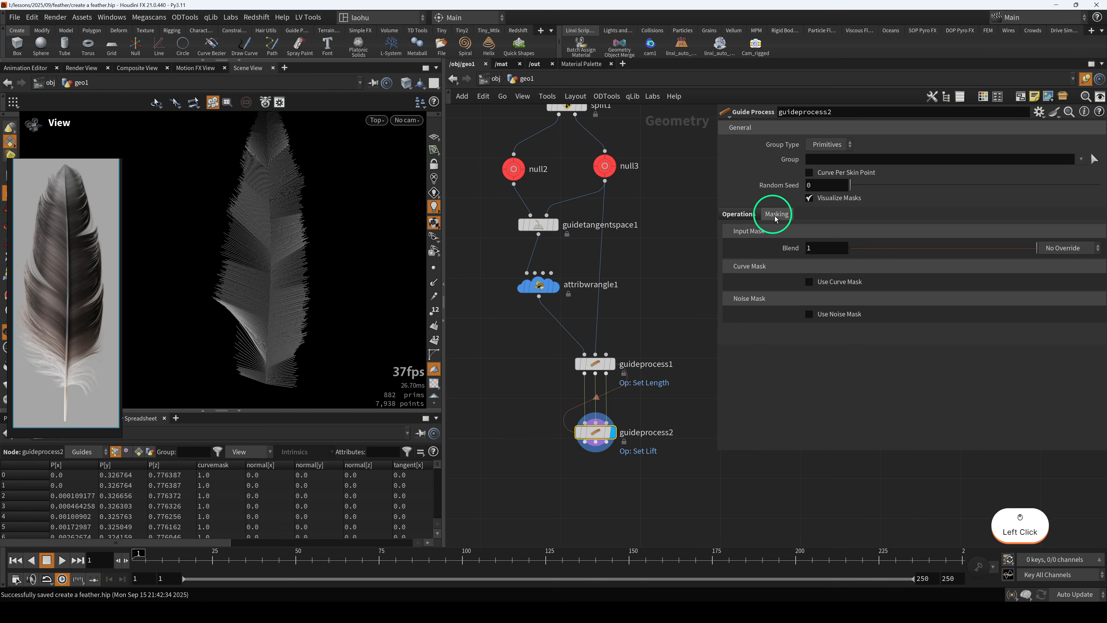
pyautogui.click(818, 286)
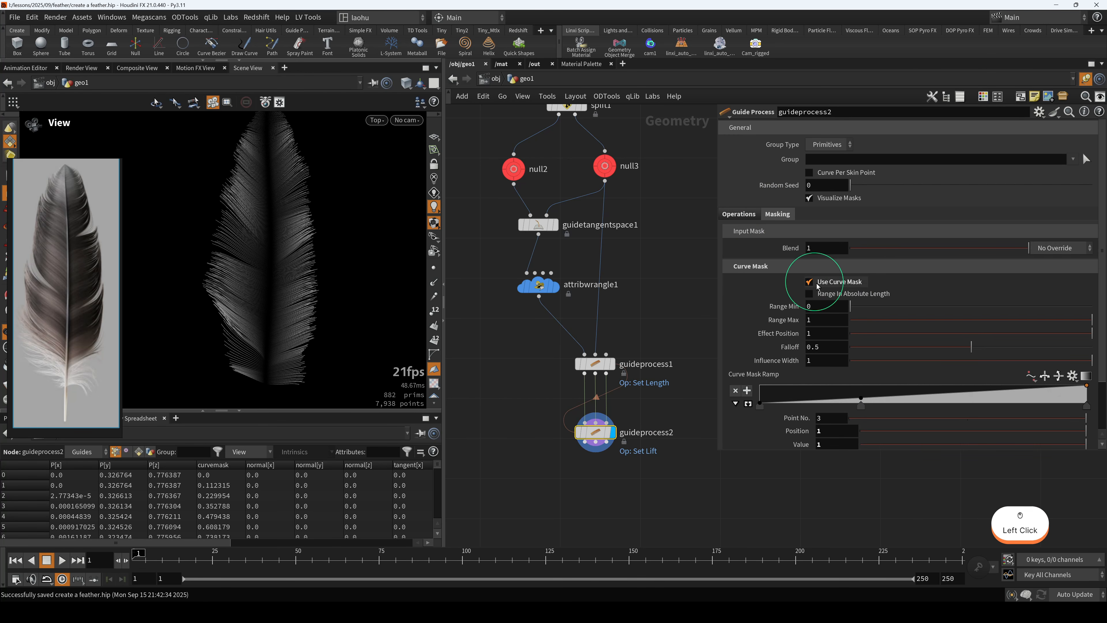
pyautogui.moveTo(589, 435)
pyautogui.mouseDown()
pyautogui.moveTo(586, 399)
pyautogui.moveTo(588, 450)
pyautogui.mouseUp()
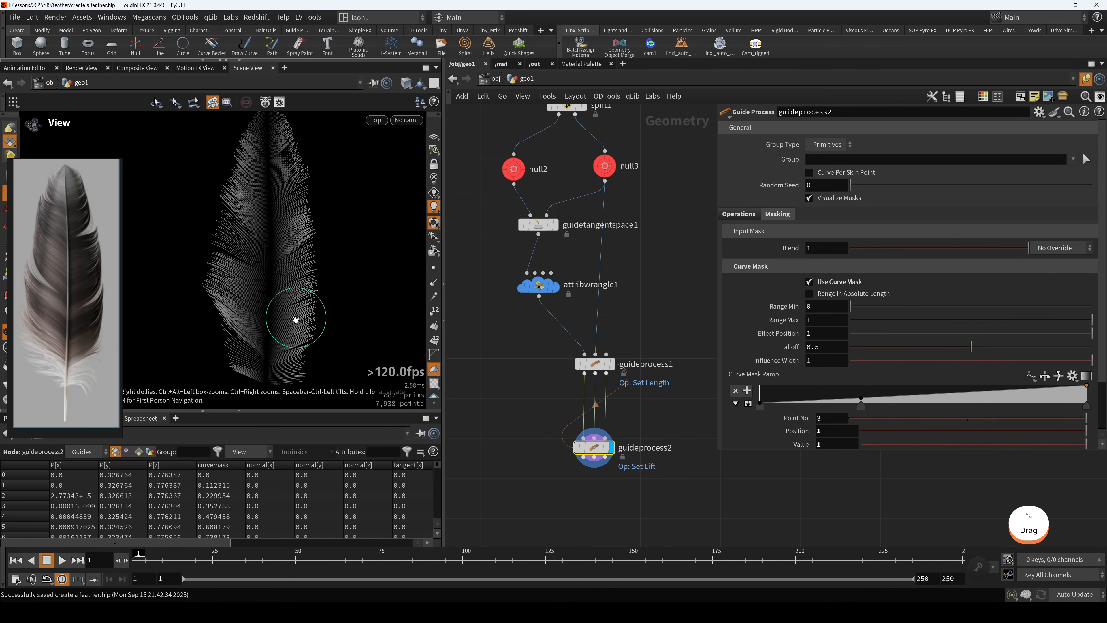
pyautogui.scroll(6, 279, 325)
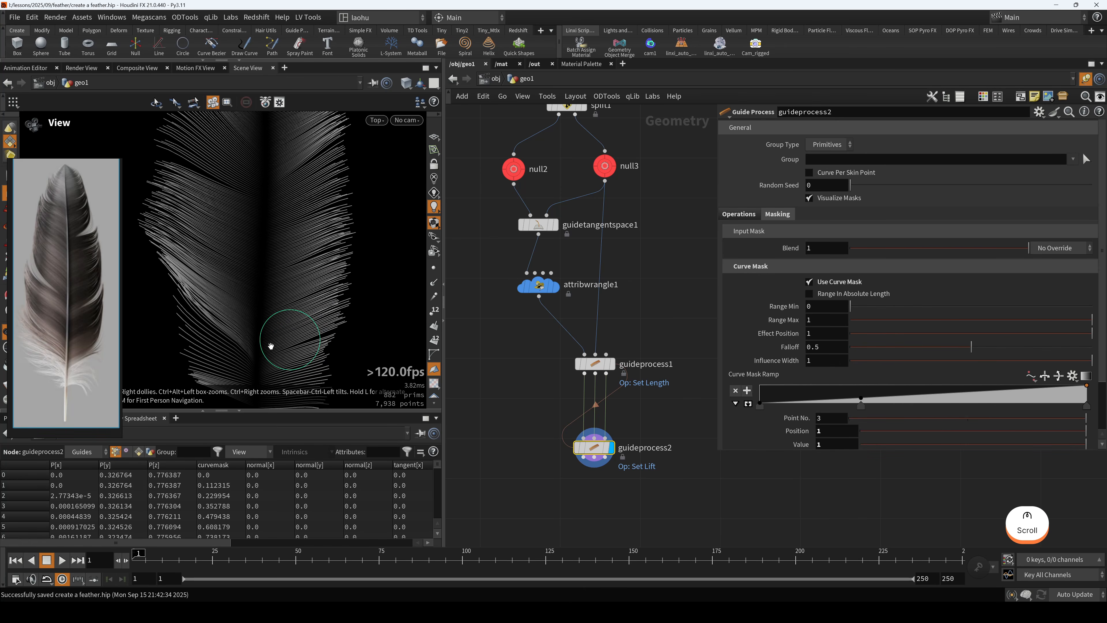
pyautogui.scroll(-5, 295, 345)
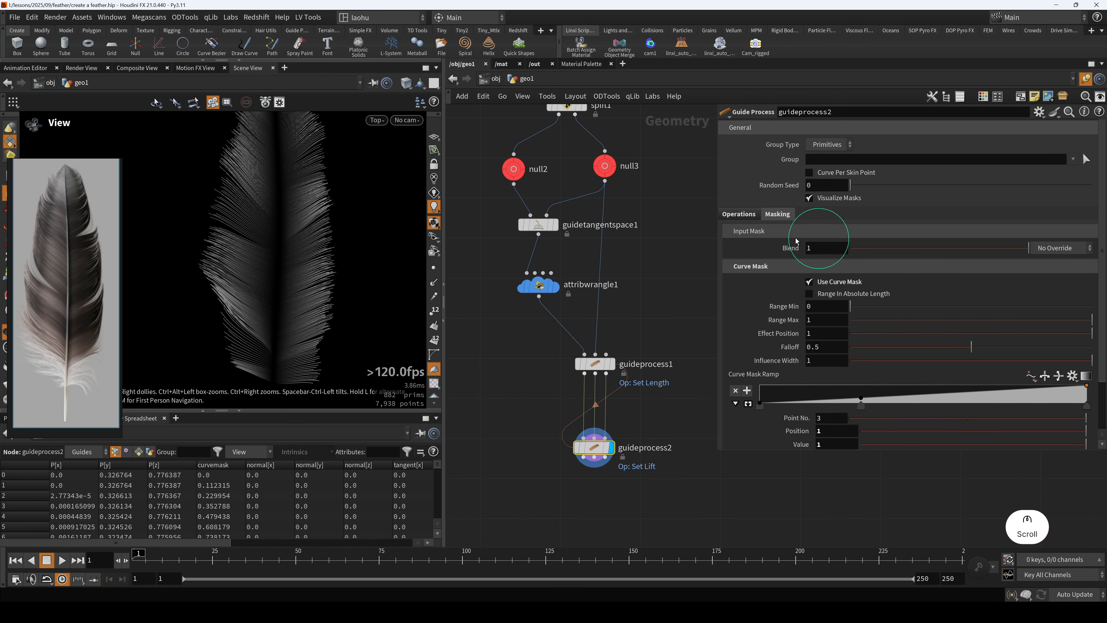
# - Change guideprocess2's operation to Set Direction with a blend of 0.346, and move the feather reference image higher
pyautogui.click(740, 214)
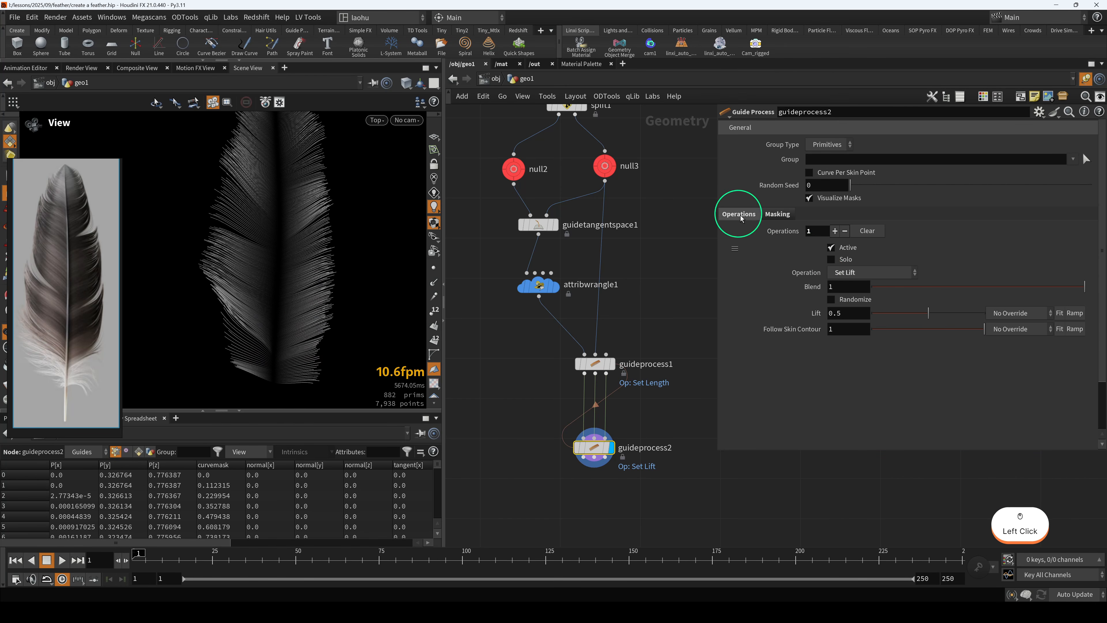
pyautogui.click(858, 273)
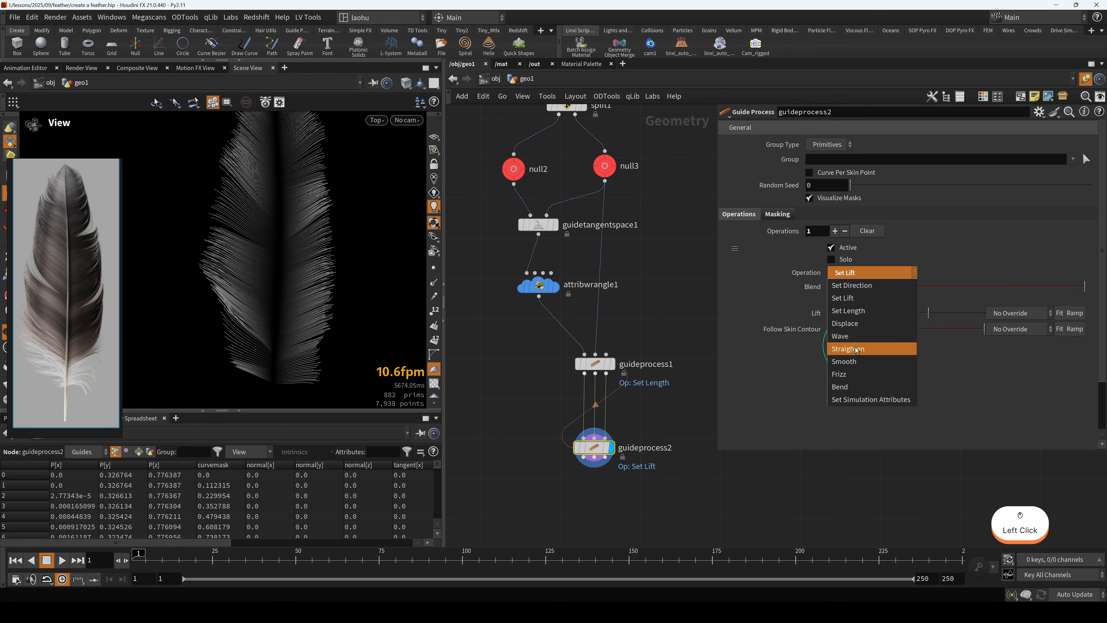
pyautogui.click(856, 289)
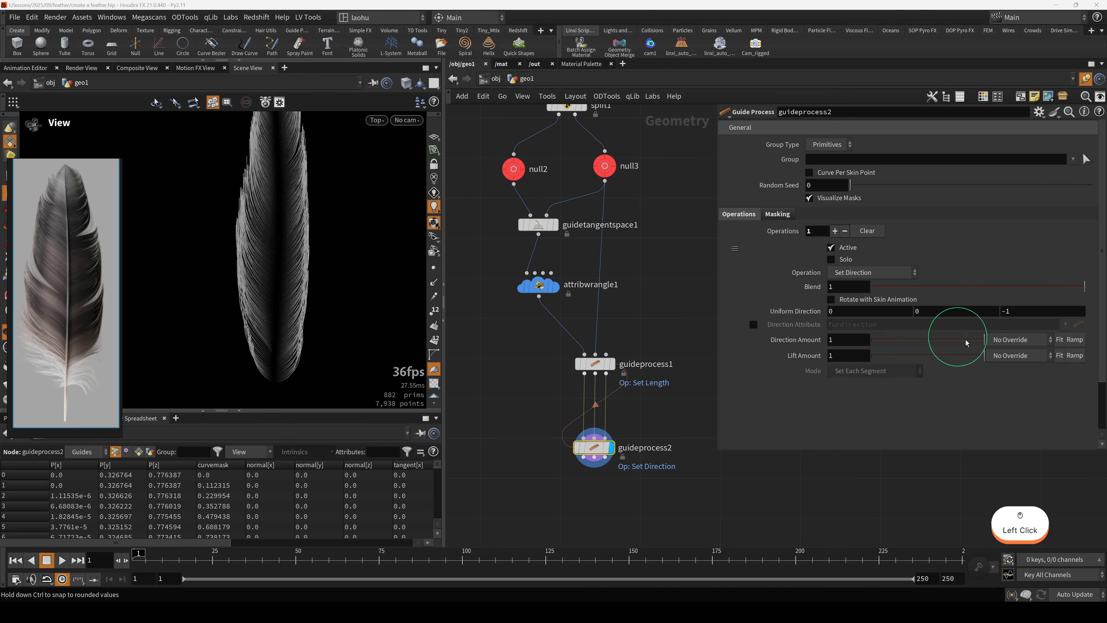
pyautogui.moveTo(66, 384); pyautogui.dragTo(62, 293, button='right')
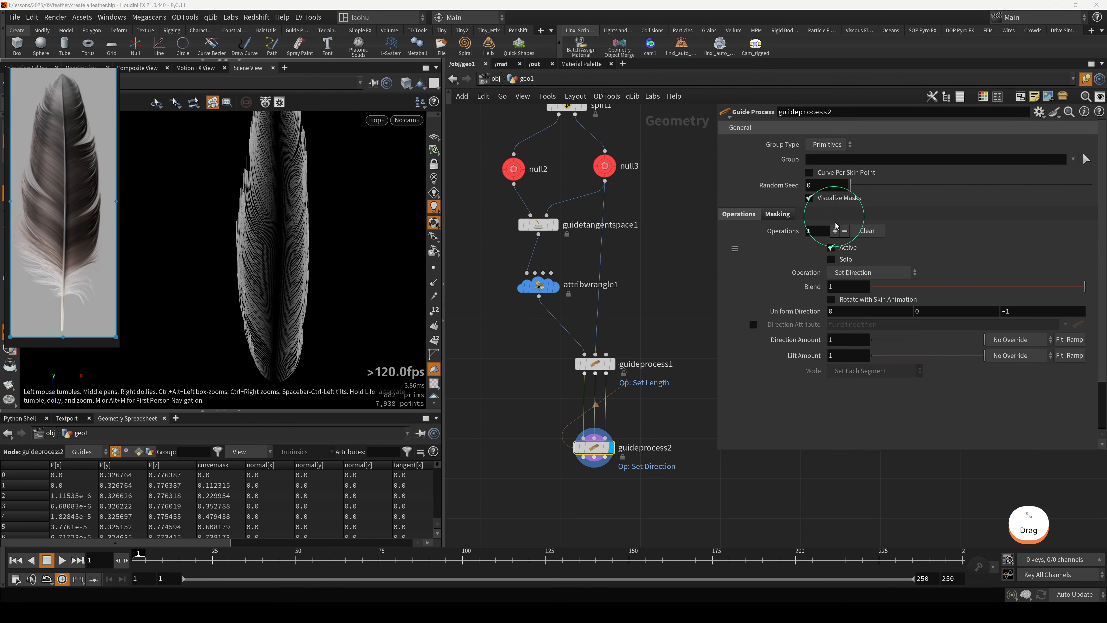
pyautogui.moveTo(964, 296)
pyautogui.mouseDown()
pyautogui.moveTo(996, 284)
pyautogui.moveTo(930, 290)
pyautogui.moveTo(948, 295)
pyautogui.mouseUp()
pyautogui.scroll(-5, 285, 284)
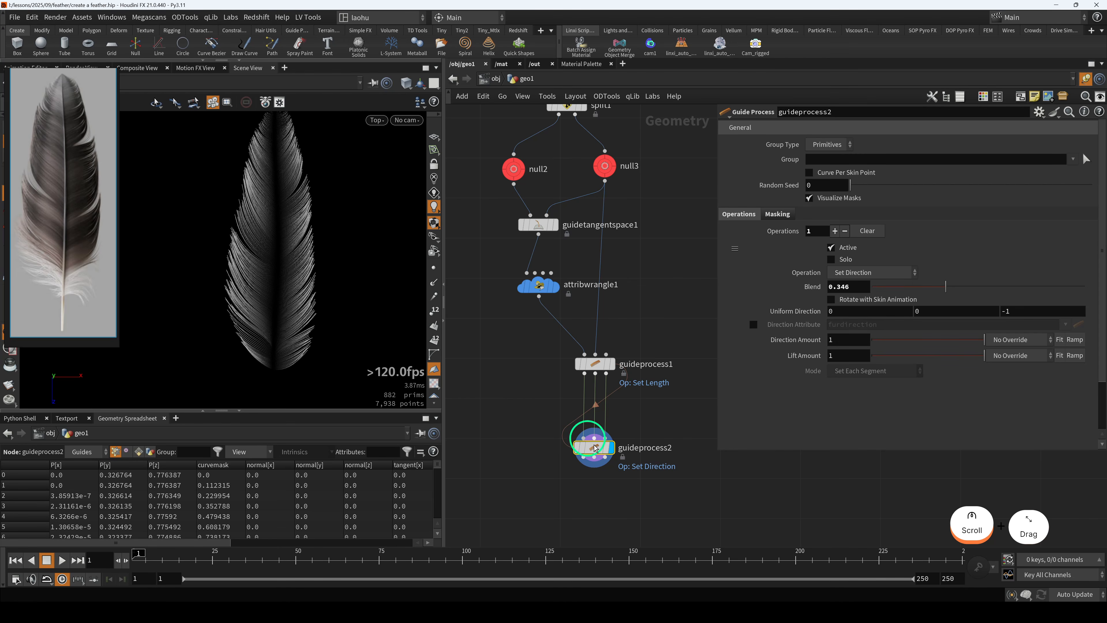
# - Compare the feather with guideprocess2 bypassed and active, and reduce its Set Direction blend to about 0.174
pyautogui.press('q')
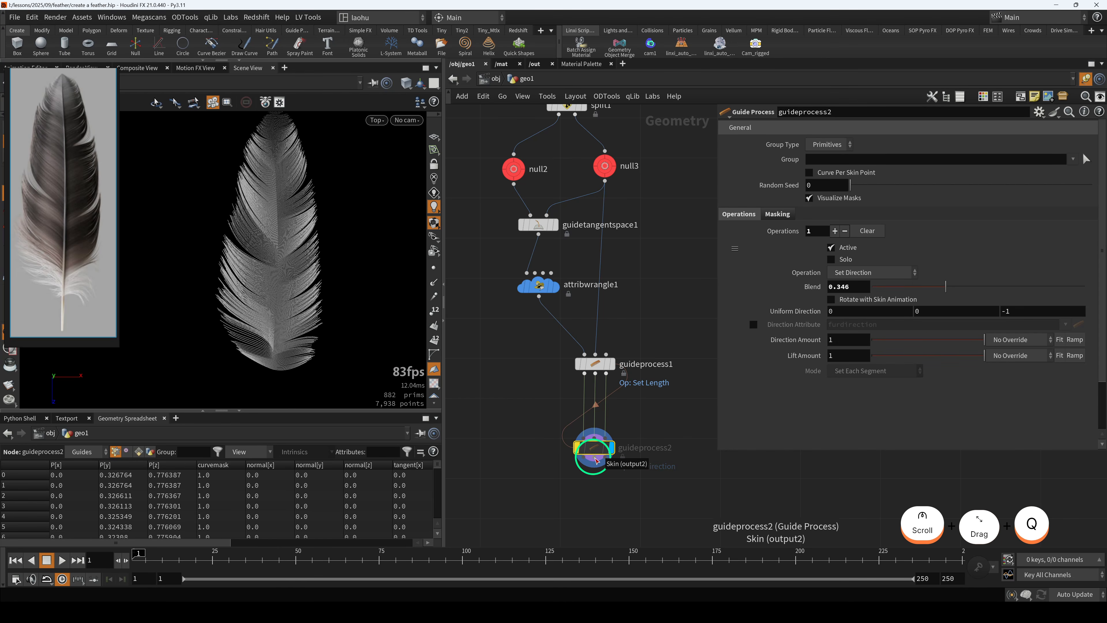
pyautogui.press('q')
pyautogui.scroll(-3, 205, 325)
pyautogui.press('q')
pyautogui.moveTo(551, 455); pyautogui.dragTo(546, 441, button='middle')
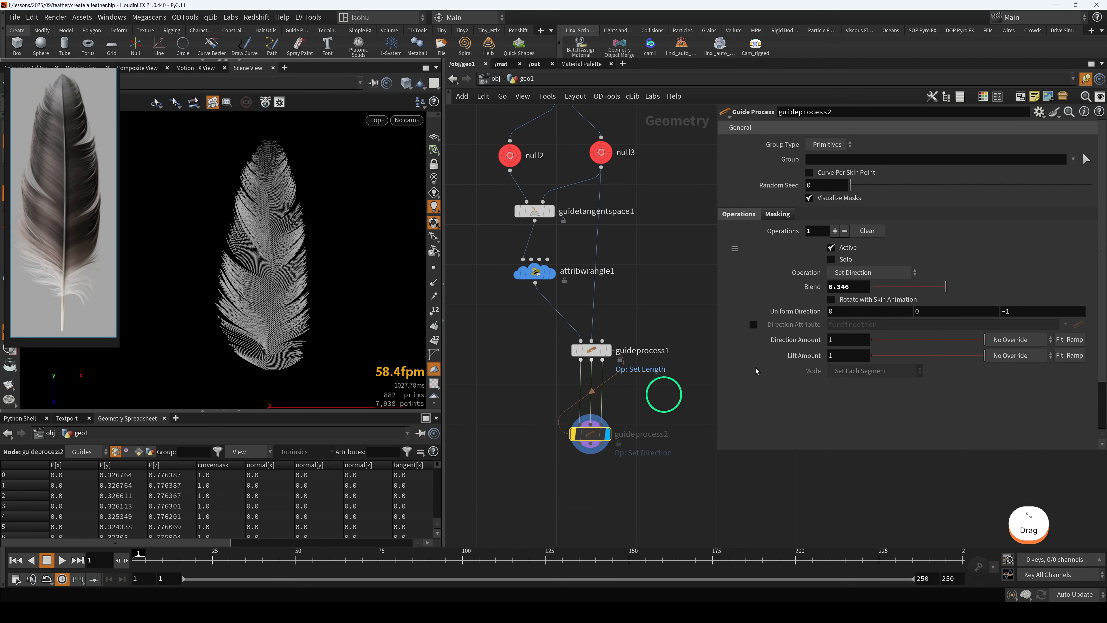
pyautogui.moveTo(934, 286); pyautogui.dragTo(912, 297)
pyautogui.press('q')
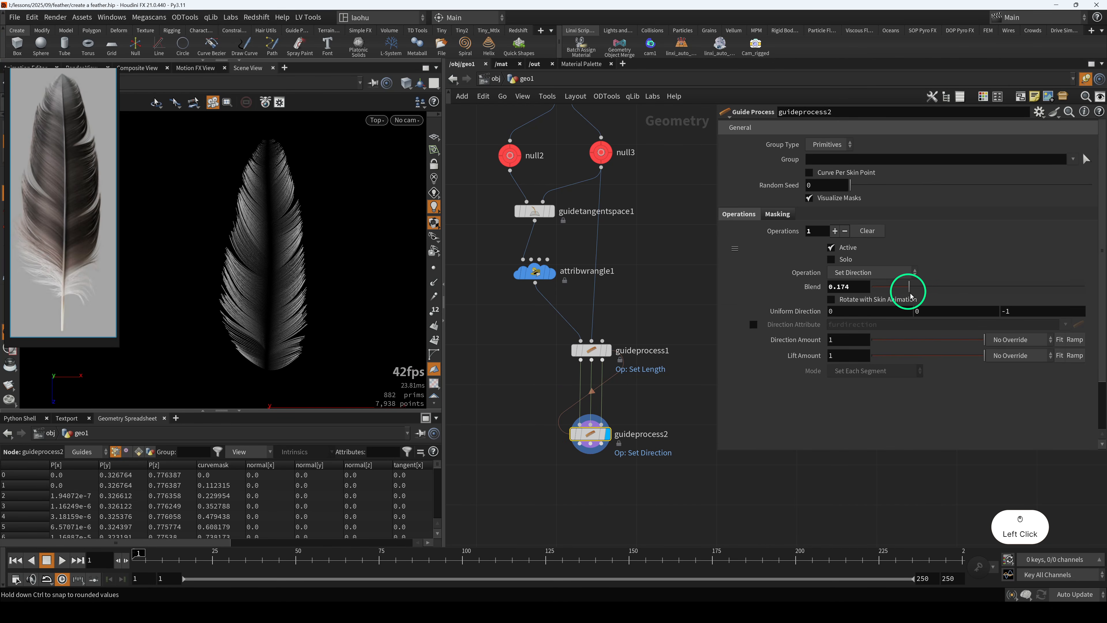
# - Reshape guideprocess2's curve mask ramp, moving the middle point outward and up, and the first point to position 0.37037
pyautogui.click(778, 214)
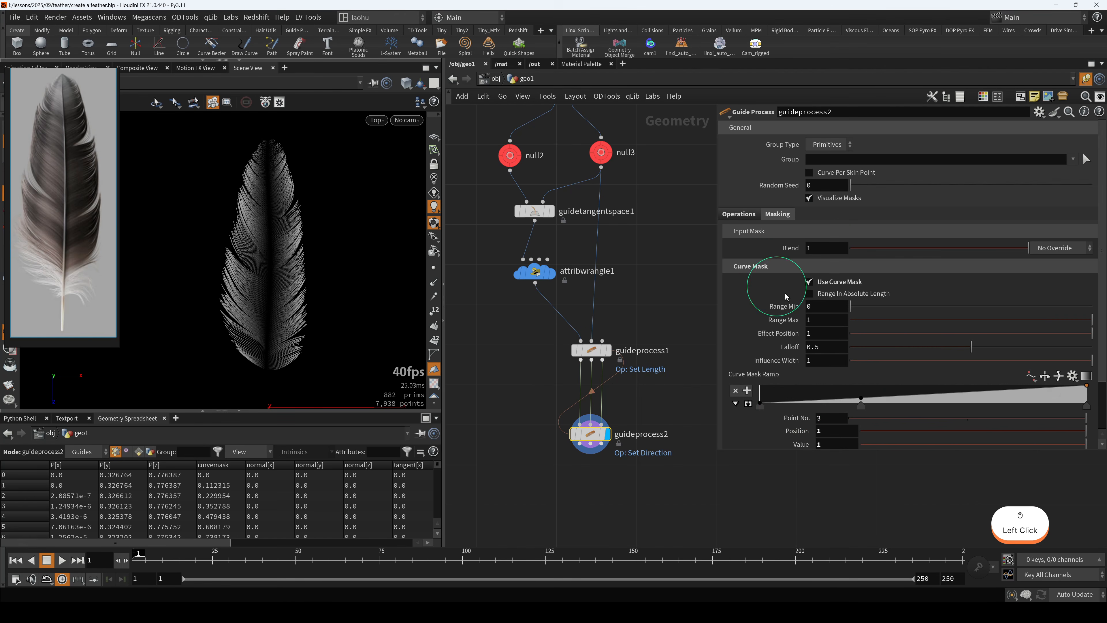
pyautogui.moveTo(762, 410)
pyautogui.mouseDown()
pyautogui.moveTo(1019, 392)
pyautogui.moveTo(1010, 387)
pyautogui.mouseUp()
pyautogui.moveTo(851, 410)
pyautogui.mouseDown()
pyautogui.moveTo(893, 407)
pyautogui.moveTo(882, 414)
pyautogui.mouseUp()
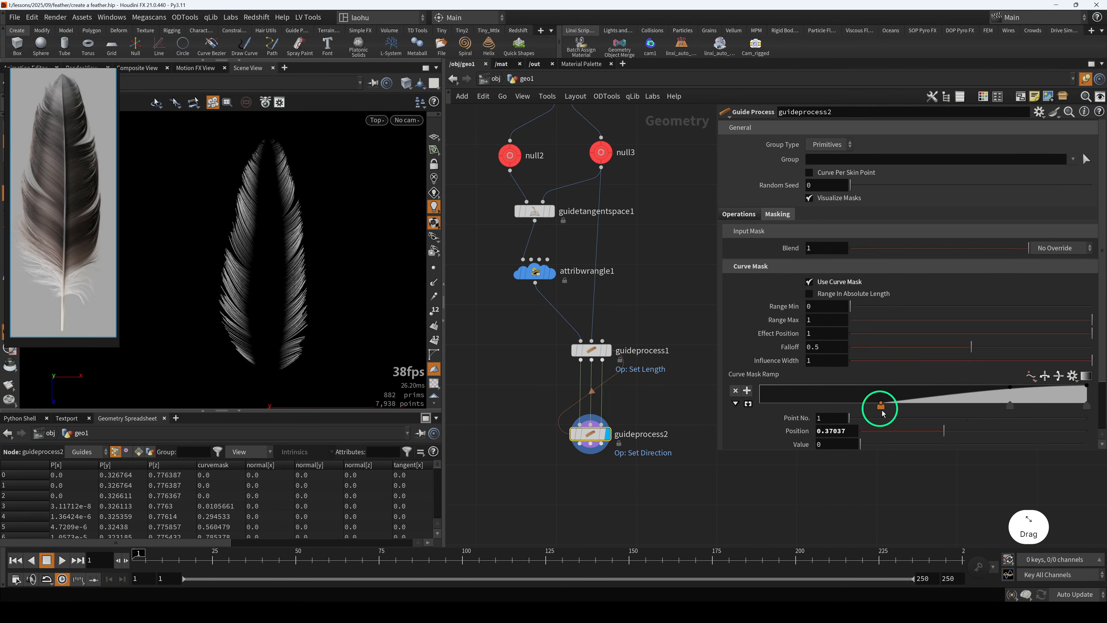
pyautogui.moveTo(557, 464); pyautogui.dragTo(556, 365, button='middle')
pyautogui.scroll(4, 268, 339)
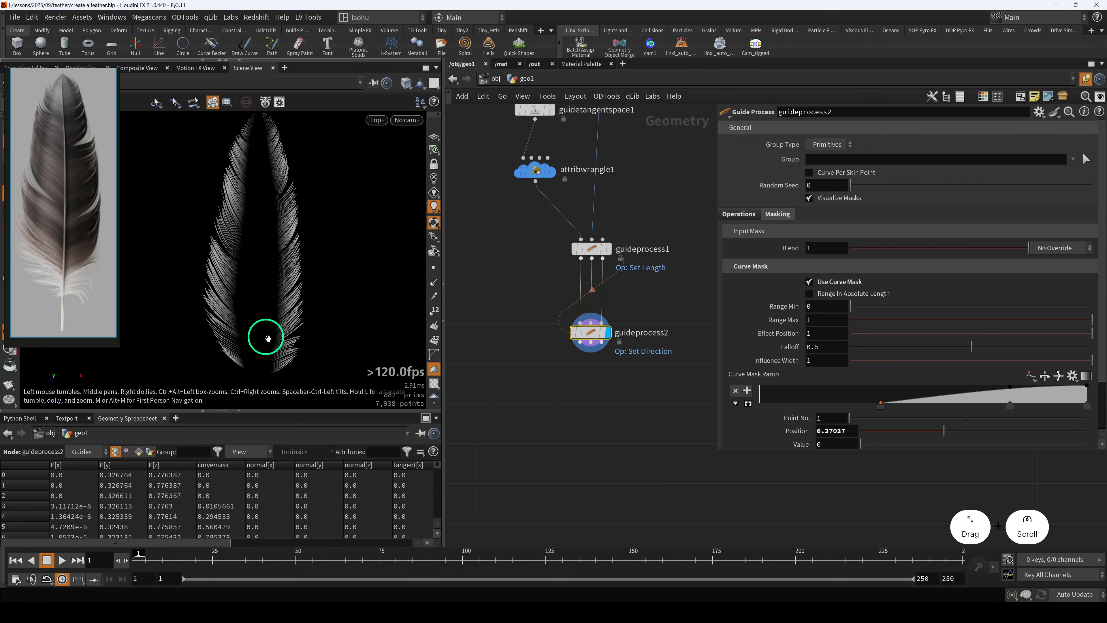
pyautogui.scroll(-2, 279, 339)
# - Compare the feather at guideprocess1 and guideprocess2 by displaying each node in turn
pyautogui.click(589, 251)
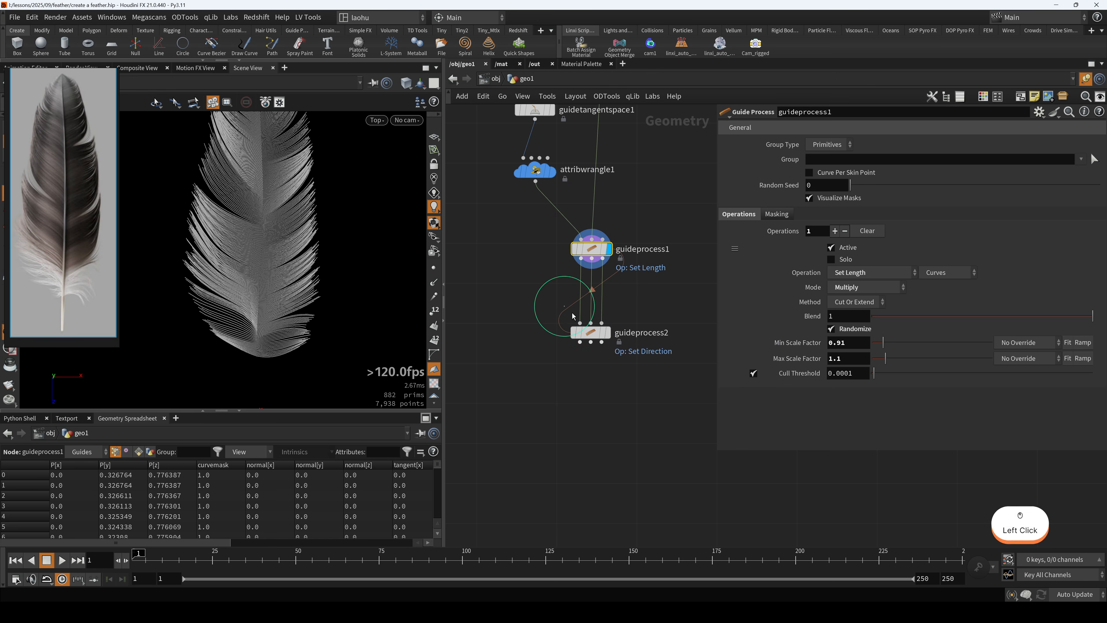
pyautogui.click(611, 335)
pyautogui.scroll(-3, 556, 347)
pyautogui.moveTo(537, 329); pyautogui.dragTo(551, 352, button='middle')
pyautogui.moveTo(550, 352); pyautogui.dragTo(604, 149)
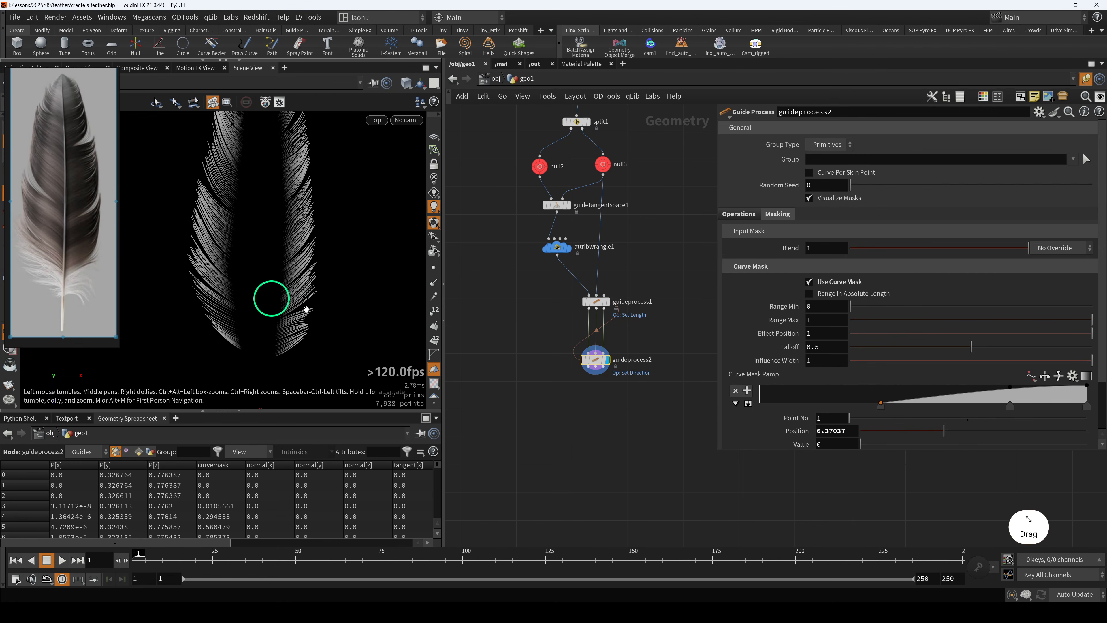
pyautogui.scroll(3, 526, 363)
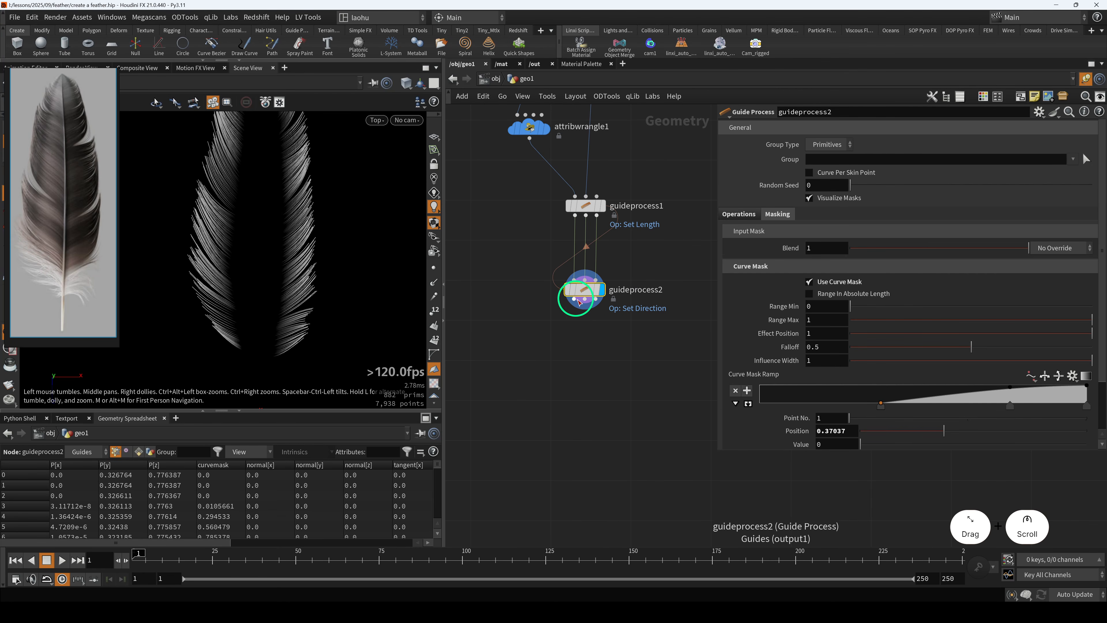
# - Add a Guide Process (Frizz) node beneath guideprocess2, connected to its outputs, and display it
pyautogui.click(574, 299)
pyautogui.press('Tab')
pyautogui.write('setf')
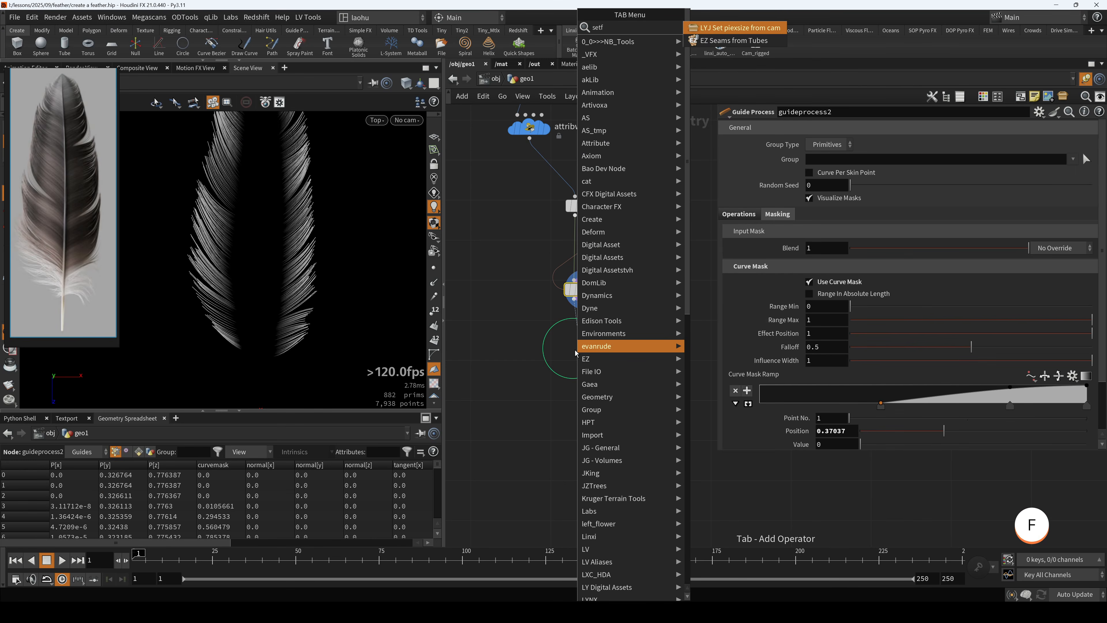
pyautogui.press('BackSpace')
pyautogui.press('BackSpace')
pyautogui.press('BackSpace')
pyautogui.press('BackSpace')
pyautogui.write('friz')
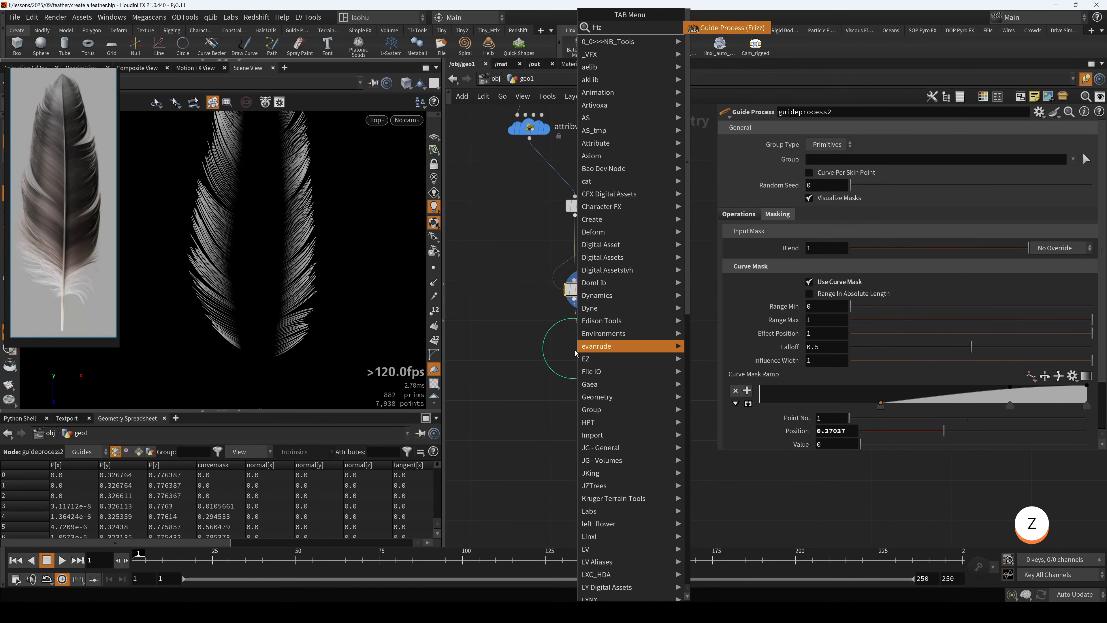
pyautogui.press('Return')
pyautogui.click(576, 349)
pyautogui.press('r')
pyautogui.click(583, 356)
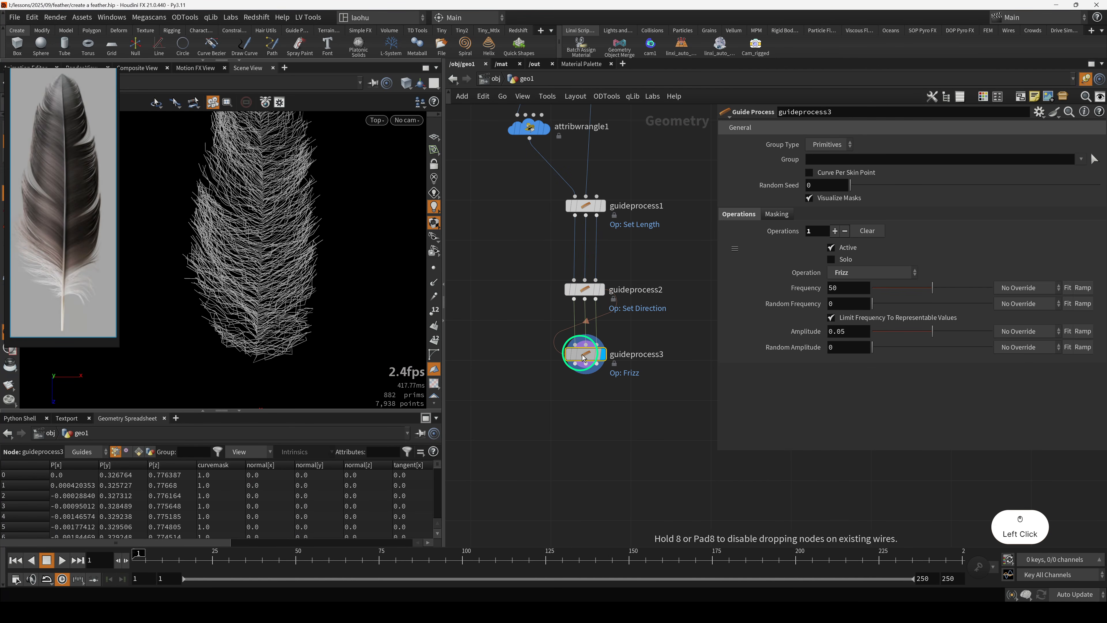
pyautogui.moveTo(584, 358); pyautogui.dragTo(582, 353)
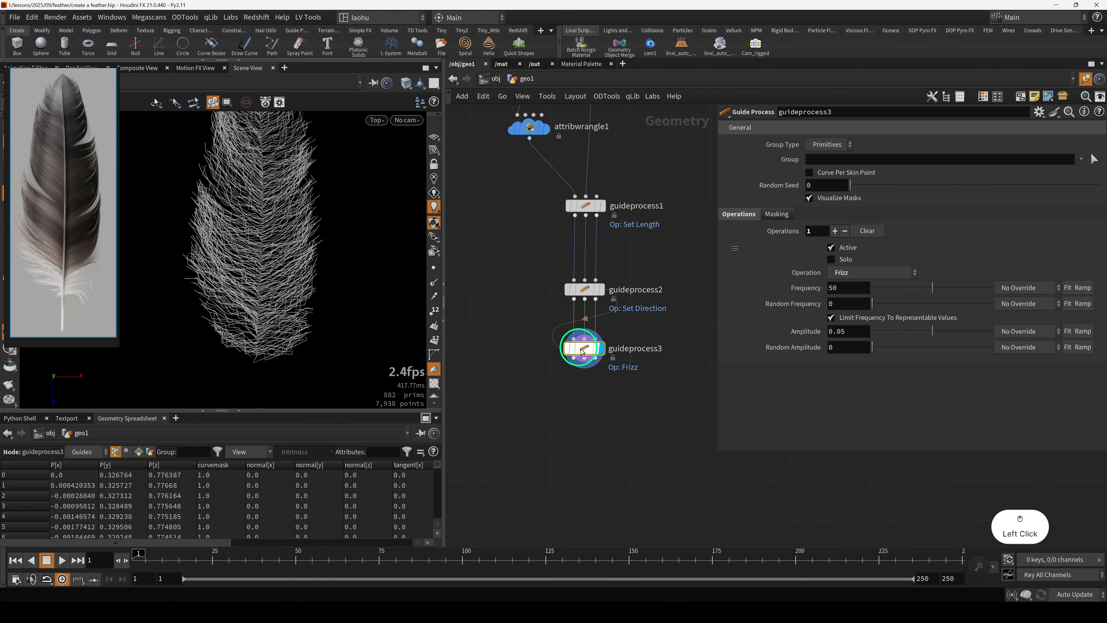
# - Enable guideprocess3's curve mask, raise the ramp's middle point to about 0.95, and move the first point to position 0.284832
pyautogui.click(778, 213)
pyautogui.click(809, 282)
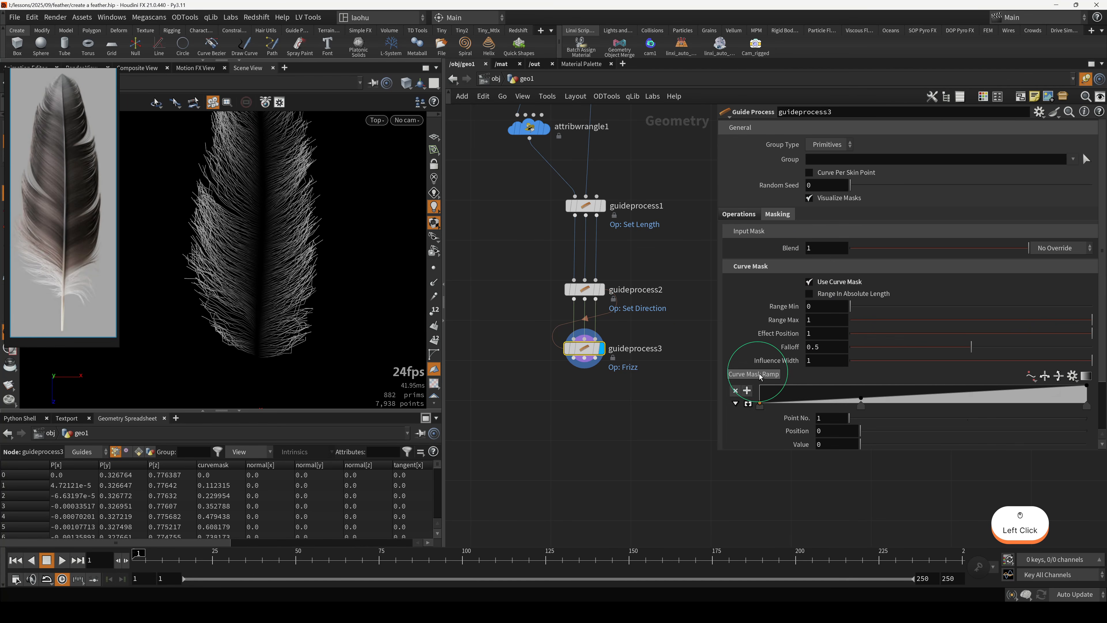
pyautogui.scroll(3, 279, 323)
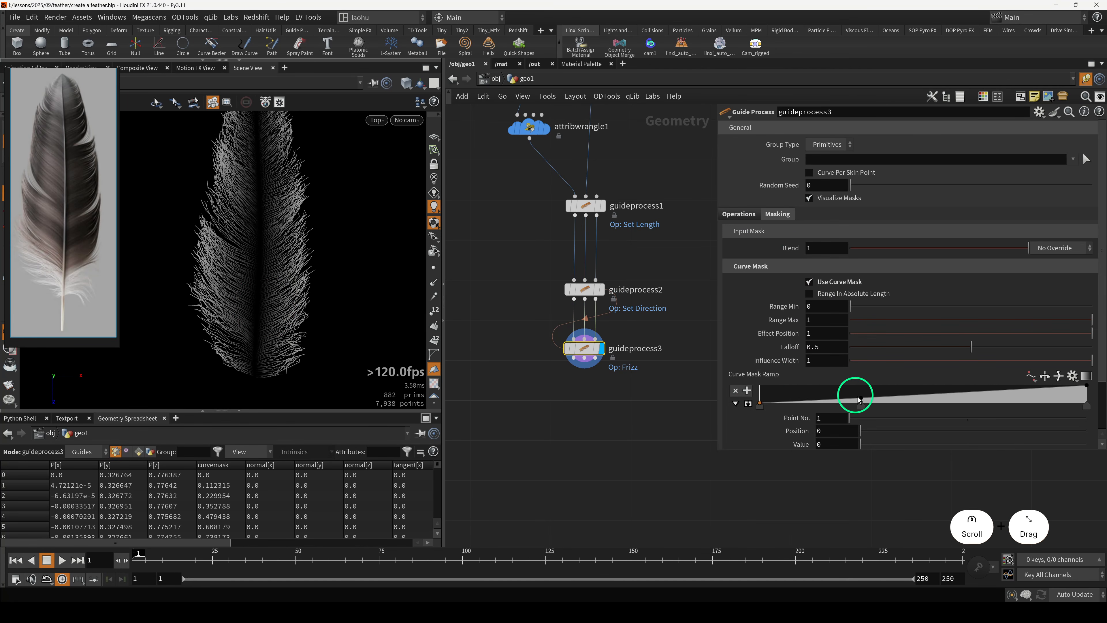
pyautogui.moveTo(860, 399); pyautogui.dragTo(947, 385)
pyautogui.click(764, 406)
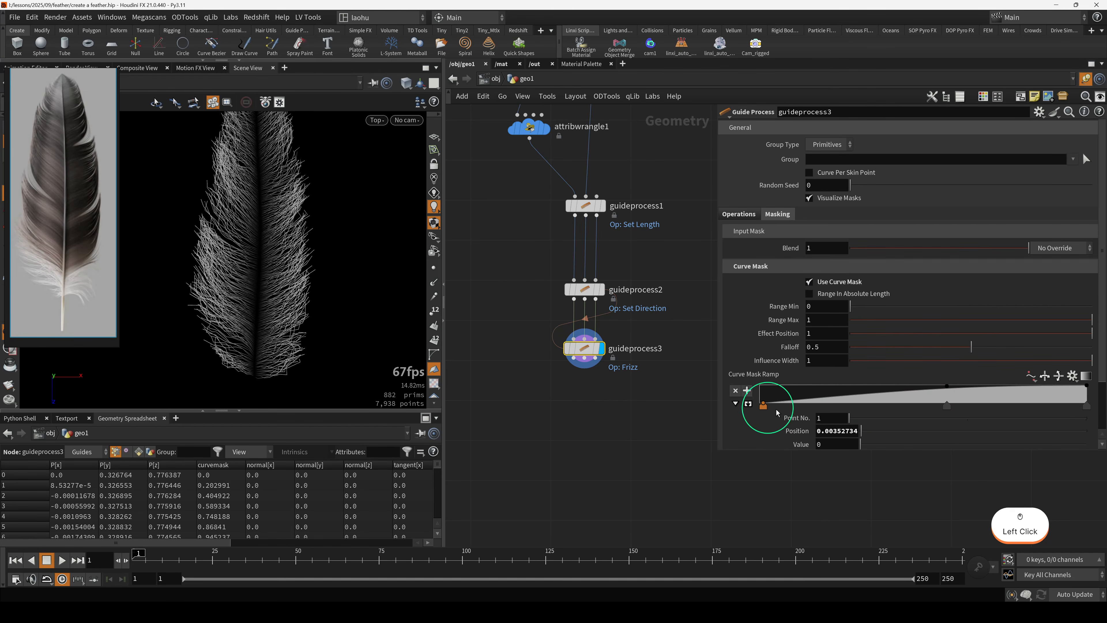
pyautogui.moveTo(777, 413); pyautogui.dragTo(845, 411)
# - Review the operation and masking settings of guideprocess2 and guideprocess3
pyautogui.click(585, 290)
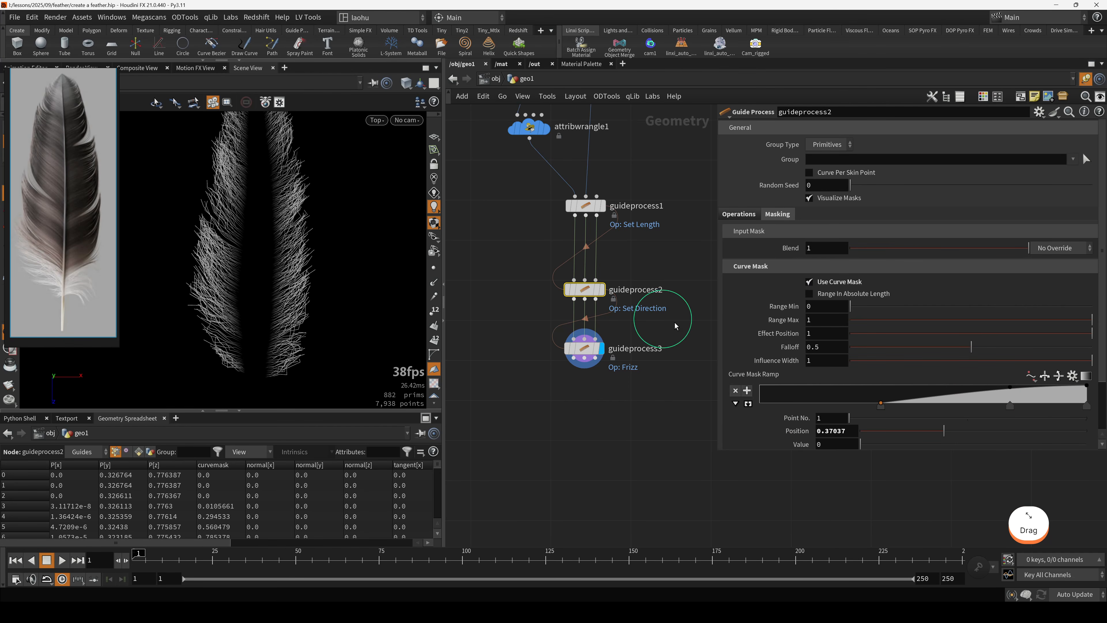
pyautogui.click(741, 214)
pyautogui.click(580, 347)
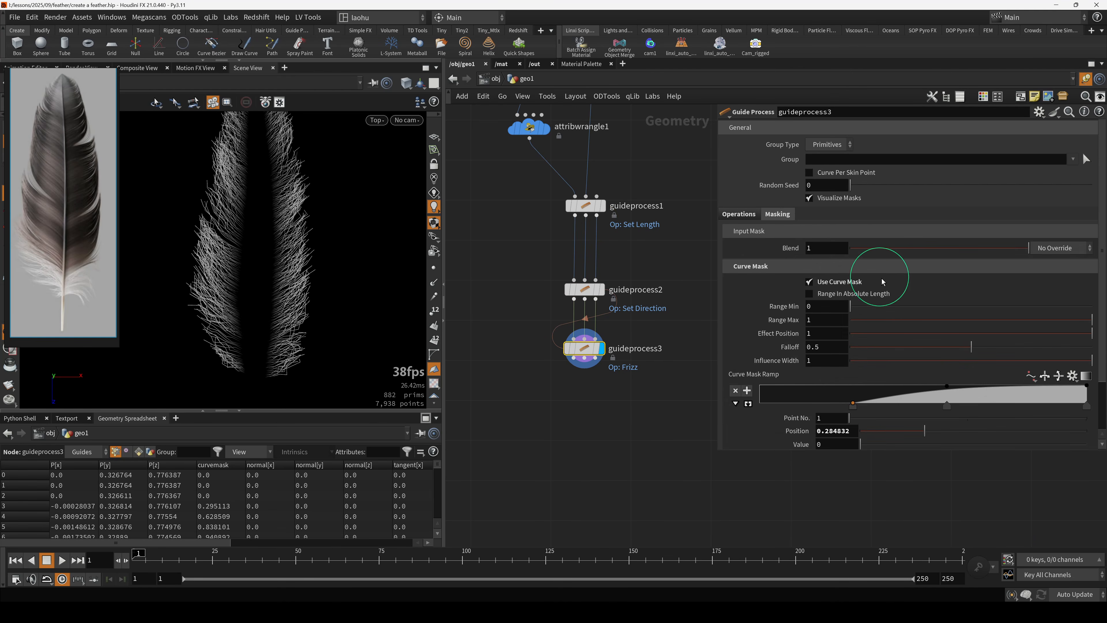
pyautogui.click(741, 213)
pyautogui.click(776, 214)
pyautogui.moveTo(588, 270); pyautogui.dragTo(535, 331)
pyautogui.click(583, 348)
# - Set guideprocess3's frizz frequency to 13.1 and amplitude to 0.0131, checking the barb tips up close
pyautogui.click(742, 213)
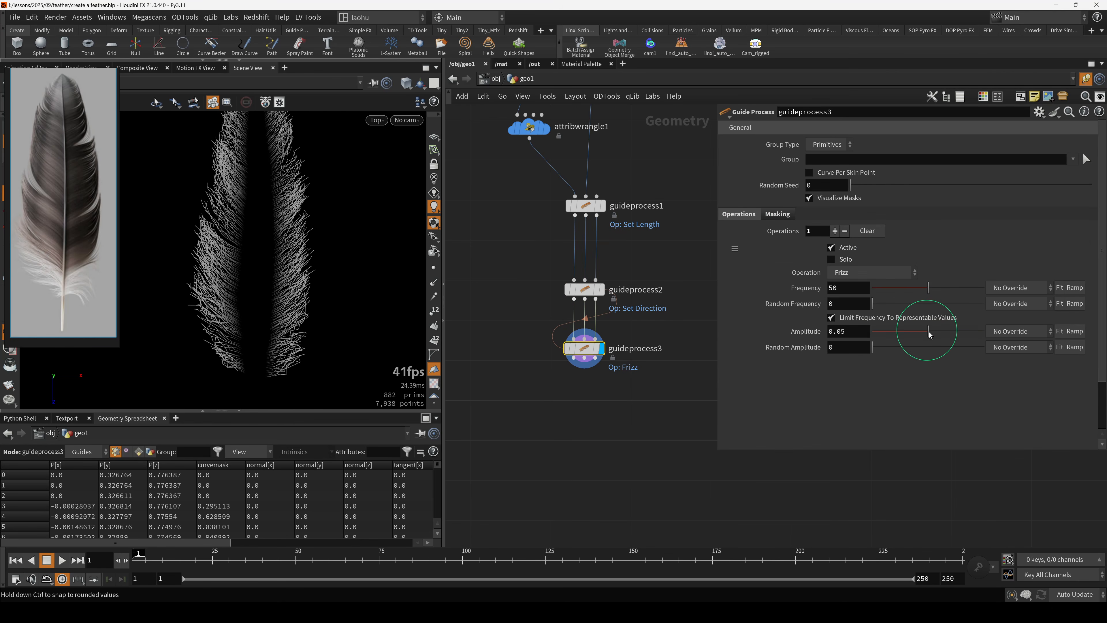
pyautogui.moveTo(930, 331); pyautogui.dragTo(911, 336)
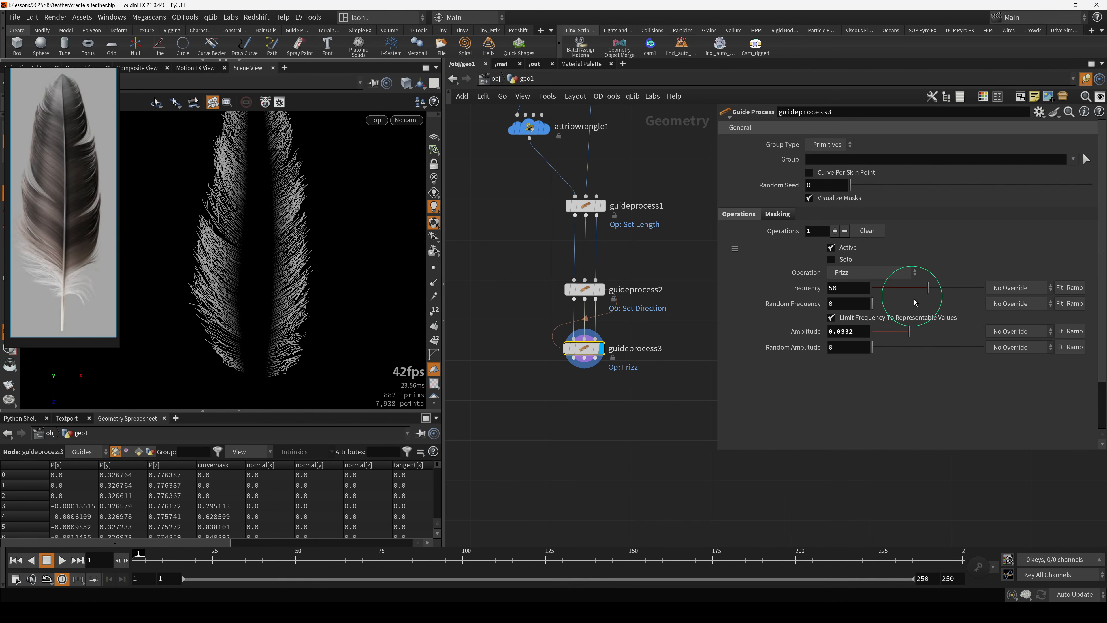
pyautogui.moveTo(935, 289); pyautogui.dragTo(889, 297)
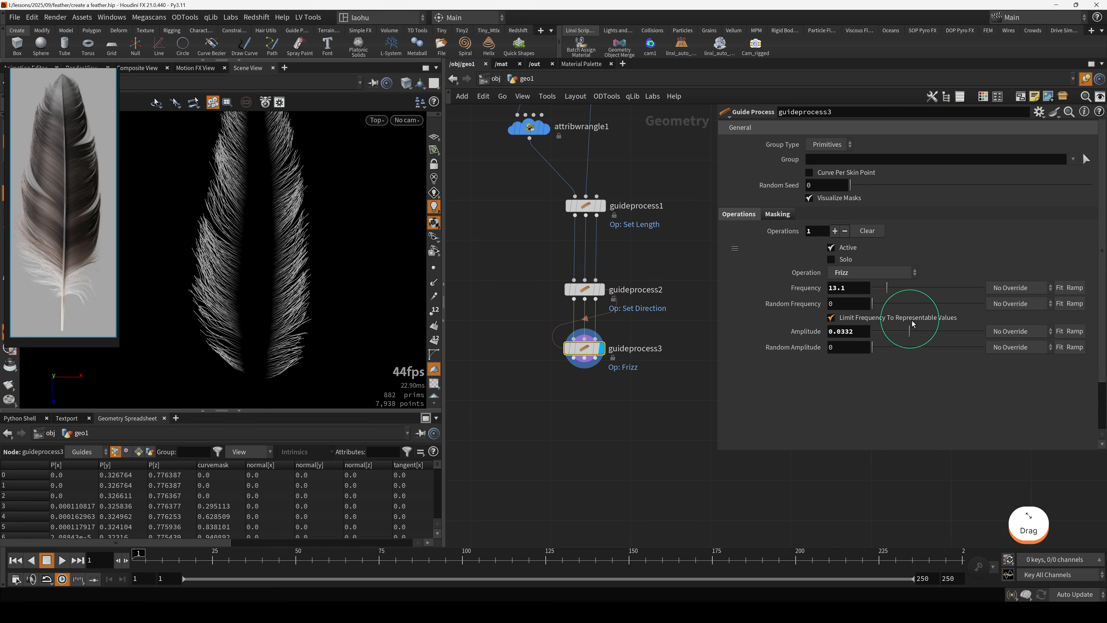
pyautogui.click(889, 333)
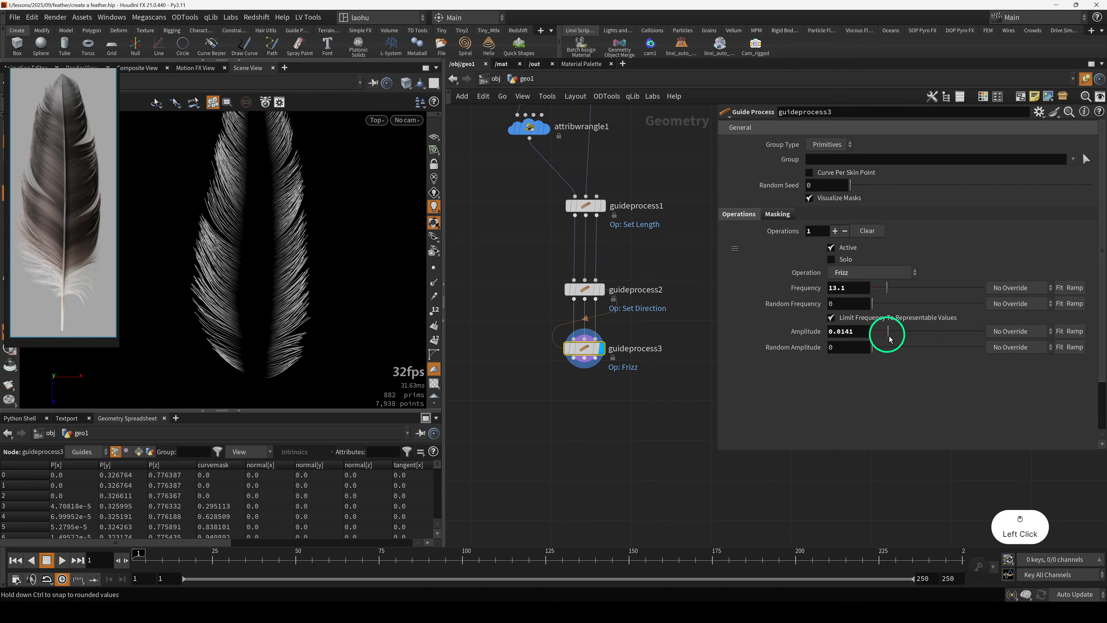
pyautogui.moveTo(889, 339); pyautogui.dragTo(887, 341)
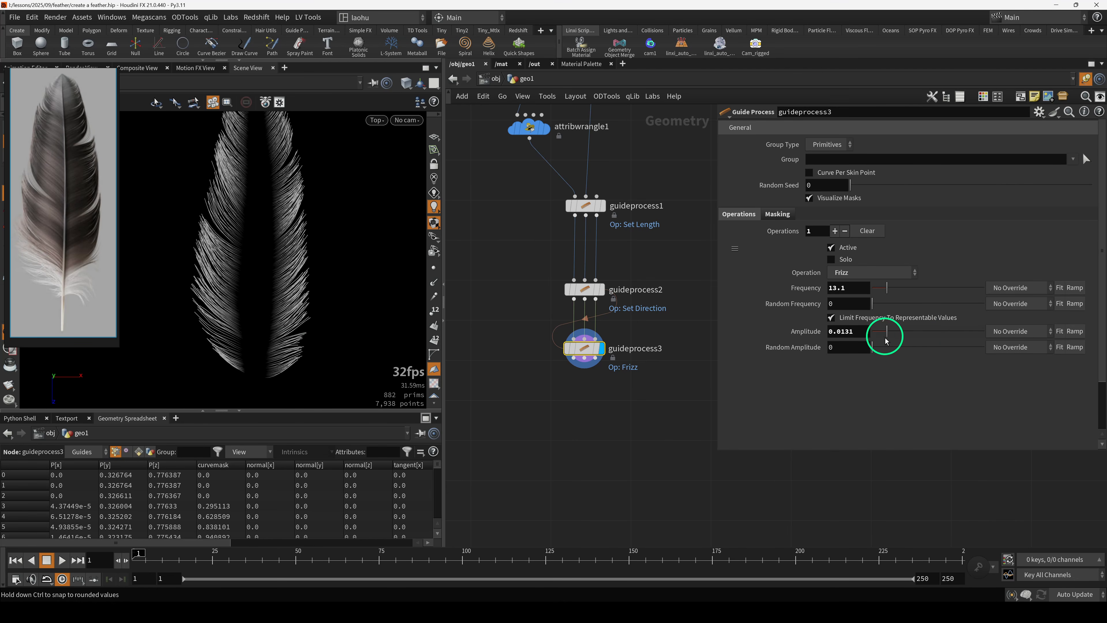
pyautogui.scroll(3, 296, 339)
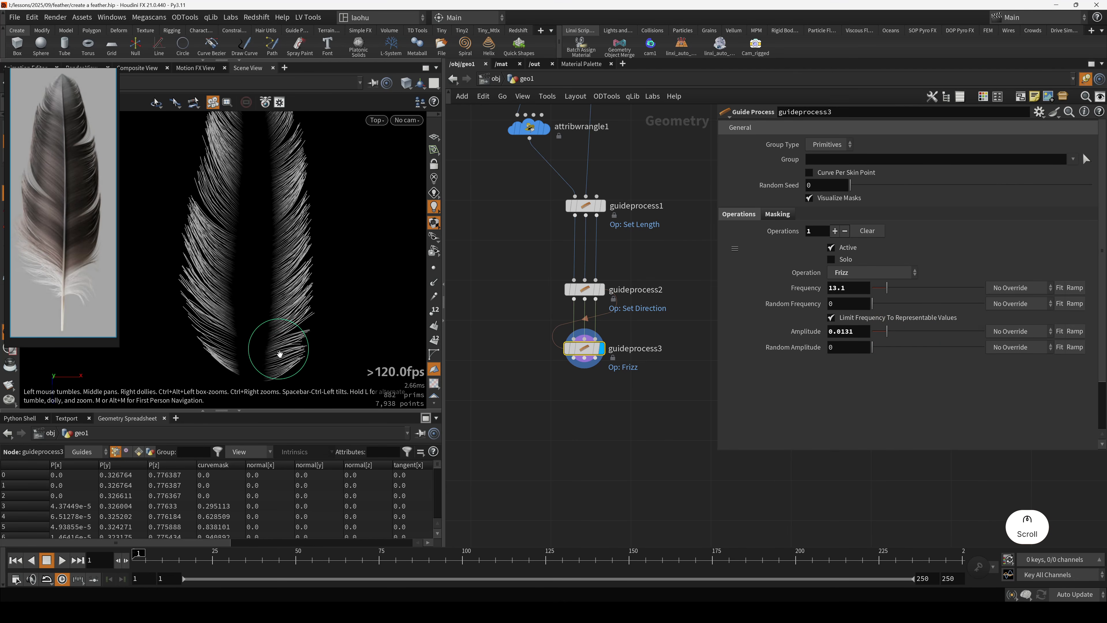
# - Move guideprocess3's first mask ramp point to position 0.344797 and the second to 0.63933, and save the scene
pyautogui.click(778, 216)
pyautogui.moveTo(854, 409)
pyautogui.mouseDown()
pyautogui.moveTo(900, 411)
pyautogui.moveTo(868, 414)
pyautogui.mouseUp()
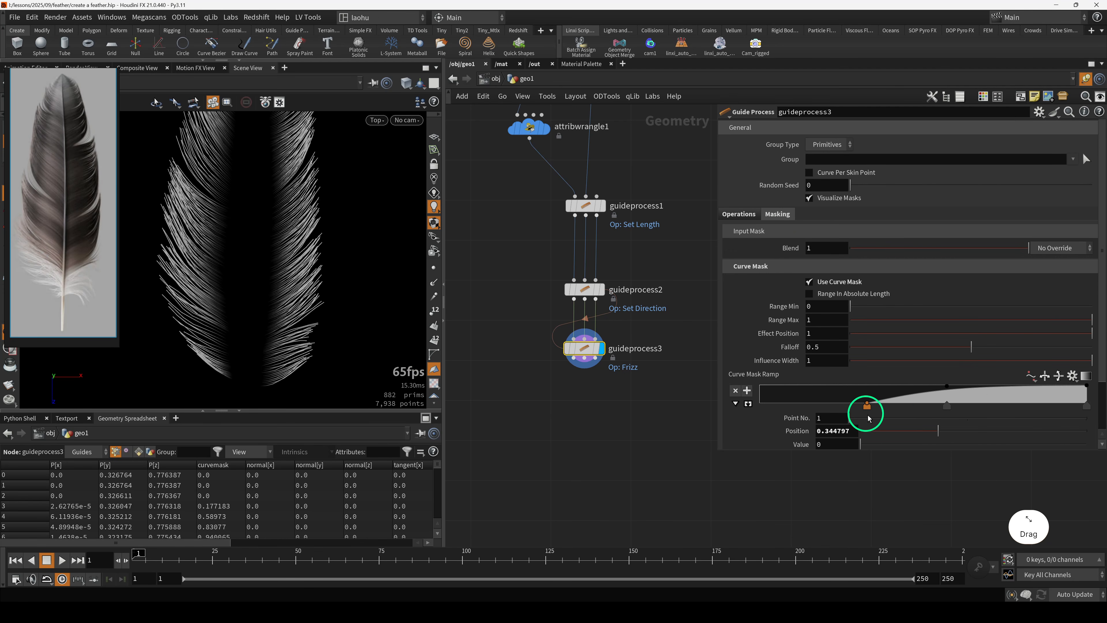
pyautogui.moveTo(947, 408); pyautogui.dragTo(968, 409)
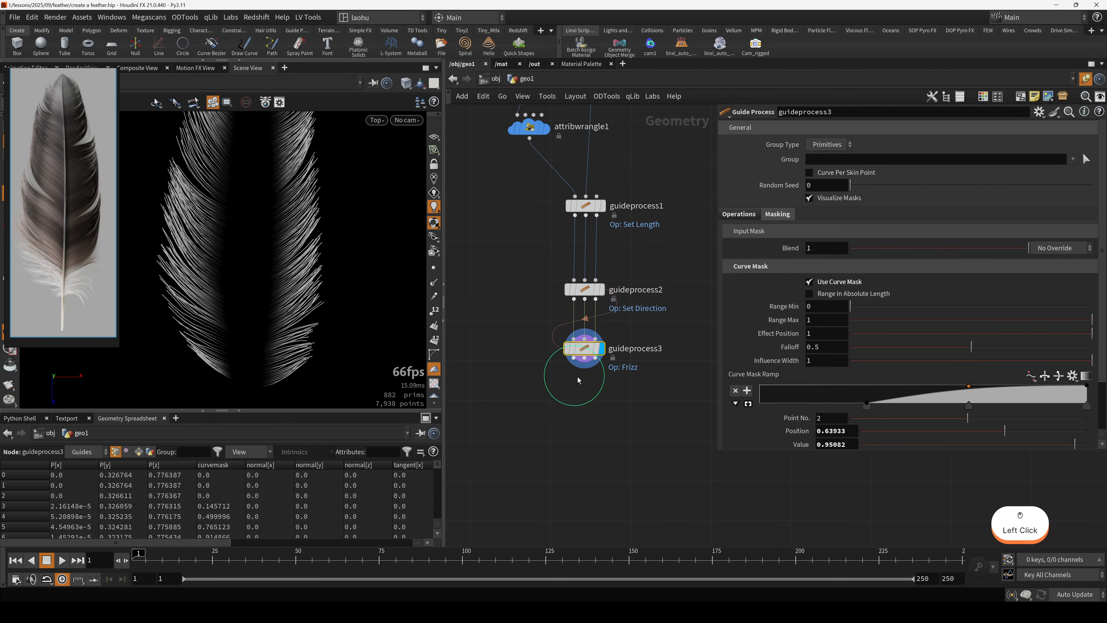
pyautogui.scroll(-5, 578, 376)
pyautogui.hotkey('ctrl', 's')
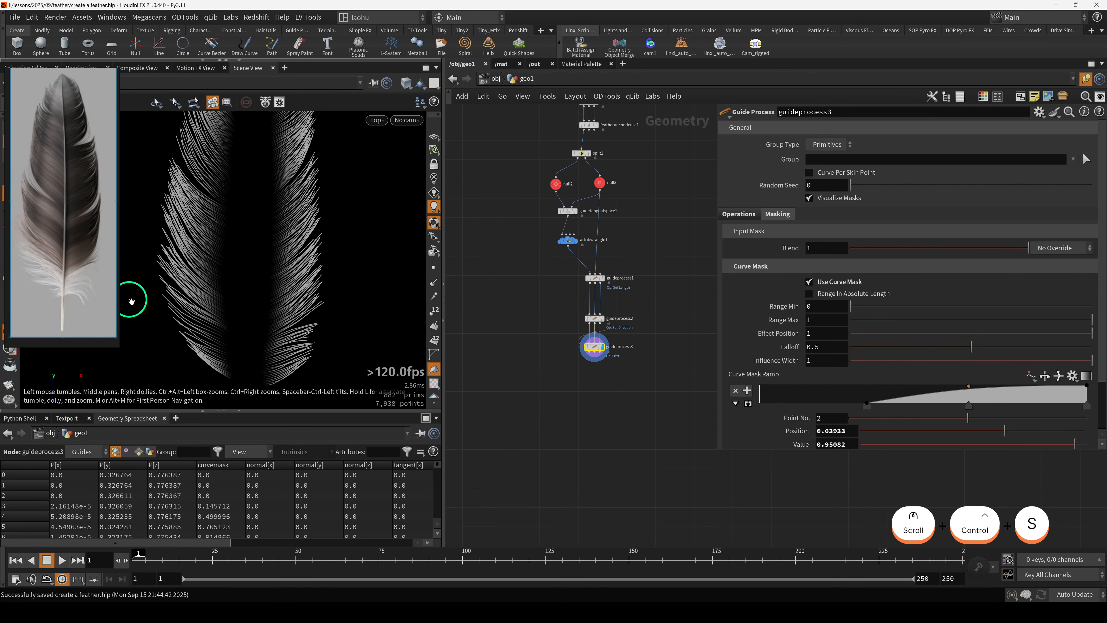
pyautogui.scroll(-4, 266, 277)
pyautogui.scroll(-2, 147, 297)
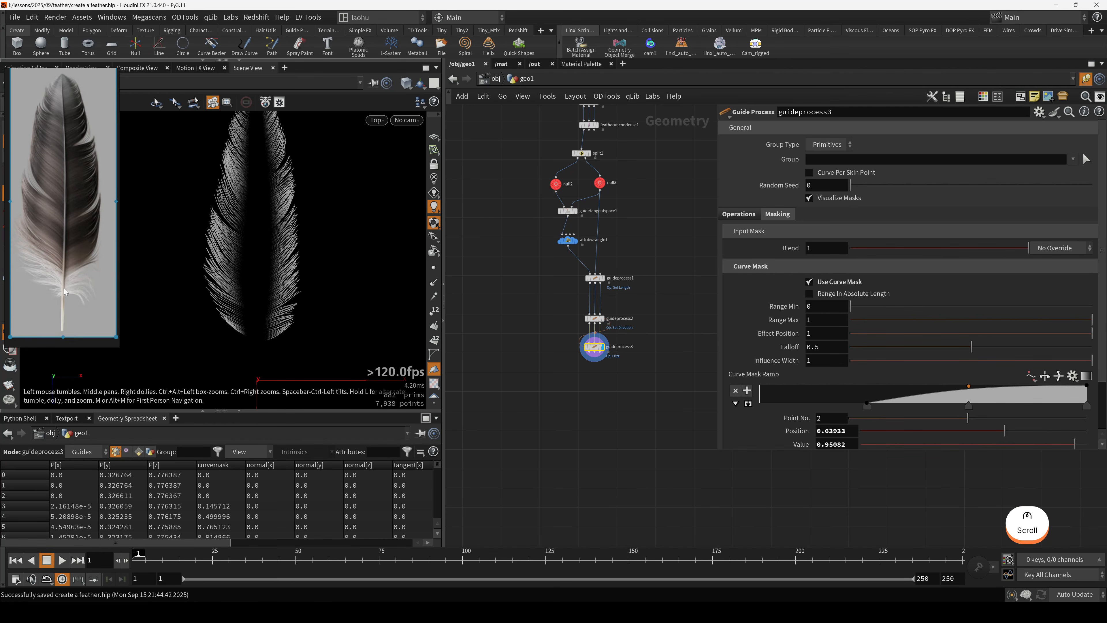
# - Compare the feather guides with the display on the Set Direction guide process and on the Frizz guide process
pyautogui.scroll(3, 601, 353)
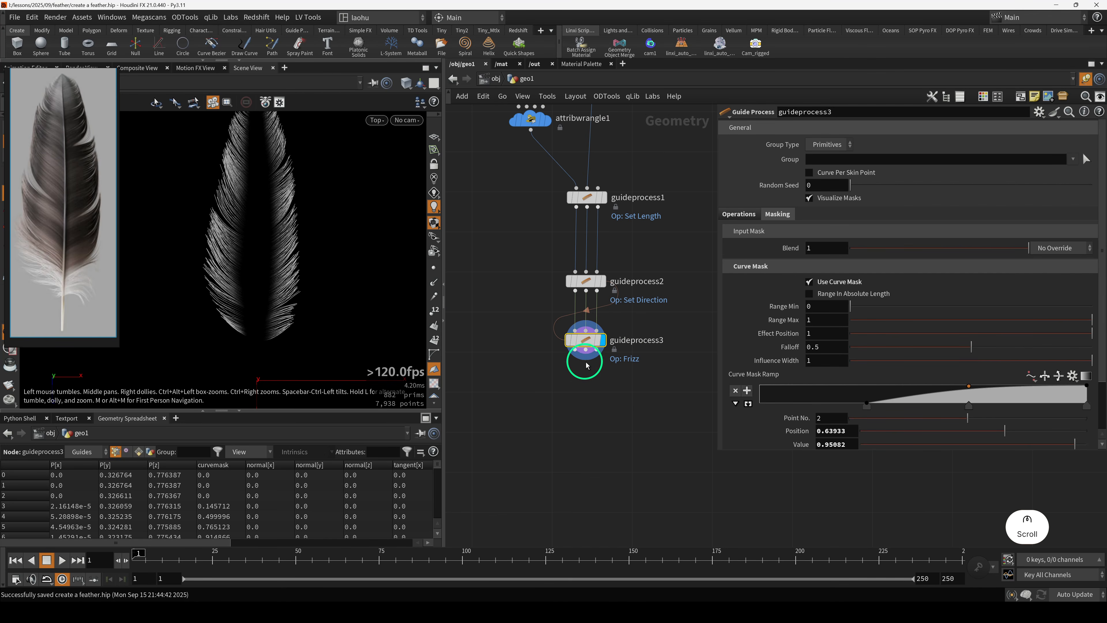
pyautogui.moveTo(588, 344); pyautogui.dragTo(589, 356)
pyautogui.moveTo(554, 291); pyautogui.dragTo(608, 284)
pyautogui.press('r')
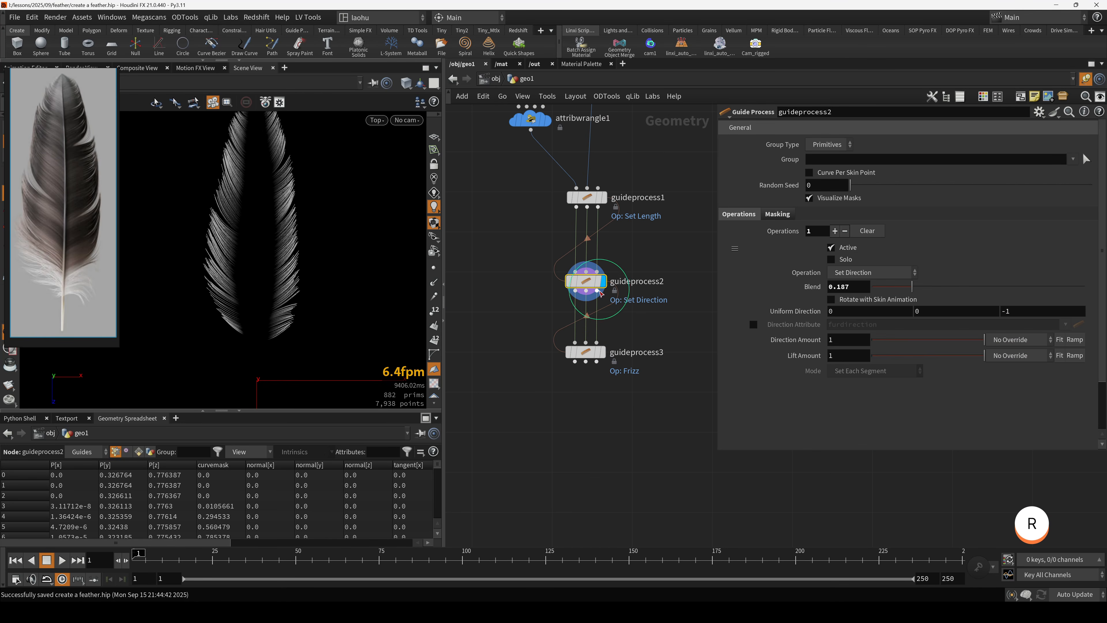
pyautogui.moveTo(521, 319); pyautogui.dragTo(576, 355)
pyautogui.moveTo(547, 283); pyautogui.dragTo(576, 286)
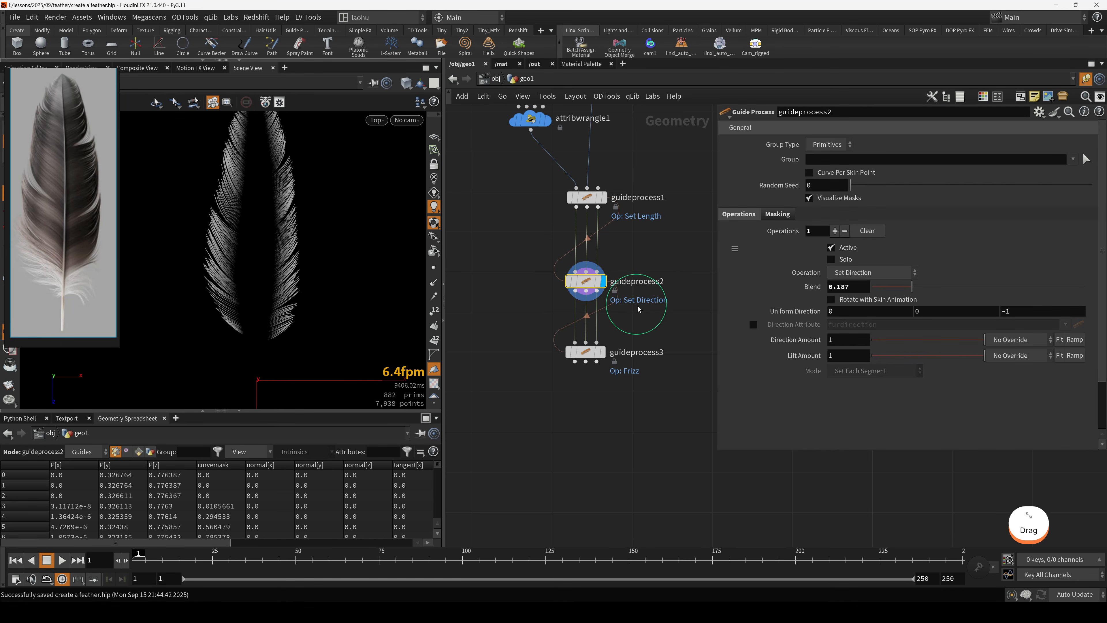
pyautogui.scroll(2, 637, 307)
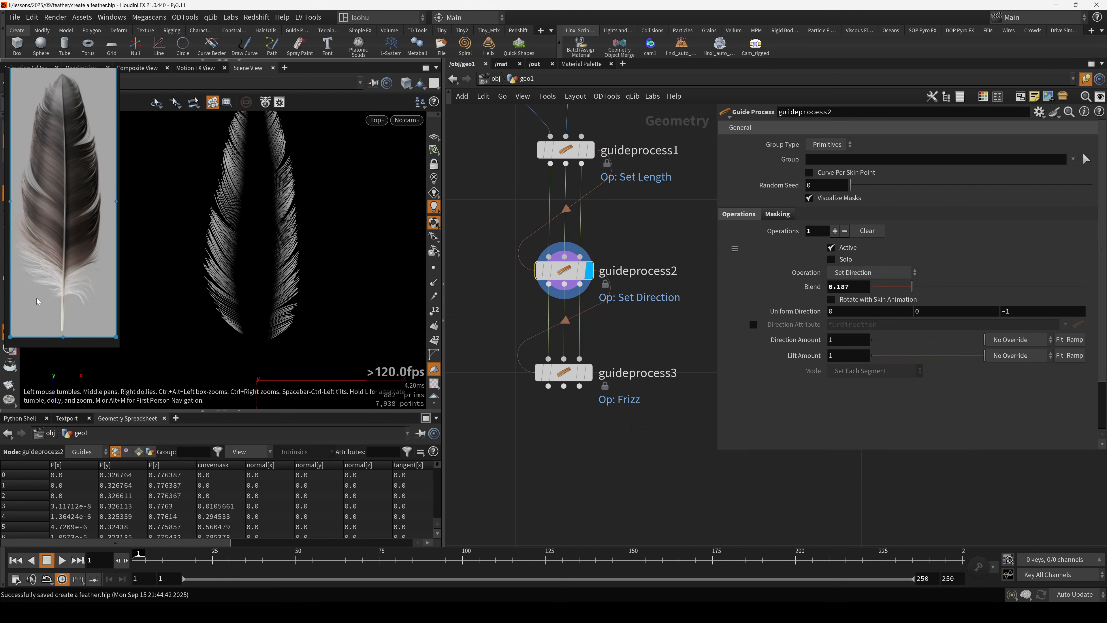
pyautogui.press('r')
pyautogui.moveTo(497, 336); pyautogui.dragTo(569, 347)
pyautogui.moveTo(521, 272); pyautogui.dragTo(587, 299)
pyautogui.press('r')
pyautogui.moveTo(504, 316); pyautogui.dragTo(563, 353)
pyautogui.press('r')
pyautogui.moveTo(590, 419); pyautogui.dragTo(606, 387, button='middle')
pyautogui.click(606, 387)
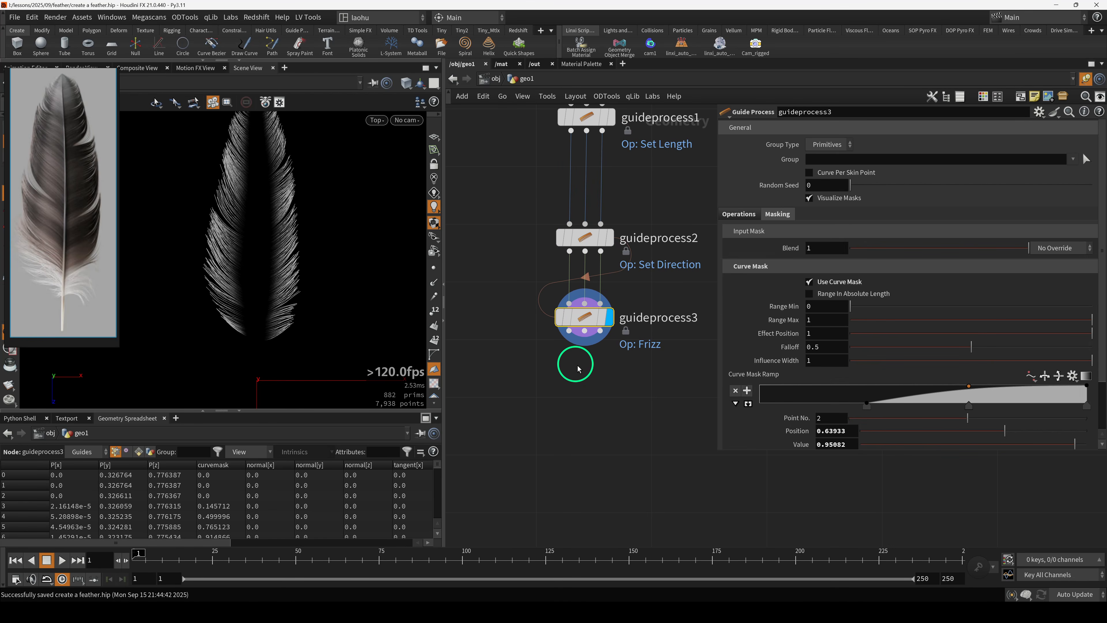
# - Add an Attribute VOP below guideprocess3, wire the Guides output into its first input and display it
pyautogui.moveTo(579, 372)
pyautogui.mouseDown(button='middle')
pyautogui.moveTo(612, 370)
pyautogui.moveTo(594, 374)
pyautogui.mouseUp(button='middle')
pyautogui.moveTo(604, 309)
pyautogui.moveTo(608, 308); pyautogui.dragTo(600, 326)
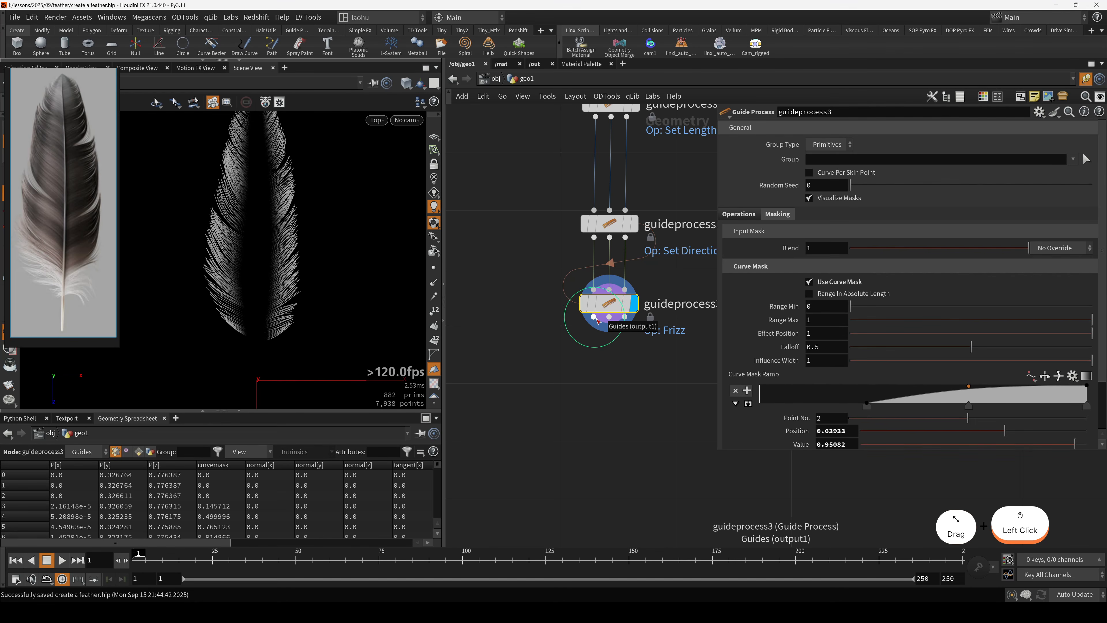
pyautogui.press('Tab')
pyautogui.press('Return')
pyautogui.click(581, 392)
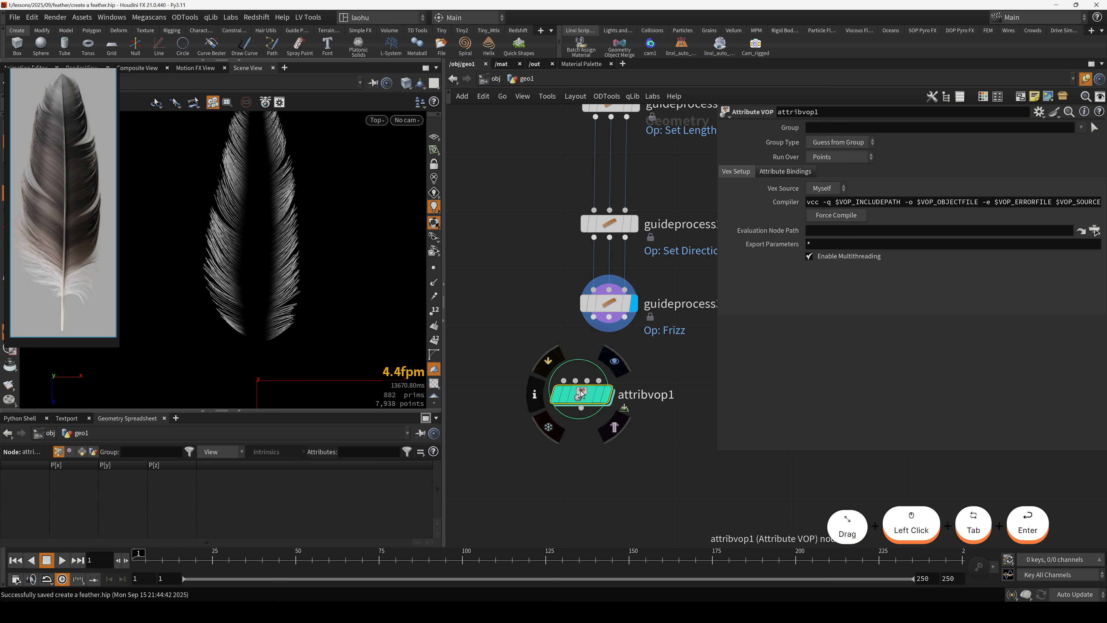
pyautogui.moveTo(593, 318); pyautogui.dragTo(564, 381)
pyautogui.click(608, 395)
# - Enter the Attribute VOP network and add a Relative to Point Bounding Box node beside the global parameters
pyautogui.doubleClick(581, 400)
pyautogui.scroll(-3, 576, 378)
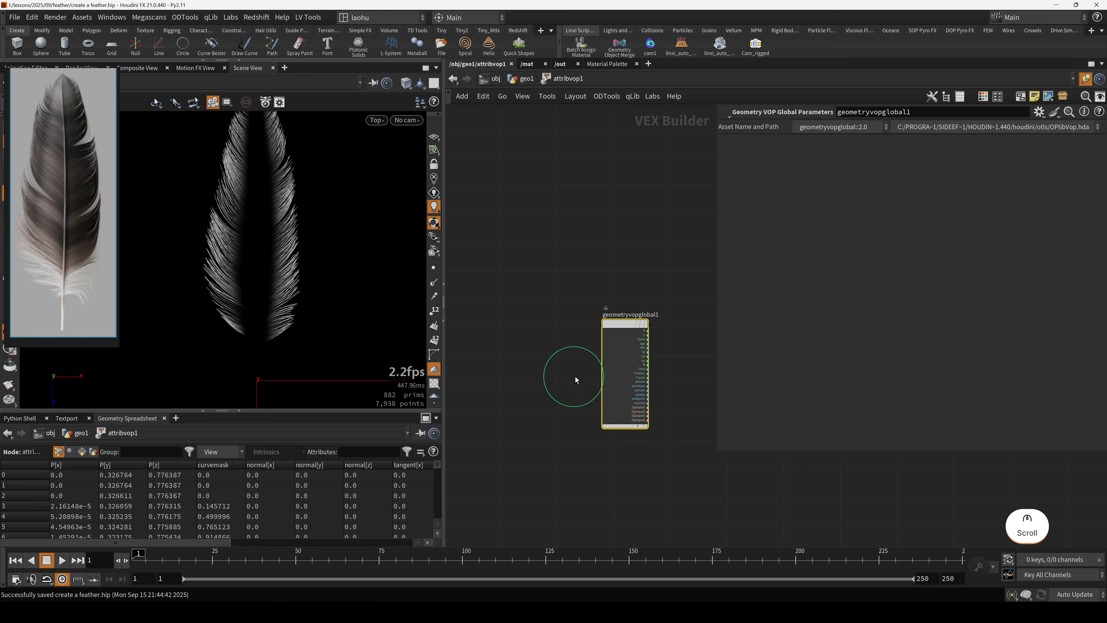
pyautogui.moveTo(575, 377); pyautogui.dragTo(492, 349, button='middle')
pyautogui.scroll(4, 564, 317)
pyautogui.moveTo(569, 291); pyautogui.dragTo(636, 366)
pyautogui.press('Tab')
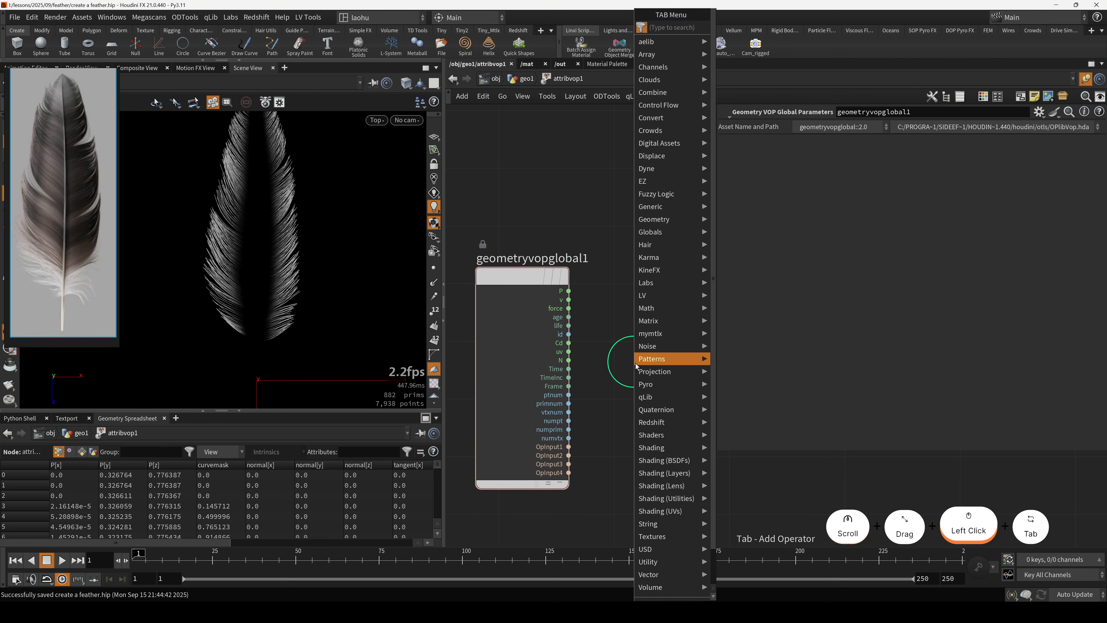
pyautogui.write('relp')
pyautogui.press('BackSpace')
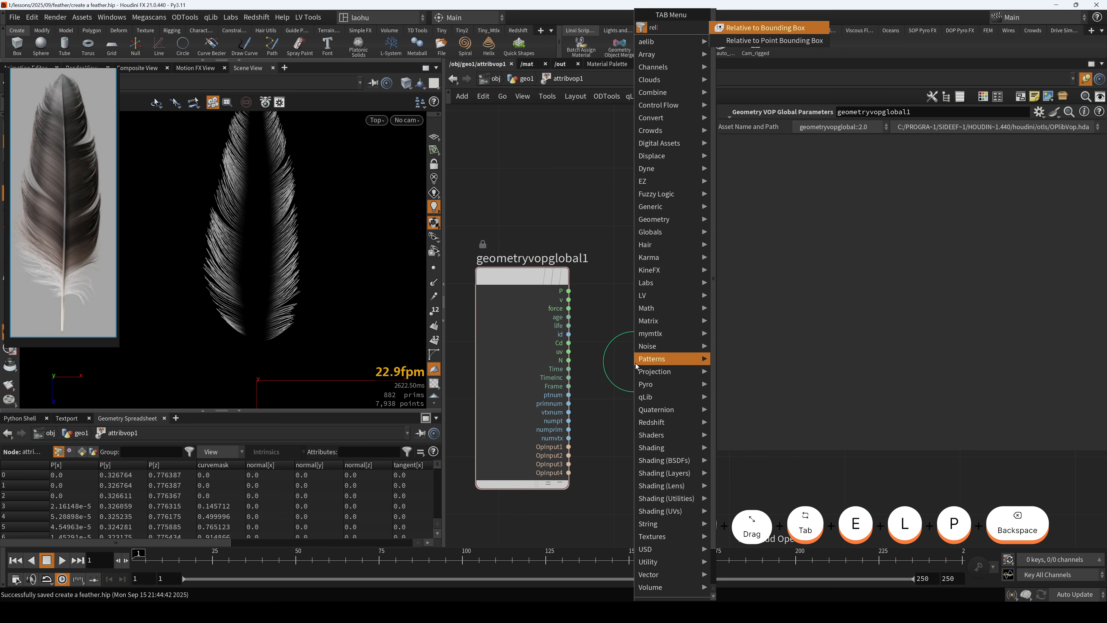
pyautogui.press('Down')
pyautogui.press('Return')
pyautogui.click(635, 371)
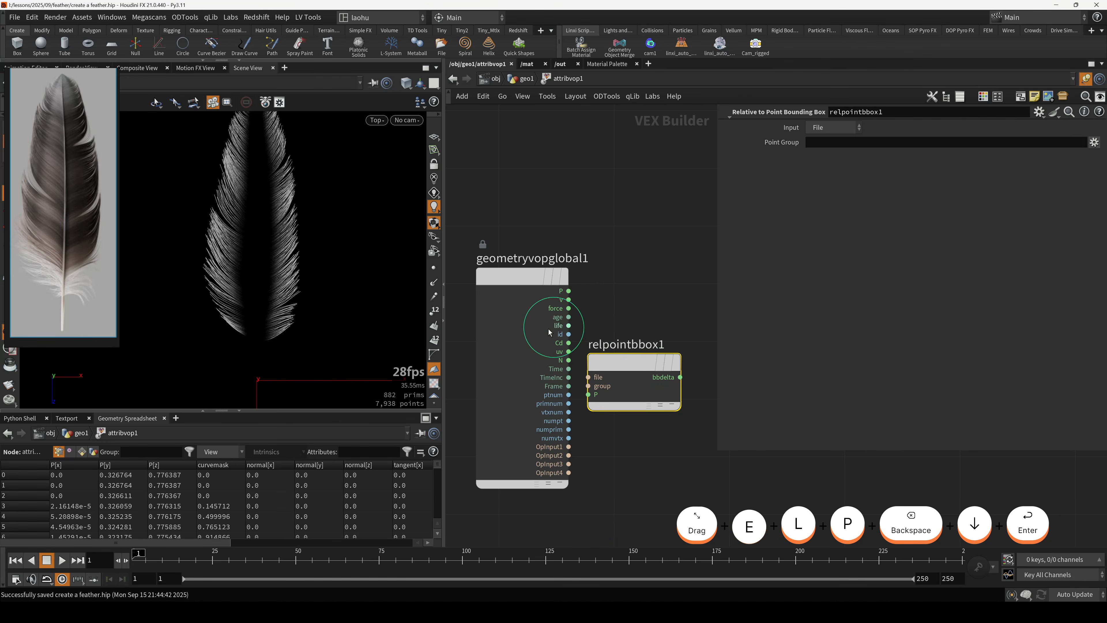
# - Wire the global P into the bounding box node's P input and OpInput1 into its file input
pyautogui.scroll(-2, 351, 276)
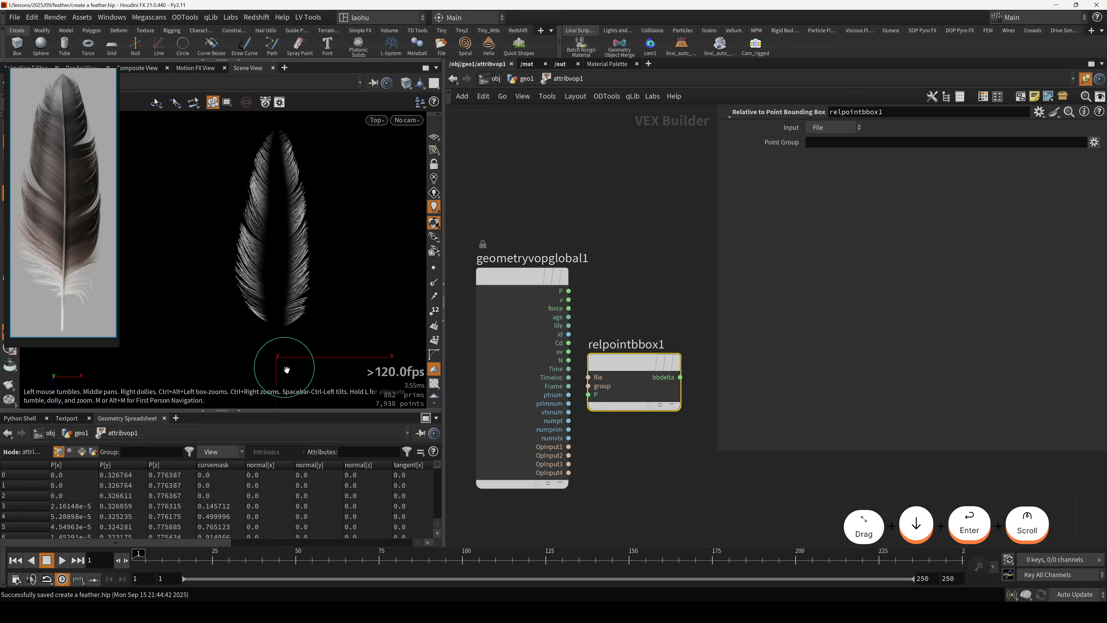
pyautogui.moveTo(292, 341); pyautogui.dragTo(286, 320)
pyautogui.scroll(-1, 285, 294)
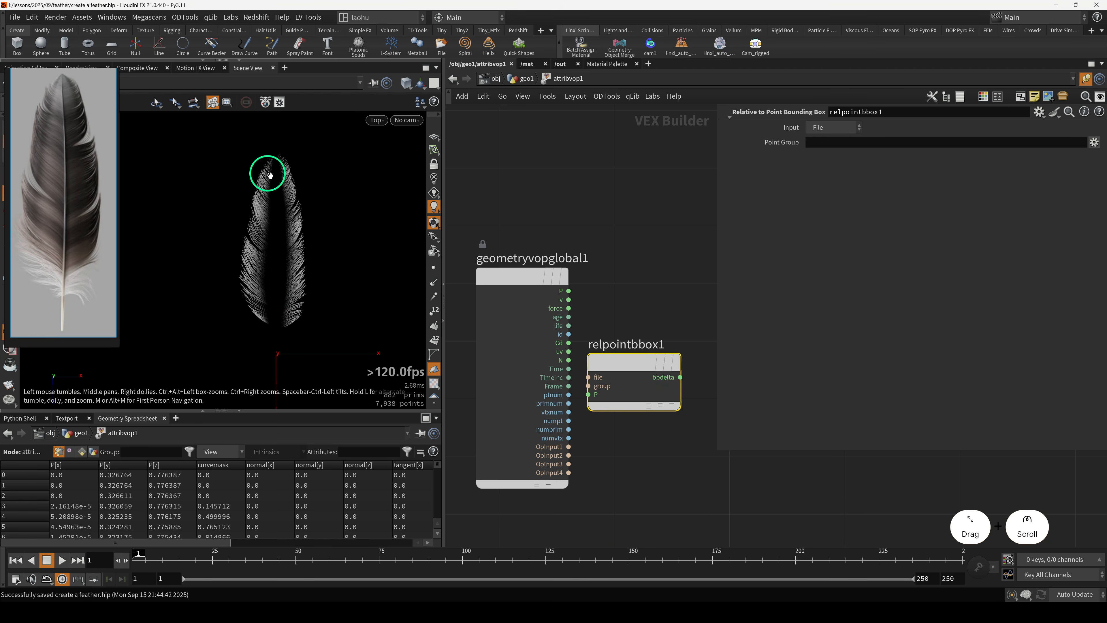
pyautogui.moveTo(645, 362); pyautogui.dragTo(676, 311)
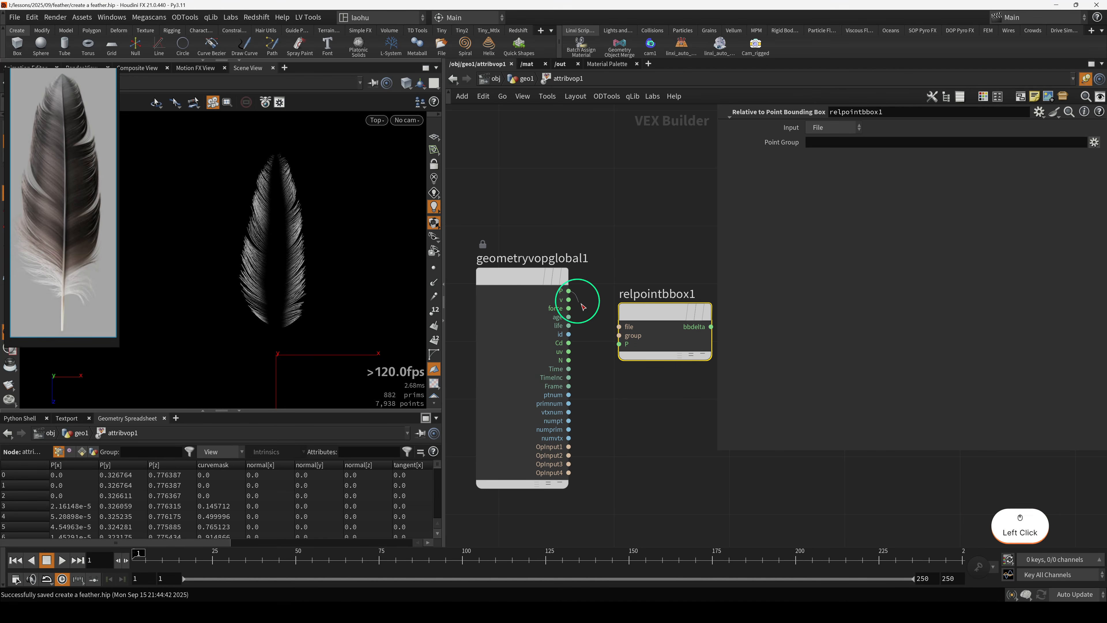
pyautogui.moveTo(584, 307); pyautogui.dragTo(619, 344)
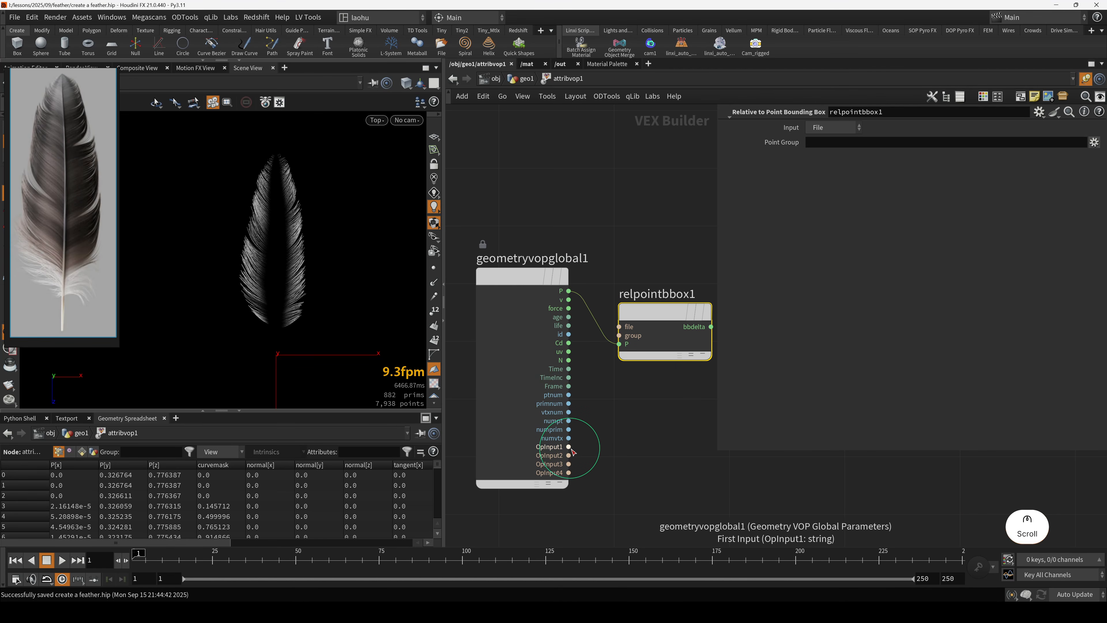
pyautogui.moveTo(569, 448); pyautogui.dragTo(619, 326)
pyautogui.scroll(-2, 643, 277)
pyautogui.moveTo(647, 284); pyautogui.dragTo(596, 305, button='middle')
pyautogui.scroll(1, 595, 305)
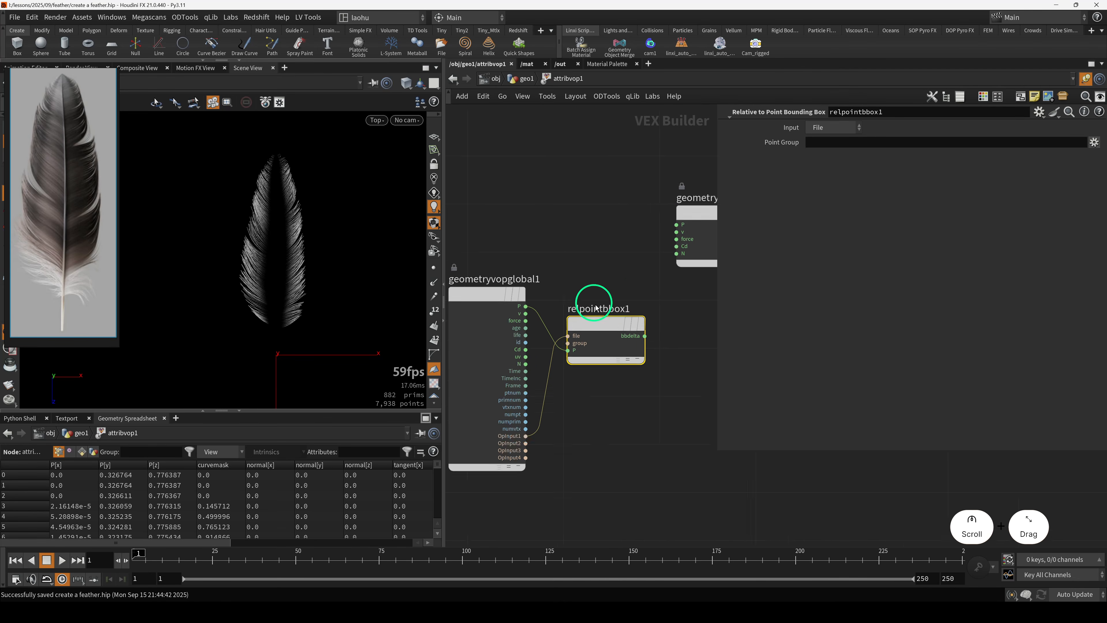
pyautogui.scroll(1, 597, 308)
pyautogui.click(600, 326)
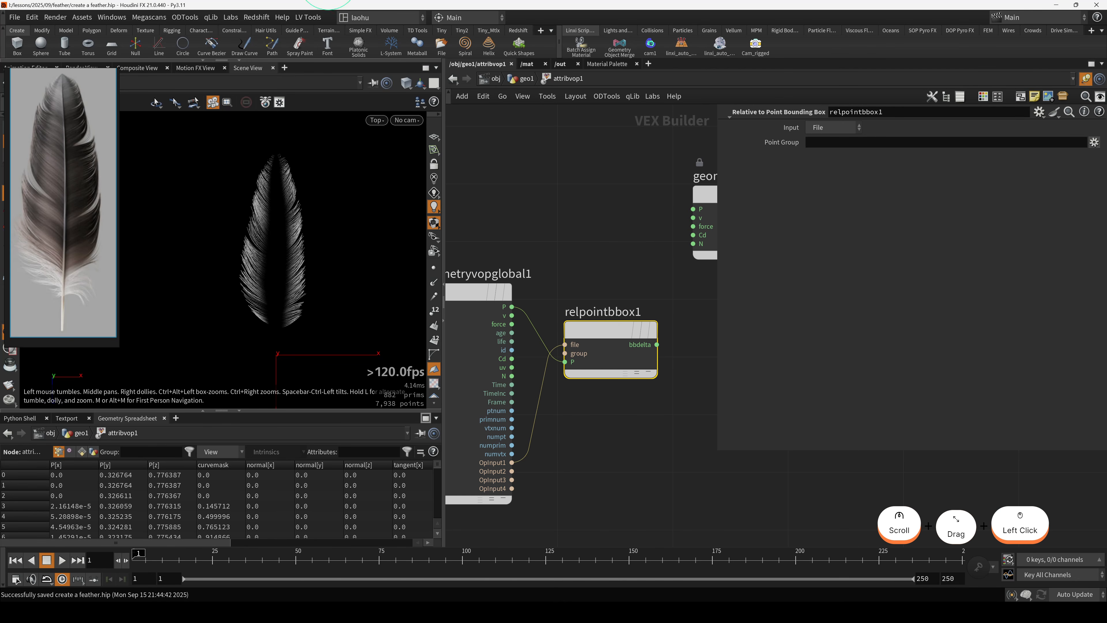
pyautogui.click(601, 359)
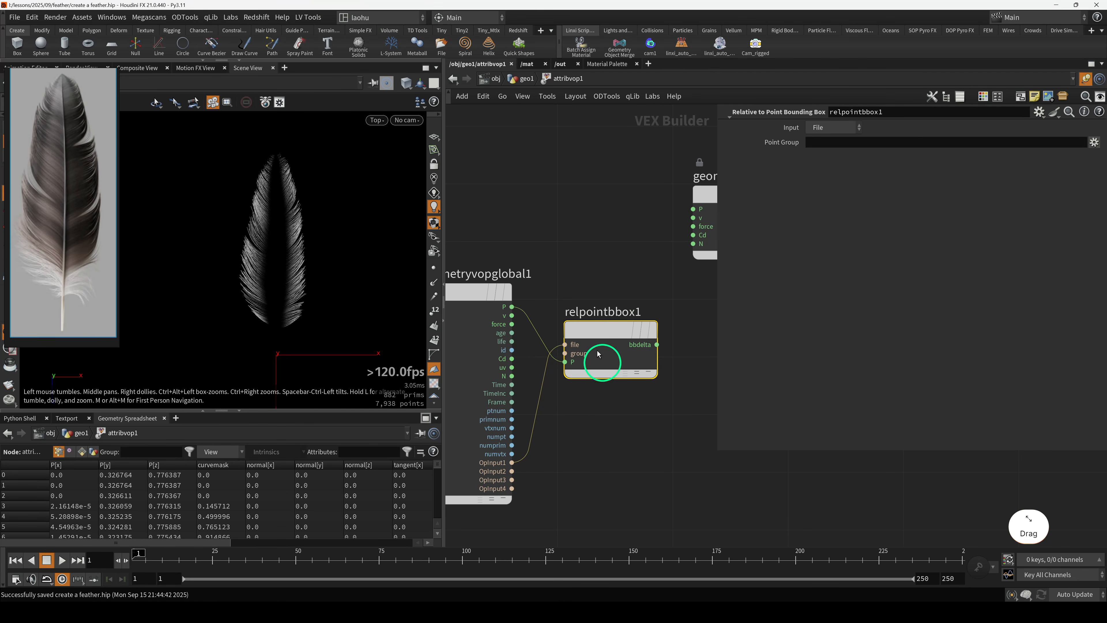
# - Switch to the browser to view the Bilibili video on BBOX and centroid attribute mapping, close its tab and return to Houdini
pyautogui.click(329, 2)
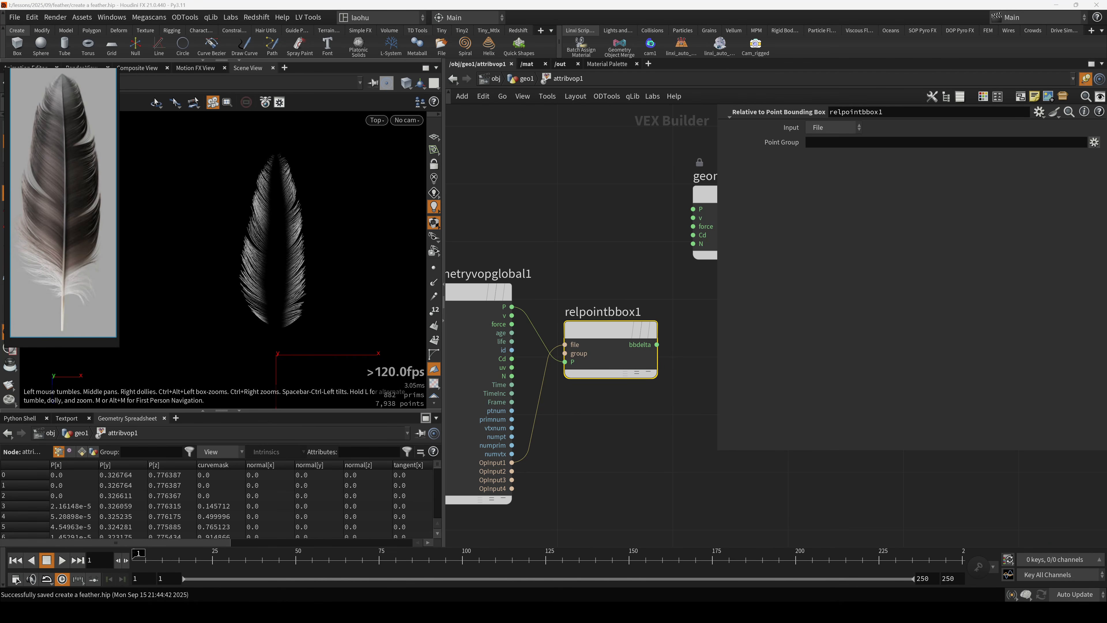
pyautogui.moveTo(717, 0); pyautogui.dragTo(693, 37)
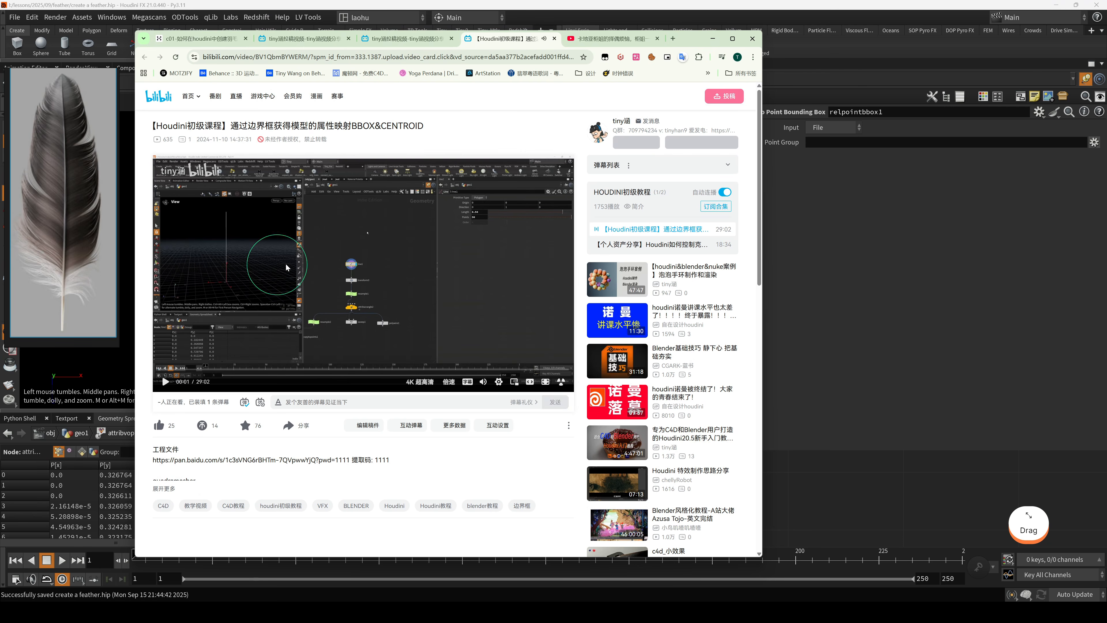
pyautogui.click(502, 82)
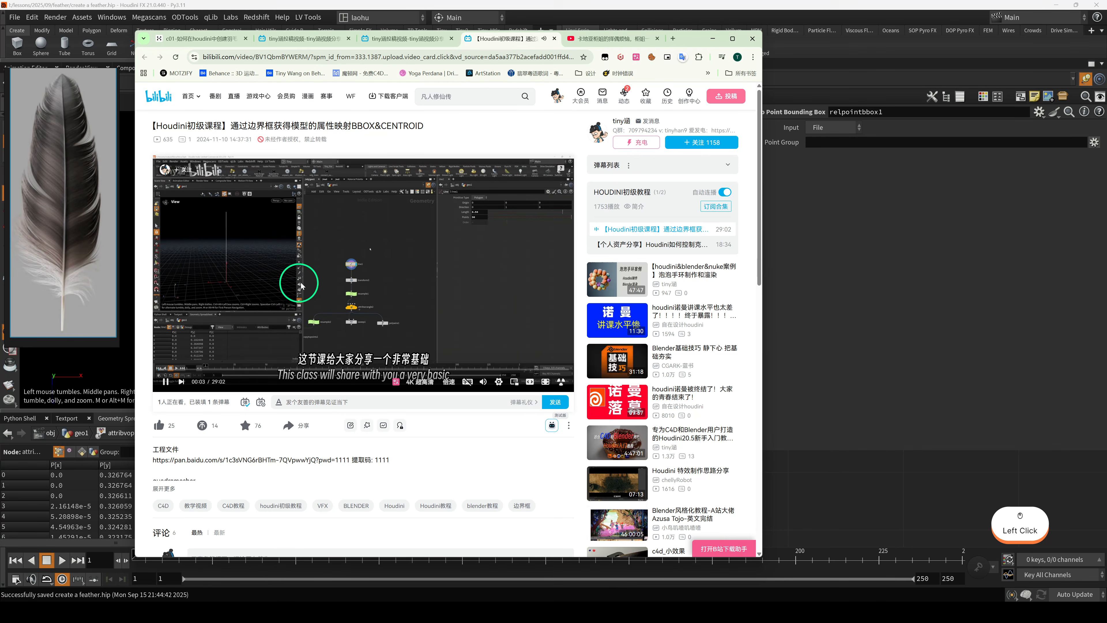
pyautogui.click(552, 39)
pyautogui.click(555, 39)
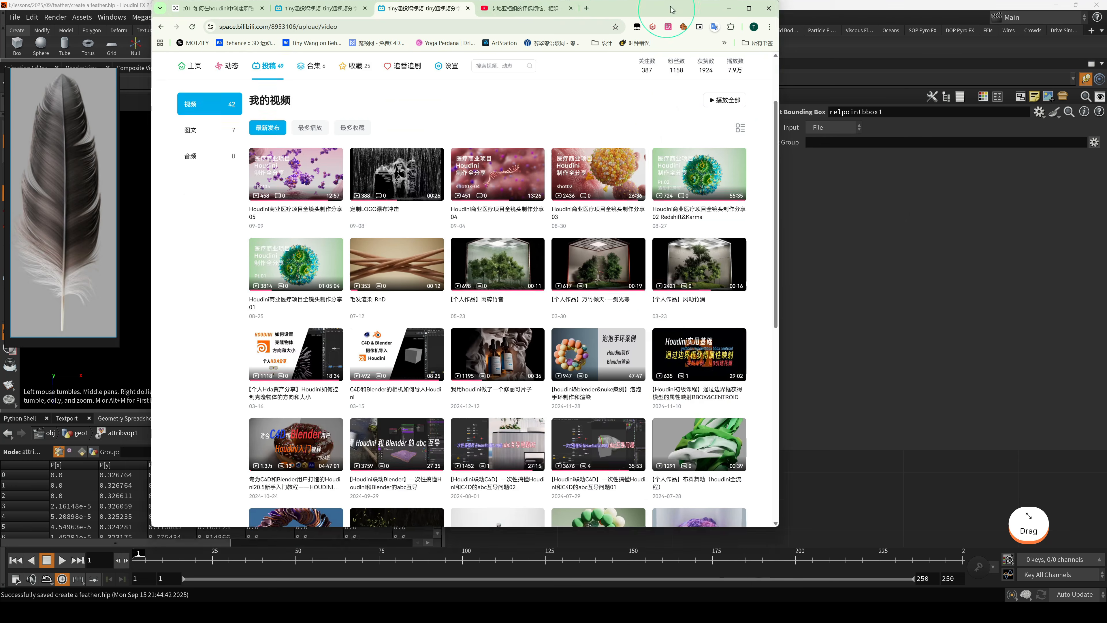
pyautogui.moveTo(698, 38); pyautogui.dragTo(715, 0)
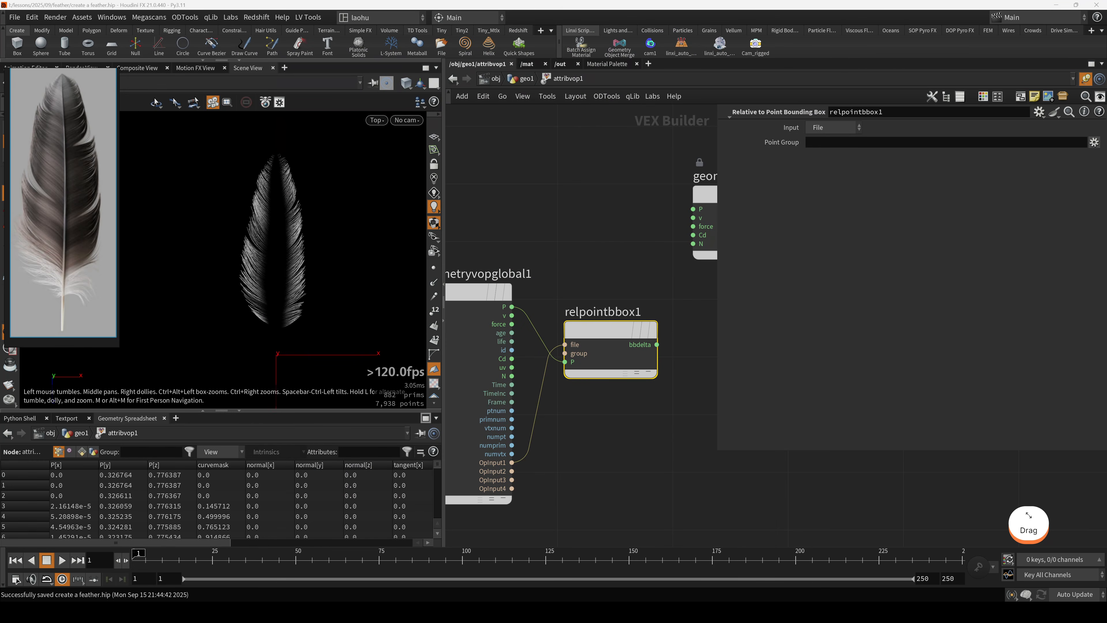
# - Add a Vector to Float node fed by the bounding box node's bbdelta output
pyautogui.scroll(-3, 634, 416)
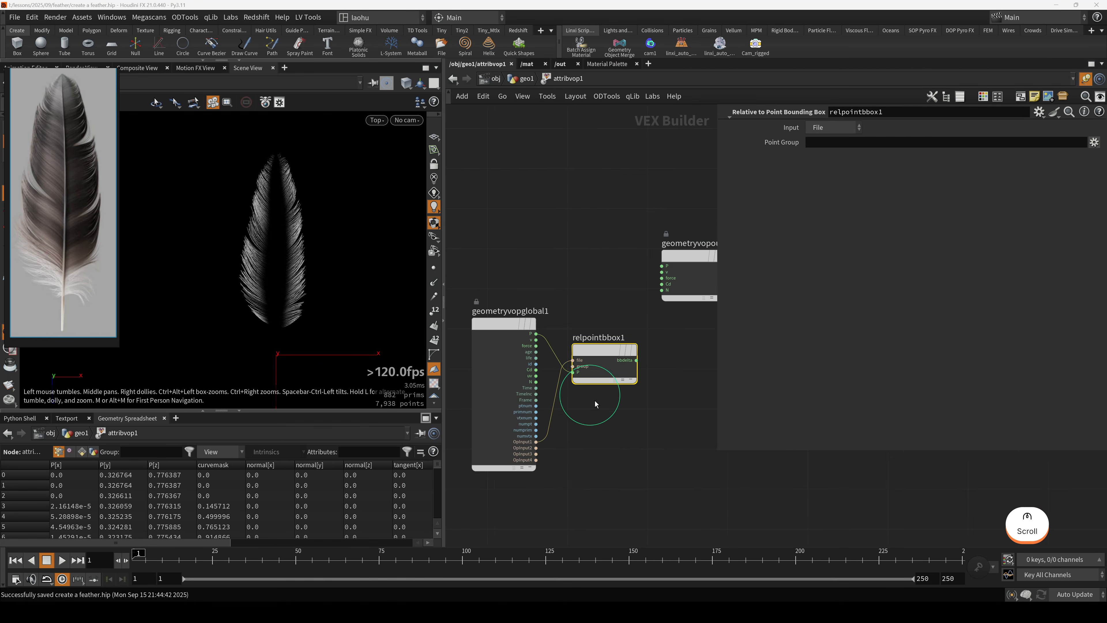
pyautogui.moveTo(640, 241); pyautogui.dragTo(634, 173)
pyautogui.scroll(2, 604, 381)
pyautogui.click(551, 312)
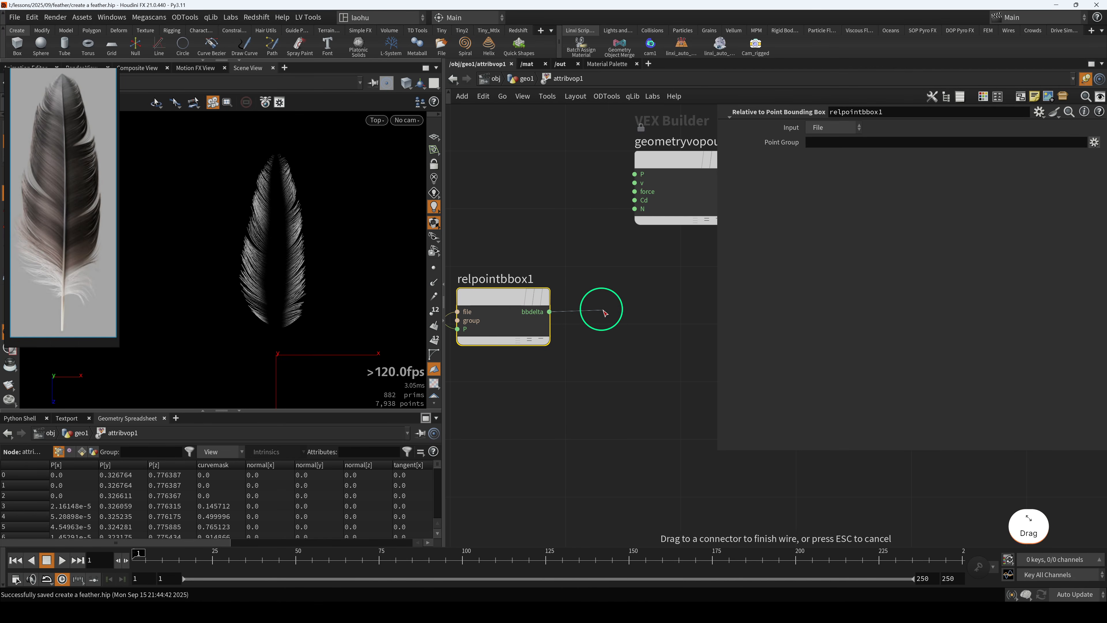
pyautogui.press('Tab')
pyautogui.write('vecto')
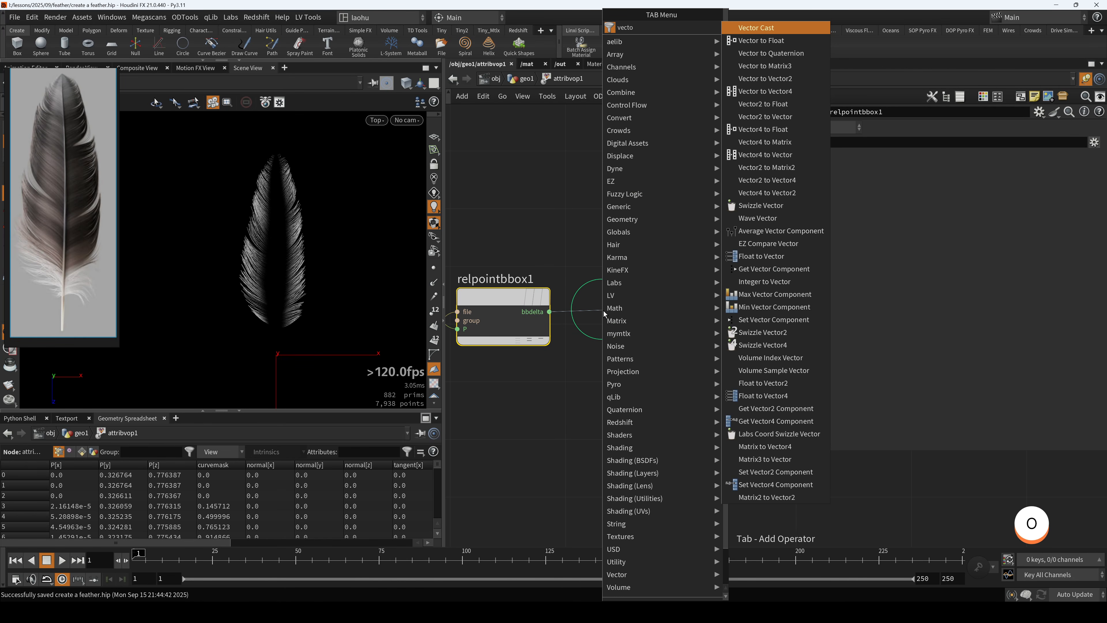
pyautogui.press('Down')
pyautogui.press('Return')
pyautogui.scroll(-2, 604, 314)
pyautogui.moveTo(603, 268); pyautogui.dragTo(497, 290, button='middle')
pyautogui.scroll(2, 541, 336)
pyautogui.moveTo(542, 337); pyautogui.dragTo(531, 332)
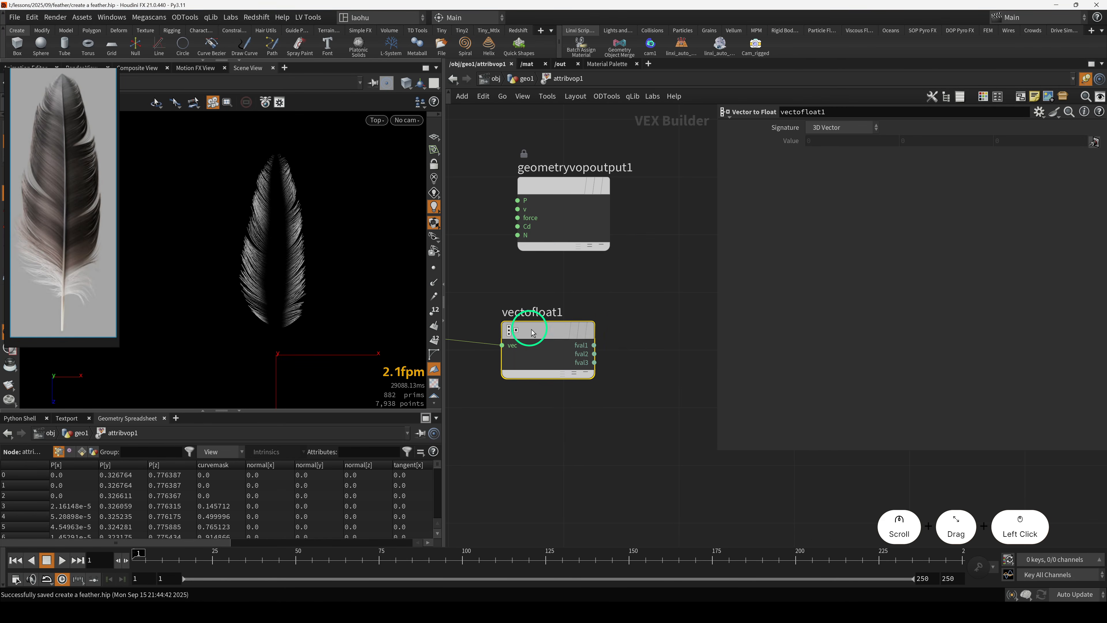
# - Move the geometry output node aside and add a Ramp Parameter driven by the Vector to Float node's fval3 output
pyautogui.moveTo(559, 192); pyautogui.dragTo(675, 214)
pyautogui.scroll(-2, 622, 318)
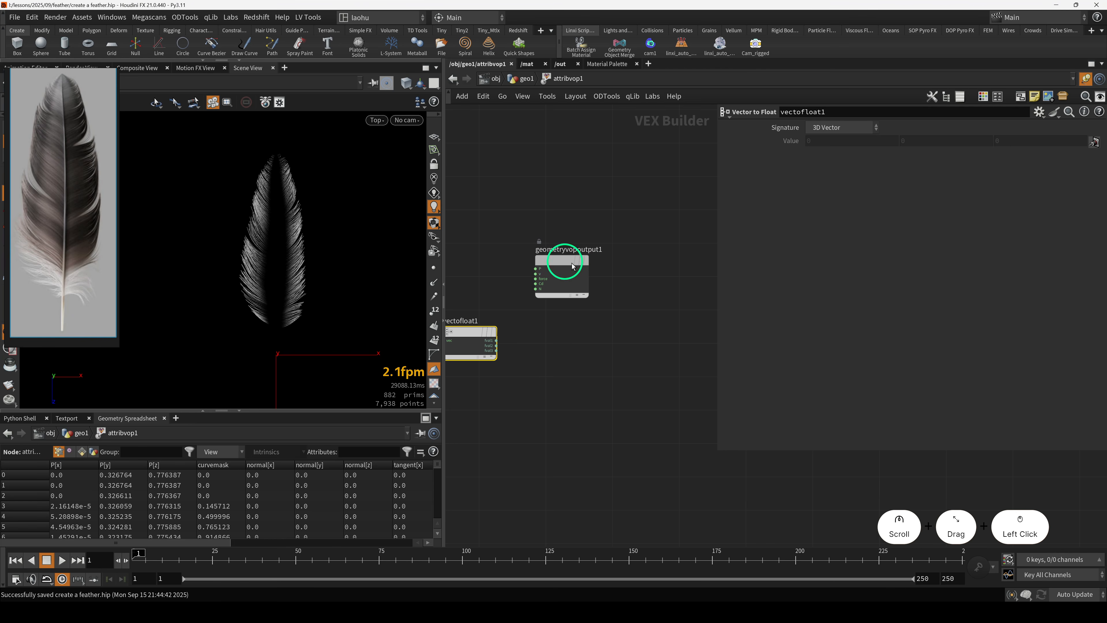
pyautogui.moveTo(566, 257); pyautogui.dragTo(701, 250)
pyautogui.moveTo(490, 346); pyautogui.dragTo(545, 339)
pyautogui.press('Tab')
pyautogui.write('ramp')
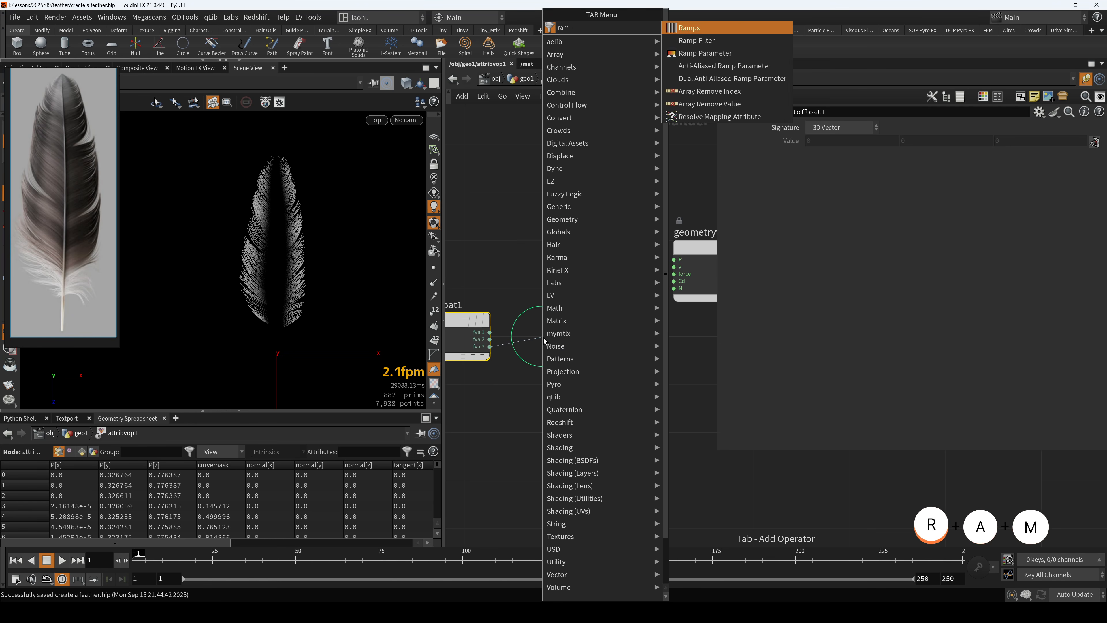
pyautogui.press('Return')
pyautogui.click(596, 343)
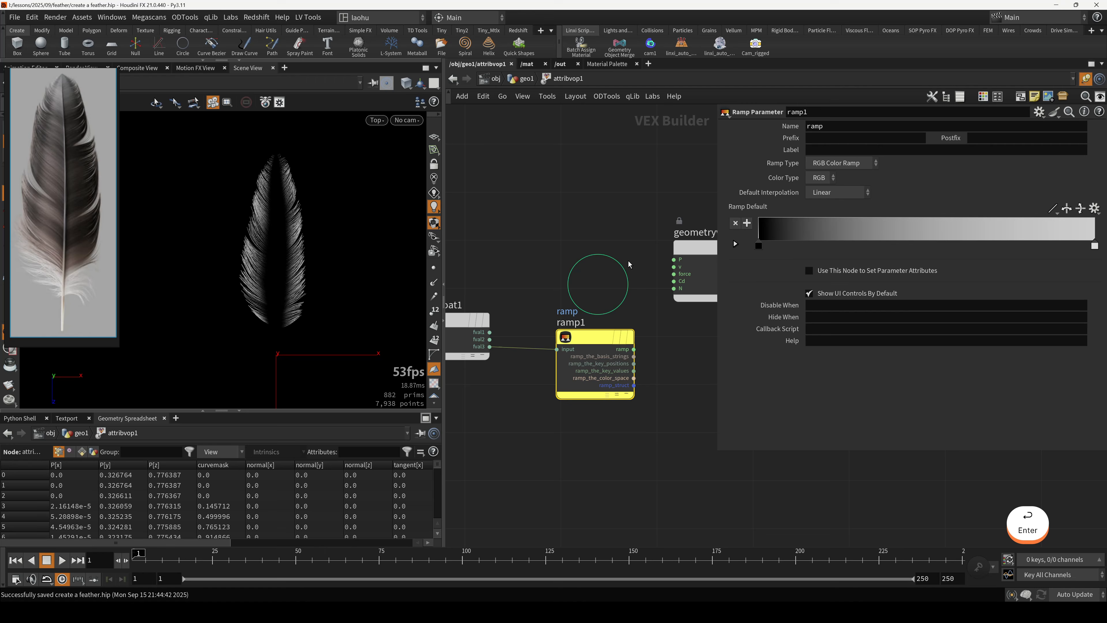
# - Set the ramp type to Spline Ramp (float) and connect the ramp output to Cd on the geometry output node
pyautogui.click(837, 170)
pyautogui.click(830, 185)
pyautogui.moveTo(654, 201); pyautogui.dragTo(600, 207, button='middle')
pyautogui.moveTo(580, 355); pyautogui.dragTo(620, 287)
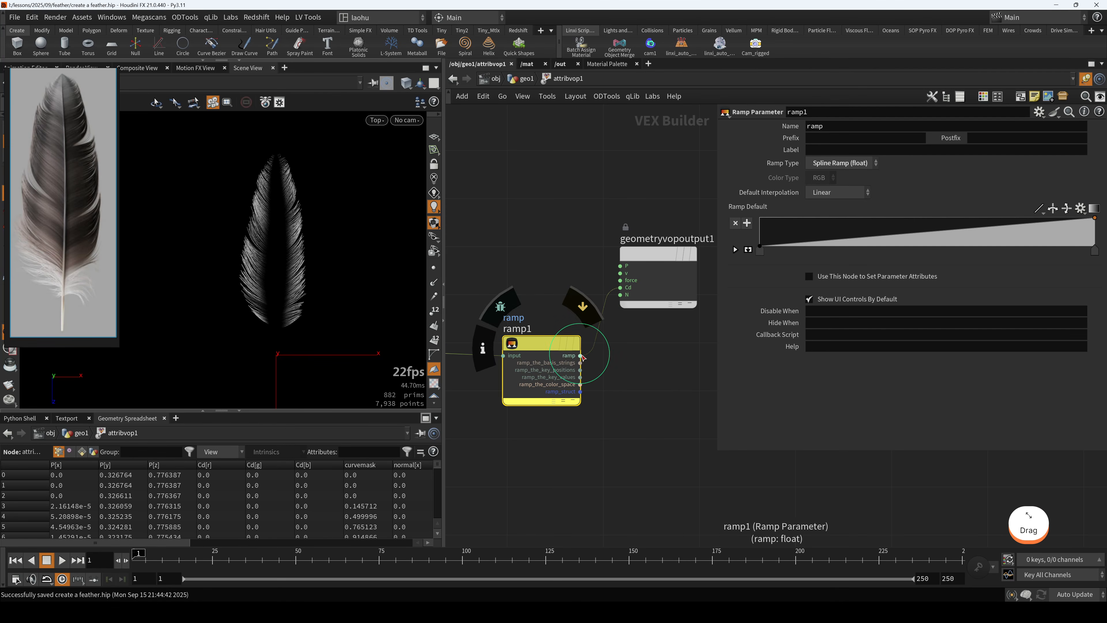
# - Add a Bind Export node fed by the ramp output, place it below the geometry output node and name the attribute mask_z
pyautogui.moveTo(580, 356); pyautogui.dragTo(641, 403)
pyautogui.press('Tab')
pyautogui.write('bin')
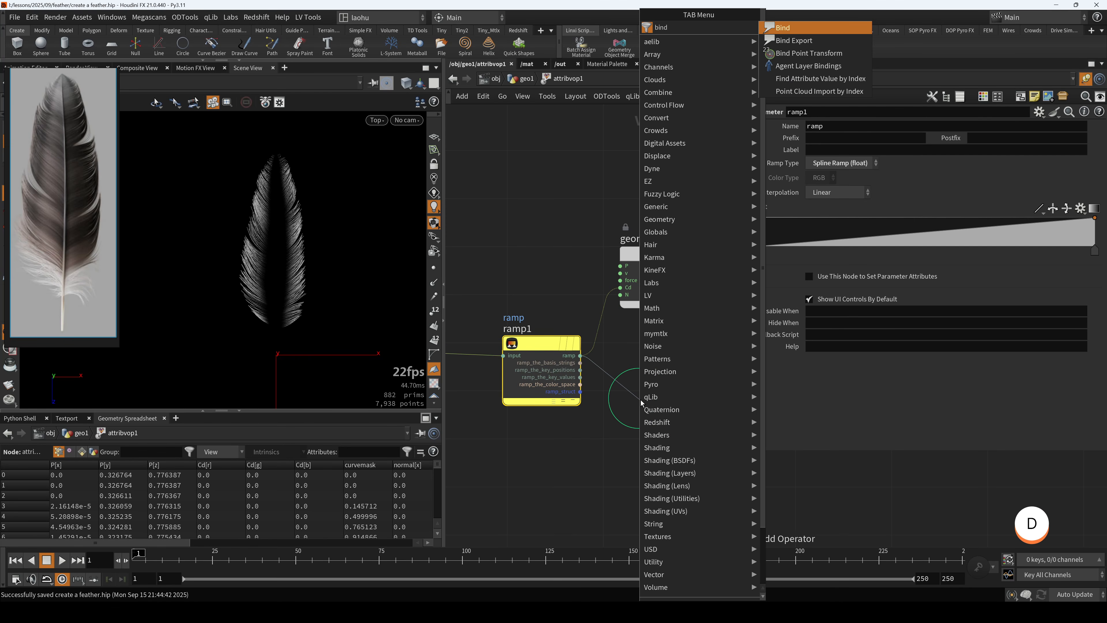
pyautogui.press('Down')
pyautogui.press('Return')
pyautogui.press('Return')
pyautogui.moveTo(680, 404); pyautogui.dragTo(650, 412)
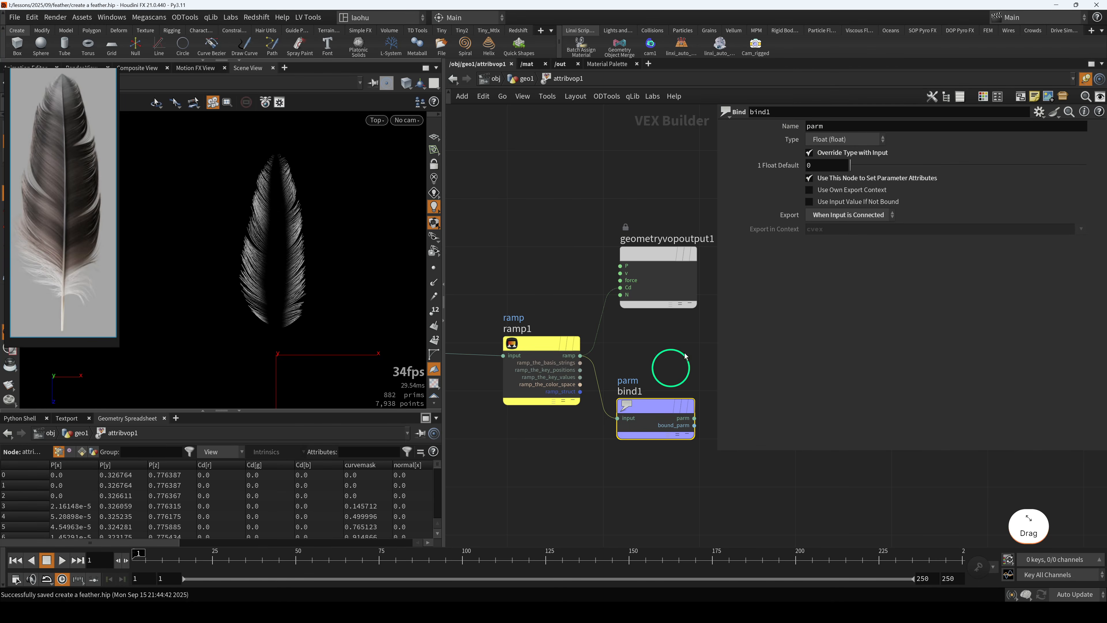
pyautogui.moveTo(824, 126); pyautogui.dragTo(768, 130)
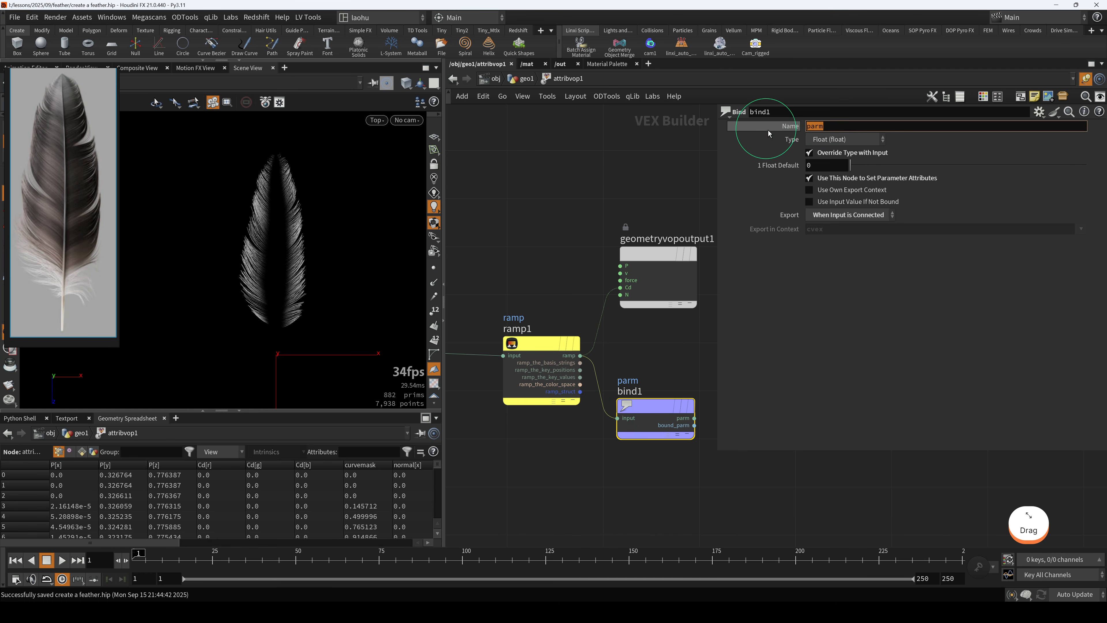
pyautogui.write('mask')
pyautogui.press('Return')
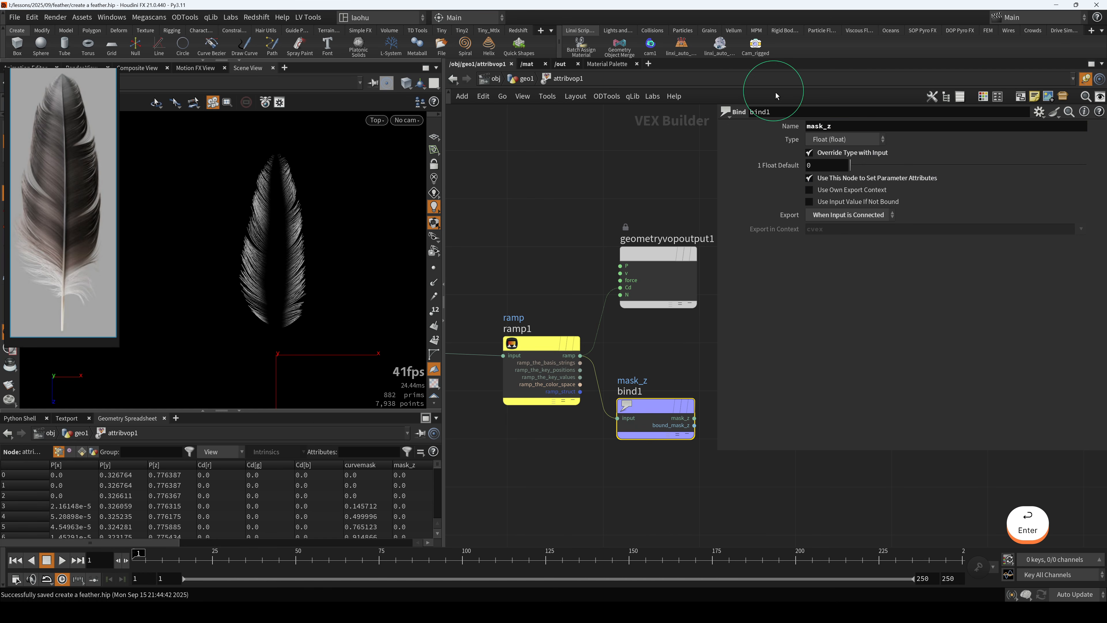
# - Back in geo1, set the value of attribvop1's last ramp point to 1 and visualize the mask_z point attribute in the viewport
pyautogui.click(526, 79)
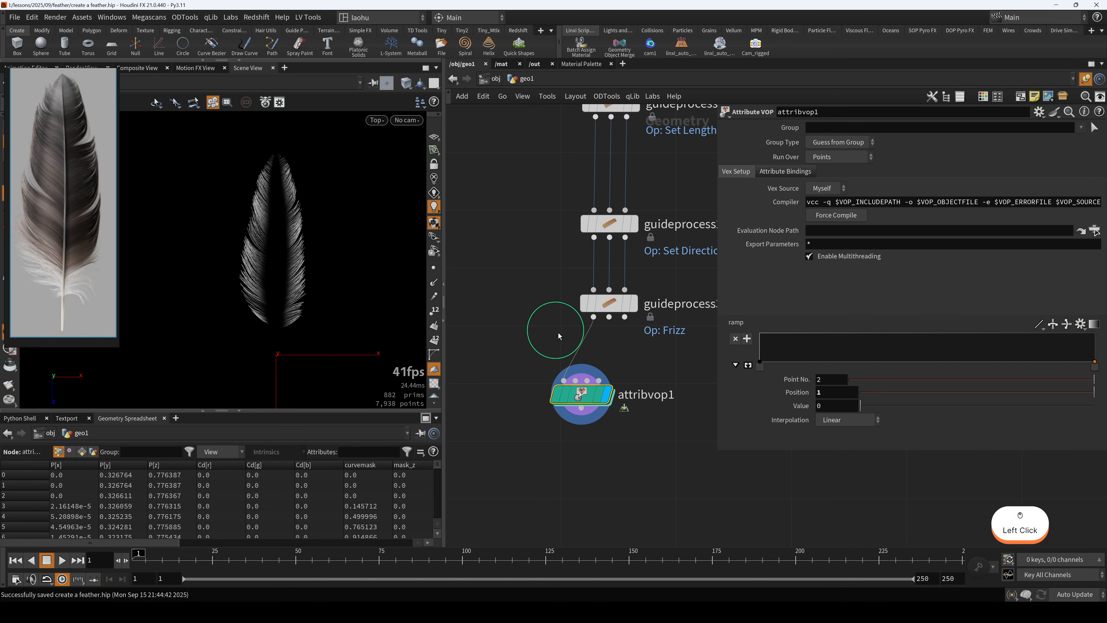
pyautogui.keyDown('ctrl'); pyautogui.click(728, 325); pyautogui.keyUp('ctrl')
pyautogui.click(535, 394)
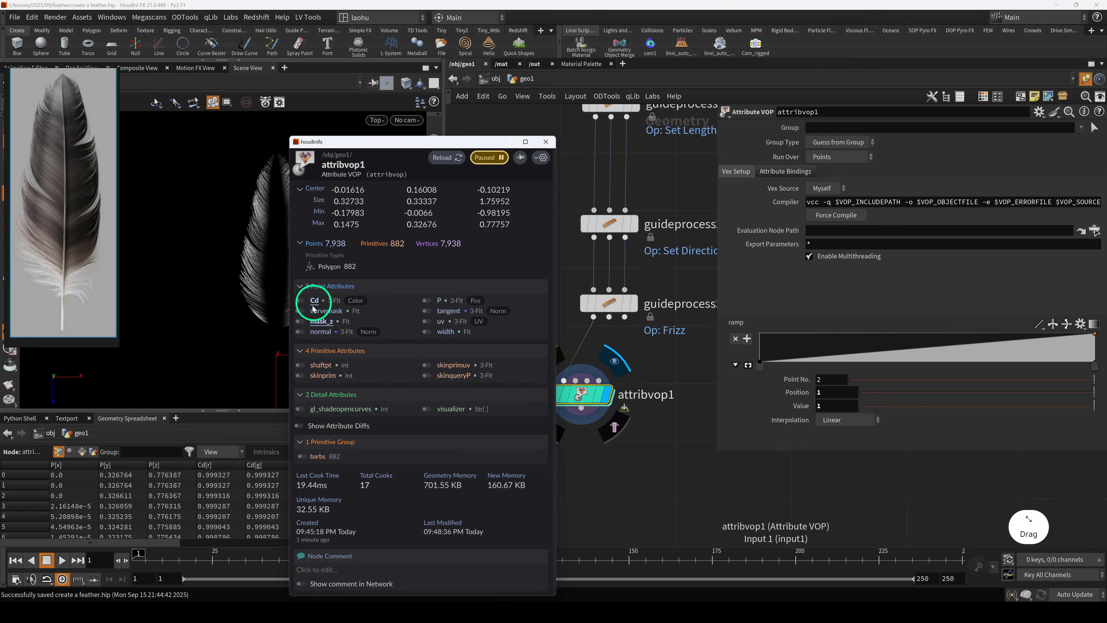
pyautogui.click(300, 321)
pyautogui.click(586, 446)
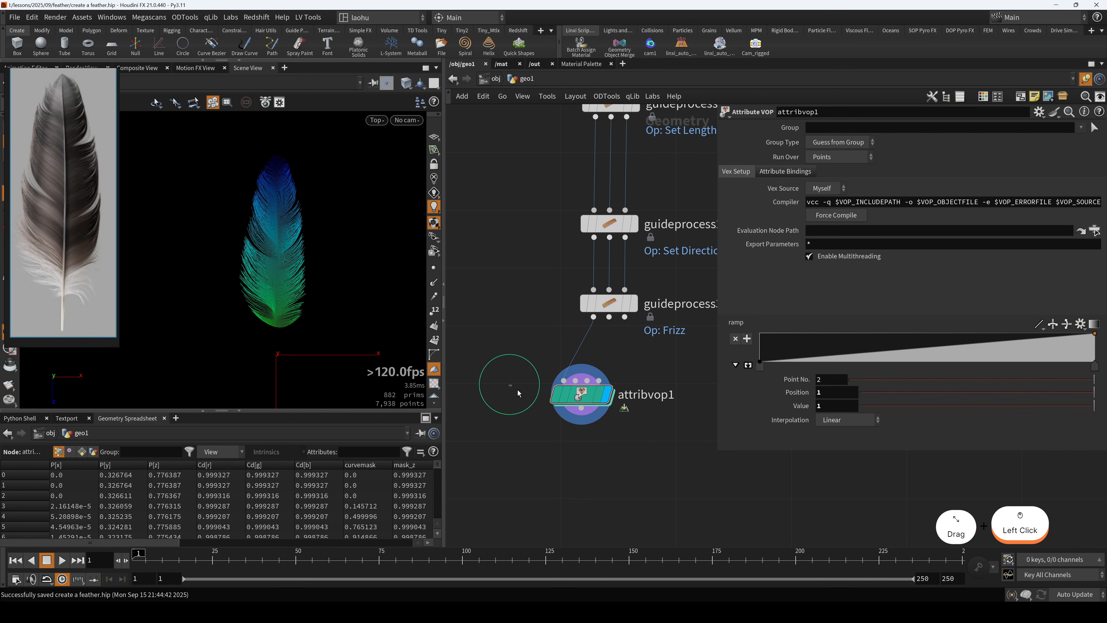
pyautogui.moveTo(518, 390); pyautogui.dragTo(602, 419)
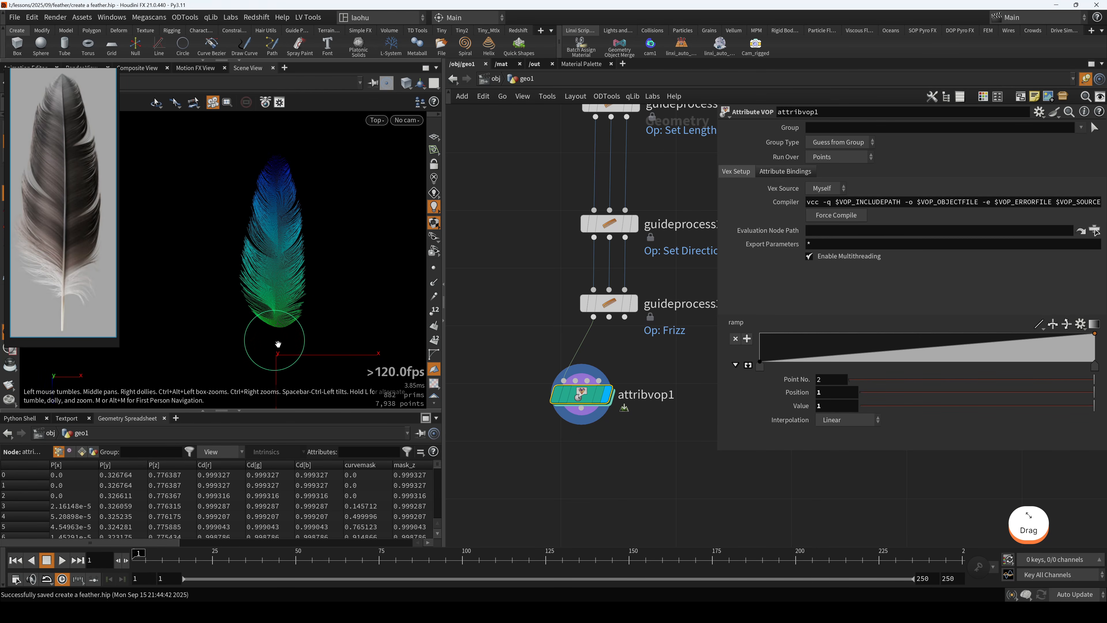
# - Move attribvop1's first ramp point to position 0.385542 and the last point just beyond it, making a steep mask transition
pyautogui.moveTo(759, 372); pyautogui.dragTo(785, 371)
pyautogui.moveTo(1096, 366); pyautogui.dragTo(924, 372)
pyautogui.moveTo(788, 371); pyautogui.dragTo(890, 371)
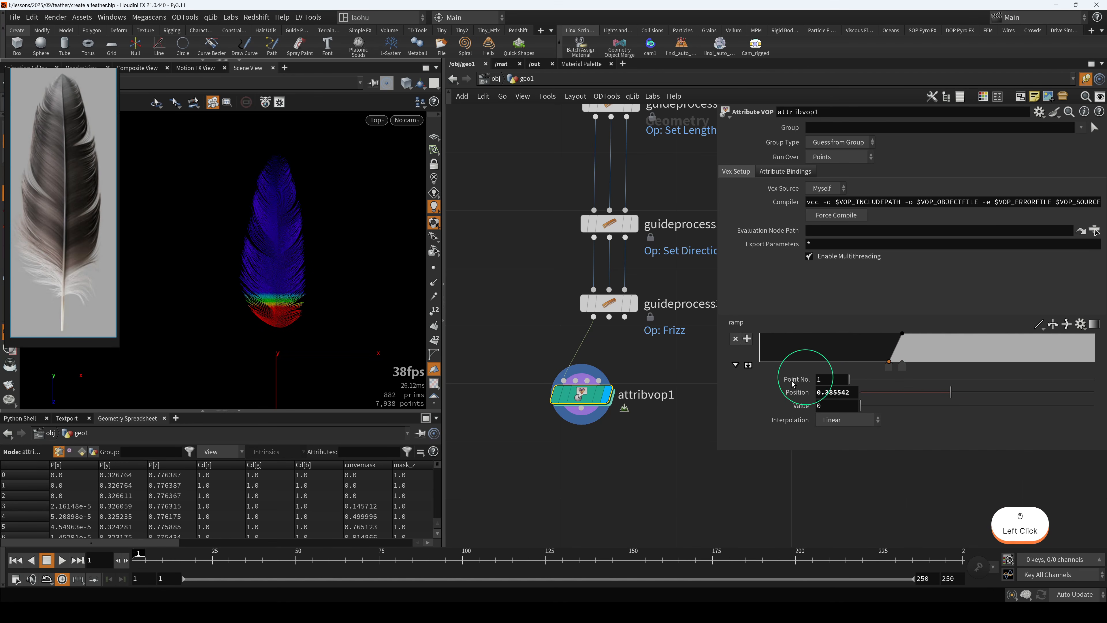
# - Add a Guide Process (Set Direction) node below attribvop1, wire in guideprocess3's two remaining outputs and display the new node
pyautogui.moveTo(609, 430); pyautogui.dragTo(597, 380, button='middle')
pyautogui.moveTo(570, 345); pyautogui.dragTo(572, 441)
pyautogui.press('Tab')
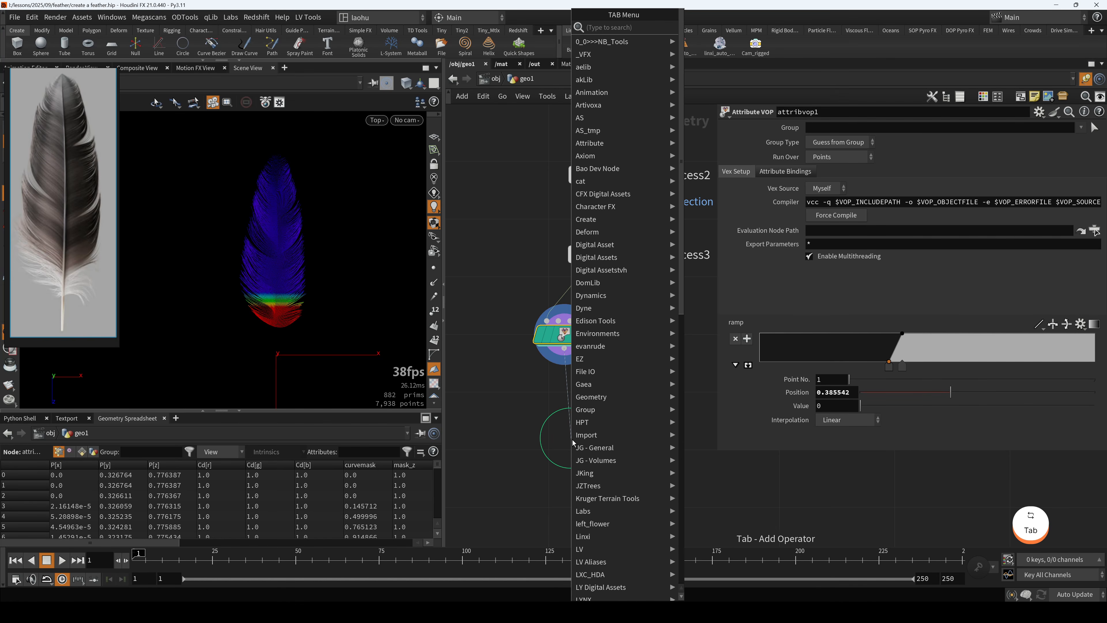
pyautogui.write('set')
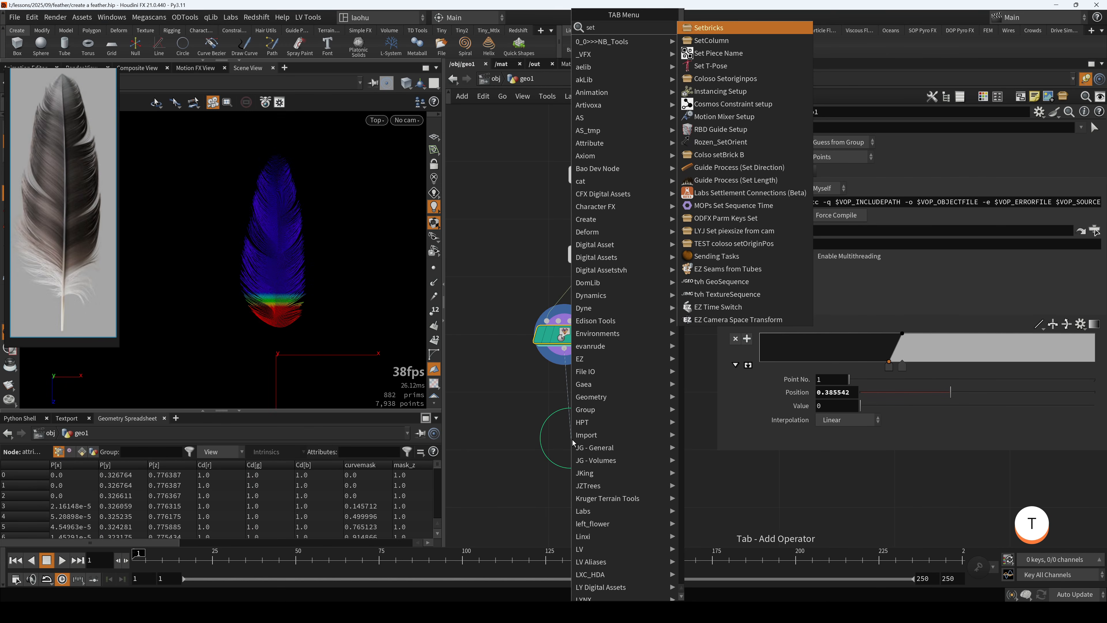
pyautogui.write('di')
pyautogui.press('Return')
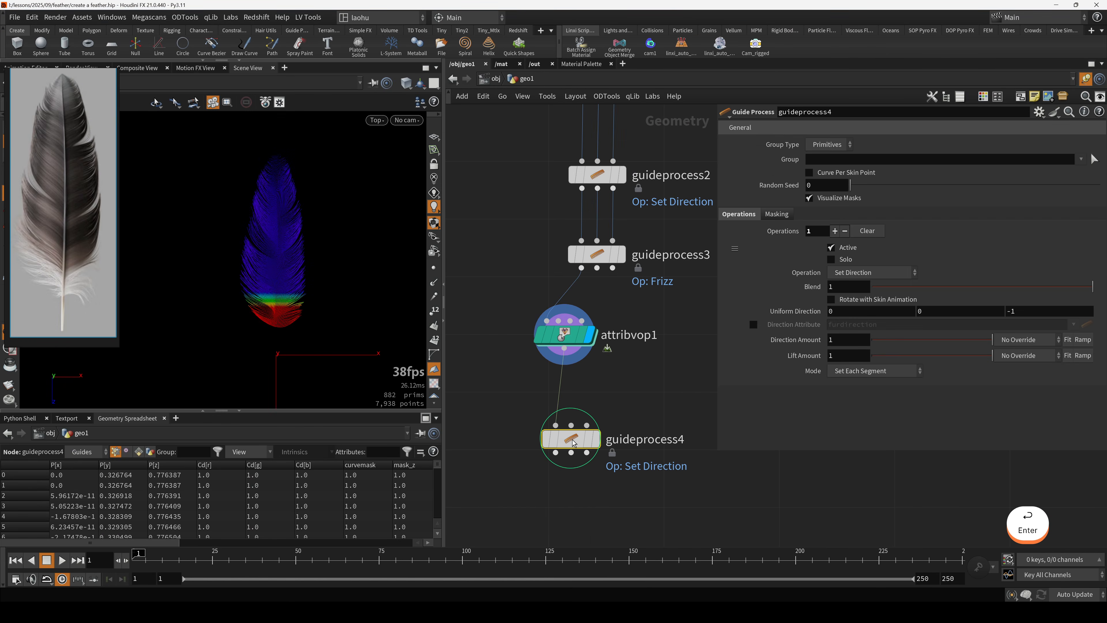
pyautogui.moveTo(597, 268); pyautogui.dragTo(600, 438)
pyautogui.press('r')
pyautogui.click(857, 336)
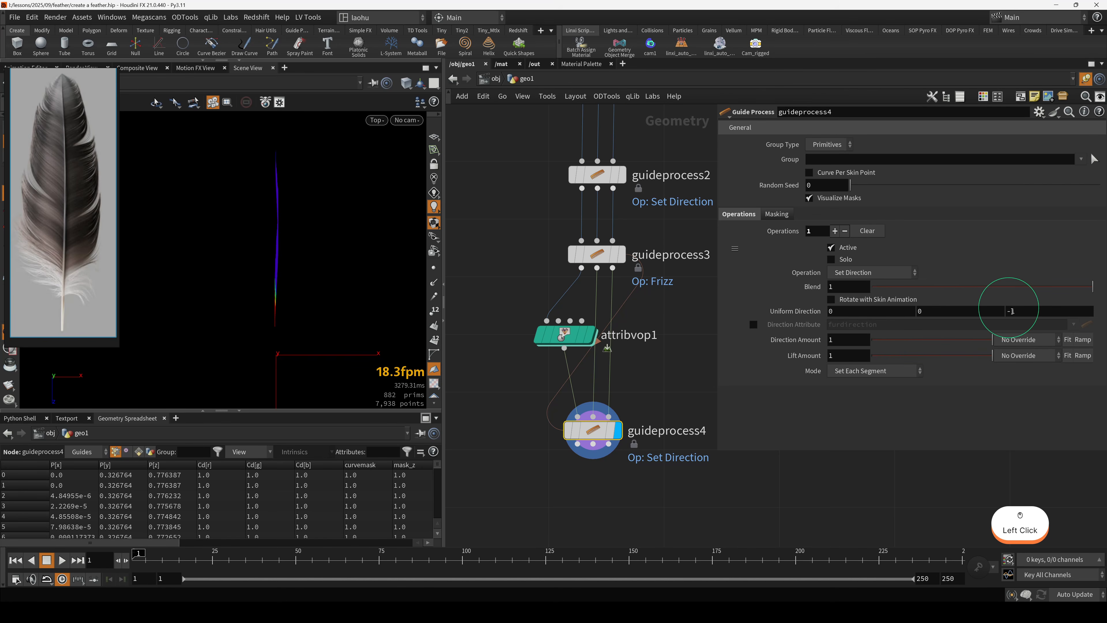
# - Mask guideprocess4's blend with a guide attribute, using mask_z as the blend attribute
pyautogui.click(777, 214)
pyautogui.click(1064, 248)
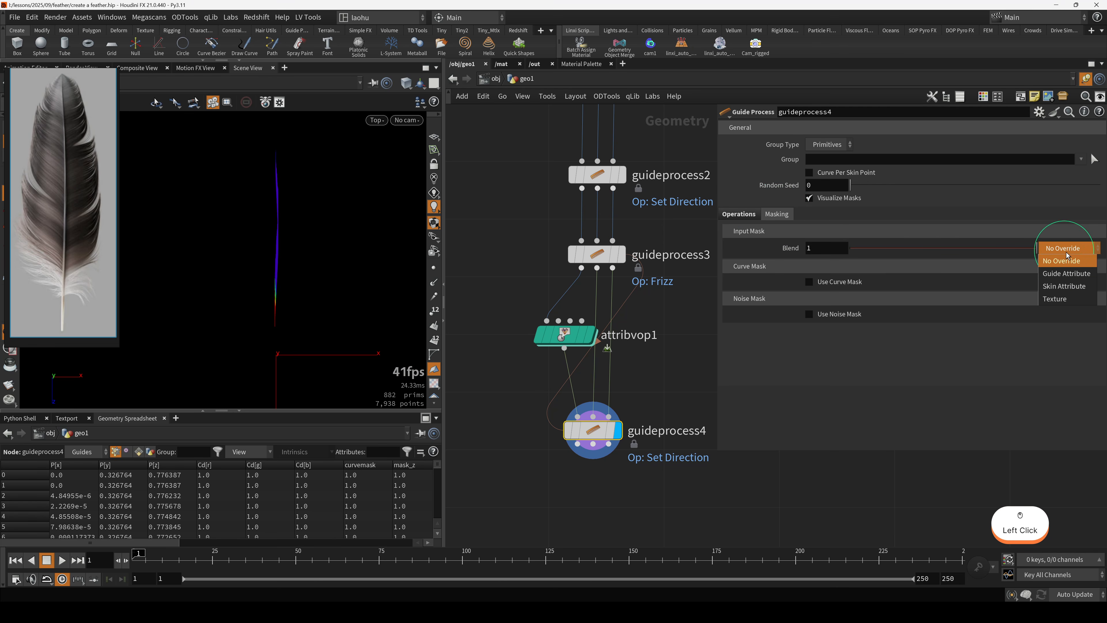
pyautogui.click(1066, 273)
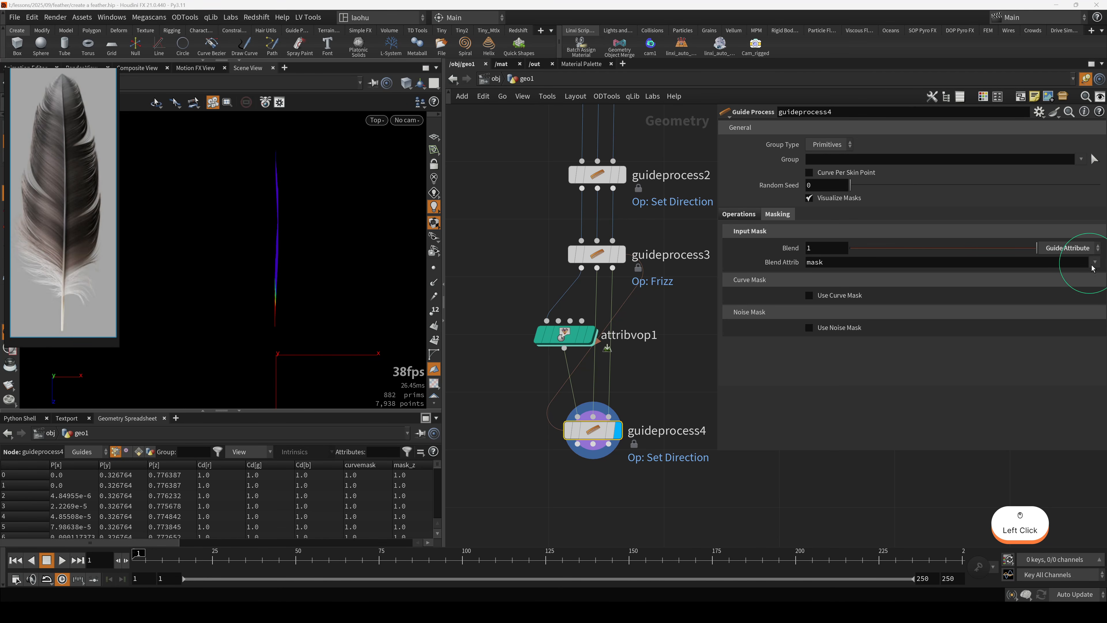
pyautogui.click(1094, 262)
pyautogui.click(1081, 289)
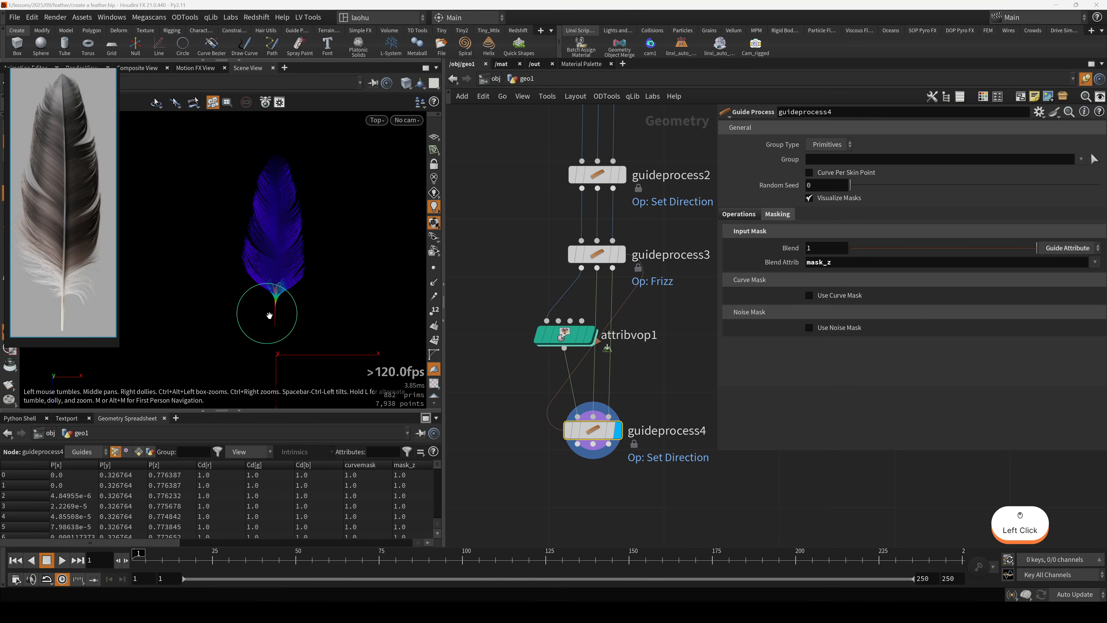
pyautogui.scroll(5, 269, 315)
# - Move attribvop1 aside and compare its displayed mask with the result of guideprocess4
pyautogui.moveTo(562, 340)
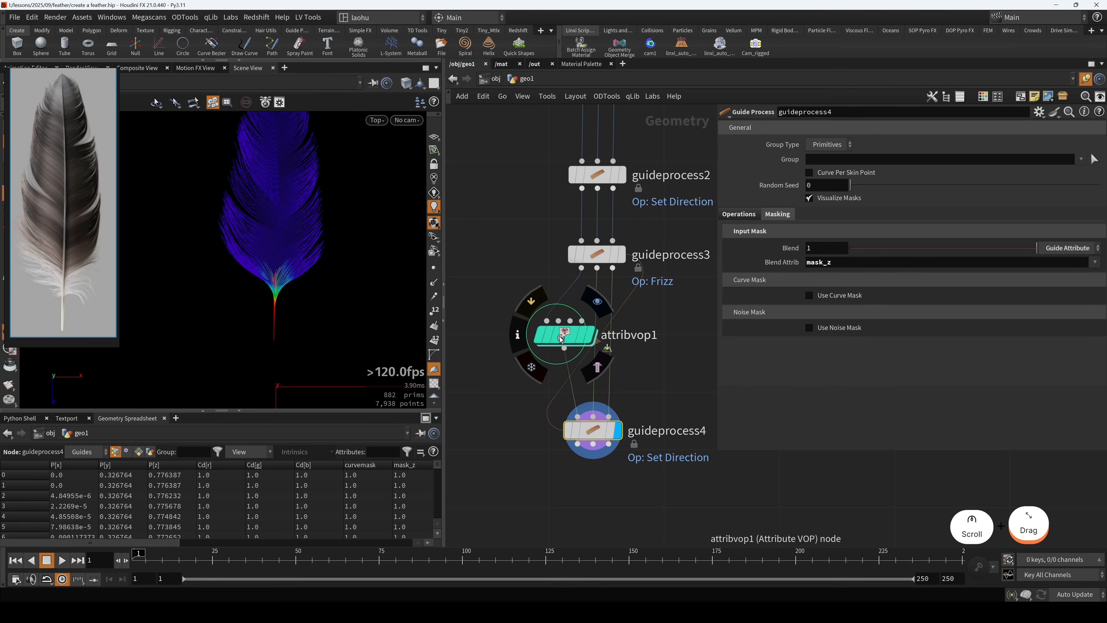
pyautogui.moveTo(562, 340); pyautogui.dragTo(546, 339)
pyautogui.moveTo(504, 307); pyautogui.dragTo(584, 364)
pyautogui.press('r')
pyautogui.moveTo(551, 417); pyautogui.dragTo(636, 454)
pyautogui.press('r')
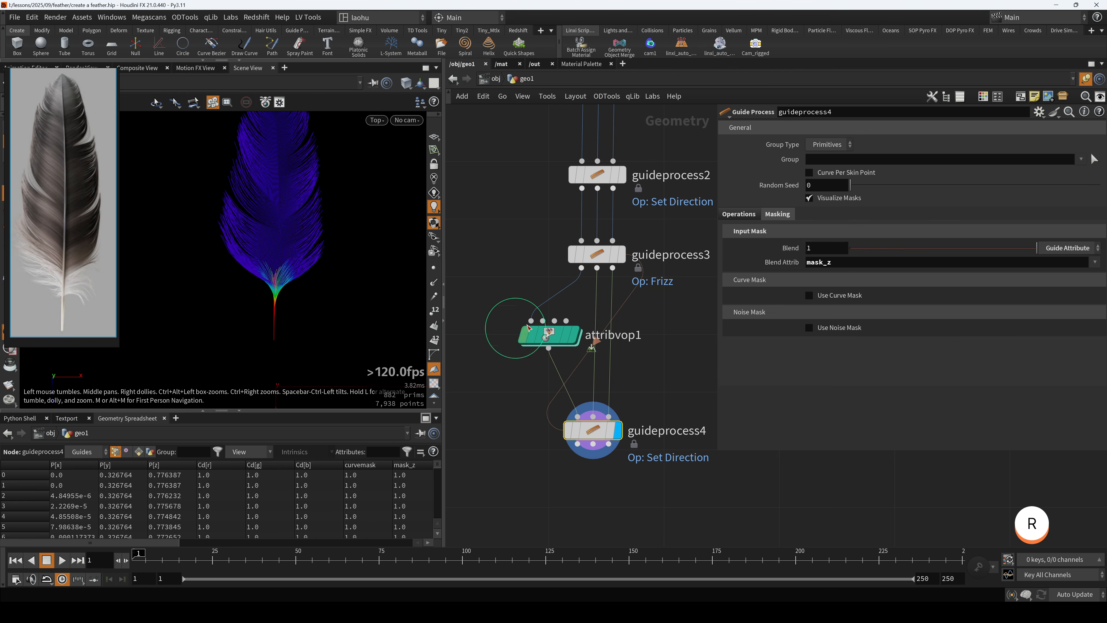
# - Set the Z component of guideprocess4's Uniform Direction to 1
pyautogui.click(740, 214)
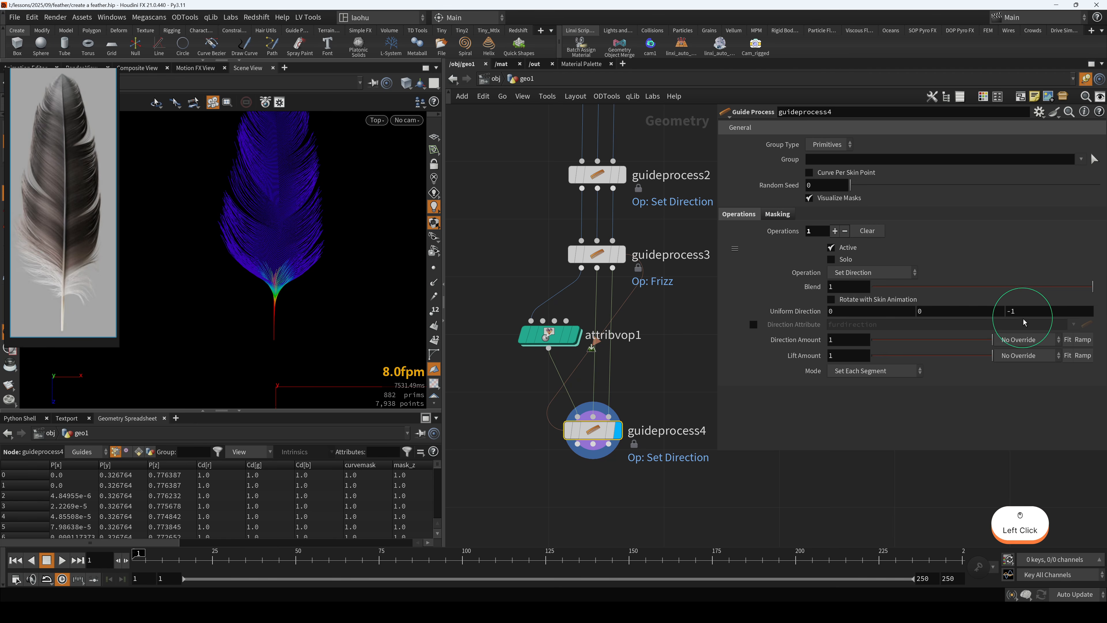
pyautogui.click(885, 472)
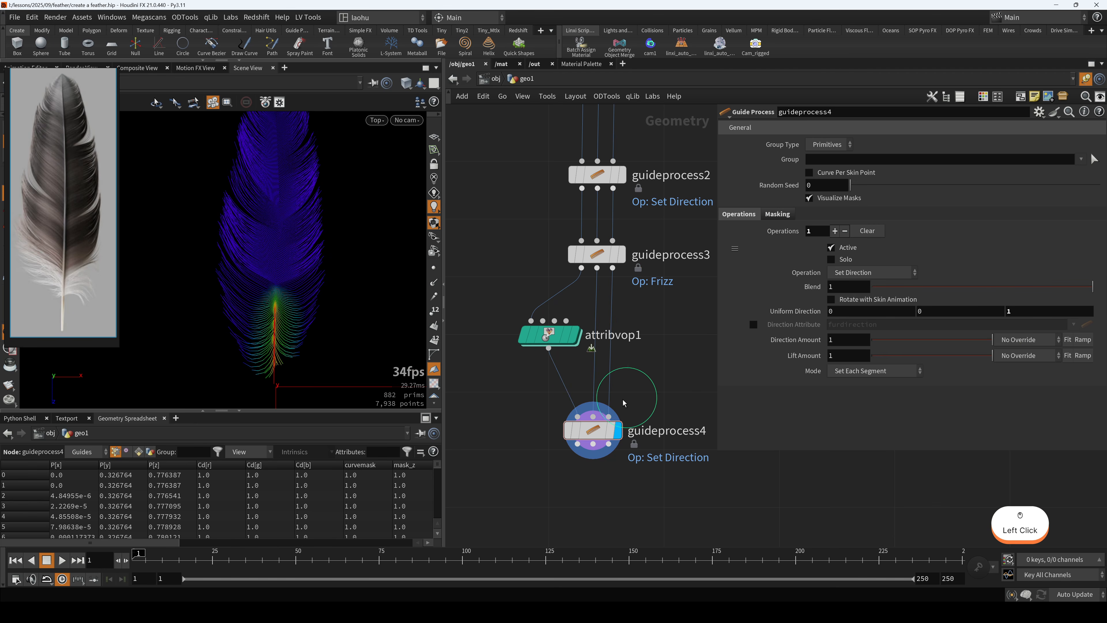
pyautogui.click(609, 462)
# - Move attribvop1 further out and switch the display between it and guideprocess4 to examine how the mask bends the lower barbs
pyautogui.moveTo(526, 344)
pyautogui.mouseDown()
pyautogui.moveTo(503, 340)
pyautogui.moveTo(529, 361)
pyautogui.mouseUp()
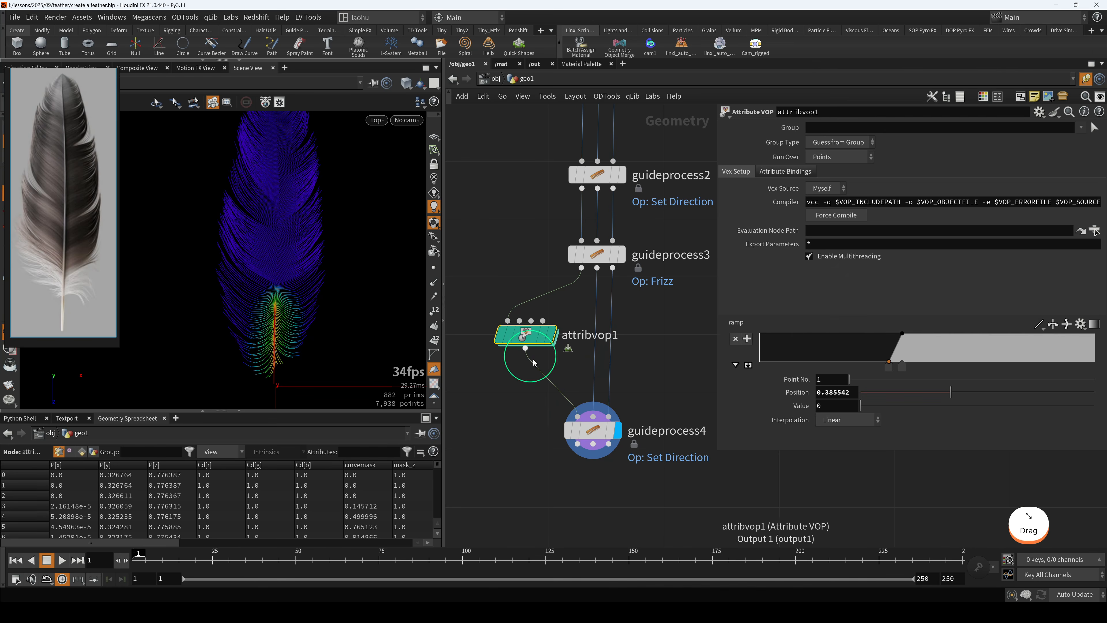
pyautogui.press('r')
pyautogui.moveTo(546, 422); pyautogui.dragTo(617, 455)
pyautogui.press('r')
pyautogui.moveTo(530, 337); pyautogui.dragTo(515, 329)
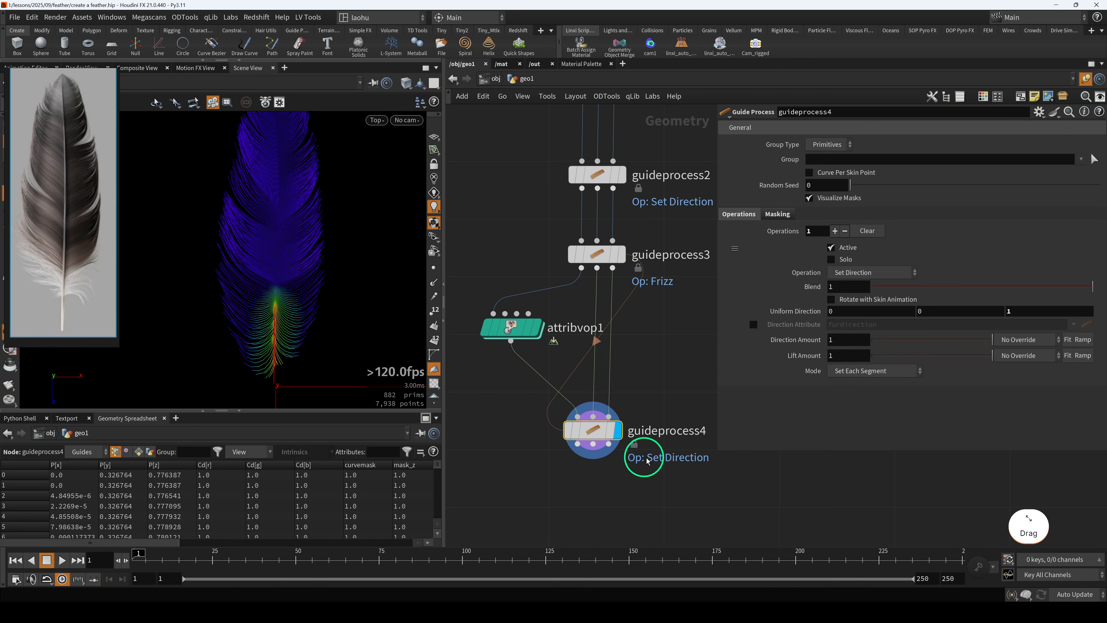
pyautogui.click(777, 214)
pyautogui.click(739, 214)
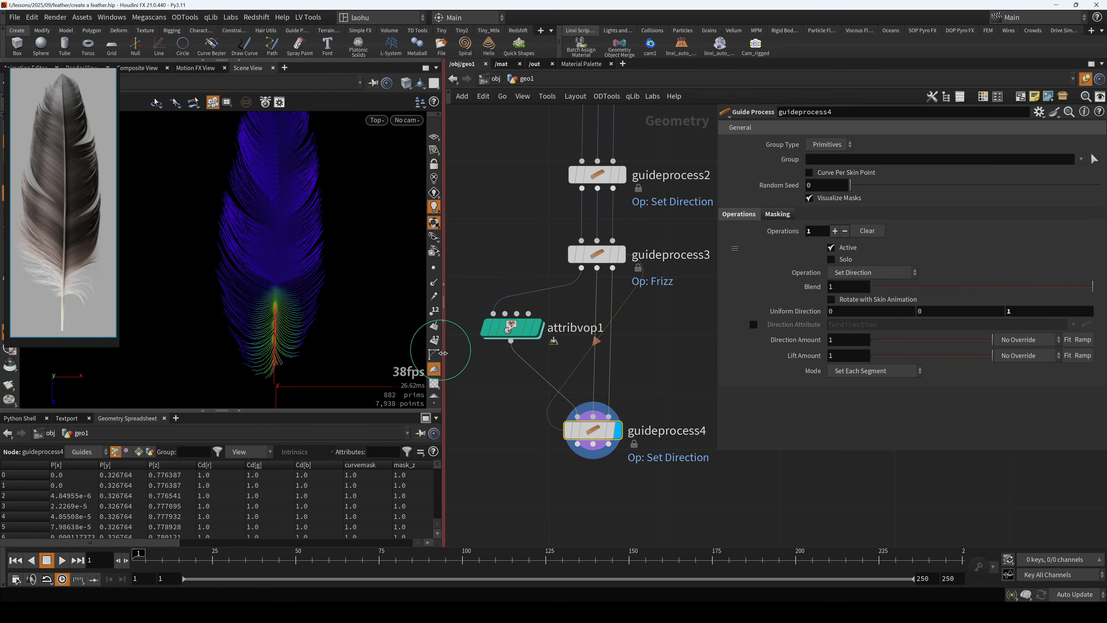
pyautogui.moveTo(251, 356); pyautogui.dragTo(276, 317)
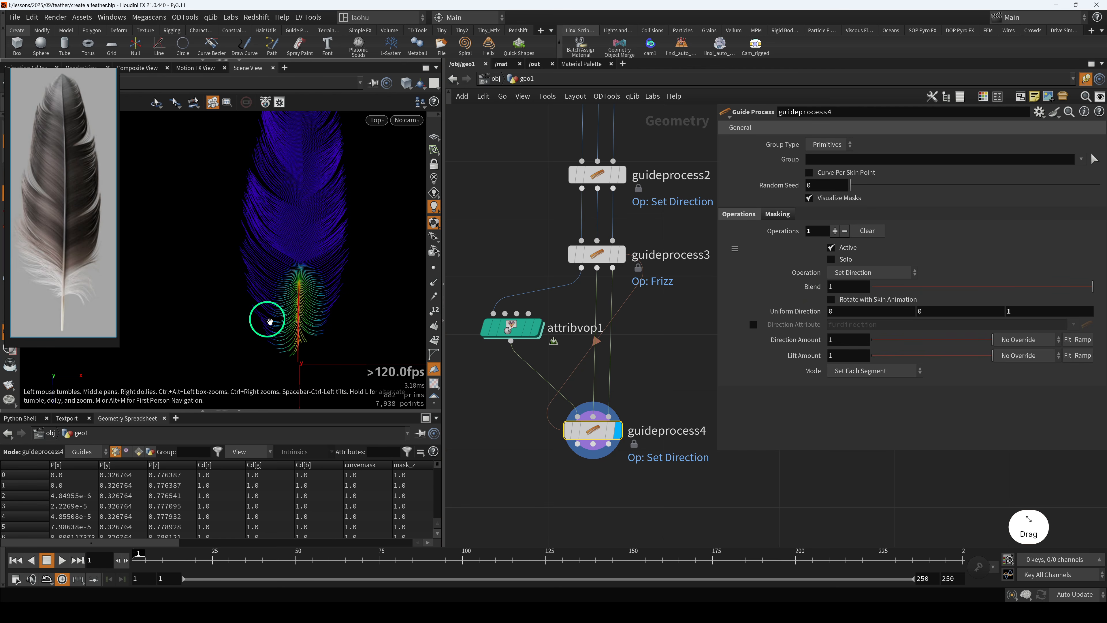
pyautogui.click(541, 336)
pyautogui.press('r')
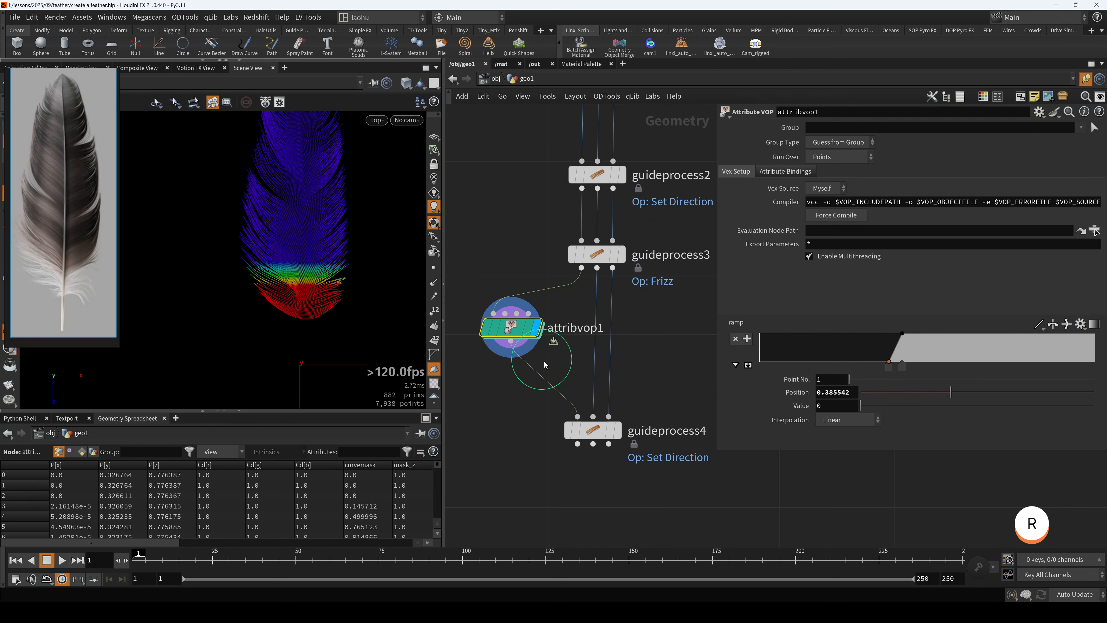
pyautogui.moveTo(582, 409); pyautogui.dragTo(567, 435)
pyautogui.press('r')
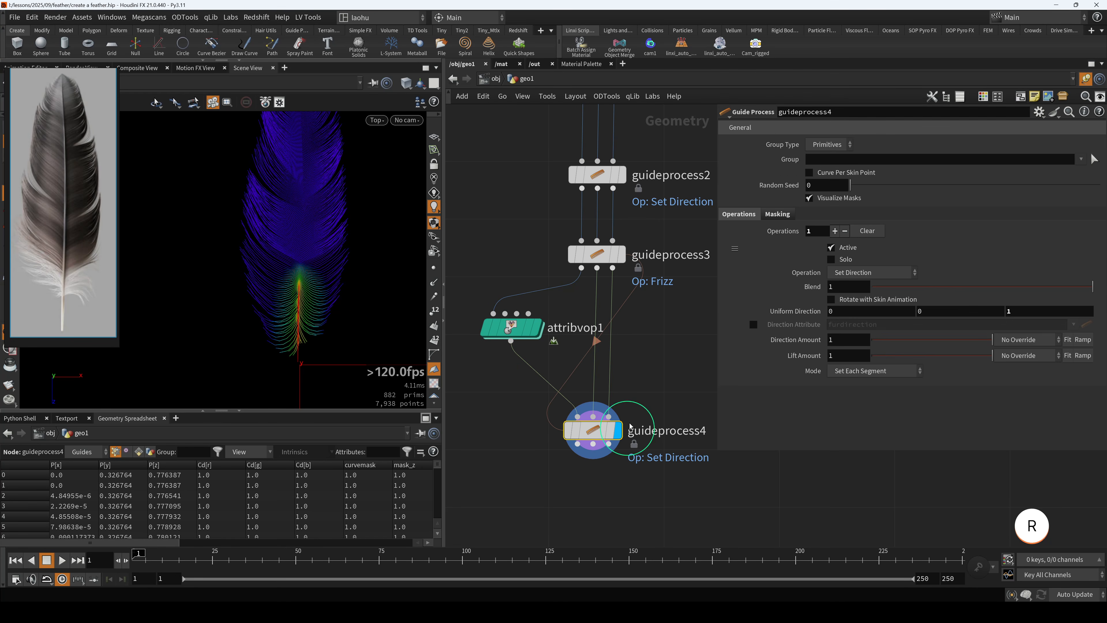
# - Widen the mask transition in attribvop1's ramp, placing the first point at 0.409639 and the last point farther along
pyautogui.moveTo(492, 301); pyautogui.dragTo(510, 335)
pyautogui.moveTo(911, 368)
pyautogui.mouseDown()
pyautogui.moveTo(952, 374)
pyautogui.moveTo(871, 371)
pyautogui.moveTo(951, 380)
pyautogui.moveTo(897, 369)
pyautogui.mouseUp()
pyautogui.click(887, 366)
pyautogui.keyDown('alt'); pyautogui.scroll(-2, 306, 301); pyautogui.keyUp('alt')
pyautogui.keyDown('alt'); pyautogui.scroll(-2, 307, 301); pyautogui.keyUp('alt')
pyautogui.moveTo(574, 439); pyautogui.dragTo(576, 412)
pyautogui.moveTo(530, 448); pyautogui.dragTo(551, 411, button='middle')
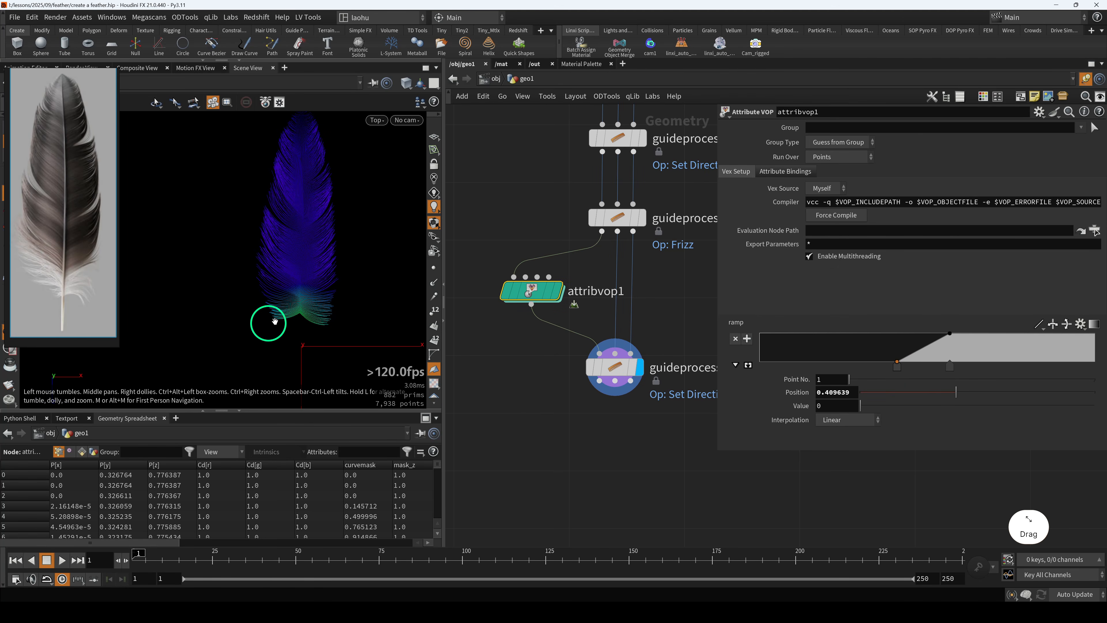
pyautogui.scroll(5, 288, 312)
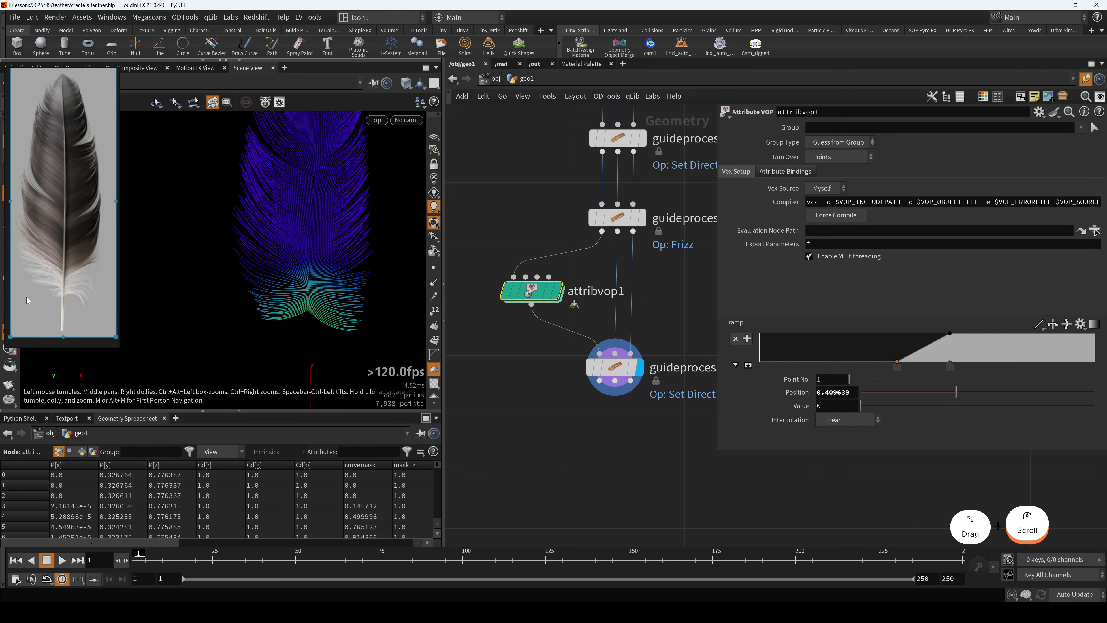
# - Add a Guide Process (Set Length) node below guideprocess4, connect all three streams and display it
pyautogui.moveTo(606, 396); pyautogui.dragTo(574, 356, button='middle')
pyautogui.click(574, 357)
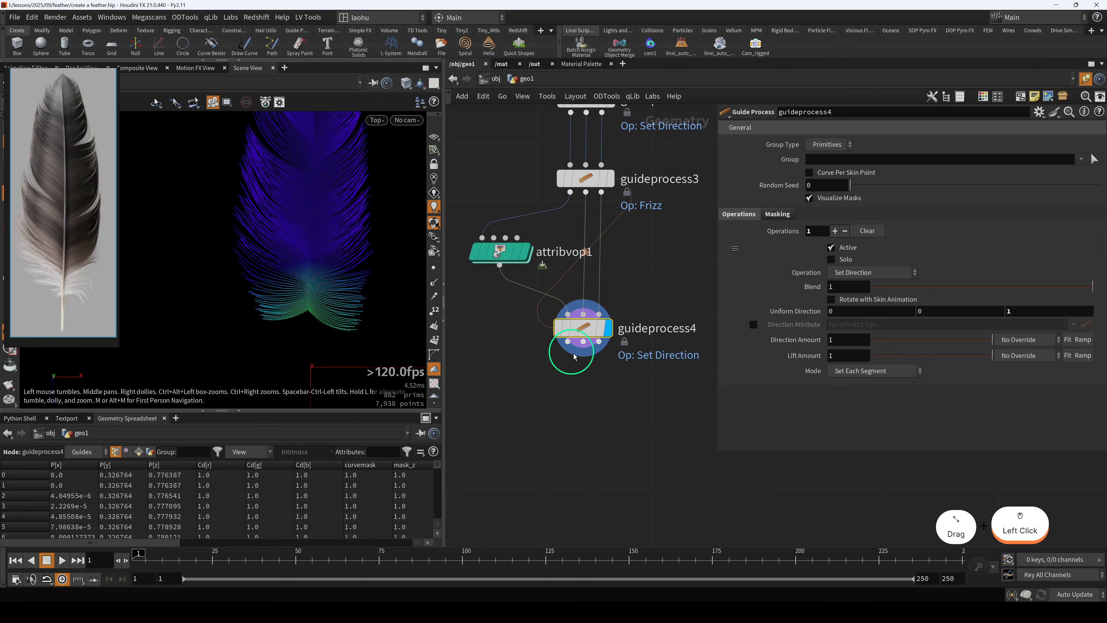
pyautogui.moveTo(574, 357); pyautogui.dragTo(565, 404)
pyautogui.press('Tab')
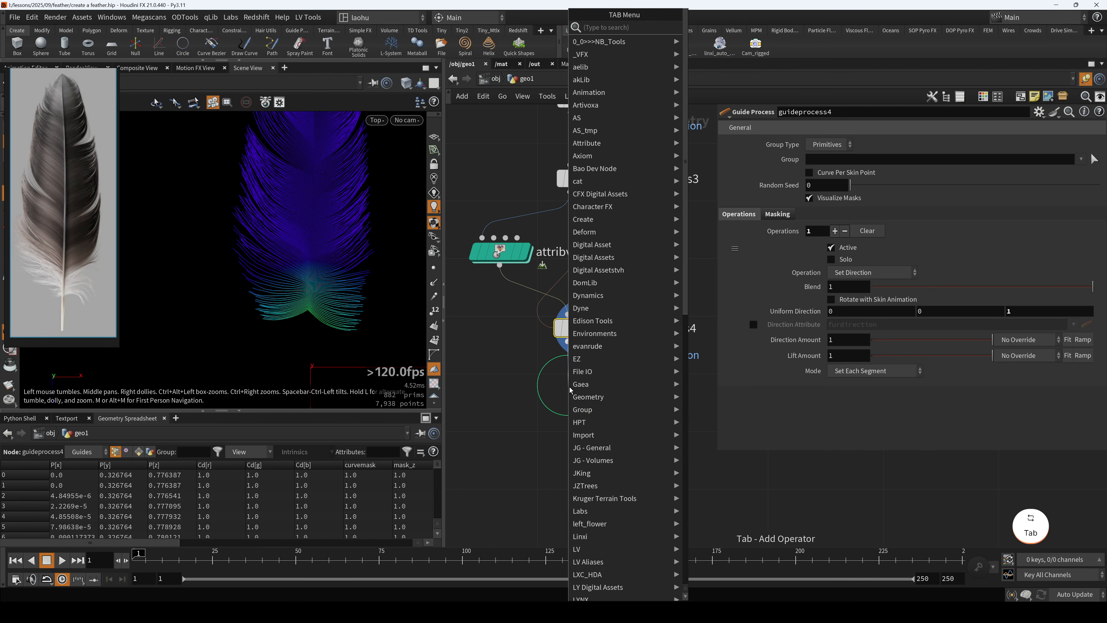
pyautogui.write('set')
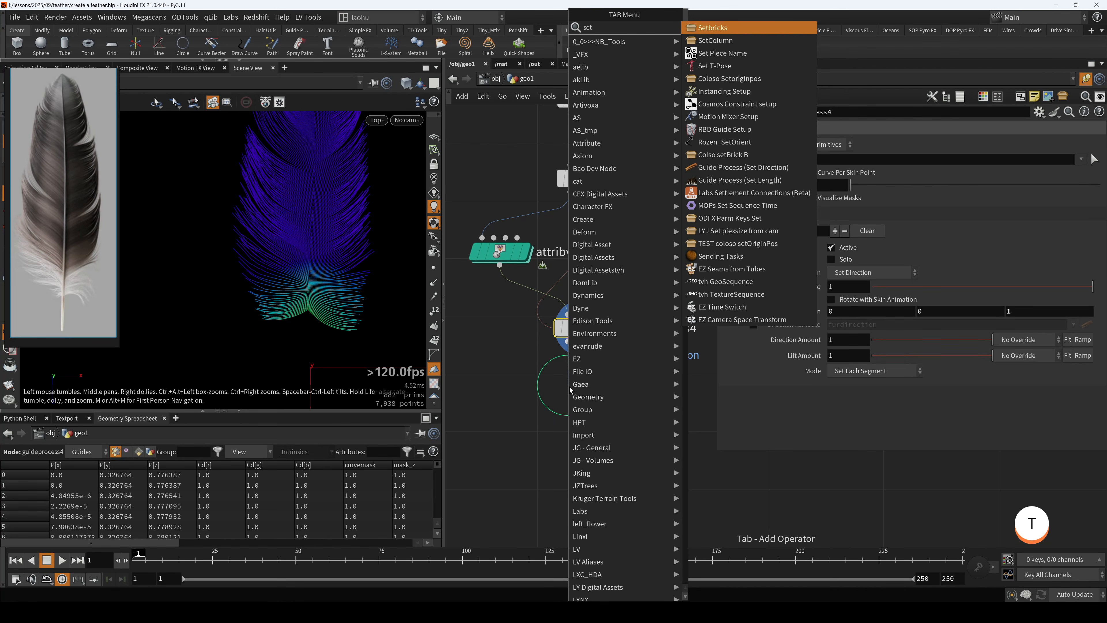
pyautogui.press('BackSpace')
pyautogui.write('rt')
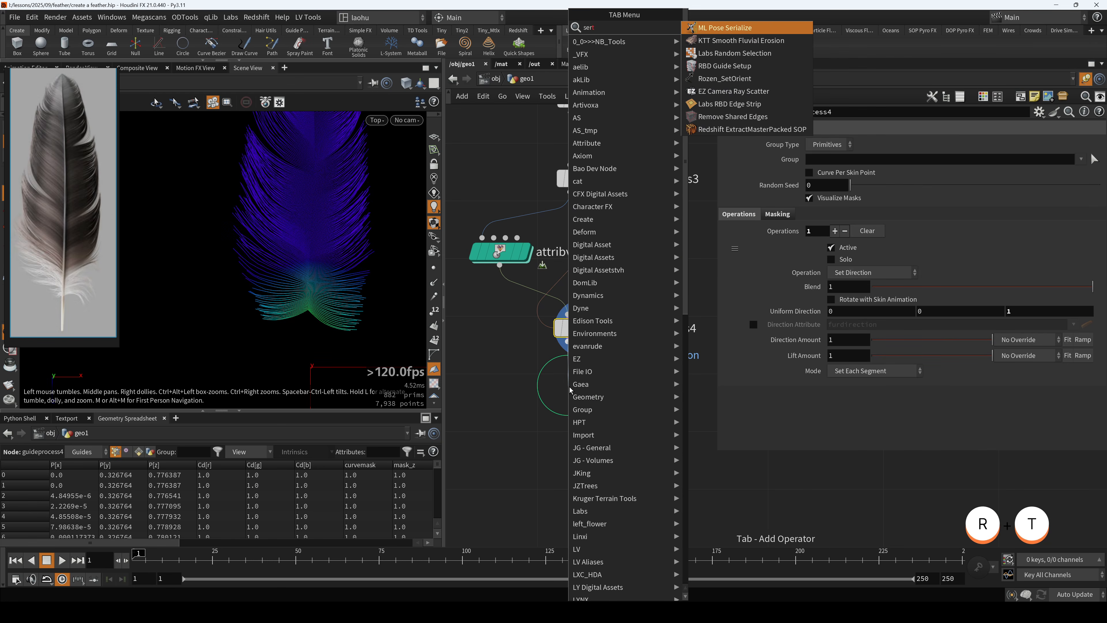
pyautogui.press('BackSpace')
pyautogui.write('tle')
pyautogui.press('Return')
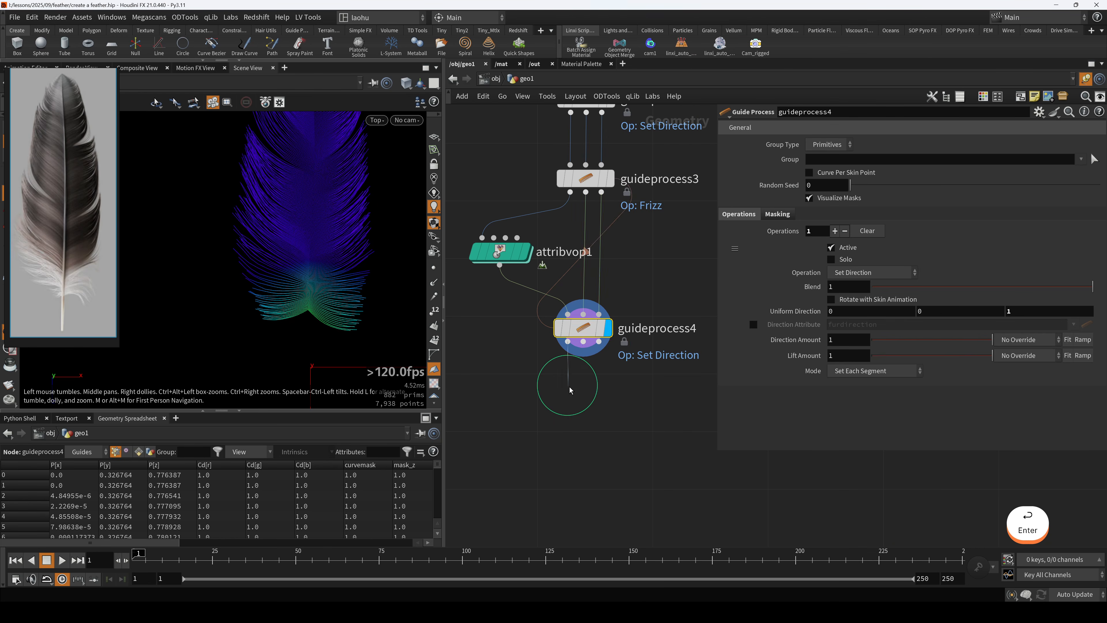
pyautogui.press('Return')
pyautogui.press('r')
pyautogui.moveTo(571, 390); pyautogui.dragTo(577, 419)
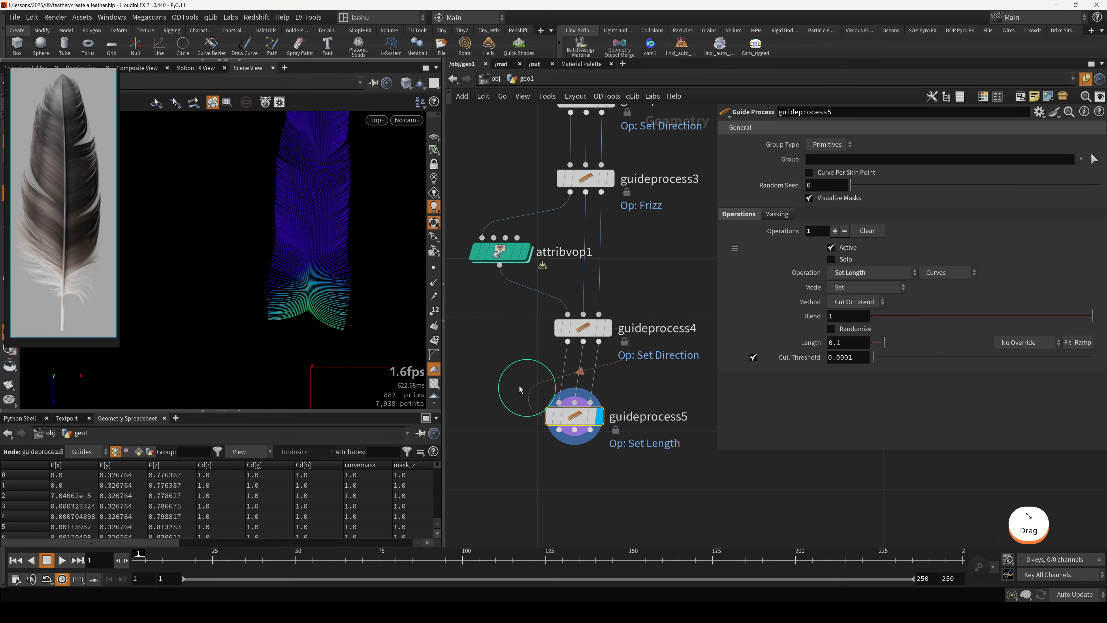
# - Mask the Set Length node's blend with a guide attribute, using mask_z as the blend attribute
pyautogui.click(777, 213)
pyautogui.click(1046, 247)
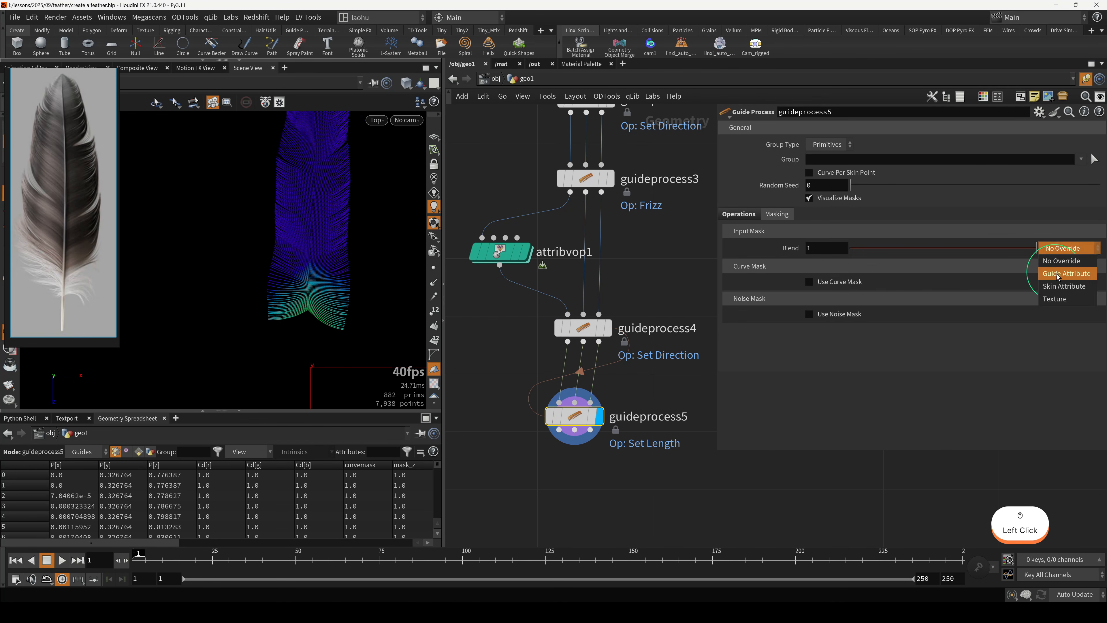
pyautogui.click(1031, 281)
pyautogui.click(1095, 262)
pyautogui.click(1080, 289)
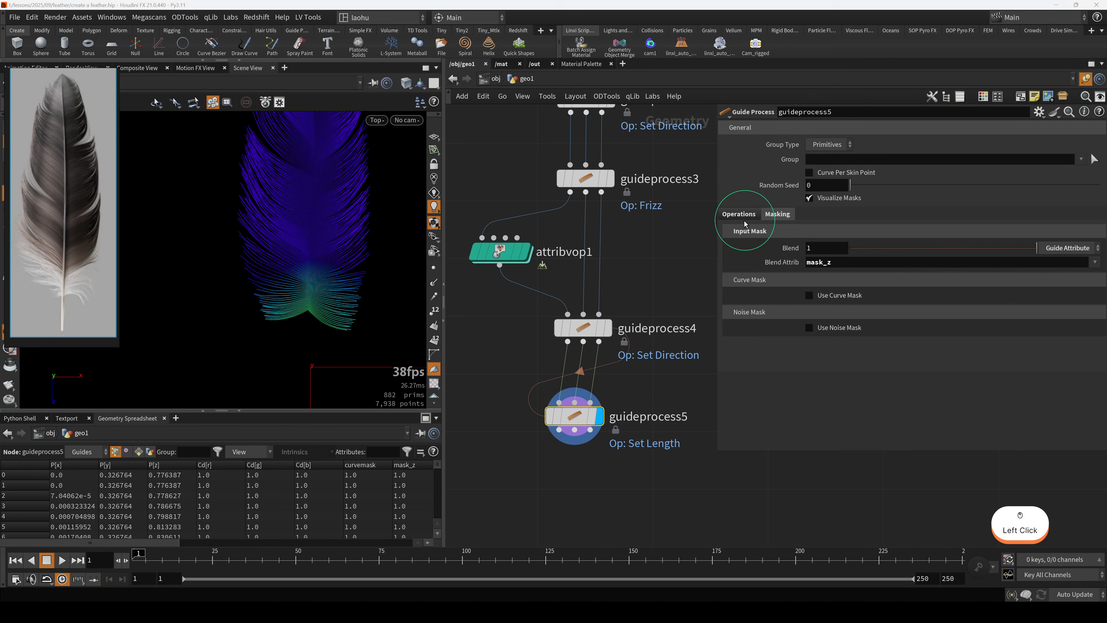
# - Set guideprocess5's length mode to Multiply and randomize it with a minimum scale factor of 1.53 and maximum of 2.81
pyautogui.click(734, 217)
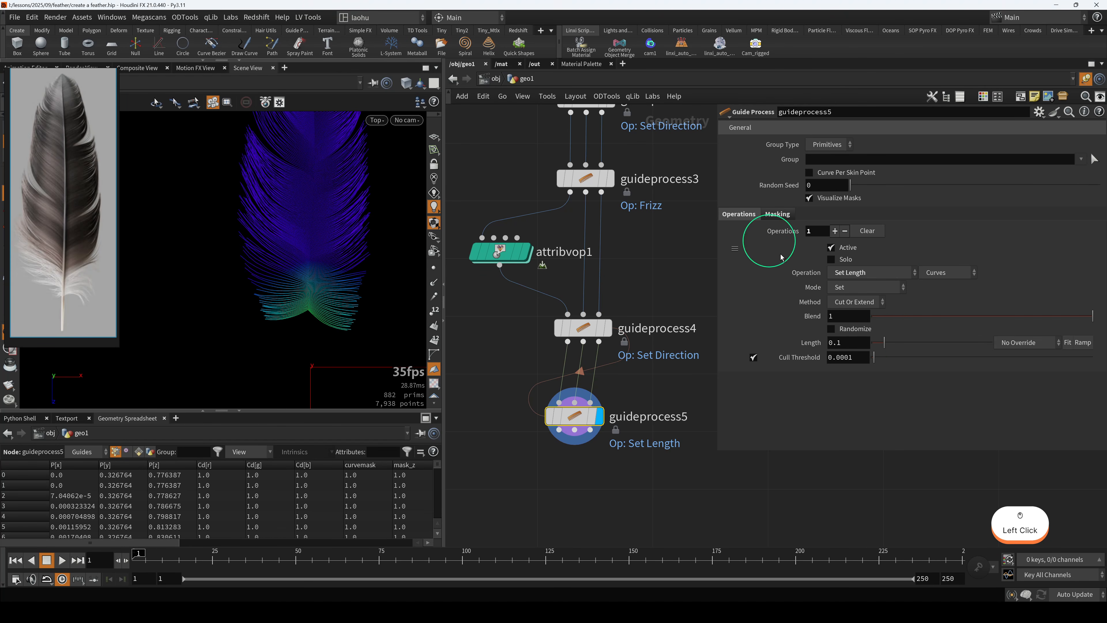
pyautogui.click(854, 287)
pyautogui.click(845, 312)
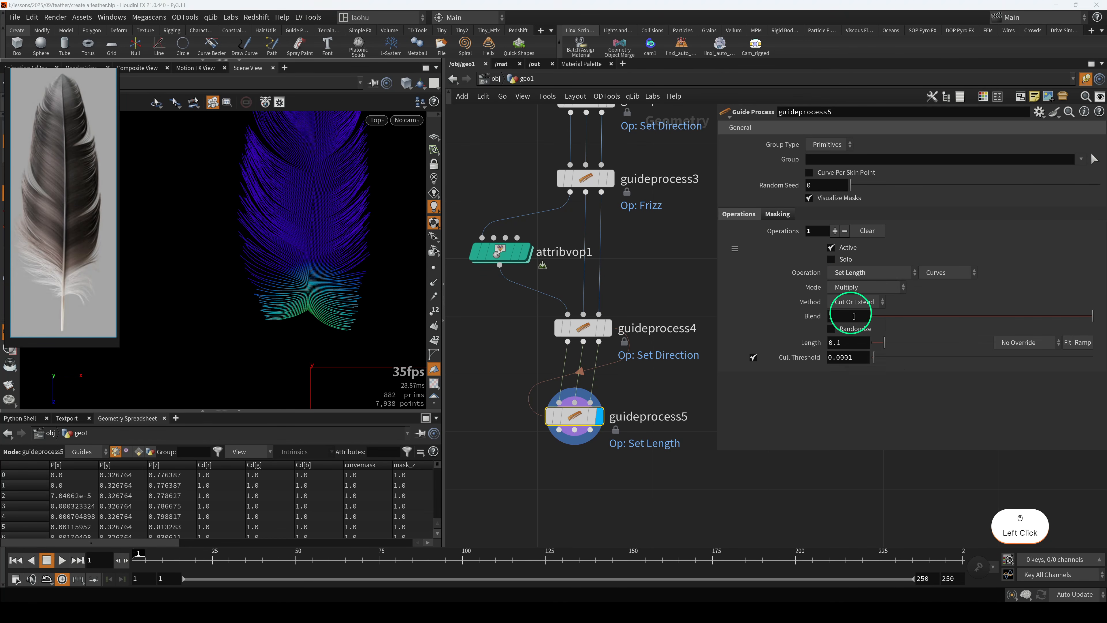
pyautogui.click(863, 342)
pyautogui.moveTo(885, 345); pyautogui.dragTo(891, 347)
pyautogui.moveTo(888, 361); pyautogui.dragTo(905, 363)
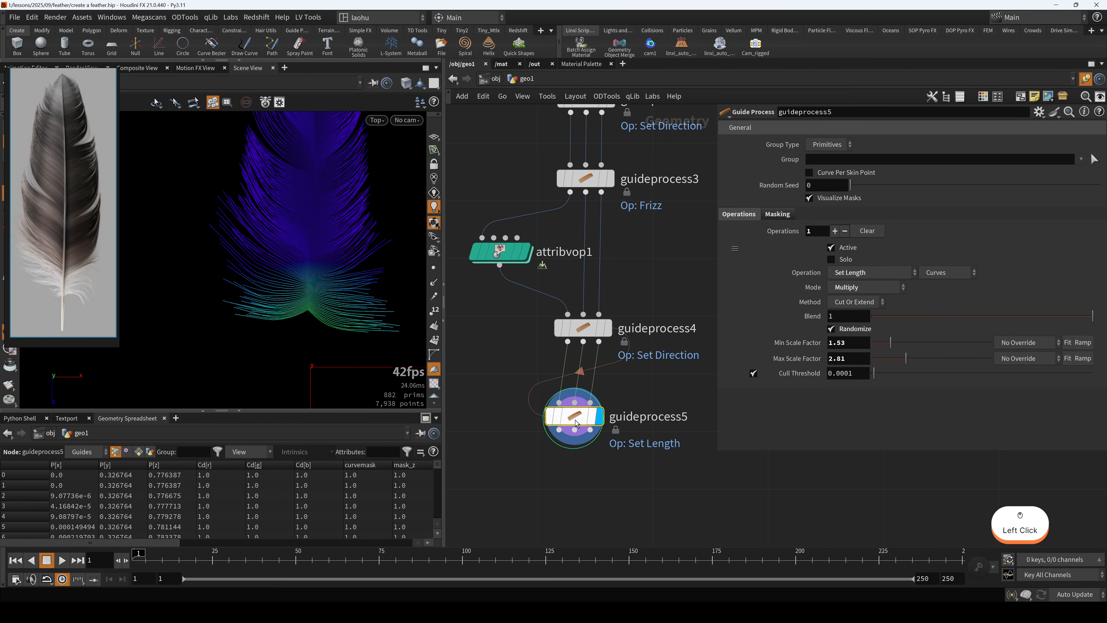
# - Insert a duplicate of attribvop1 into the guides stream between guideprocess4 and guideprocess5
pyautogui.moveTo(574, 418); pyautogui.dragTo(588, 444)
pyautogui.click(501, 261)
pyautogui.keyDown('alt'); pyautogui.moveTo(503, 255); pyautogui.dragTo(534, 377); pyautogui.keyUp('alt')
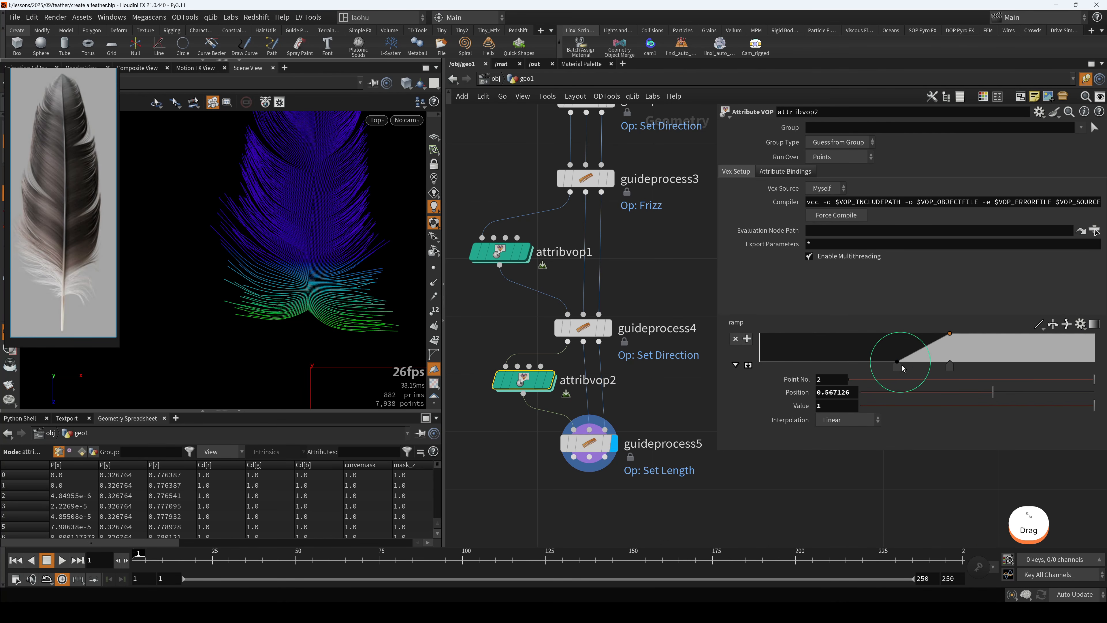
# - Steepen the mask transition in attribvop2's ramp, placing the last point at 0.502582
pyautogui.click(915, 371)
pyautogui.click(897, 368)
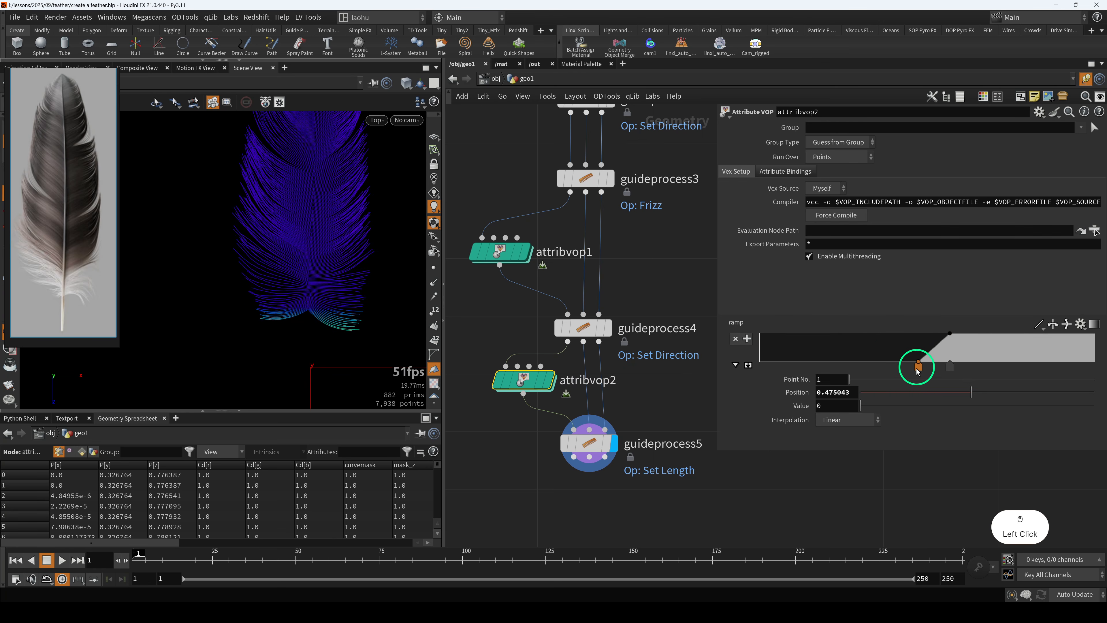
pyautogui.moveTo(951, 367); pyautogui.dragTo(938, 368)
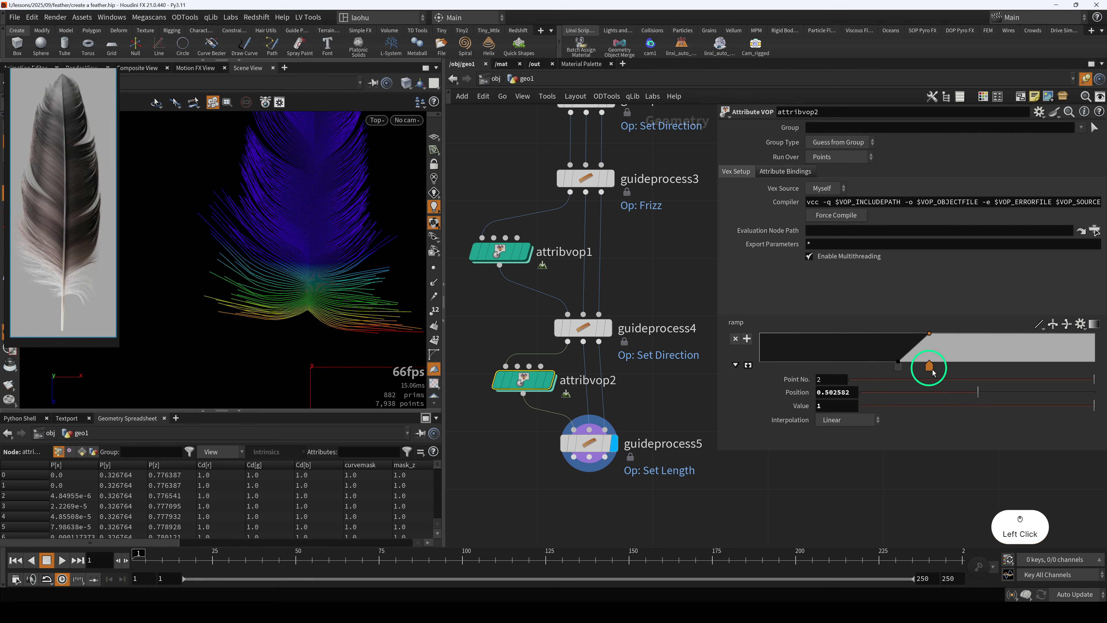
# - Set guideprocess5's minimum scale factor to 0.31 and its maximum scale factor to 1.75
pyautogui.moveTo(596, 445); pyautogui.dragTo(587, 451)
pyautogui.keyDown('alt'); pyautogui.scroll(-5, 309, 289); pyautogui.keyUp('alt')
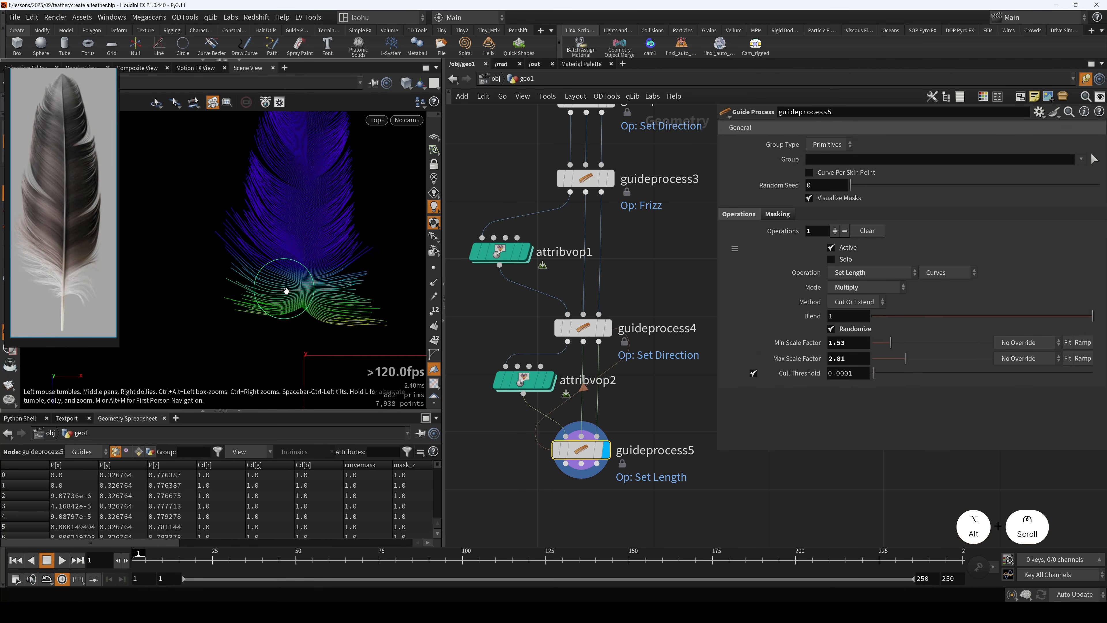
pyautogui.moveTo(523, 380); pyautogui.dragTo(517, 402)
pyautogui.moveTo(513, 442); pyautogui.dragTo(614, 479)
pyautogui.moveTo(482, 378); pyautogui.dragTo(682, 439)
pyautogui.moveTo(890, 347); pyautogui.dragTo(936, 370)
# - Soften the mask transition in attribvop2's ramp, moving the last point to 0.531842
pyautogui.click(546, 411)
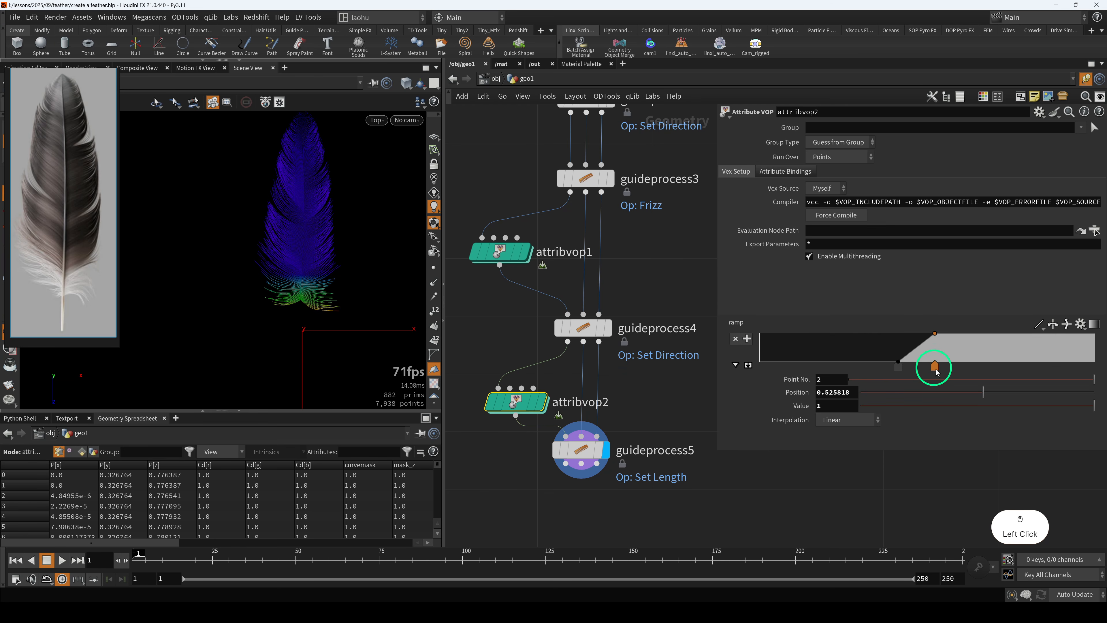
pyautogui.click(898, 366)
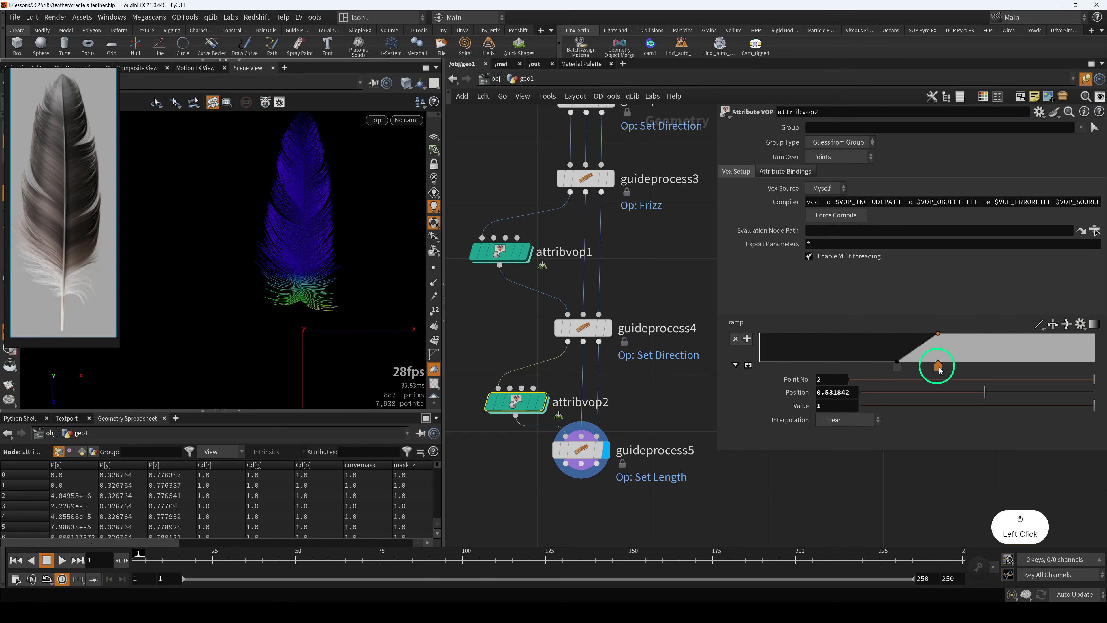
pyautogui.keyDown('alt'); pyautogui.scroll(3, 296, 314); pyautogui.keyUp('alt')
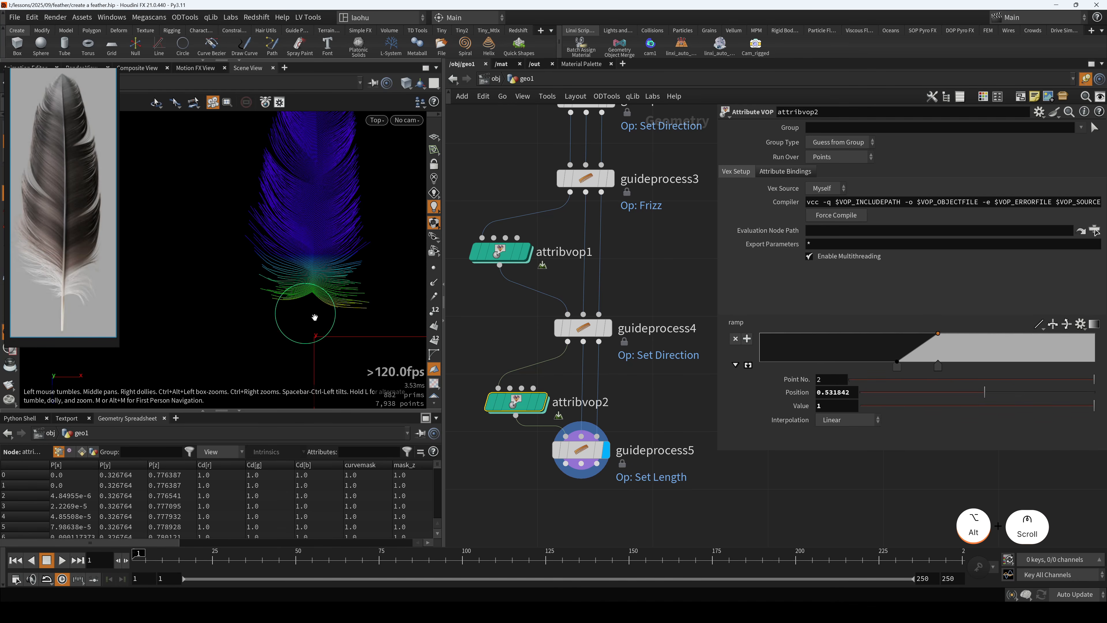
pyautogui.keyDown('alt'); pyautogui.moveTo(525, 475); pyautogui.dragTo(537, 383); pyautogui.keyUp('alt')
pyautogui.click(589, 361)
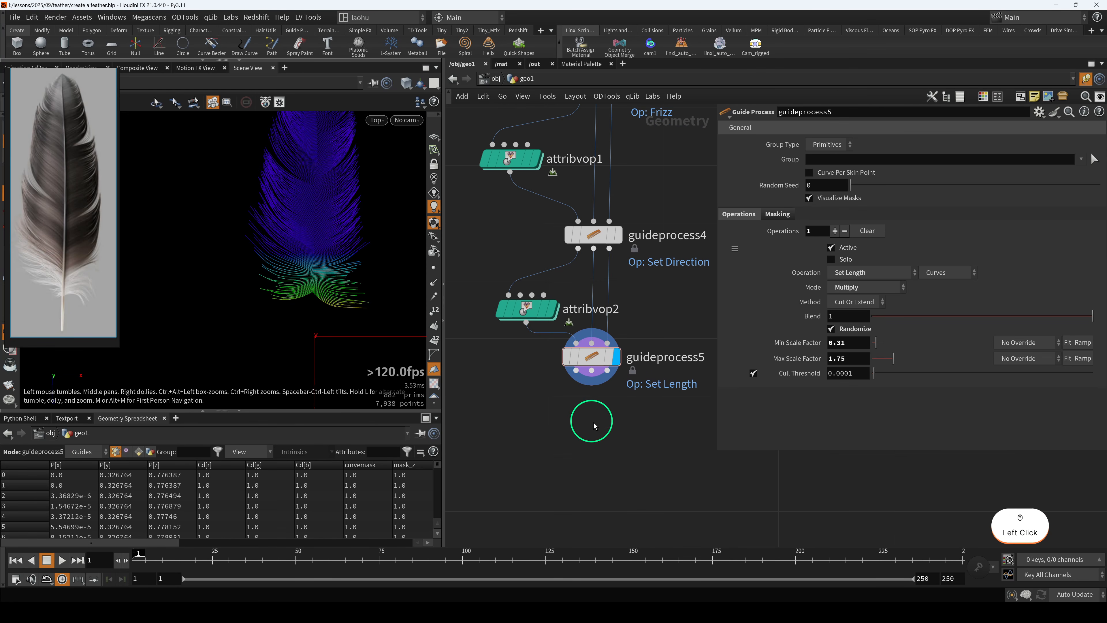
pyautogui.press('Tab')
pyautogui.press('Escape')
pyautogui.scroll(-3, 589, 441)
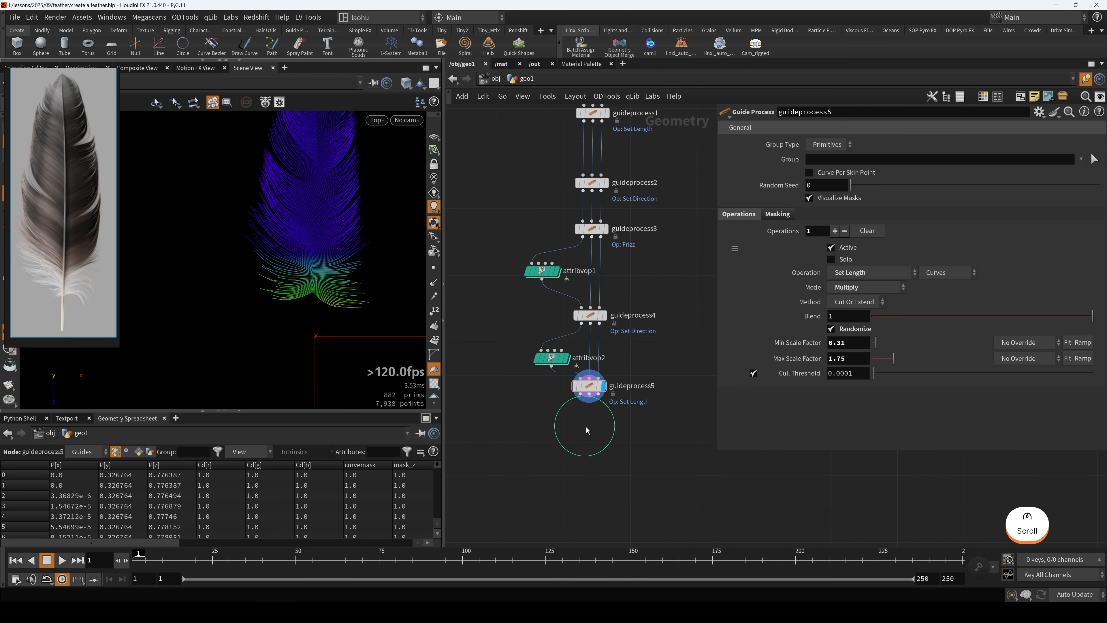
pyautogui.click(592, 240)
pyautogui.scroll(2, 596, 425)
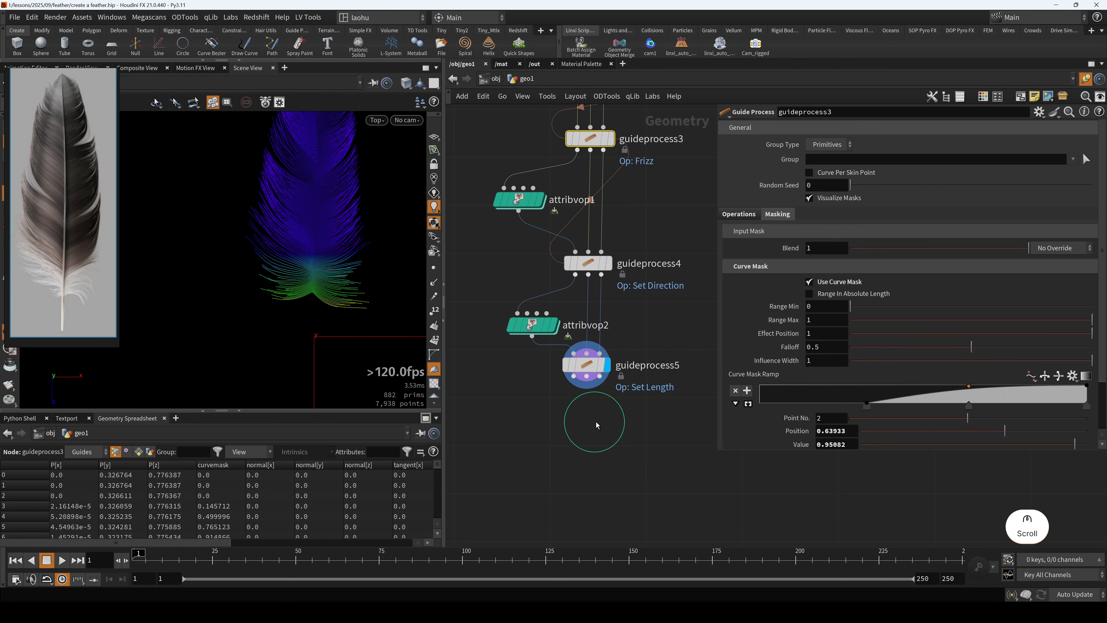
pyautogui.press('Tab')
pyautogui.press('Escape')
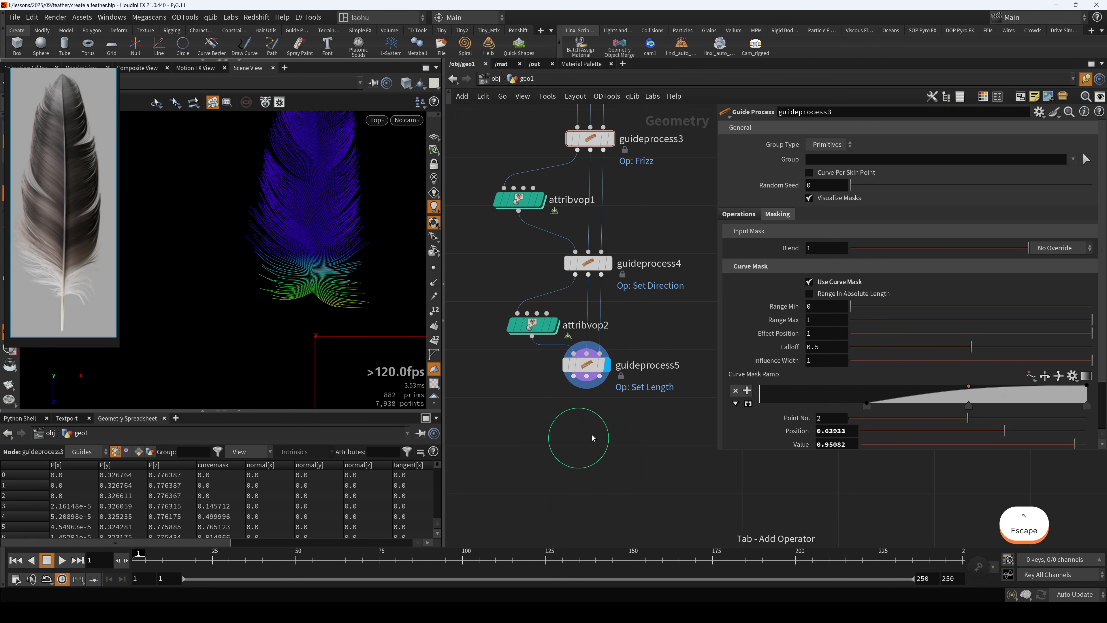
# - Duplicate the Frizz node guideprocess3 below guideprocess5, connect all three streams to the copy and display it
pyautogui.keyDown('alt'); pyautogui.moveTo(575, 140); pyautogui.dragTo(562, 429); pyautogui.keyUp('alt')
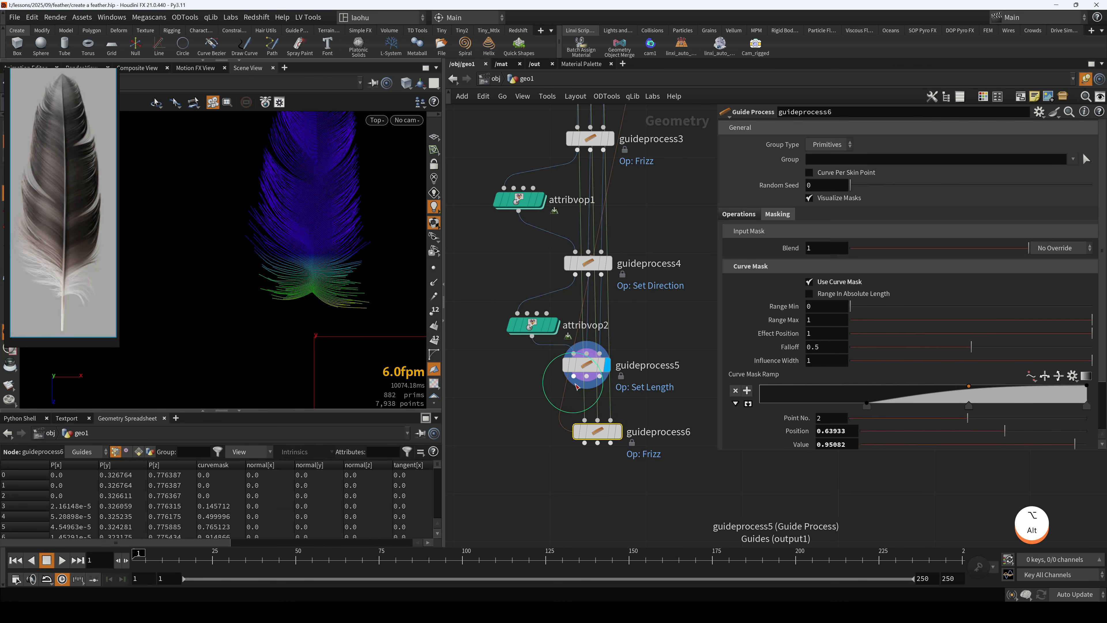
pyautogui.press('j')
pyautogui.moveTo(580, 371); pyautogui.dragTo(577, 422)
pyautogui.press('r')
pyautogui.click(598, 429)
pyautogui.moveTo(640, 435); pyautogui.dragTo(670, 426)
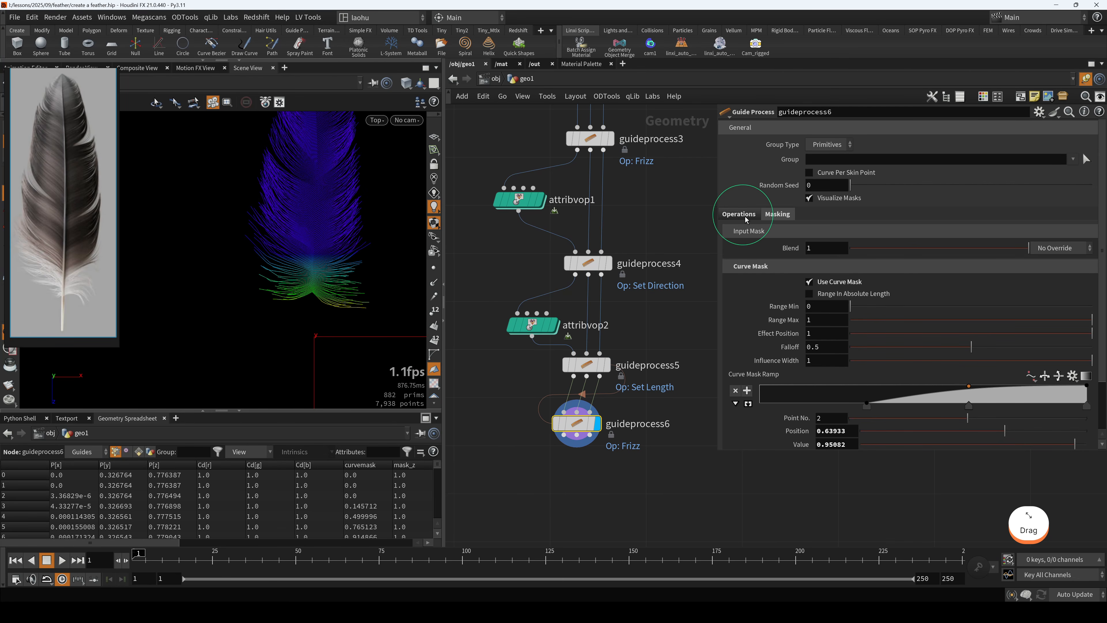
# - Mask guideprocess6's blend with a guide attribute, using mask_z as the blend attribute
pyautogui.click(1055, 248)
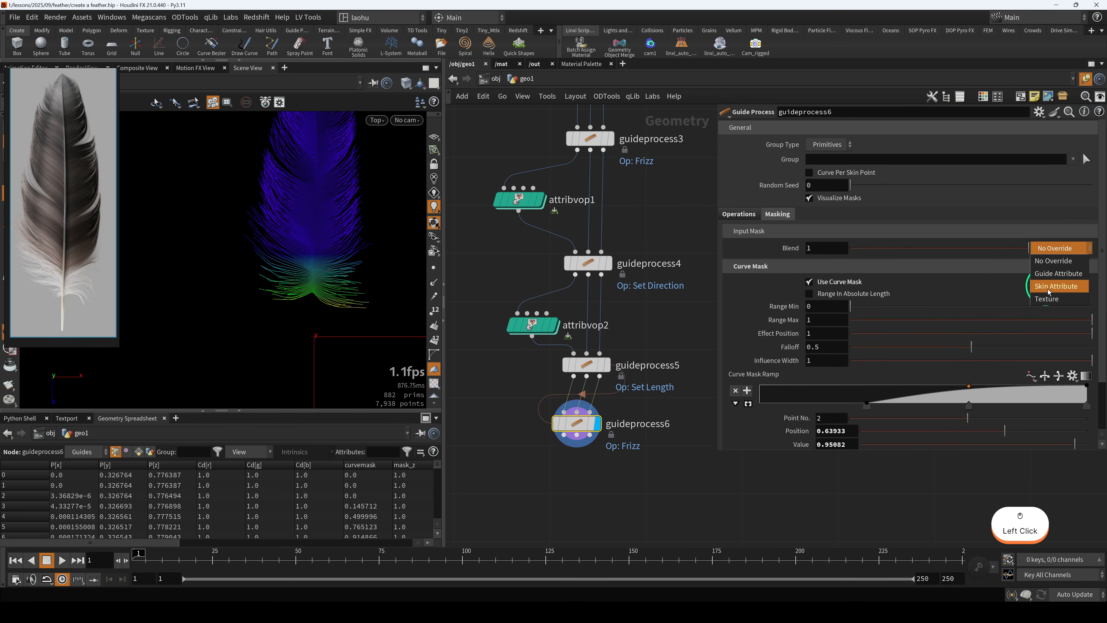
pyautogui.click(1057, 274)
pyautogui.click(1083, 263)
pyautogui.click(1076, 290)
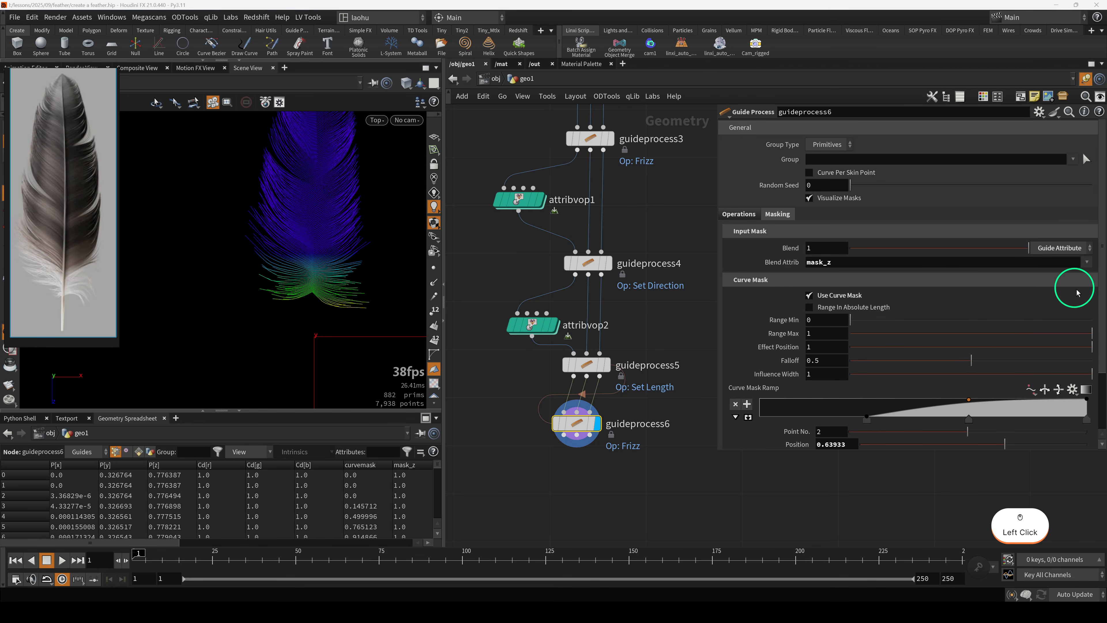
# - Set guideprocess6's frizz frequency to 18 and amplitude to 0.0201, and move attribvop2's last ramp point to 0.482788
pyautogui.click(738, 214)
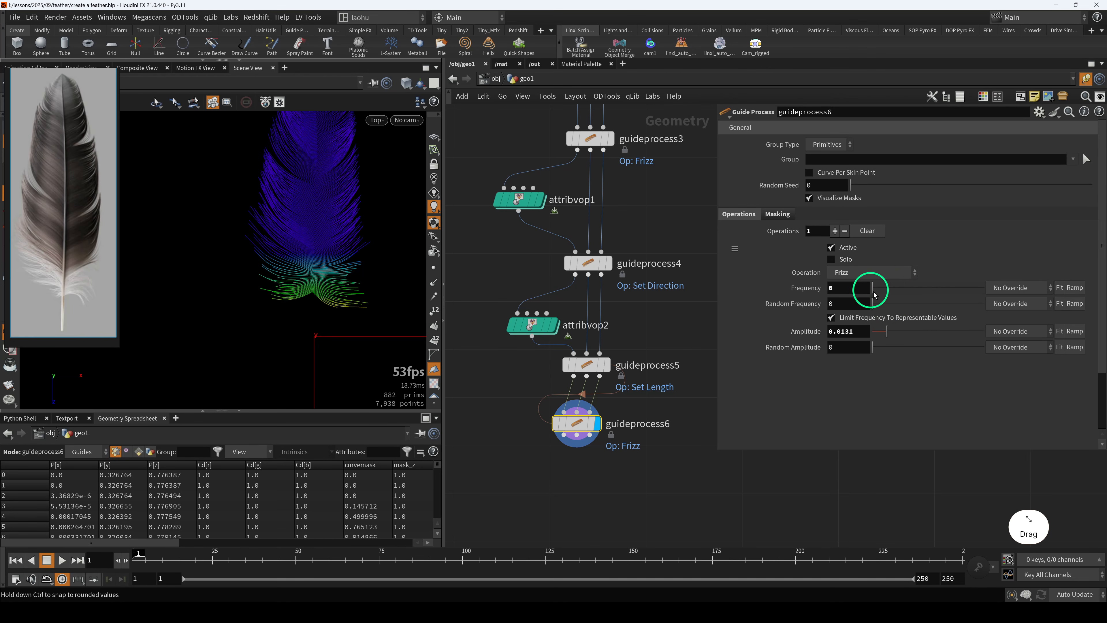
pyautogui.moveTo(577, 423); pyautogui.dragTo(585, 430)
pyautogui.click(533, 326)
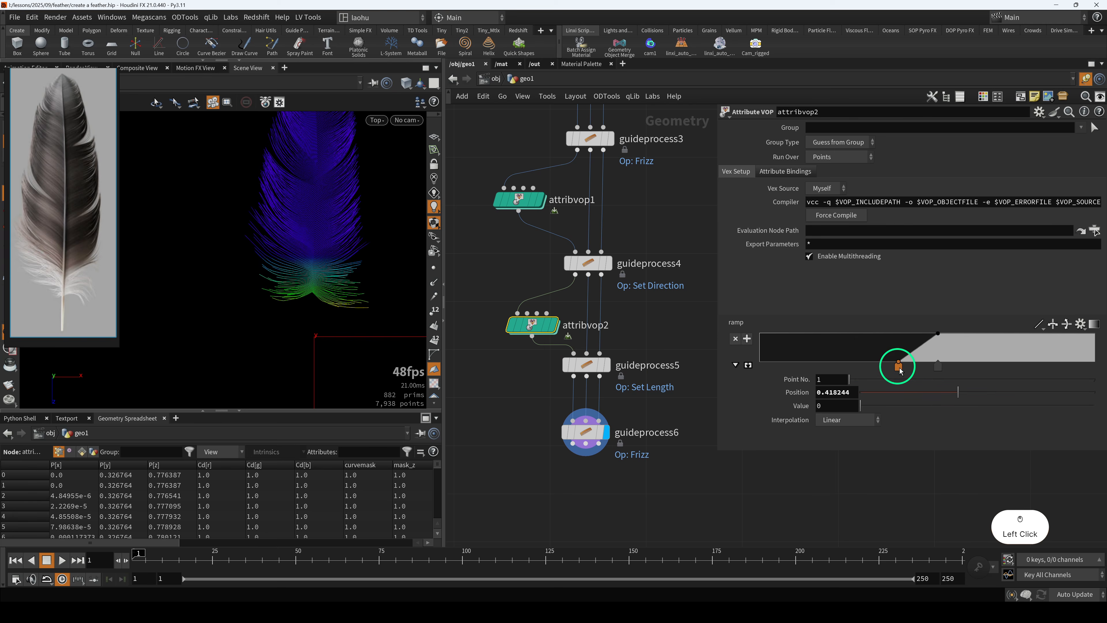
pyautogui.moveTo(938, 367); pyautogui.dragTo(896, 343)
pyautogui.click(585, 432)
pyautogui.moveTo(663, 371); pyautogui.dragTo(682, 309, button='middle')
pyautogui.scroll(-2, 286, 321)
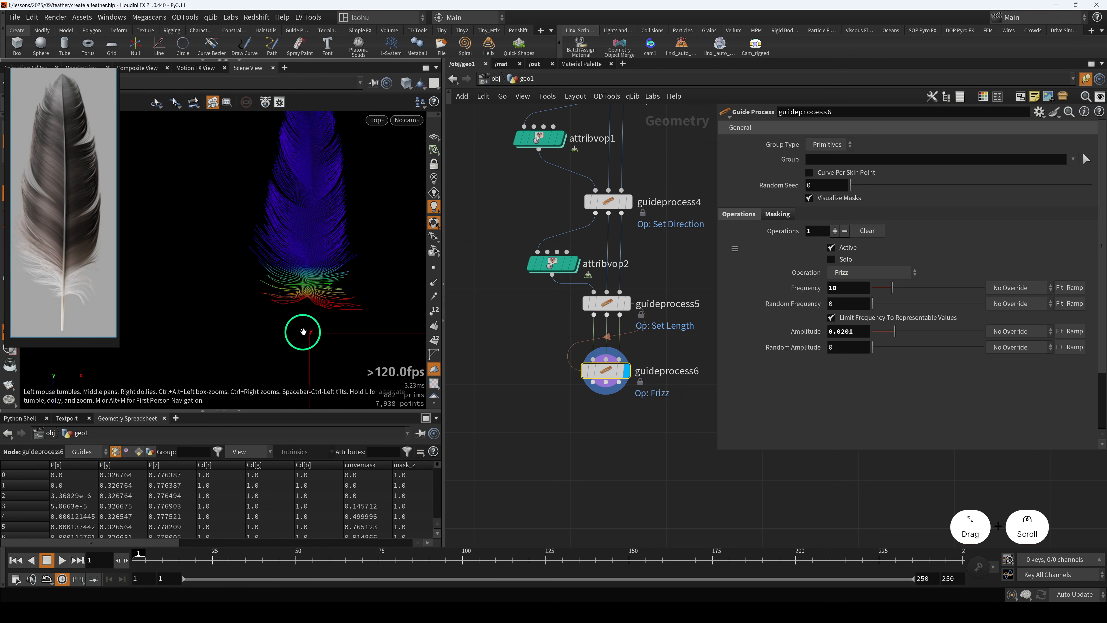
pyautogui.moveTo(305, 321); pyautogui.dragTo(297, 304)
pyautogui.moveTo(549, 415); pyautogui.dragTo(538, 391, button='middle')
pyautogui.moveTo(544, 327); pyautogui.dragTo(634, 370)
pyautogui.moveTo(607, 350); pyautogui.dragTo(607, 341)
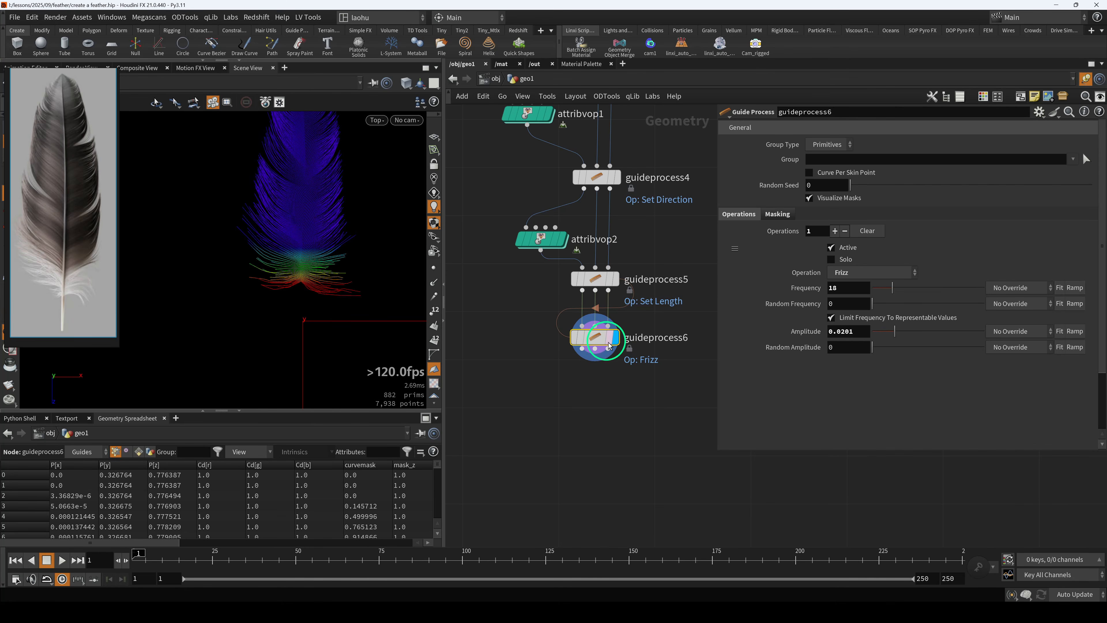
pyautogui.moveTo(496, 211); pyautogui.dragTo(568, 260)
pyautogui.moveTo(550, 244)
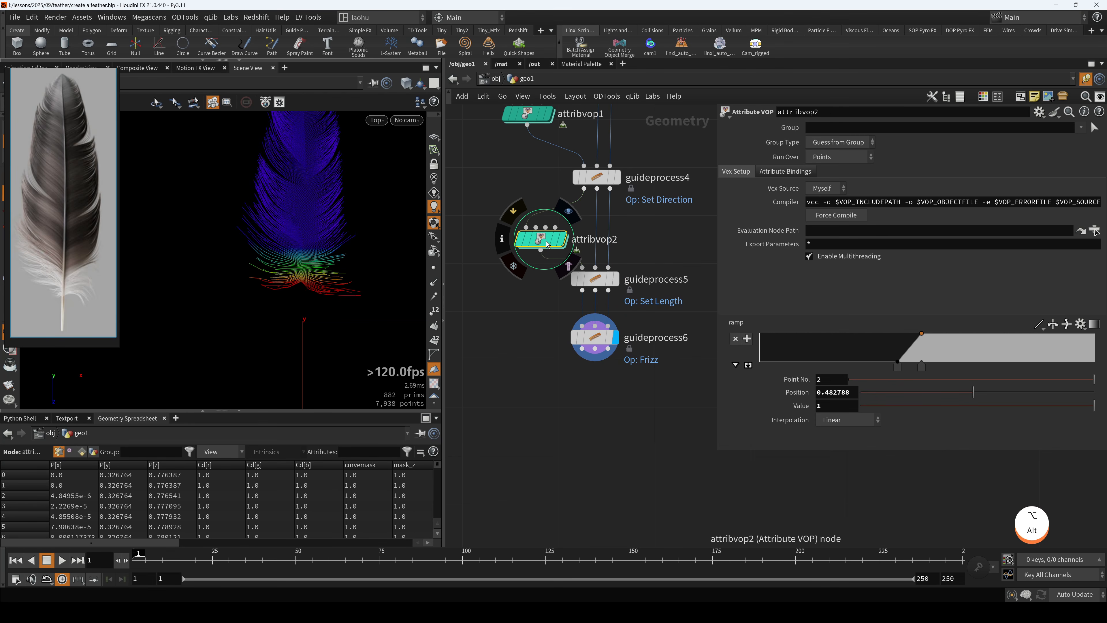
pyautogui.moveTo(545, 315); pyautogui.dragTo(589, 359)
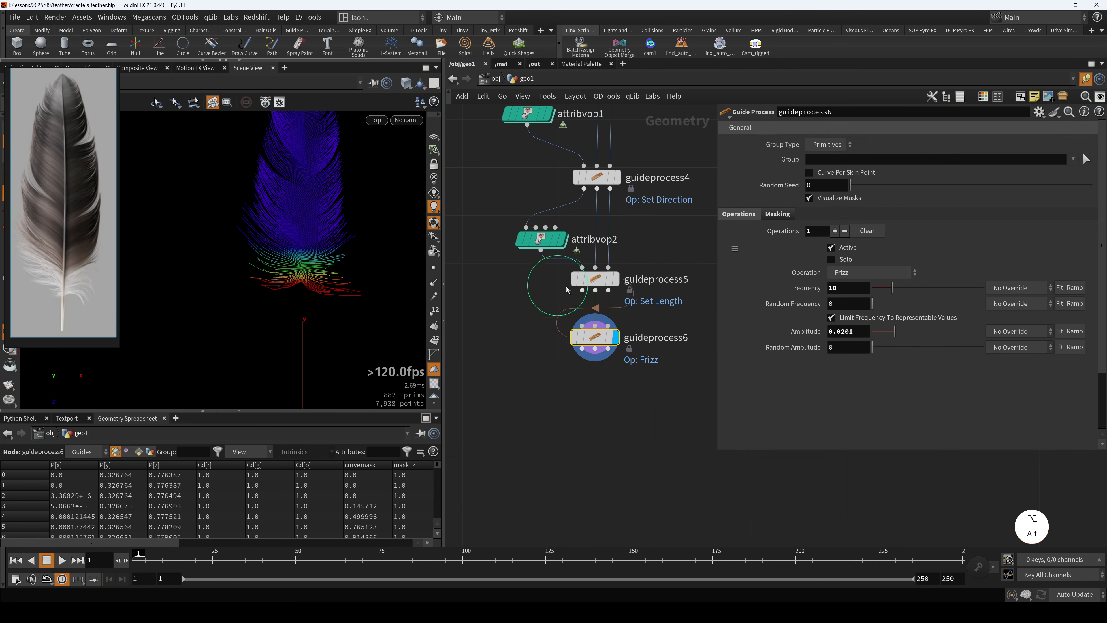
# - Duplicate the Set Direction node guideprocess4 below guideprocess6, connect all three streams to the copy and display it
pyautogui.keyDown('alt'); pyautogui.moveTo(597, 177); pyautogui.dragTo(593, 426); pyautogui.keyUp('alt')
pyautogui.scroll(2, 597, 367)
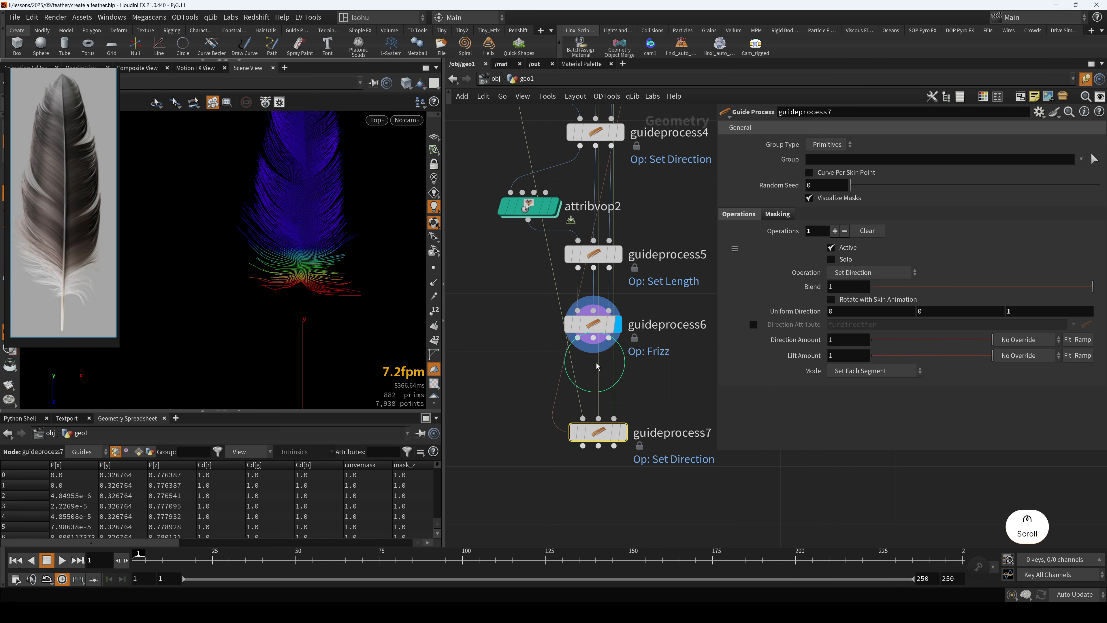
pyautogui.moveTo(578, 338); pyautogui.dragTo(601, 431)
pyautogui.press('r')
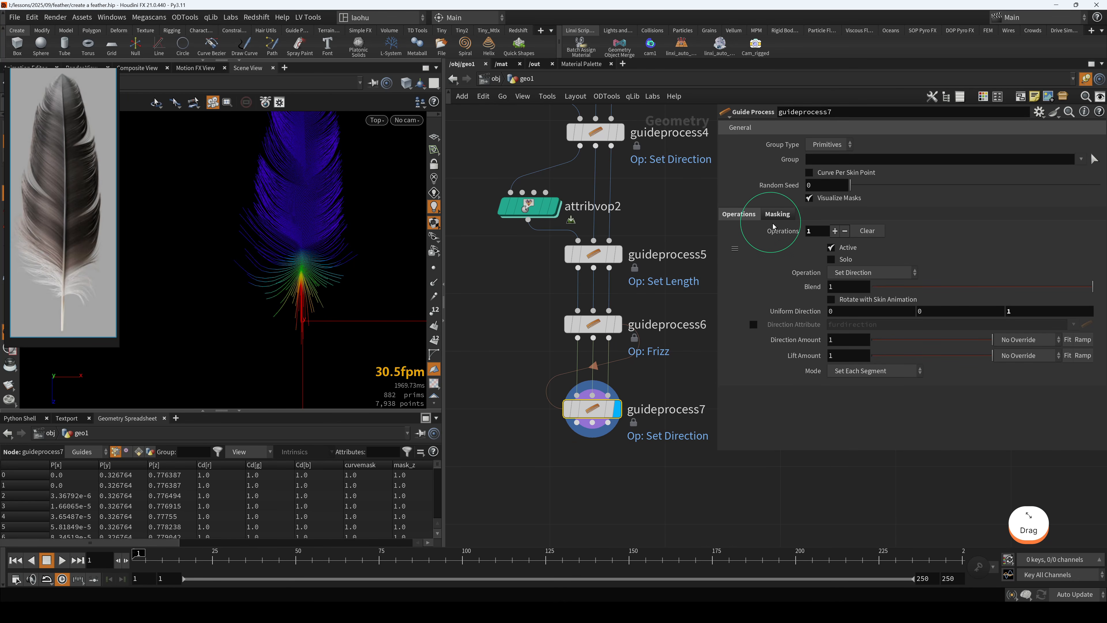
# - Enable the curve mask on guideprocess7 and place its ramp's second point at 0.309749, keeping Range Max at 1
pyautogui.click(777, 215)
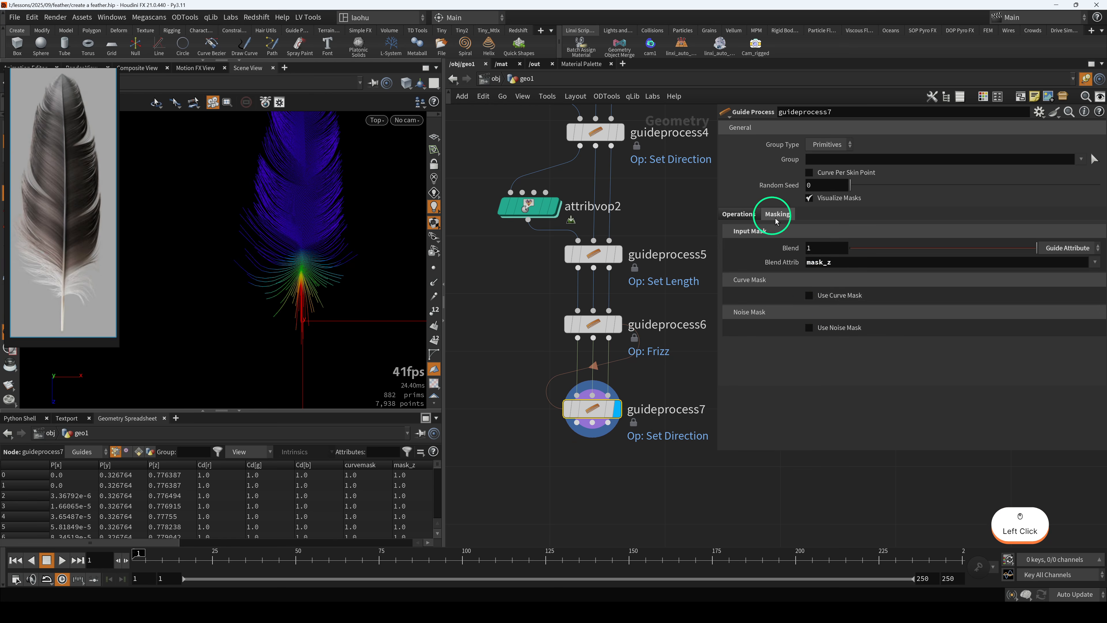
pyautogui.click(818, 296)
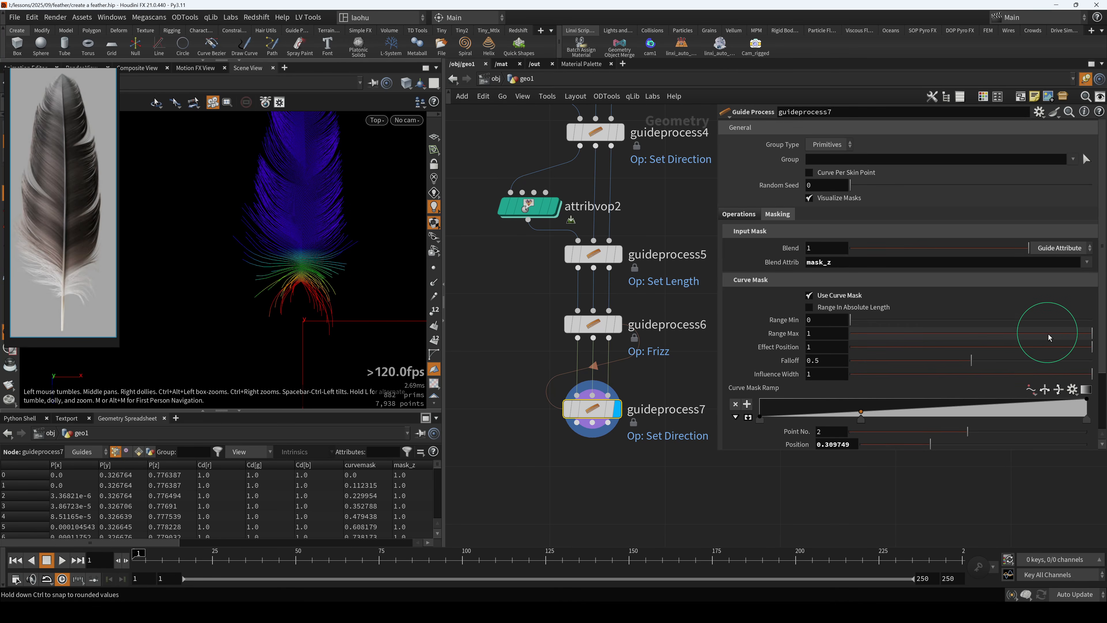
pyautogui.moveTo(1053, 332); pyautogui.dragTo(1103, 329)
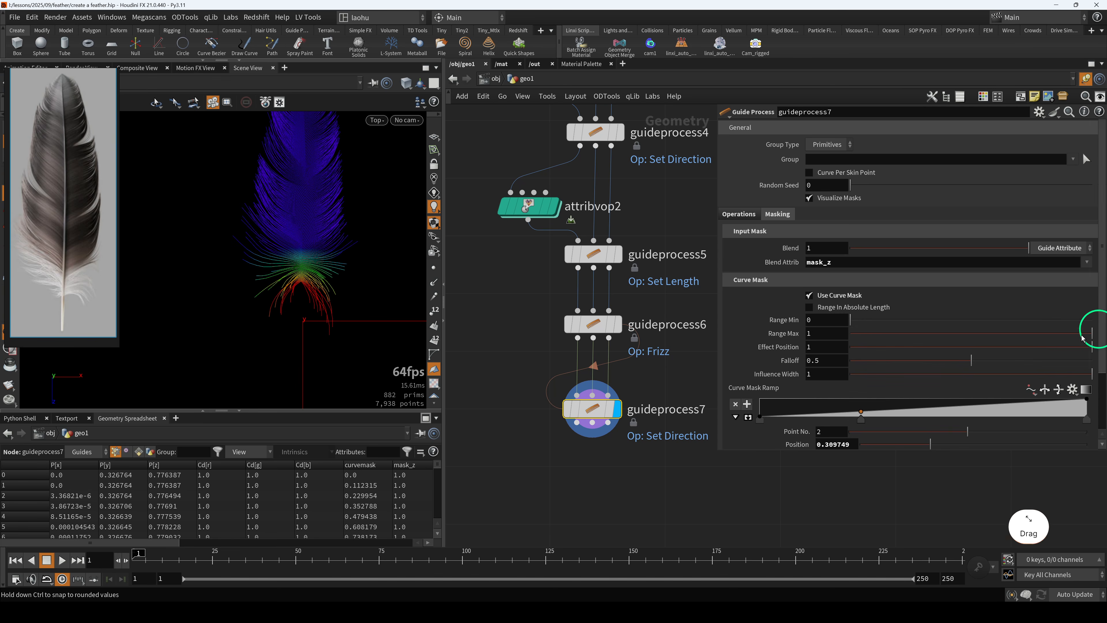
# - Raise the Range Min of guideprocess7's curve mask to 0.762 so only the barb tips are redirected
pyautogui.moveTo(852, 320); pyautogui.dragTo(1012, 320)
pyautogui.keyDown('alt'); pyautogui.scroll(1, 310, 296); pyautogui.keyUp('alt')
pyautogui.keyDown('alt'); pyautogui.scroll(5, 310, 296); pyautogui.keyUp('alt')
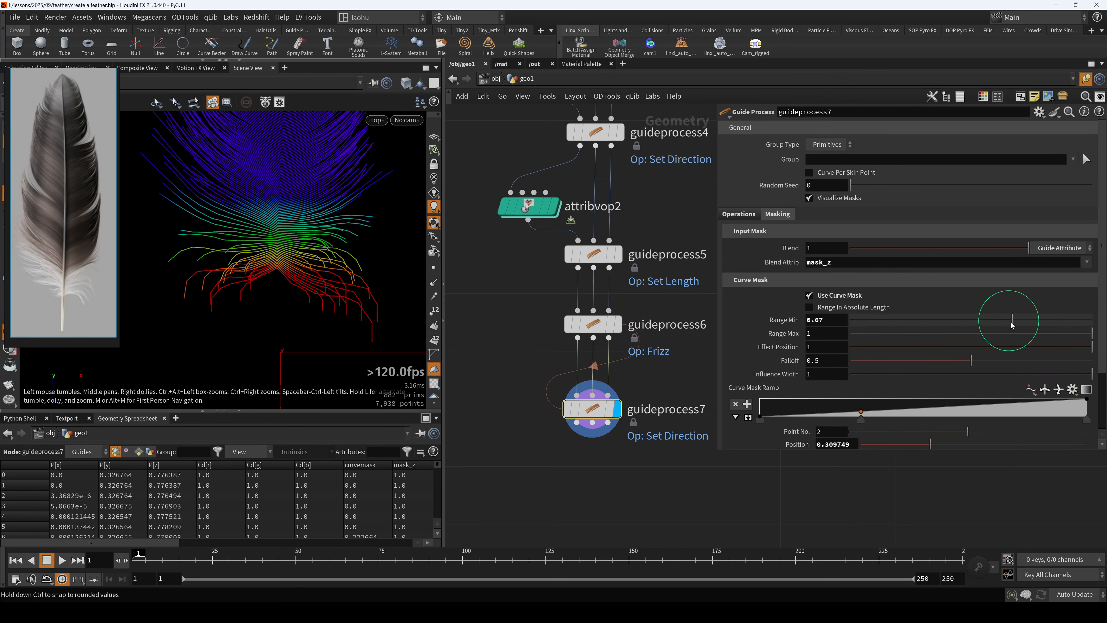
pyautogui.moveTo(999, 321); pyautogui.dragTo(1049, 324)
# - Insert a duplicate of attribvop2 between guideprocess6 and guideprocess7, and set guideprocess7's curve mask Range Min to 0.814
pyautogui.click(527, 205)
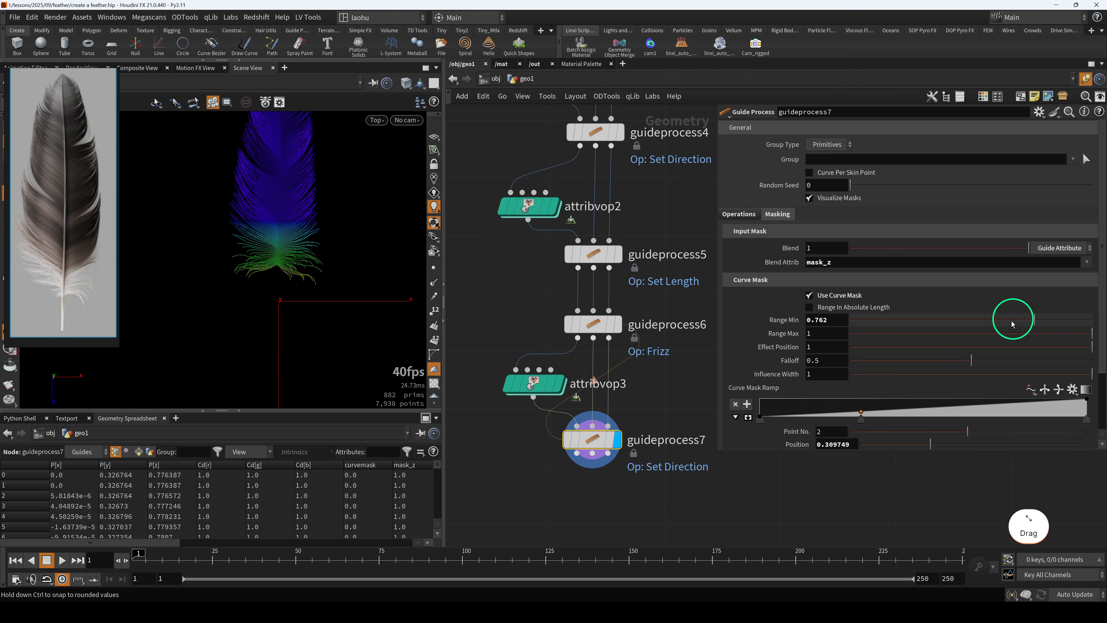
pyautogui.moveTo(1011, 318); pyautogui.dragTo(1048, 323)
pyautogui.scroll(-5, 297, 306)
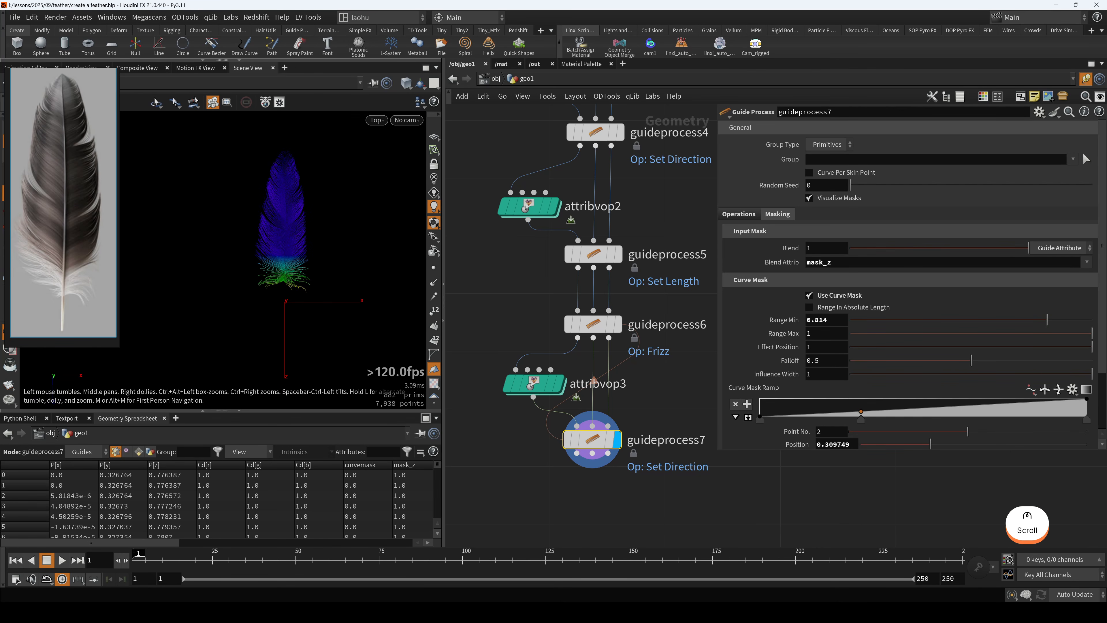
# - Examine the feather's shape and lower barbs from several angles in the perspective view
pyautogui.hotkey('space', '1')
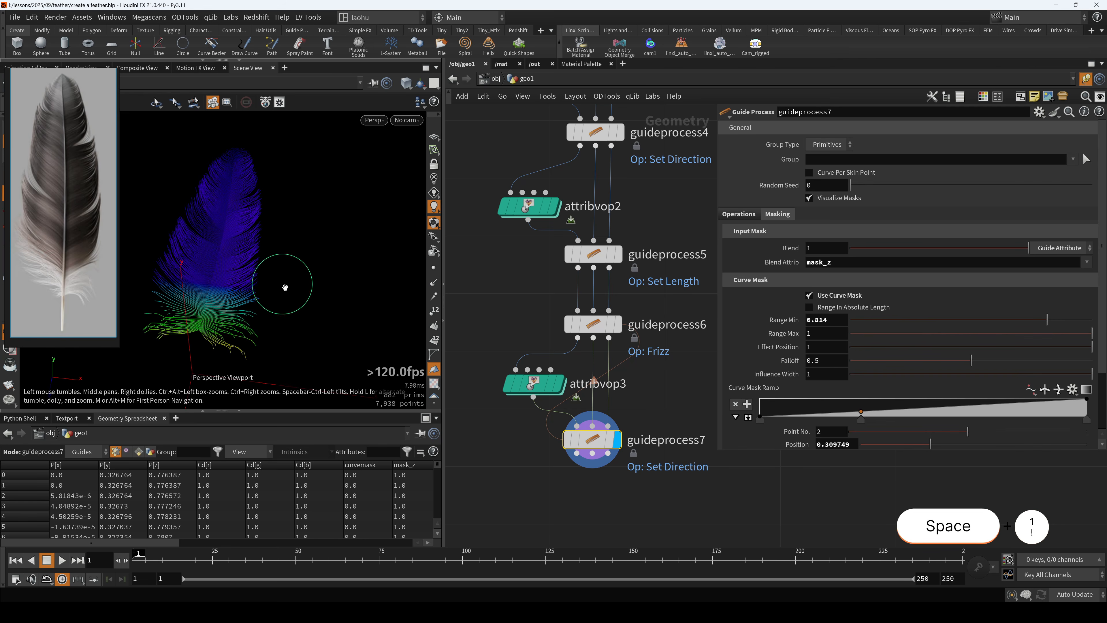
pyautogui.keyDown('alt'); pyautogui.moveTo(257, 286); pyautogui.dragTo(79, 255); pyautogui.keyUp('alt')
pyautogui.keyDown('alt'); pyautogui.scroll(1, 268, 280); pyautogui.keyUp('alt')
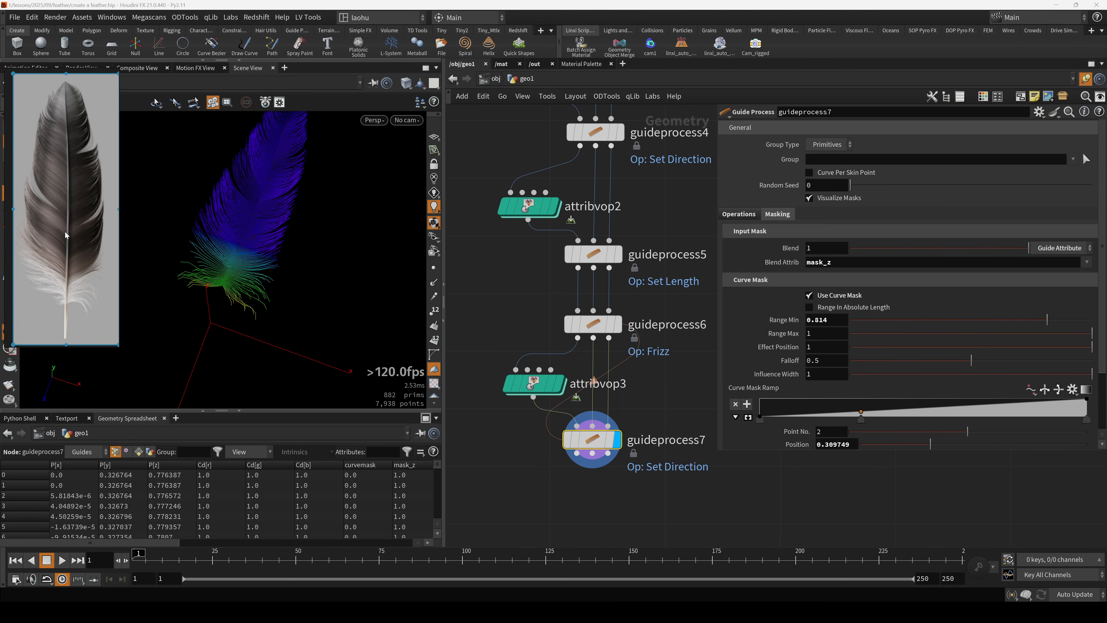
pyautogui.keyDown('alt'); pyautogui.moveTo(174, 242); pyautogui.dragTo(277, 269); pyautogui.keyUp('alt')
pyautogui.keyDown('alt'); pyautogui.moveTo(322, 346); pyautogui.dragTo(317, 326); pyautogui.keyUp('alt')
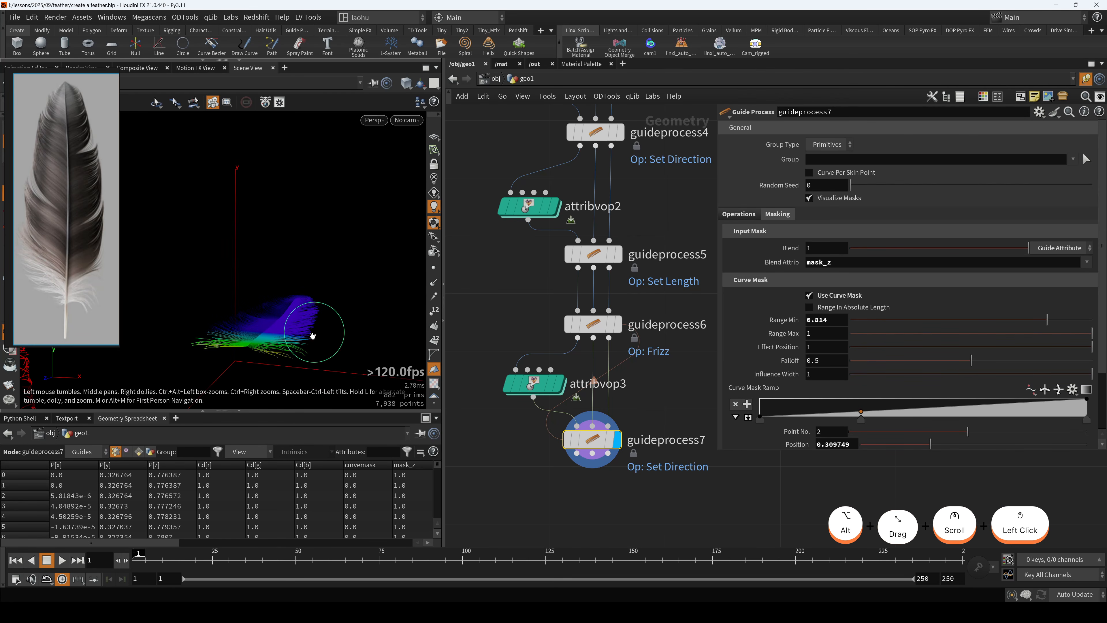
pyautogui.keyDown('alt'); pyautogui.moveTo(280, 334); pyautogui.dragTo(317, 301); pyautogui.keyUp('alt')
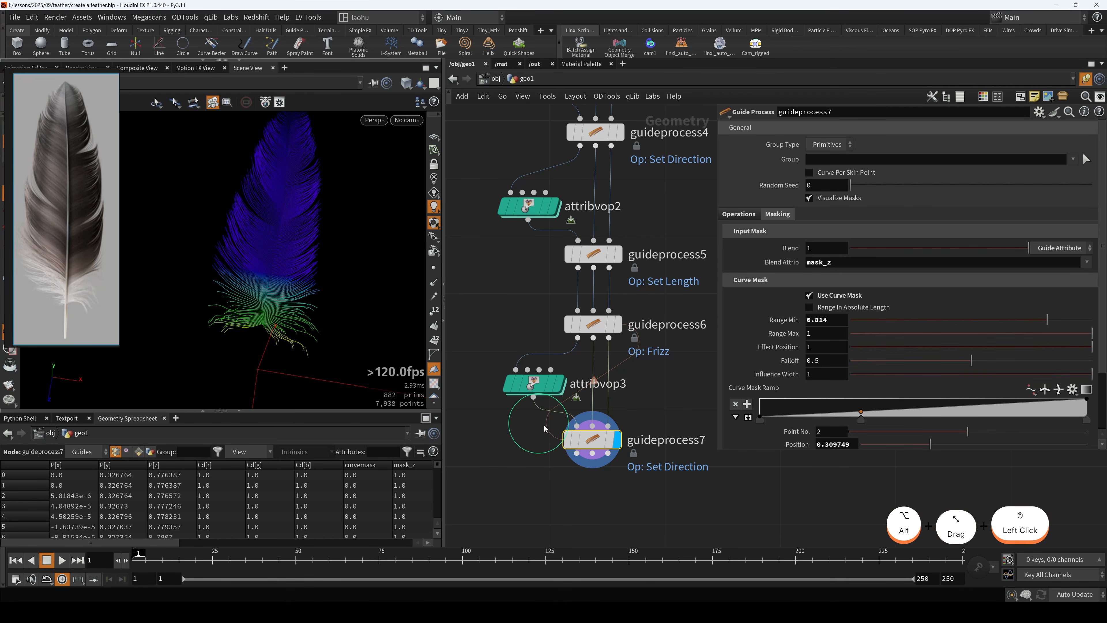
pyautogui.keyDown('alt'); pyautogui.moveTo(259, 329); pyautogui.dragTo(262, 332, button='middle'); pyautogui.keyUp('alt')
pyautogui.scroll(2, 262, 332)
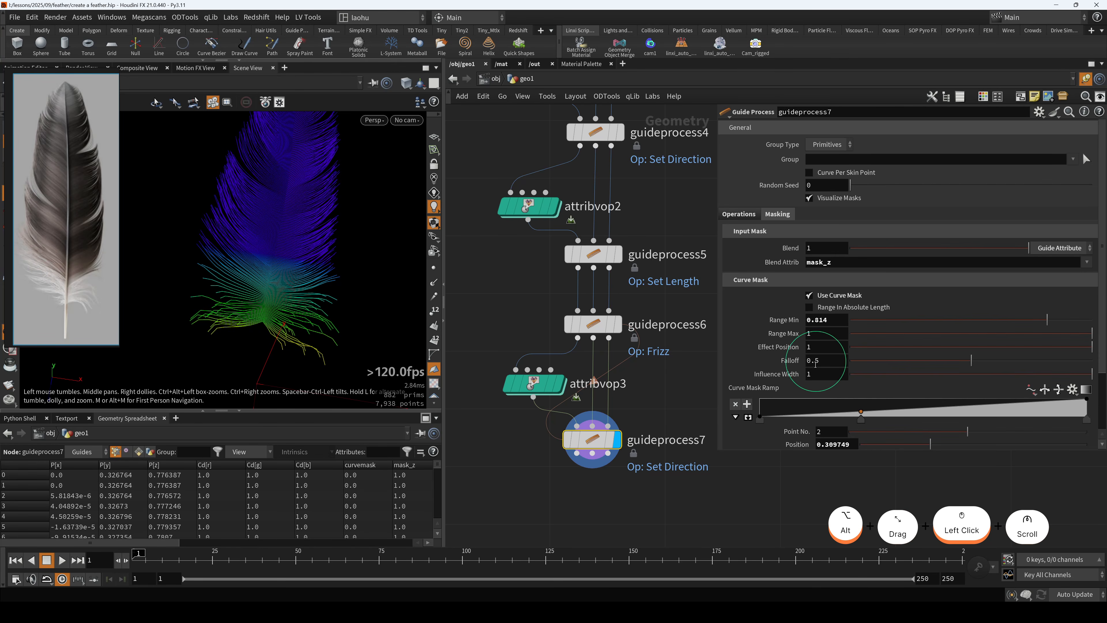
# - Visualize the curvemask attribute on guideprocess7's output instead of mask_z
pyautogui.middleClick(594, 440)
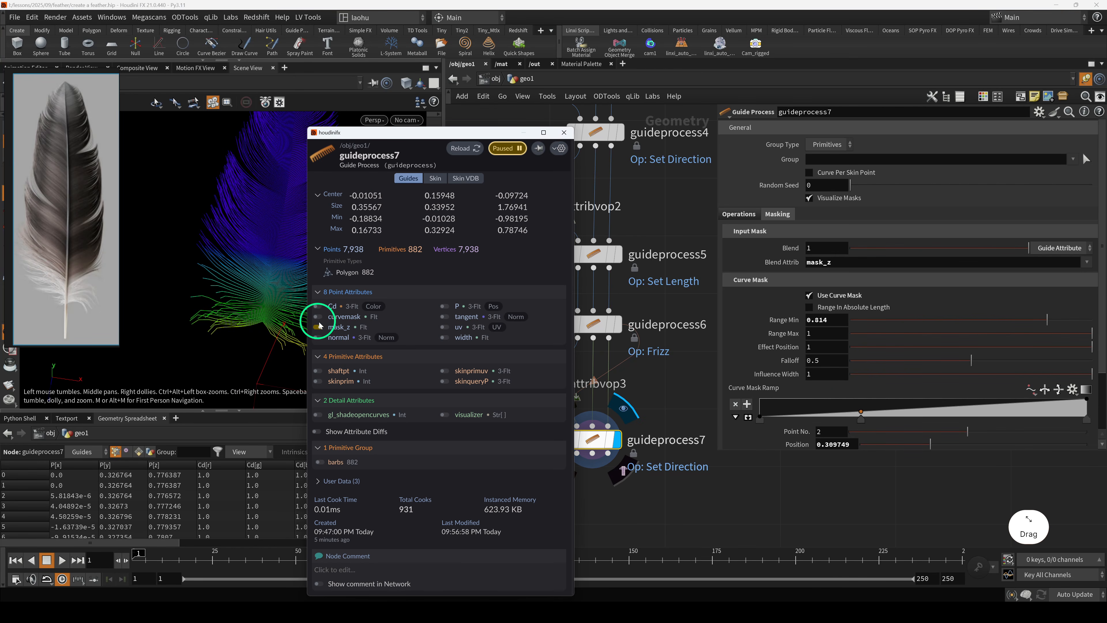
pyautogui.click(319, 328)
pyautogui.click(318, 317)
pyautogui.click(635, 463)
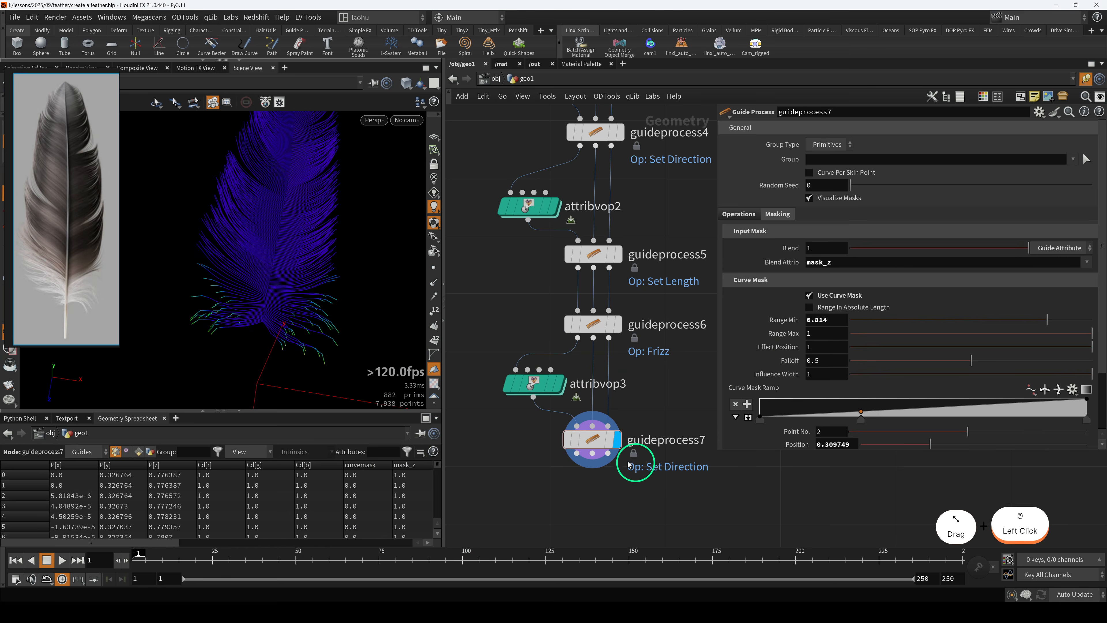
# - Add a Guide Process Set Length node wired after guideprocess7 and display its result
pyautogui.scroll(-1, 865, 364)
pyautogui.moveTo(659, 480); pyautogui.dragTo(628, 362, button='middle')
pyautogui.scroll(-1, 611, 369)
pyautogui.moveTo(320, 282); pyautogui.dragTo(315, 310, button='right')
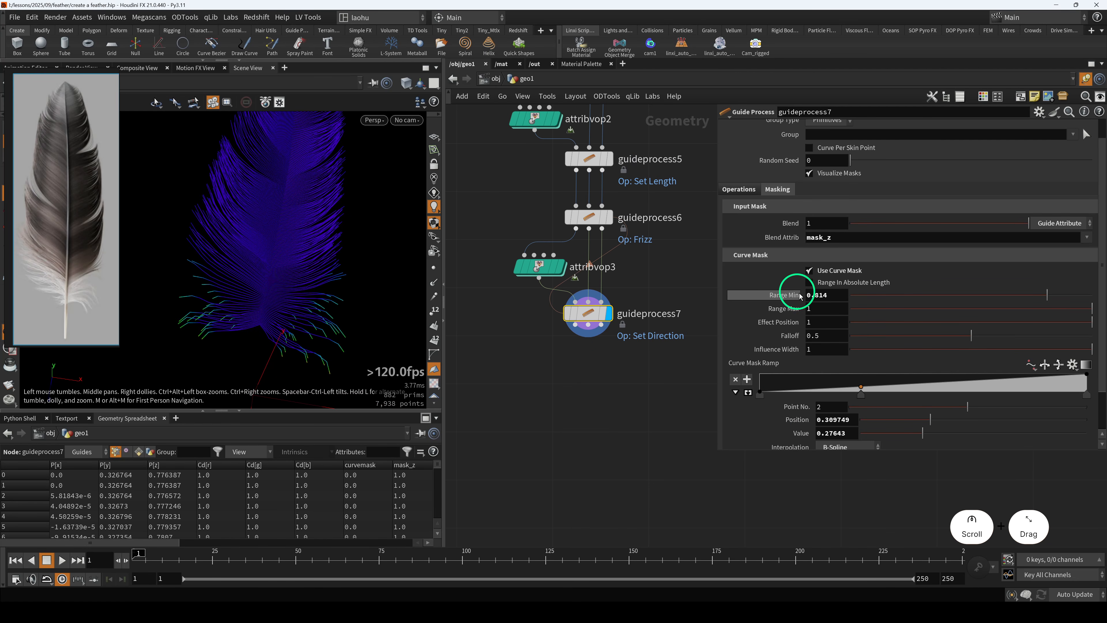
pyautogui.click(573, 388)
pyautogui.press('Tab')
pyautogui.write('se')
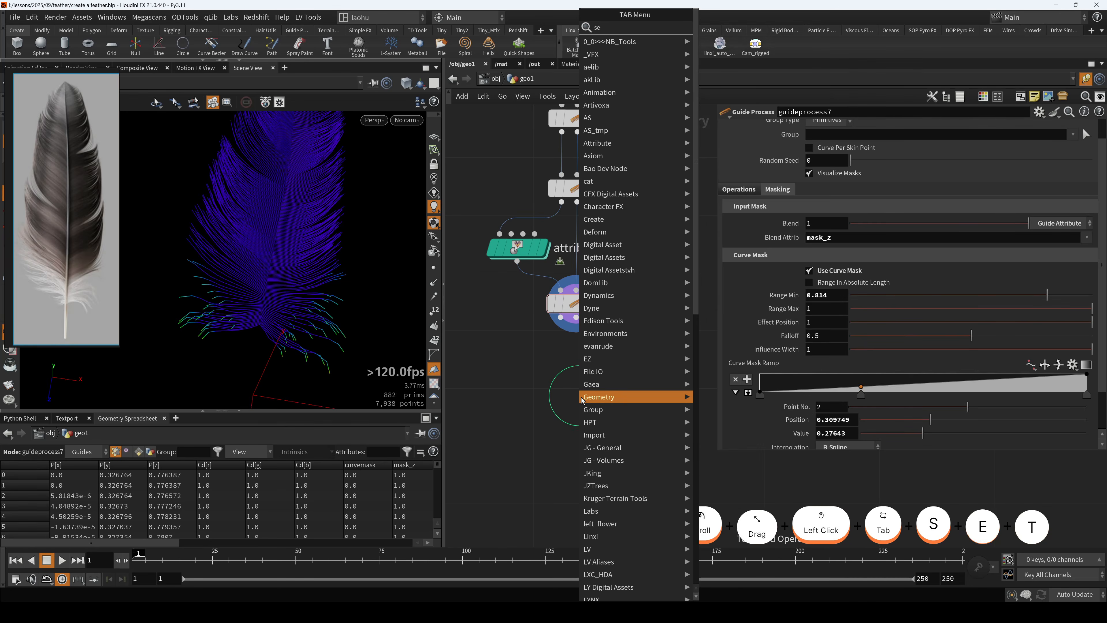
pyautogui.write('tle')
pyautogui.press('Return')
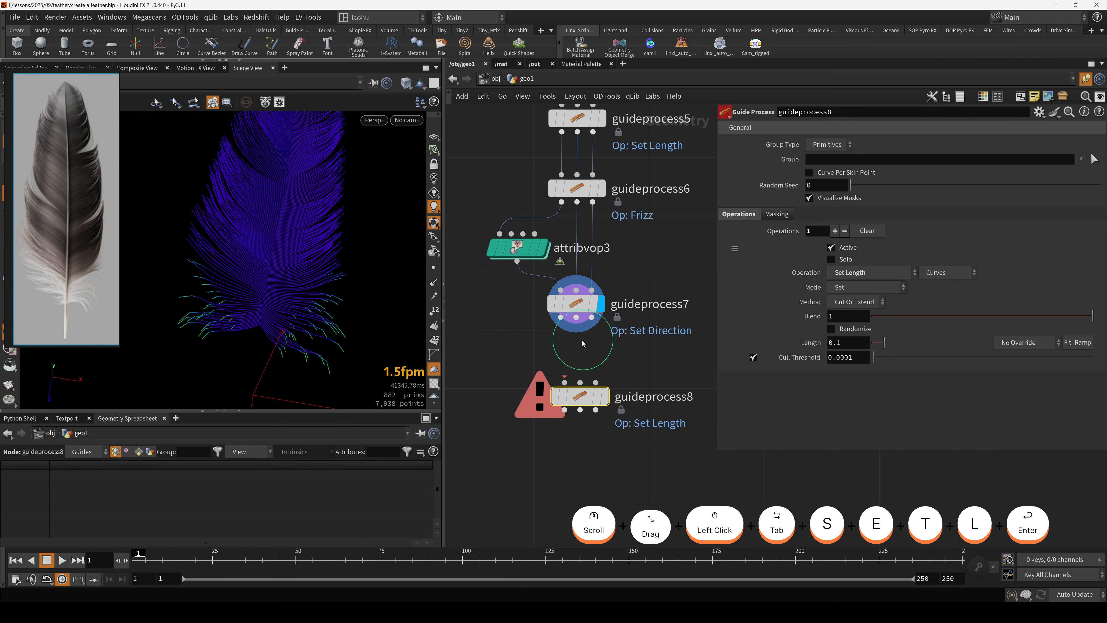
pyautogui.moveTo(588, 328); pyautogui.dragTo(572, 380)
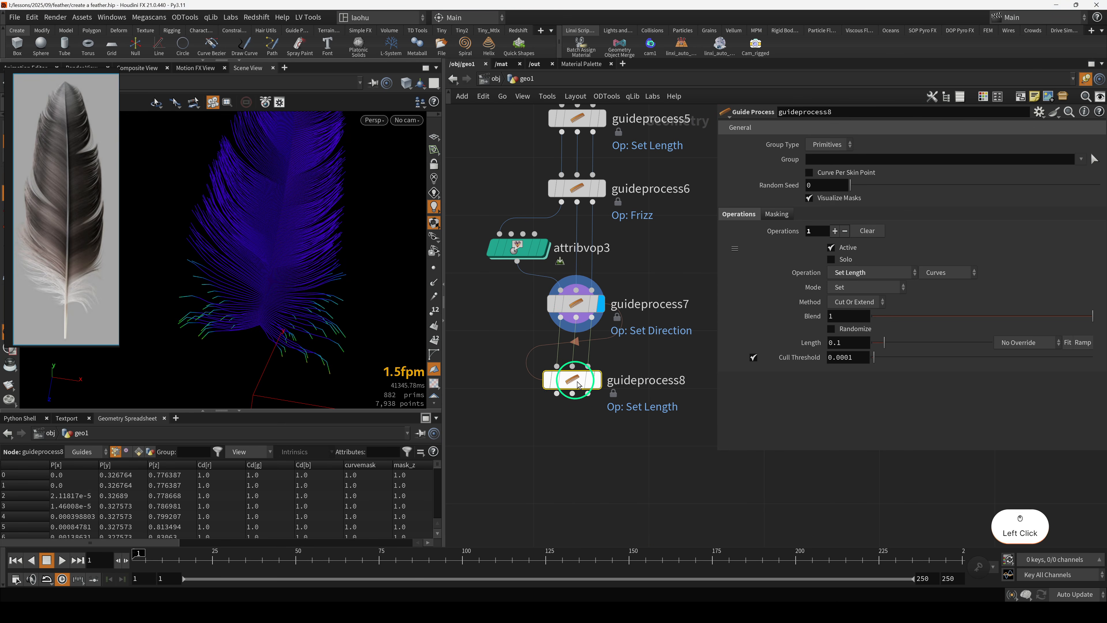
pyautogui.press('r')
# - Switch guideprocess8's length mode to Multiply and enable its curve mask
pyautogui.click(856, 286)
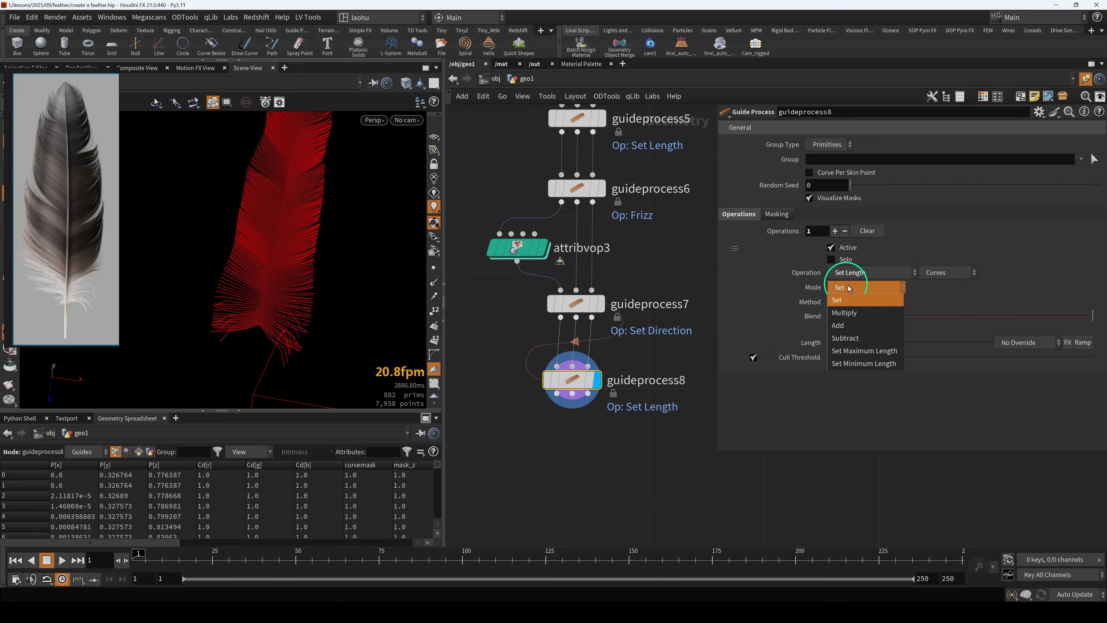
pyautogui.click(843, 317)
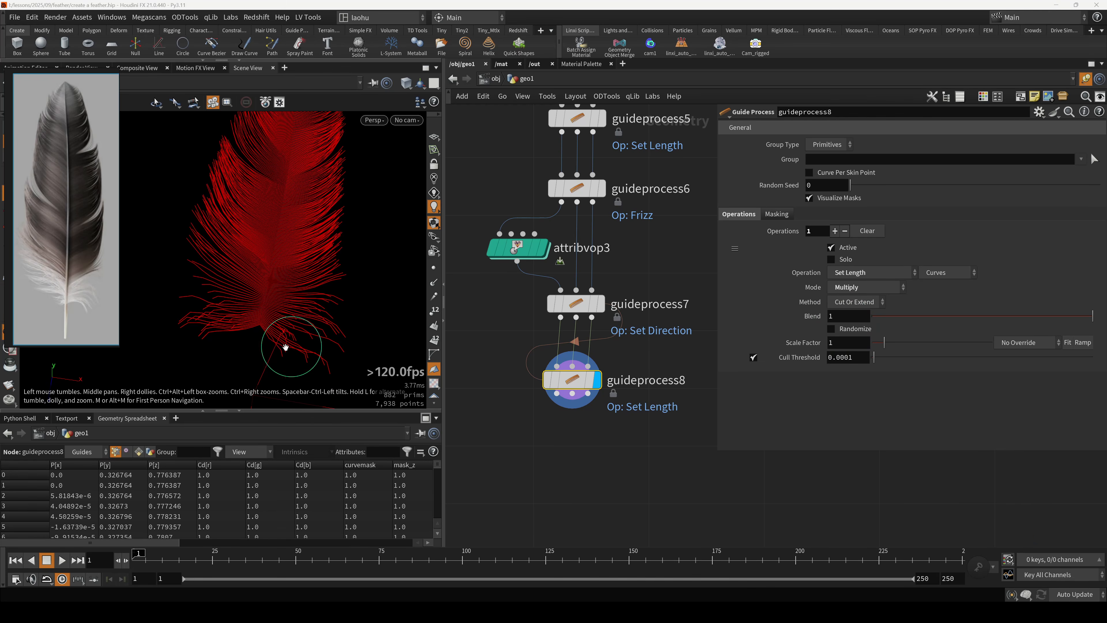
pyautogui.keyDown('alt'); pyautogui.moveTo(284, 334); pyautogui.dragTo(255, 284); pyautogui.keyUp('alt')
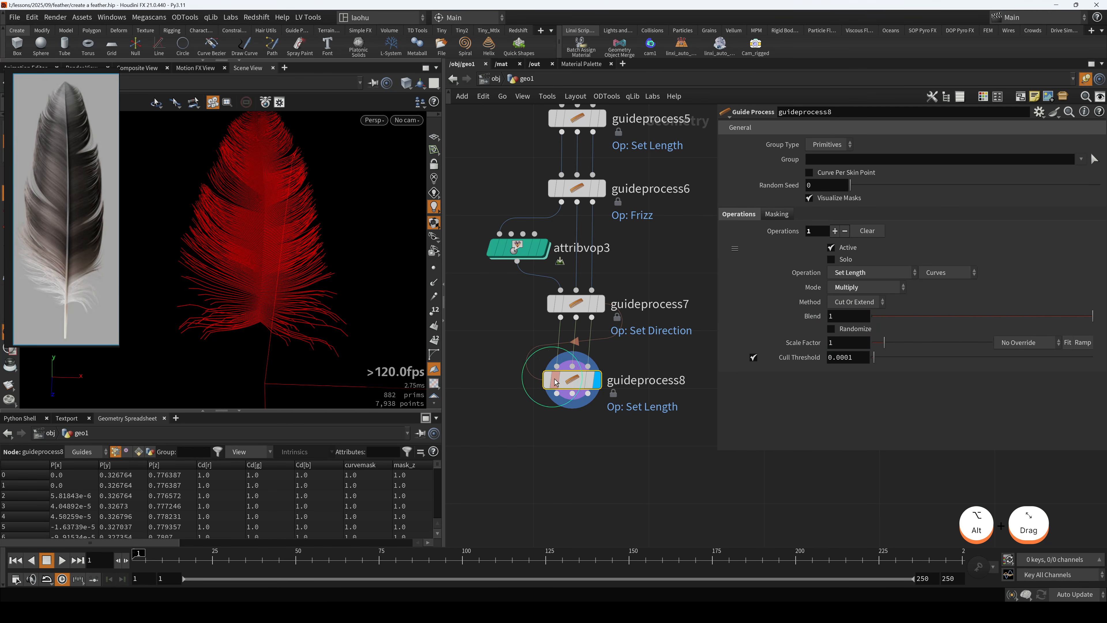
pyautogui.moveTo(556, 383); pyautogui.dragTo(570, 375)
pyautogui.click(778, 214)
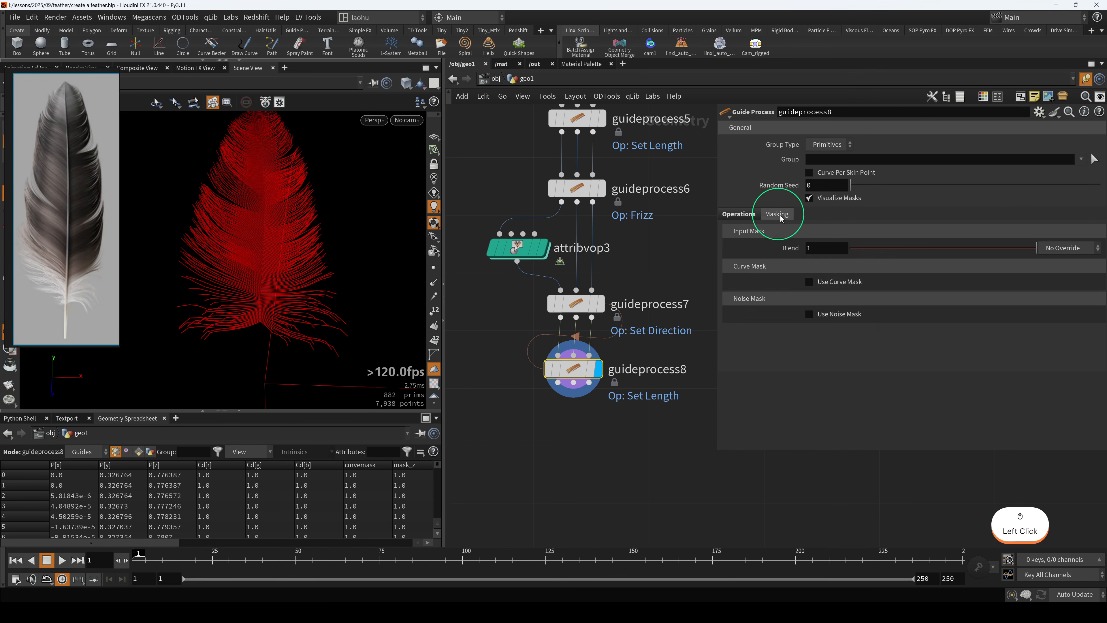
pyautogui.click(817, 284)
pyautogui.keyDown('alt'); pyautogui.moveTo(371, 349); pyautogui.dragTo(317, 340); pyautogui.keyUp('alt')
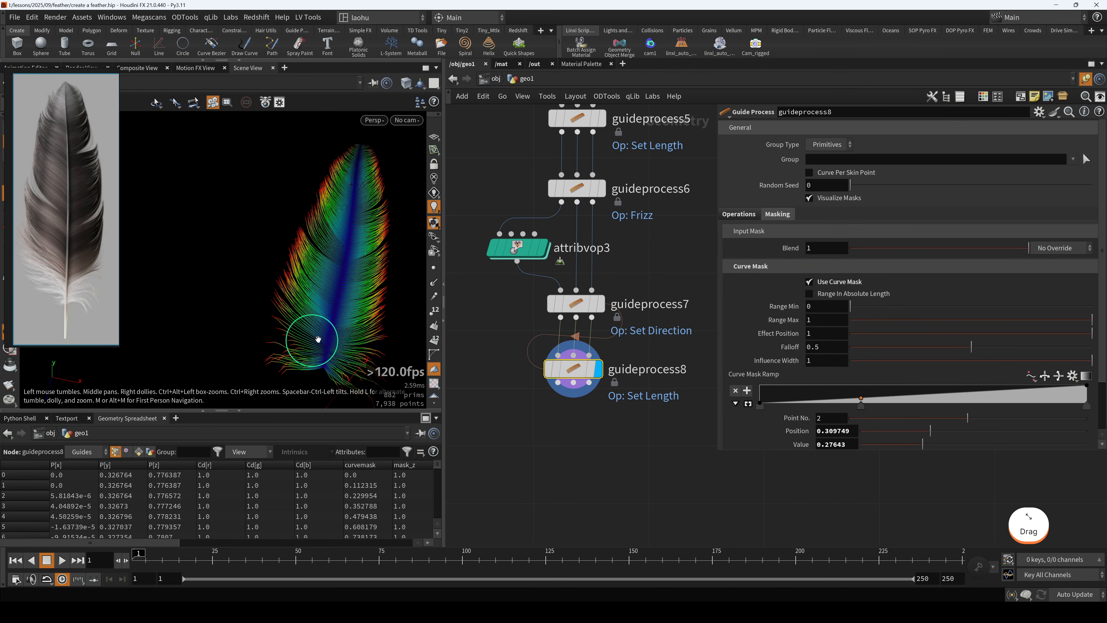
pyautogui.keyDown('alt'); pyautogui.moveTo(386, 291); pyautogui.dragTo(329, 247); pyautogui.keyUp('alt')
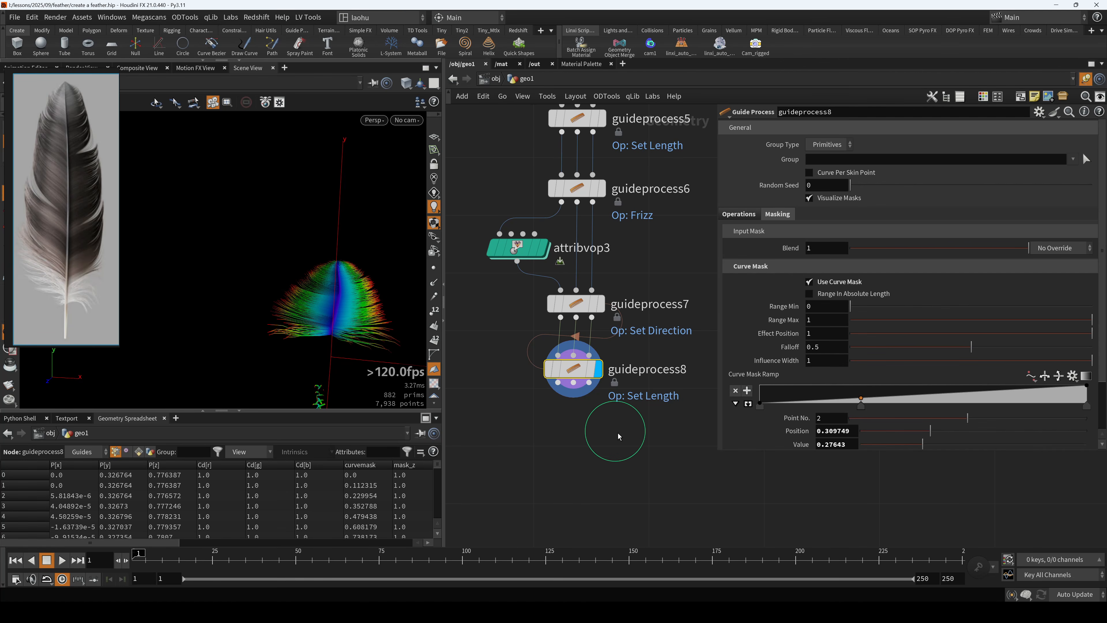
# - Append an Attribute VOP after guideprocess8 and open its network, spacing the output node away from the global parameters
pyautogui.moveTo(615, 431); pyautogui.dragTo(628, 372)
pyautogui.moveTo(575, 330); pyautogui.dragTo(563, 395)
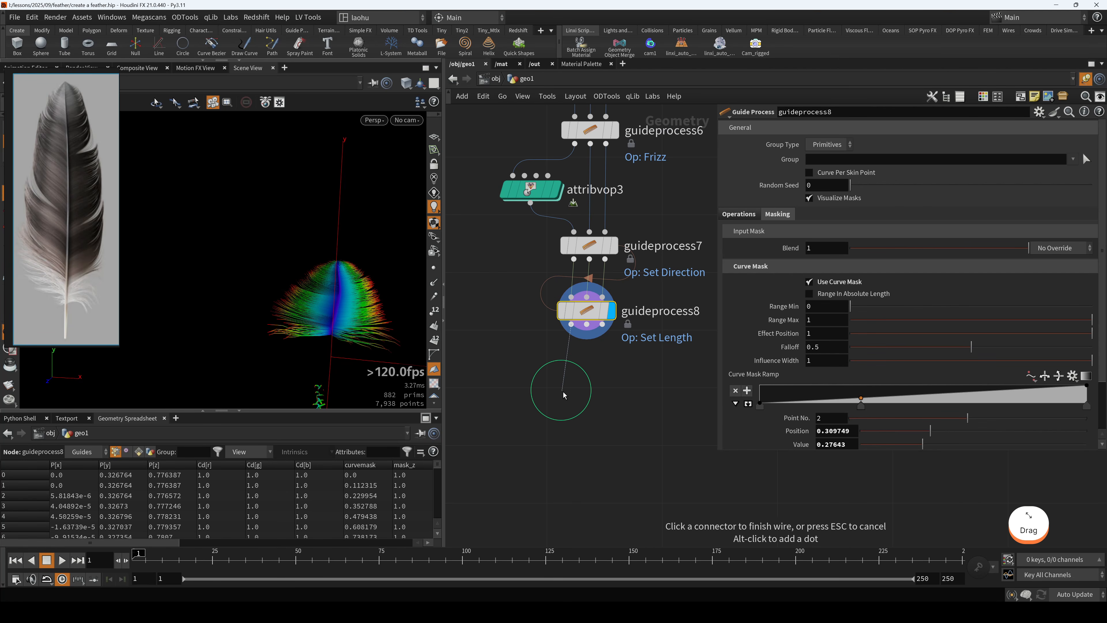
pyautogui.click(564, 397)
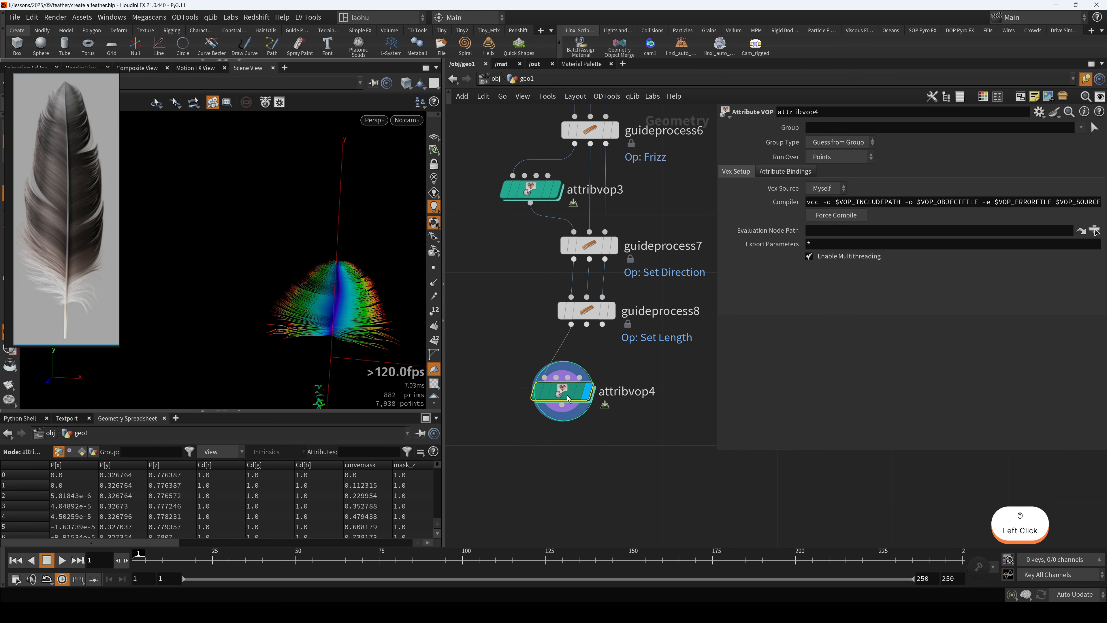
pyautogui.doubleClick(589, 402)
pyautogui.scroll(-3, 592, 402)
pyautogui.moveTo(589, 399); pyautogui.dragTo(485, 377, button='middle')
pyautogui.scroll(1, 620, 310)
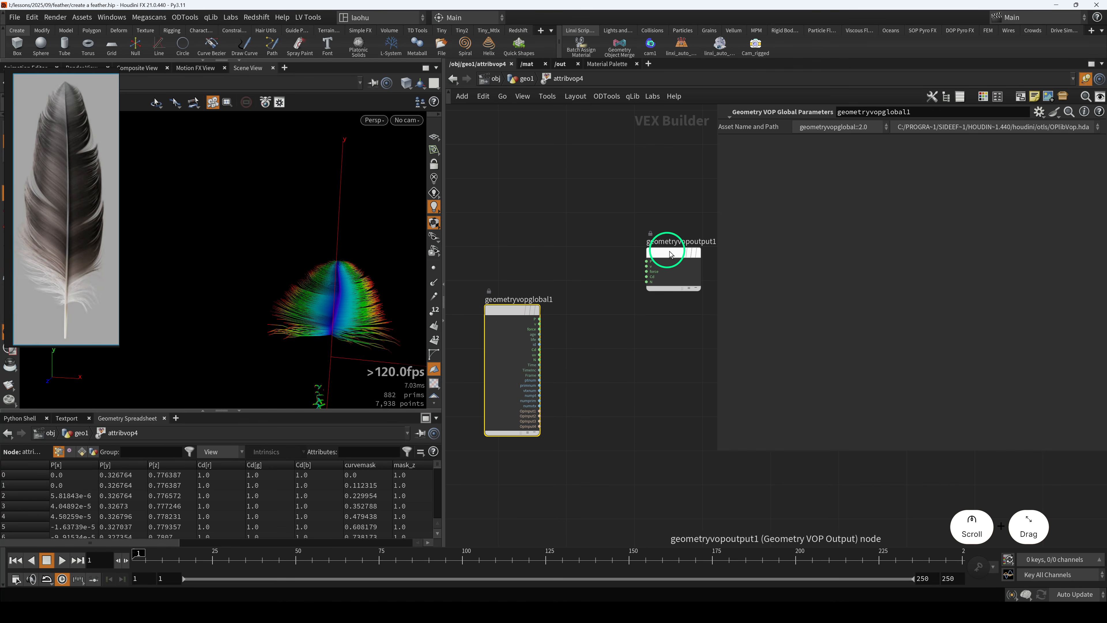
pyautogui.moveTo(670, 256); pyautogui.dragTo(682, 299)
pyautogui.keyDown('alt'); pyautogui.moveTo(324, 362); pyautogui.dragTo(346, 346); pyautogui.keyUp('alt')
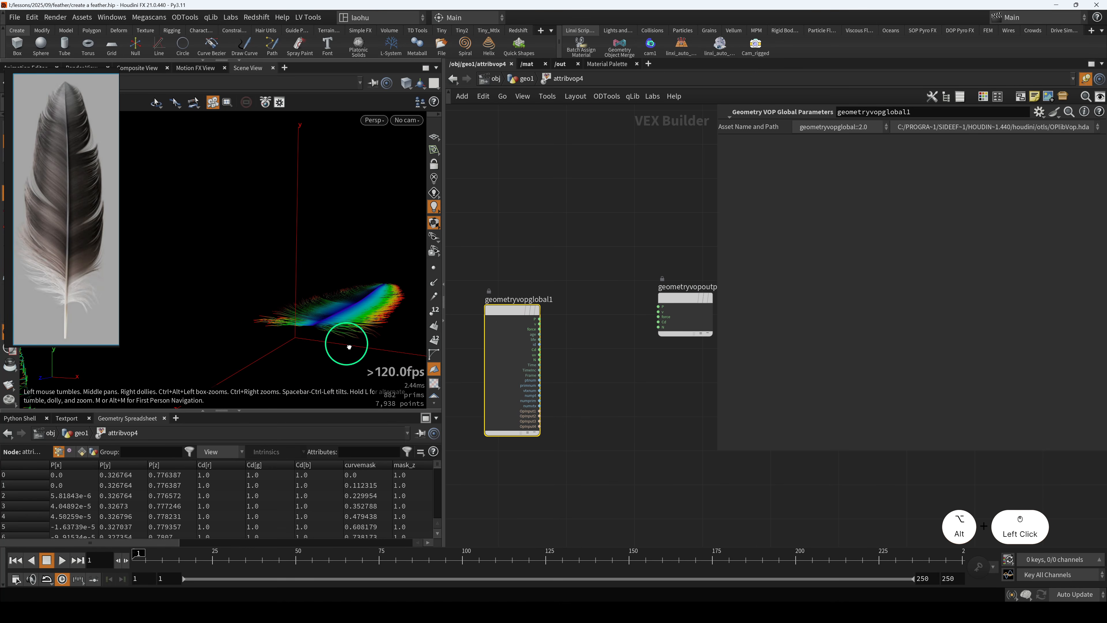
# - Add a float Bind node named curveumask below the global parameters node
pyautogui.scroll(2, 573, 356)
pyautogui.moveTo(579, 441); pyautogui.dragTo(619, 384, button='middle')
pyautogui.click(576, 458)
pyautogui.press('Tab')
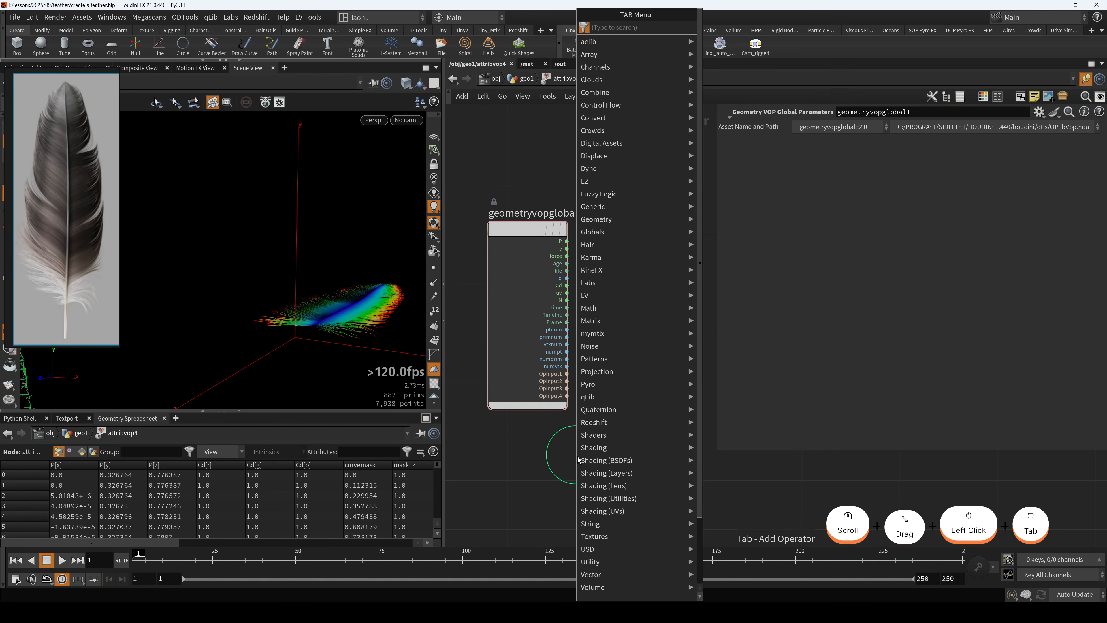
pyautogui.write('boind')
pyautogui.press('BackSpace')
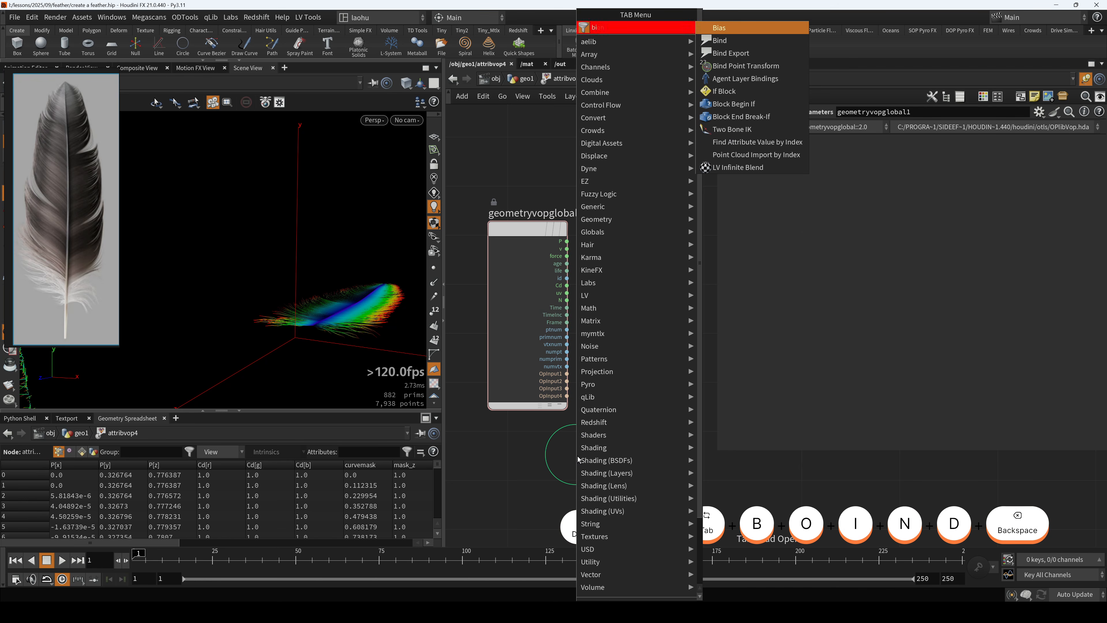
pyautogui.press('Return')
pyautogui.click(578, 457)
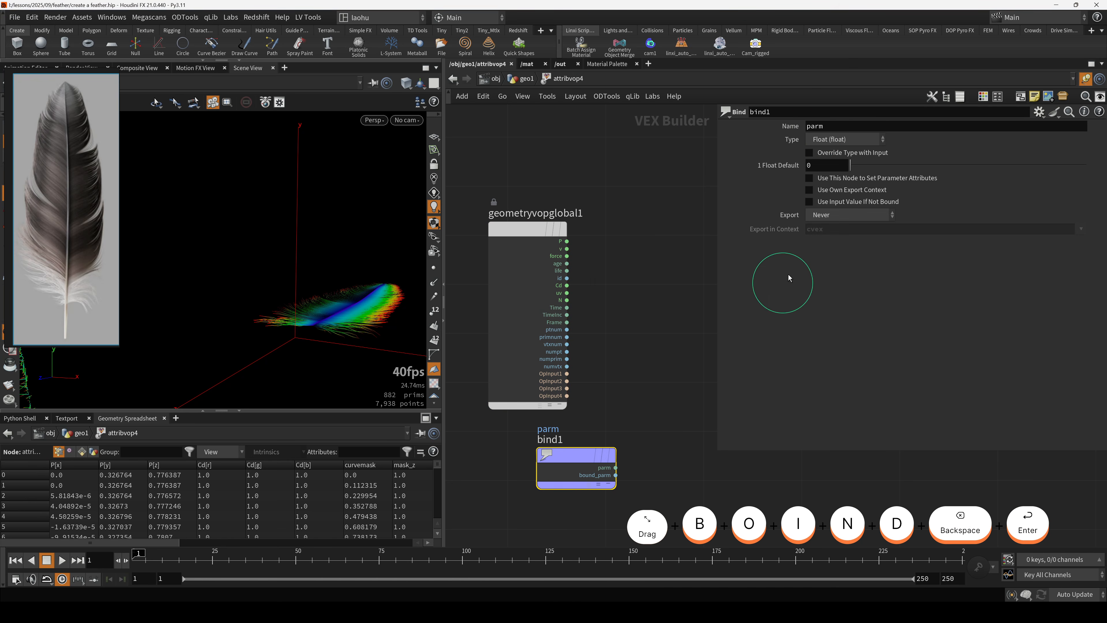
pyautogui.click(828, 126)
pyautogui.write('curveumask')
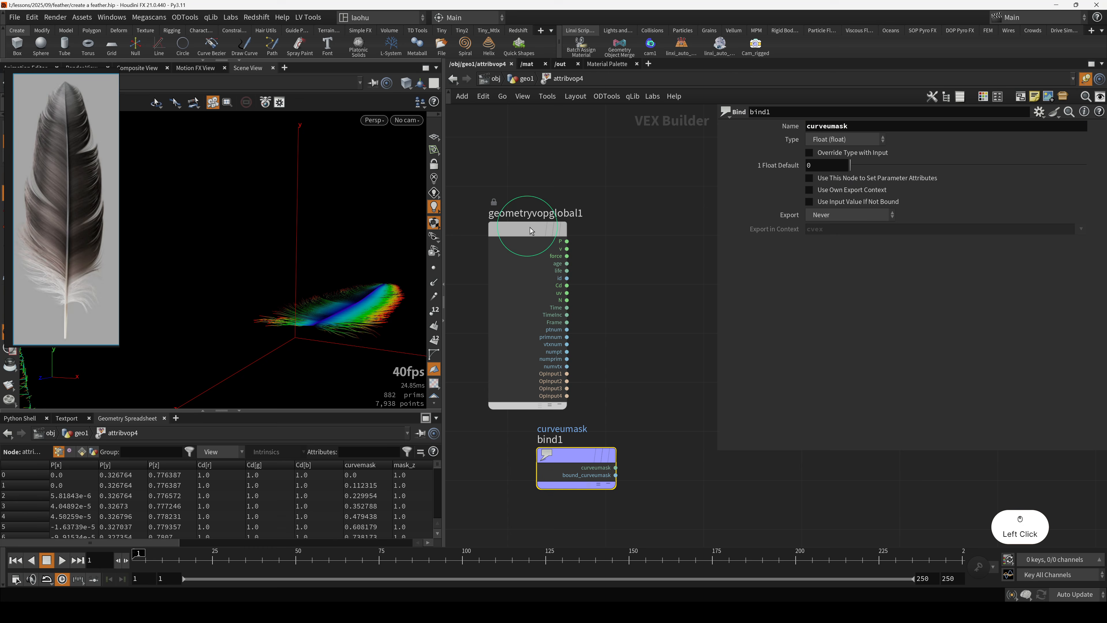
pyautogui.moveTo(530, 228); pyautogui.dragTo(546, 196)
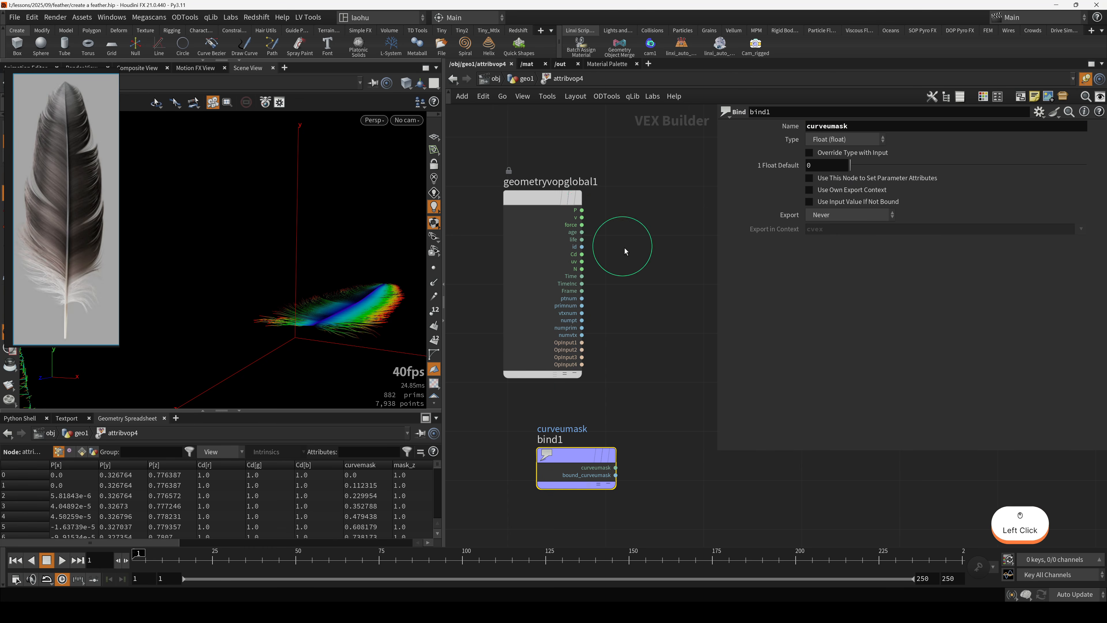
# - Feed the global P into a new Add node placed between the global parameters and the geometry output
pyautogui.moveTo(626, 249); pyautogui.dragTo(513, 252, button='middle')
pyautogui.moveTo(650, 216); pyautogui.dragTo(718, 208)
pyautogui.click(470, 214)
pyautogui.press('Tab')
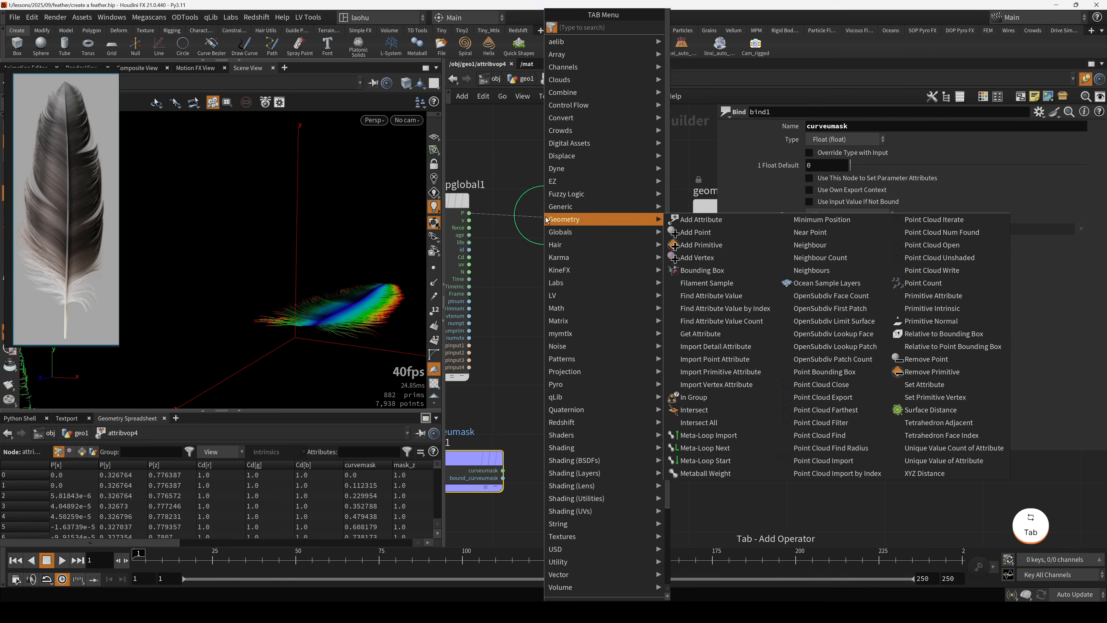
pyautogui.write('add')
pyautogui.press('Return')
pyautogui.click(570, 216)
pyautogui.moveTo(570, 216); pyautogui.dragTo(613, 206)
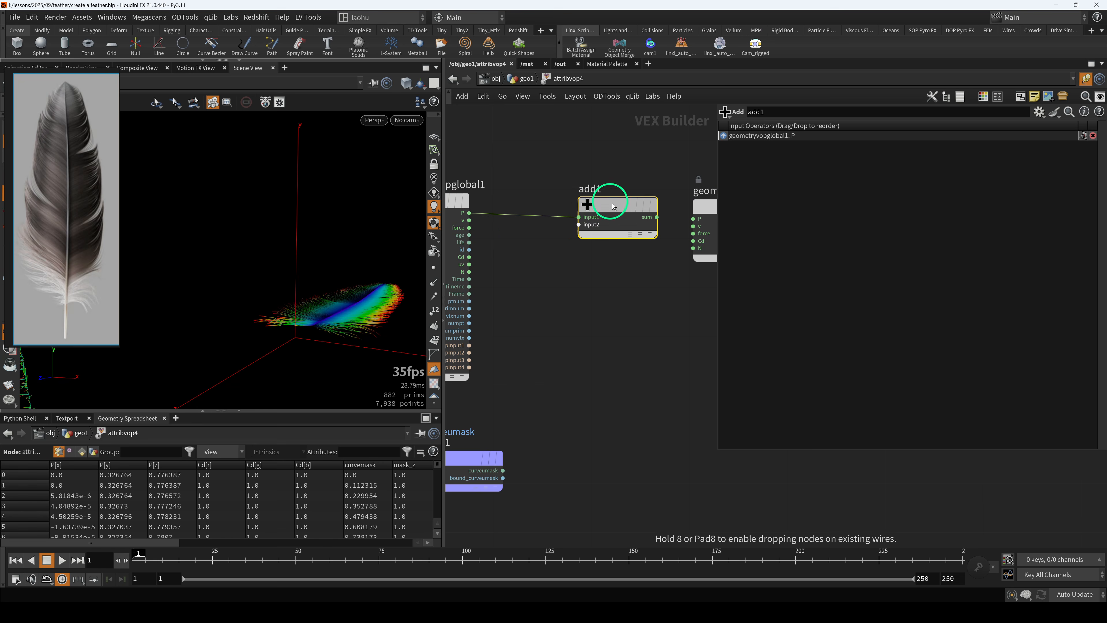
pyautogui.scroll(-3, 594, 341)
pyautogui.moveTo(593, 341); pyautogui.dragTo(531, 341, button='middle')
pyautogui.moveTo(634, 250); pyautogui.dragTo(680, 249)
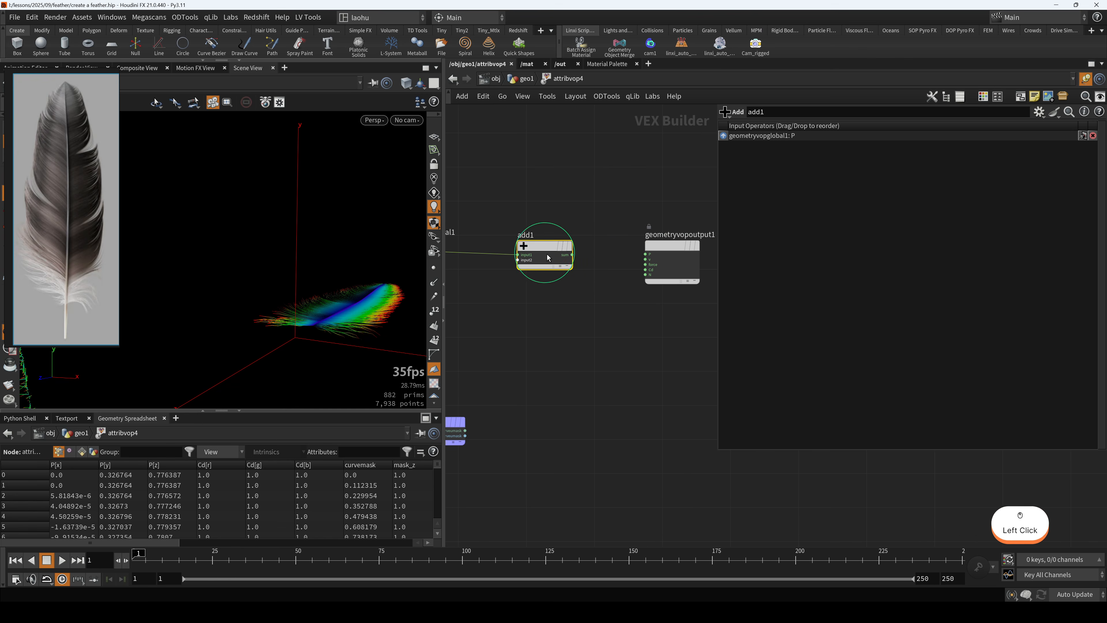
pyautogui.moveTo(545, 255); pyautogui.dragTo(577, 250)
pyautogui.moveTo(537, 308); pyautogui.dragTo(597, 330, button='middle')
pyautogui.scroll(3, 608, 281)
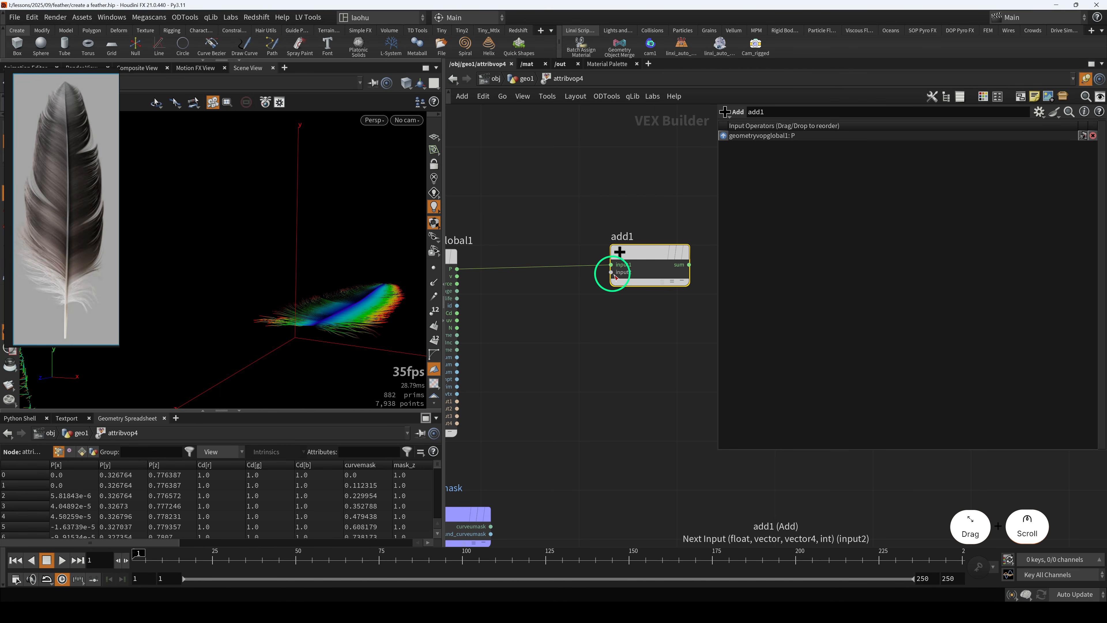
# - Trace the stray strand away from the feather by displaying the geo1 nodes from guideprocess8 upstream to featheruncondense1
pyautogui.moveTo(317, 323); pyautogui.dragTo(270, 312)
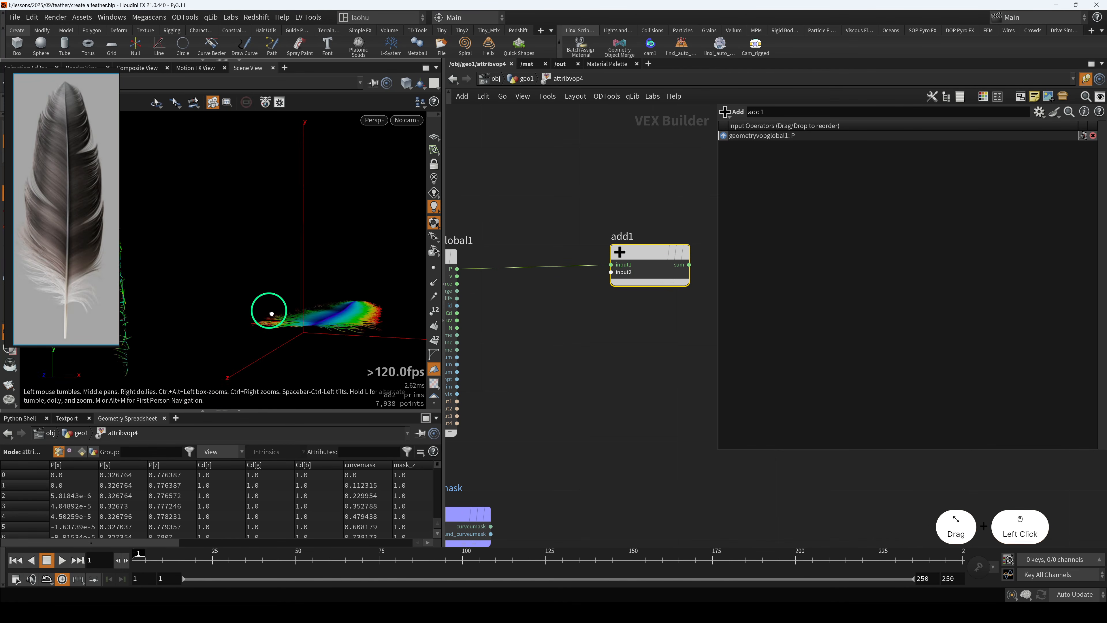
pyautogui.press('h')
pyautogui.moveTo(237, 301); pyautogui.dragTo(363, 286, button='middle')
pyautogui.moveTo(363, 286); pyautogui.dragTo(289, 277)
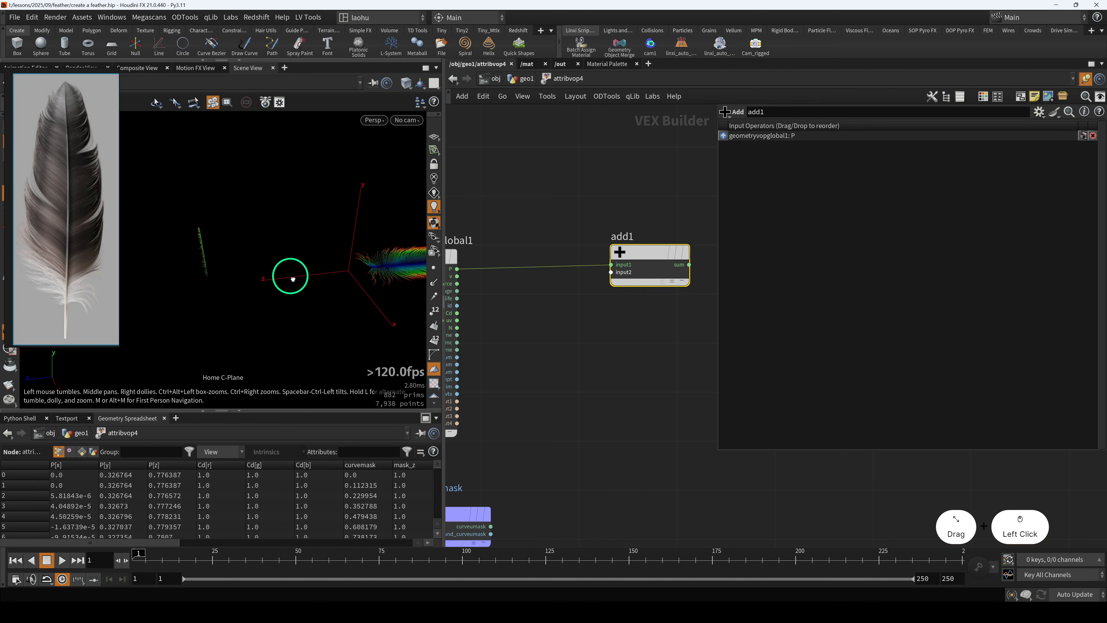
pyautogui.scroll(-2, 501, 267)
pyautogui.click(517, 80)
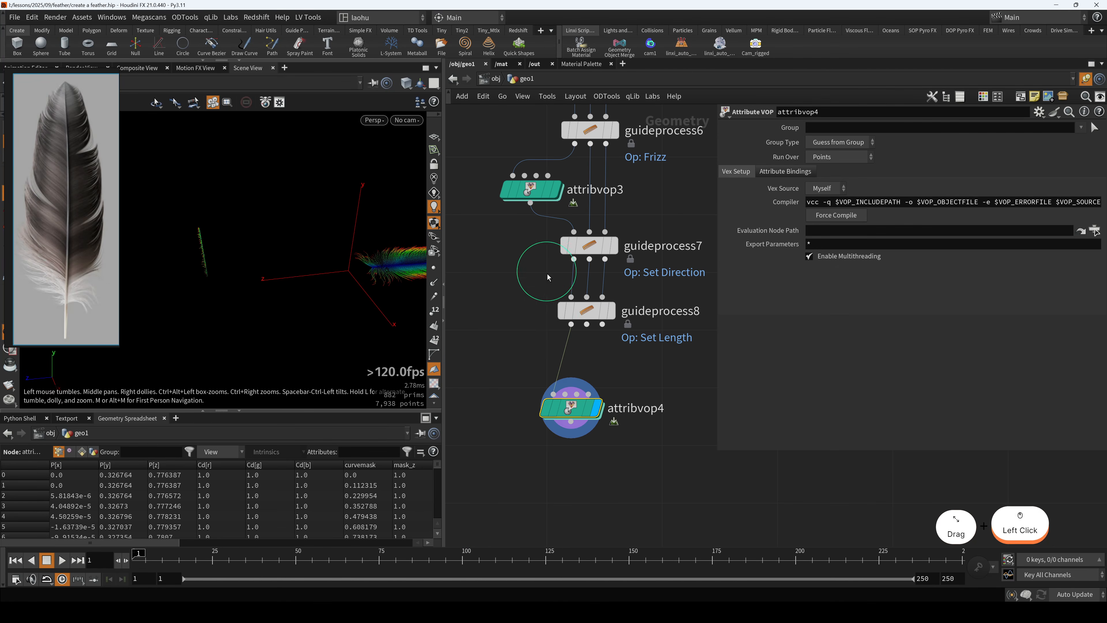
pyautogui.click(599, 323)
pyautogui.press('r')
pyautogui.moveTo(557, 252); pyautogui.dragTo(585, 258)
pyautogui.press('r')
pyautogui.scroll(-3, 567, 262)
pyautogui.moveTo(537, 196); pyautogui.dragTo(548, 324, button='middle')
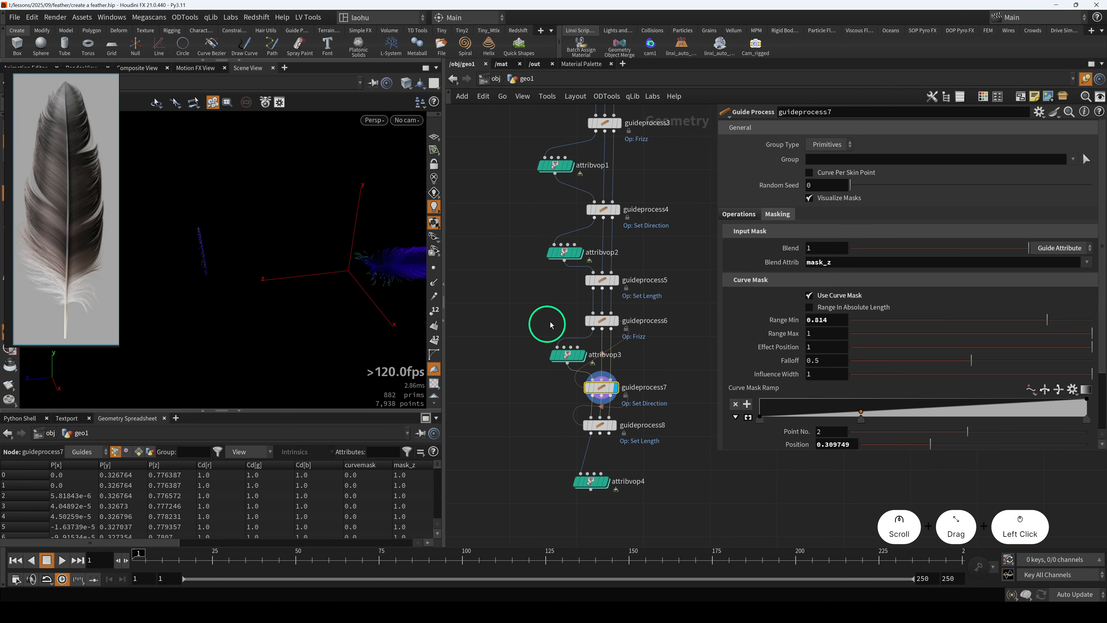
pyautogui.moveTo(556, 196); pyautogui.dragTo(617, 223)
pyautogui.press('r')
pyautogui.moveTo(541, 227); pyautogui.dragTo(552, 360, button='middle')
pyautogui.moveTo(546, 172); pyautogui.dragTo(546, 248, button='middle')
pyautogui.scroll(-3, 542, 319)
pyautogui.moveTo(533, 259); pyautogui.dragTo(559, 273)
pyautogui.press('r')
pyautogui.moveTo(518, 210); pyautogui.dragTo(583, 216)
pyautogui.press('r')
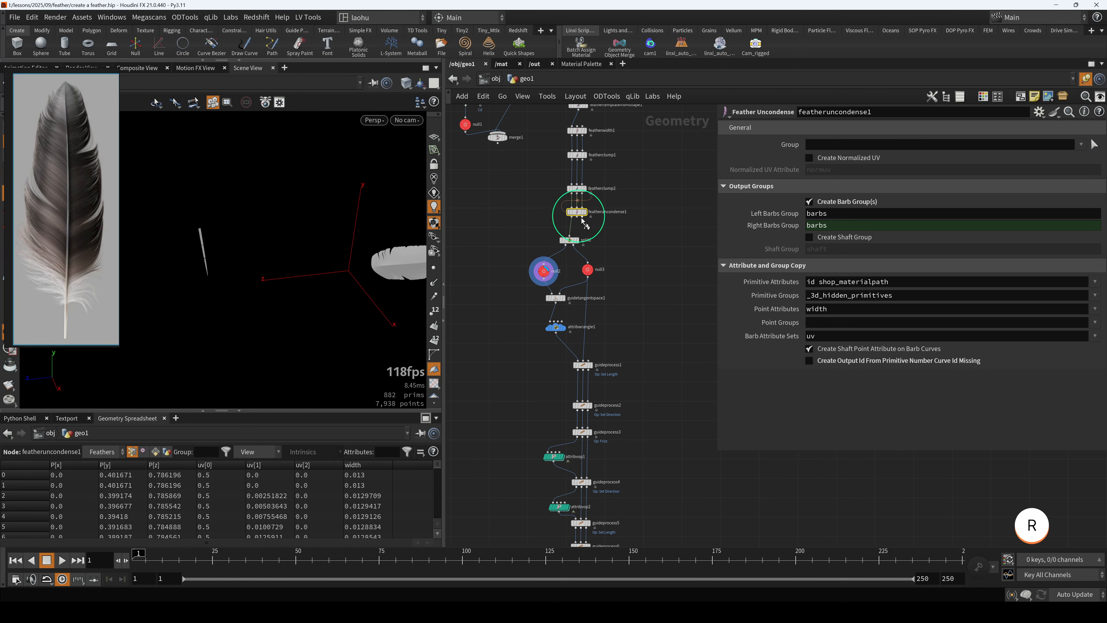
# - Display curve2 and delete the stray curve points that lie away from the feather shape
pyautogui.moveTo(289, 264); pyautogui.dragTo(325, 261)
pyautogui.scroll(-2, 589, 231)
pyautogui.moveTo(615, 191); pyautogui.dragTo(628, 364, button='middle')
pyautogui.scroll(6, 578, 241)
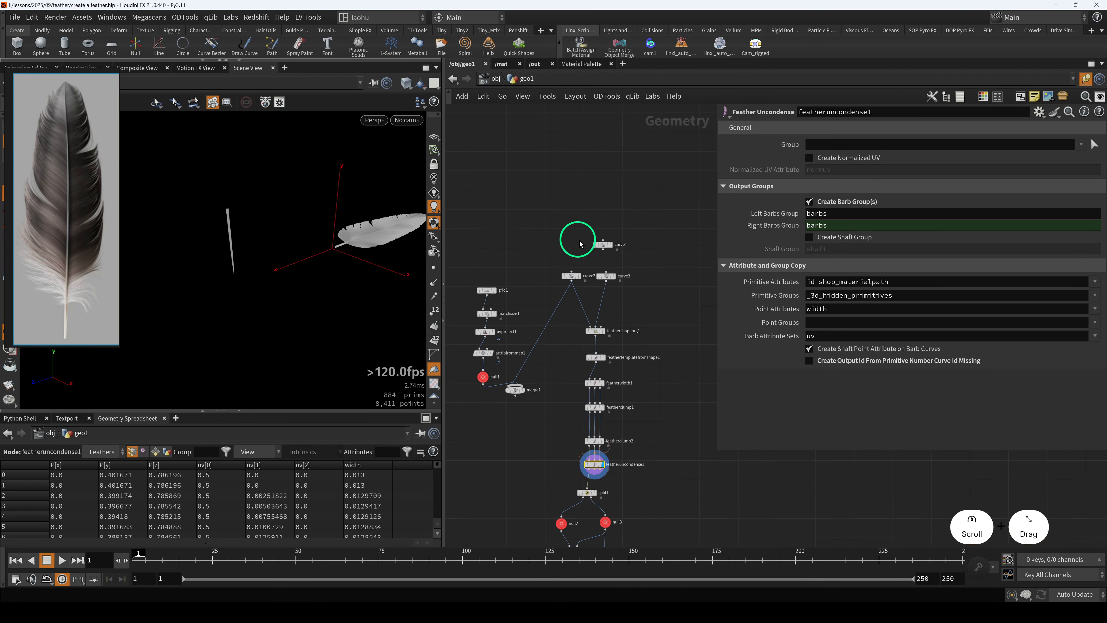
pyautogui.moveTo(586, 278); pyautogui.dragTo(580, 310)
pyautogui.press('r')
pyautogui.moveTo(359, 267); pyautogui.dragTo(240, 260)
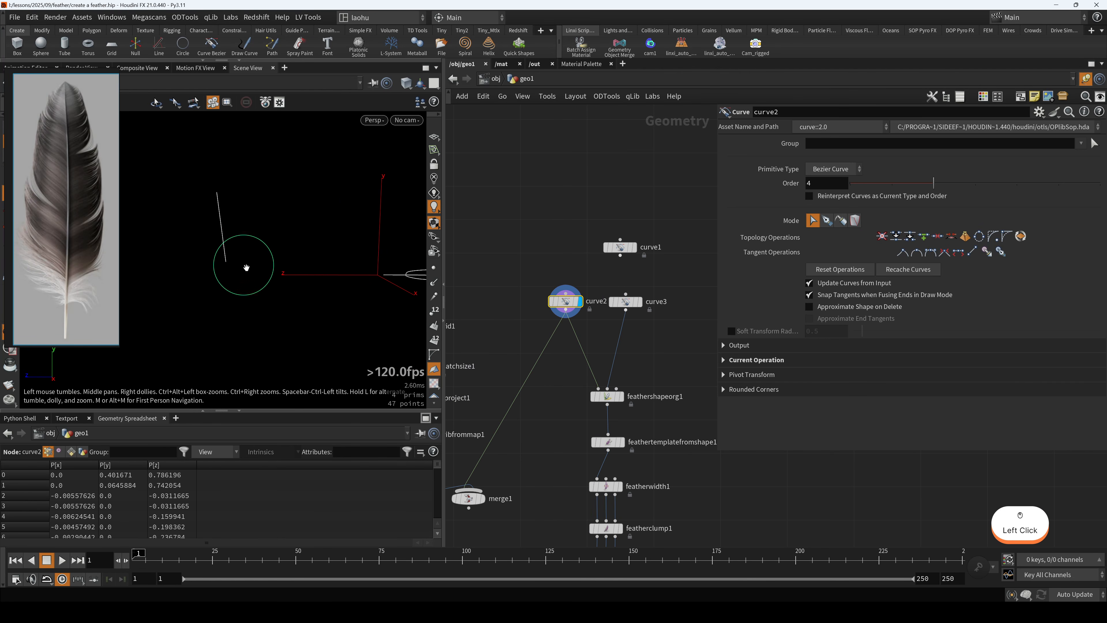
pyautogui.press('Return')
pyautogui.moveTo(190, 178); pyautogui.dragTo(251, 272)
pyautogui.press('Delete')
pyautogui.scroll(-4, 475, 314)
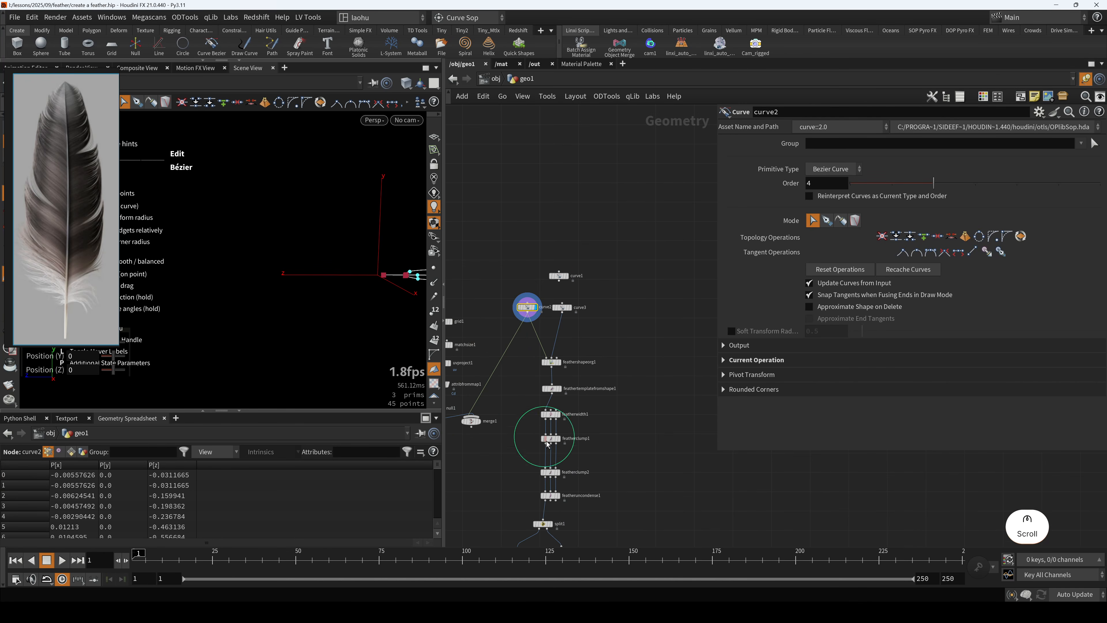
pyautogui.moveTo(577, 305); pyautogui.dragTo(512, 376, button='middle')
pyautogui.press('Escape')
# - Display attribvop4's result and inspect the feather's lower barbs in the top view
pyautogui.moveTo(571, 462); pyautogui.dragTo(598, 290, button='middle')
pyautogui.moveTo(658, 434); pyautogui.dragTo(663, 266, button='middle')
pyautogui.press('r')
pyautogui.click(587, 484)
pyautogui.hotkey('space', '2')
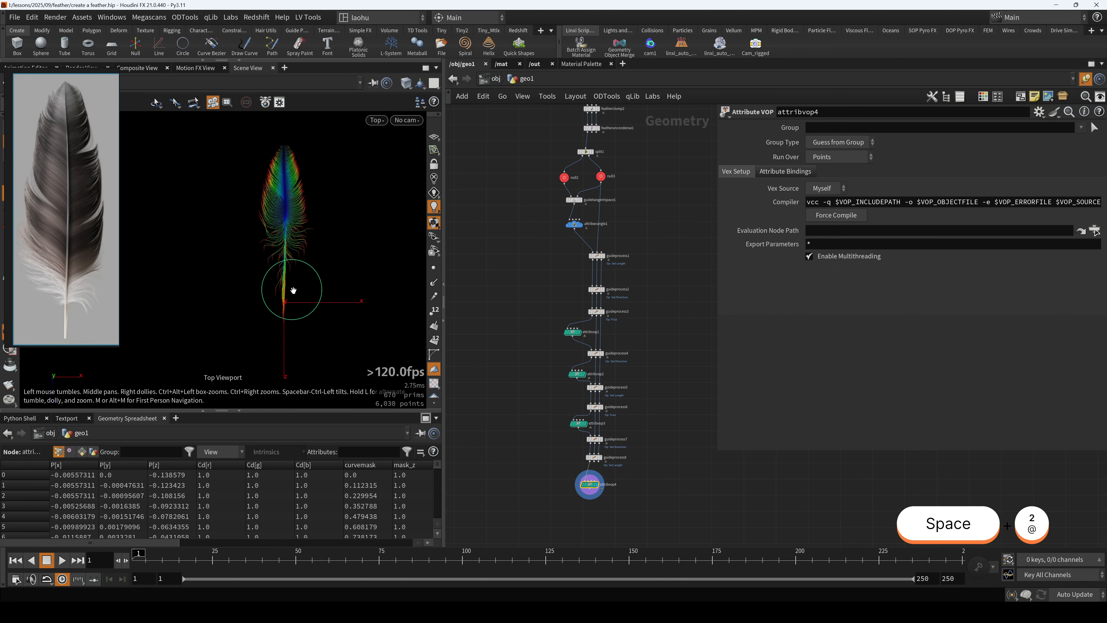
pyautogui.scroll(4, 282, 253)
pyautogui.moveTo(279, 240); pyautogui.dragTo(302, 310, button='middle')
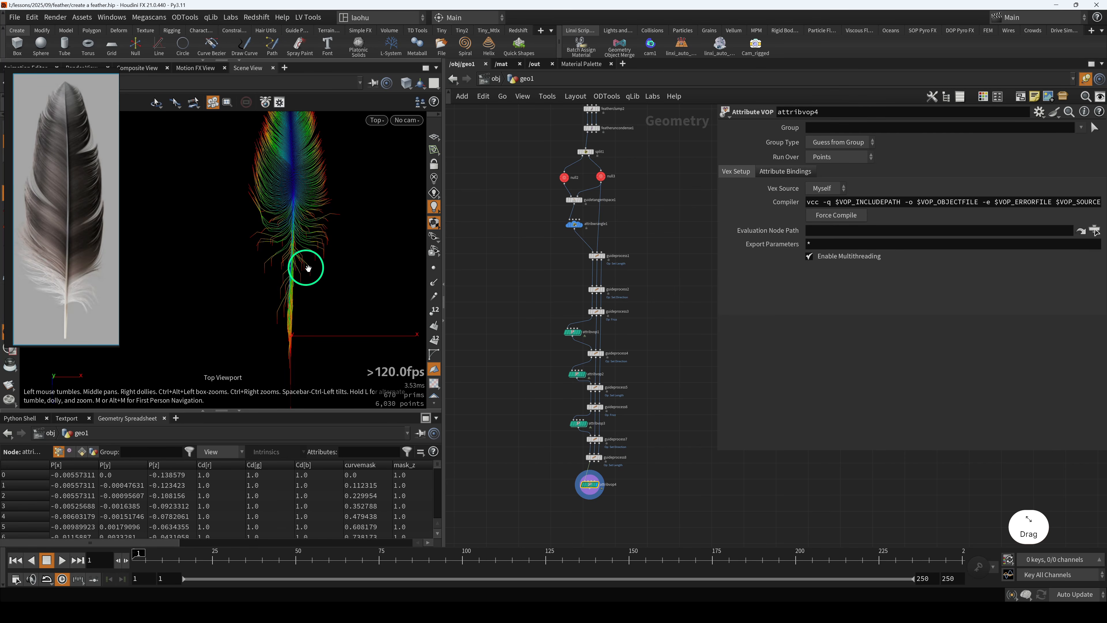
# - Display the upstream geo1 nodes from guideprocess1 down to guideprocess4 and compare the feather's shape at each stage
pyautogui.moveTo(526, 304); pyautogui.dragTo(529, 347, button='middle')
pyautogui.scroll(2, 558, 292)
pyautogui.press('r')
pyautogui.click(586, 256)
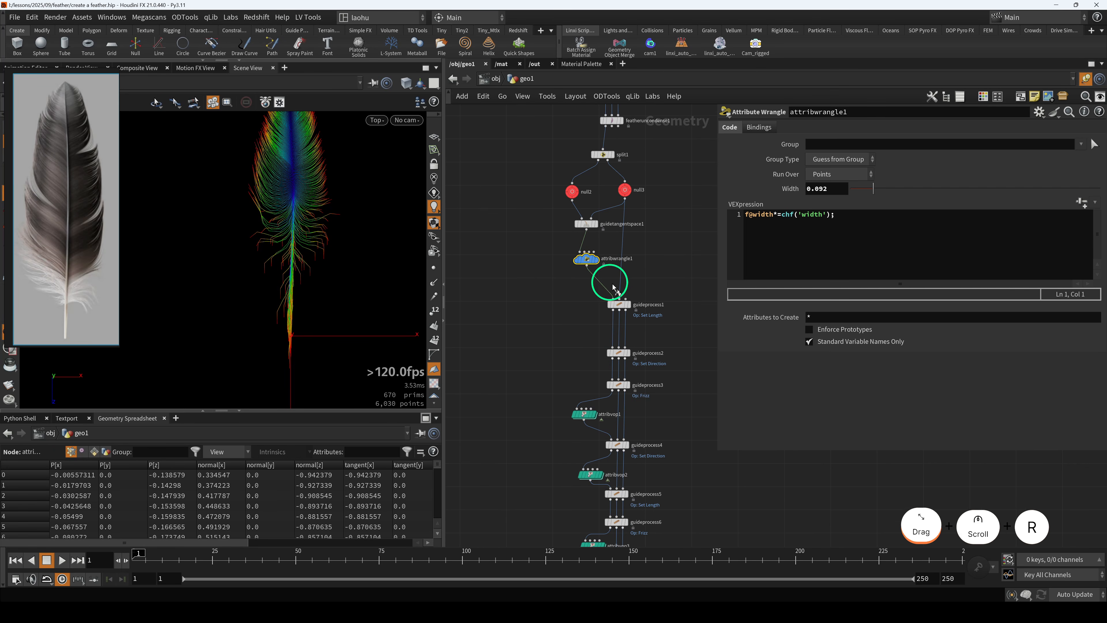
pyautogui.moveTo(584, 316); pyautogui.dragTo(531, 284, button='middle')
pyautogui.press('r')
pyautogui.click(609, 280)
pyautogui.click(585, 314)
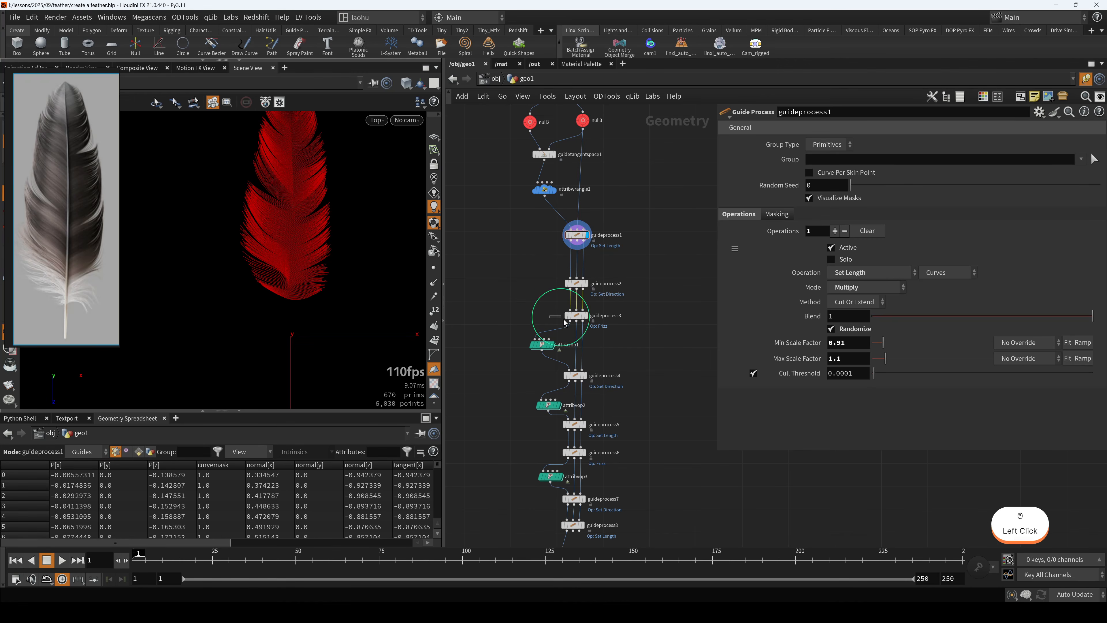
pyautogui.moveTo(509, 334); pyautogui.dragTo(549, 360)
pyautogui.press('r')
pyautogui.click(575, 376)
pyautogui.press('r')
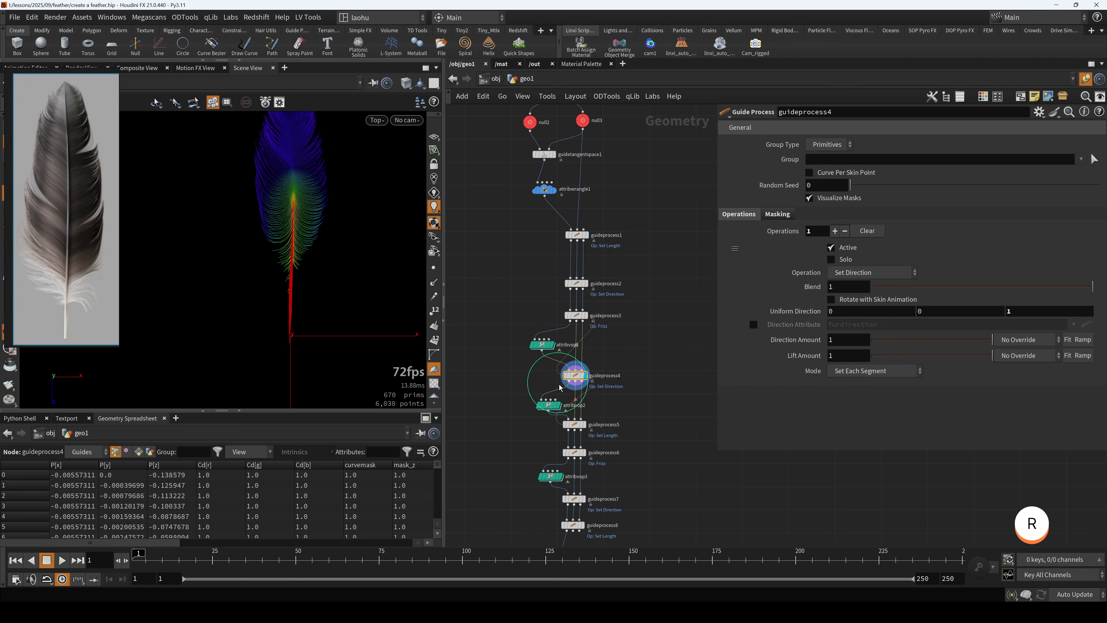
# - Replace attribvop2 with attribvop5 between guideprocess4 and guideprocess5, and reshape its ramp to mask the lower barbs
pyautogui.click(576, 376)
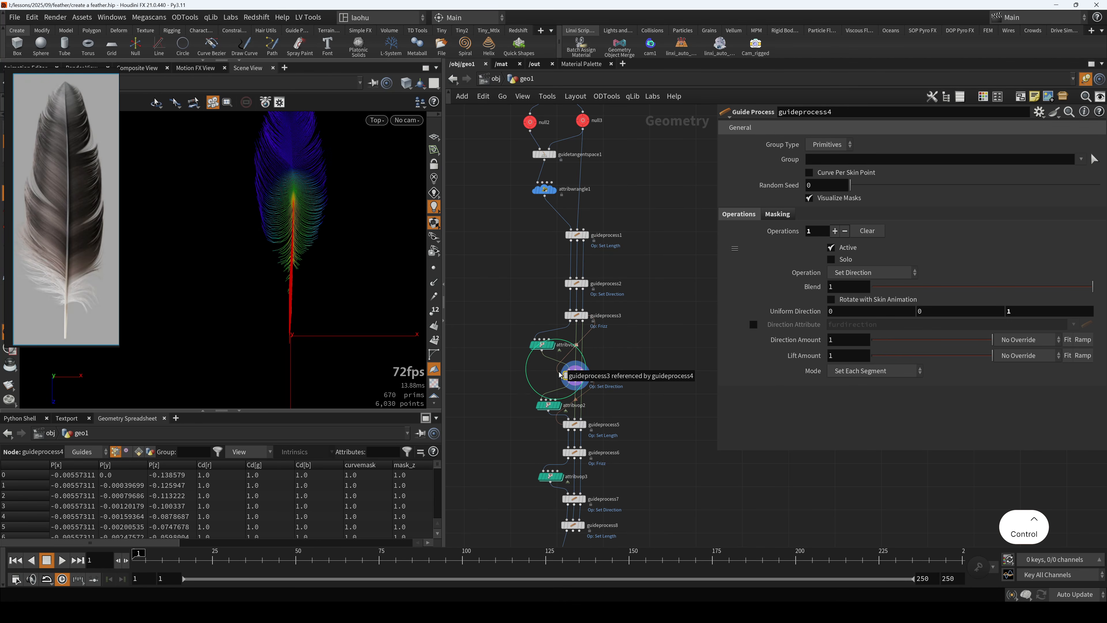
pyautogui.click(555, 354)
pyautogui.click(576, 415)
pyautogui.click(551, 390)
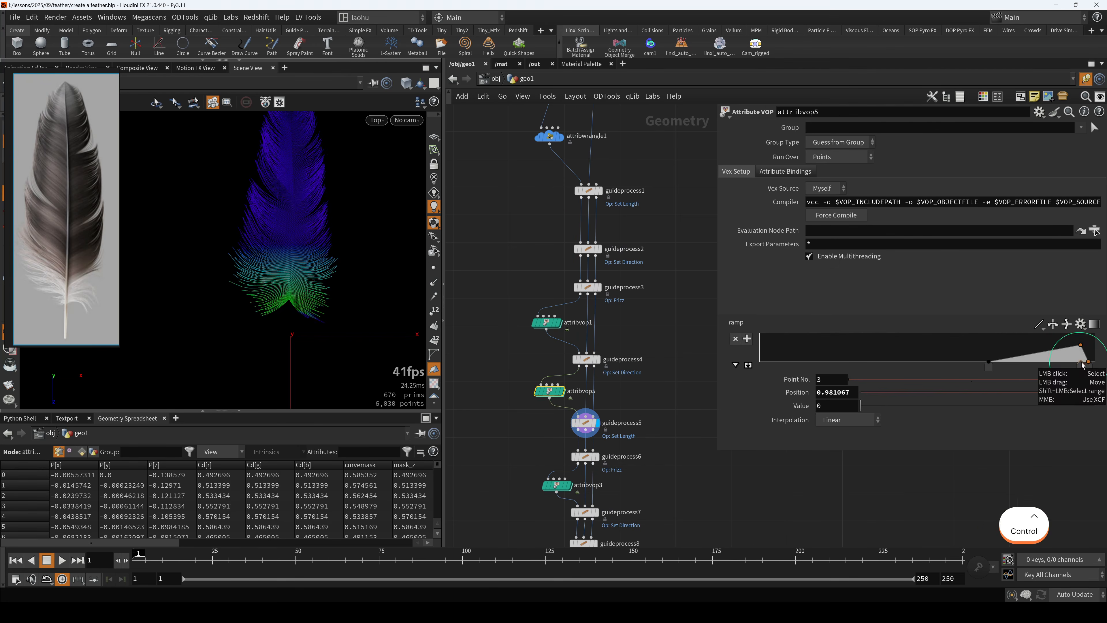
pyautogui.click(588, 358)
pyautogui.click(555, 384)
pyautogui.press('Delete')
# - Display guideprocess8's result and tune the guide processes for the lower barbs, setting guideprocess6's Frizz frequency to 20.3
pyautogui.click(586, 445)
pyautogui.click(777, 214)
pyautogui.moveTo(499, 279); pyautogui.dragTo(558, 304)
pyautogui.click(586, 445)
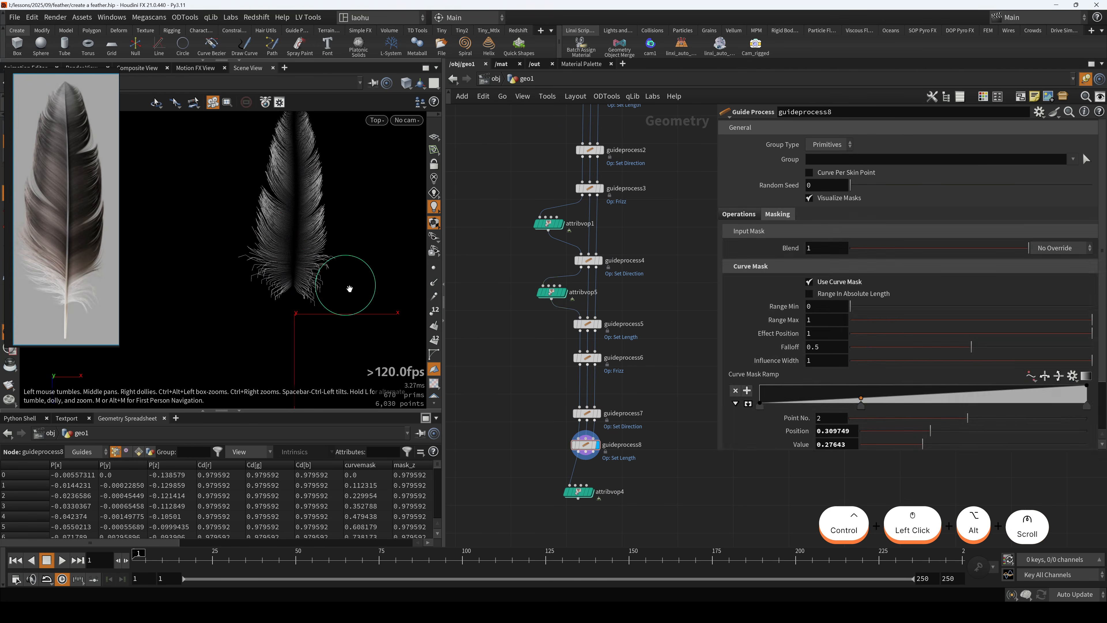
pyautogui.scroll(2, 585, 375)
pyautogui.click(581, 238)
pyautogui.moveTo(882, 349); pyautogui.dragTo(885, 351)
pyautogui.click(581, 230)
pyautogui.moveTo(955, 248); pyautogui.dragTo(944, 248)
pyautogui.click(583, 433)
pyautogui.click(848, 247)
pyautogui.click(563, 310)
pyautogui.moveTo(889, 292); pyautogui.dragTo(895, 292)
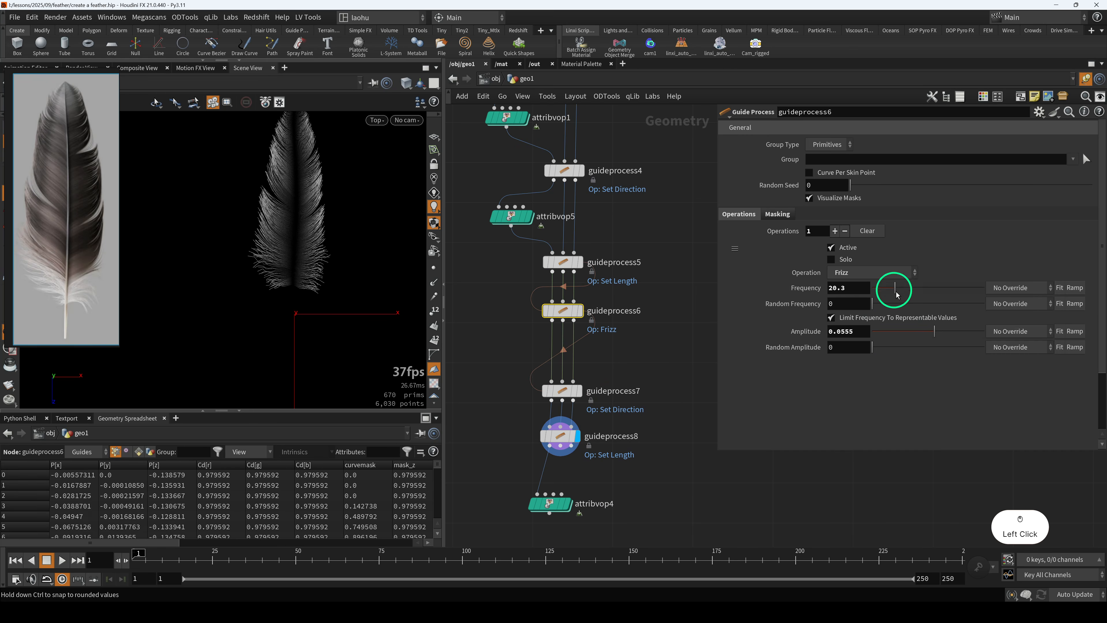
# - Shift attribvop5's ramp points toward the end of the ramp to narrow the lower-barb mask, and display attribvop4
pyautogui.click(511, 216)
pyautogui.keyDown('shift'); pyautogui.moveTo(1021, 369); pyautogui.dragTo(1095, 369); pyautogui.keyUp('shift')
pyautogui.keyDown('shift'); pyautogui.moveTo(997, 367); pyautogui.dragTo(1030, 369); pyautogui.keyUp('shift')
pyautogui.moveTo(507, 429); pyautogui.dragTo(514, 339, button='middle')
pyautogui.click(576, 413)
pyautogui.moveTo(544, 416); pyautogui.dragTo(552, 404)
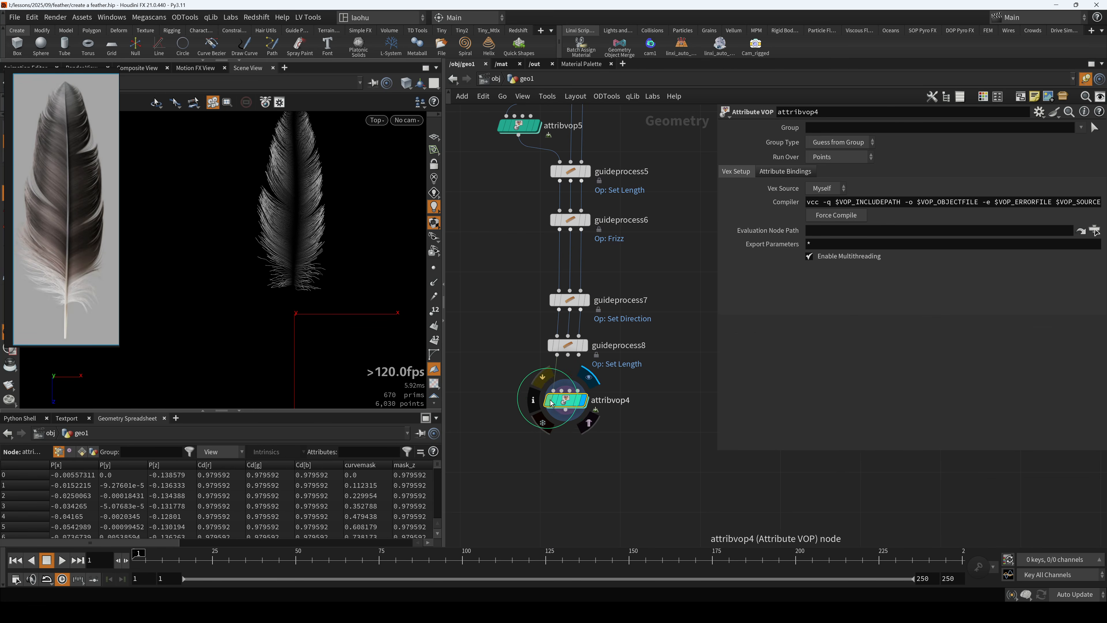
# - Open attribvop4's network and widen the network editor to make room for the Add and geometry output nodes
pyautogui.doubleClick(567, 405)
pyautogui.scroll(-2, 578, 400)
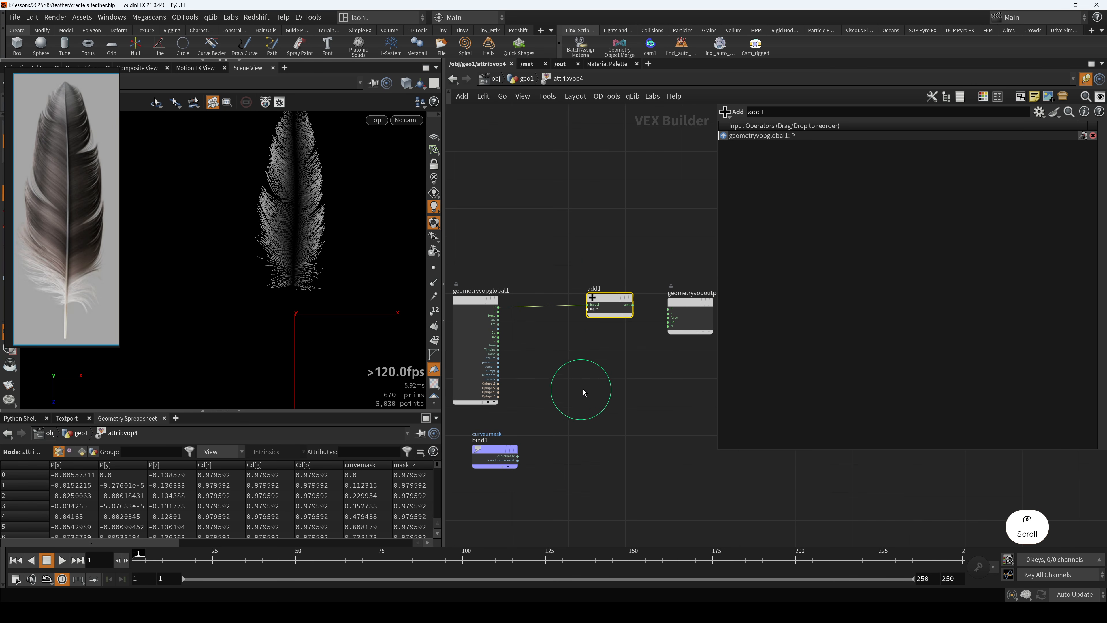
pyautogui.click(685, 305)
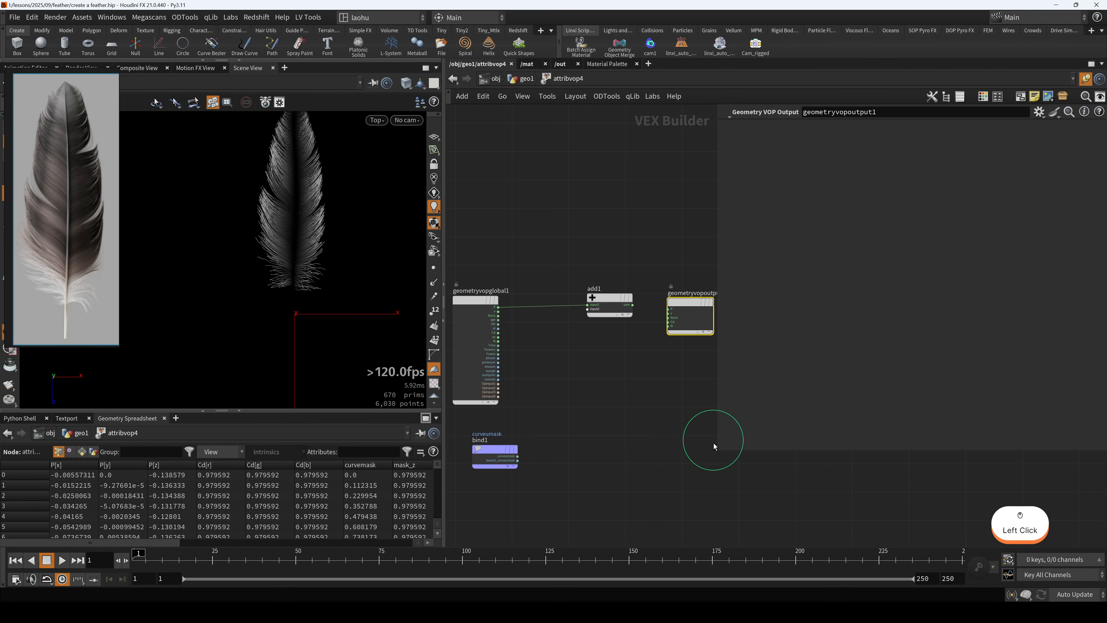
pyautogui.moveTo(718, 452); pyautogui.dragTo(781, 427)
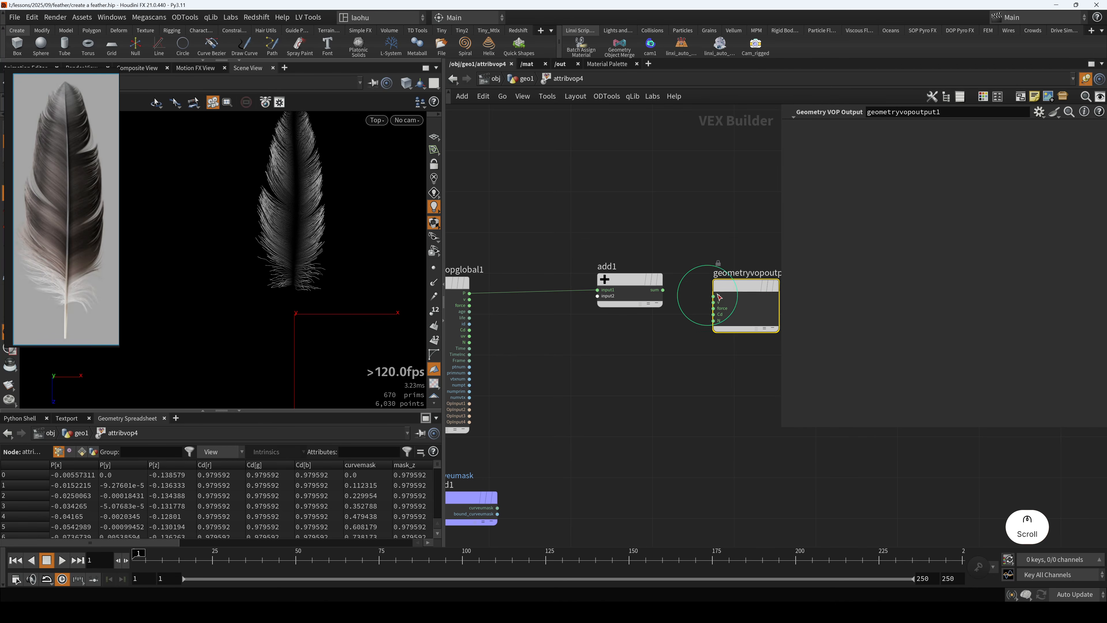
pyautogui.moveTo(750, 293); pyautogui.dragTo(666, 360)
pyautogui.click(679, 256)
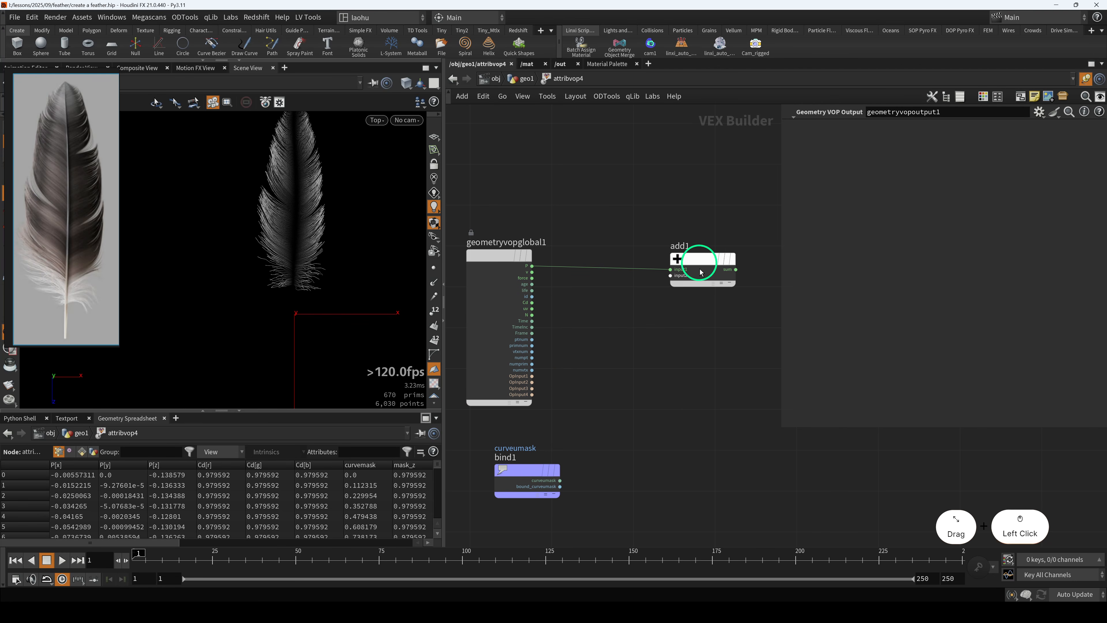
# - Place a Constant node below the Add node and show the whole feather in the perspective view
pyautogui.press('Tab')
pyautogui.write('cons')
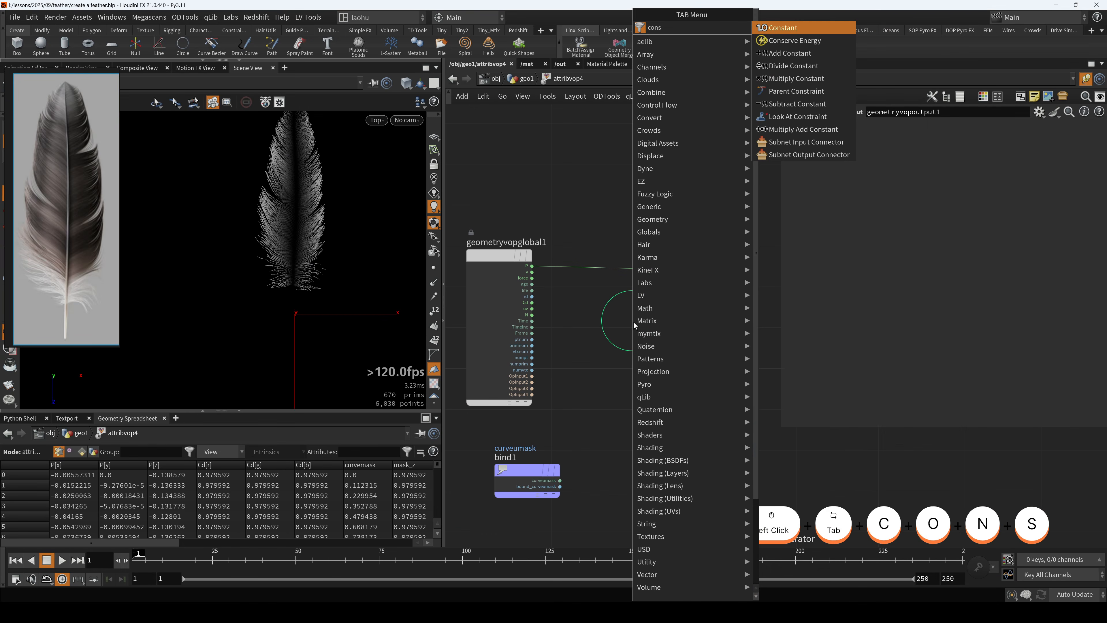
pyautogui.press('Return')
pyautogui.hotkey('space', '2')
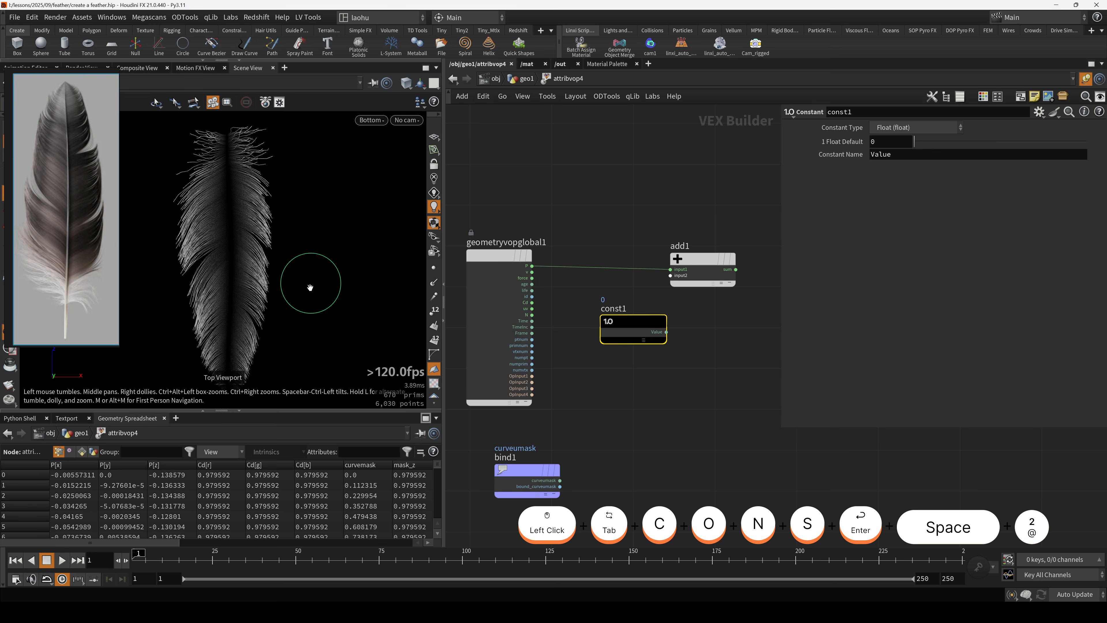
pyautogui.hotkey('space', '3')
pyautogui.click(285, 317)
pyautogui.hotkey('space', '1')
pyautogui.hotkey('space', 'h')
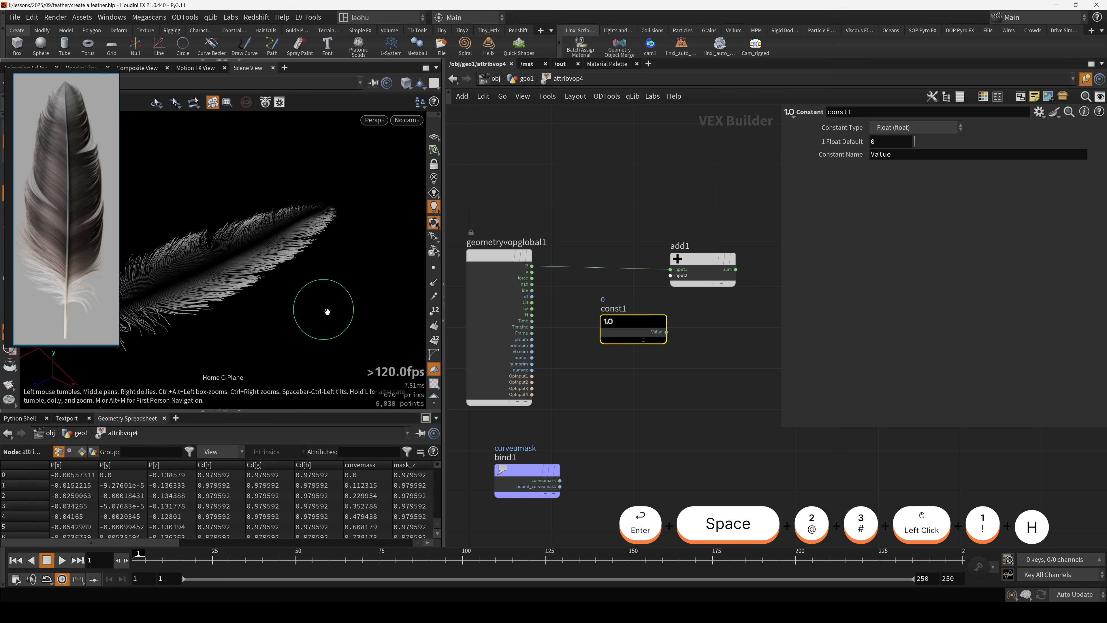
pyautogui.scroll(2, 576, 332)
# - Make the constant a 3 Floats (vector) of 0, 1, 0 and wire it into the Add node's second input
pyautogui.click(912, 128)
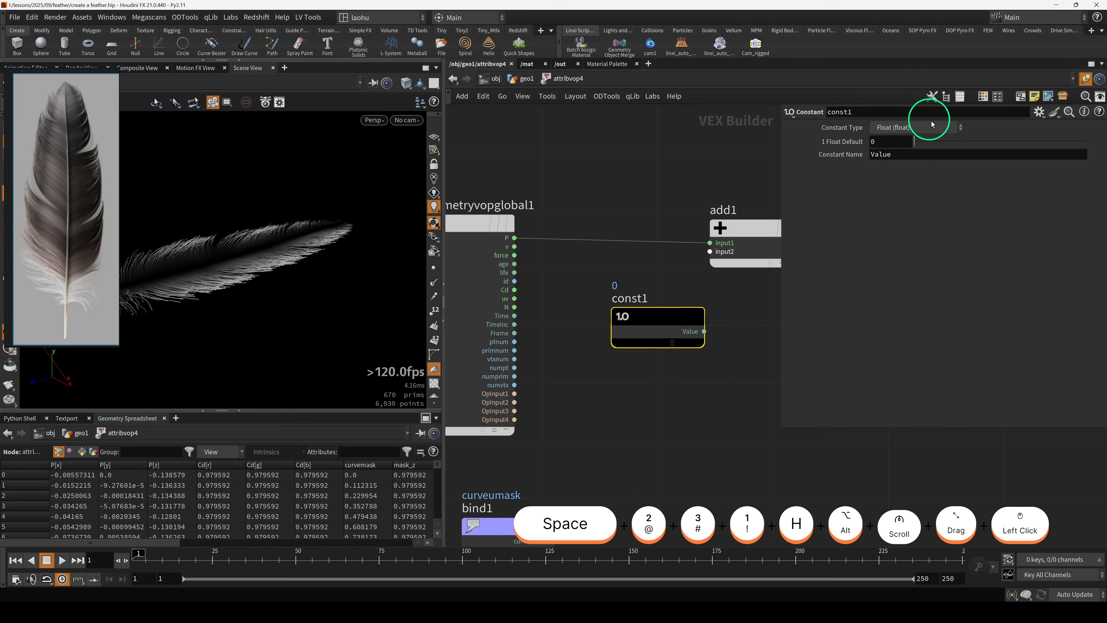
pyautogui.click(911, 200)
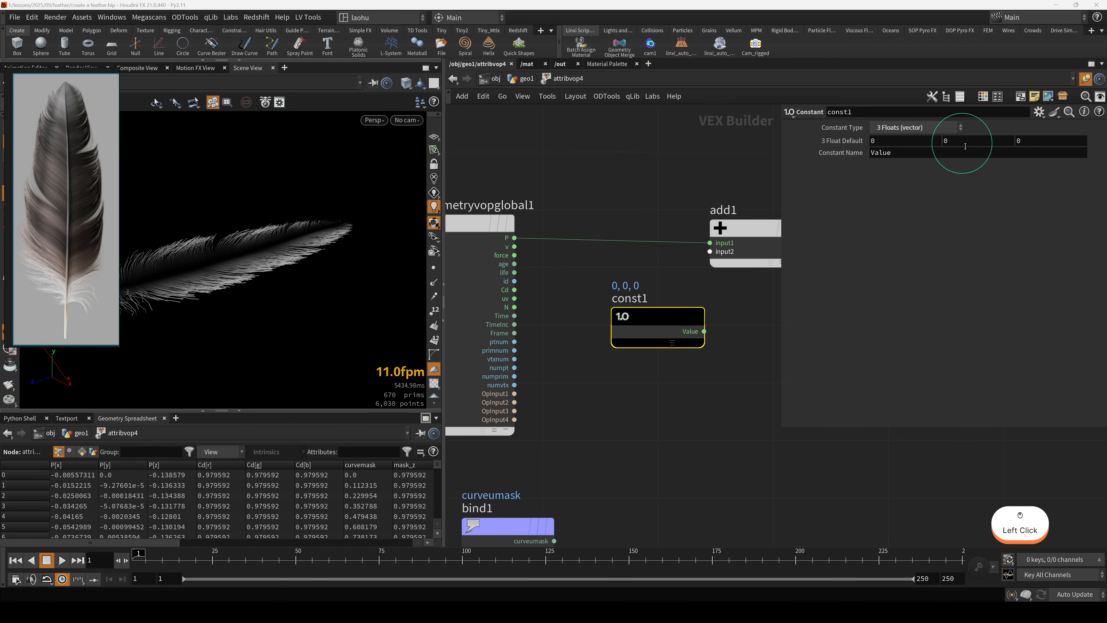
pyautogui.write('1')
pyautogui.click(938, 258)
pyautogui.moveTo(642, 335); pyautogui.dragTo(591, 343)
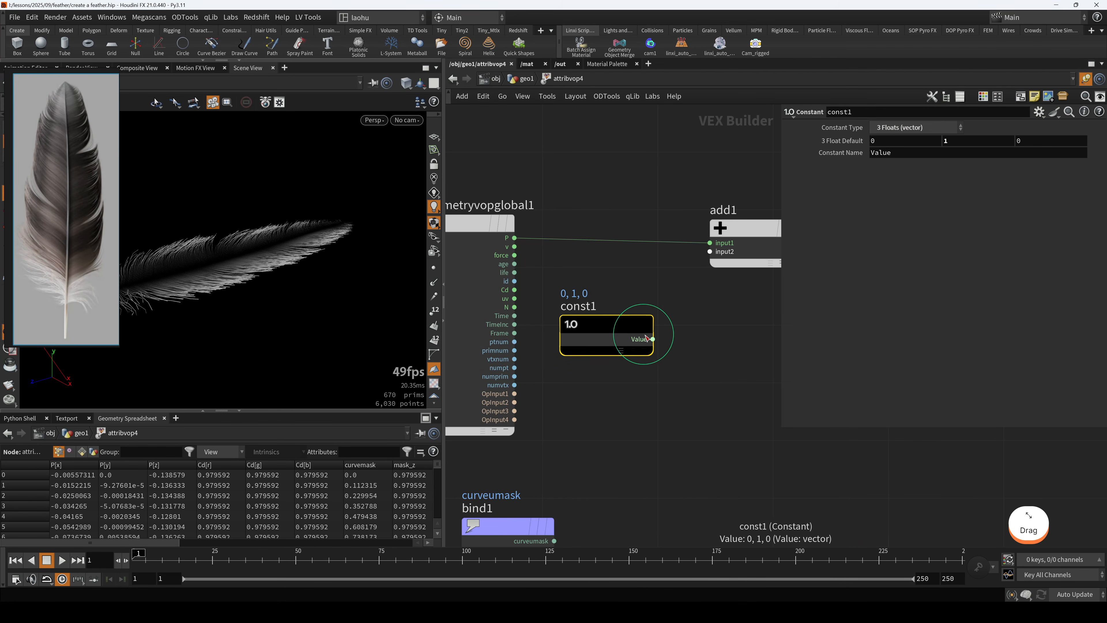
pyautogui.click(710, 251)
pyautogui.scroll(-3, 638, 332)
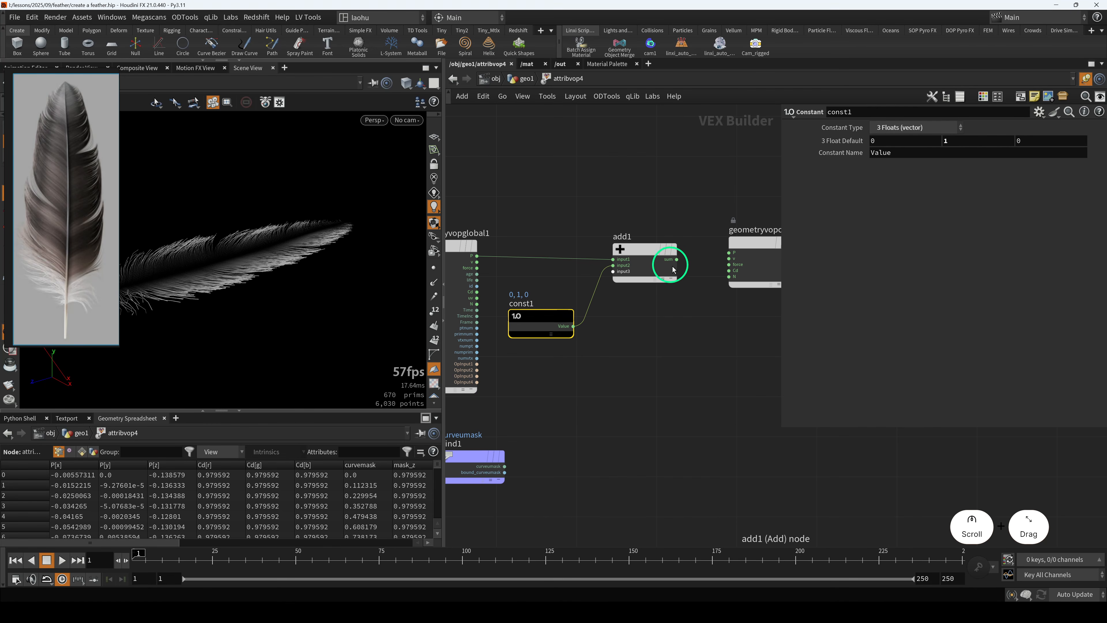
# - Insert a Multiply node between the constant and the Add node, and wire the curveumask Bind into its second input
pyautogui.moveTo(597, 348); pyautogui.dragTo(692, 324, button='middle')
pyautogui.moveTo(647, 297); pyautogui.dragTo(630, 294)
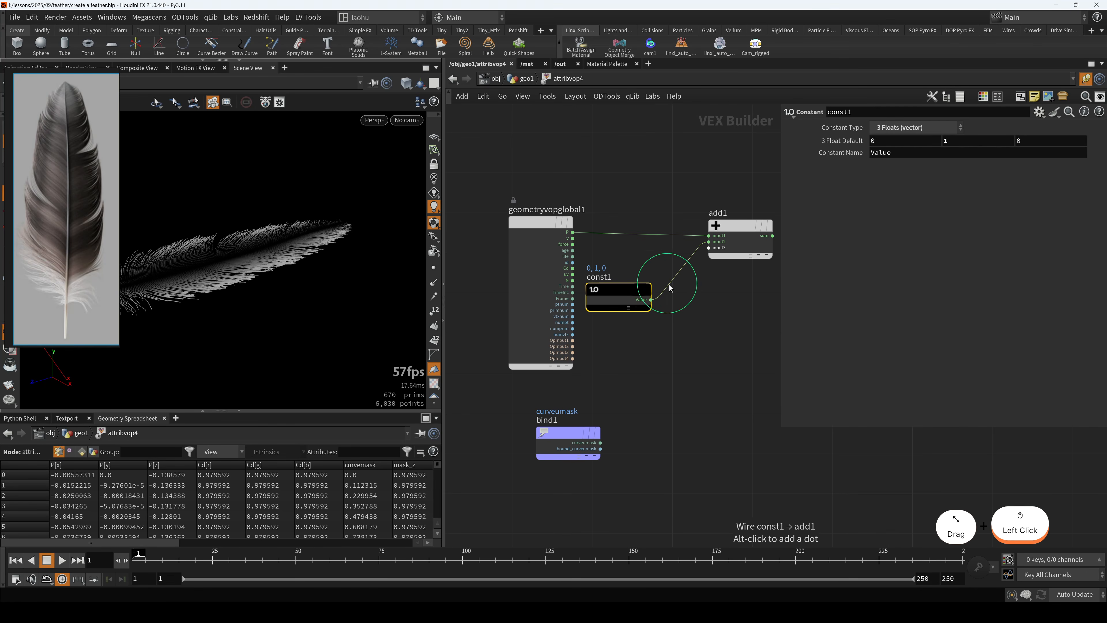
pyautogui.press('Tab')
pyautogui.write('mul')
pyautogui.press('Return')
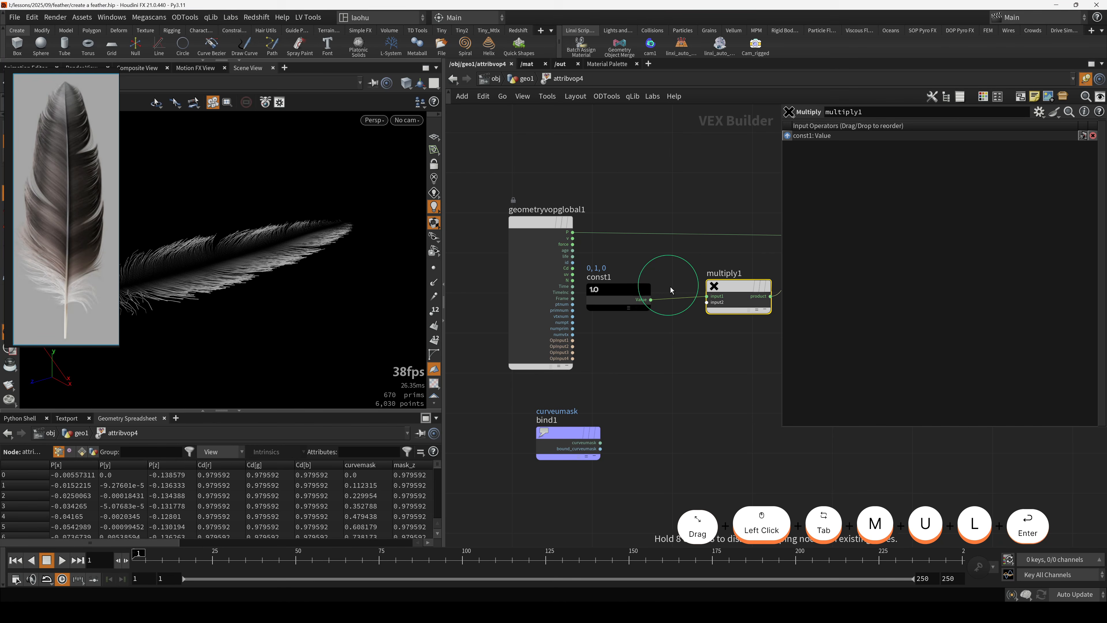
pyautogui.moveTo(601, 443); pyautogui.dragTo(697, 315)
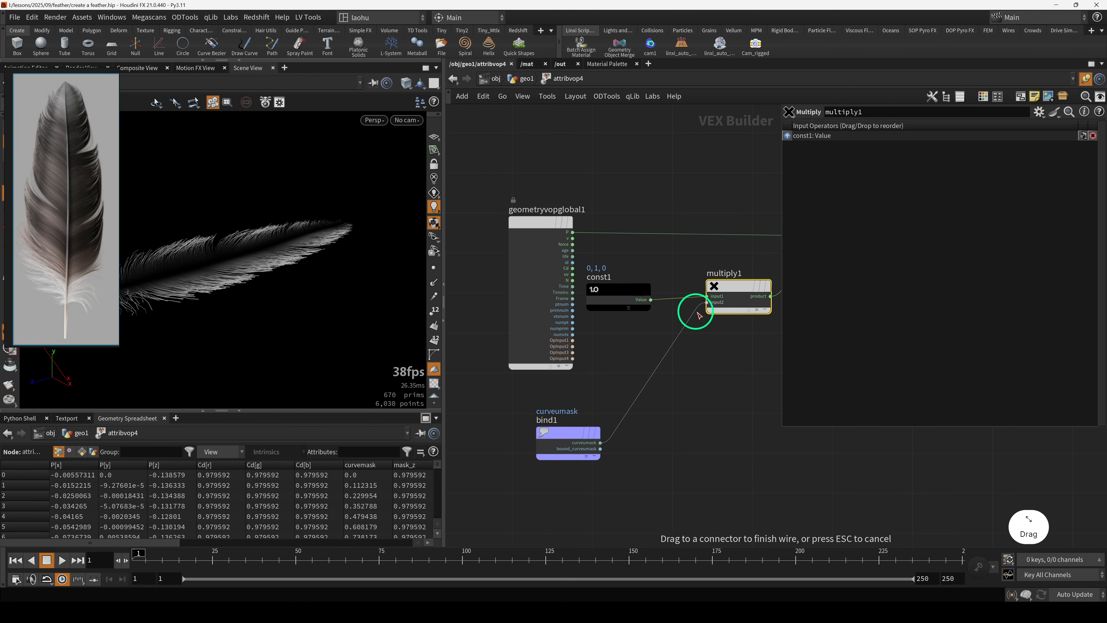
pyautogui.click(707, 302)
# - Insert a Ramp Parameter between the curveumask Bind and the Multiply node, named ramp_Y and set to Spline Ramp (float)
pyautogui.press('Tab')
pyautogui.write('ramp')
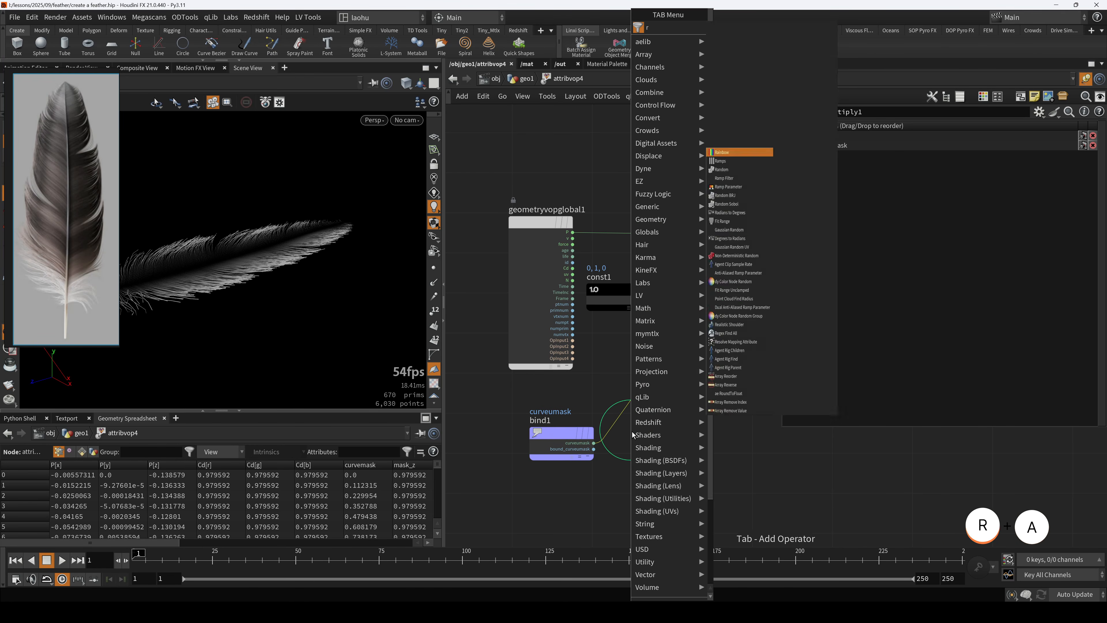
pyautogui.press('Down')
pyautogui.press('Up')
pyautogui.press('Return')
pyautogui.click(632, 431)
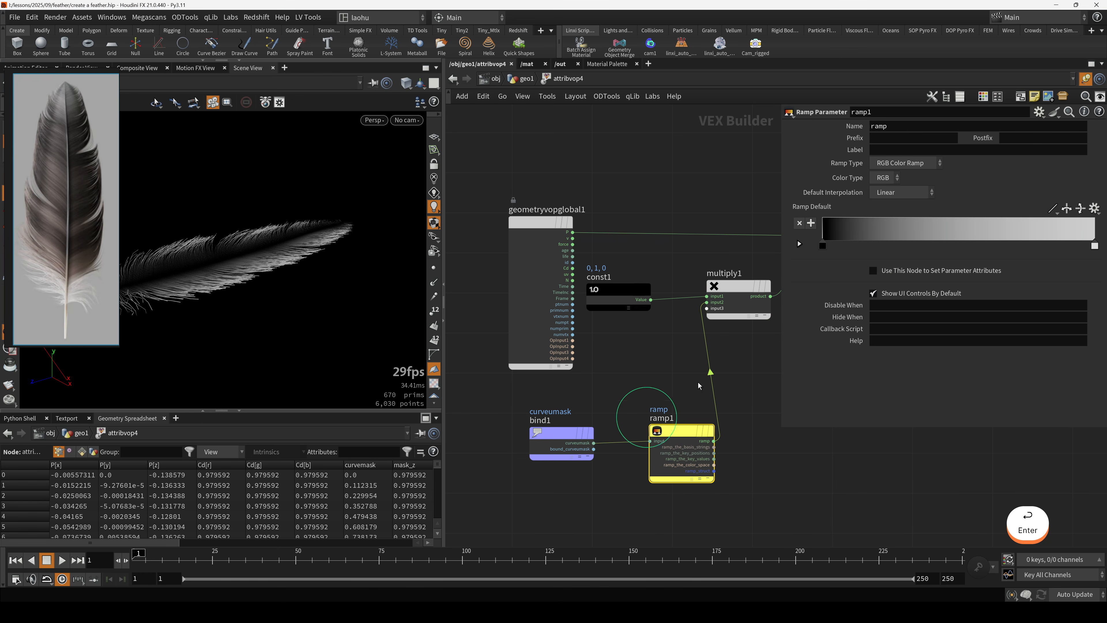
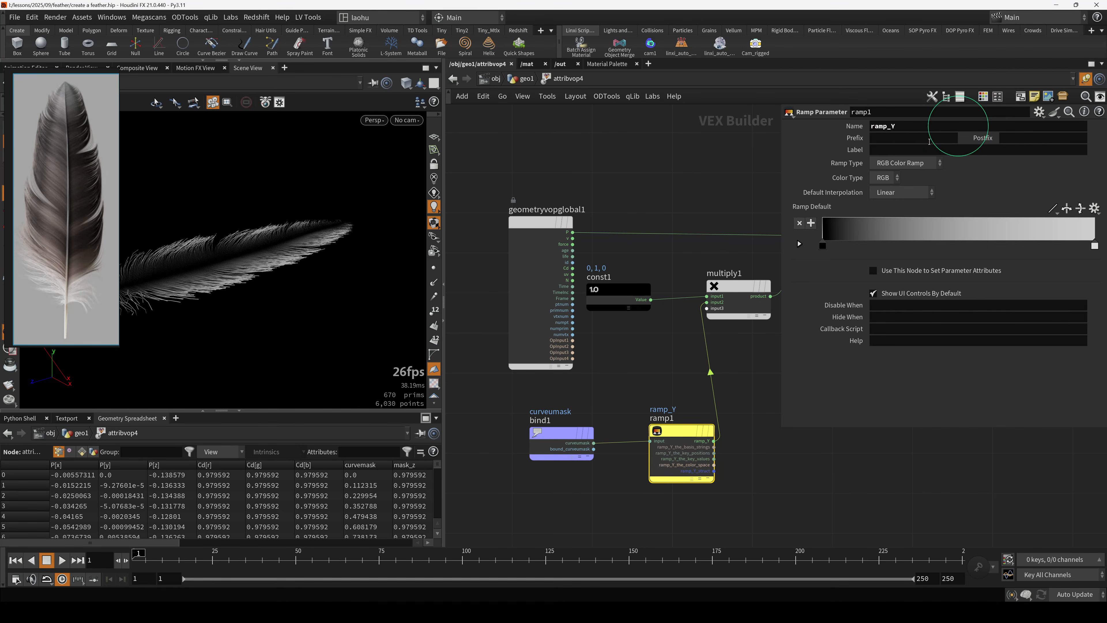
pyautogui.click(897, 167)
pyautogui.click(899, 188)
pyautogui.moveTo(705, 345); pyautogui.dragTo(665, 328, button='middle')
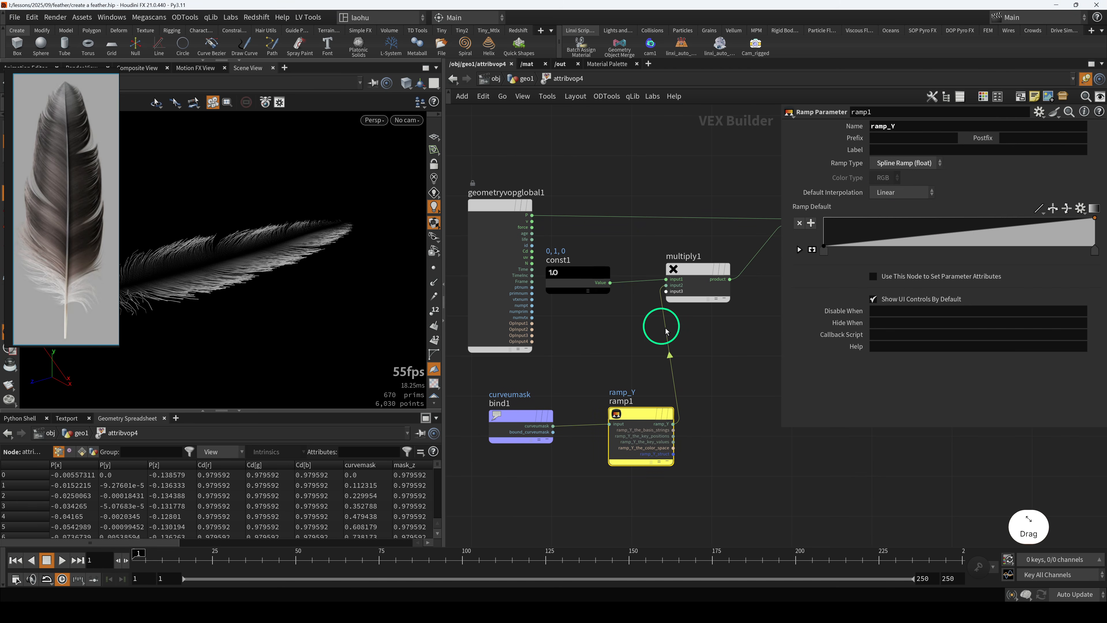
# - Promote the Multiply node's third input as a parameter and wire the Add node's sum into the geometry output's P
pyautogui.moveTo(692, 272); pyautogui.dragTo(726, 269)
pyautogui.middleClick(707, 290)
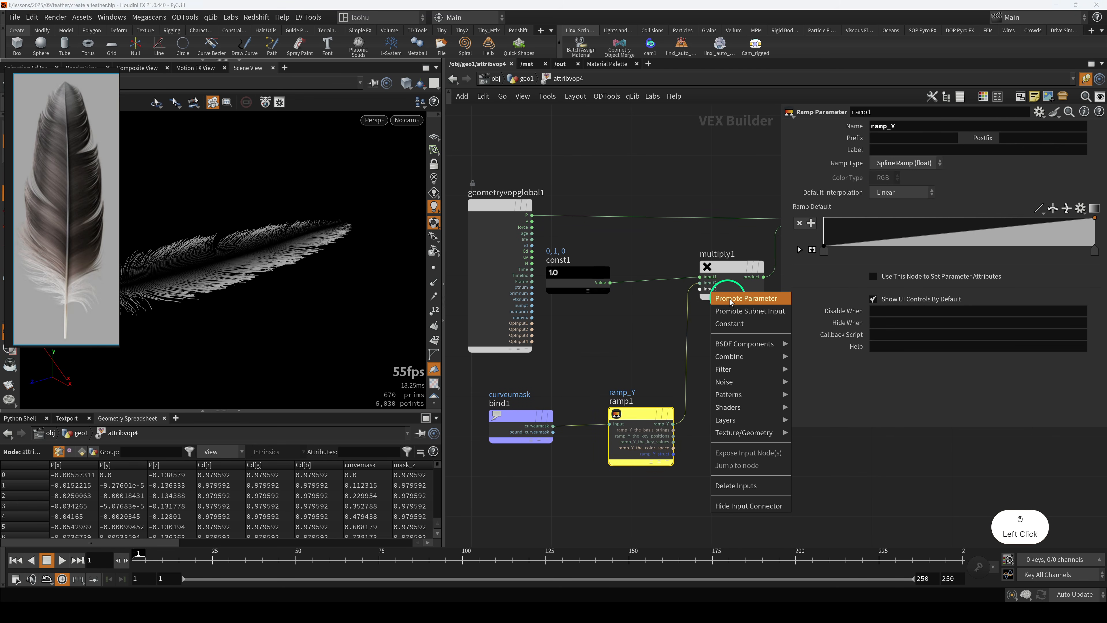
pyautogui.click(727, 298)
pyautogui.click(698, 289)
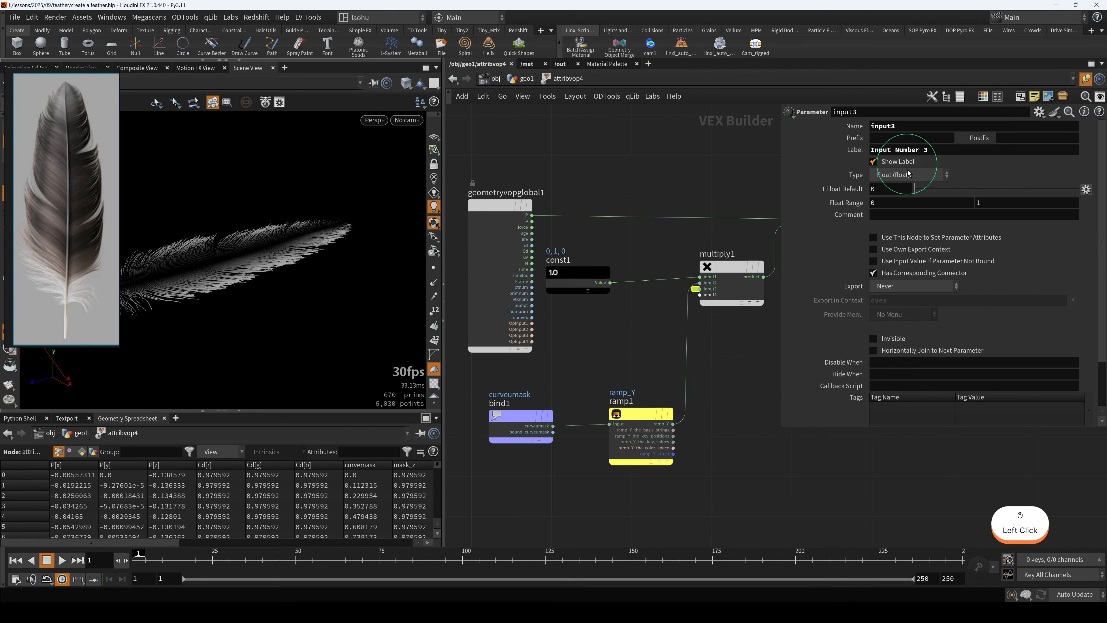
pyautogui.moveTo(750, 163); pyautogui.dragTo(579, 166, button='middle')
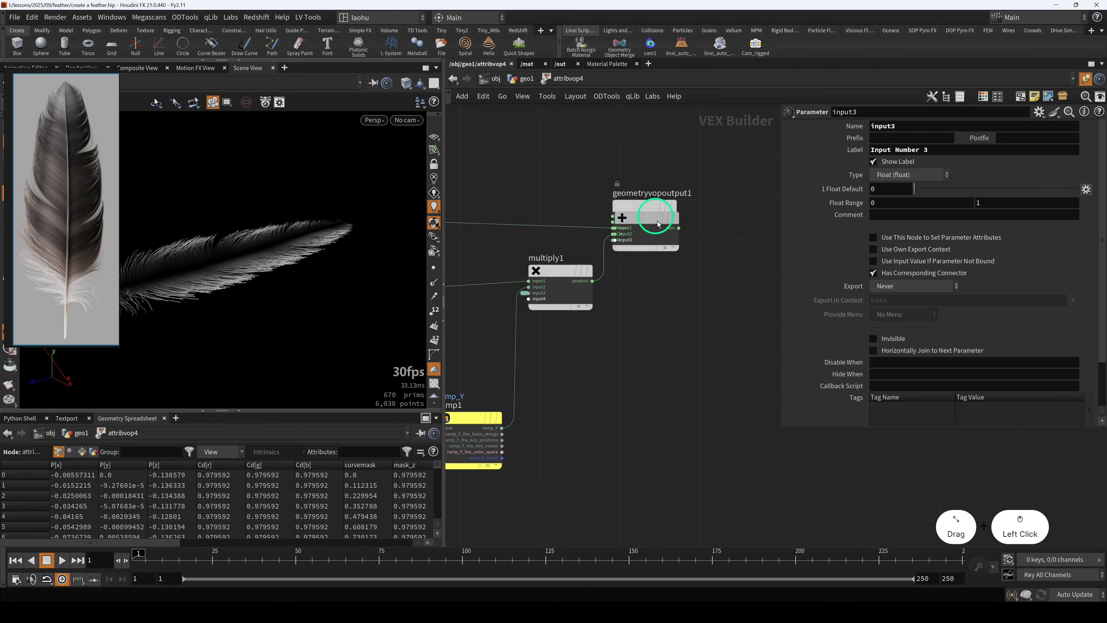
pyautogui.moveTo(657, 218); pyautogui.dragTo(711, 263)
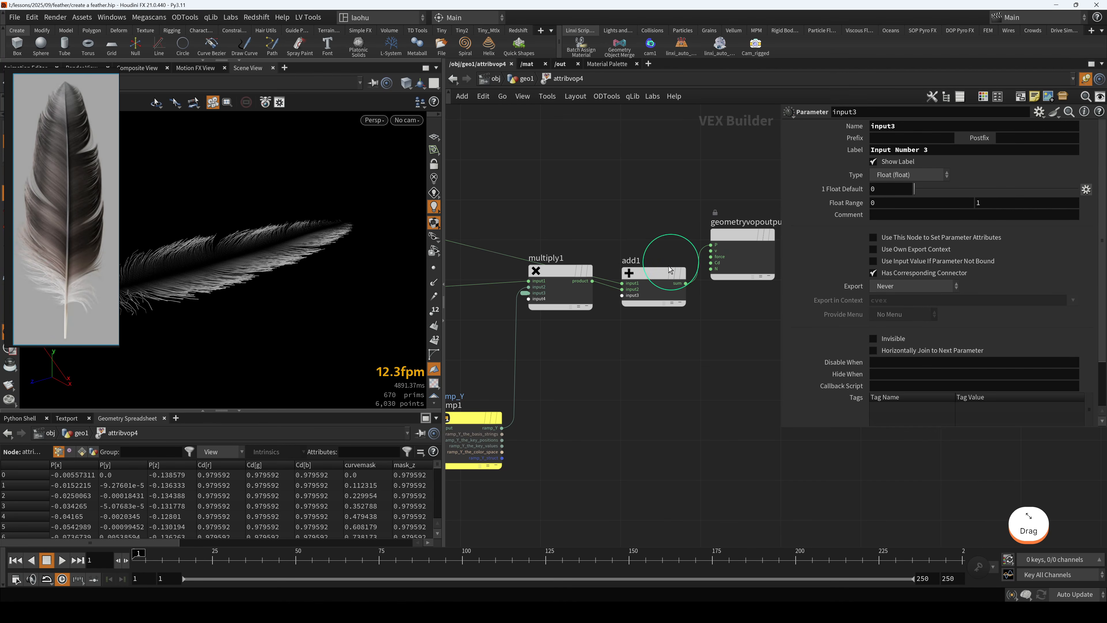
# - Return to geo1, reset attribvop4's ramp_Y to its default rising slope and set Input Number 3 to about 0.118
pyautogui.click(524, 78)
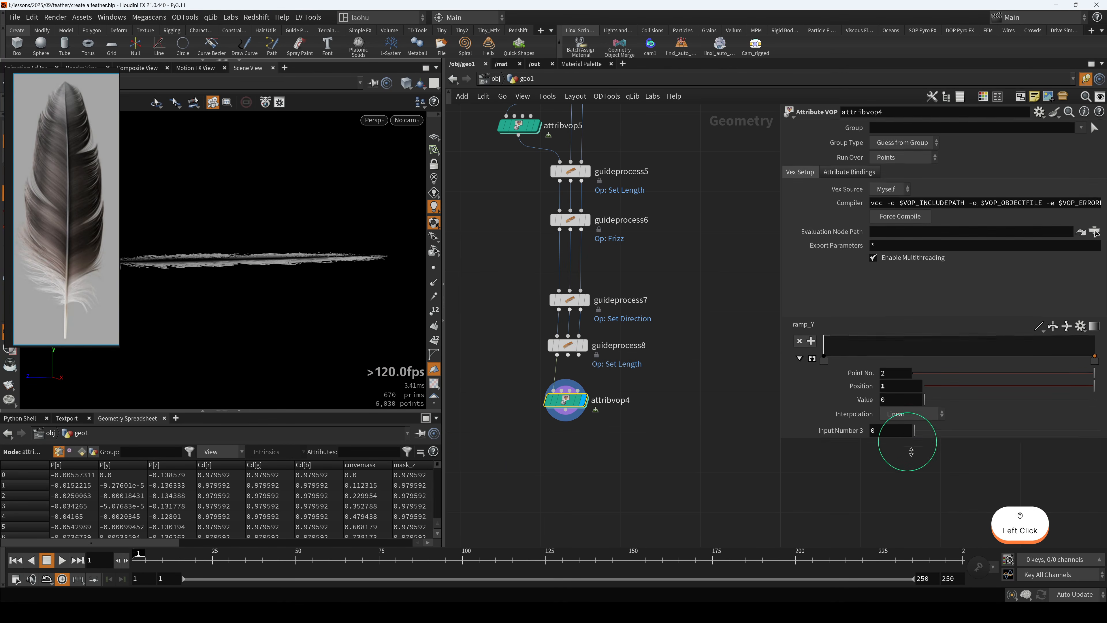
pyautogui.keyDown('ctrl'); pyautogui.click(804, 322); pyautogui.keyUp('ctrl')
pyautogui.keyDown('alt'); pyautogui.moveTo(250, 294); pyautogui.dragTo(259, 304); pyautogui.keyUp('alt')
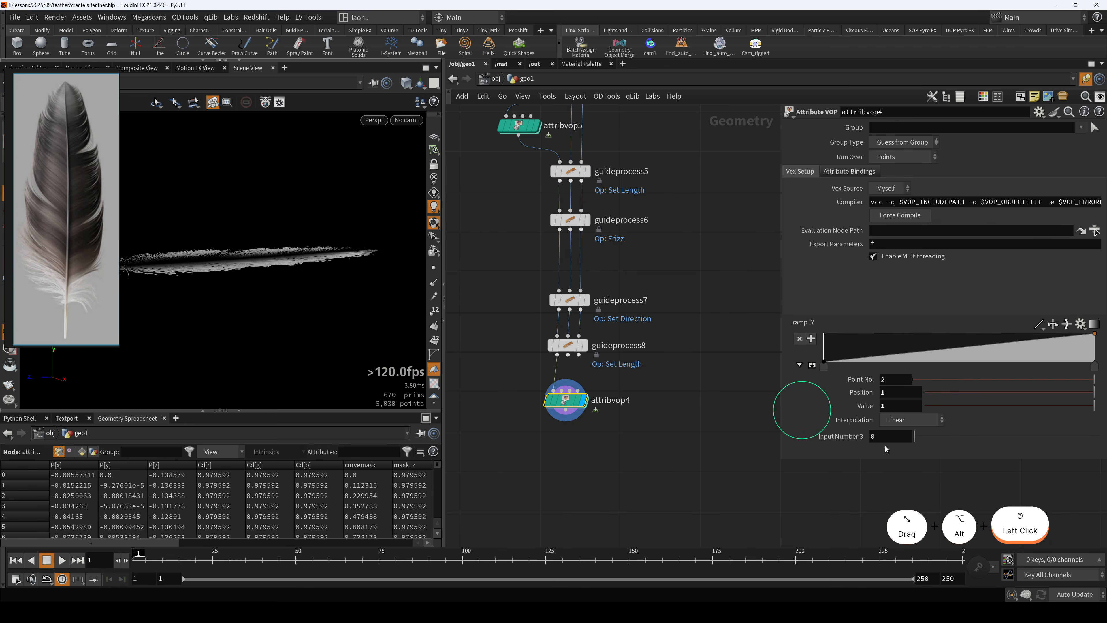
pyautogui.moveTo(922, 437); pyautogui.dragTo(925, 440)
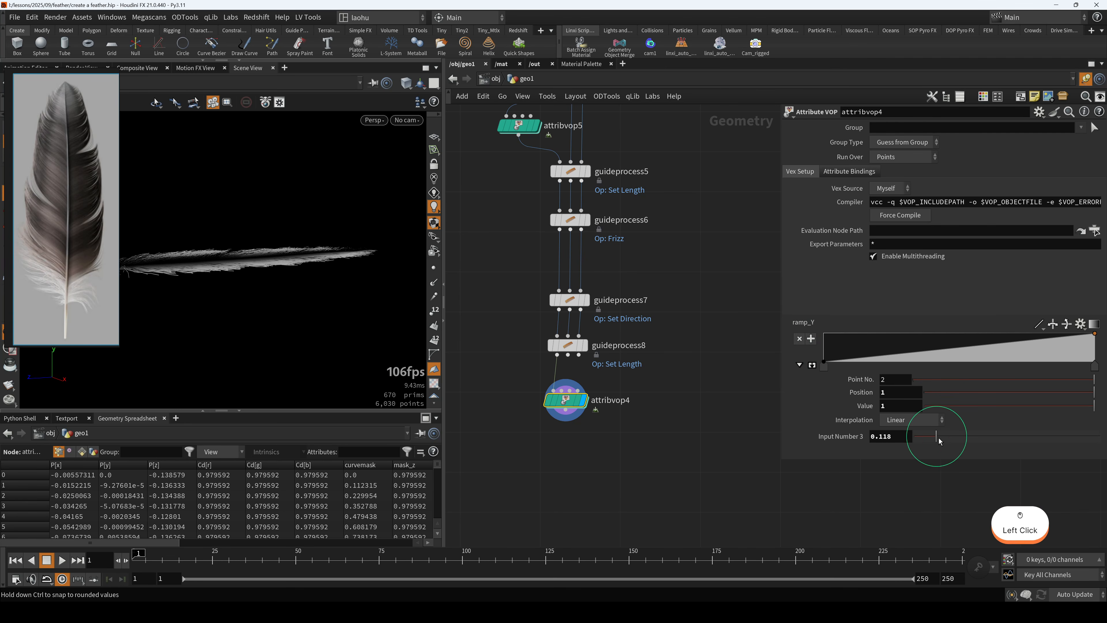
# - Correct the Bind name inside attribvop4 to curvemask, line the Bind up with the ramp node, and return to geo1
pyautogui.doubleClick(570, 401)
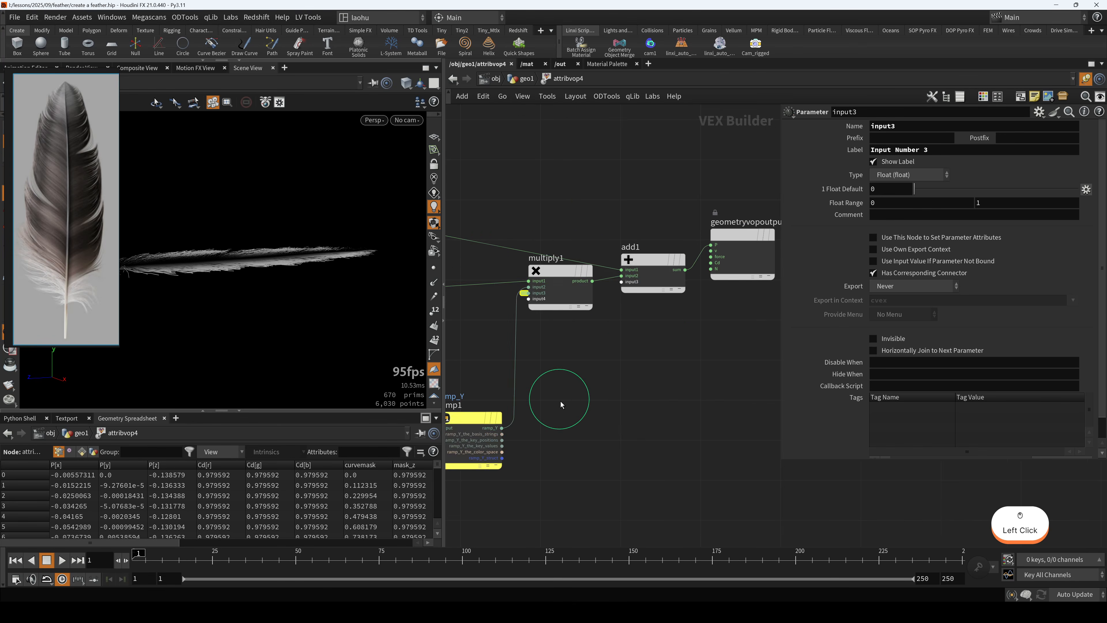
pyautogui.moveTo(563, 395); pyautogui.dragTo(625, 400, button='middle')
pyautogui.moveTo(493, 420); pyautogui.dragTo(495, 424)
pyautogui.moveTo(607, 409); pyautogui.dragTo(598, 396)
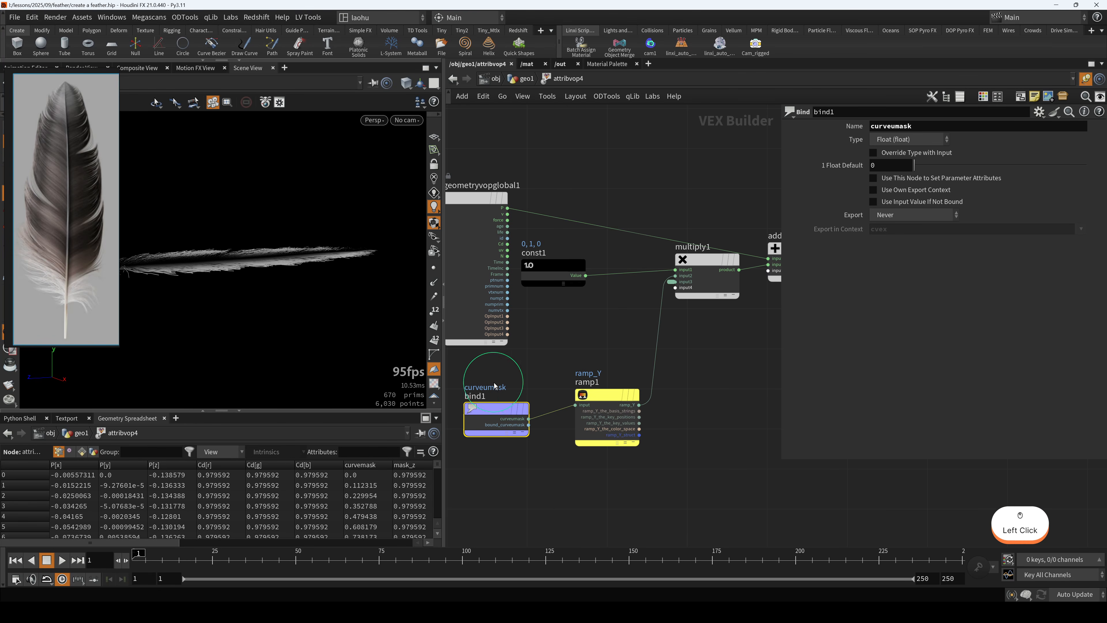
pyautogui.moveTo(498, 416); pyautogui.dragTo(498, 402)
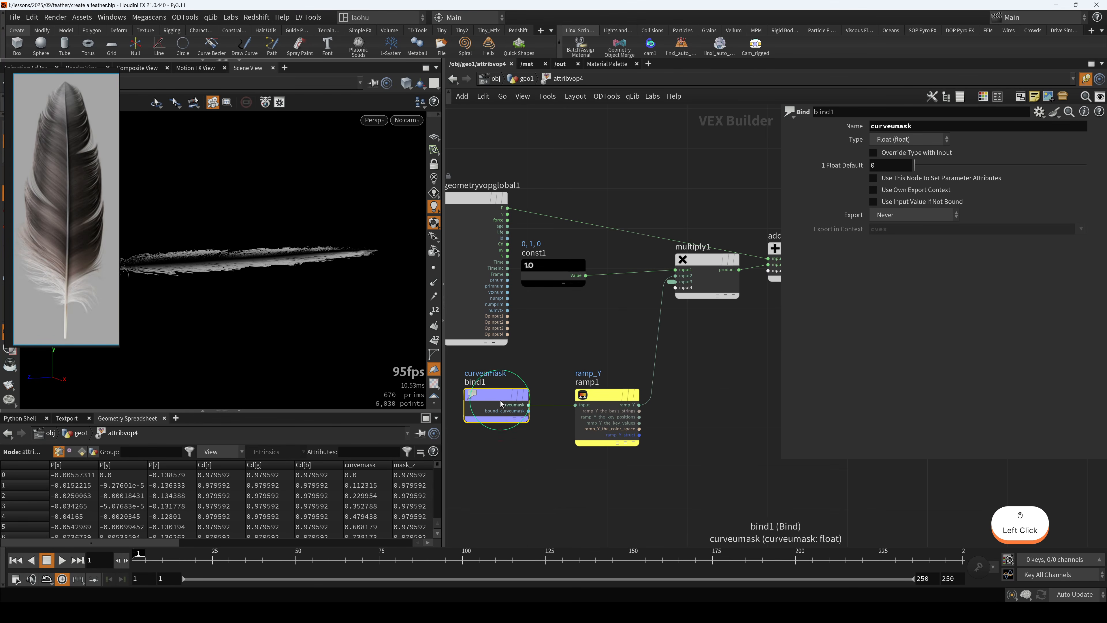
pyautogui.click(914, 112)
pyautogui.press('BackSpace')
pyautogui.click(926, 347)
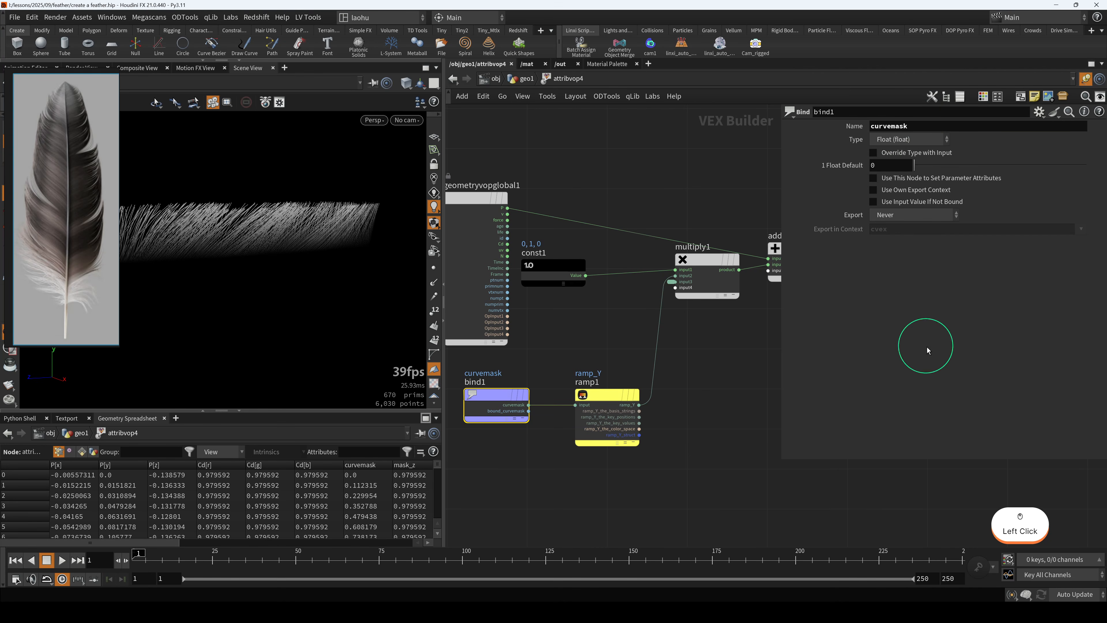
pyautogui.click(526, 79)
# - Set ramp_Y's interpolation to B-Spline and add a point at position about 0.62 with value about 0.17
pyautogui.keyDown('alt'); pyautogui.moveTo(334, 230); pyautogui.dragTo(376, 238); pyautogui.keyUp('alt')
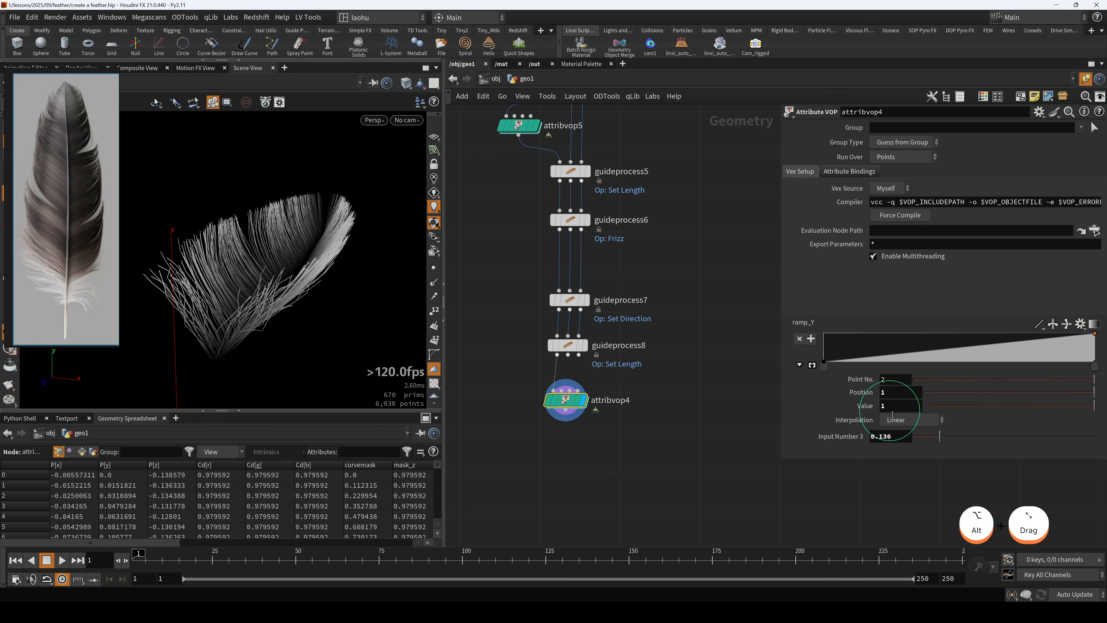
pyautogui.keyDown('shift'); pyautogui.click(1095, 367); pyautogui.keyUp('shift')
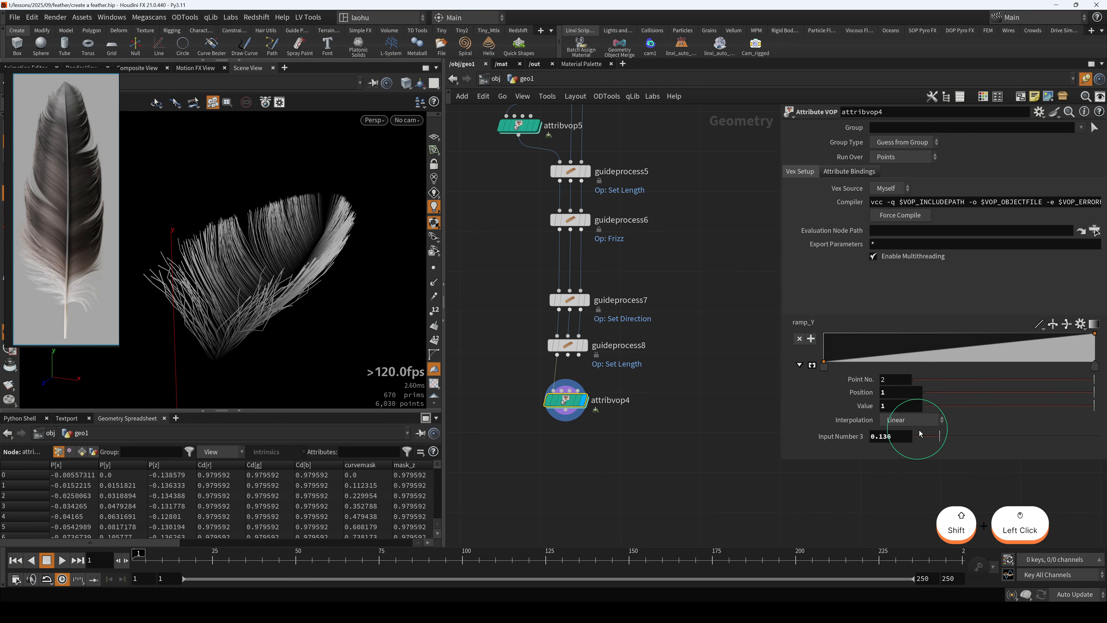
pyautogui.click(916, 421)
pyautogui.click(902, 497)
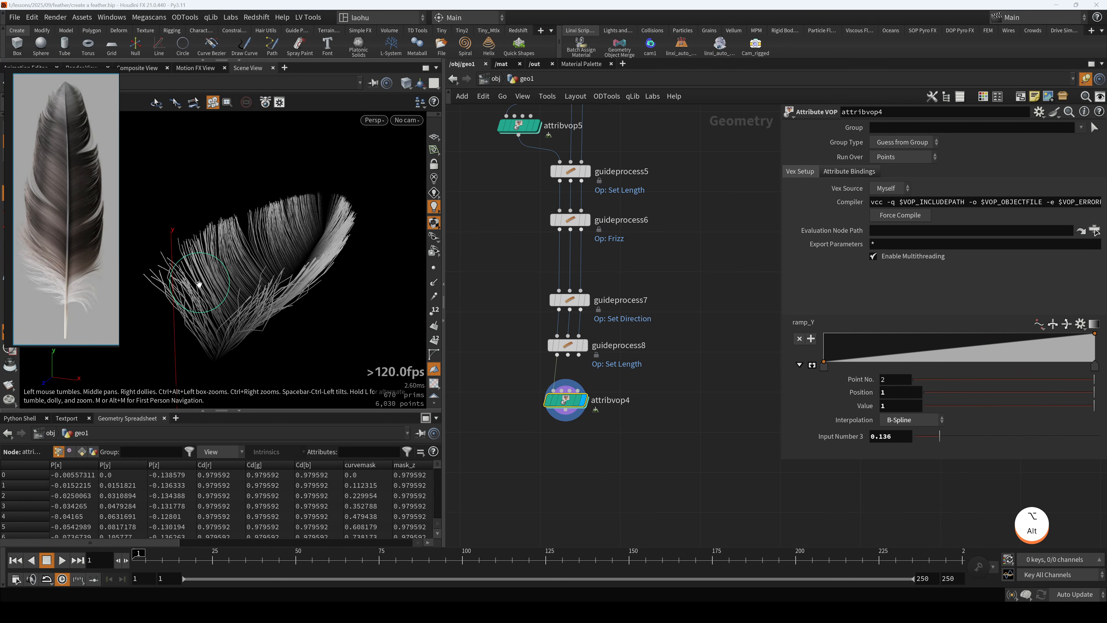
pyautogui.keyDown('alt'); pyautogui.moveTo(197, 273); pyautogui.dragTo(218, 253); pyautogui.keyUp('alt')
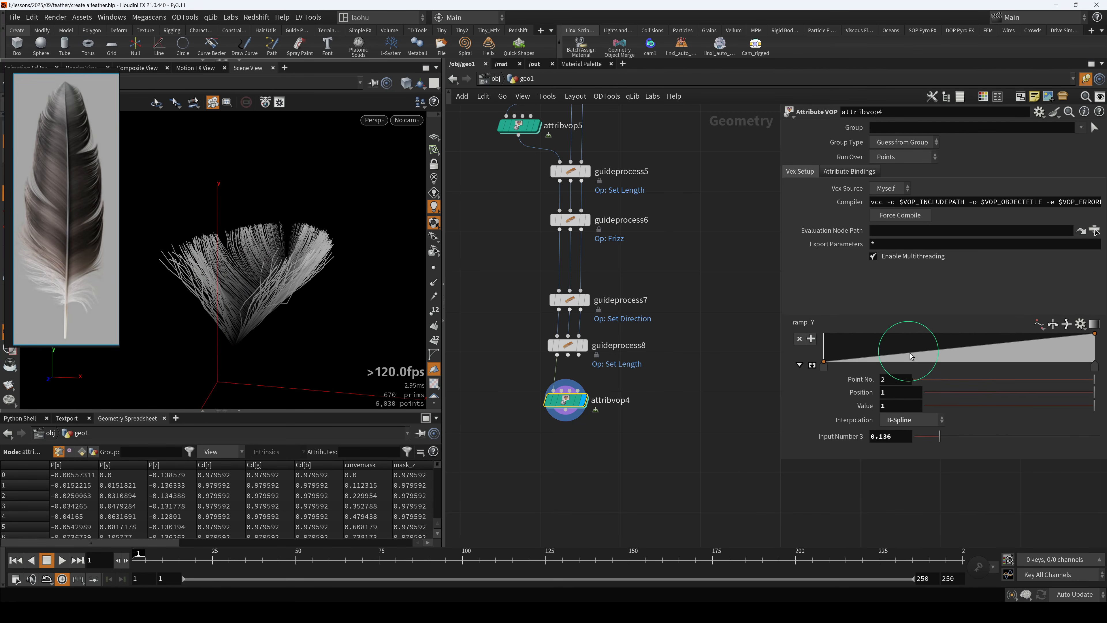
pyautogui.moveTo(964, 350); pyautogui.dragTo(992, 357)
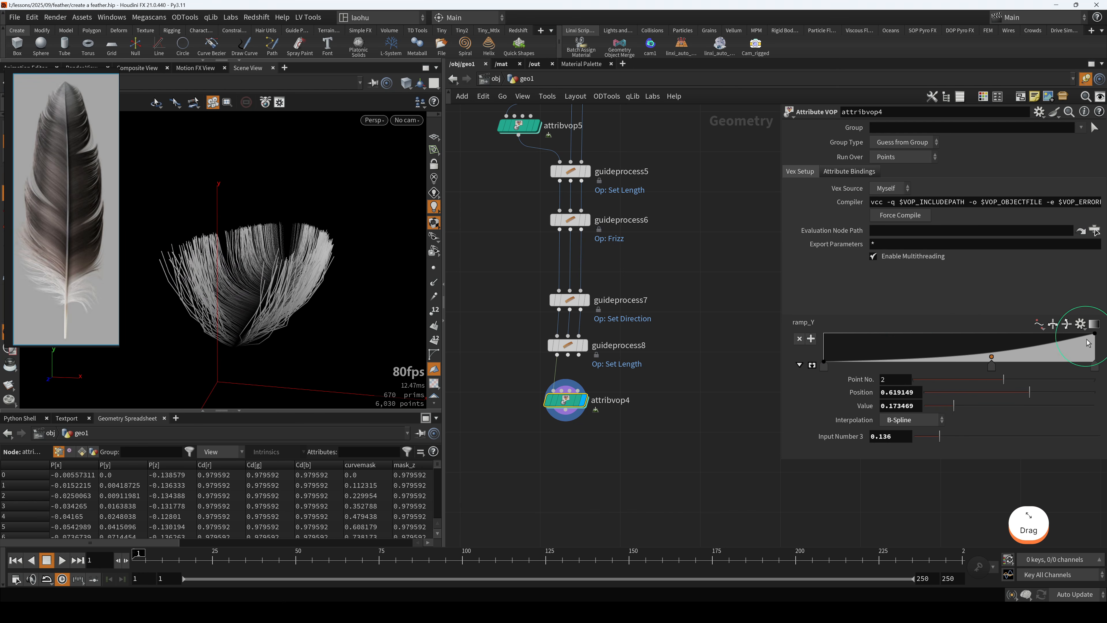
# - Set attribvop4's Input Number 3 to 0.036 and check the barb curvature
pyautogui.moveTo(944, 442); pyautogui.dragTo(923, 444)
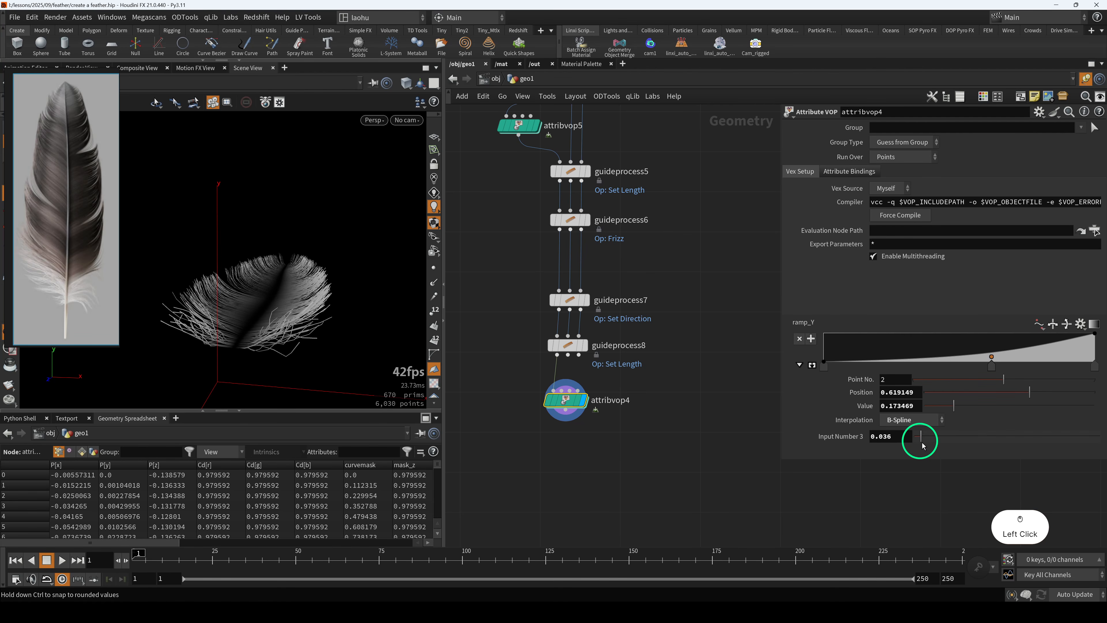
pyautogui.keyDown('alt'); pyautogui.moveTo(235, 306); pyautogui.dragTo(260, 280); pyautogui.keyUp('alt')
pyautogui.keyDown('alt'); pyautogui.moveTo(352, 282); pyautogui.dragTo(303, 307); pyautogui.keyUp('alt')
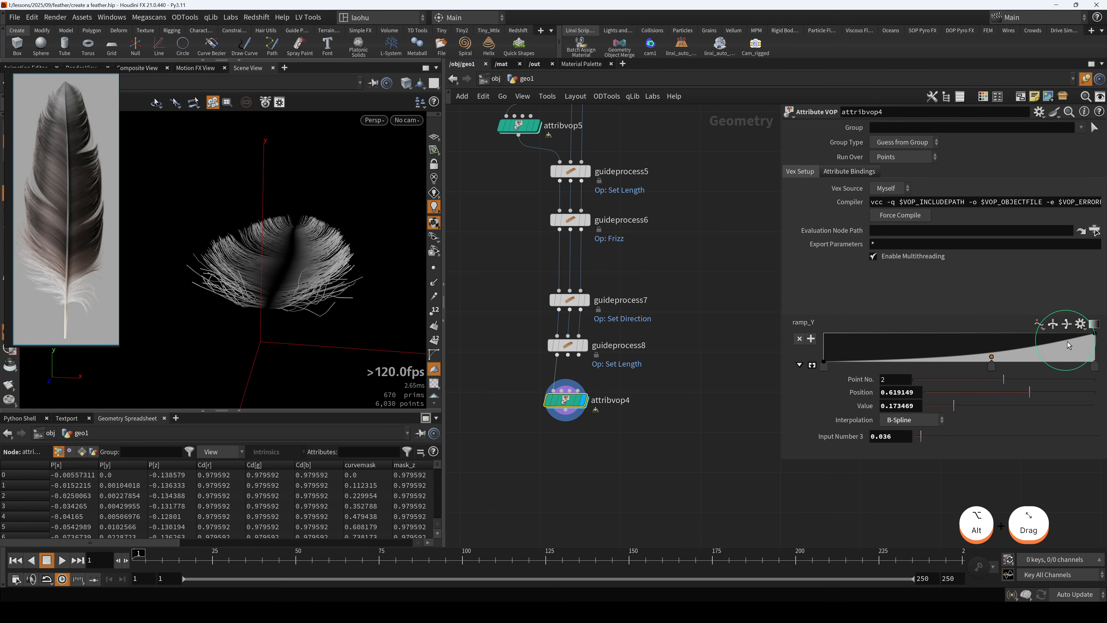
pyautogui.scroll(2, 327, 247)
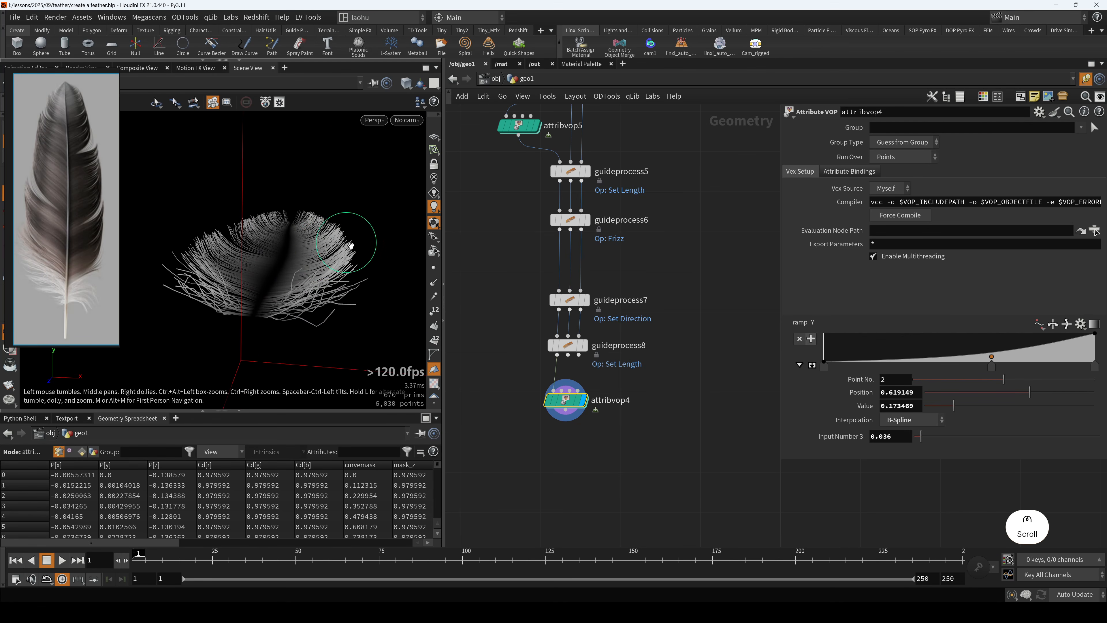
pyautogui.keyDown('alt'); pyautogui.moveTo(358, 257); pyautogui.dragTo(363, 247); pyautogui.keyUp('alt')
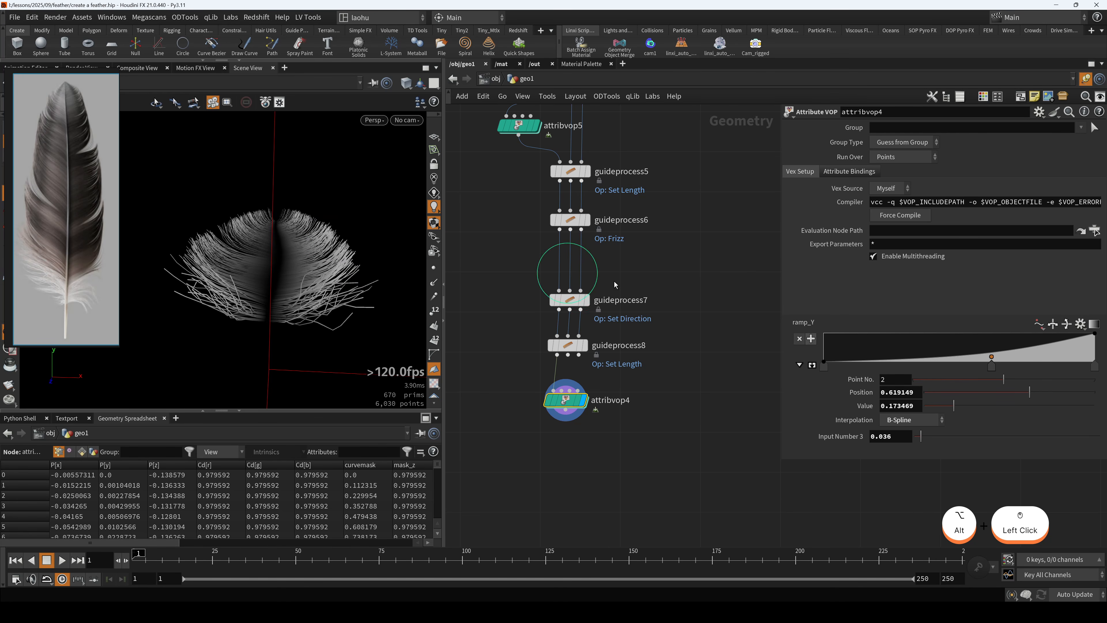
# - Add a high point near ramp_Y's end, lower the end point, and move the middle and first points to positions about 0.51 and 0.065
pyautogui.click(1066, 337)
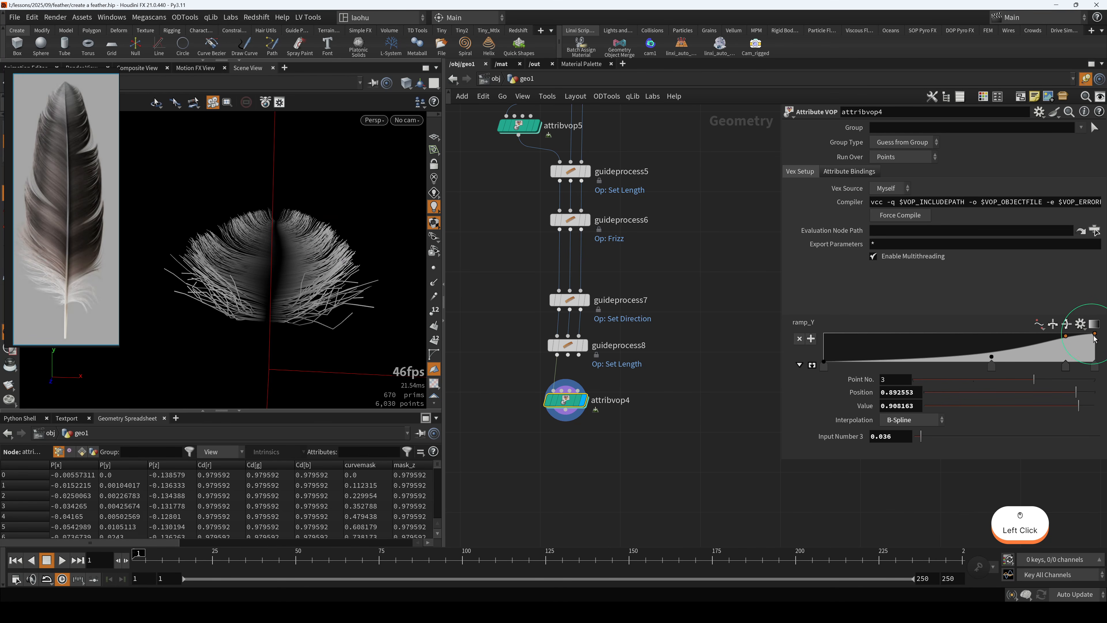
pyautogui.moveTo(1094, 337)
pyautogui.mouseDown()
pyautogui.moveTo(1097, 347)
pyautogui.moveTo(1055, 367)
pyautogui.moveTo(1098, 355)
pyautogui.mouseUp()
pyautogui.keyDown('alt'); pyautogui.moveTo(262, 301); pyautogui.dragTo(327, 205); pyautogui.keyUp('alt')
pyautogui.moveTo(993, 366); pyautogui.dragTo(965, 370)
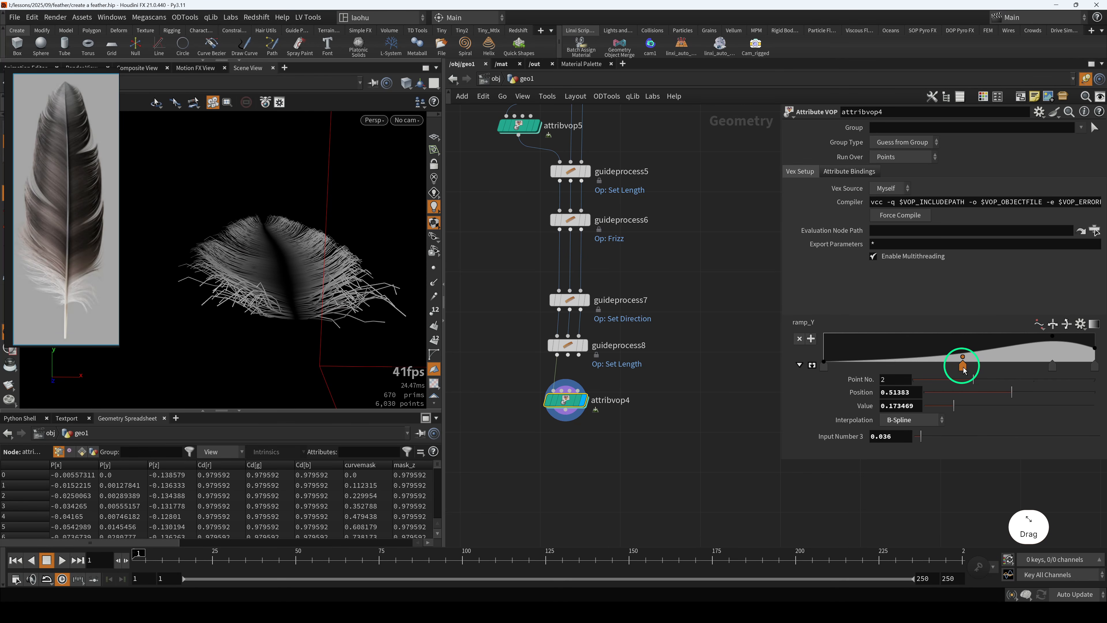
pyautogui.moveTo(825, 367); pyautogui.dragTo(842, 368)
# - Examine the curved feather from several angles against the reference image, comparing the result of guideprocess8 with attribvop4
pyautogui.press('h')
pyautogui.keyDown('alt'); pyautogui.moveTo(259, 271); pyautogui.dragTo(297, 306); pyautogui.keyUp('alt')
pyautogui.scroll(-2, 304, 254)
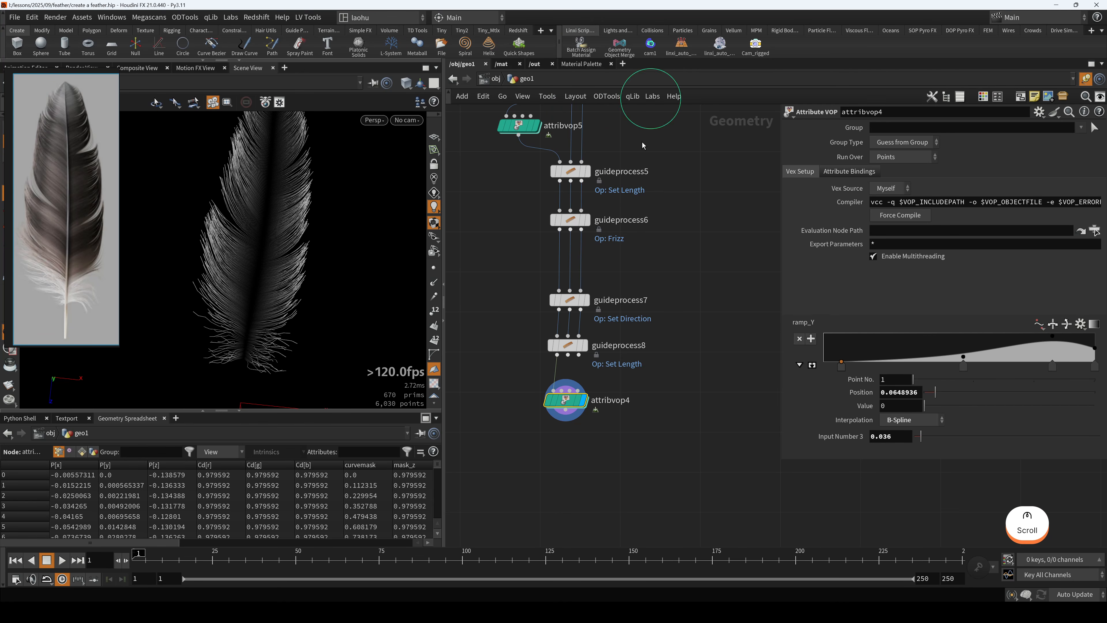
pyautogui.click(560, 346)
pyautogui.press('r')
pyautogui.click(559, 400)
pyautogui.press('r')
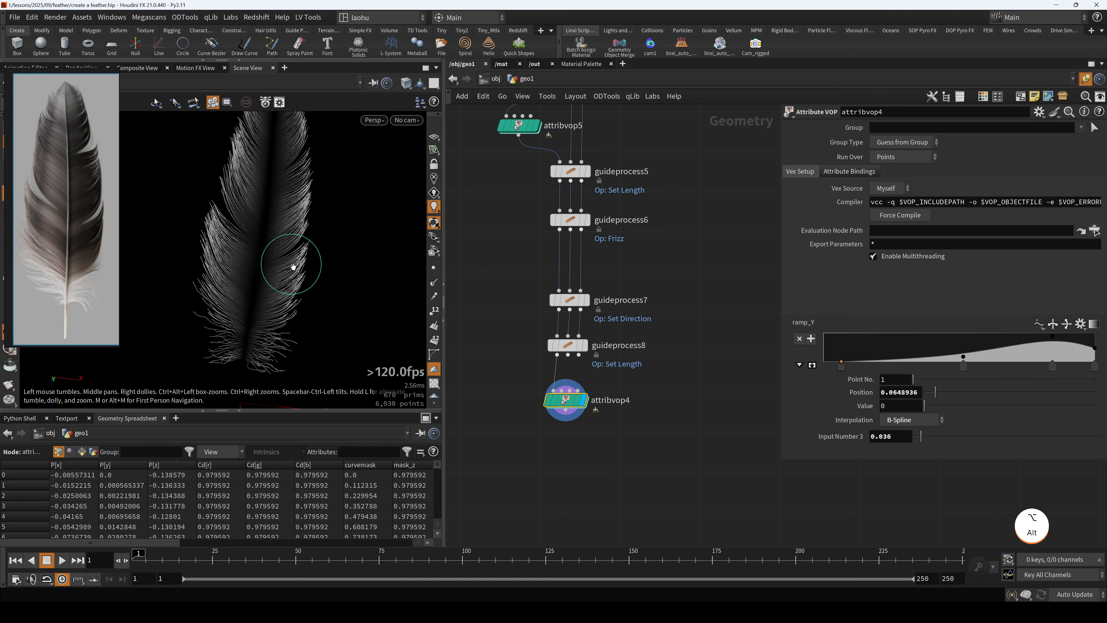
pyautogui.keyDown('alt'); pyautogui.scroll(-4, 294, 267); pyautogui.keyUp('alt')
pyautogui.keyDown('alt'); pyautogui.moveTo(272, 303); pyautogui.dragTo(272, 233); pyautogui.keyUp('alt')
pyautogui.click(117, 247)
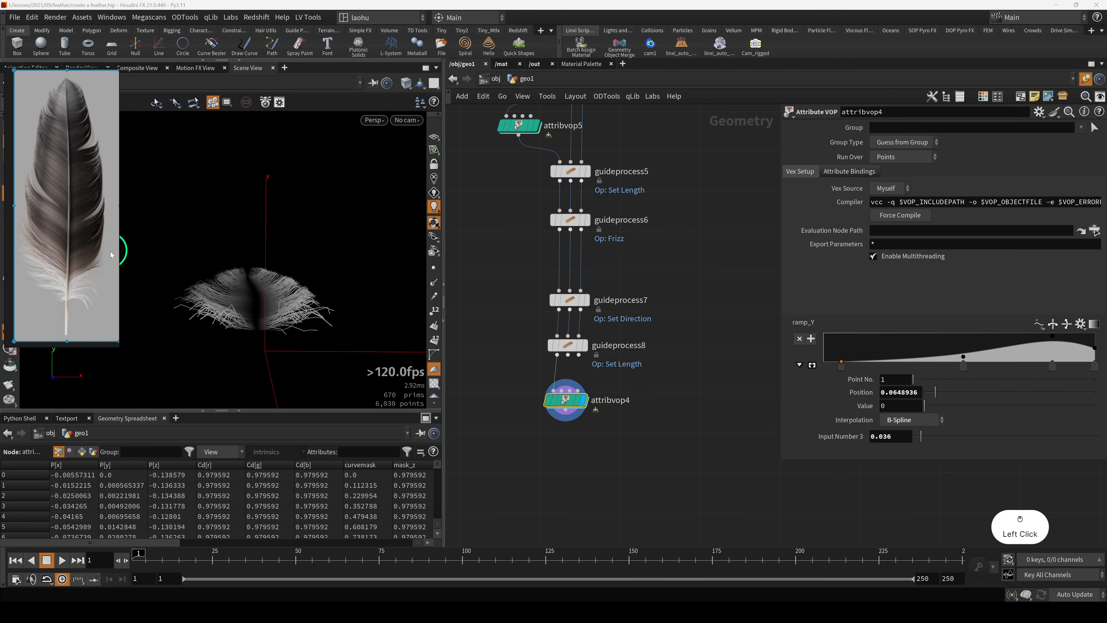
pyautogui.keyDown('alt'); pyautogui.moveTo(238, 279); pyautogui.dragTo(261, 353); pyautogui.keyUp('alt')
pyautogui.moveTo(495, 332); pyautogui.dragTo(532, 265, button='middle')
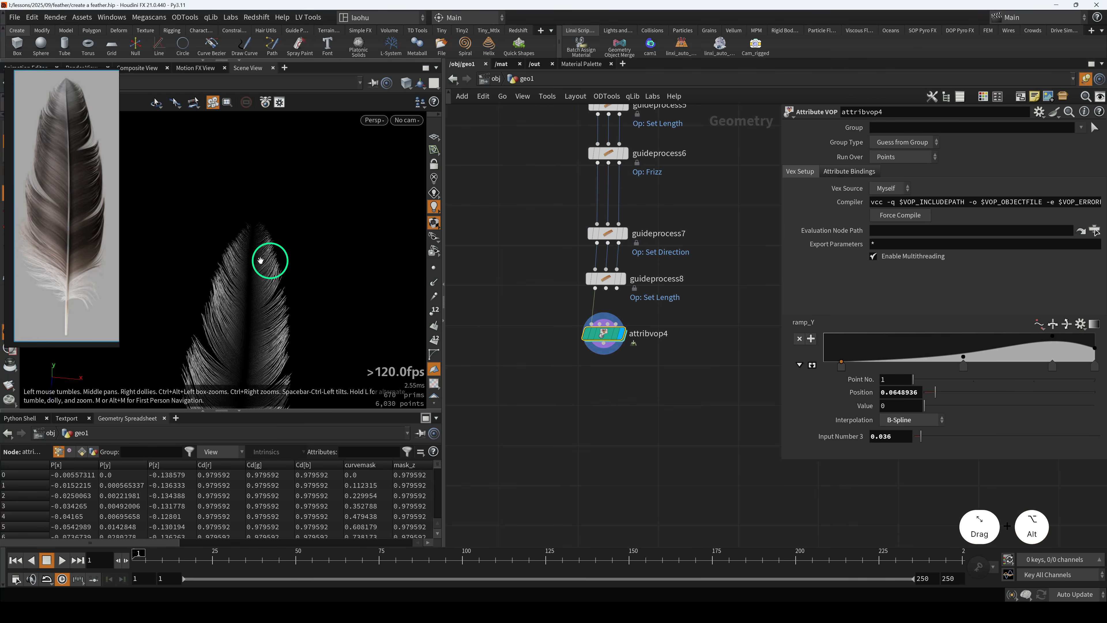
pyautogui.moveTo(269, 260)
pyautogui.keyDown('alt'); pyautogui.mouseDown()
pyautogui.moveTo(261, 303)
pyautogui.moveTo(272, 267)
pyautogui.moveTo(279, 279)
pyautogui.mouseUp(); pyautogui.keyUp('alt')
pyautogui.scroll(3, 537, 319)
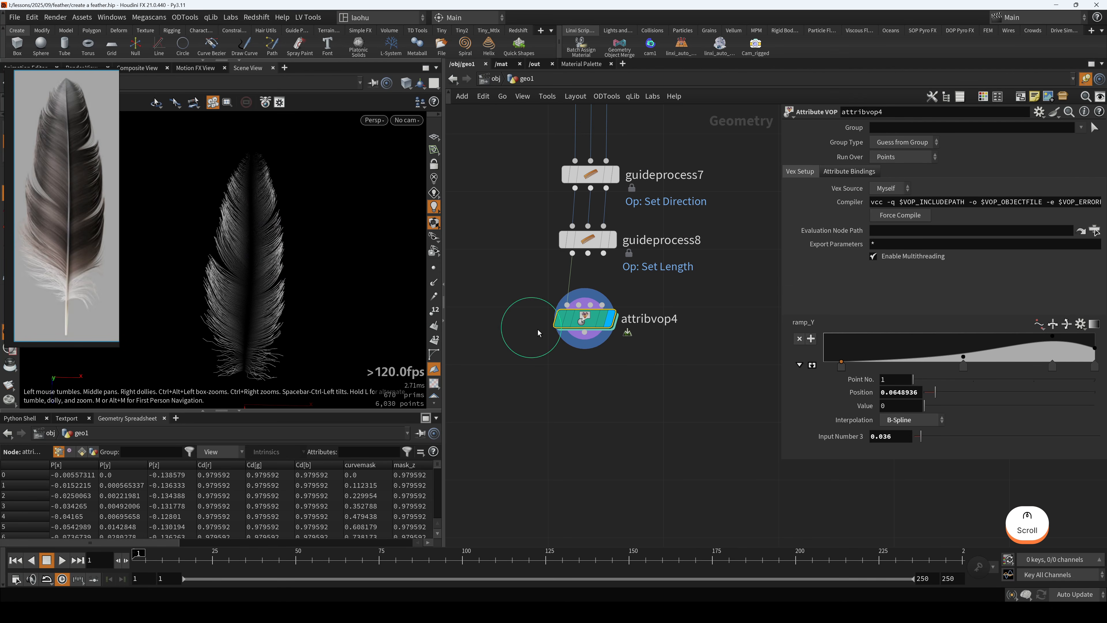
# - Duplicate the upstream mask_z Attribute VOP, place the copy below attribvop4, wire it to attribvop4's output and display it
pyautogui.scroll(-3, 583, 335)
pyautogui.moveTo(534, 230); pyautogui.dragTo(544, 311, button='middle')
pyautogui.click(550, 180)
pyautogui.moveTo(539, 260); pyautogui.dragTo(546, 219, button='middle')
pyautogui.keyDown('alt'); pyautogui.moveTo(562, 148); pyautogui.dragTo(565, 388); pyautogui.keyUp('alt')
pyautogui.scroll(3, 565, 388)
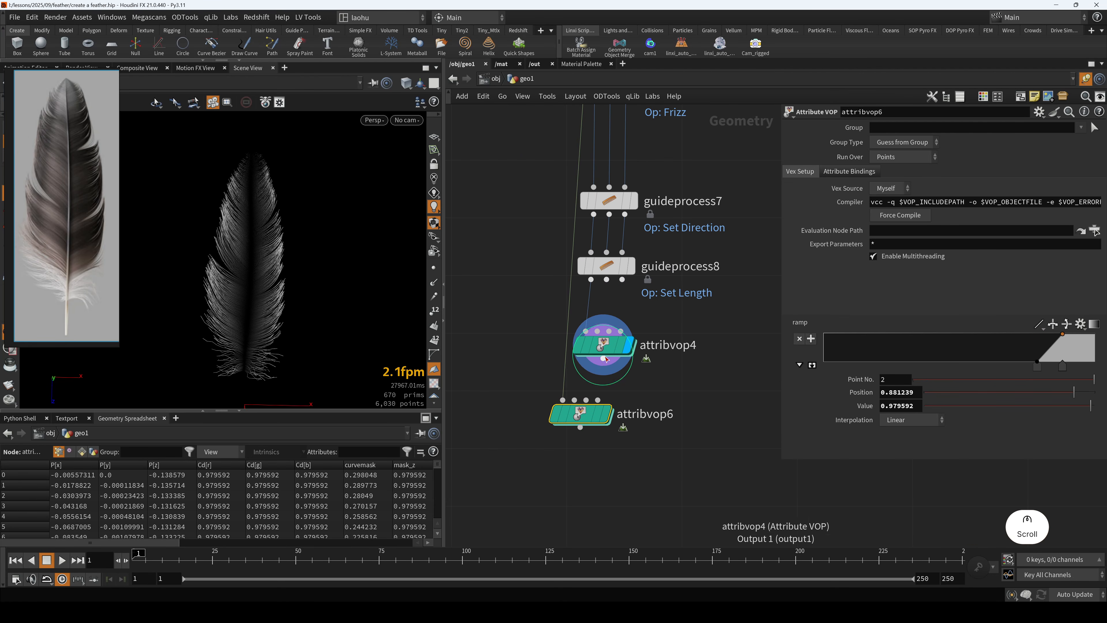
# - Examine the network inside attribvop6, including its ramp and mask_z Bind, then return to geo1
pyautogui.doubleClick(594, 416)
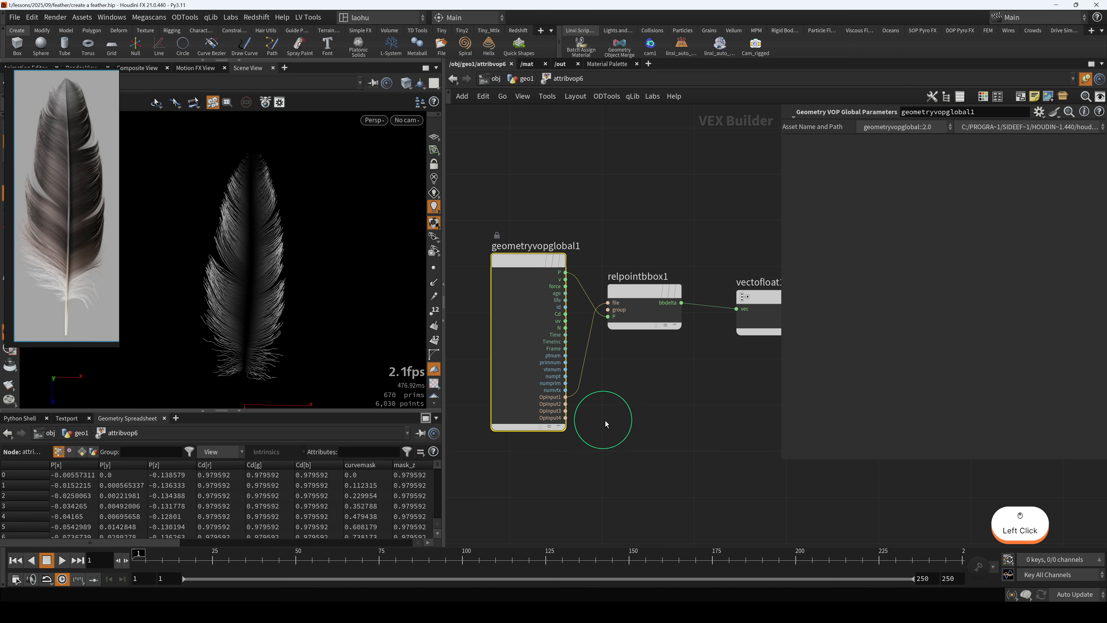
pyautogui.moveTo(673, 392); pyautogui.dragTo(558, 387, button='middle')
pyautogui.scroll(-3, 604, 364)
pyautogui.moveTo(650, 312); pyautogui.dragTo(561, 297, button='middle')
pyautogui.scroll(2, 627, 293)
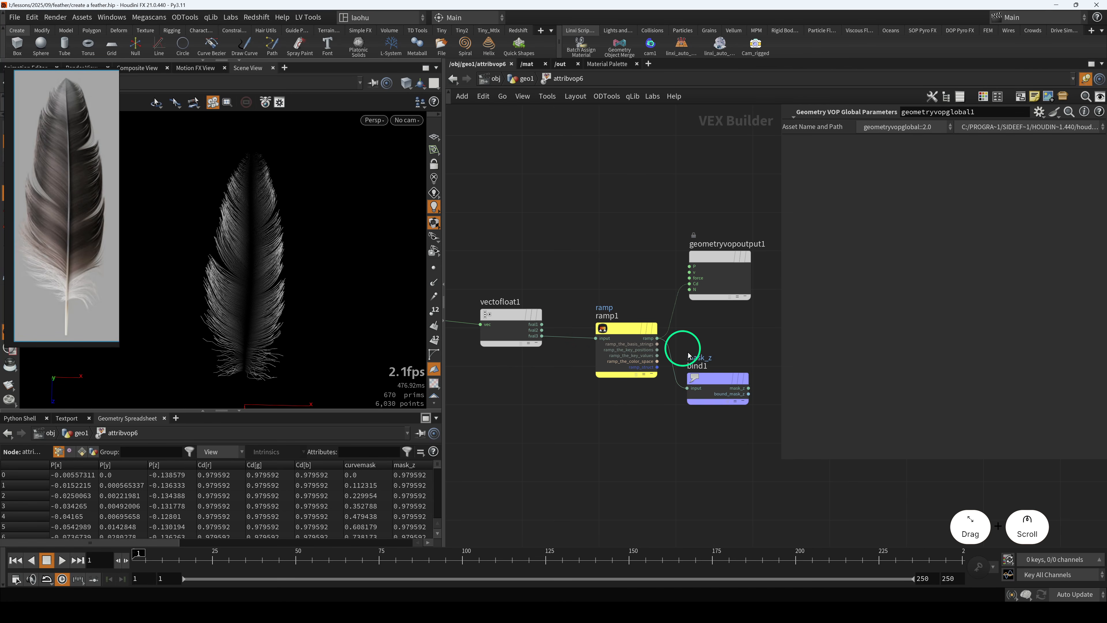
pyautogui.click(716, 387)
pyautogui.moveTo(717, 390); pyautogui.dragTo(715, 400)
pyautogui.moveTo(658, 339); pyautogui.dragTo(657, 338)
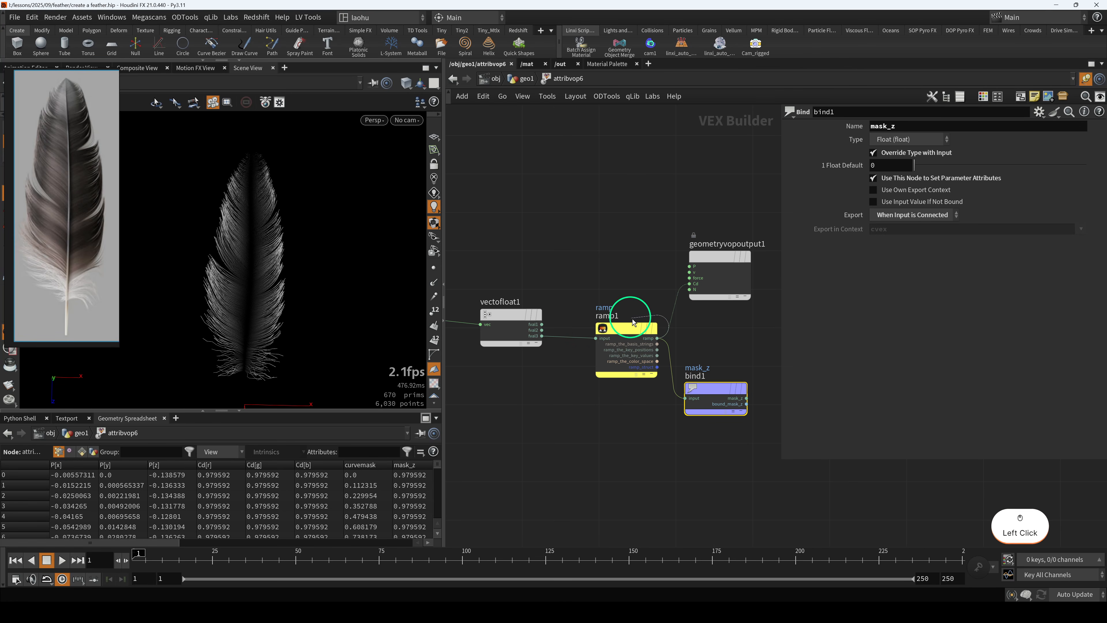
pyautogui.click(627, 332)
pyautogui.click(524, 79)
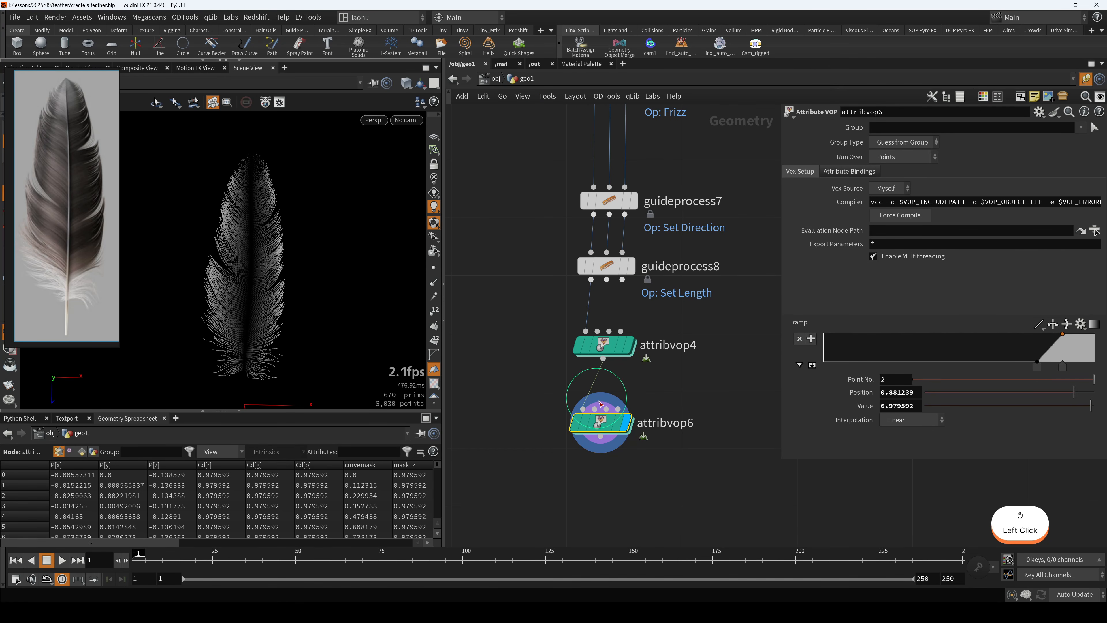
# - Delete the mask_z Bind inside attribvop6 and change the ramp type to RGB Color Ramp
pyautogui.keyDown('ctrl'); pyautogui.click(800, 325); pyautogui.keyUp('ctrl')
pyautogui.doubleClick(599, 425)
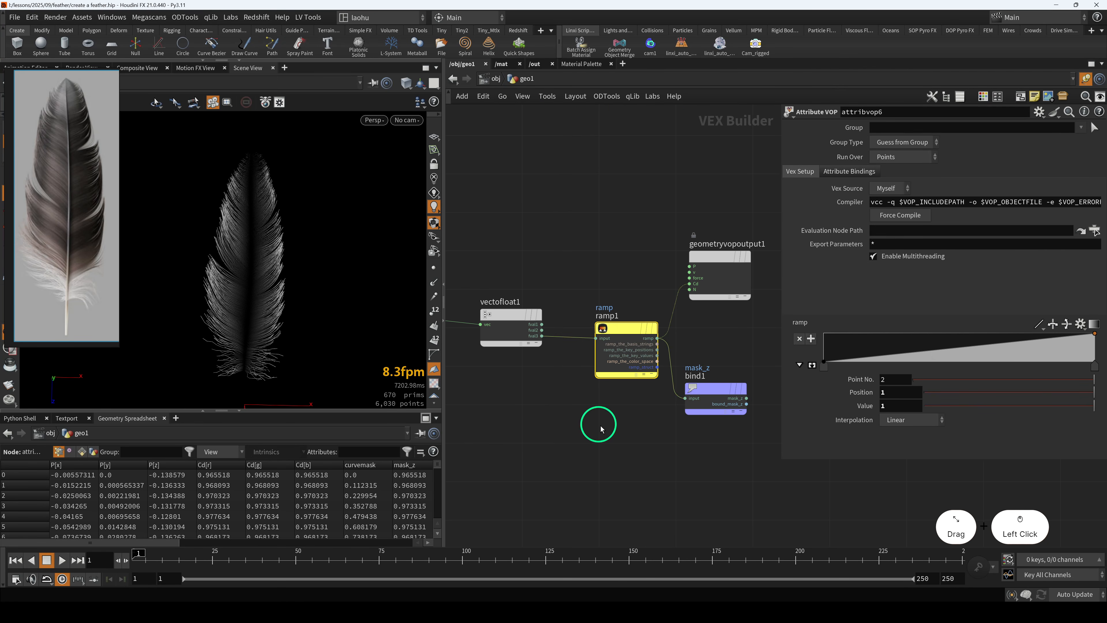
pyautogui.click(696, 365)
pyautogui.press('Delete')
pyautogui.click(905, 212)
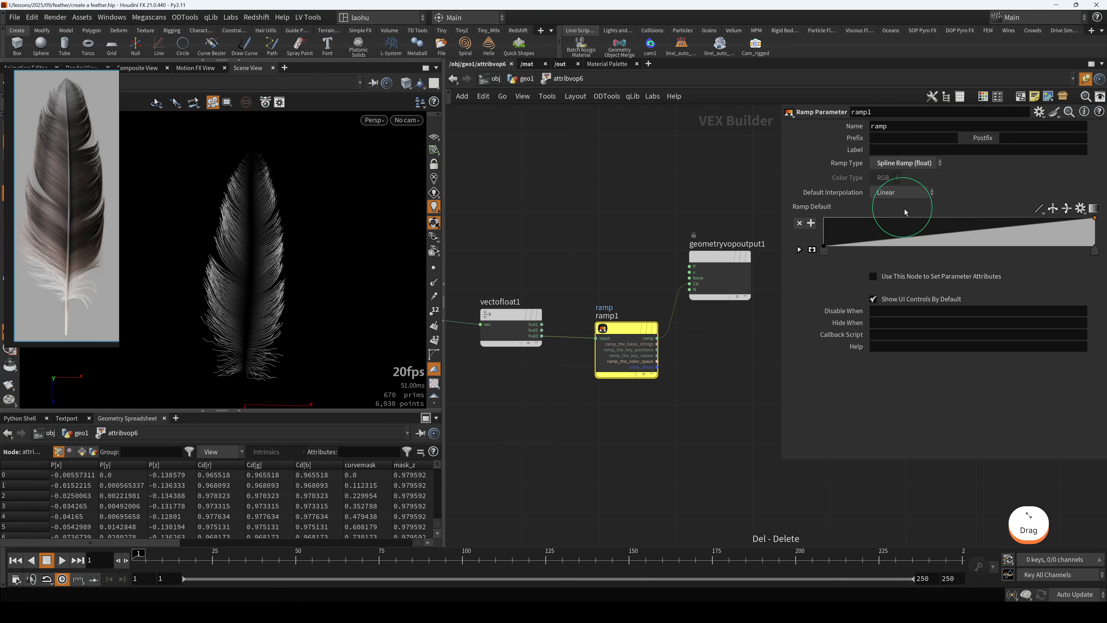
pyautogui.click(908, 168)
pyautogui.click(902, 175)
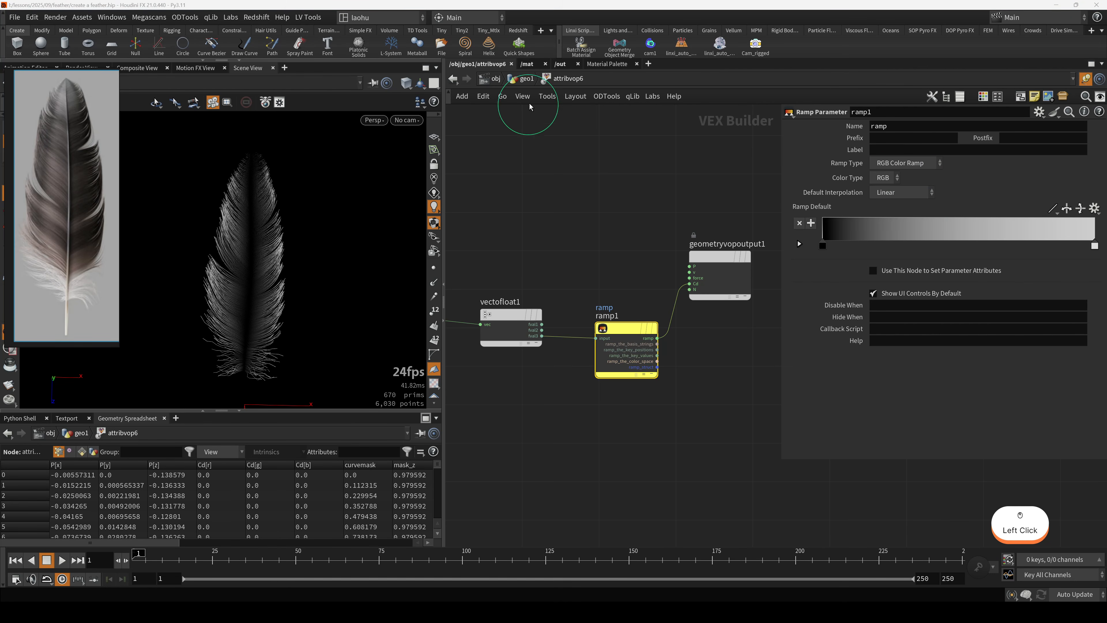
pyautogui.click(526, 79)
# - Visualize the Cd attribute in the viewport and apply the White to Red preset to attribvop6's ramp
pyautogui.keyDown('ctrl'); pyautogui.click(569, 453); pyautogui.keyUp('ctrl')
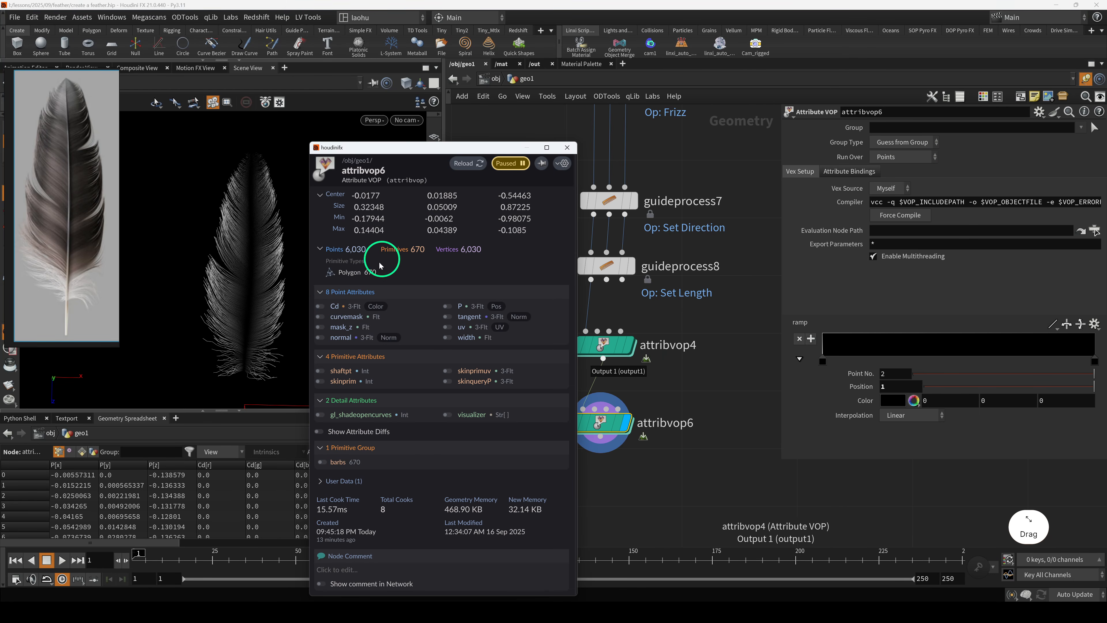
pyautogui.click(320, 306)
pyautogui.keyDown('ctrl'); pyautogui.middleClick(802, 325); pyautogui.keyUp('ctrl')
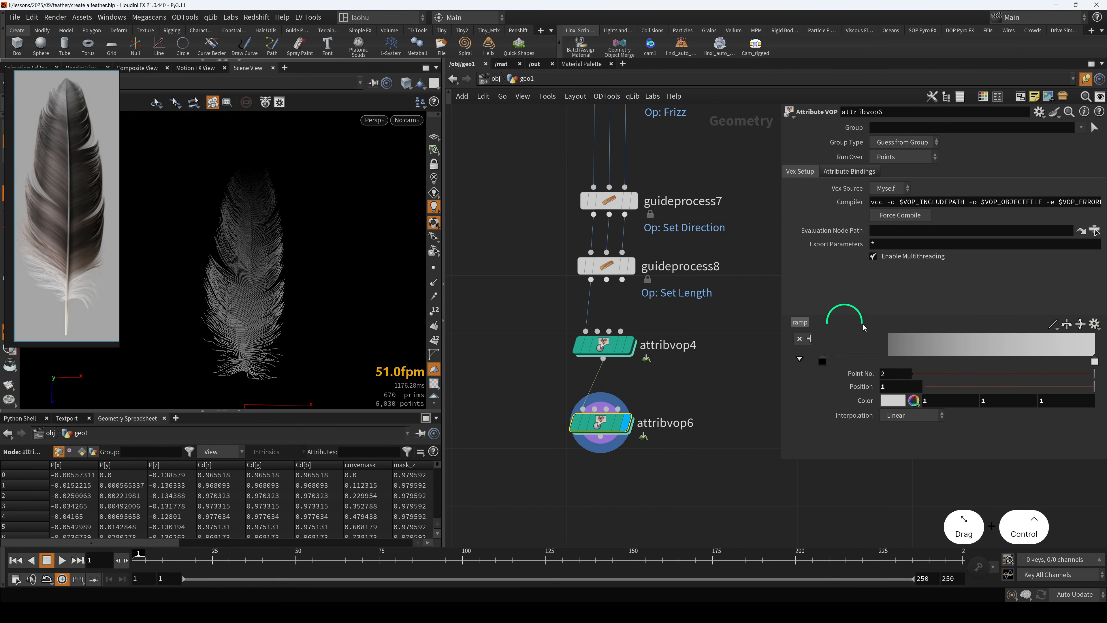
pyautogui.click(1096, 332)
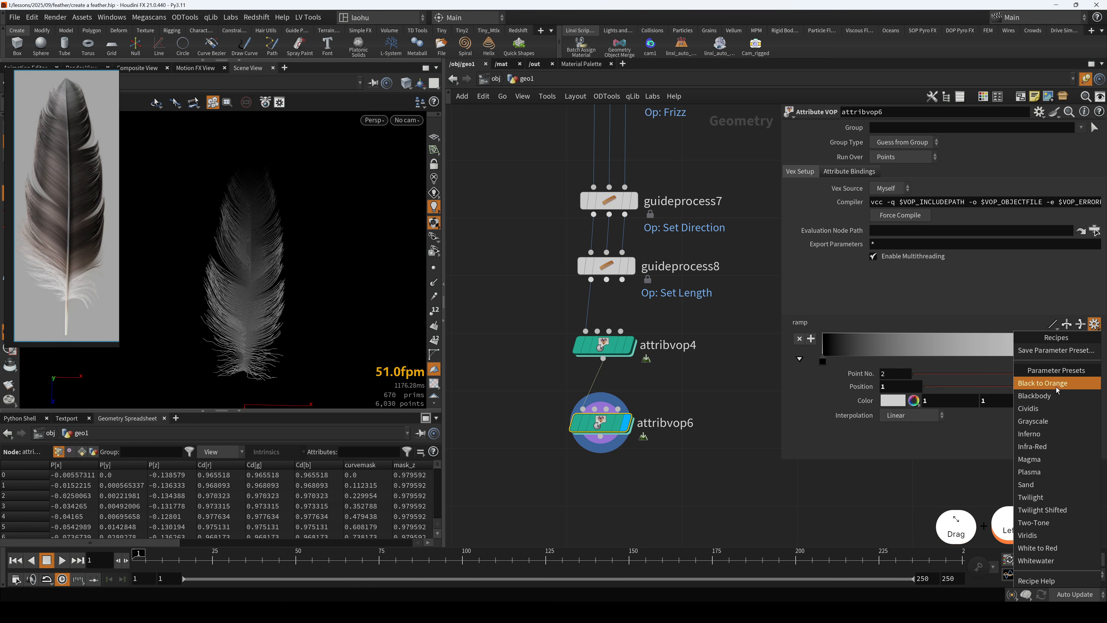
pyautogui.click(1038, 548)
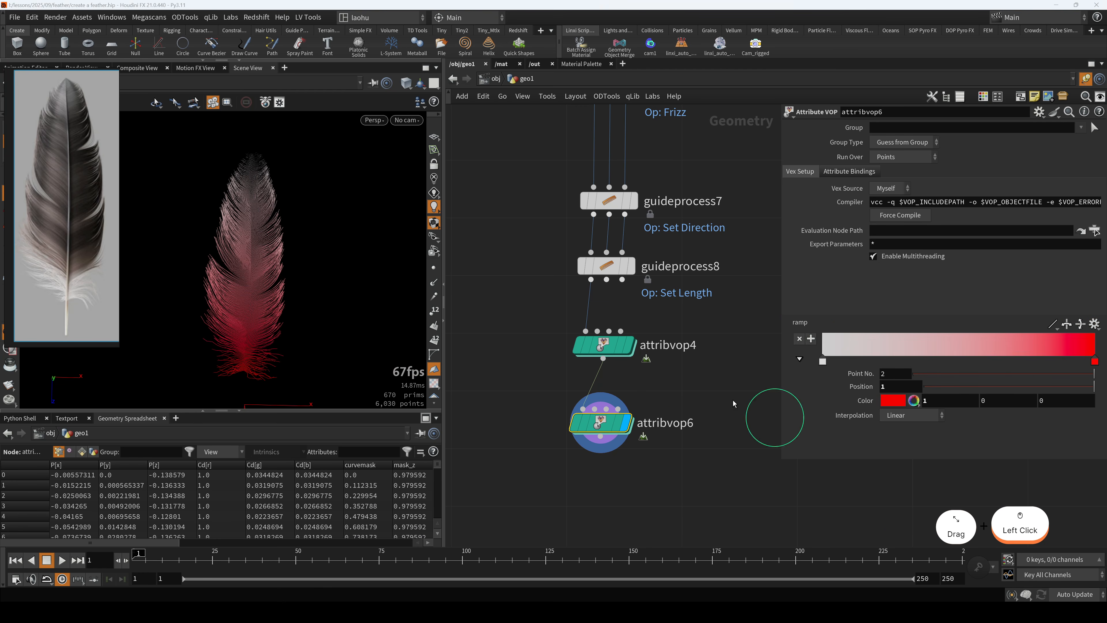
# - Show the feather in the Top view and tidy attribvop4 and attribvop6 into a closer column under guideprocess8
pyautogui.moveTo(235, 317); pyautogui.dragTo(275, 289)
pyautogui.hotkey('space', '2')
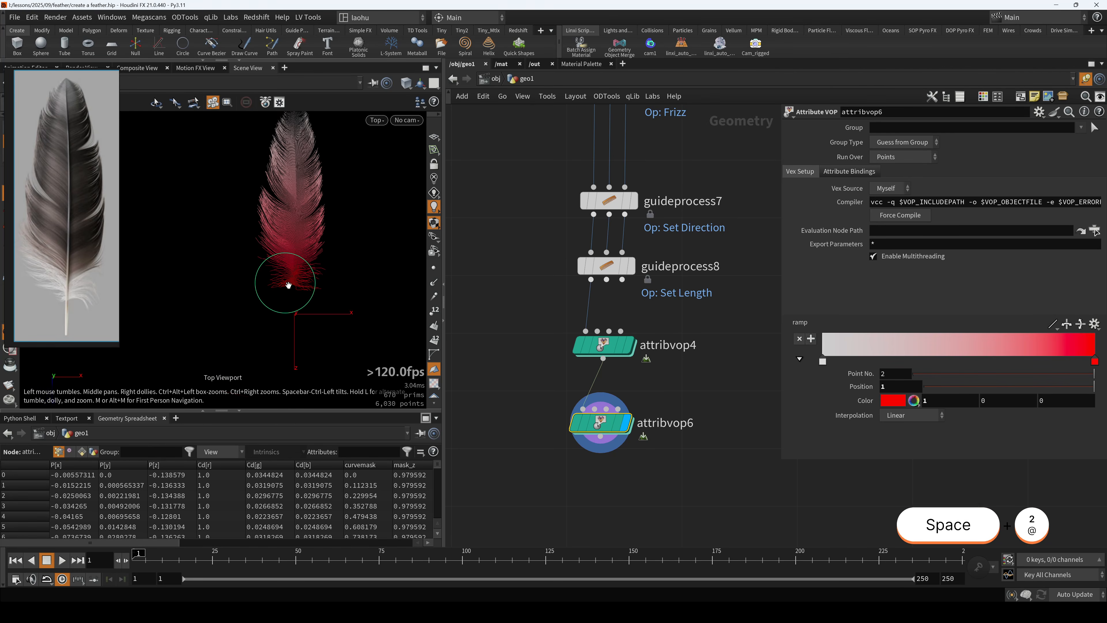
pyautogui.scroll(-2, 309, 279)
pyautogui.moveTo(606, 423); pyautogui.dragTo(607, 408)
pyautogui.press('r')
pyautogui.moveTo(550, 337); pyautogui.dragTo(607, 341)
pyautogui.moveTo(533, 382); pyautogui.dragTo(607, 398)
pyautogui.press('r')
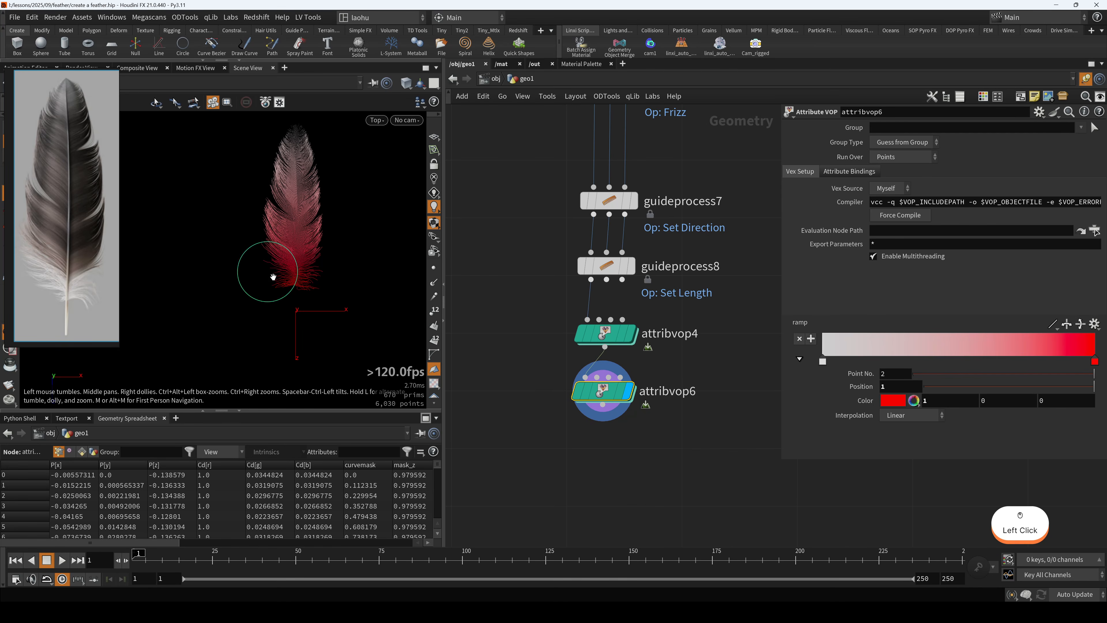
# - Shift the red point of attribvop6's ramp toward the middle and add a green point (0.25, 0.5, 0) at position 0.683
pyautogui.moveTo(297, 313); pyautogui.dragTo(279, 355, button='middle')
pyautogui.moveTo(1093, 371); pyautogui.dragTo(933, 362)
pyautogui.doubleClick(1010, 362)
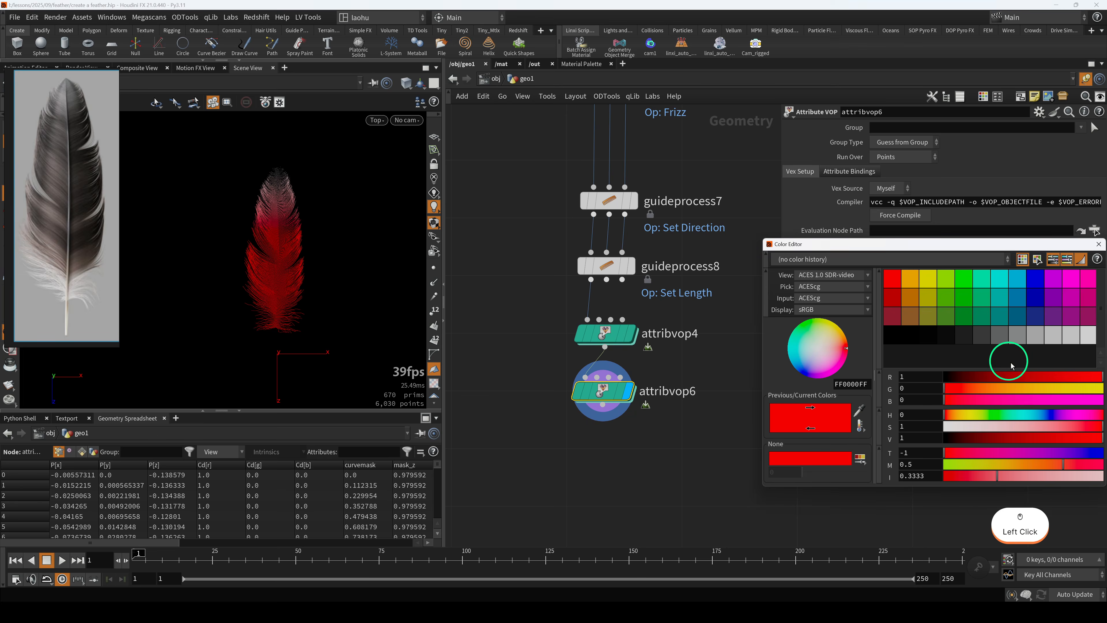
pyautogui.click(945, 305)
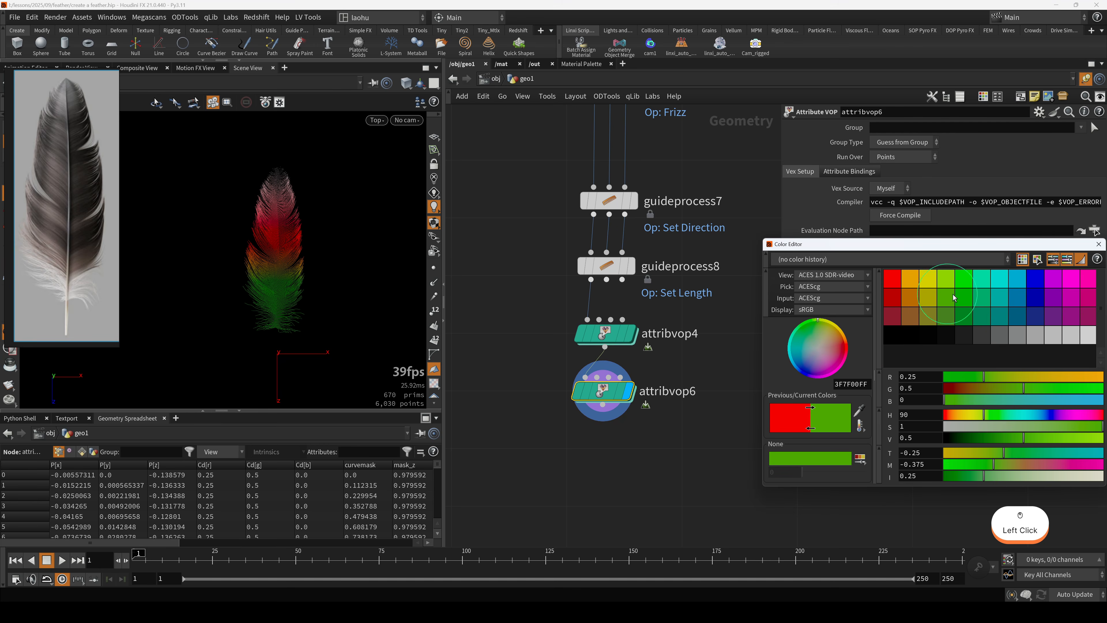
pyautogui.click(1104, 249)
# - Examine the reference feather's streaked barbs up close and compare their coloring with the modeled feather
pyautogui.scroll(7, 26, 213)
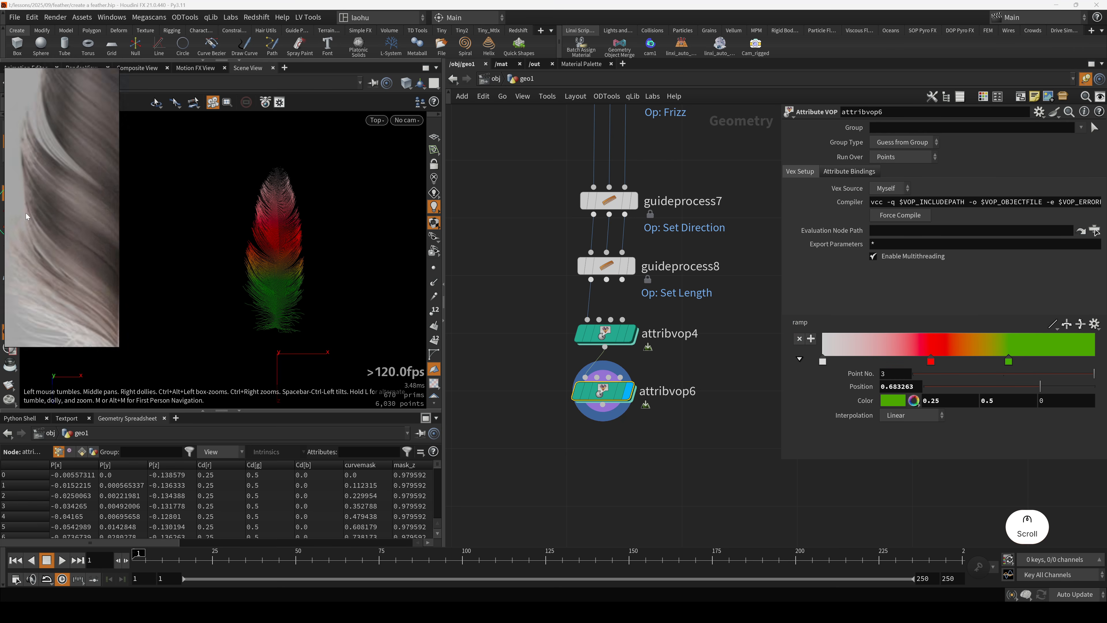
pyautogui.scroll(-4, 27, 213)
pyautogui.moveTo(88, 261); pyautogui.dragTo(274, 321, button='right')
pyautogui.scroll(4, 257, 311)
pyautogui.moveTo(256, 311)
pyautogui.mouseDown()
pyautogui.moveTo(236, 311)
pyautogui.moveTo(248, 296)
pyautogui.mouseUp()
pyautogui.scroll(-4, 249, 291)
pyautogui.scroll(3, 249, 294)
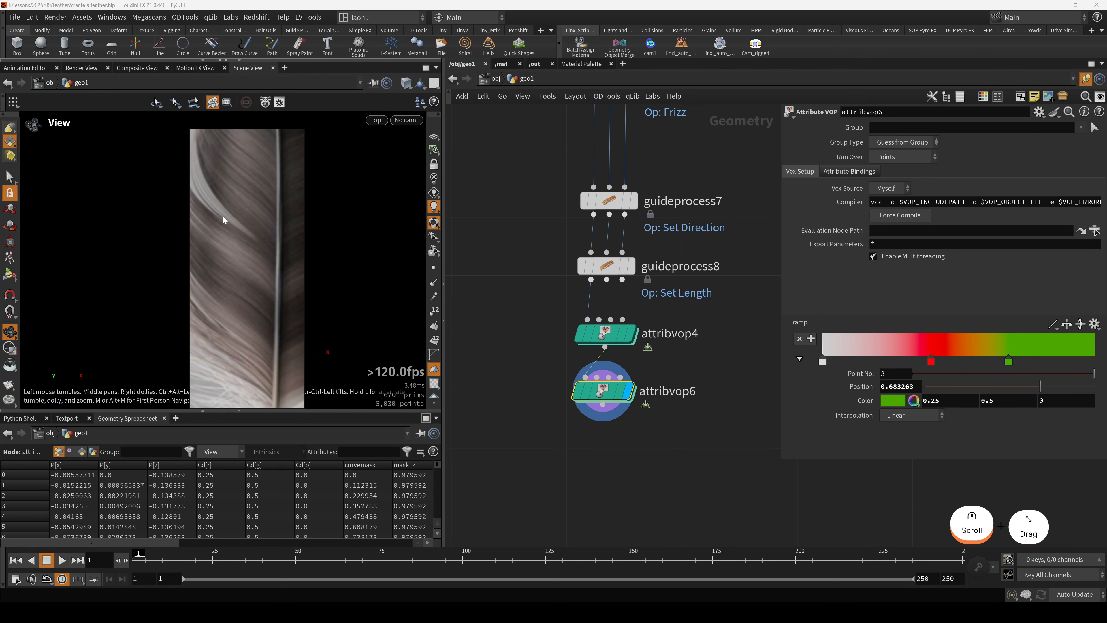
pyautogui.scroll(3, 246, 194)
pyautogui.scroll(-4, 248, 199)
pyautogui.moveTo(250, 260); pyautogui.dragTo(55, 255, button='right')
pyautogui.scroll(6, 240, 277)
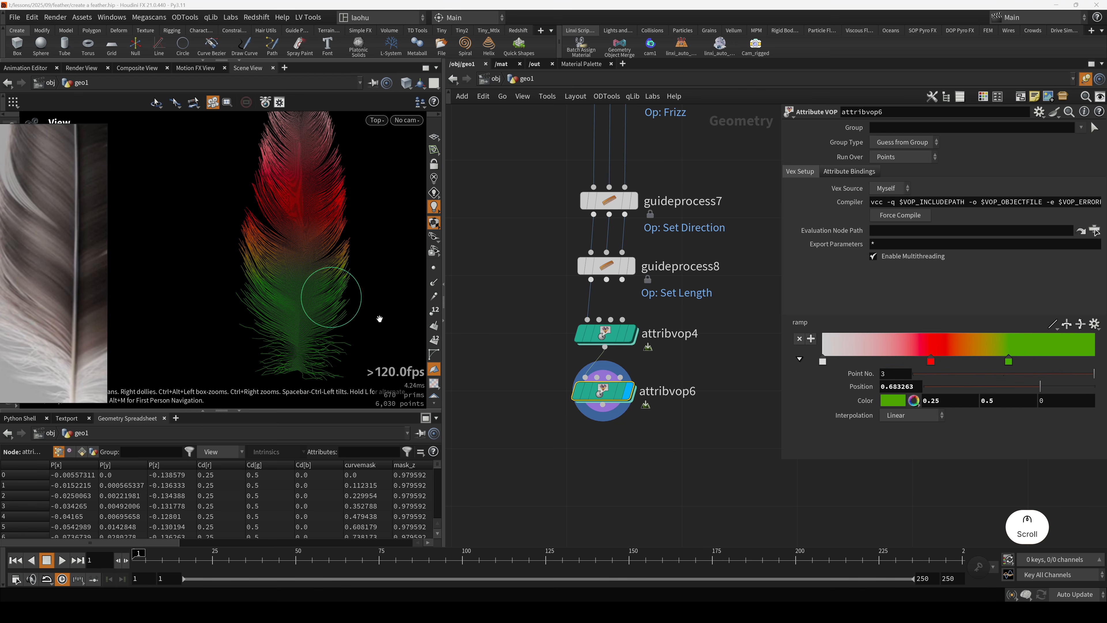
# - Inspect the transition between the red and green bands across the feather's barbs at close and full range
pyautogui.moveTo(596, 410); pyautogui.dragTo(599, 411)
pyautogui.scroll(2, 297, 254)
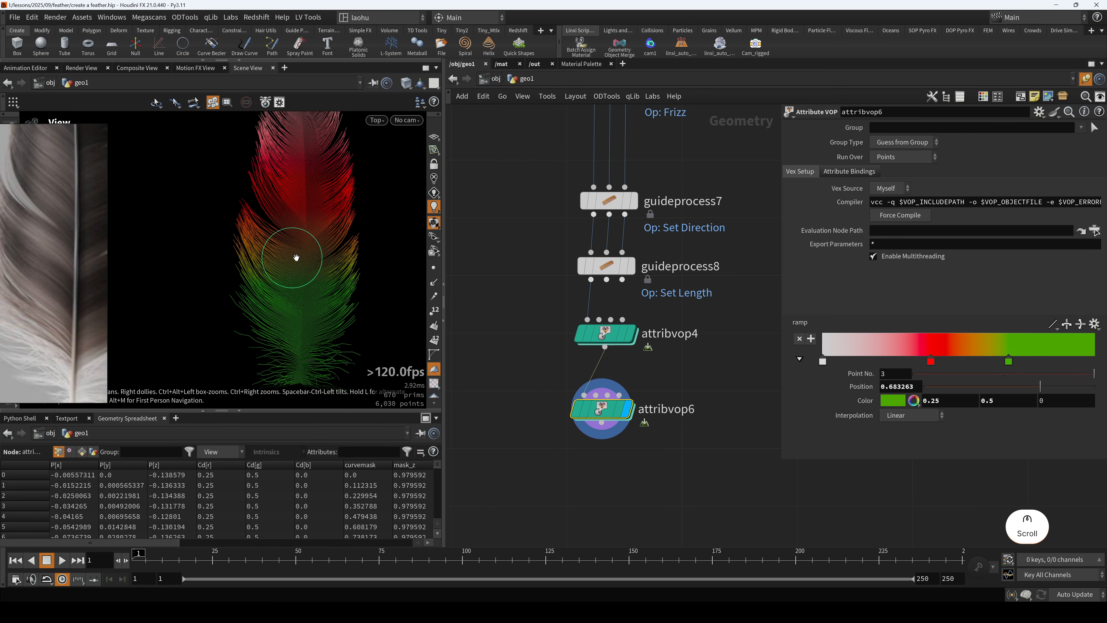
pyautogui.moveTo(296, 254); pyautogui.dragTo(282, 287)
pyautogui.scroll(1, 283, 290)
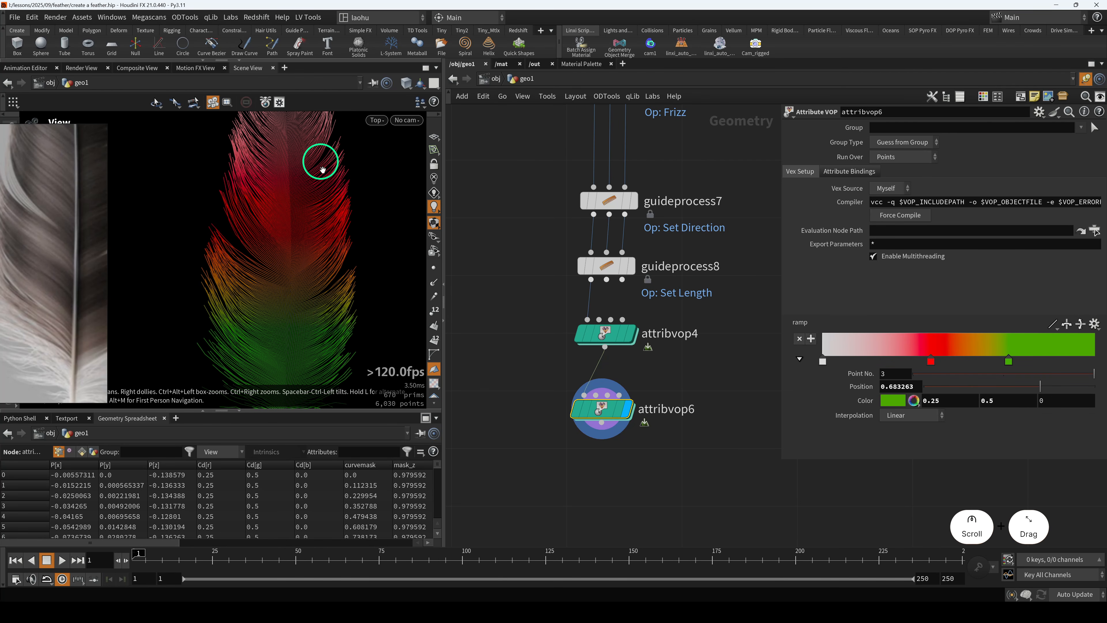
pyautogui.scroll(-3, 322, 169)
pyautogui.scroll(6, 309, 280)
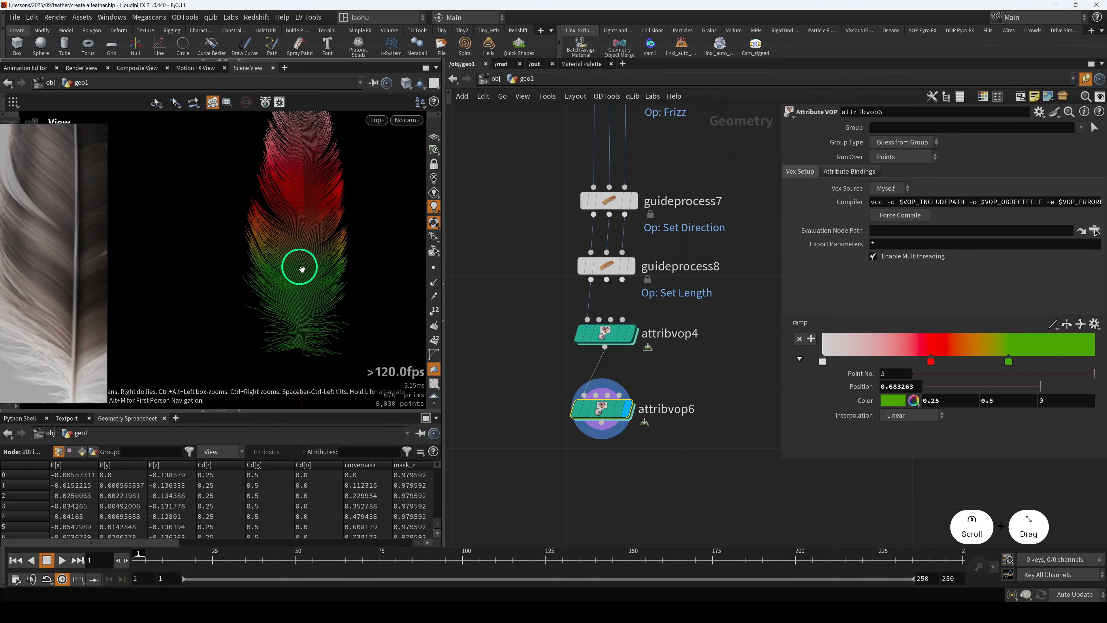
pyautogui.scroll(-2, 303, 266)
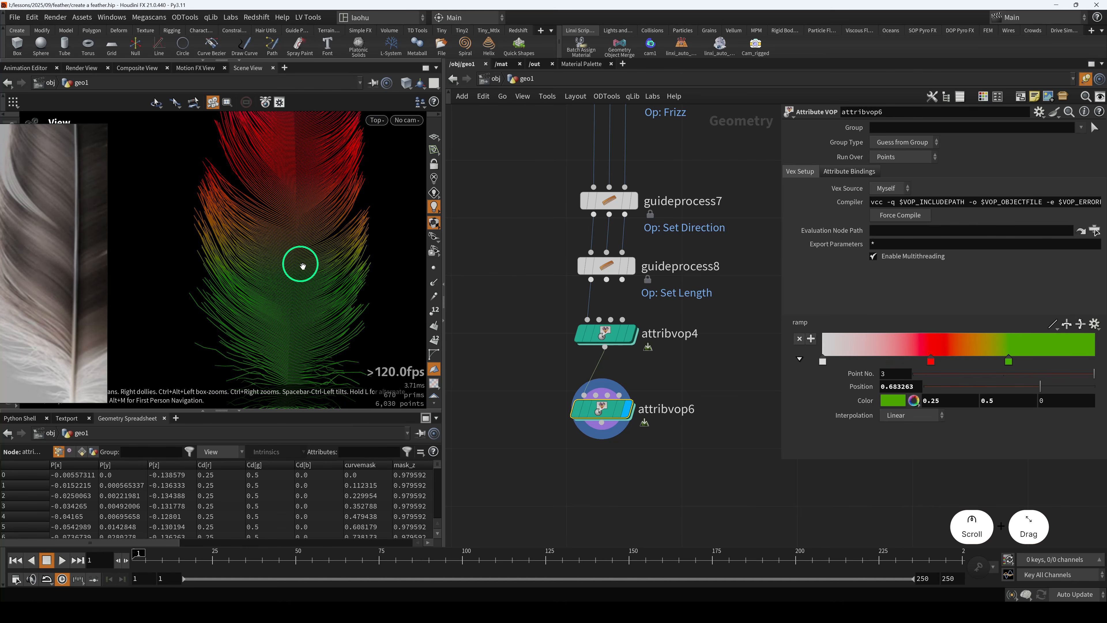
pyautogui.press('h')
pyautogui.scroll(-1, 290, 304)
pyautogui.moveTo(290, 304); pyautogui.dragTo(307, 269)
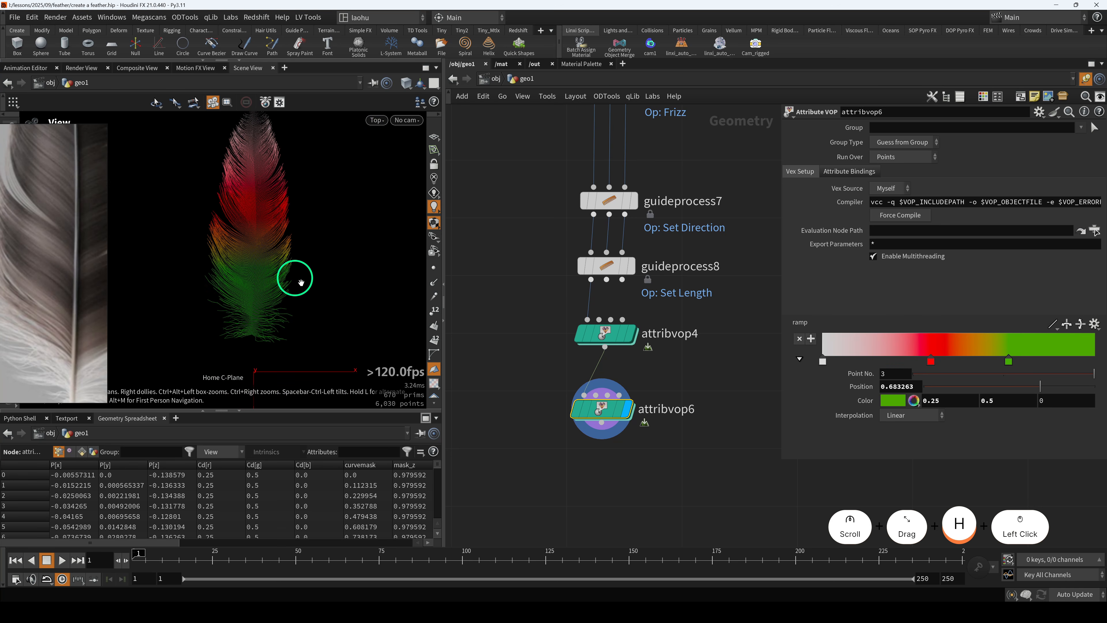
# - Save the scene and display null3 to show the shaft curve on its own
pyautogui.hotkey('ctrl', 's')
pyautogui.scroll(-5, 560, 348)
pyautogui.moveTo(645, 220)
pyautogui.mouseDown(button='middle')
pyautogui.moveTo(625, 326)
pyautogui.moveTo(613, 334)
pyautogui.moveTo(610, 412)
pyautogui.mouseUp(button='middle')
pyautogui.click(552, 198)
pyautogui.press('r')
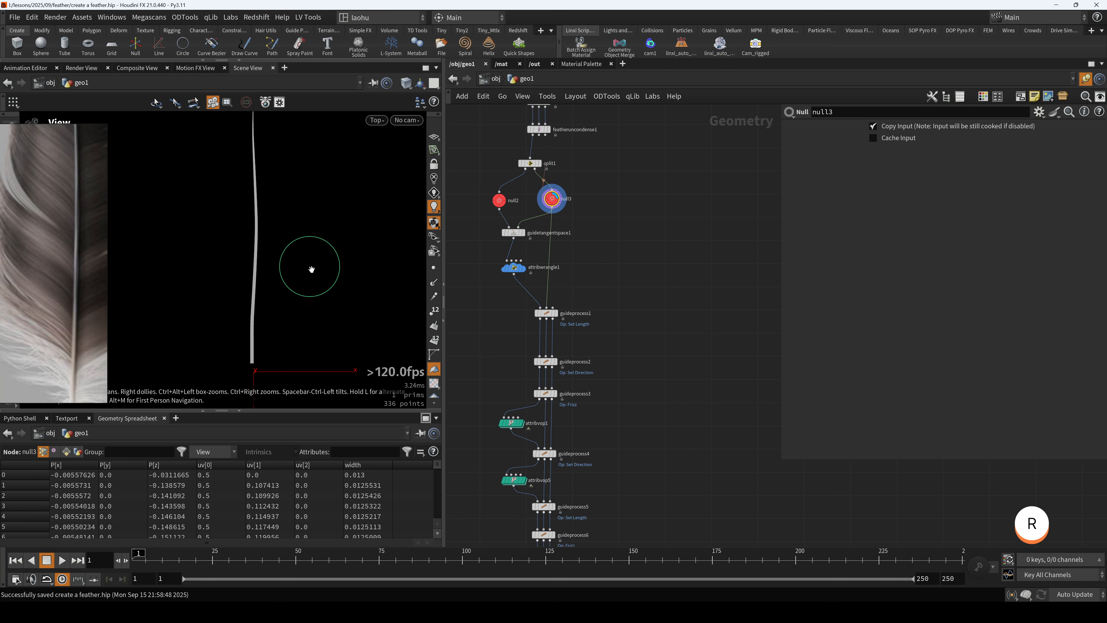
pyautogui.scroll(-1, 304, 282)
pyautogui.moveTo(282, 284); pyautogui.dragTo(264, 279)
pyautogui.scroll(1, 264, 279)
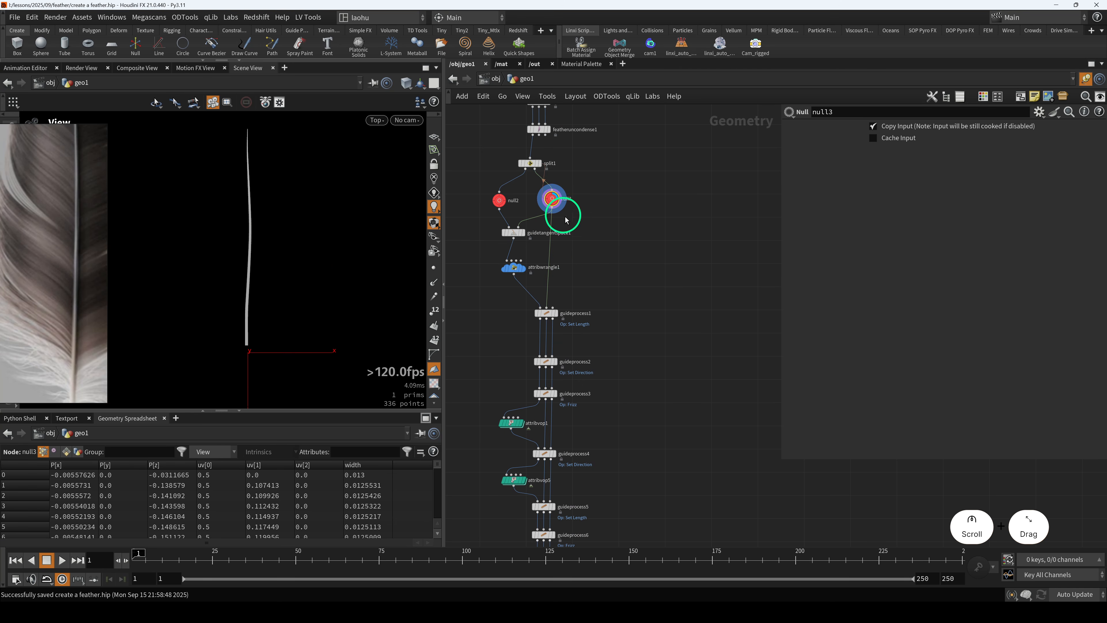
# - Branch a new Null off null3, place it beside the guideprocess chain and display it
pyautogui.click(552, 212)
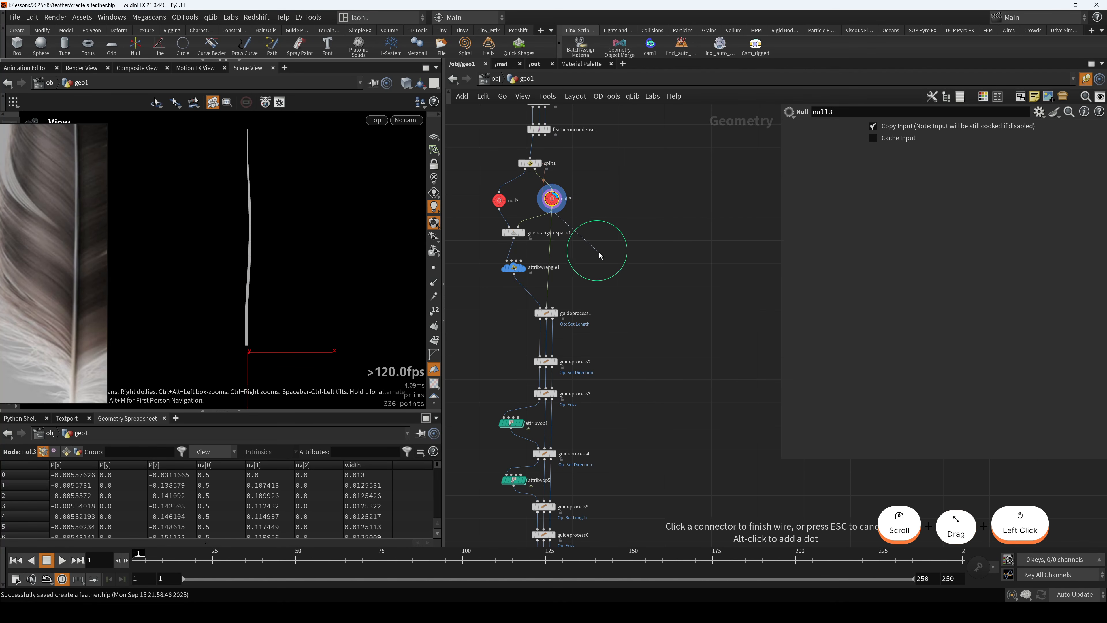
pyautogui.press('Tab')
pyautogui.press('Return')
pyautogui.click(641, 288)
pyautogui.press('r')
pyautogui.moveTo(626, 415); pyautogui.dragTo(665, 277, button='middle')
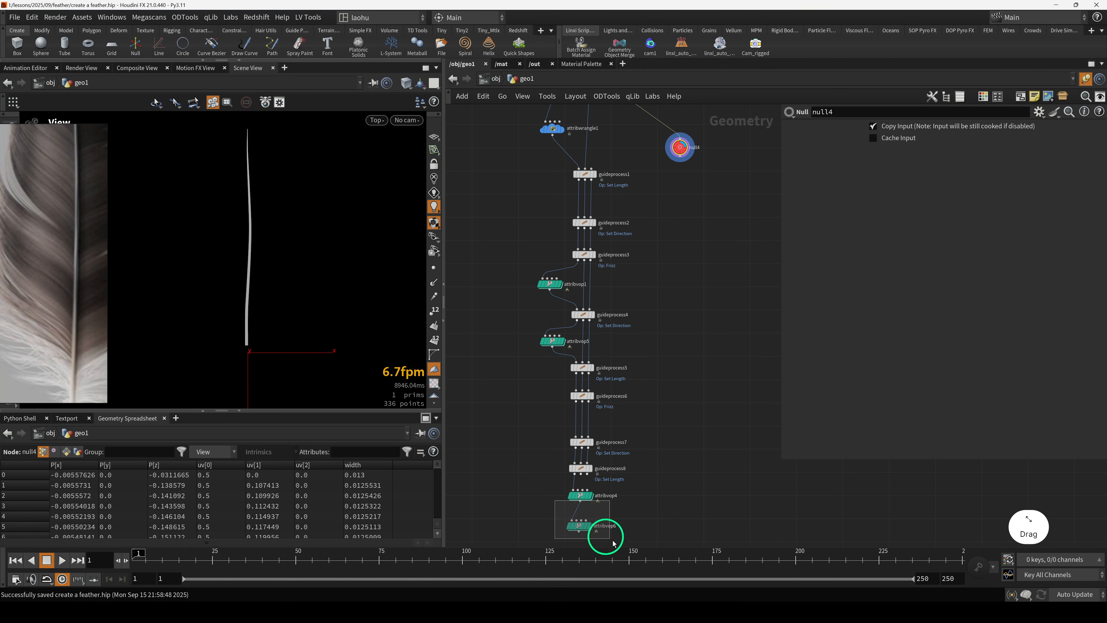
# - Review attribvop6's color ramp and compare the full reference feather with the isolated shaft curve
pyautogui.click(580, 526)
pyautogui.moveTo(266, 326); pyautogui.dragTo(310, 335)
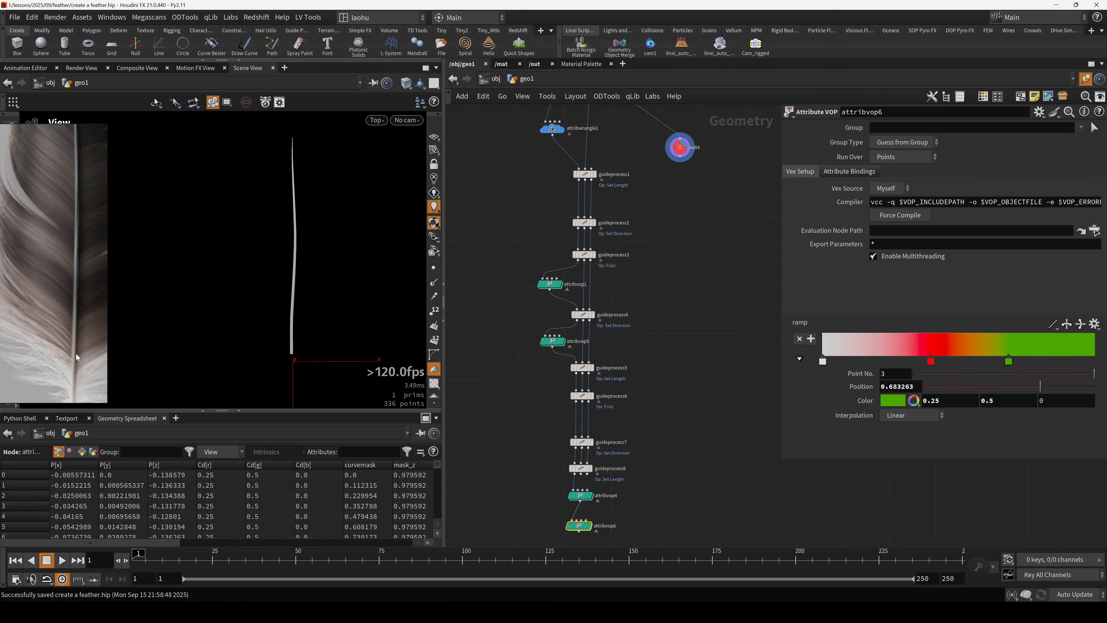
pyautogui.scroll(-5, 76, 354)
pyautogui.moveTo(67, 334); pyautogui.dragTo(100, 328, button='right')
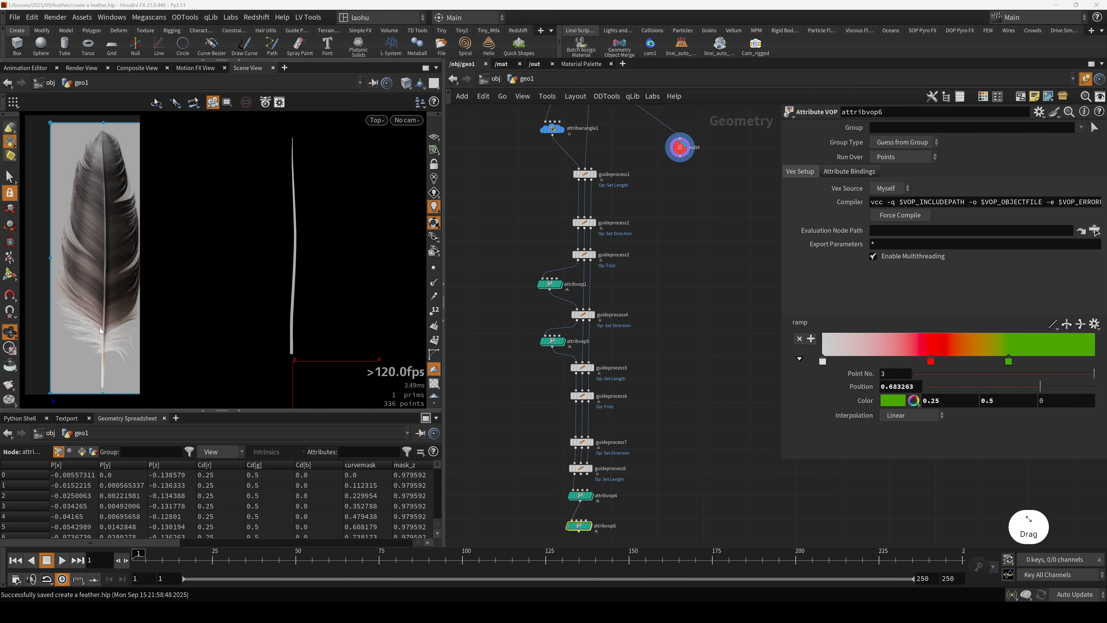
pyautogui.click(680, 147)
pyautogui.scroll(3, 681, 148)
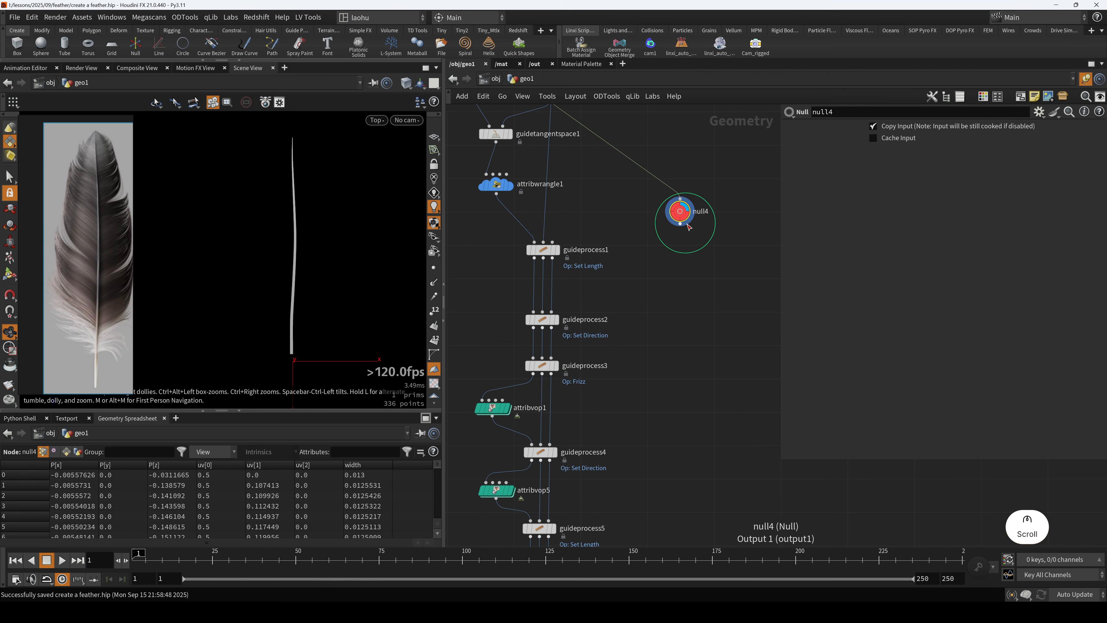
pyautogui.click(680, 224)
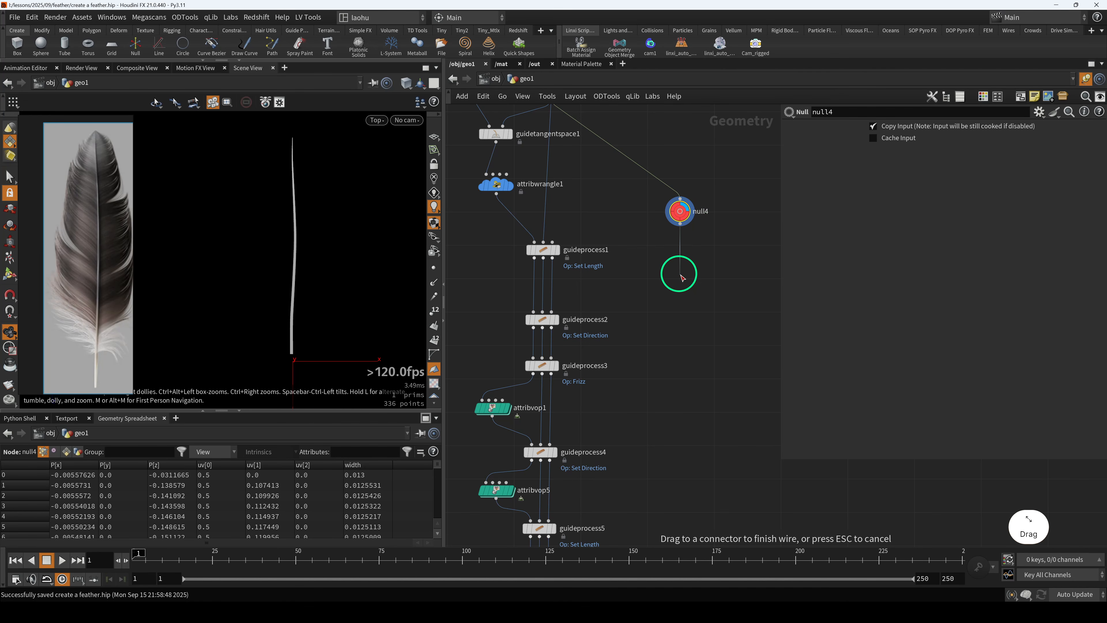
pyautogui.press('Escape')
pyautogui.scroll(1, 408, 407)
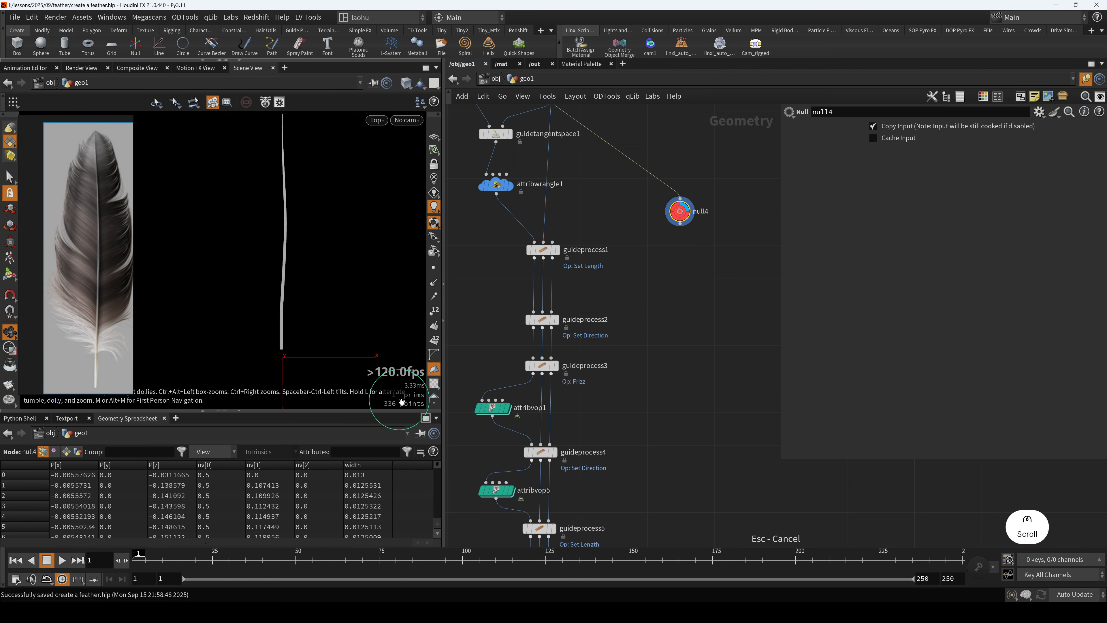
pyautogui.moveTo(403, 401); pyautogui.dragTo(393, 386)
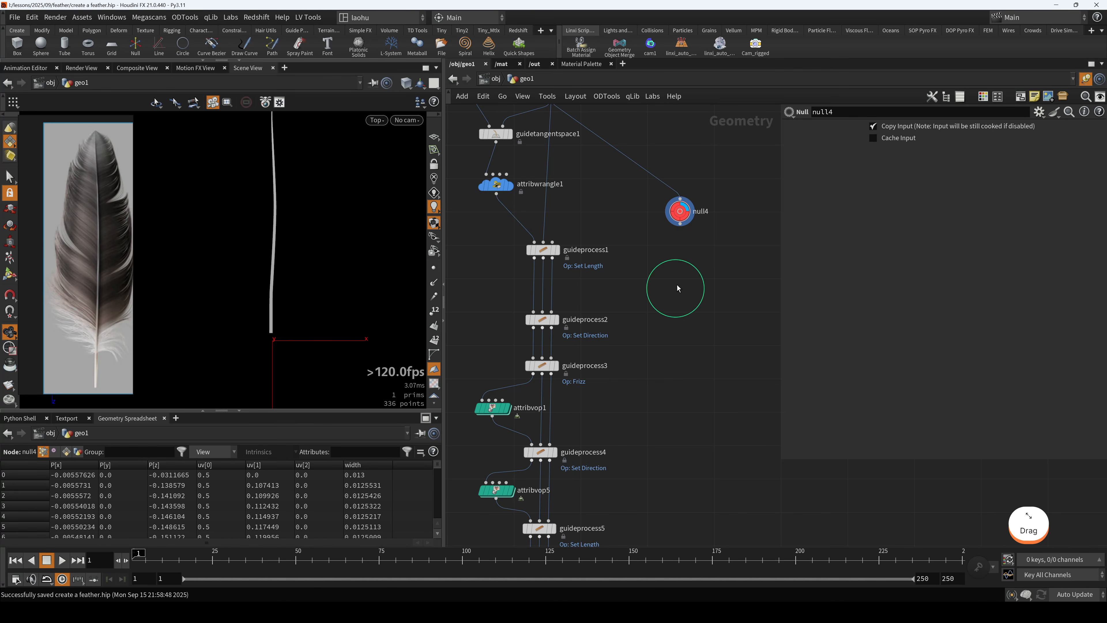
# - Add a Resample node after null4, disable Maximum Segment Length and enable the Curve U Attribute curveu
pyautogui.moveTo(680, 224); pyautogui.dragTo(686, 287)
pyautogui.write('resample')
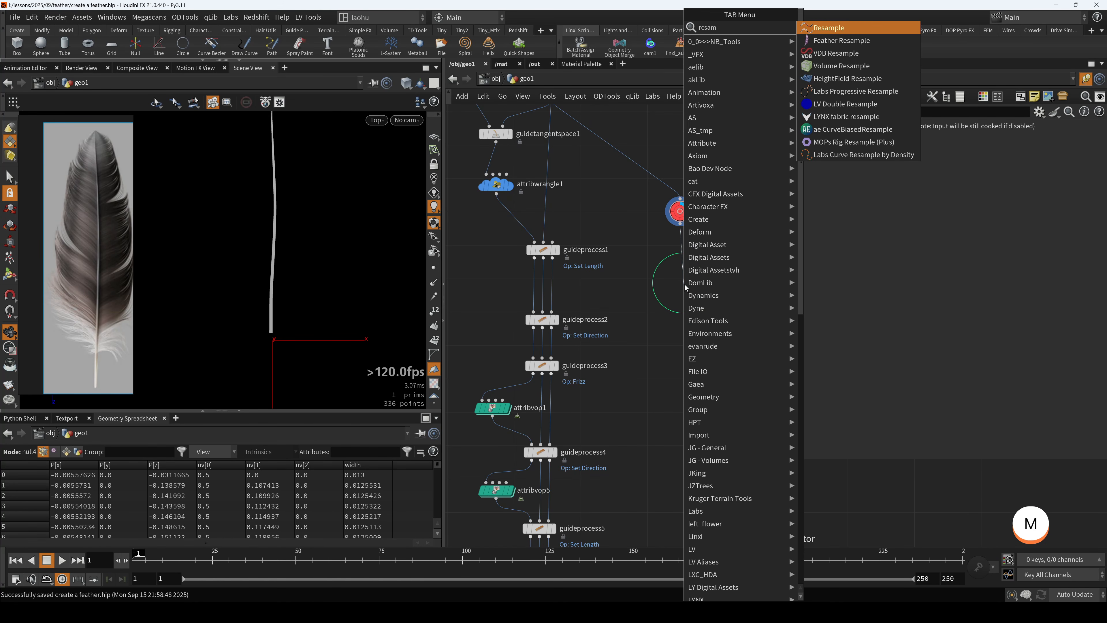
pyautogui.press('Return')
pyautogui.click(892, 208)
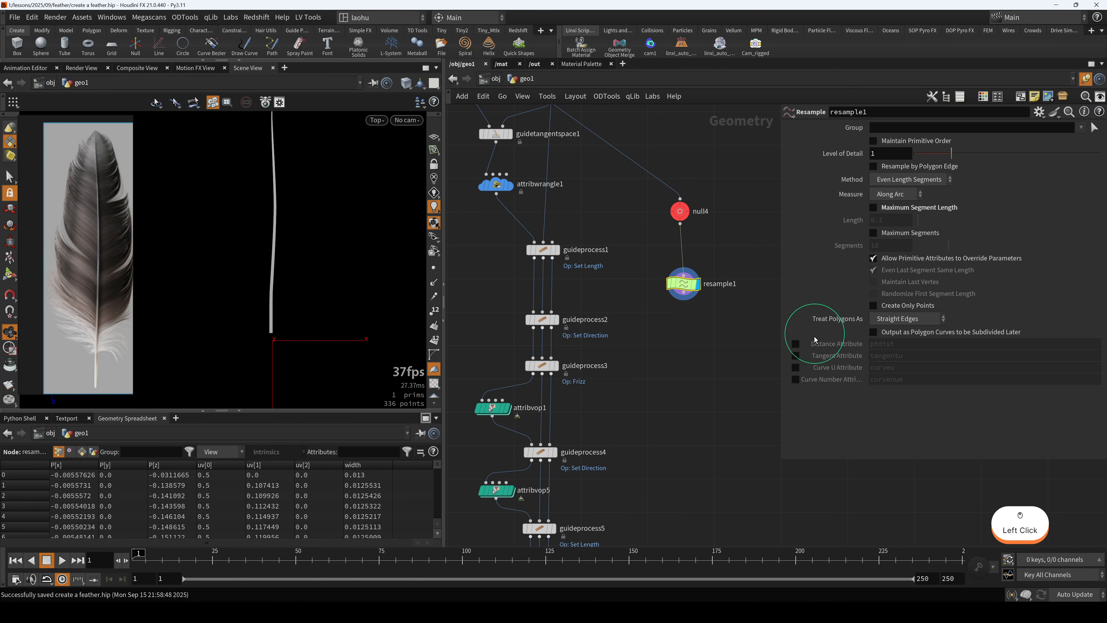
pyautogui.click(797, 367)
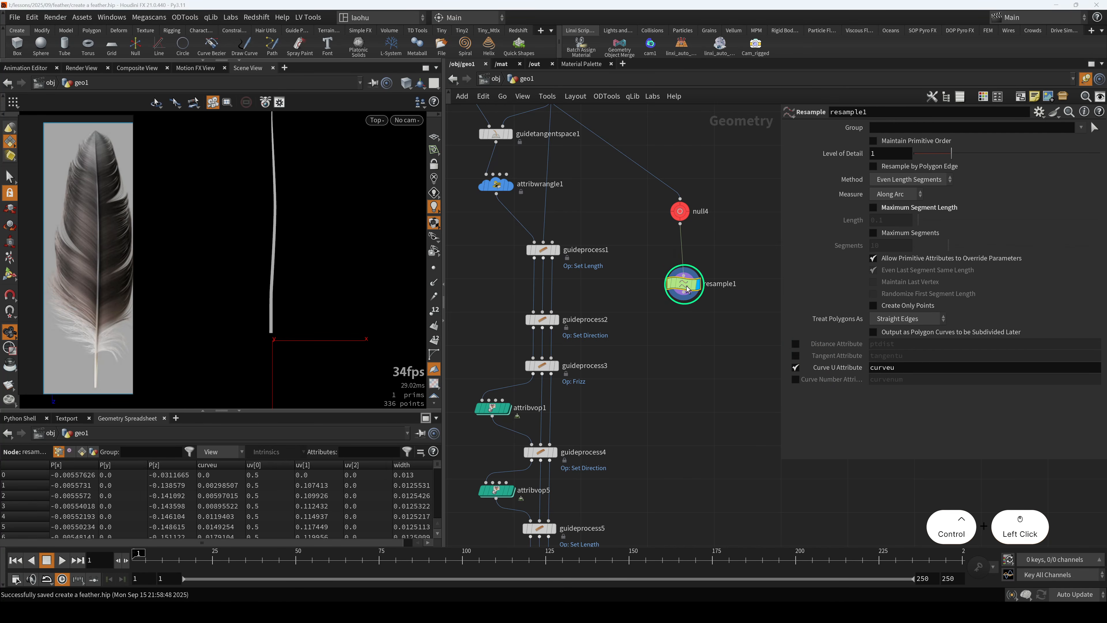
# - Visualize resample1's curveu point attribute in the viewport
pyautogui.moveTo(684, 284); pyautogui.dragTo(483, 284, button='middle')
pyautogui.click(424, 243)
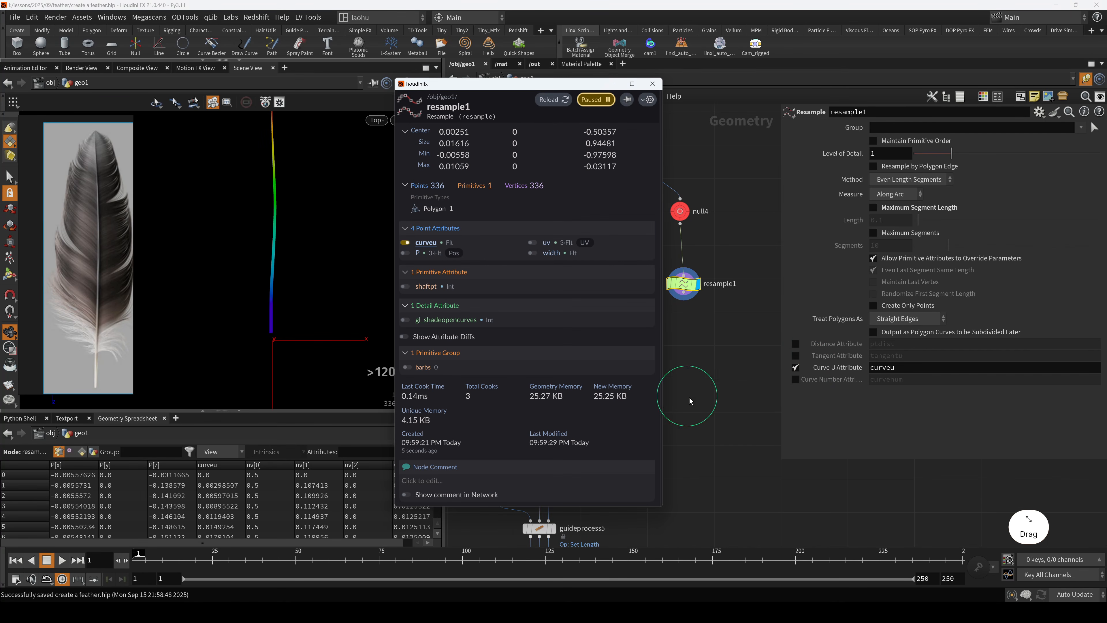
pyautogui.scroll(-3, 277, 261)
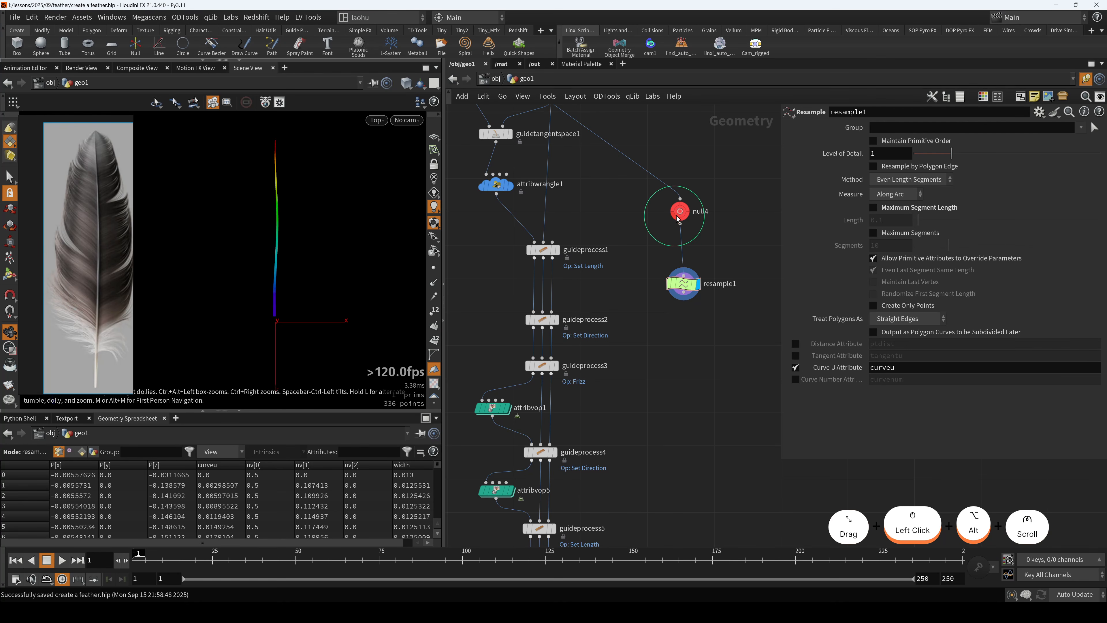
# - Move null4 and resample1 down the network, beside the lower guideprocess nodes
pyautogui.moveTo(680, 211); pyautogui.dragTo(685, 212)
pyautogui.scroll(-2, 680, 279)
pyautogui.scroll(-2, 662, 262)
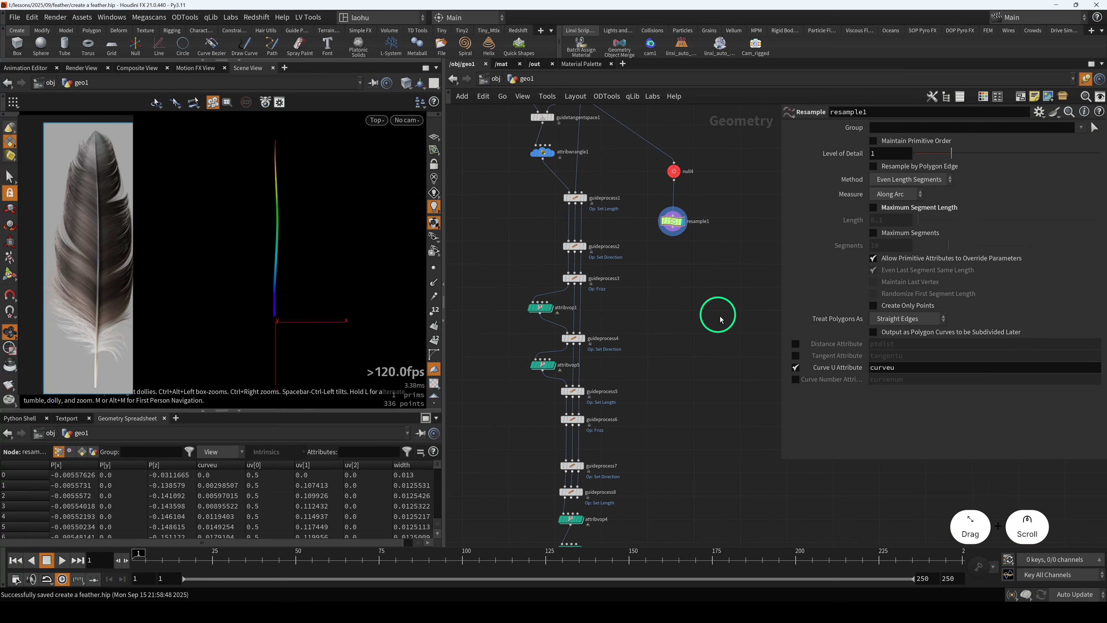
pyautogui.click(698, 256)
pyautogui.scroll(-2, 699, 262)
pyautogui.moveTo(699, 264); pyautogui.dragTo(628, 144)
pyautogui.moveTo(672, 173); pyautogui.dragTo(688, 330)
pyautogui.scroll(3, 687, 434)
# - Add an Attribute Transfer node with attribvop4 as its first input and resample1 as its second, and display it
pyautogui.click(685, 305)
pyautogui.press('Tab')
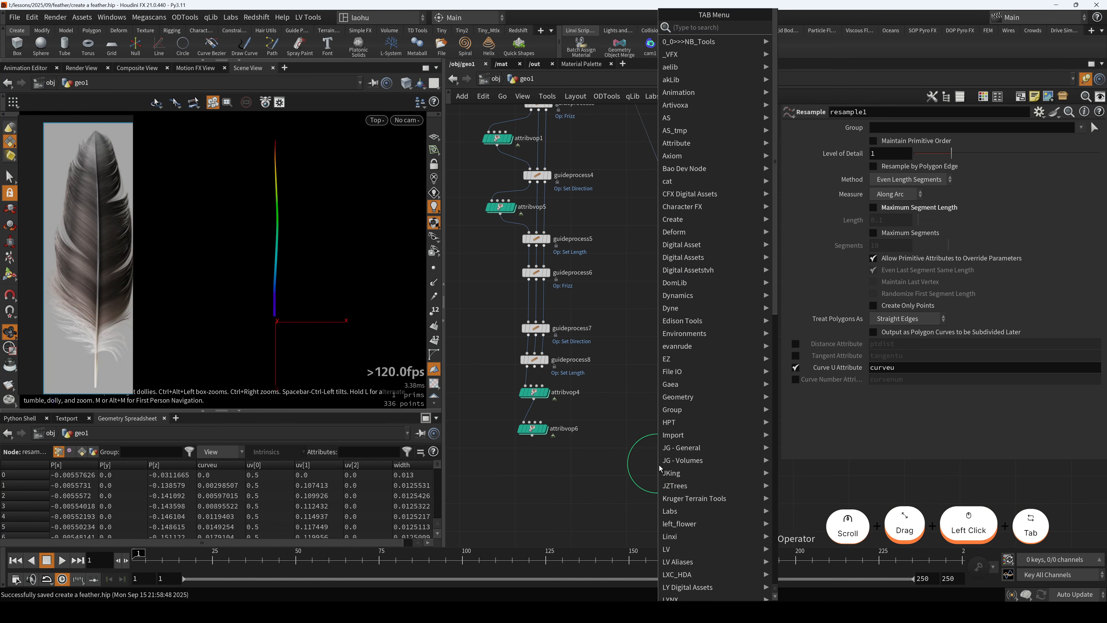
pyautogui.write('a')
pyautogui.press('Escape')
pyautogui.moveTo(695, 452); pyautogui.dragTo(669, 478, button='right')
pyautogui.click(617, 441)
pyautogui.moveTo(612, 433); pyautogui.dragTo(535, 399)
pyautogui.moveTo(622, 433); pyautogui.dragTo(685, 311)
pyautogui.press('r')
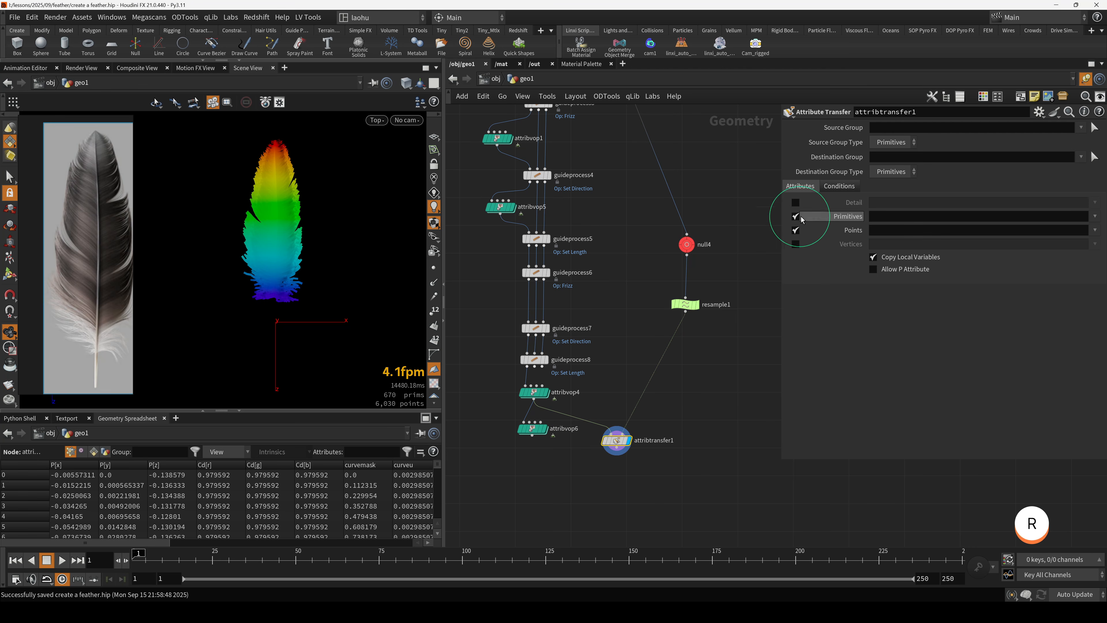
# - Disable primitive attributes in attribtransfer1 and limit the transferred point attributes to curveu
pyautogui.click(796, 216)
pyautogui.click(929, 233)
pyautogui.click(1095, 230)
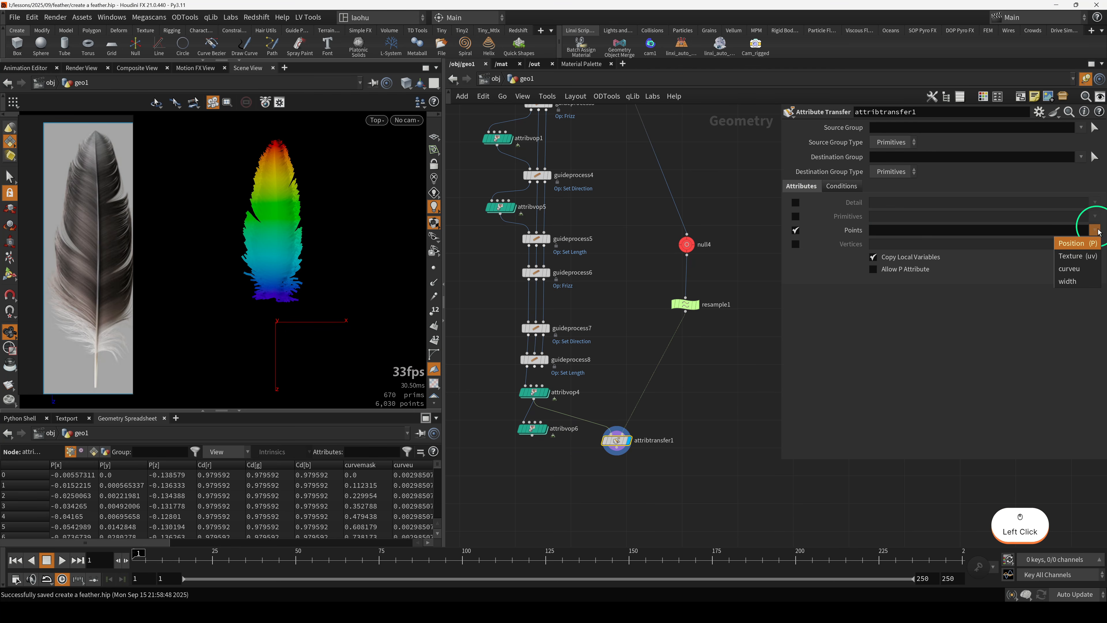
pyautogui.click(1075, 268)
pyautogui.click(668, 420)
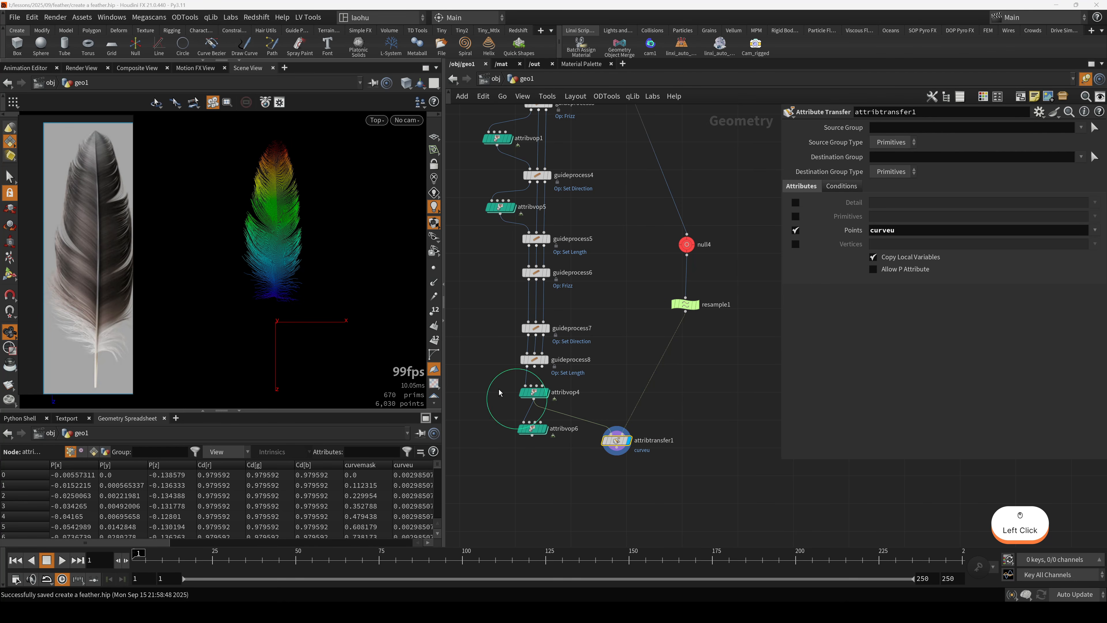
# - Examine how the transferred curveu gradient runs across the barbs from the base to the feather's tip
pyautogui.keyDown('alt'); pyautogui.scroll(5, 261, 194); pyautogui.keyUp('alt')
pyautogui.keyDown('alt'); pyautogui.moveTo(279, 206); pyautogui.dragTo(284, 240); pyautogui.keyUp('alt')
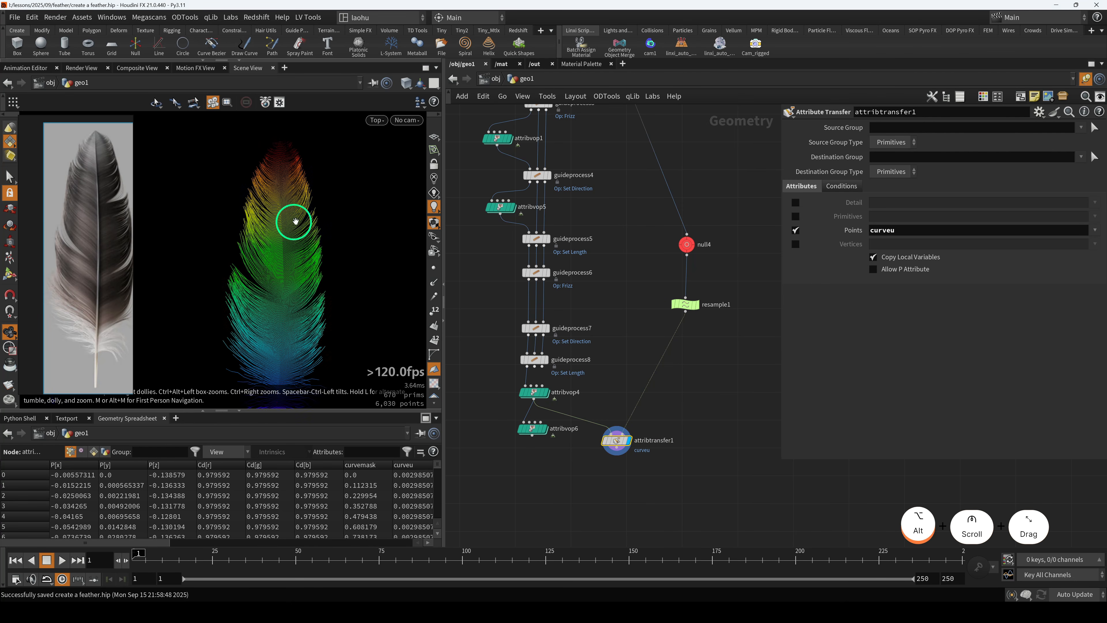
pyautogui.keyDown('alt'); pyautogui.scroll(5, 272, 174); pyautogui.keyUp('alt')
pyautogui.keyDown('alt'); pyautogui.moveTo(272, 173); pyautogui.dragTo(321, 213); pyautogui.keyUp('alt')
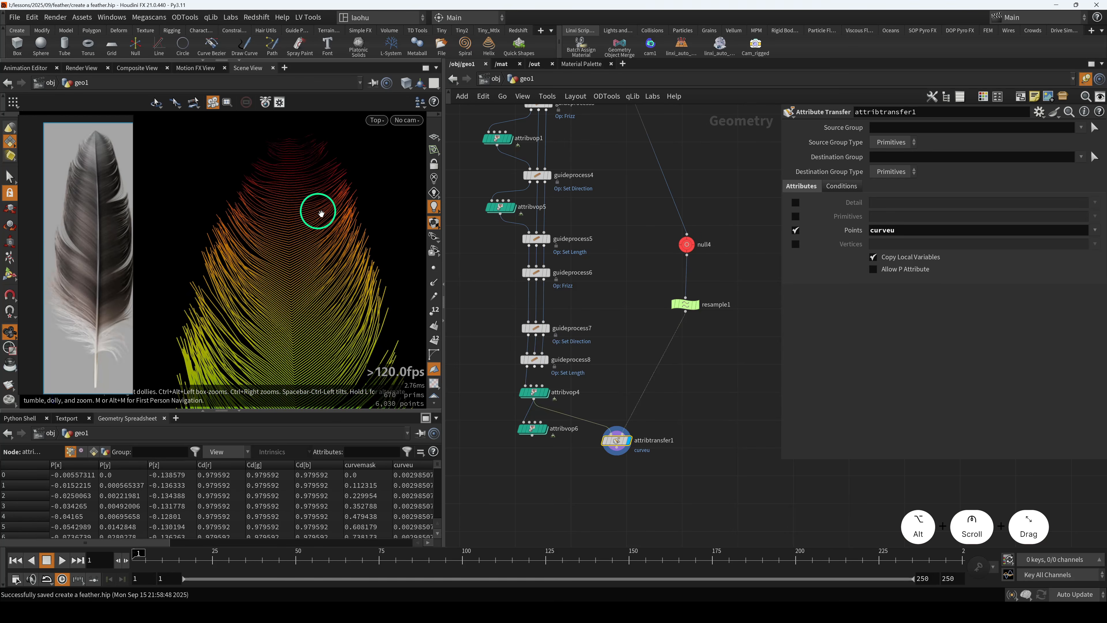
pyautogui.keyDown('alt'); pyautogui.scroll(1, 321, 213); pyautogui.keyUp('alt')
pyautogui.keyDown('alt'); pyautogui.scroll(-4, 295, 284); pyautogui.keyUp('alt')
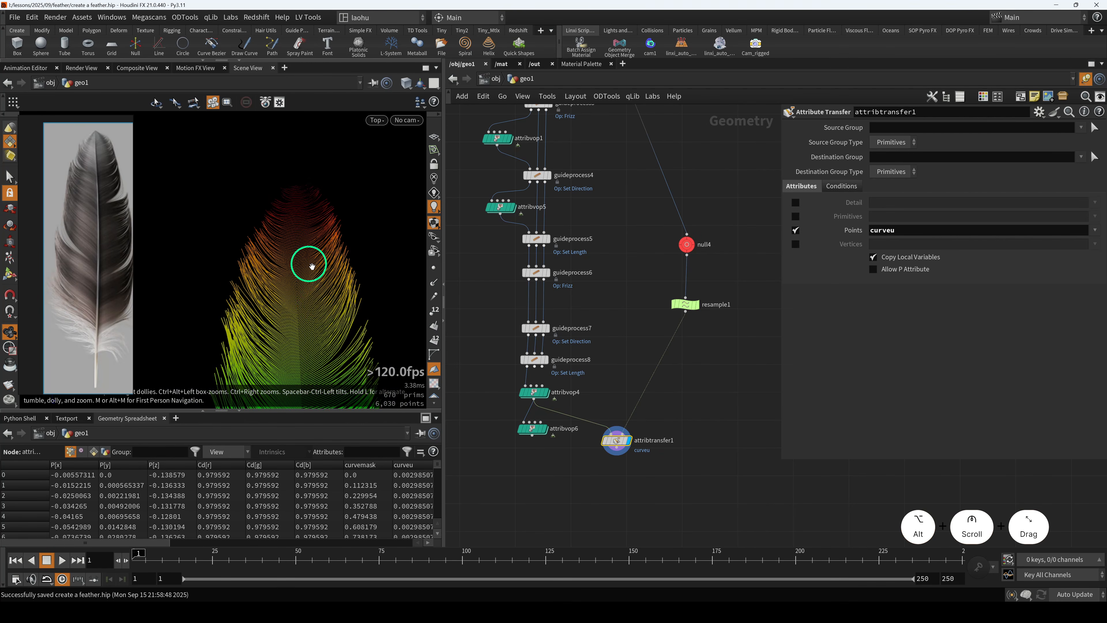
pyautogui.keyDown('alt'); pyautogui.moveTo(290, 268); pyautogui.dragTo(290, 220); pyautogui.keyUp('alt')
# - Display attribvop4 and attribvop6 in turn and visualize attribvop6's Cd point attribute in the viewport
pyautogui.press('r')
pyautogui.click(532, 429)
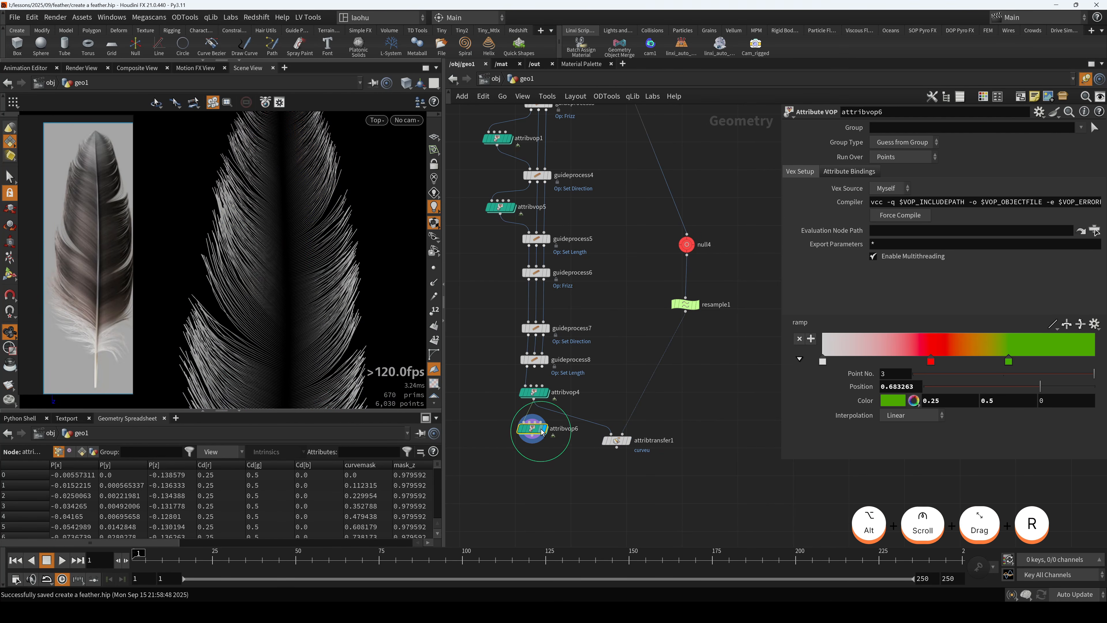
pyautogui.click(533, 392)
pyautogui.press('r')
pyautogui.click(532, 429)
pyautogui.moveTo(531, 428); pyautogui.dragTo(393, 344, button='middle')
pyautogui.click(255, 282)
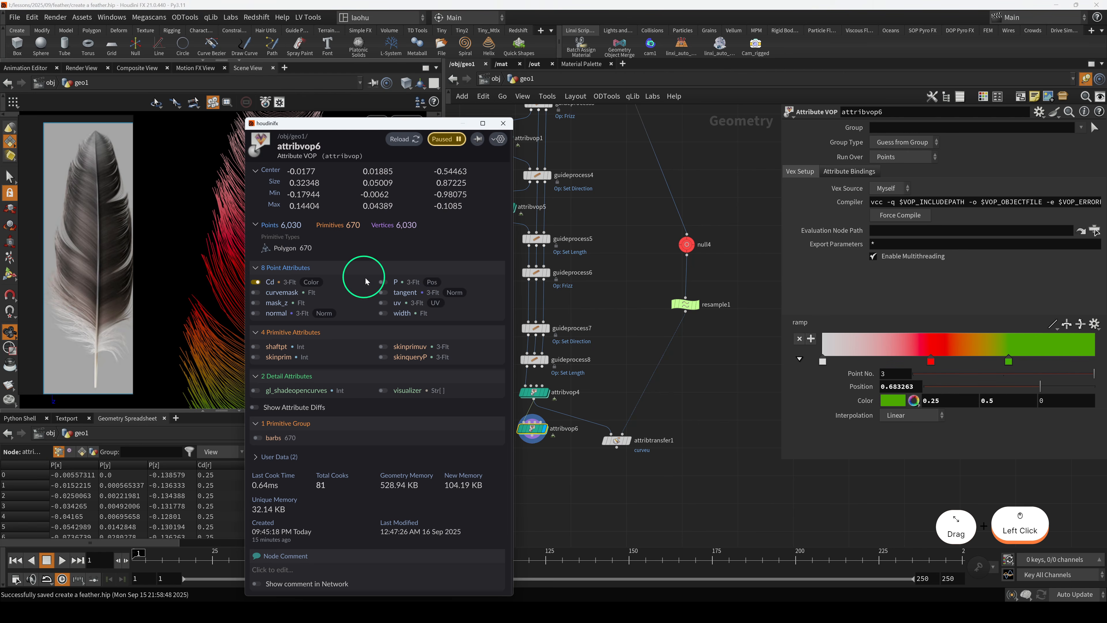
# - Display attribtransfer1 and turn off the Cd point attribute visualization
pyautogui.click(616, 280)
pyautogui.keyDown('alt'); pyautogui.scroll(-5, 250, 296); pyautogui.keyUp('alt')
pyautogui.press('r')
pyautogui.click(617, 441)
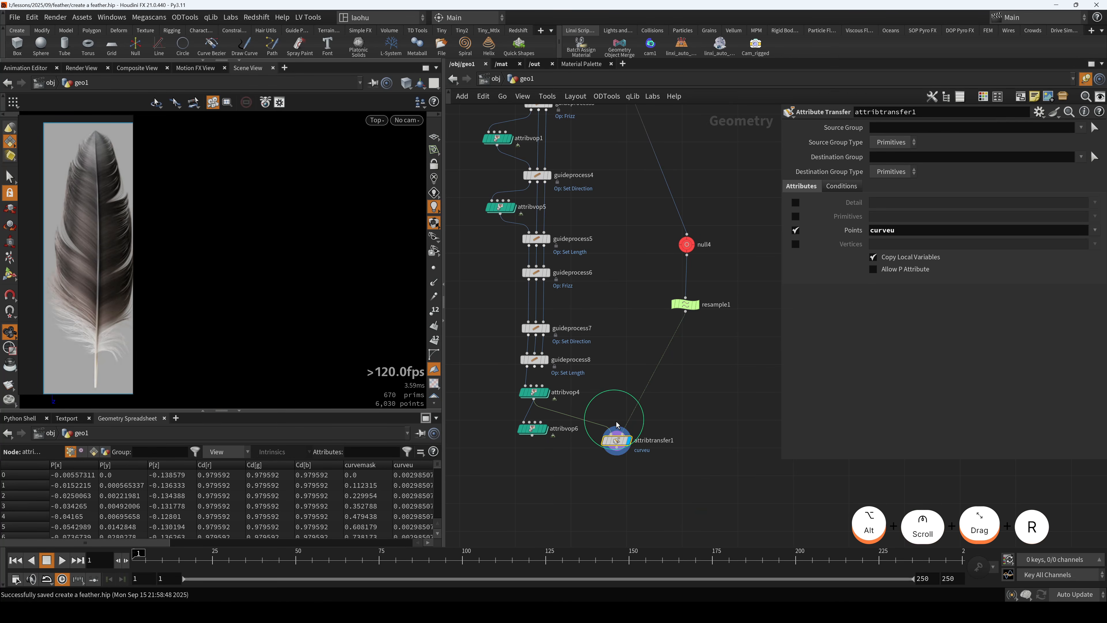
pyautogui.keyDown('ctrl'); pyautogui.middleClick(619, 438); pyautogui.keyUp('ctrl')
pyautogui.click(338, 289)
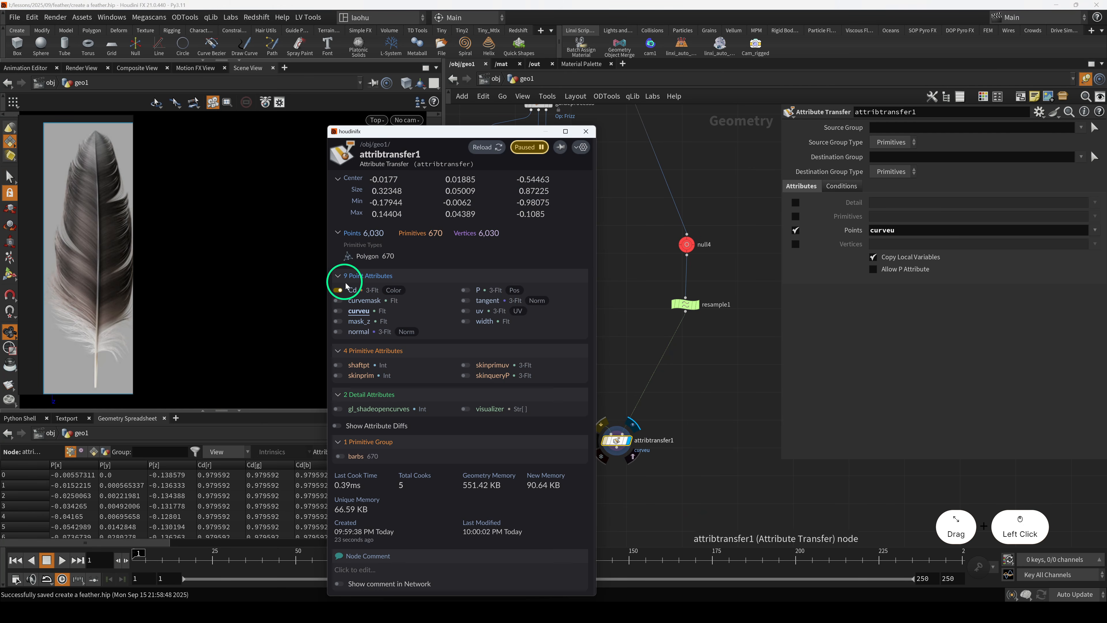
pyautogui.click(339, 289)
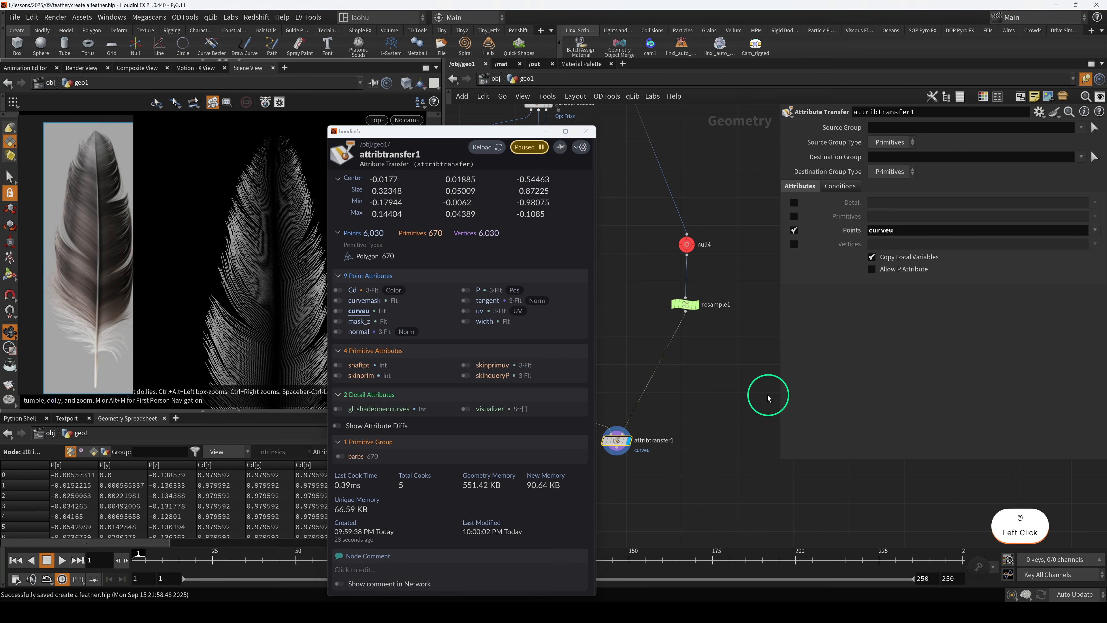
pyautogui.click(768, 395)
# - Display resample1 and null4 in turn to examine the shaft curve feeding the attribute transfer
pyautogui.click(685, 244)
pyautogui.press('r')
pyautogui.click(693, 306)
pyautogui.press('r')
pyautogui.press('r')
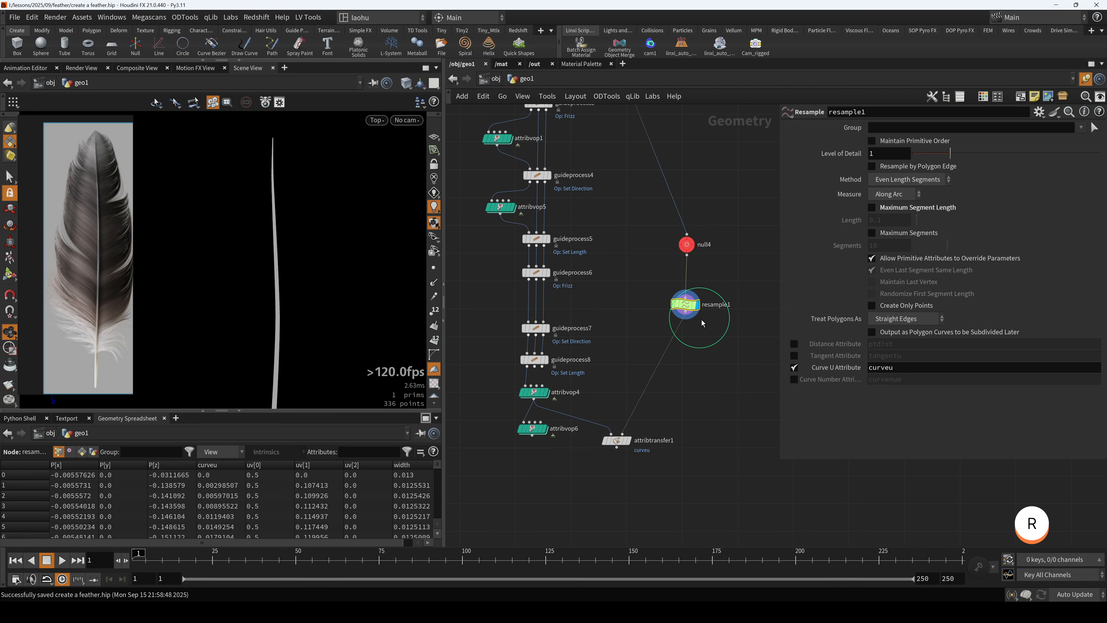
pyautogui.moveTo(687, 305)
pyautogui.mouseDown()
pyautogui.moveTo(692, 291)
pyautogui.moveTo(690, 305)
pyautogui.mouseUp()
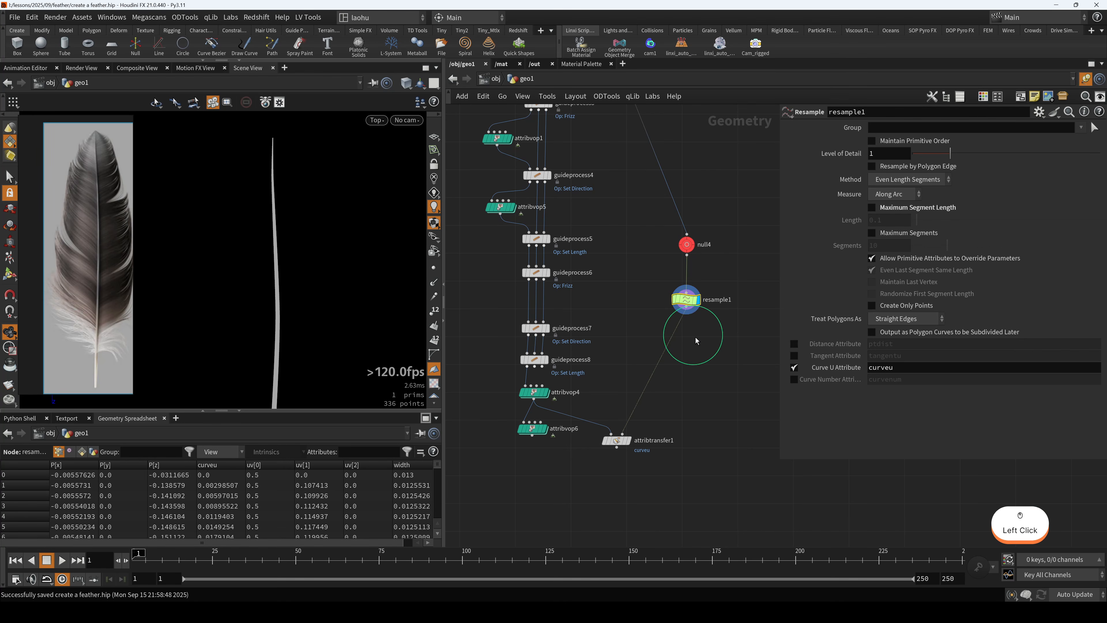
pyautogui.click(687, 245)
pyautogui.press('r')
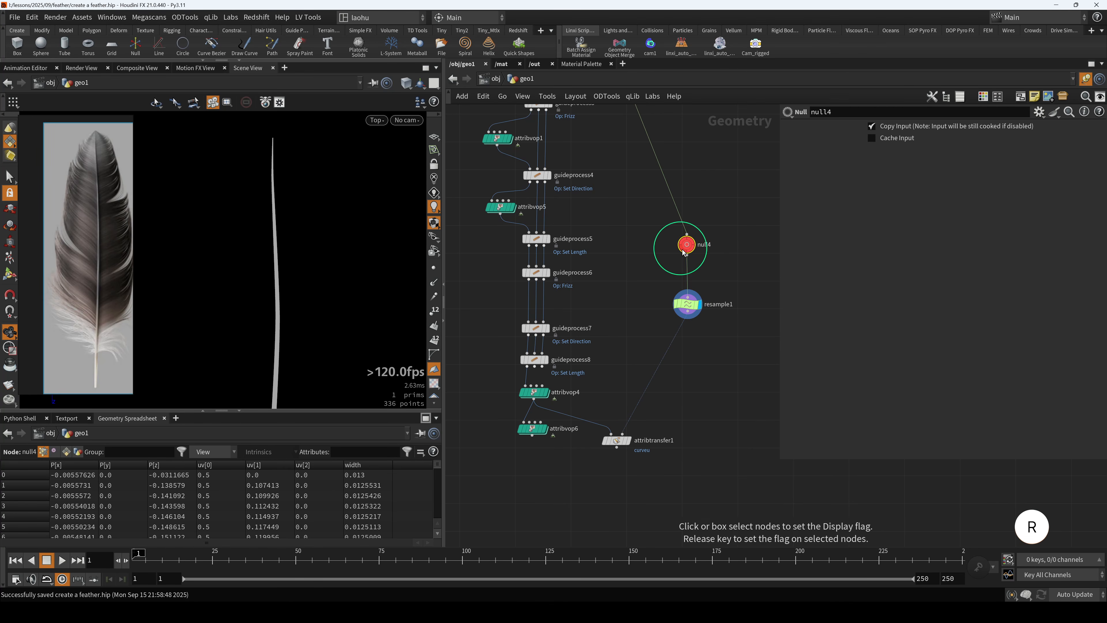
pyautogui.scroll(-2, 318, 314)
pyautogui.keyDown('alt'); pyautogui.moveTo(318, 314); pyautogui.dragTo(305, 283, button='middle'); pyautogui.keyUp('alt')
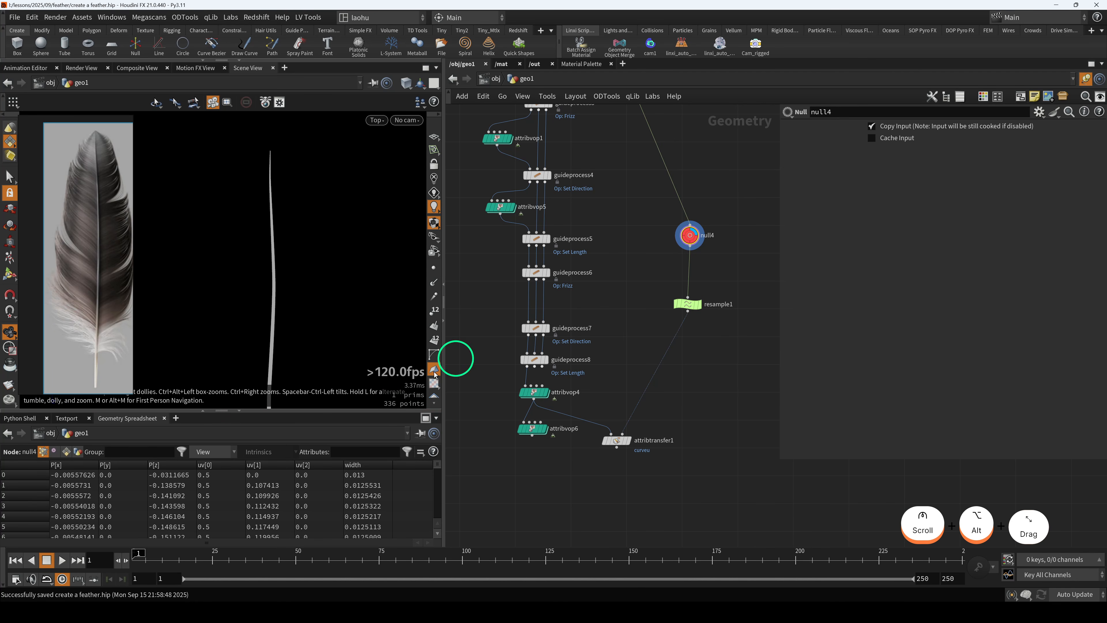
# - Insert a Convert Line node between null4 and resample1
pyautogui.click(649, 276)
pyautogui.press('Tab')
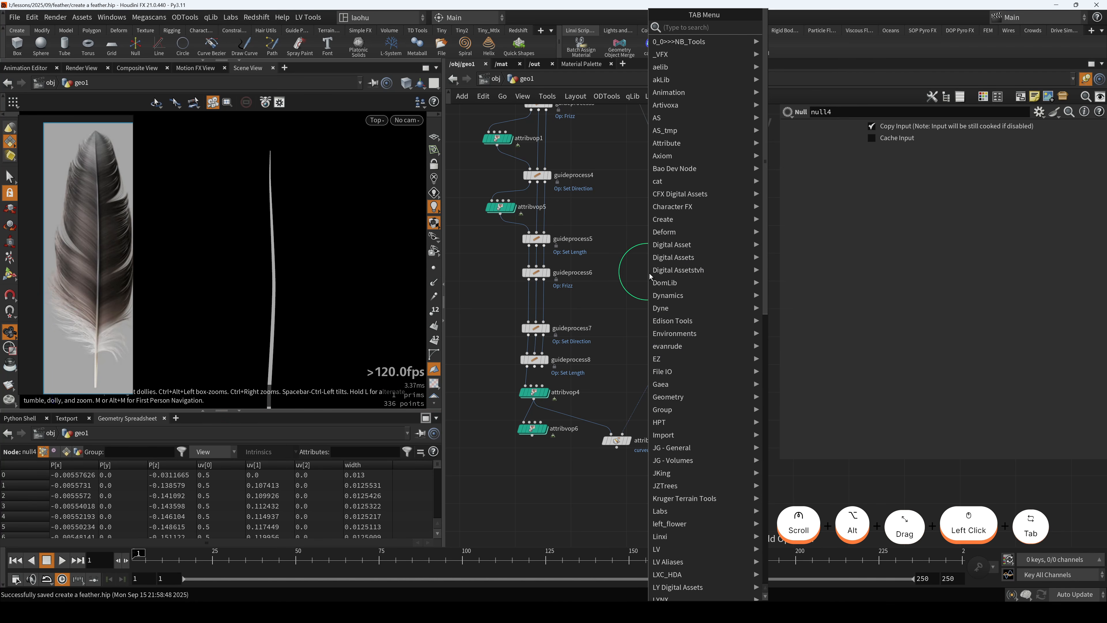
pyautogui.write('conver')
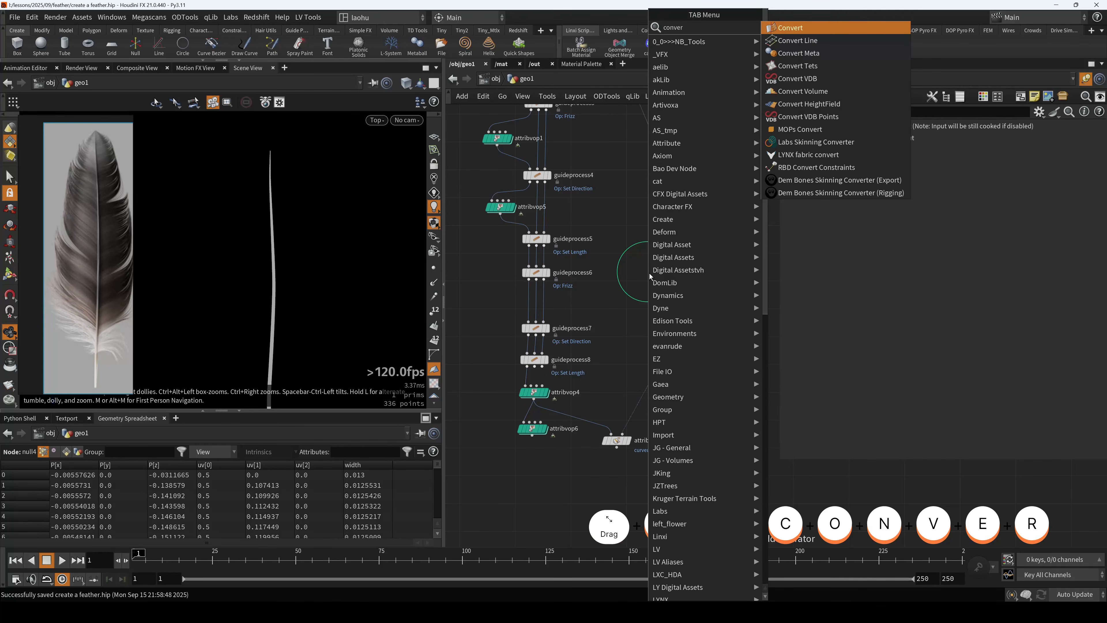
pyautogui.press('Down')
pyautogui.press('Return')
pyautogui.click(655, 269)
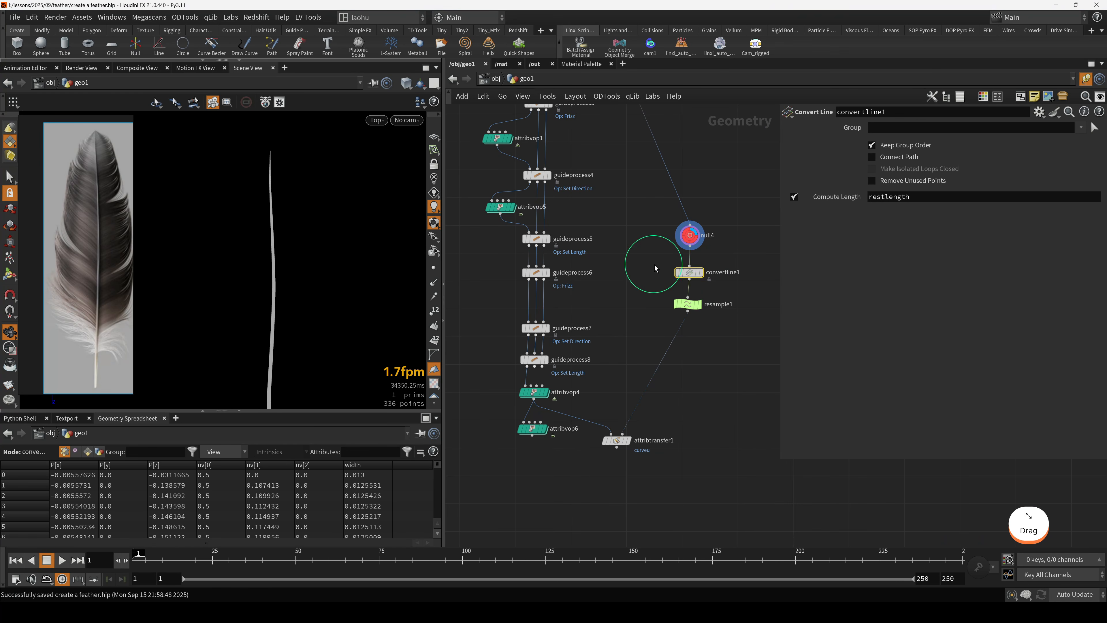
pyautogui.press('r')
# - Display resample1 and visualize its curveu point attribute along the shaft
pyautogui.click(688, 306)
pyautogui.press('r')
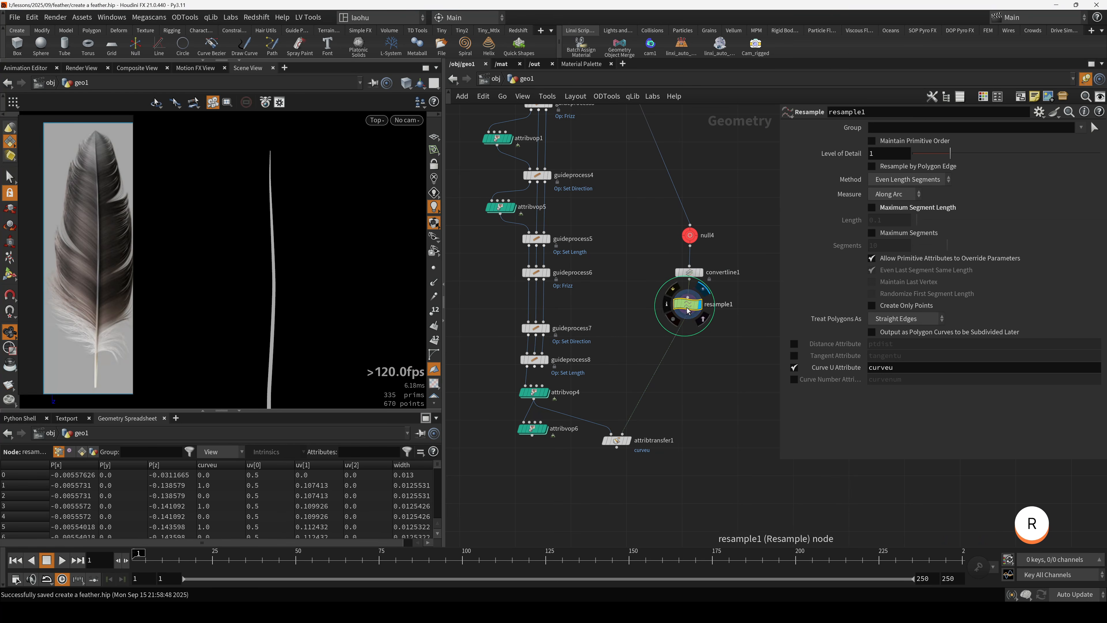
pyautogui.moveTo(687, 310); pyautogui.dragTo(687, 319)
pyautogui.moveTo(687, 319); pyautogui.dragTo(574, 322, button='middle')
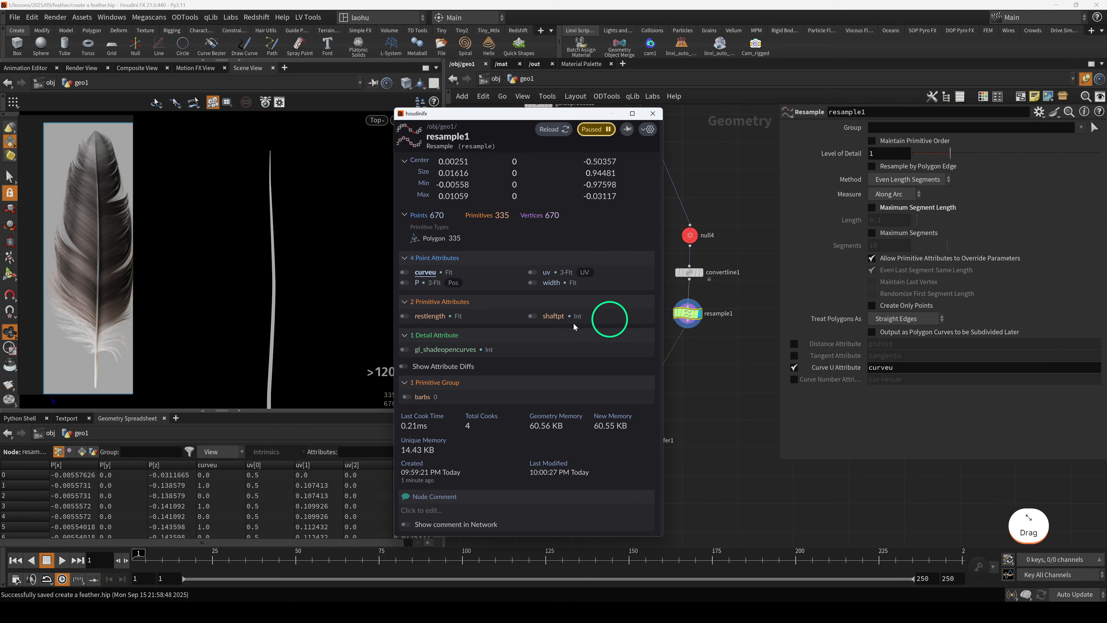
pyautogui.click(749, 366)
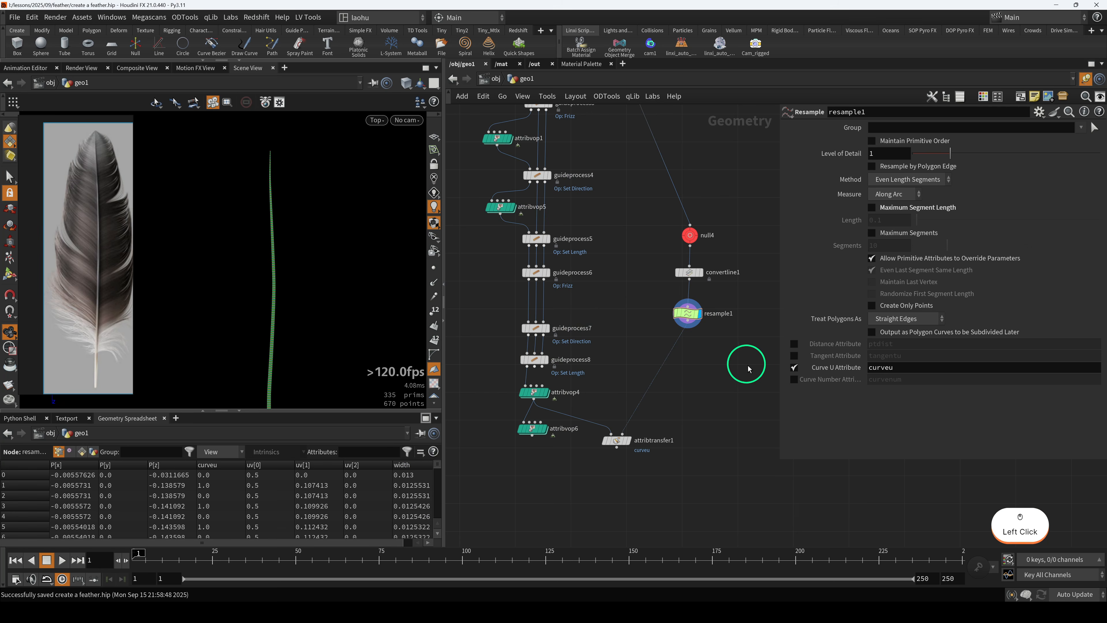
pyautogui.keyDown('alt'); pyautogui.scroll(4, 289, 324); pyautogui.keyUp('alt')
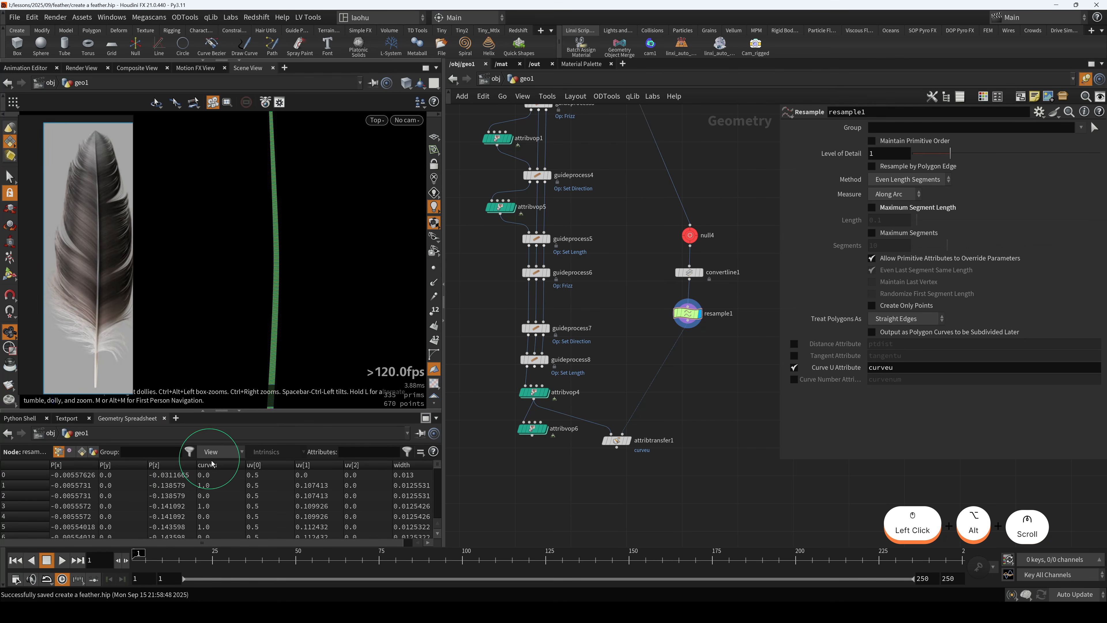
pyautogui.moveTo(437, 465); pyautogui.dragTo(434, 506)
# - Rewire convertline1 between resample1 and attribtransfer1, display it, and sort the spreadsheet by curveu in descending order
pyautogui.moveTo(676, 271); pyautogui.dragTo(689, 360)
pyautogui.click(688, 350)
pyautogui.keyDown('alt'); pyautogui.scroll(-2, 348, 296); pyautogui.keyUp('alt')
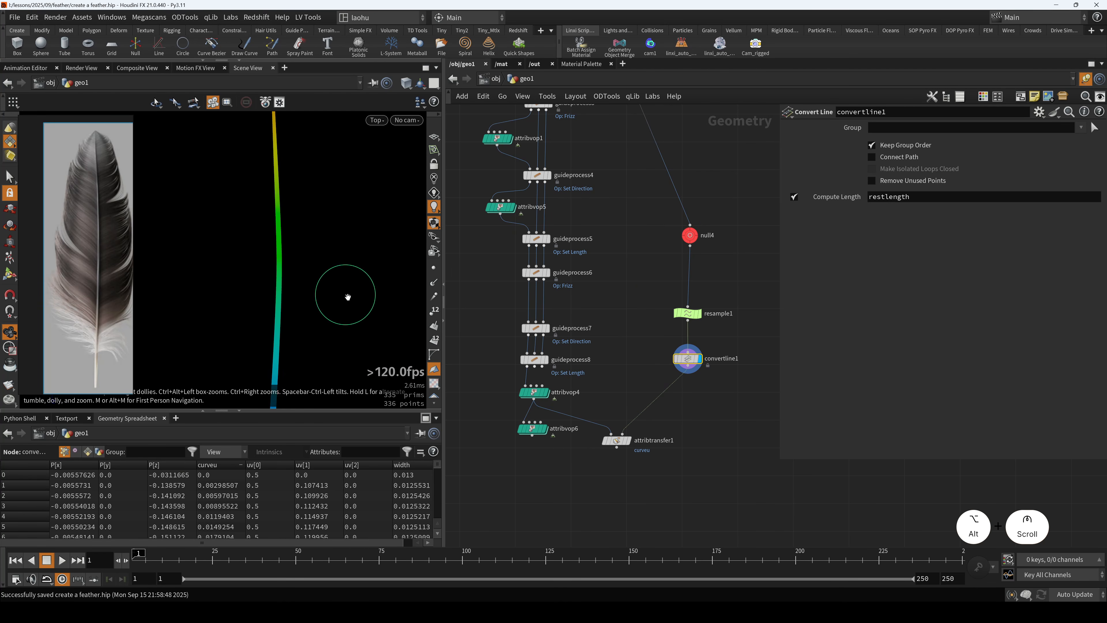
pyautogui.click(215, 465)
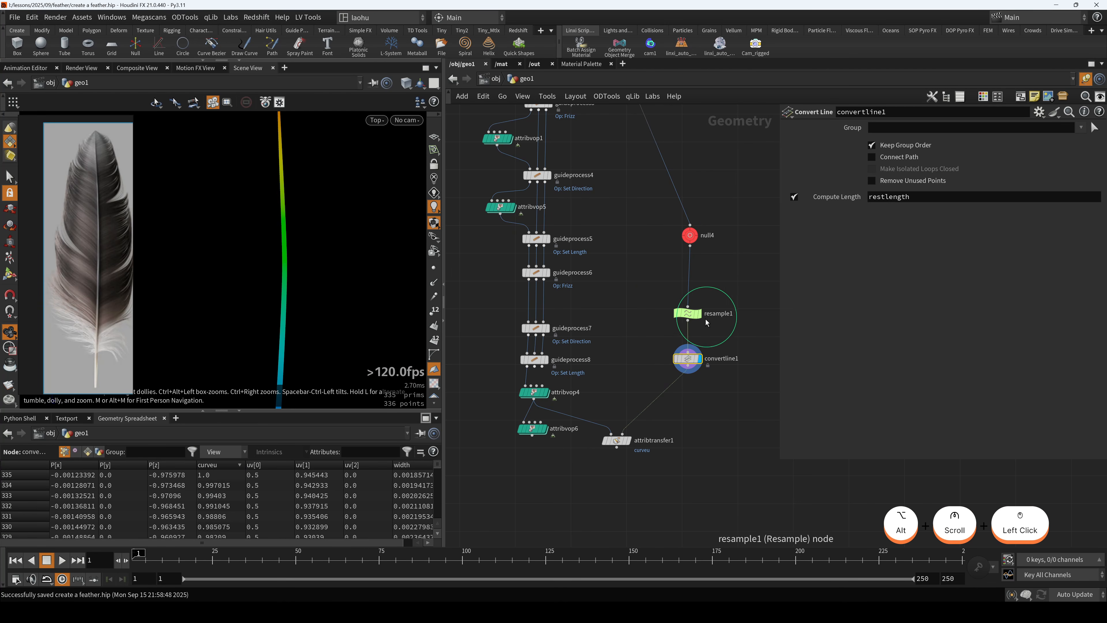
pyautogui.moveTo(689, 319); pyautogui.dragTo(690, 301)
pyautogui.moveTo(689, 359); pyautogui.dragTo(689, 330)
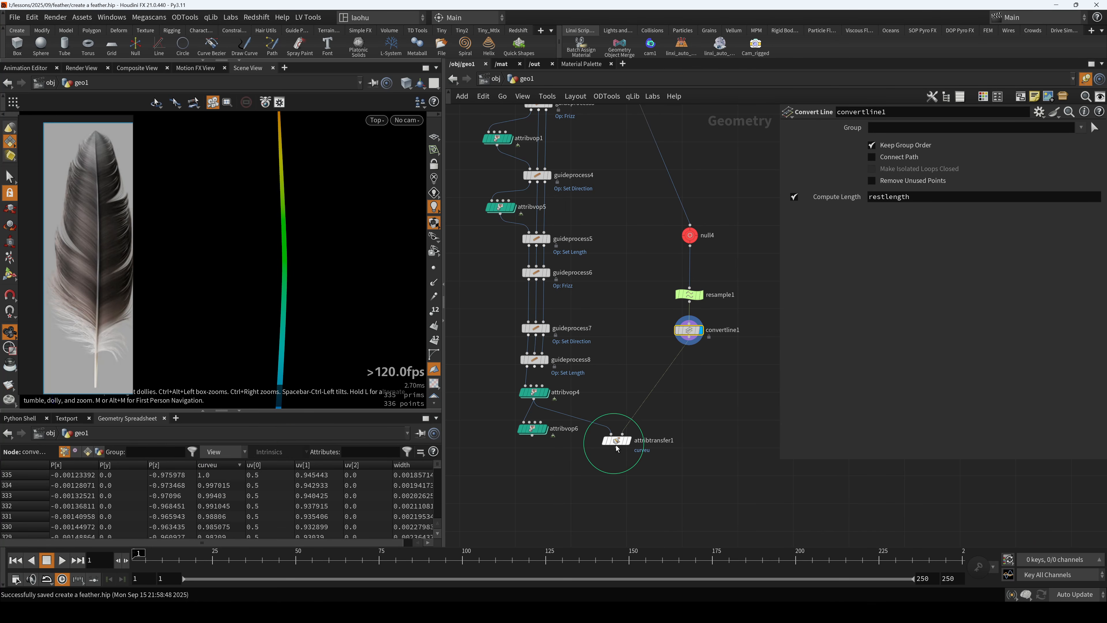
# - Display attribvop6 and examine its barbs against the feather reference image
pyautogui.moveTo(616, 446); pyautogui.dragTo(618, 477)
pyautogui.moveTo(518, 420); pyautogui.dragTo(563, 405, button='middle')
pyautogui.click(587, 418)
pyautogui.press('r')
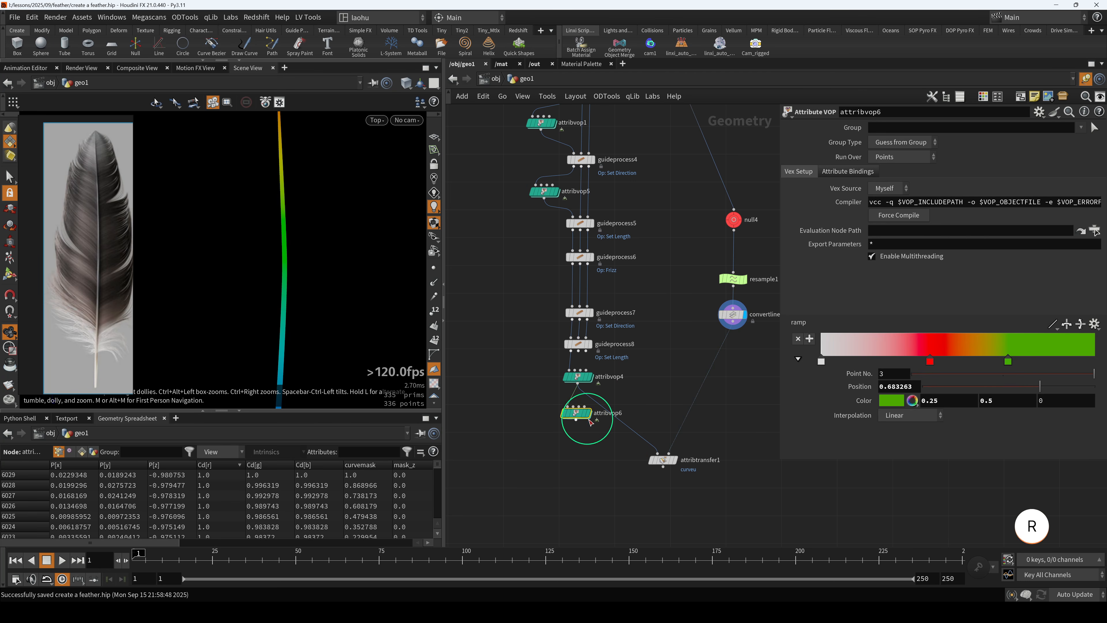
pyautogui.keyDown('alt'); pyautogui.moveTo(370, 361); pyautogui.dragTo(389, 379, button='middle'); pyautogui.keyUp('alt')
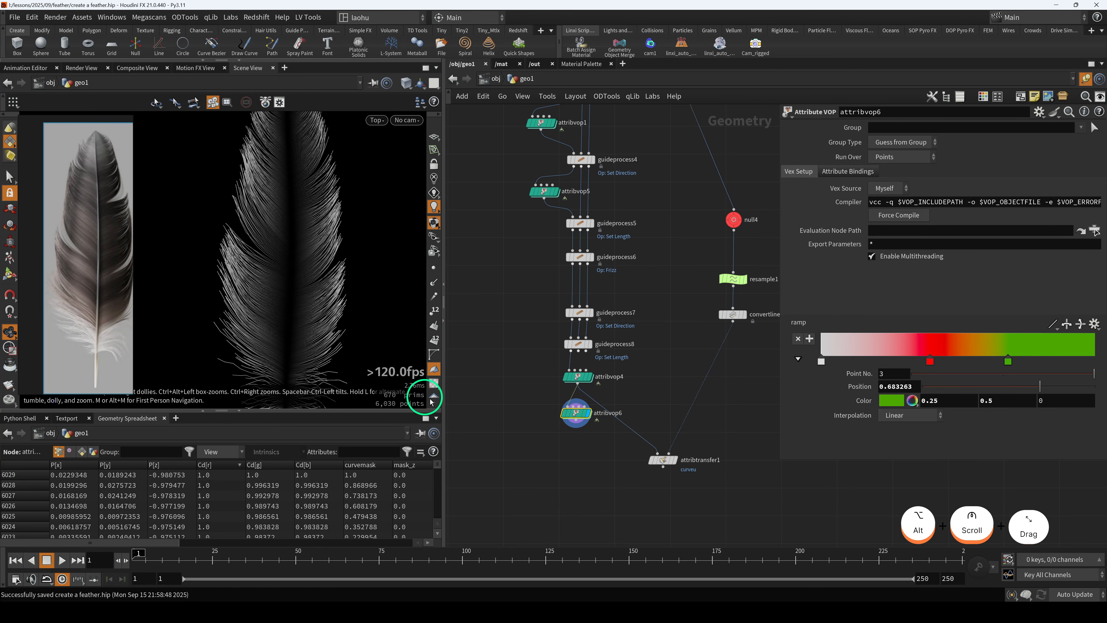
pyautogui.keyDown('alt'); pyautogui.moveTo(330, 368); pyautogui.dragTo(337, 344, button='middle'); pyautogui.keyUp('alt')
pyautogui.keyDown('alt'); pyautogui.moveTo(337, 344); pyautogui.dragTo(315, 306, button='right'); pyautogui.keyUp('alt')
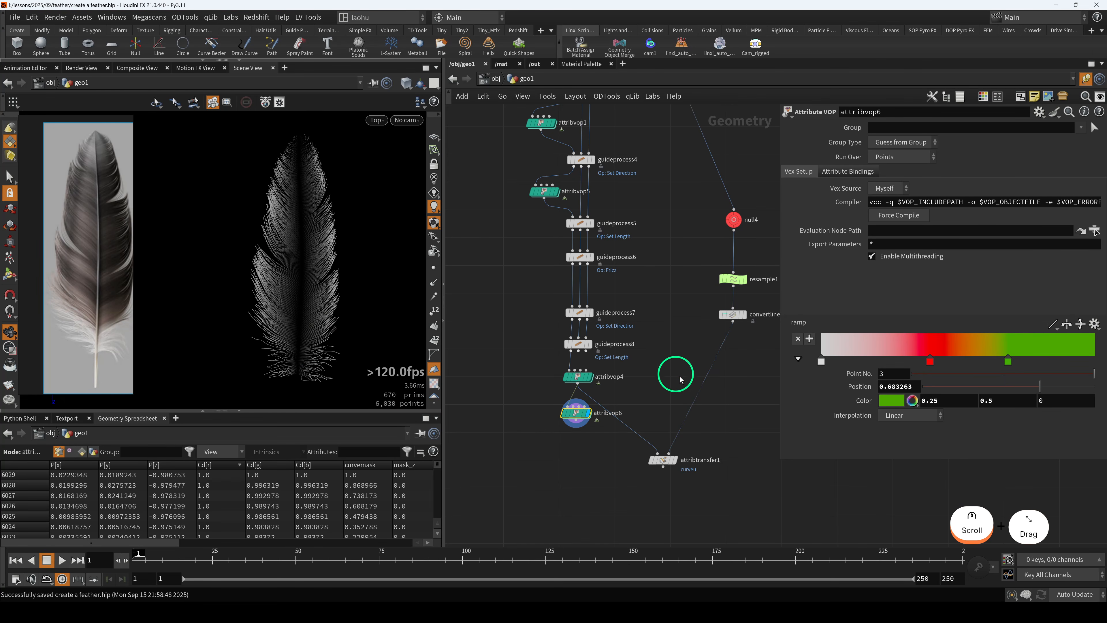
pyautogui.click(733, 314)
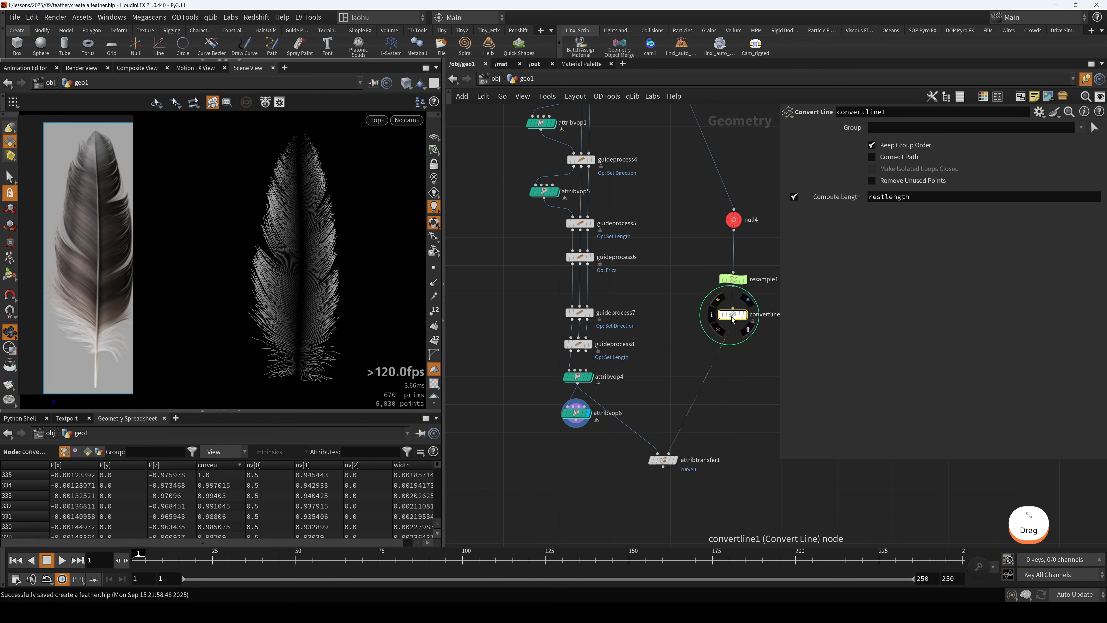
pyautogui.click(575, 413)
pyautogui.scroll(5, 284, 340)
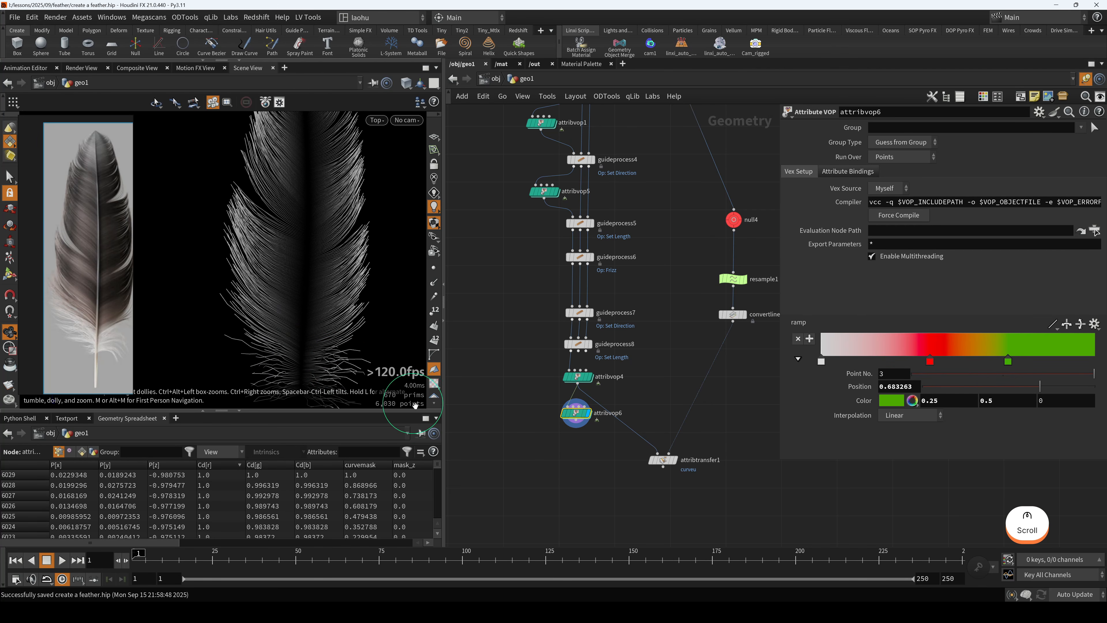
pyautogui.scroll(-5, 369, 401)
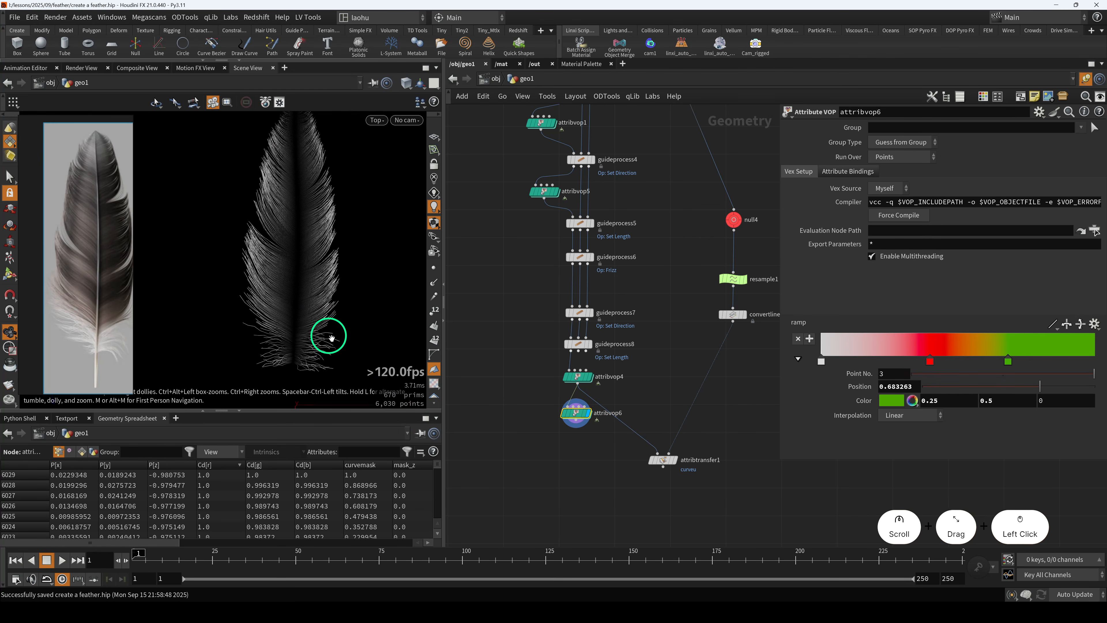
pyautogui.moveTo(572, 414); pyautogui.dragTo(572, 408)
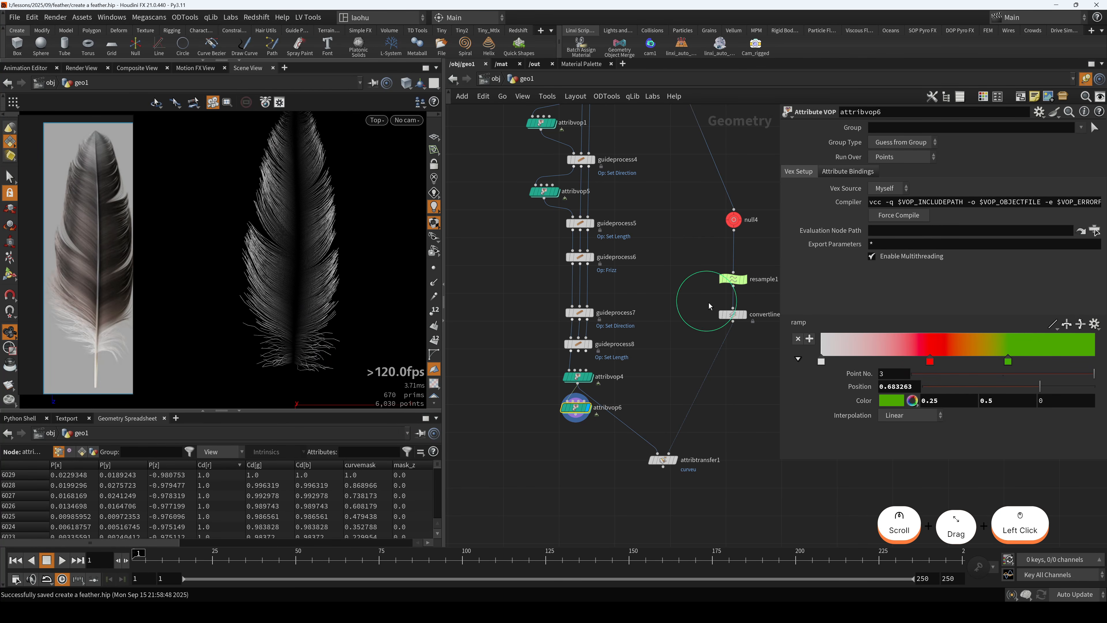
# - Display convertline1 and insert an Attribute Promote node between it and attribtransfer1
pyautogui.click(732, 314)
pyautogui.press('r')
pyautogui.moveTo(758, 375); pyautogui.dragTo(723, 372, button='middle')
pyautogui.press('Tab')
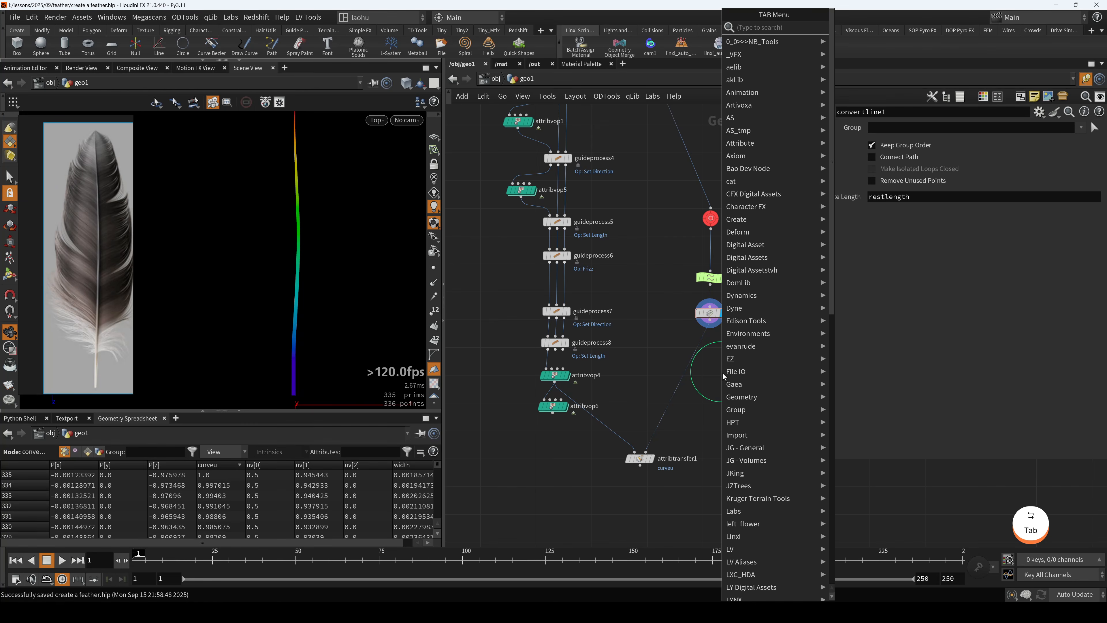
pyautogui.write('attribpro')
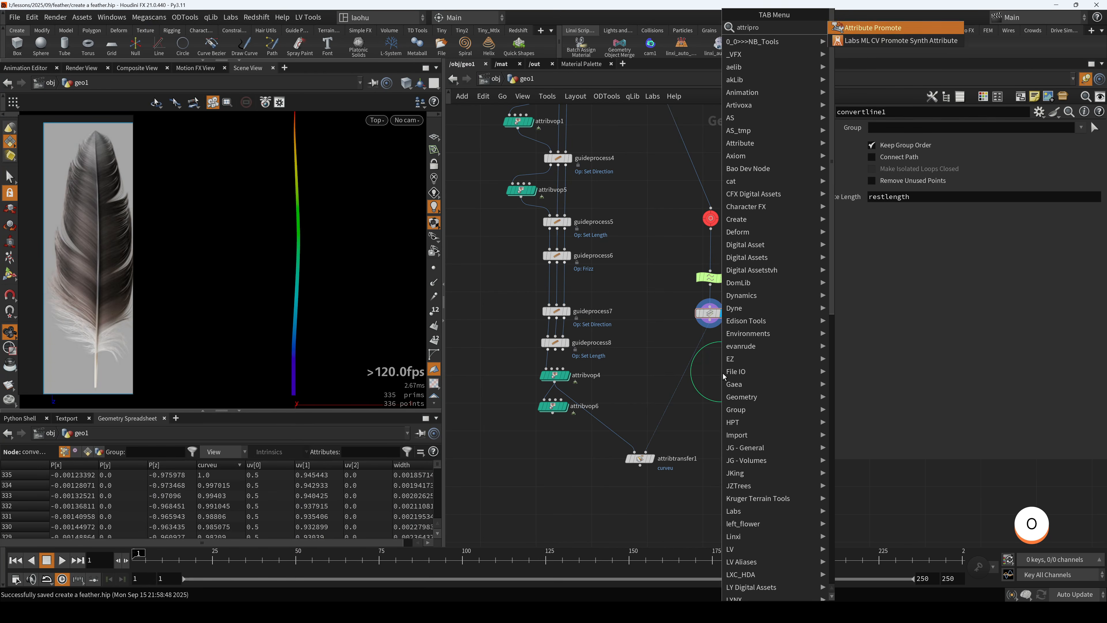
pyautogui.press('Return')
pyautogui.click(702, 354)
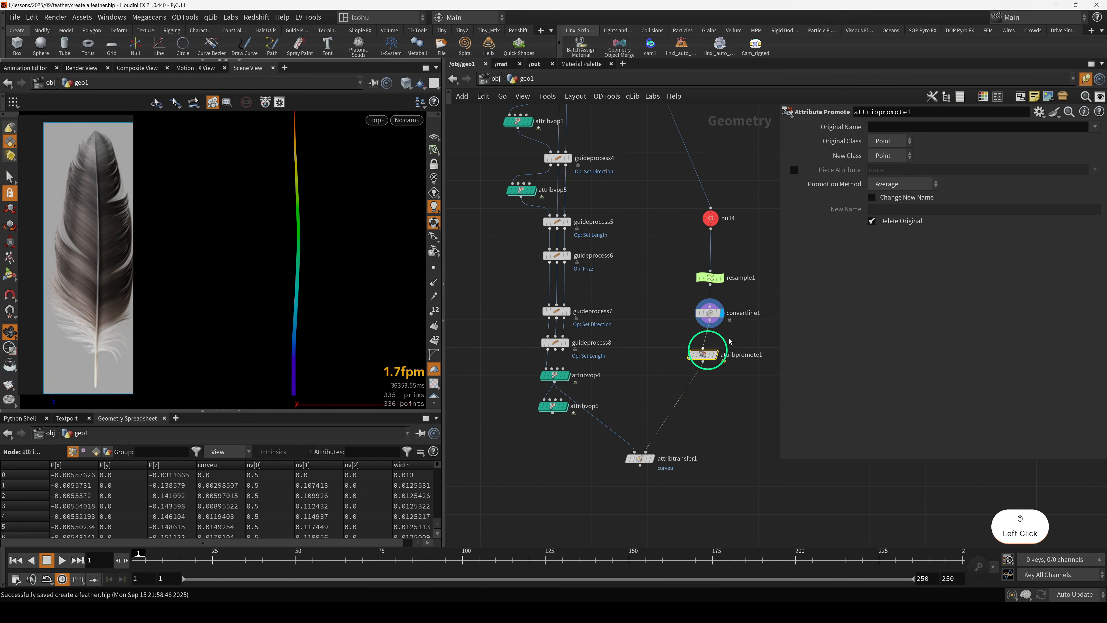
# - Promote curveu from point to primitive class in attribpromote1 and display that node
pyautogui.click(897, 156)
pyautogui.click(886, 181)
pyautogui.click(1094, 126)
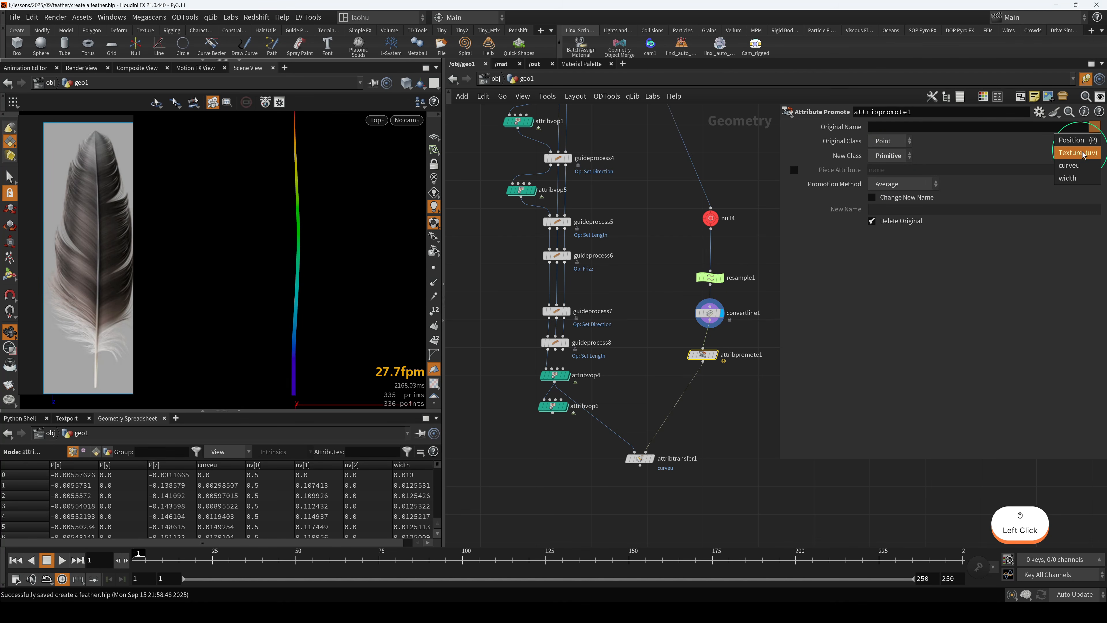
pyautogui.click(1077, 165)
pyautogui.press('r')
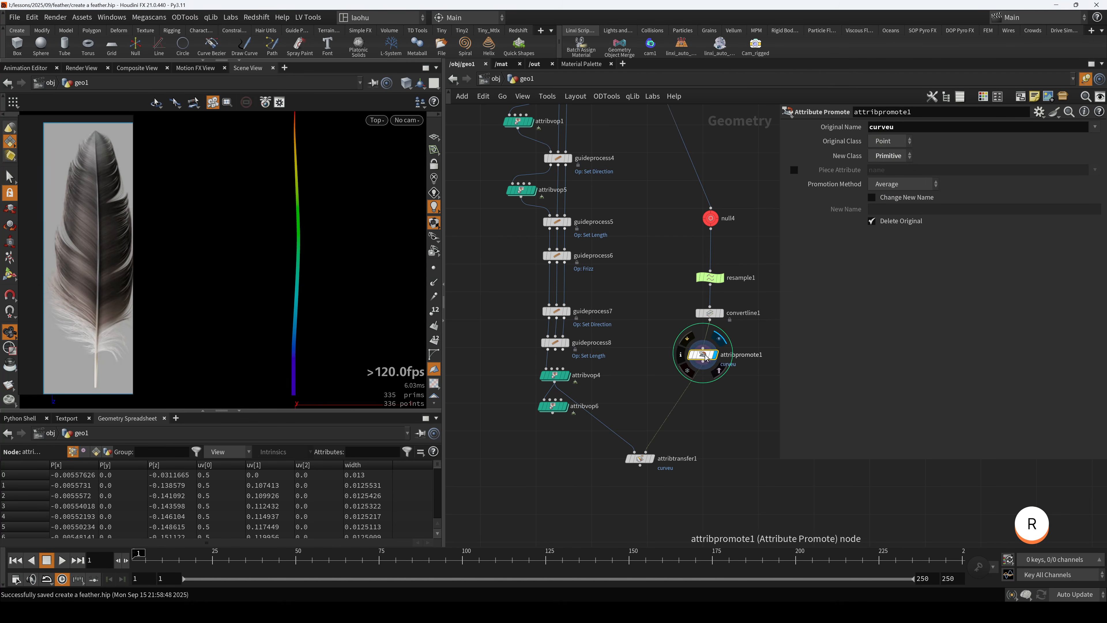
pyautogui.moveTo(706, 357); pyautogui.dragTo(711, 365)
pyautogui.moveTo(663, 386); pyautogui.dragTo(663, 367, button='middle')
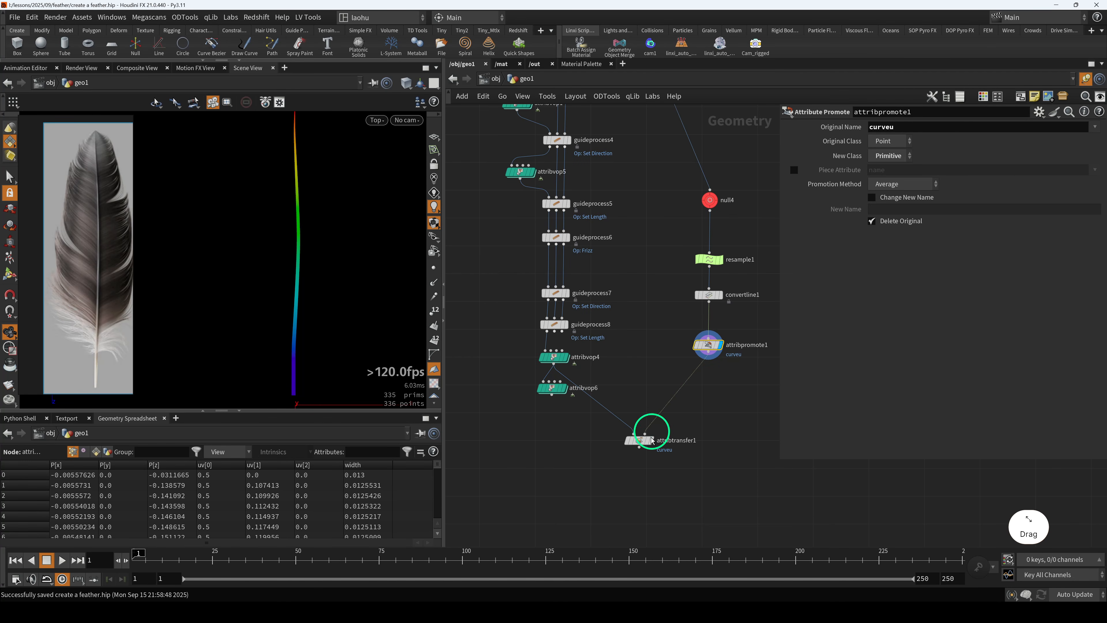
# - Display attribtransfer1, disable its point attributes, and transfer only the curveu primitive attribute
pyautogui.moveTo(640, 441); pyautogui.dragTo(674, 436)
pyautogui.press('r')
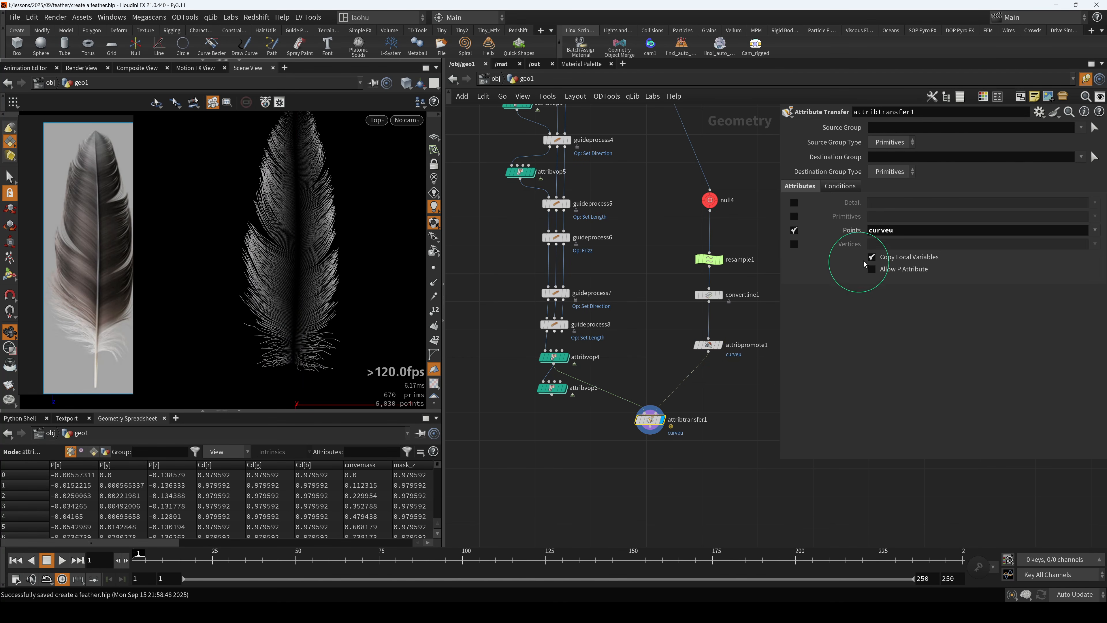
pyautogui.click(795, 230)
pyautogui.click(795, 244)
pyautogui.click(804, 244)
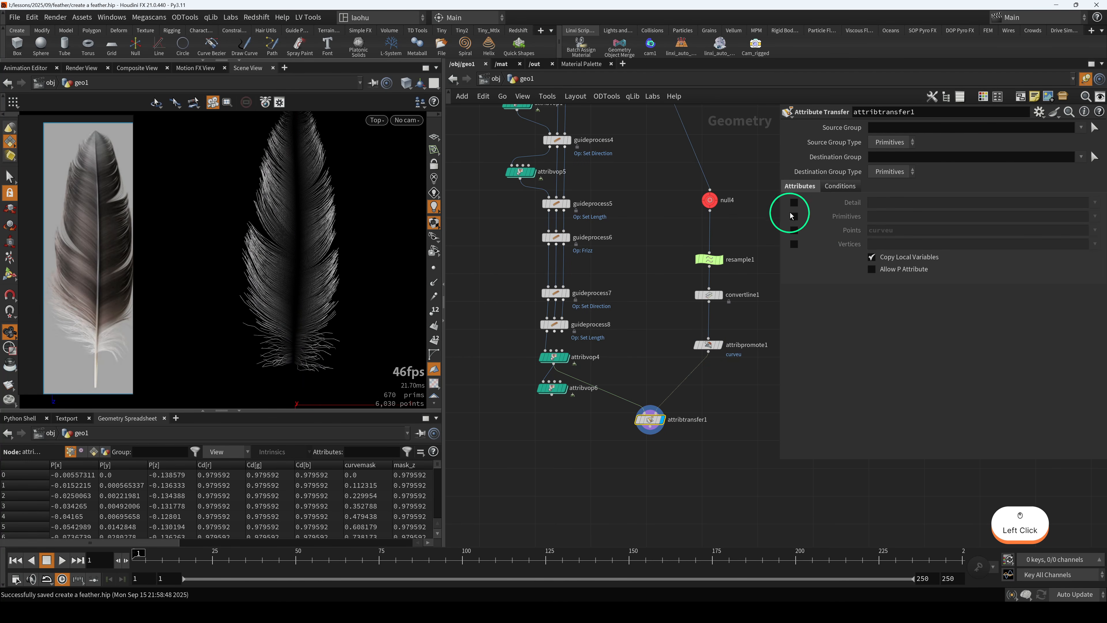
pyautogui.click(794, 216)
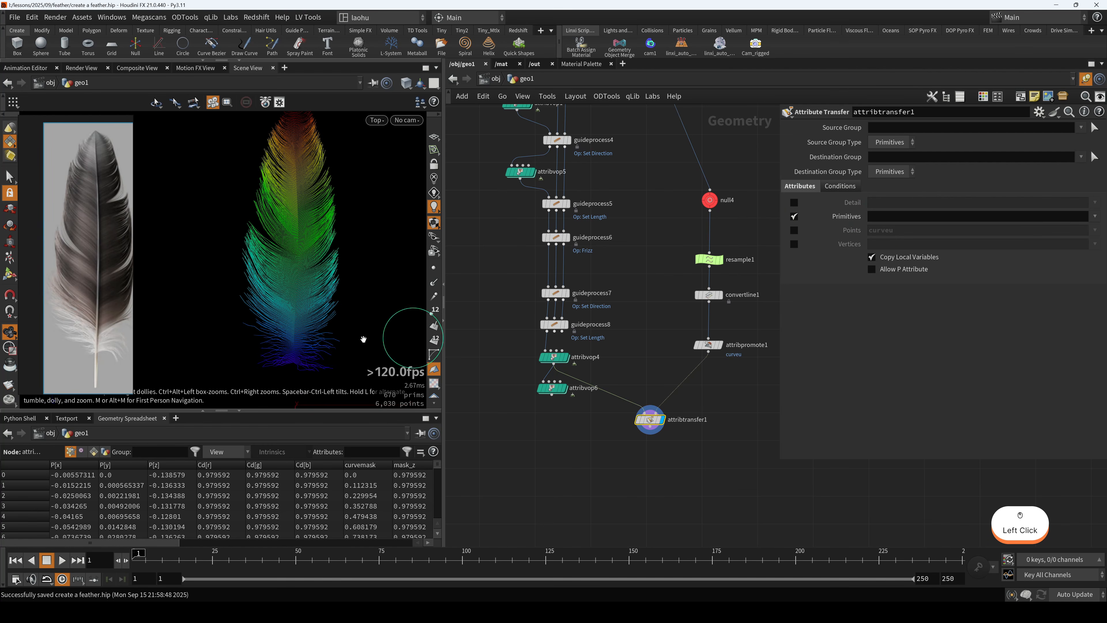
pyautogui.click(1095, 217)
pyautogui.click(1086, 231)
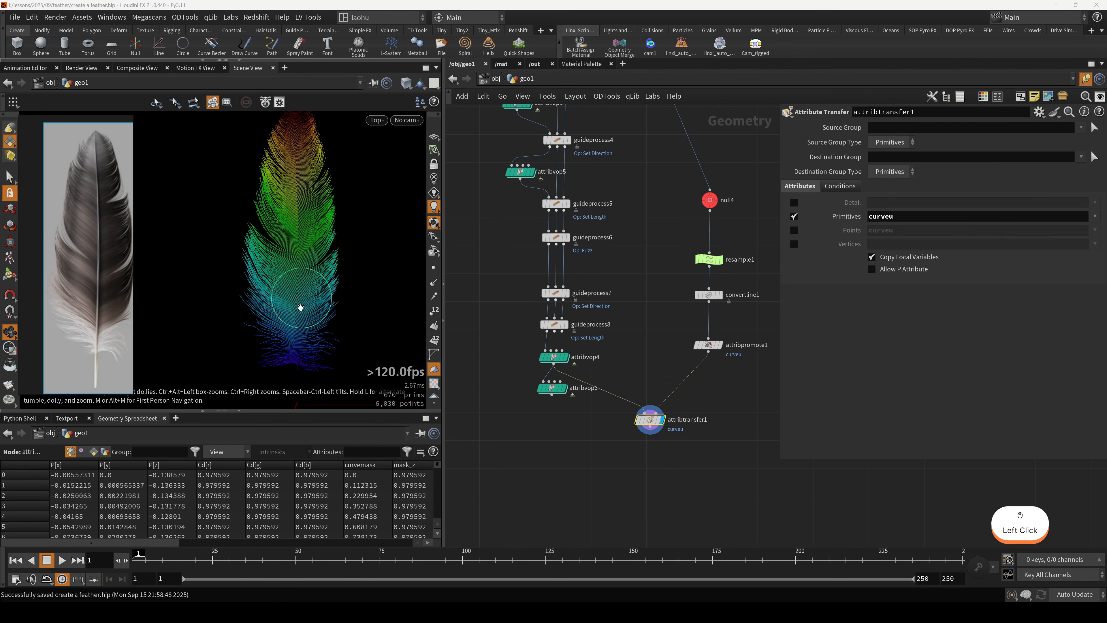
# - Examine up close how the transferred primitive curveu colors individual barbs along the feather
pyautogui.scroll(5, 289, 345)
pyautogui.scroll(2, 292, 288)
pyautogui.moveTo(294, 175); pyautogui.dragTo(303, 333)
pyautogui.scroll(2, 296, 274)
pyautogui.moveTo(296, 274)
pyautogui.mouseDown()
pyautogui.moveTo(299, 237)
pyautogui.moveTo(322, 282)
pyautogui.moveTo(321, 265)
pyautogui.mouseUp()
pyautogui.scroll(2, 300, 235)
pyautogui.scroll(-3, 304, 238)
pyautogui.scroll(-2, 321, 281)
pyautogui.moveTo(327, 322); pyautogui.dragTo(316, 262)
pyautogui.moveTo(316, 353); pyautogui.dragTo(312, 314)
pyautogui.moveTo(312, 315); pyautogui.dragTo(275, 215, button='right')
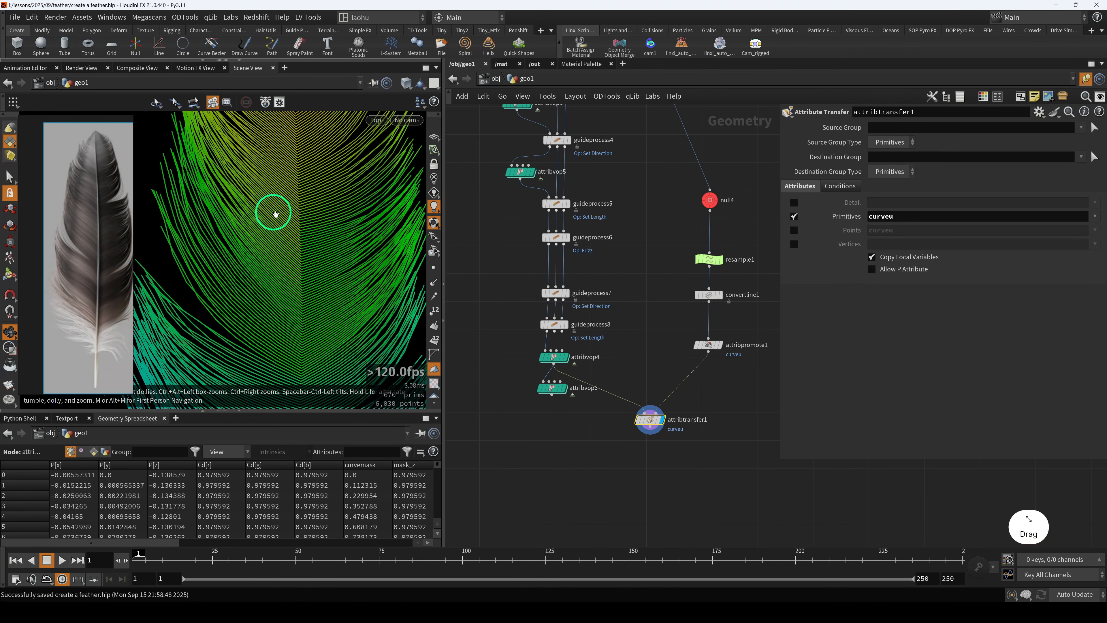
# - Inspect the curveu color gradient from the feather's dense middle barbs down to its lower part
pyautogui.moveTo(274, 215); pyautogui.dragTo(296, 364)
pyautogui.scroll(4, 292, 306)
pyautogui.moveTo(289, 262); pyautogui.dragTo(295, 340)
pyautogui.scroll(-2, 289, 255)
pyautogui.scroll(-4, 316, 273)
pyautogui.moveTo(325, 297)
pyautogui.mouseDown()
pyautogui.moveTo(311, 230)
pyautogui.moveTo(319, 261)
pyautogui.mouseUp()
pyautogui.moveTo(336, 317); pyautogui.dragTo(323, 261)
# - Move attribtransfer1 beneath attribpromote1 and select attribvop6 to review its color ramp
pyautogui.moveTo(650, 420); pyautogui.dragTo(702, 403)
pyautogui.moveTo(344, 357); pyautogui.dragTo(329, 314)
pyautogui.click(552, 388)
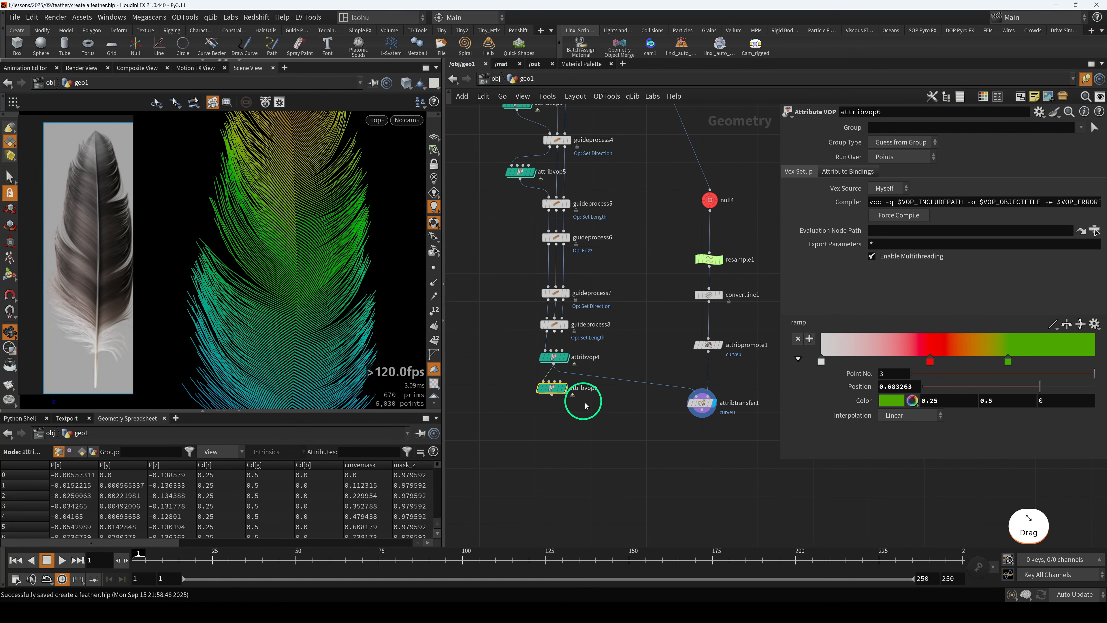
pyautogui.press('r')
# - Select attribtransfer1 and inspect its primitive attributes in the Geometry Spreadsheet, sorted by curveu in descending order
pyautogui.moveTo(646, 447); pyautogui.dragTo(721, 387)
pyautogui.press('r')
pyautogui.moveTo(702, 447); pyautogui.dragTo(668, 419, button='middle')
pyautogui.scroll(1, 668, 408)
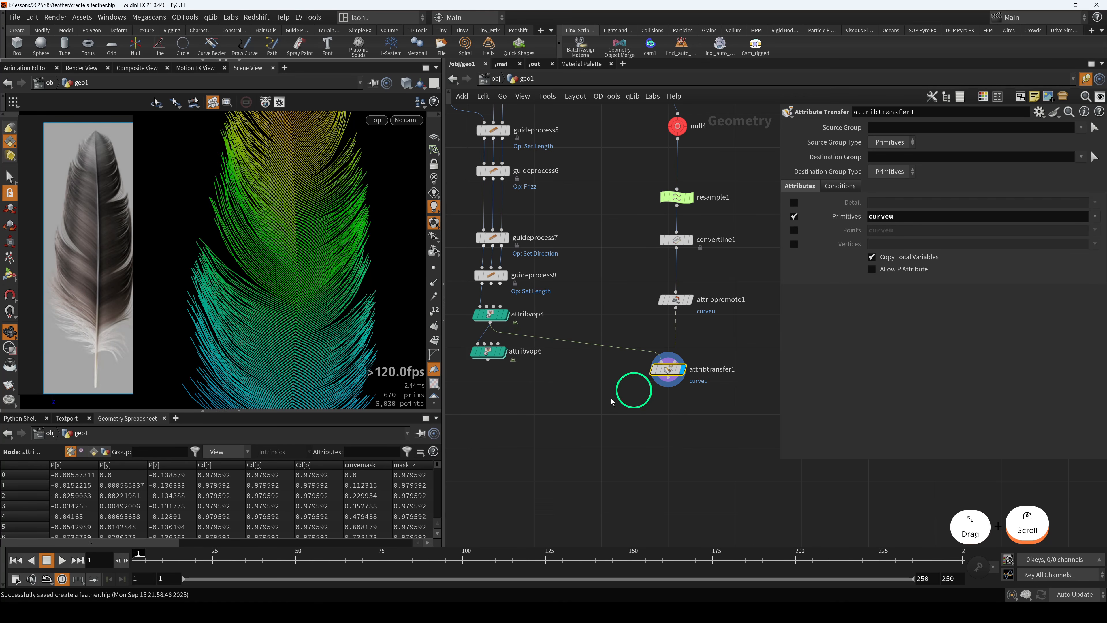
pyautogui.click(94, 452)
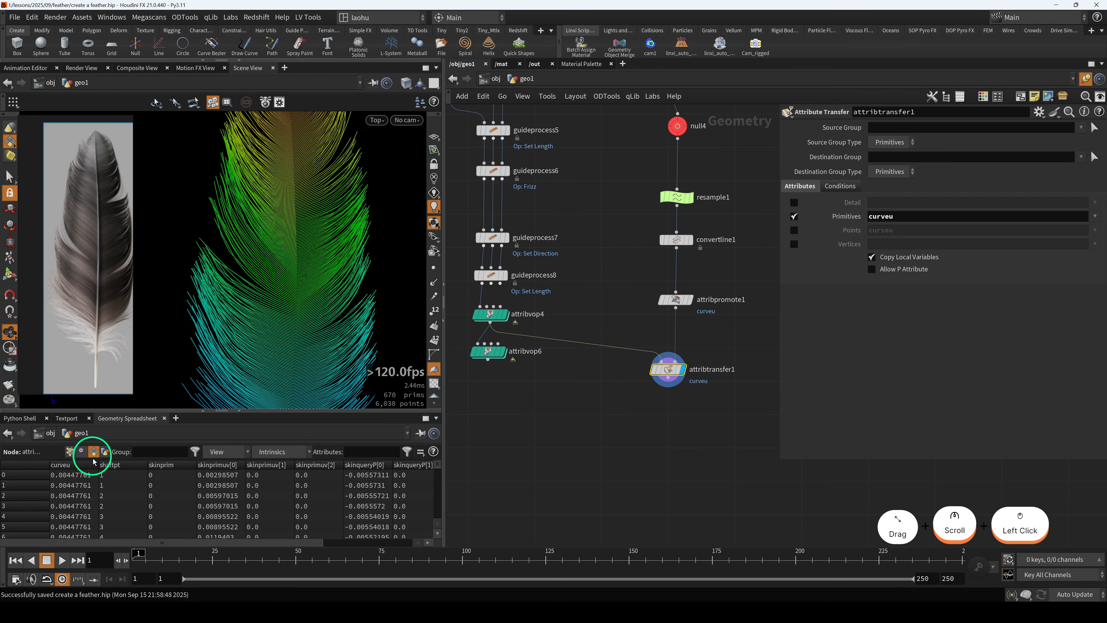
pyautogui.click(79, 465)
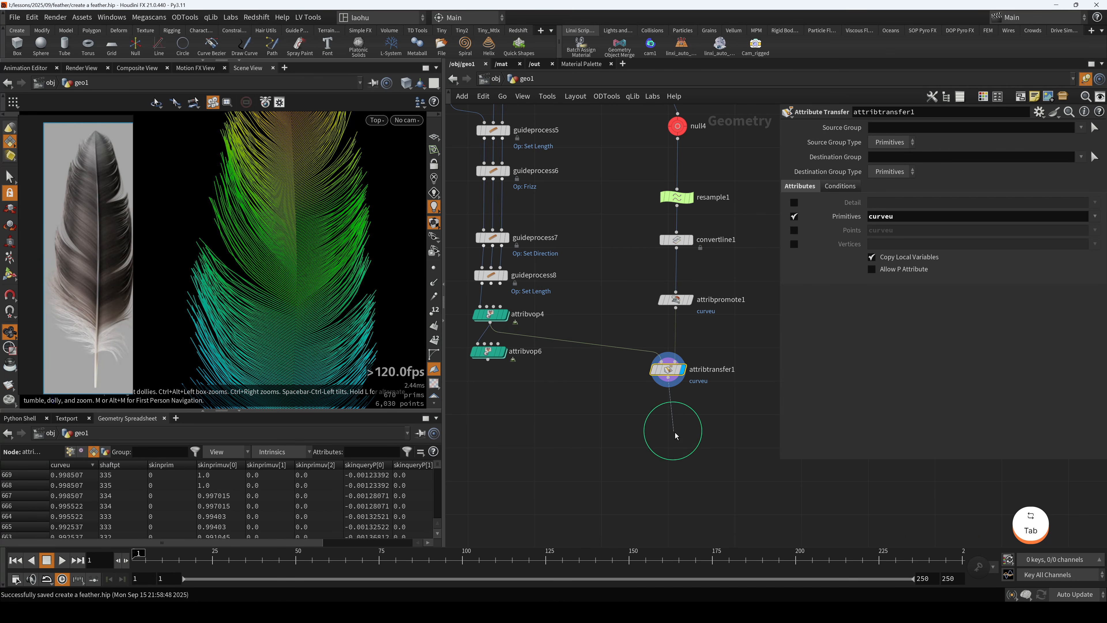
# - Duplicate attribpromote1, connect the copy after attribtransfer1, and display it
pyautogui.press('Tab')
pyautogui.keyDown('alt'); pyautogui.moveTo(675, 300); pyautogui.dragTo(664, 444); pyautogui.keyUp('alt')
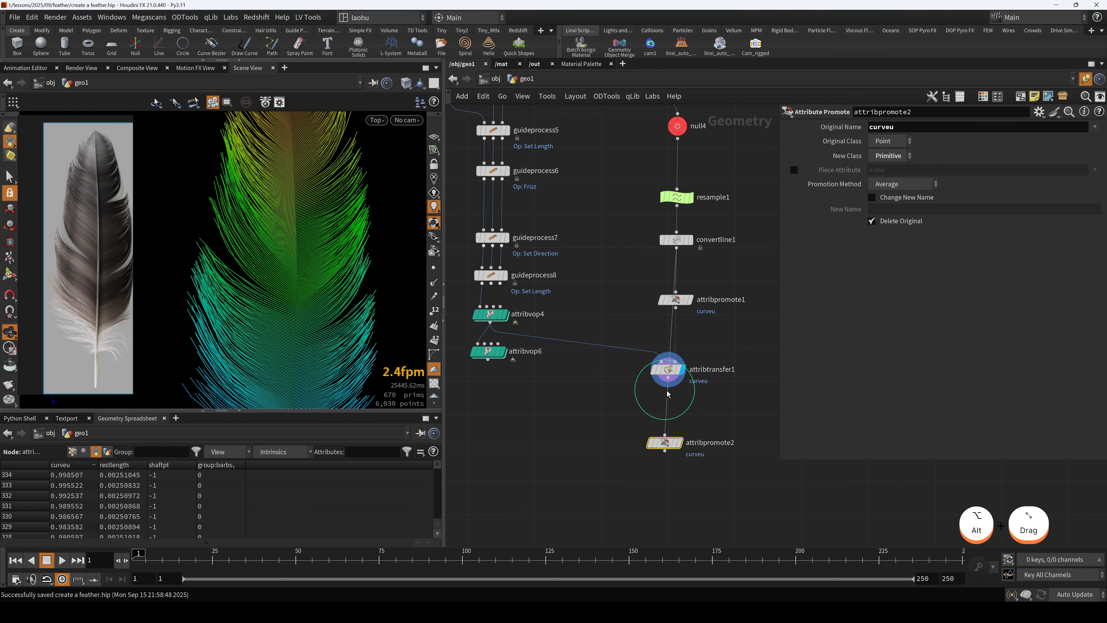
pyautogui.moveTo(668, 378); pyautogui.dragTo(664, 439)
pyautogui.press('r')
# - Promote curveu from Primitive to Point class in attribpromote2 and place the node directly under attribtransfer1
pyautogui.click(888, 157)
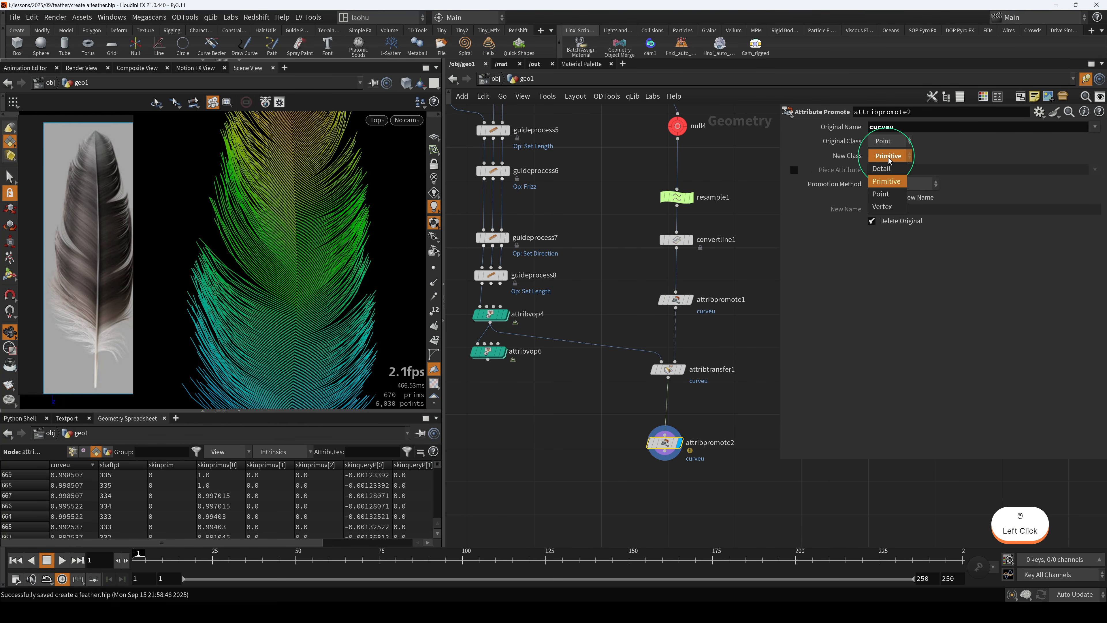
pyautogui.click(897, 180)
pyautogui.click(887, 141)
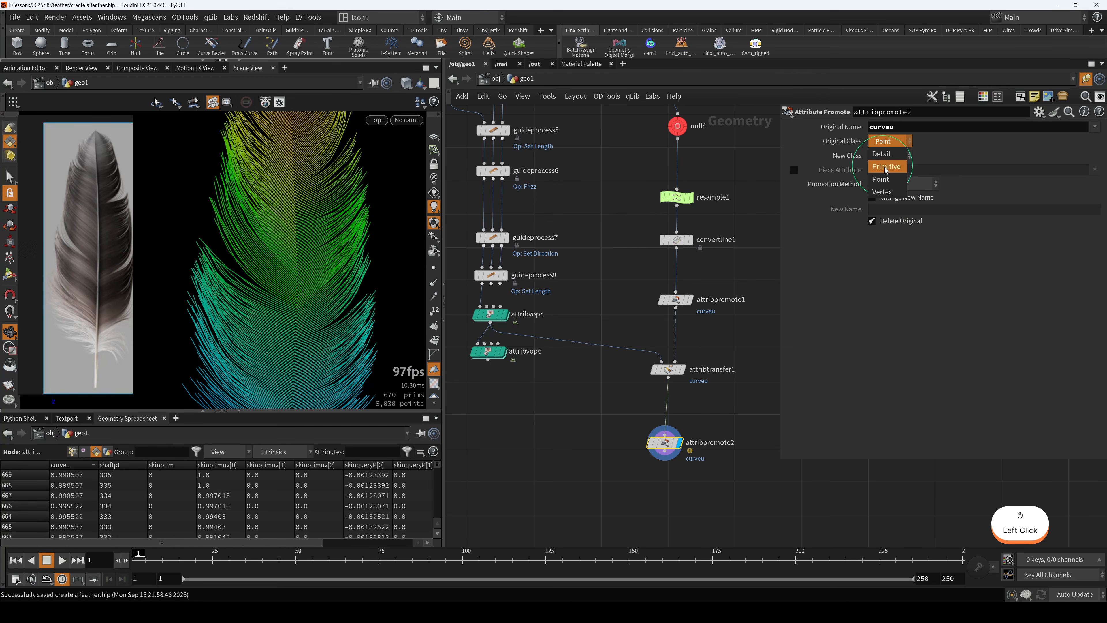
pyautogui.click(893, 167)
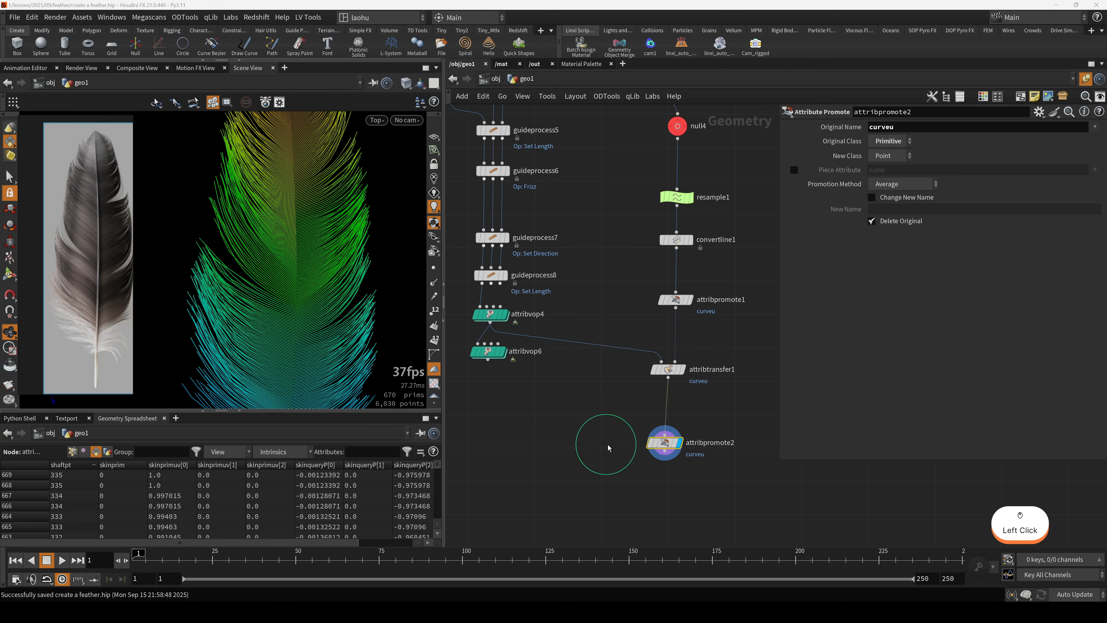
pyautogui.moveTo(671, 454); pyautogui.dragTo(673, 420)
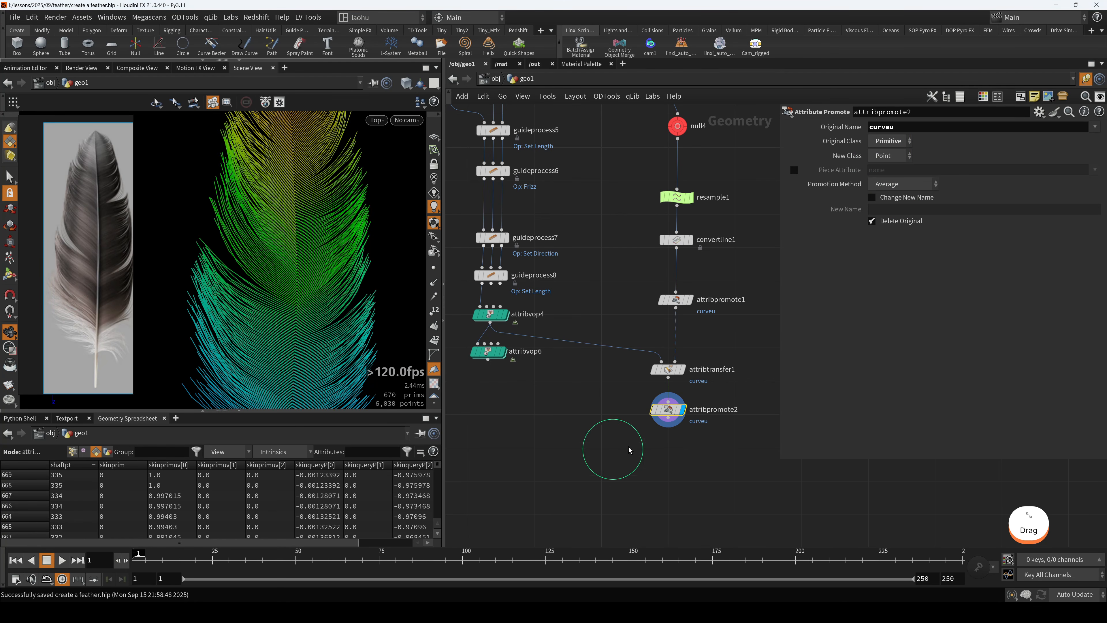
# - Add a Blast node after attribpromote2 and display it
pyautogui.click(667, 421)
pyautogui.press('Tab')
pyautogui.moveTo(614, 460); pyautogui.dragTo(683, 488)
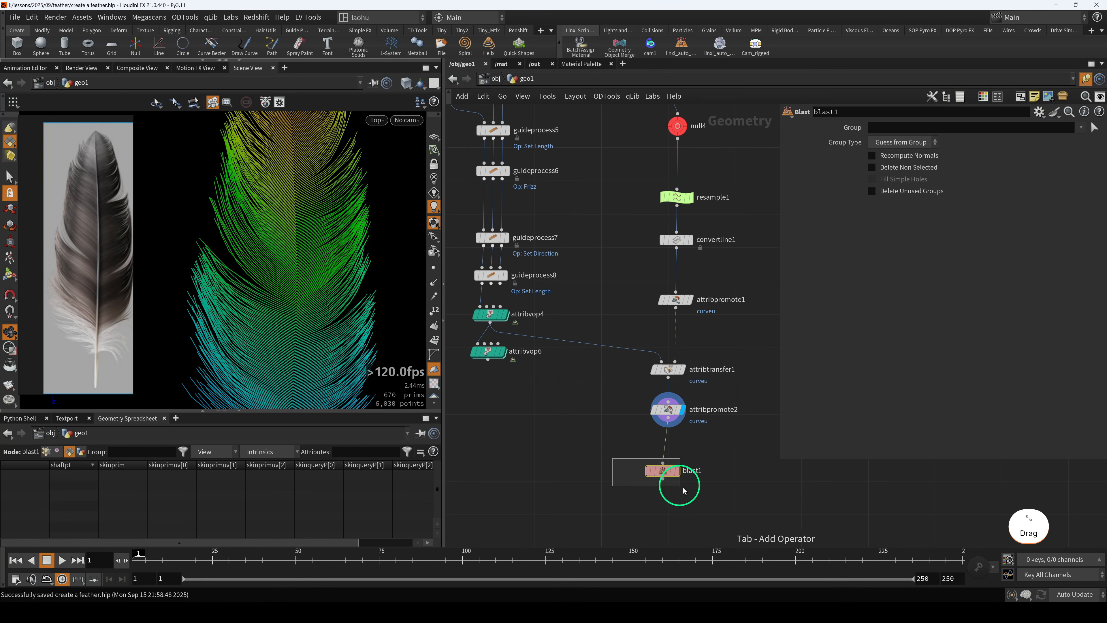
pyautogui.click(683, 472)
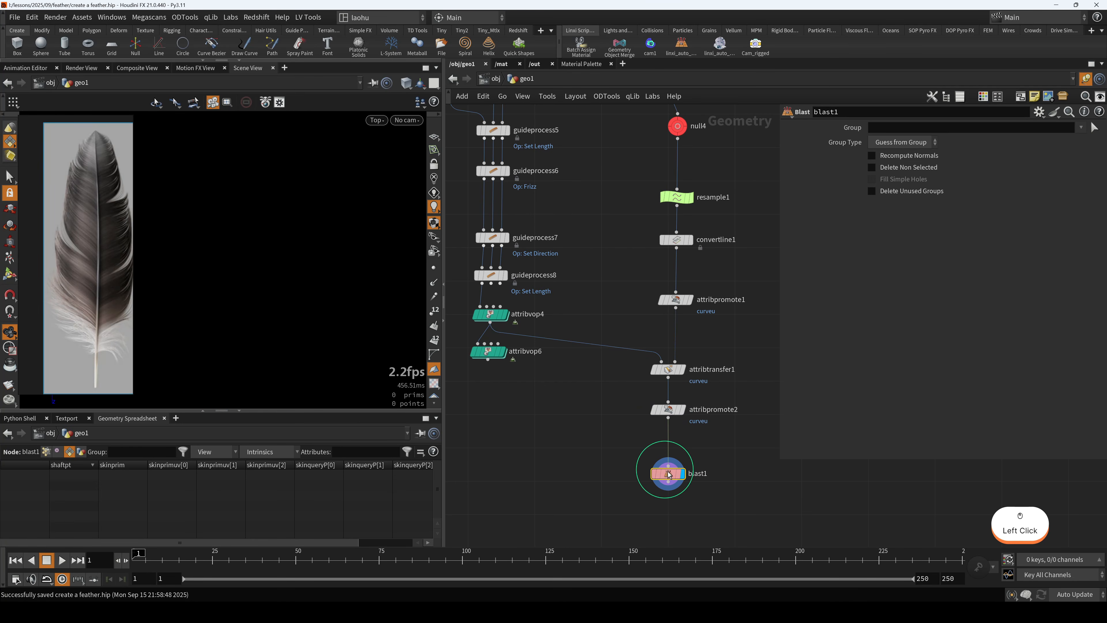
pyautogui.write('@cu')
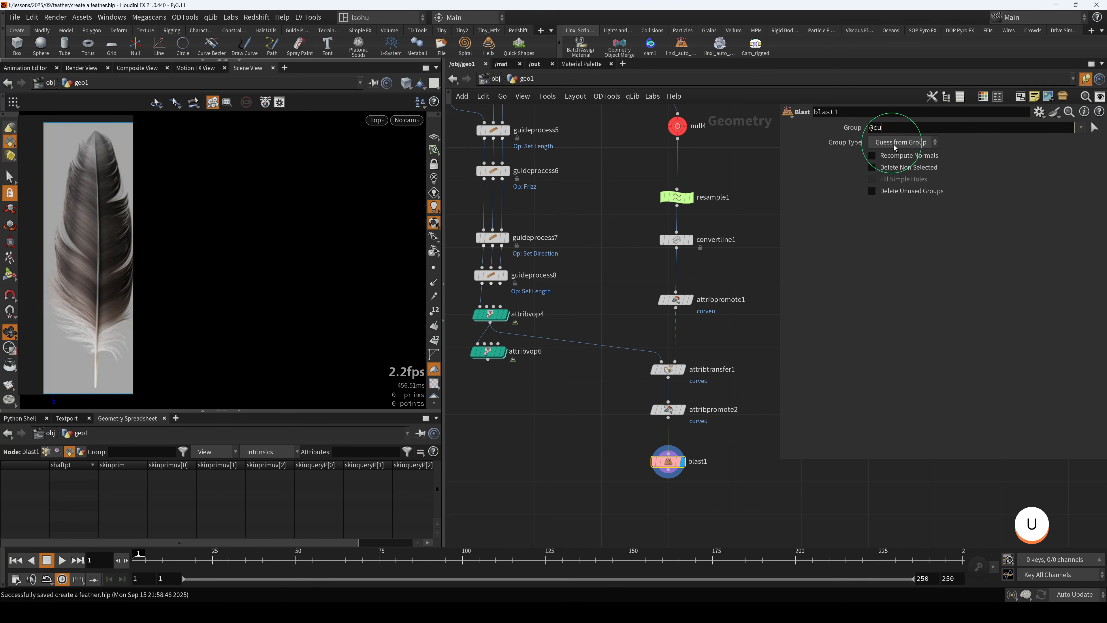
pyautogui.write('rveu<')
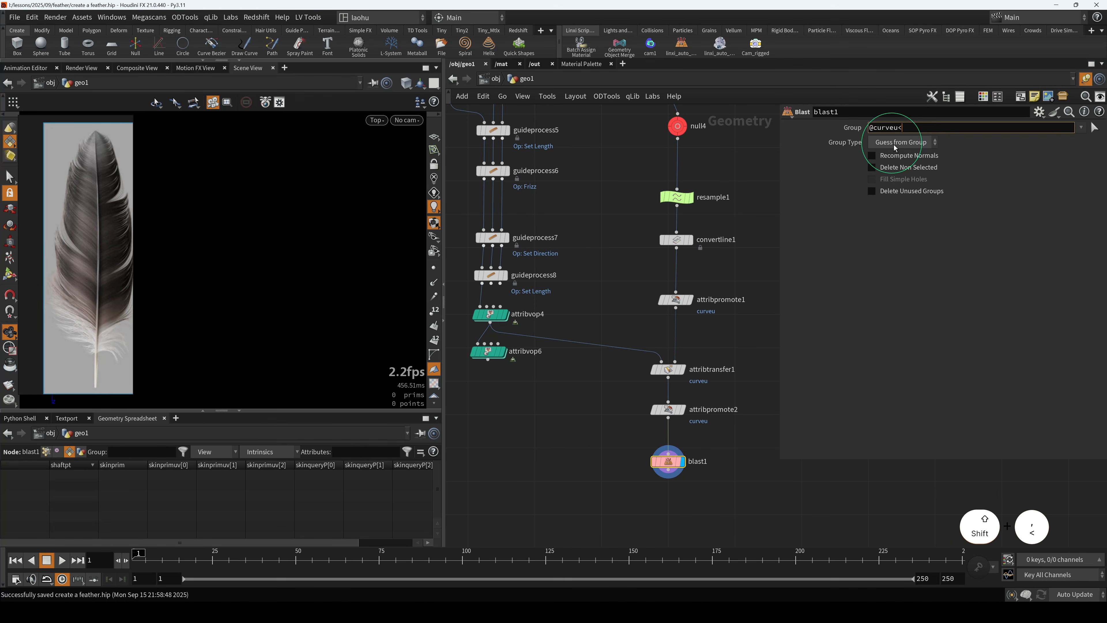
pyautogui.write('0.5')
pyautogui.press('Return')
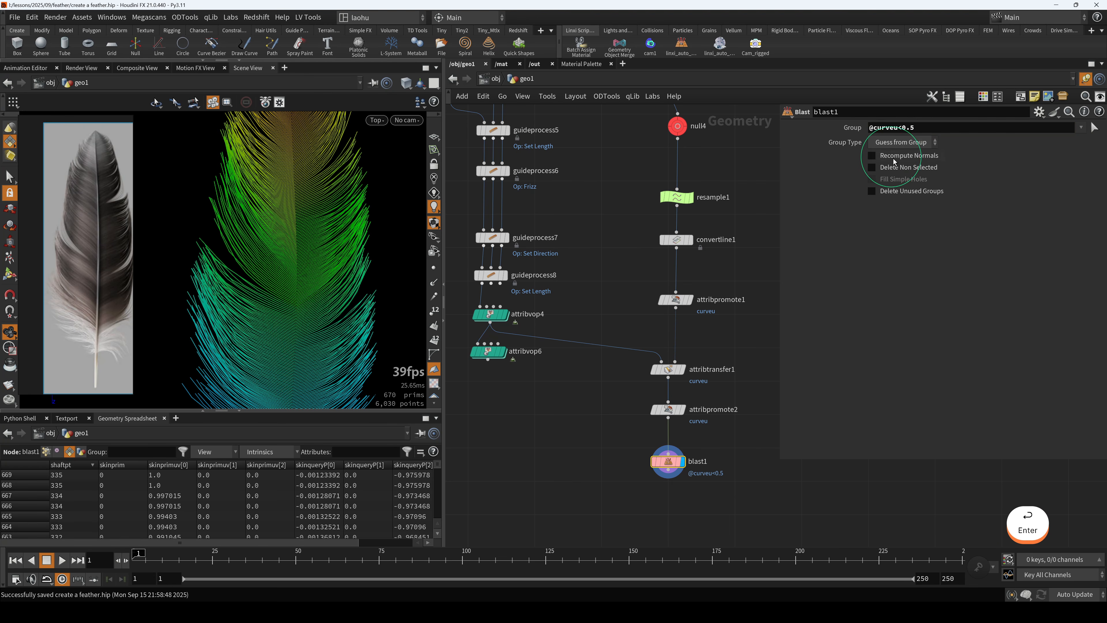
pyautogui.click(893, 145)
pyautogui.click(894, 193)
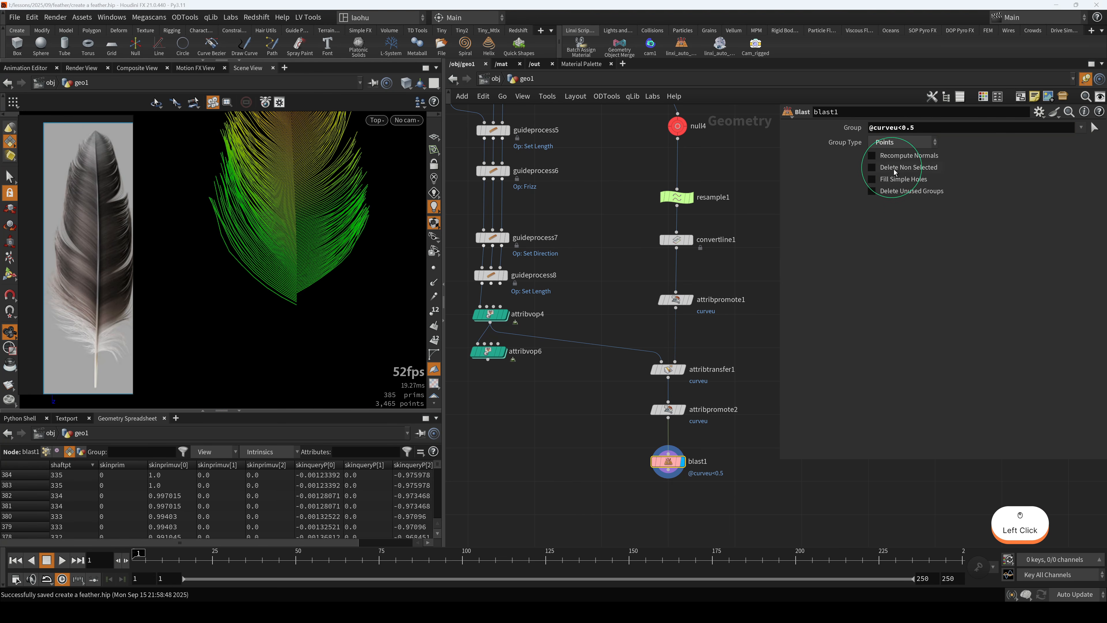
pyautogui.click(894, 171)
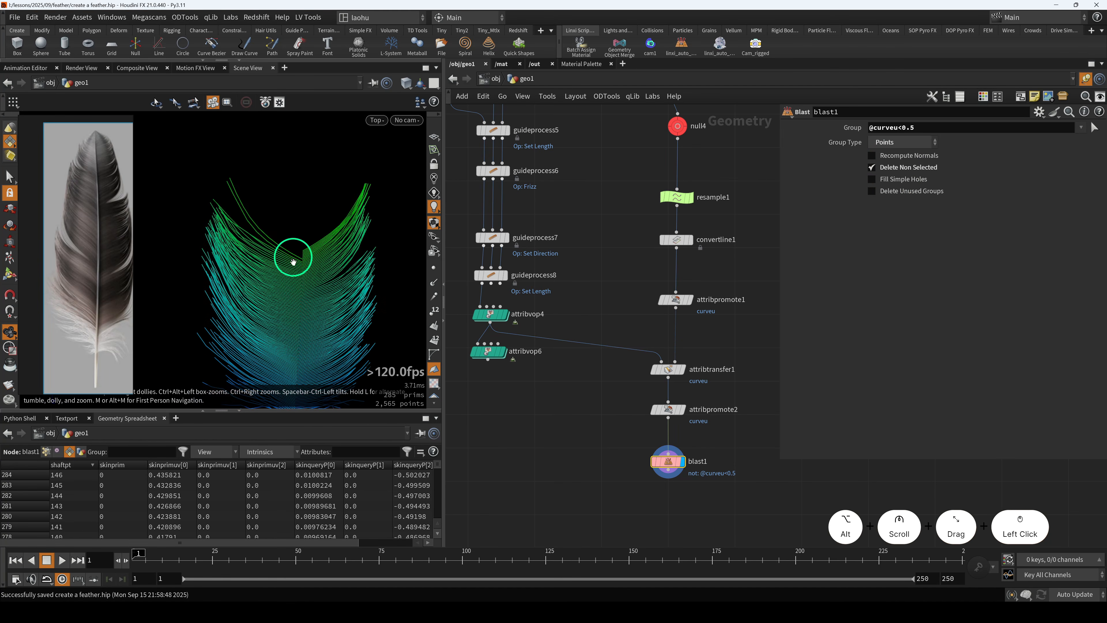
# - Examine up close where the Blast cuts the barbs along the feather shaft
pyautogui.scroll(6, 297, 262)
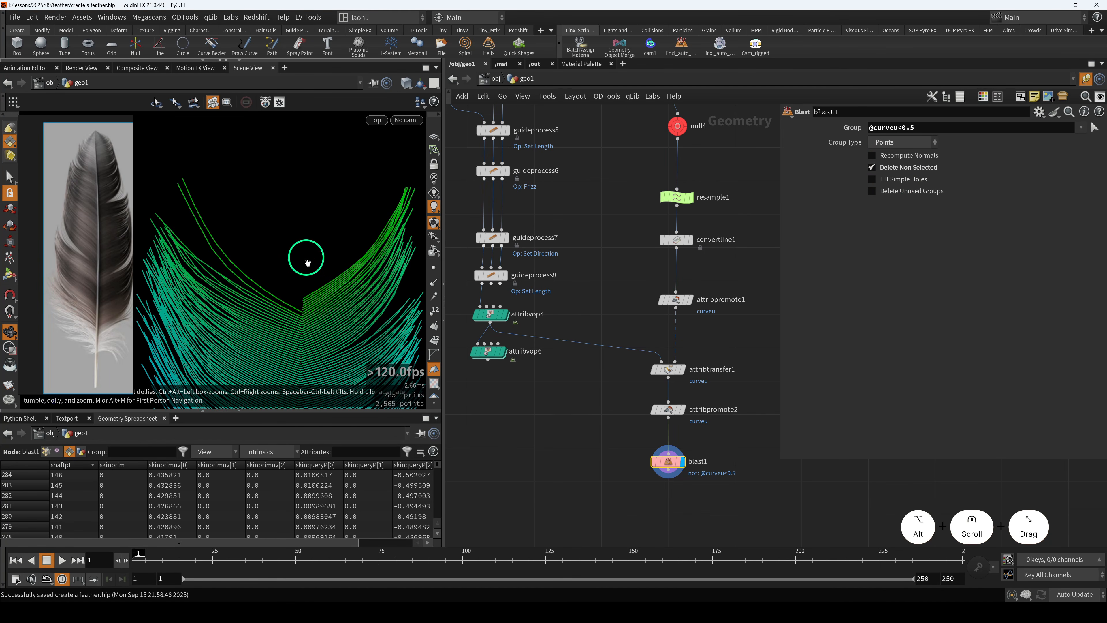
pyautogui.scroll(6, 304, 321)
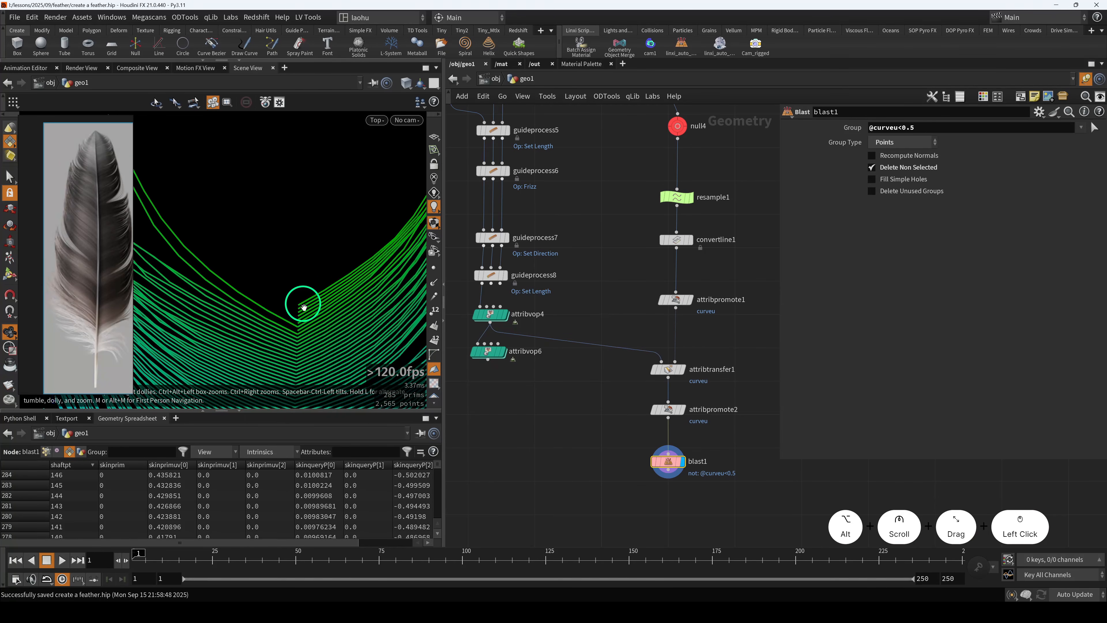
pyautogui.keyDown('alt'); pyautogui.scroll(-7, 331, 287); pyautogui.keyUp('alt')
pyautogui.moveTo(323, 310)
pyautogui.keyDown('alt'); pyautogui.mouseDown()
pyautogui.moveTo(322, 247)
pyautogui.moveTo(304, 299)
pyautogui.mouseUp(); pyautogui.keyUp('alt')
pyautogui.keyDown('alt'); pyautogui.scroll(2, 301, 247); pyautogui.keyUp('alt')
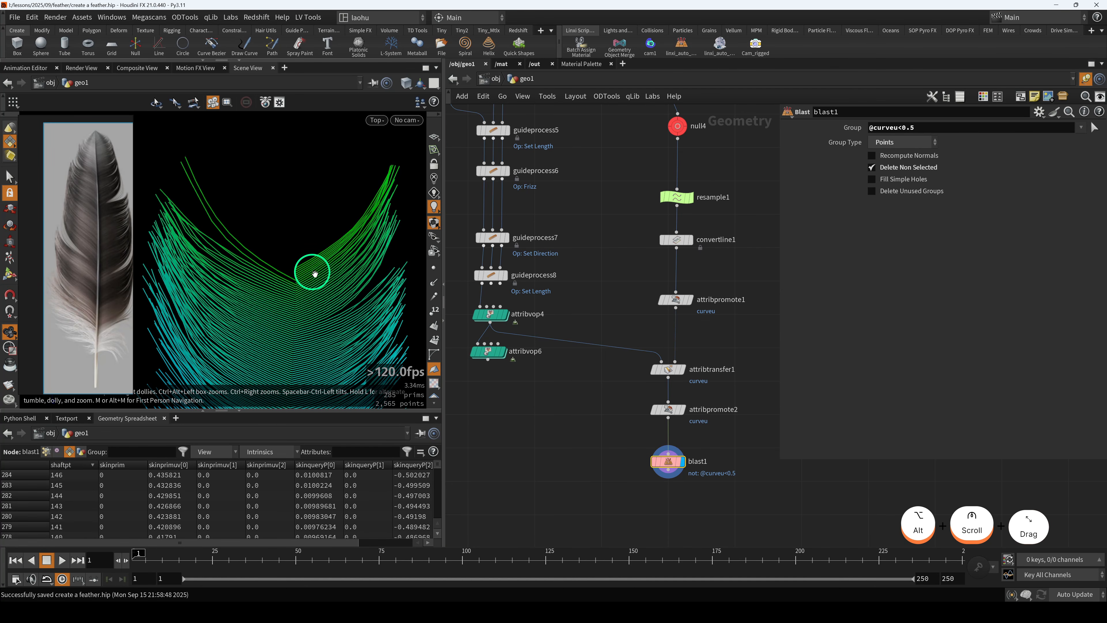
pyautogui.keyDown('alt'); pyautogui.scroll(-1, 316, 278); pyautogui.keyUp('alt')
# - Duplicate attribtransfer1, source the copy from resample1, and transfer only the curveu point attribute
pyautogui.moveTo(628, 440); pyautogui.dragTo(668, 454)
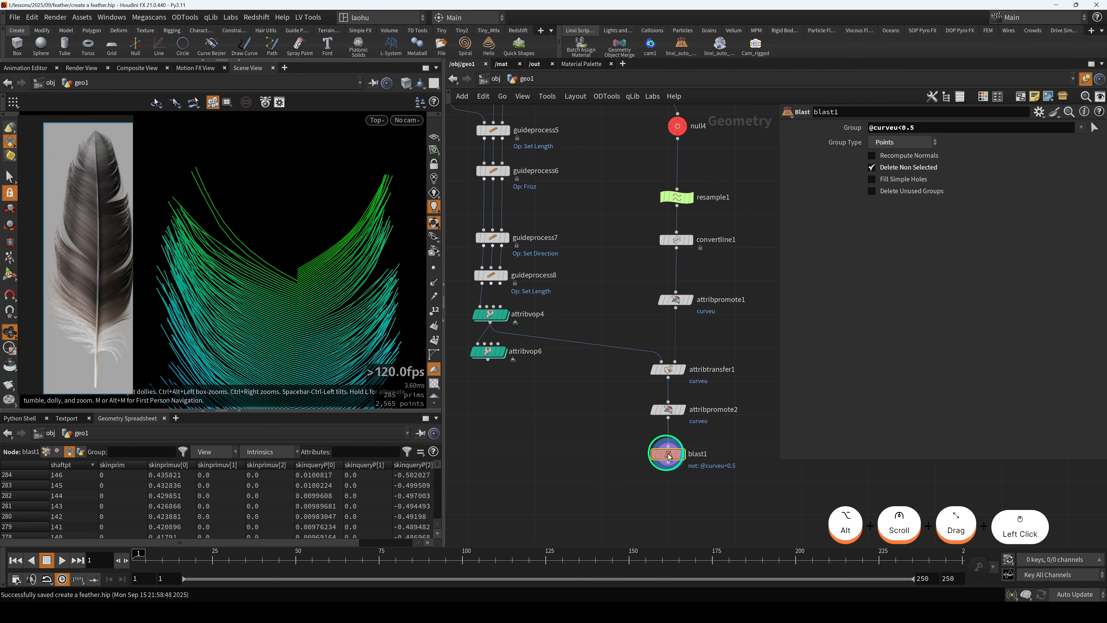
pyautogui.moveTo(679, 462); pyautogui.dragTo(669, 459)
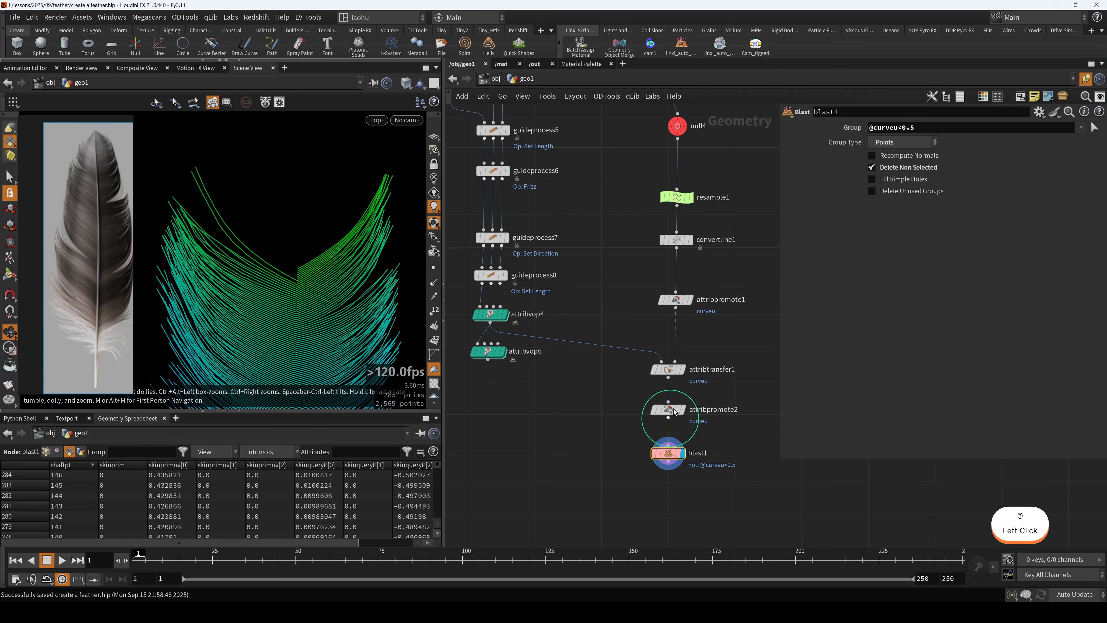
pyautogui.keyDown('alt'); pyautogui.moveTo(665, 370); pyautogui.dragTo(606, 373); pyautogui.keyUp('alt')
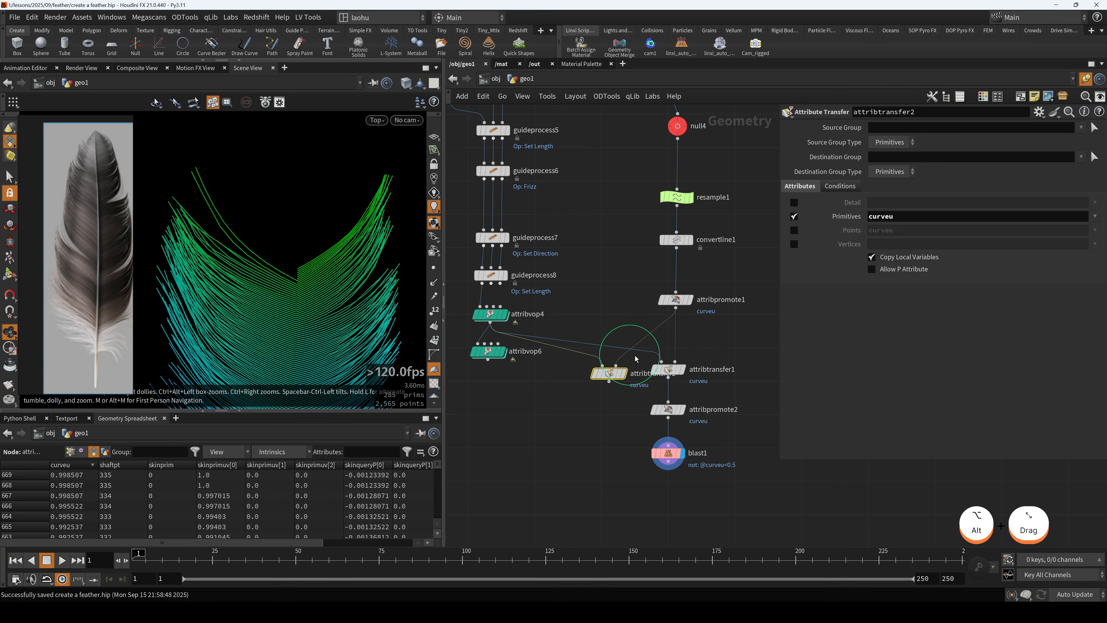
pyautogui.moveTo(658, 336); pyautogui.dragTo(671, 222)
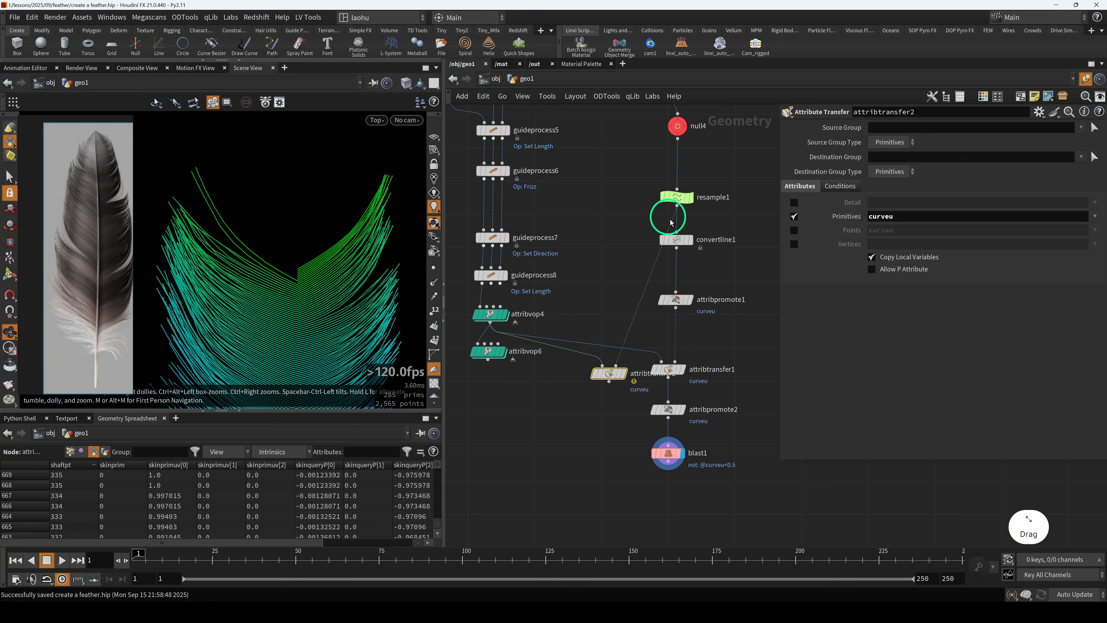
pyautogui.click(794, 216)
pyautogui.click(794, 230)
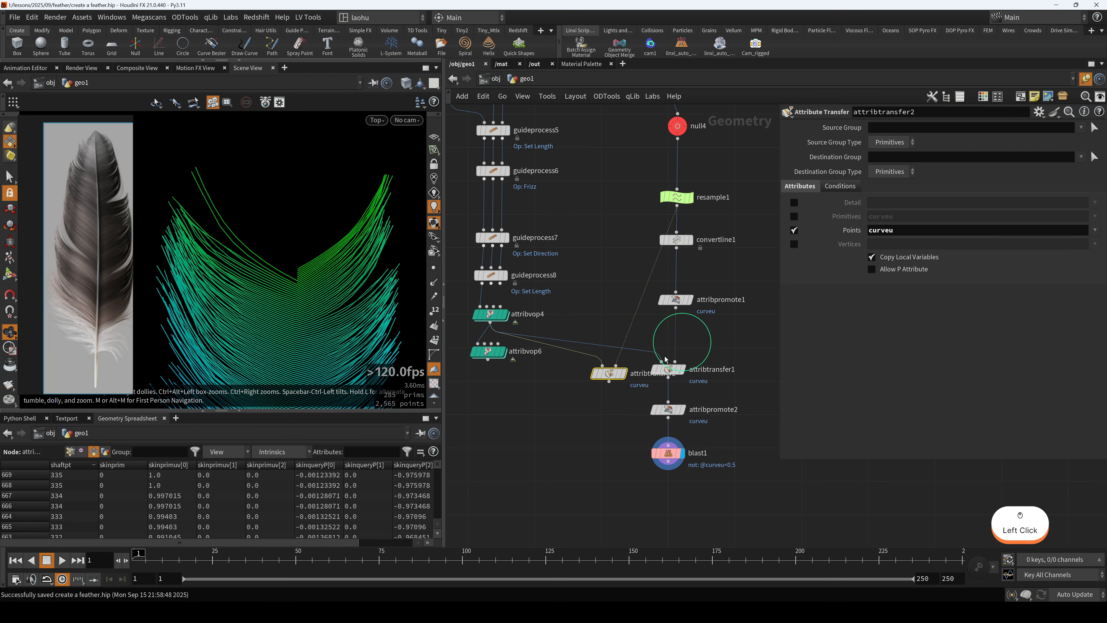
# - Display attribtransfer2 and attach a duplicate of blast1 to it to view the point-based cut
pyautogui.press('r')
pyautogui.keyDown('alt'); pyautogui.moveTo(668, 452); pyautogui.dragTo(605, 447); pyautogui.keyUp('alt')
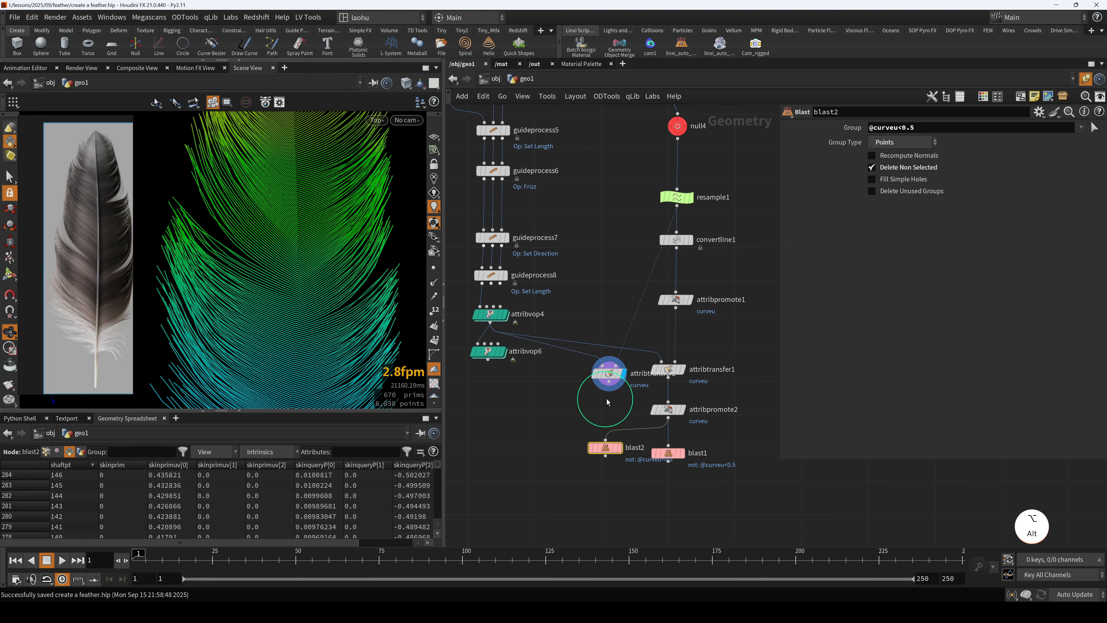
pyautogui.moveTo(309, 277)
pyautogui.keyDown('alt'); pyautogui.mouseDown(button='middle')
pyautogui.moveTo(311, 287)
pyautogui.moveTo(272, 247)
pyautogui.moveTo(290, 209)
pyautogui.moveTo(293, 280)
pyautogui.mouseUp(button='middle'); pyautogui.keyUp('alt')
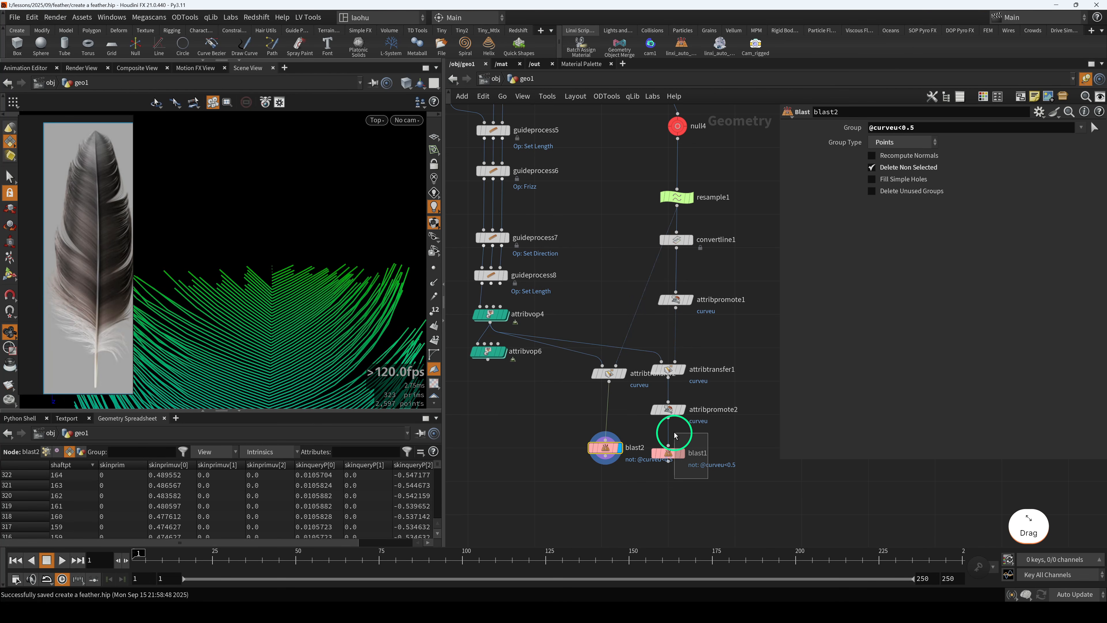
# - Display blast1 again and compare its per-barb cut with the point-based one
pyautogui.click(668, 451)
pyautogui.press('r')
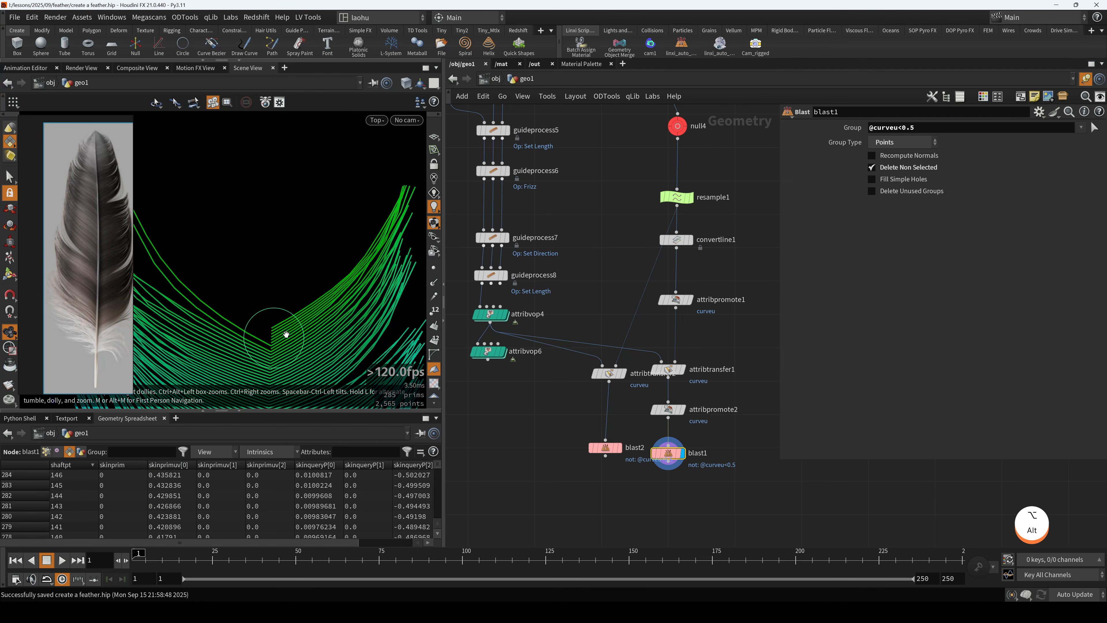
pyautogui.keyDown('alt'); pyautogui.moveTo(298, 331); pyautogui.dragTo(301, 319); pyautogui.keyUp('alt')
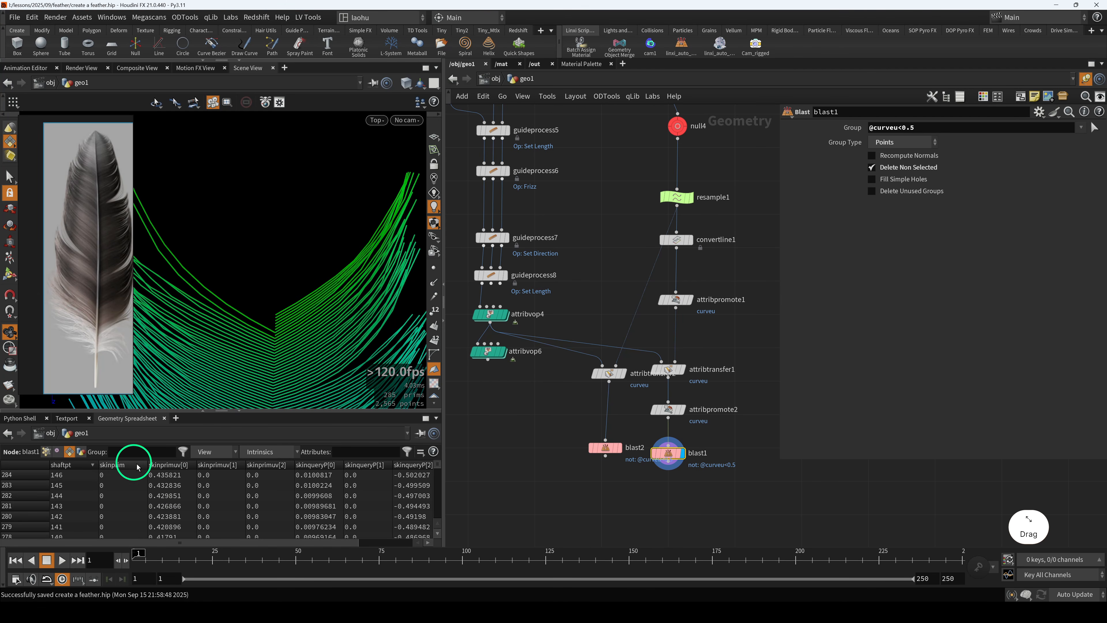
# - Filter the Geometry Spreadsheet attributes by curveu and examine blast1's point values
pyautogui.click(347, 454)
pyautogui.write('curveu')
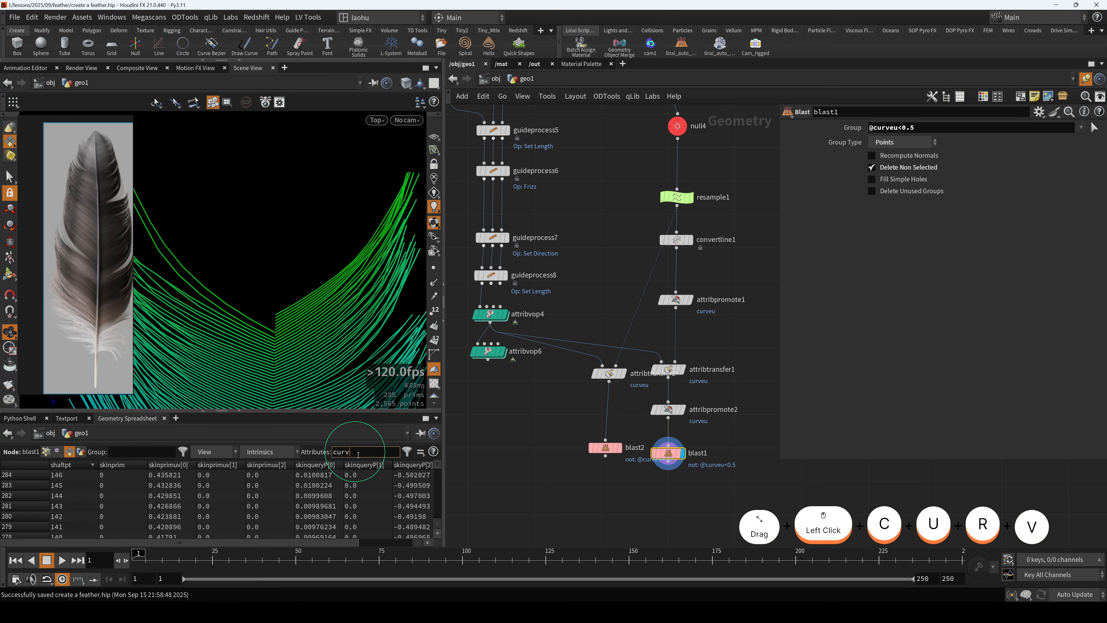
pyautogui.press('Return')
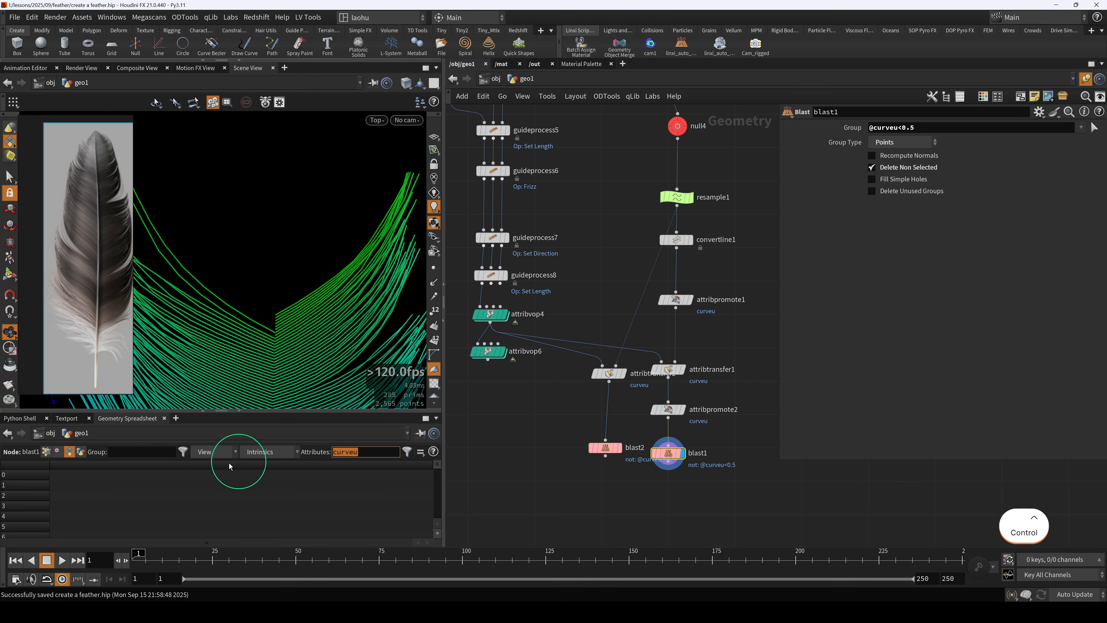
pyautogui.hotkey('ctrl', 'x')
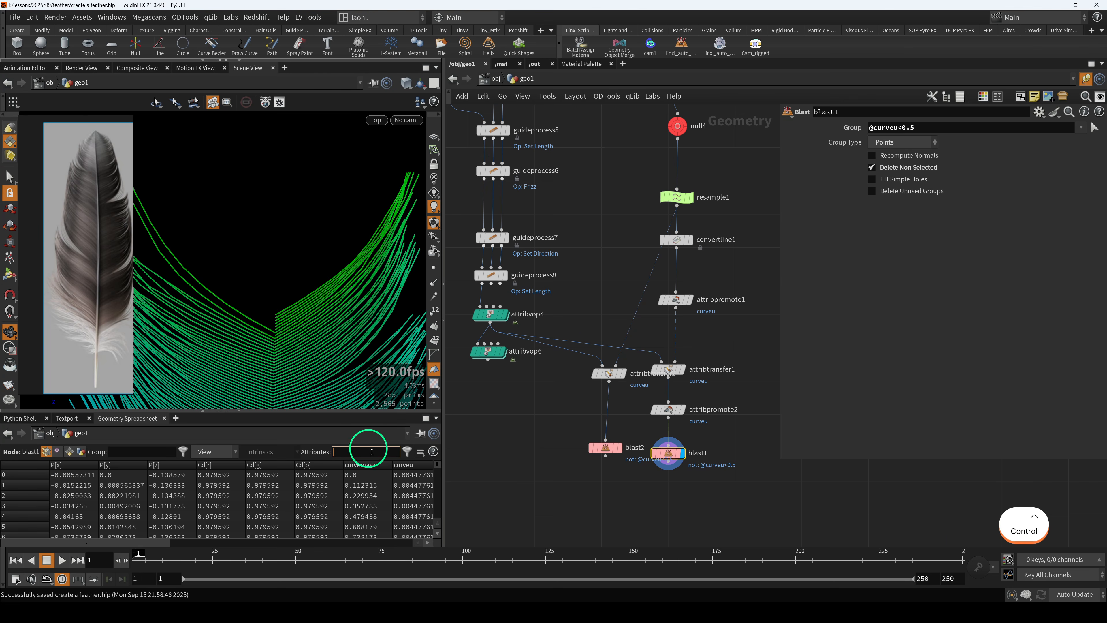
pyautogui.hotkey('ctrl', 'v')
pyautogui.click(379, 481)
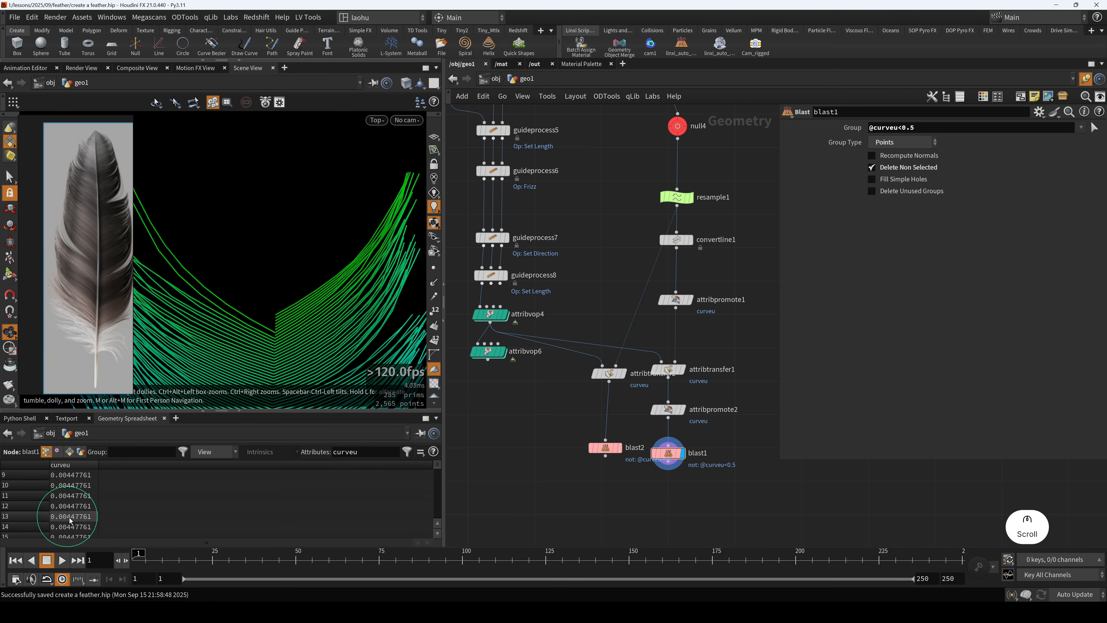
# - Delete the test nodes attribtransfer2, blast2 and blast1, and return to displaying attribpromote2
pyautogui.moveTo(590, 353); pyautogui.dragTo(624, 471)
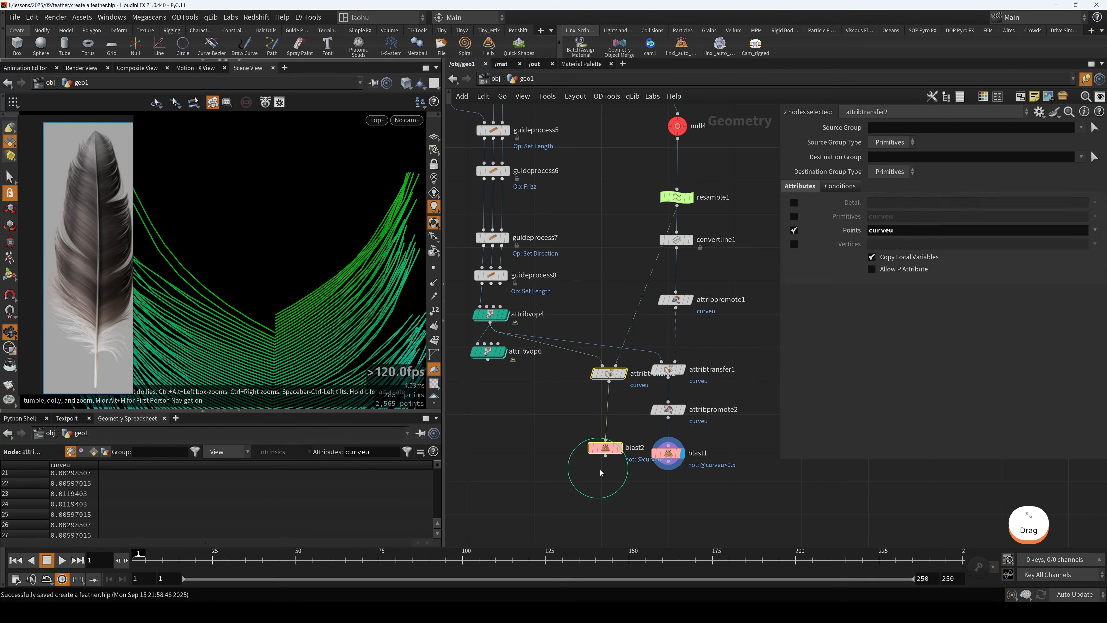
pyautogui.press('Delete')
pyautogui.click(610, 481)
pyautogui.moveTo(610, 480); pyautogui.dragTo(618, 429, button='middle')
pyautogui.moveTo(635, 383); pyautogui.dragTo(702, 440)
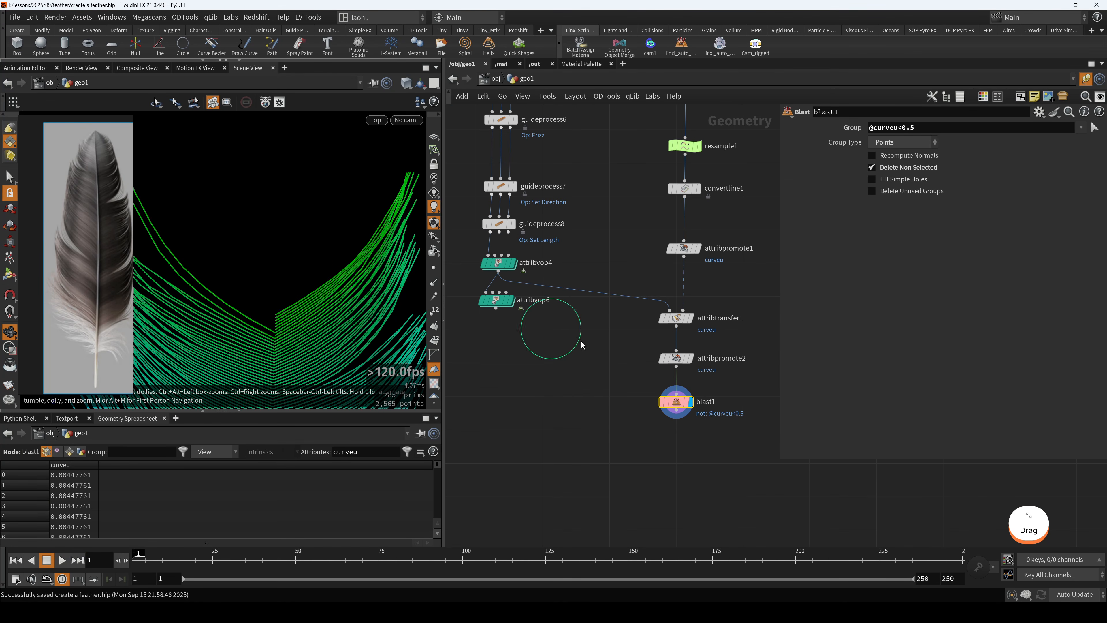
pyautogui.press('Delete')
pyautogui.press('Escape')
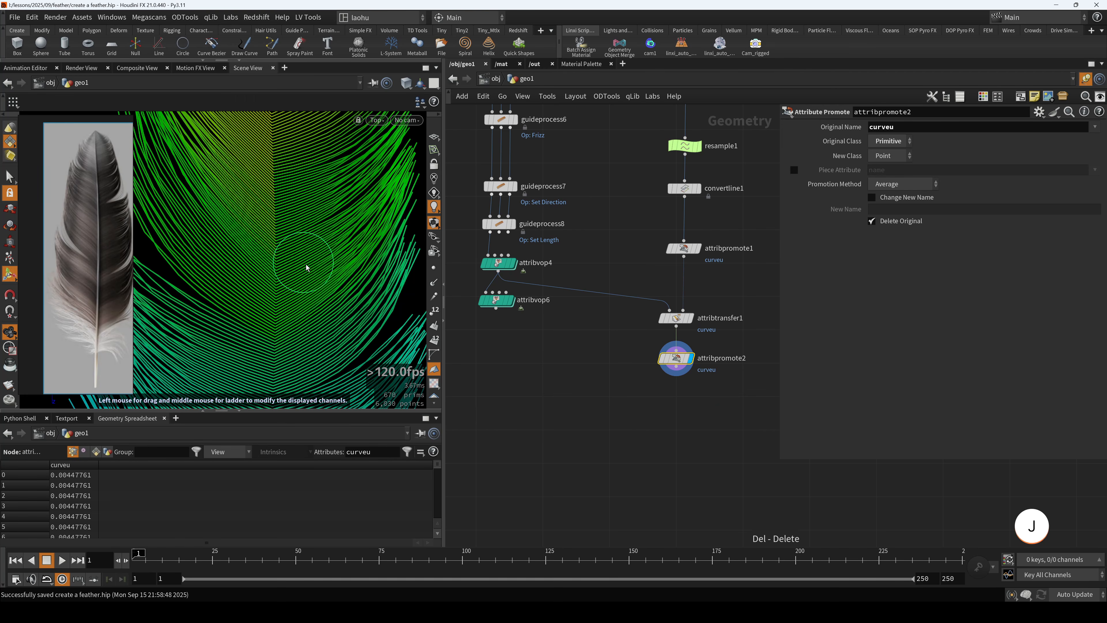
# - Move attribvop6 below attribpromote2, wire it to that node's output, and open its VOP network
pyautogui.press('h')
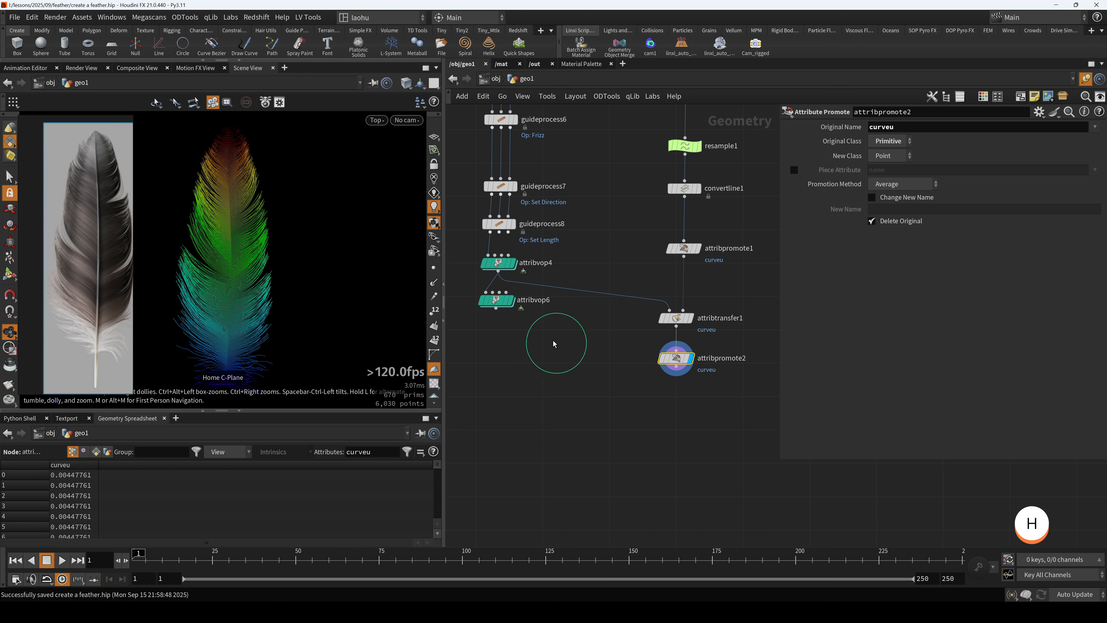
pyautogui.moveTo(497, 300); pyautogui.dragTo(595, 416)
pyautogui.moveTo(563, 417); pyautogui.dragTo(639, 456)
pyautogui.click(626, 439)
pyautogui.moveTo(610, 438); pyautogui.dragTo(651, 427)
pyautogui.doubleClick(650, 426)
# - Delete the relpointbbox1 and vectofloat1 nodes that feed the color ramp in attribvop6
pyautogui.moveTo(562, 402); pyautogui.dragTo(658, 415, button='middle')
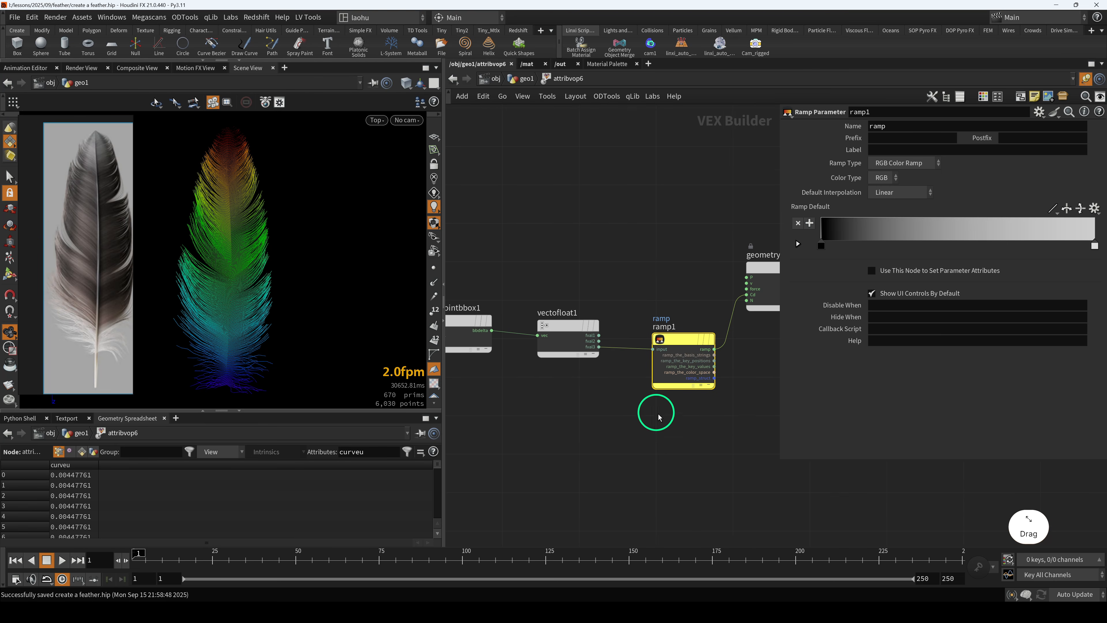
pyautogui.scroll(-3, 657, 416)
pyautogui.moveTo(570, 432); pyautogui.dragTo(650, 423, button='middle')
pyautogui.scroll(4, 625, 395)
pyautogui.moveTo(587, 235); pyautogui.dragTo(624, 335)
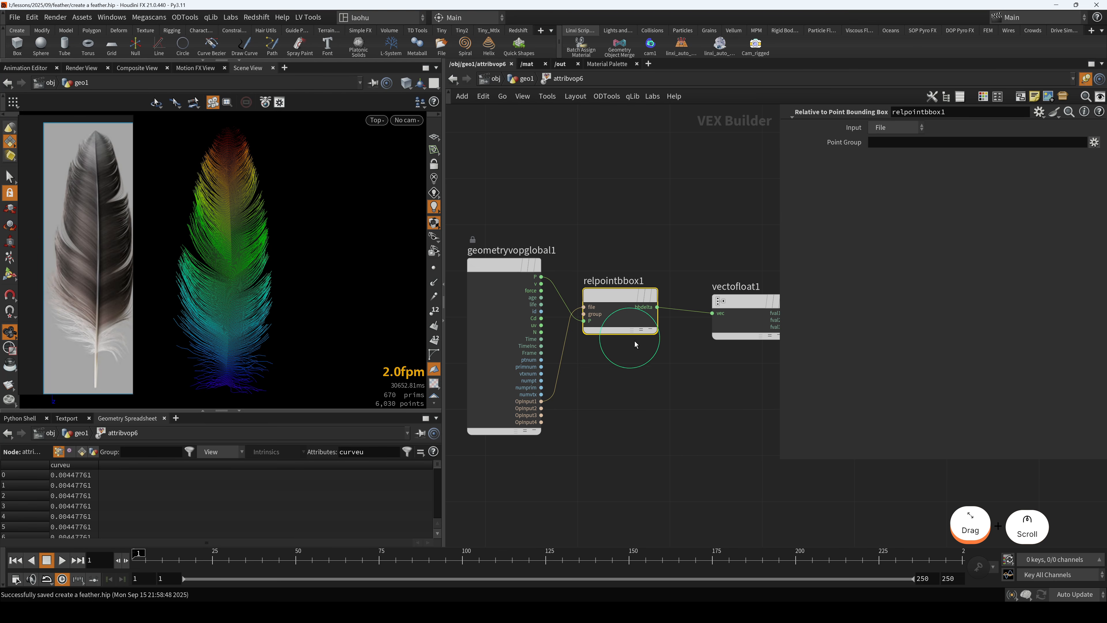
pyautogui.moveTo(673, 397); pyautogui.dragTo(577, 376, button='middle')
pyautogui.moveTo(536, 238); pyautogui.dragTo(628, 360)
pyautogui.press('Delete')
# - Add a Bind node to the VOP network and name its attribute curveu
pyautogui.click(610, 372)
pyautogui.press('Tab')
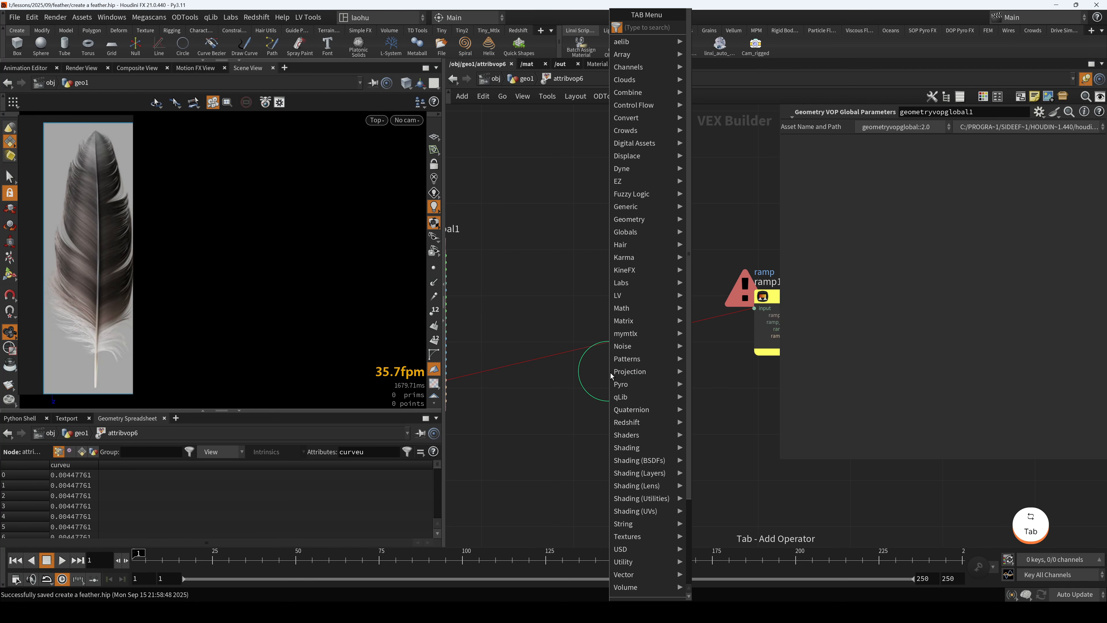
pyautogui.write('bind')
pyautogui.press('Return')
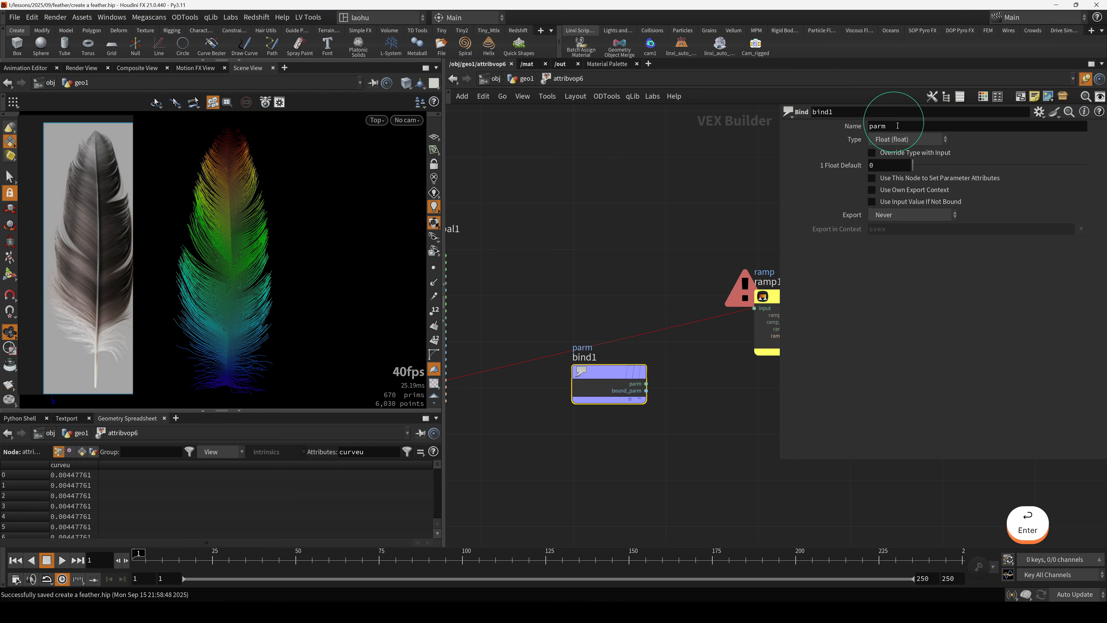
pyautogui.moveTo(898, 125); pyautogui.dragTo(833, 132)
pyautogui.write('curveu')
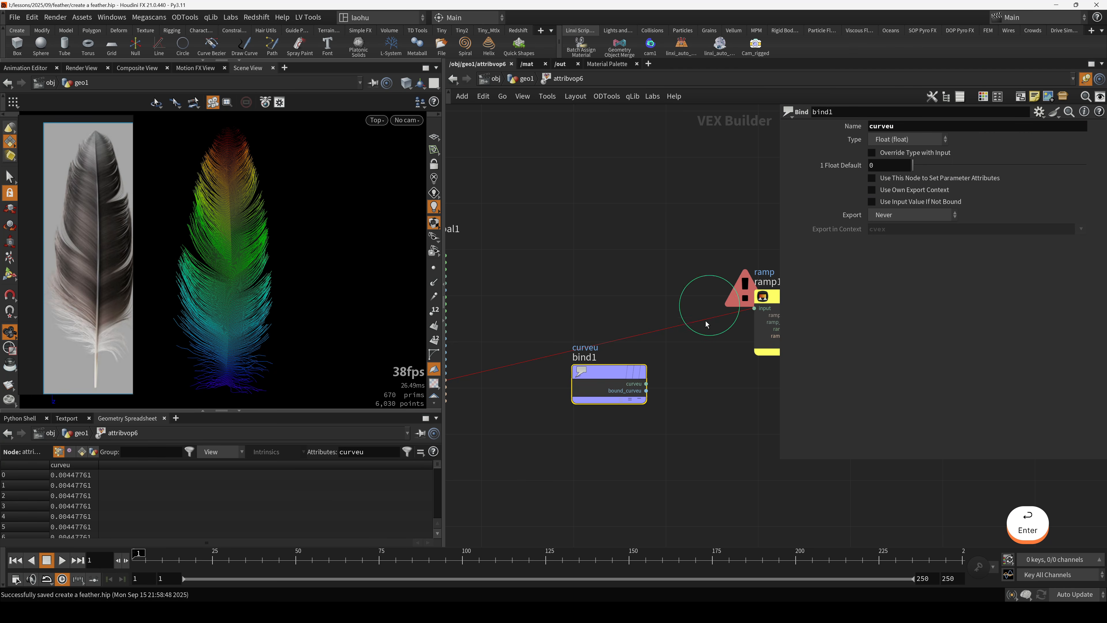
# - Connect the Bind node's curveu output to ramp1's input, line the node up beside it, and return to geo1
pyautogui.moveTo(645, 385); pyautogui.dragTo(755, 308)
pyautogui.scroll(-3, 647, 305)
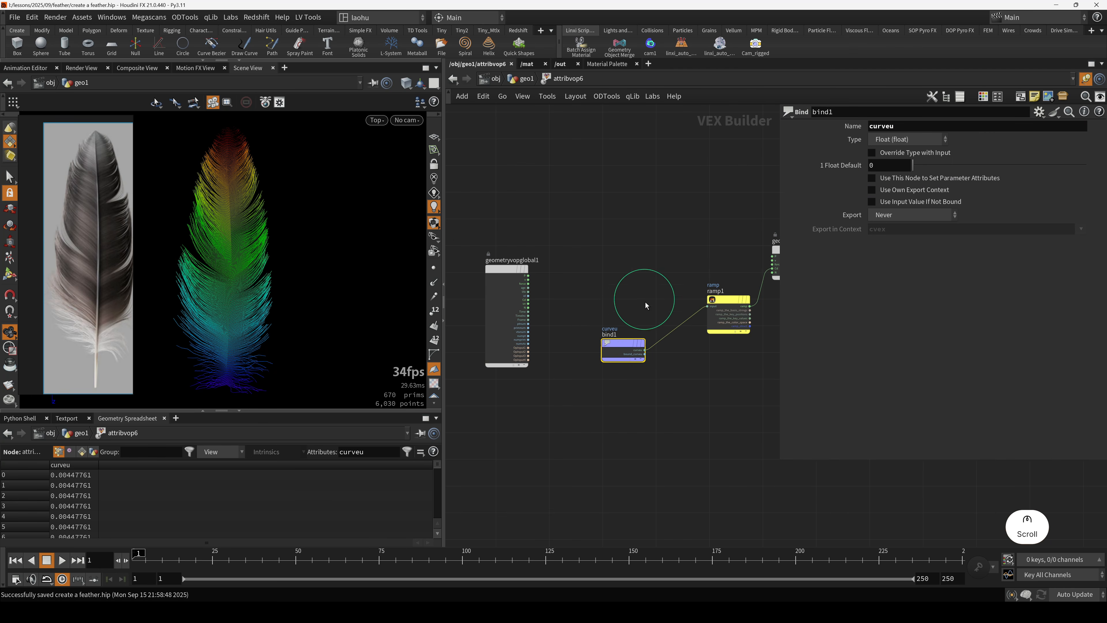
pyautogui.moveTo(623, 356); pyautogui.dragTo(622, 318)
pyautogui.moveTo(614, 212); pyautogui.dragTo(573, 210, button='middle')
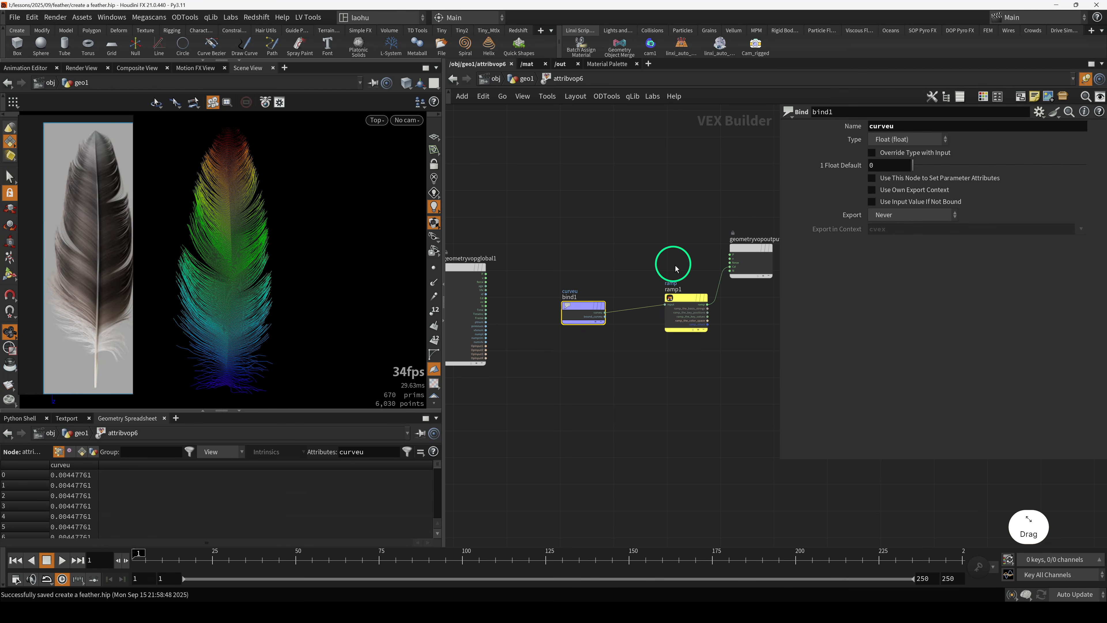
pyautogui.click(529, 79)
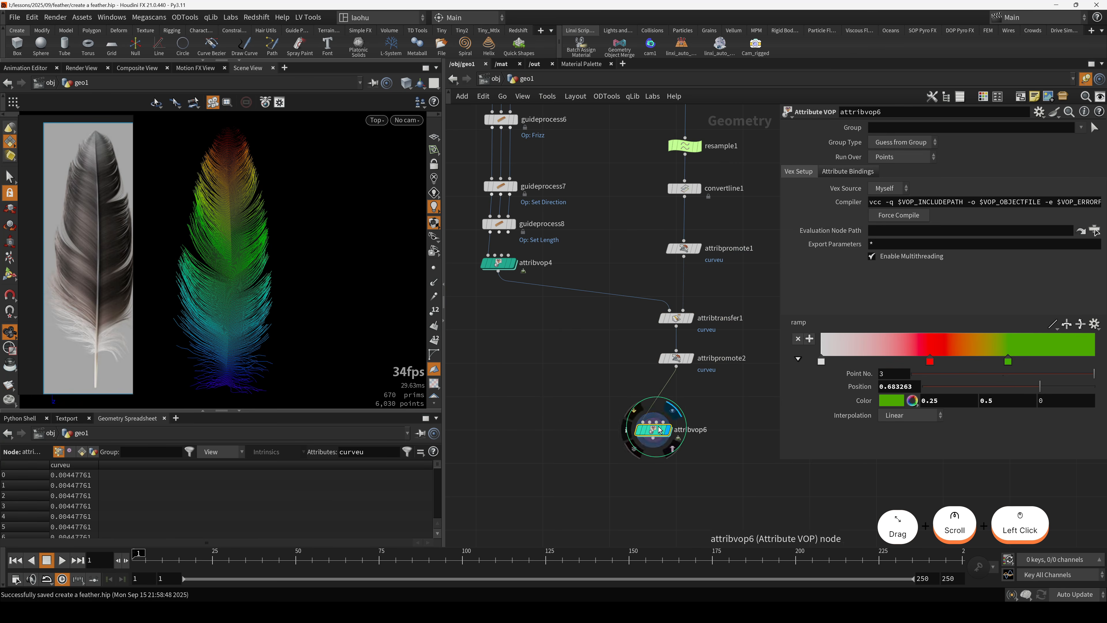
# - Turn off the curveu attribute visualization from attribvop6's node info
pyautogui.click(627, 430)
pyautogui.click(385, 292)
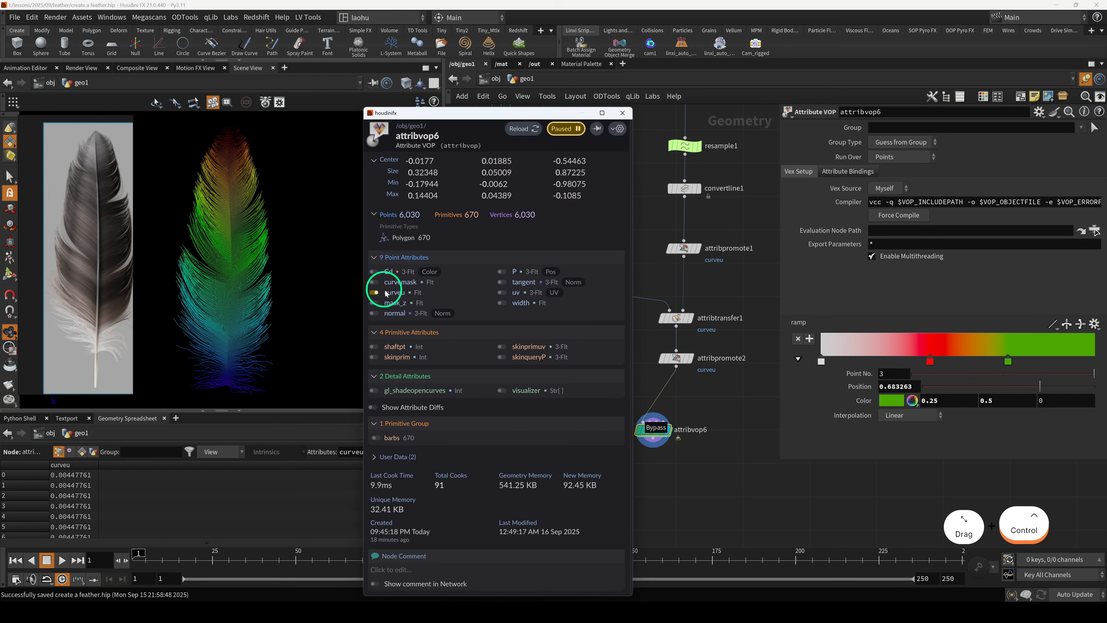
pyautogui.click(385, 293)
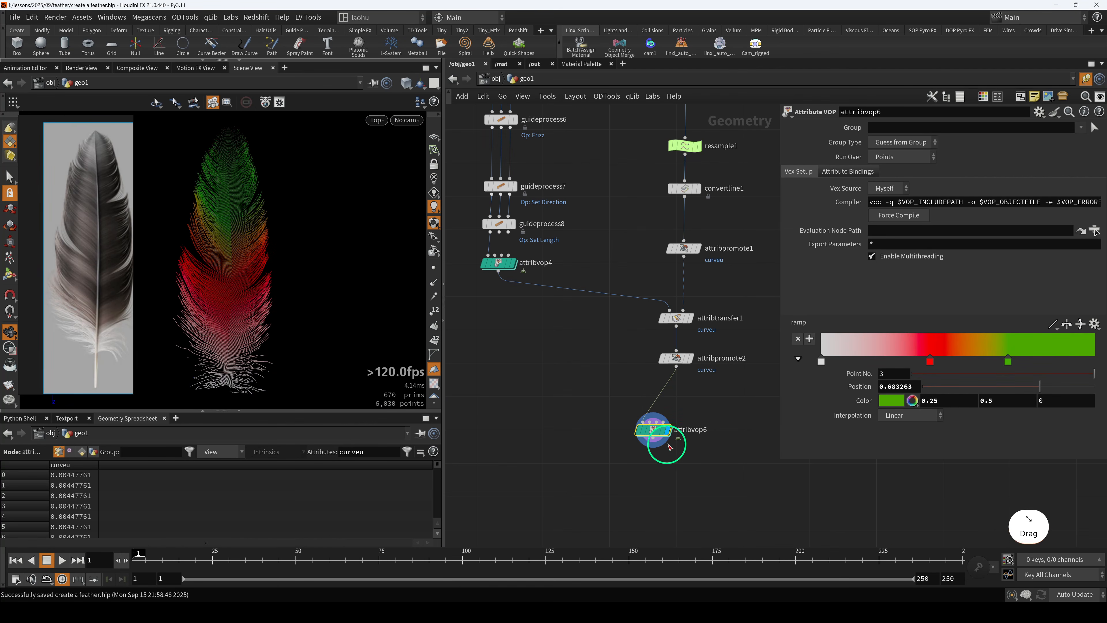
# - Align attribvop6 directly beneath attribpromote2 and save the scene file
pyautogui.moveTo(670, 447); pyautogui.dragTo(694, 417)
pyautogui.hotkey('ctrl', 's')
pyautogui.scroll(3, 262, 295)
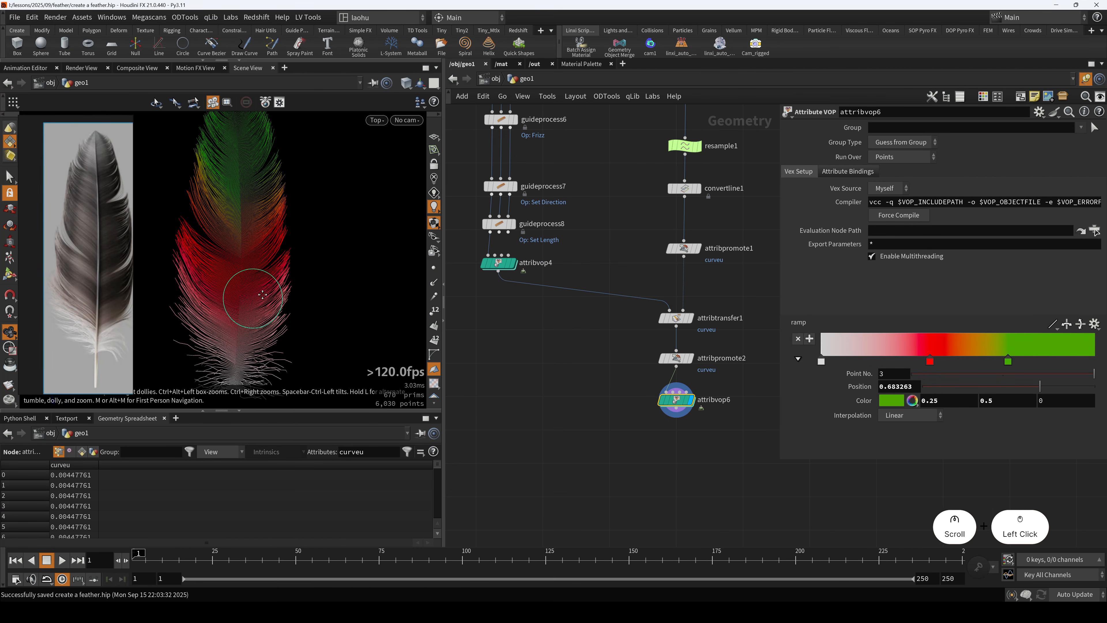
pyautogui.scroll(1, 262, 295)
# - Move attribvop6's red ramp point to position 0.139094 and recolor it to muted pinkish brown 0.5, 0.356308, 0.2795
pyautogui.moveTo(926, 364); pyautogui.dragTo(864, 364)
pyautogui.doubleClick(861, 364)
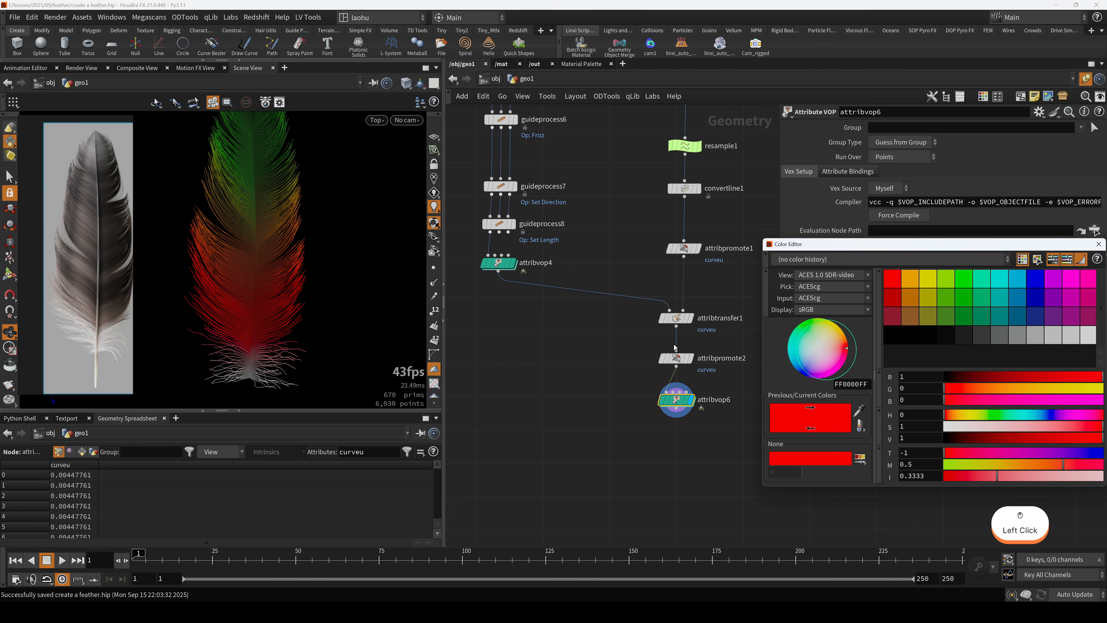
pyautogui.click(914, 299)
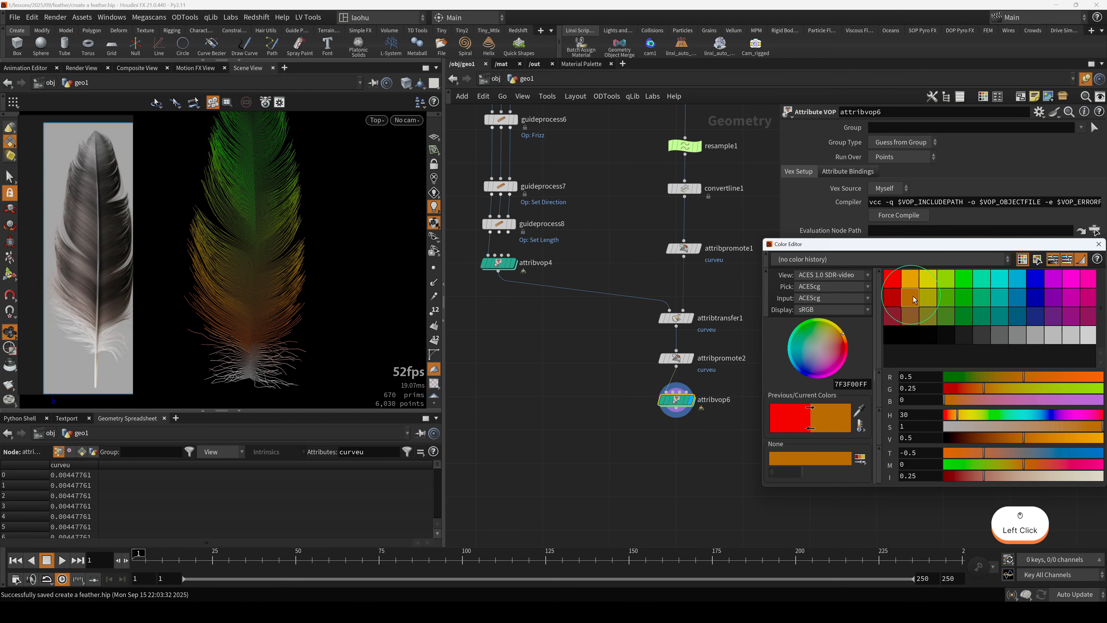
pyautogui.moveTo(976, 426); pyautogui.dragTo(985, 427)
pyautogui.moveTo(941, 245); pyautogui.dragTo(581, 240)
pyautogui.moveTo(632, 421); pyautogui.dragTo(654, 421)
pyautogui.moveTo(597, 410); pyautogui.dragTo(592, 410)
pyautogui.click(738, 239)
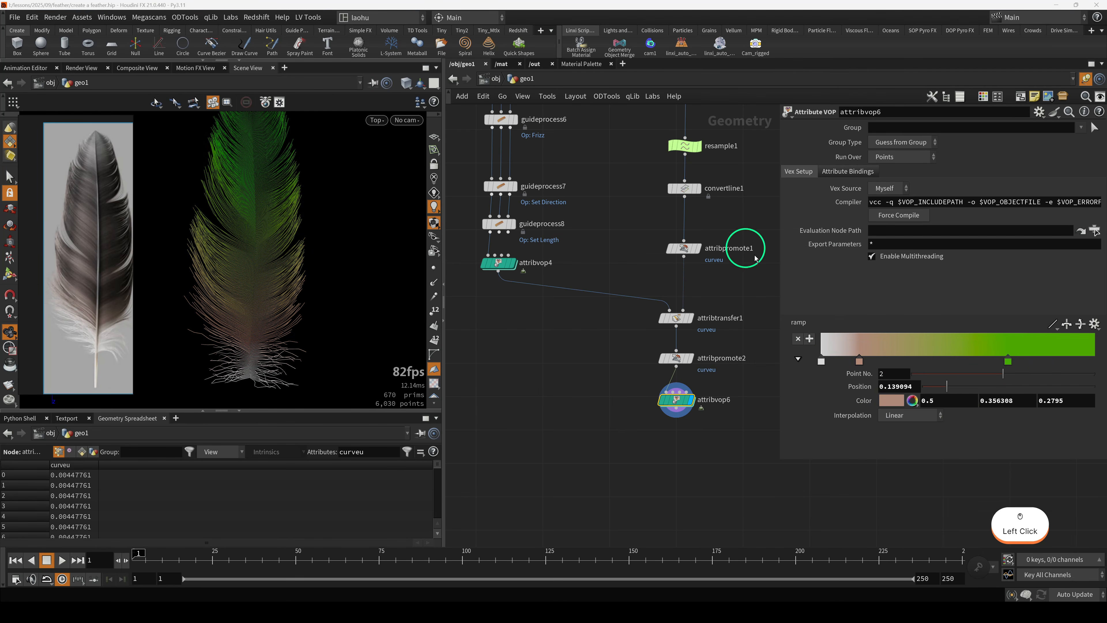
# - Move the green ramp point to the ramp's far end and recolor it light gray
pyautogui.moveTo(1008, 364); pyautogui.dragTo(1095, 364)
pyautogui.click(912, 401)
pyautogui.click(738, 239)
# - Add a ramp point at position 0.198103 and color it dark brown 0.212, 0.171894, 0.123172
pyautogui.click(875, 361)
pyautogui.click(912, 400)
pyautogui.click(739, 239)
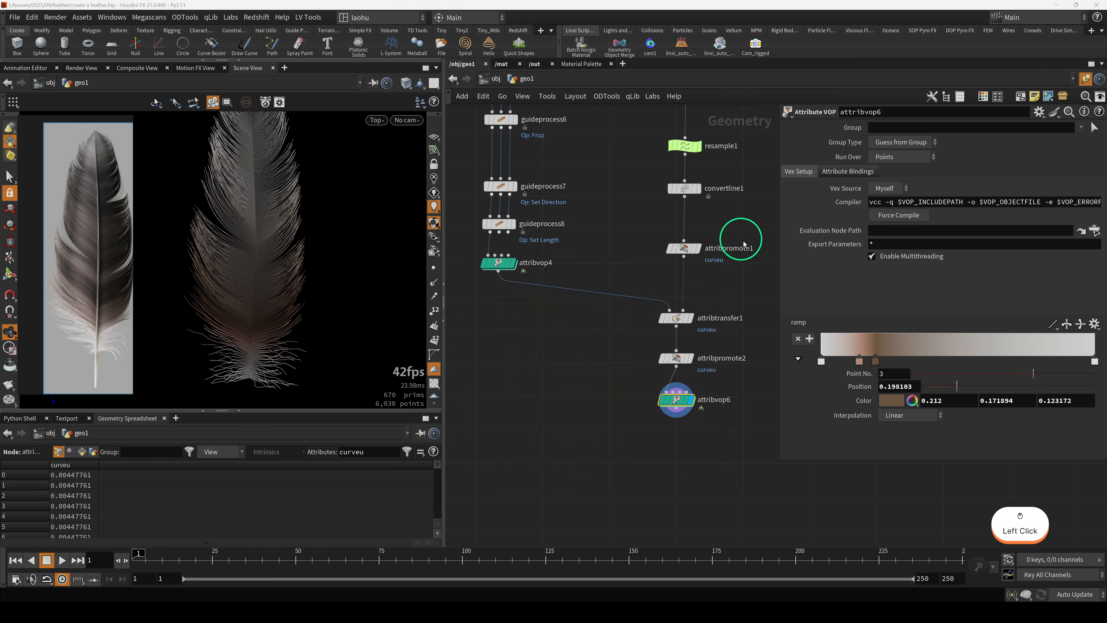
# - Add three more brown and gray ramp points, with the one at position 0.424658 colored 0.214, 0.205111, 0.198378
pyautogui.click(976, 361)
pyautogui.click(912, 401)
pyautogui.moveTo(627, 420); pyautogui.dragTo(595, 421)
pyautogui.click(1024, 362)
pyautogui.click(938, 362)
pyautogui.keyDown('alt'); pyautogui.scroll(3, 235, 223); pyautogui.keyUp('alt')
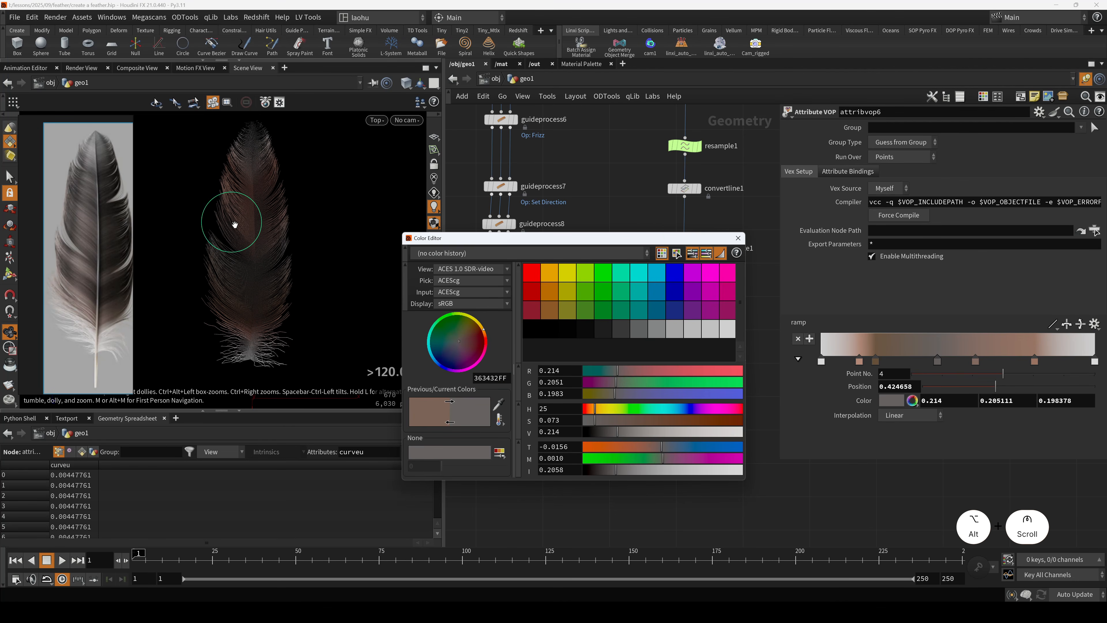
pyautogui.click(738, 238)
# - Compare the colored barbs with the reference feather, and display null3 to view the shaft alone
pyautogui.keyDown('alt'); pyautogui.scroll(-5, 290, 276); pyautogui.keyUp('alt')
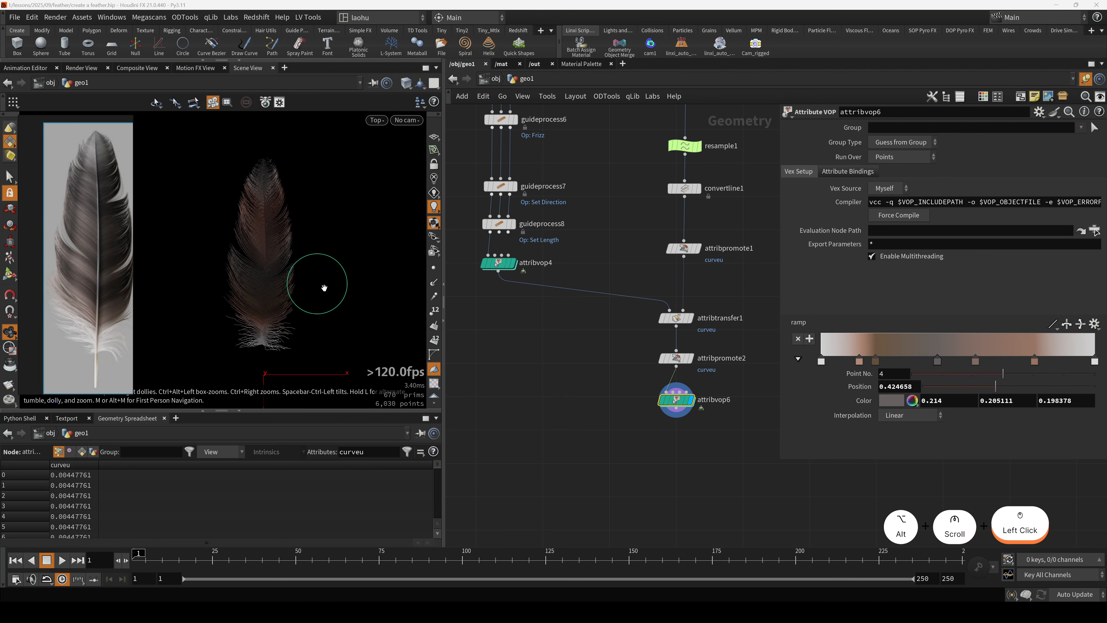
pyautogui.keyDown('alt'); pyautogui.moveTo(285, 302); pyautogui.dragTo(285, 296); pyautogui.keyUp('alt')
pyautogui.scroll(-4, 635, 396)
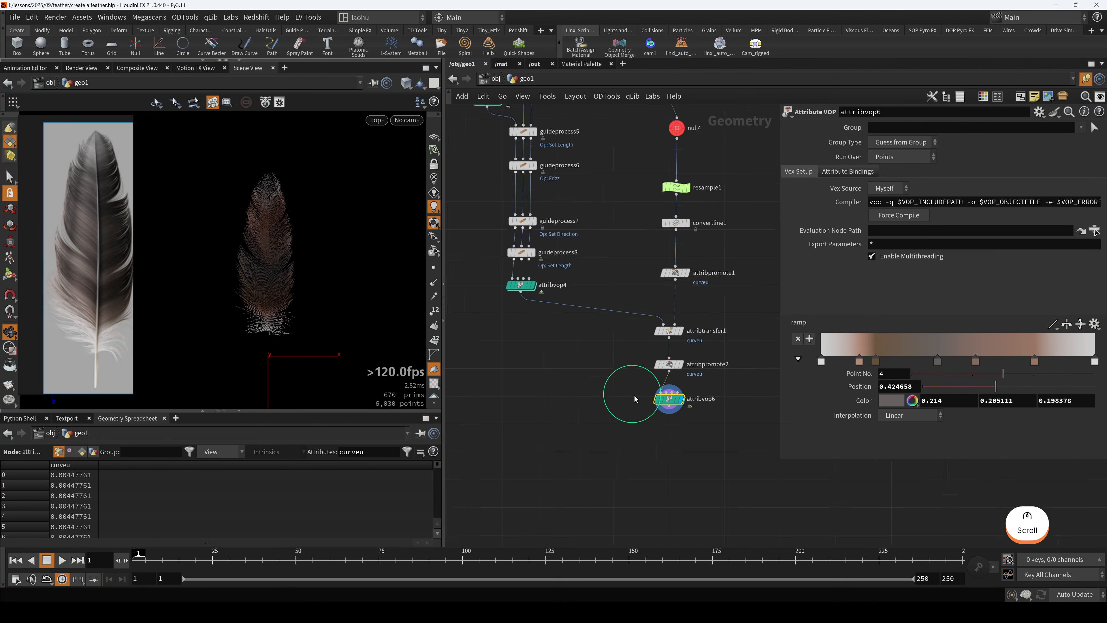
pyautogui.moveTo(623, 406); pyautogui.dragTo(572, 408, button='middle')
pyautogui.scroll(-4, 574, 403)
pyautogui.moveTo(643, 251); pyautogui.dragTo(645, 241, button='middle')
pyautogui.scroll(4, 645, 241)
pyautogui.moveTo(591, 277); pyautogui.dragTo(540, 183, button='middle')
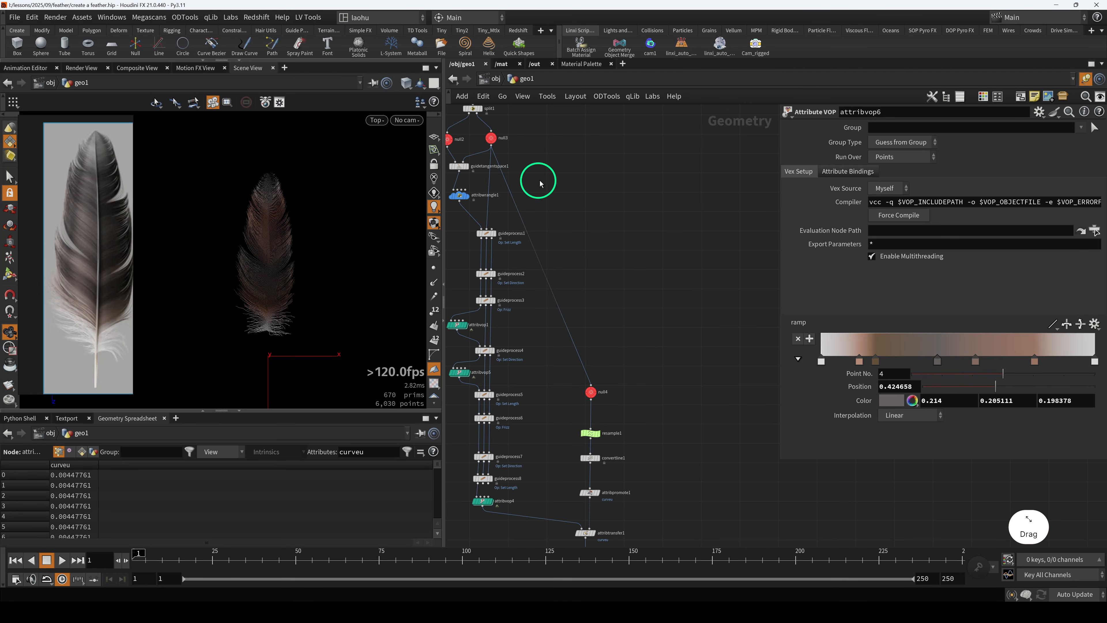
pyautogui.click(491, 140)
pyautogui.press('r')
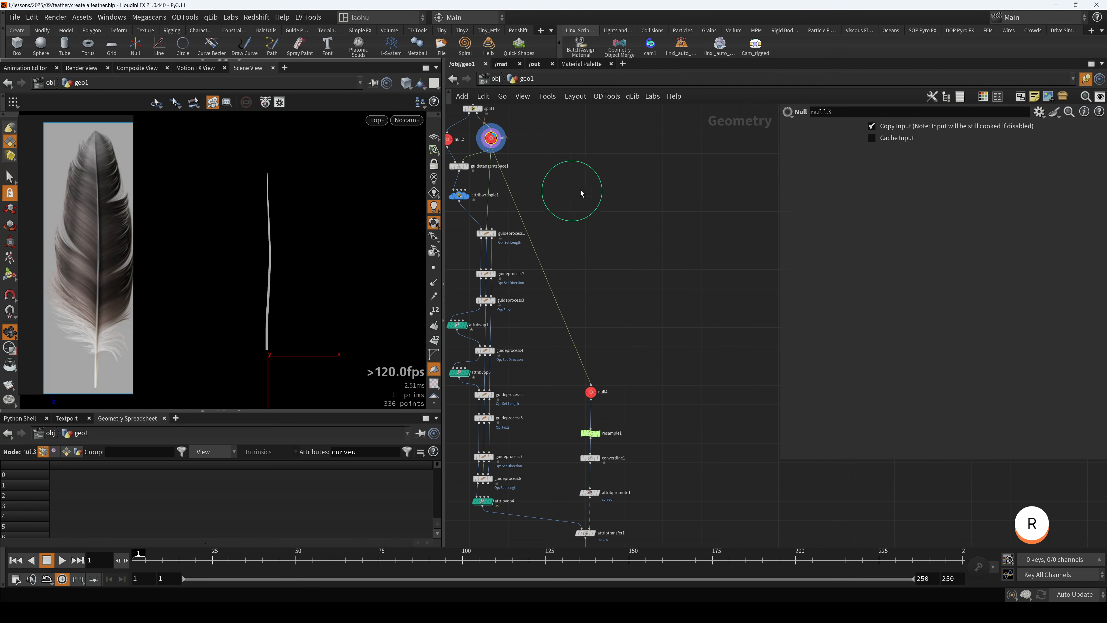
# - Display attribvop6 again and examine the colored barbs around the feather's base
pyautogui.moveTo(624, 540); pyautogui.dragTo(635, 387, button='middle')
pyautogui.scroll(2, 632, 387)
pyautogui.moveTo(556, 421); pyautogui.dragTo(614, 442)
pyautogui.press('r')
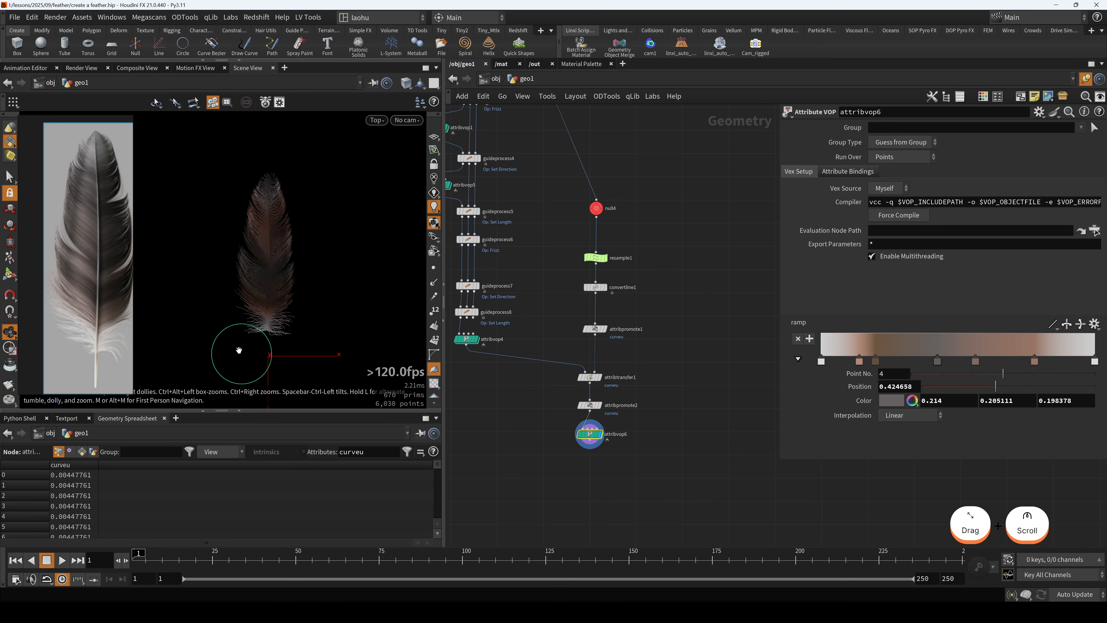
pyautogui.scroll(10, 279, 296)
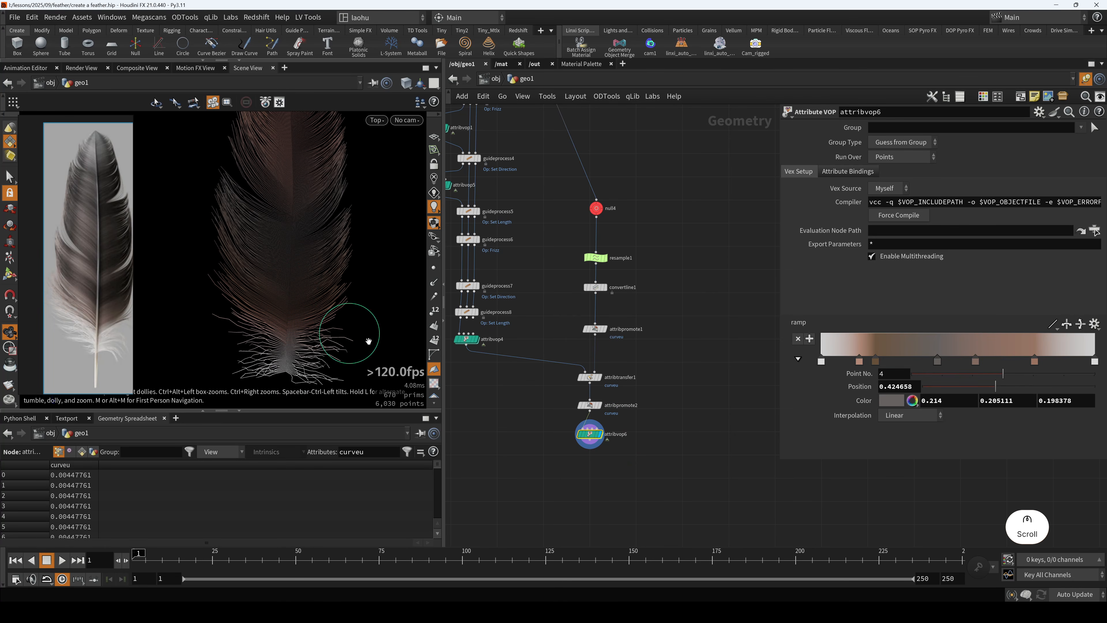
pyautogui.scroll(3, 589, 436)
pyautogui.click(582, 437)
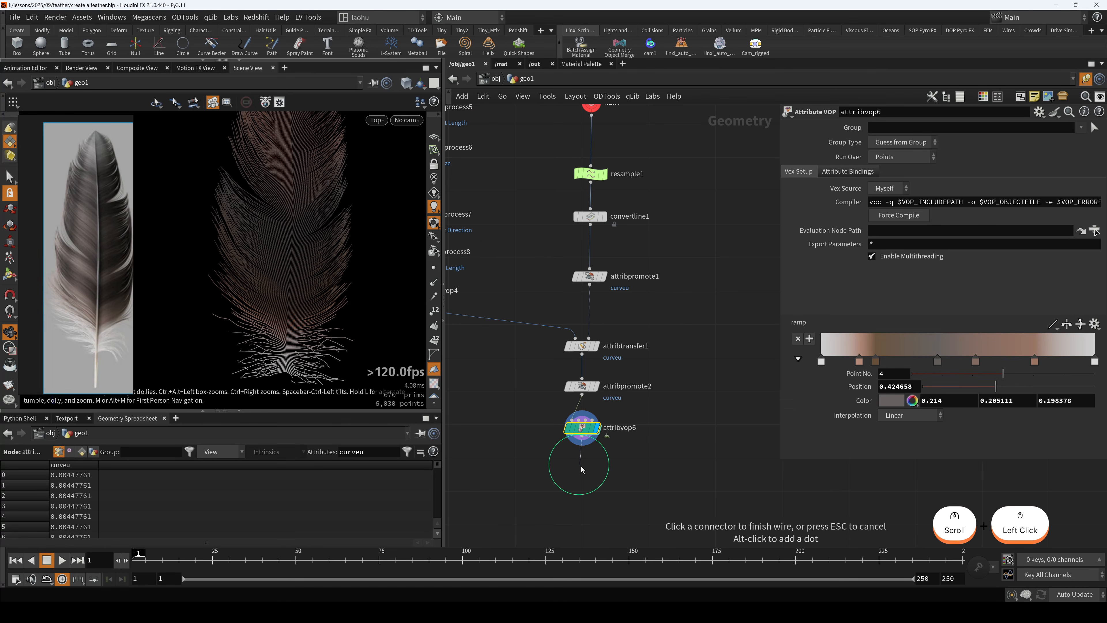
pyautogui.press('Escape')
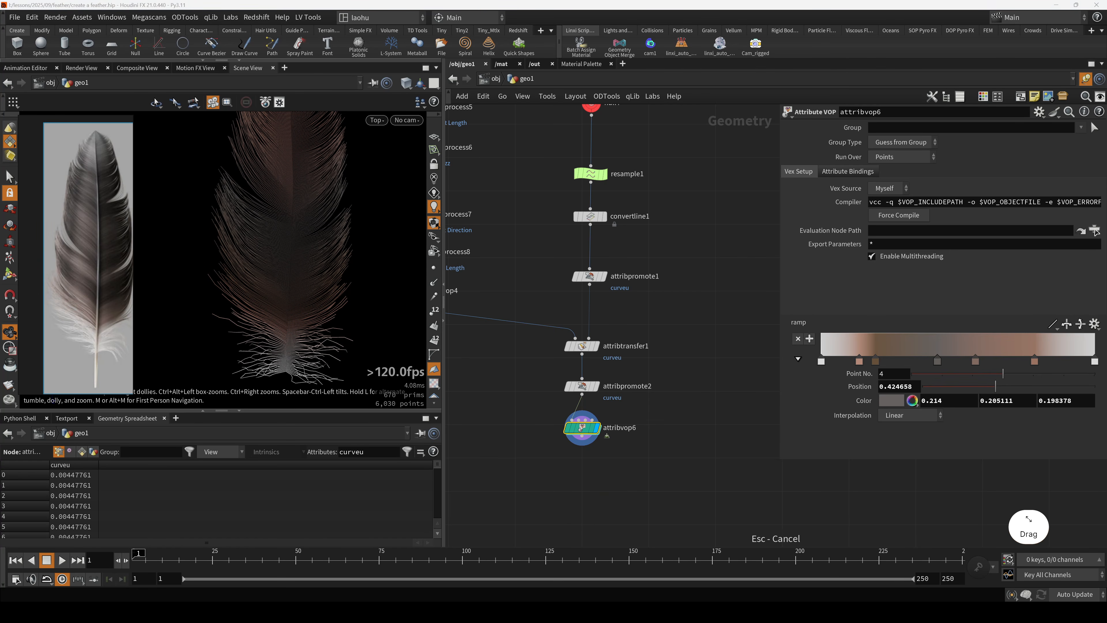
# - Trace the node network back up to null3 and display the shaft curve again
pyautogui.scroll(-5, 656, 323)
pyautogui.moveTo(664, 231); pyautogui.dragTo(642, 295, button='middle')
pyautogui.scroll(-1, 600, 209)
pyautogui.moveTo(587, 187); pyautogui.dragTo(589, 250, button='middle')
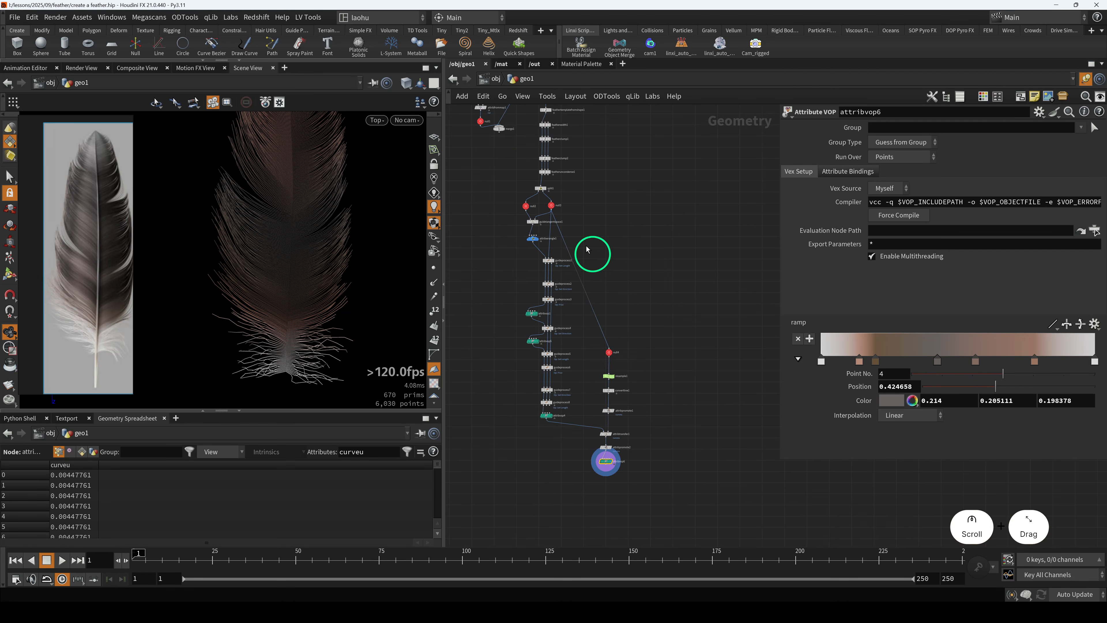
pyautogui.scroll(3, 567, 211)
pyautogui.click(544, 202)
pyautogui.press('r')
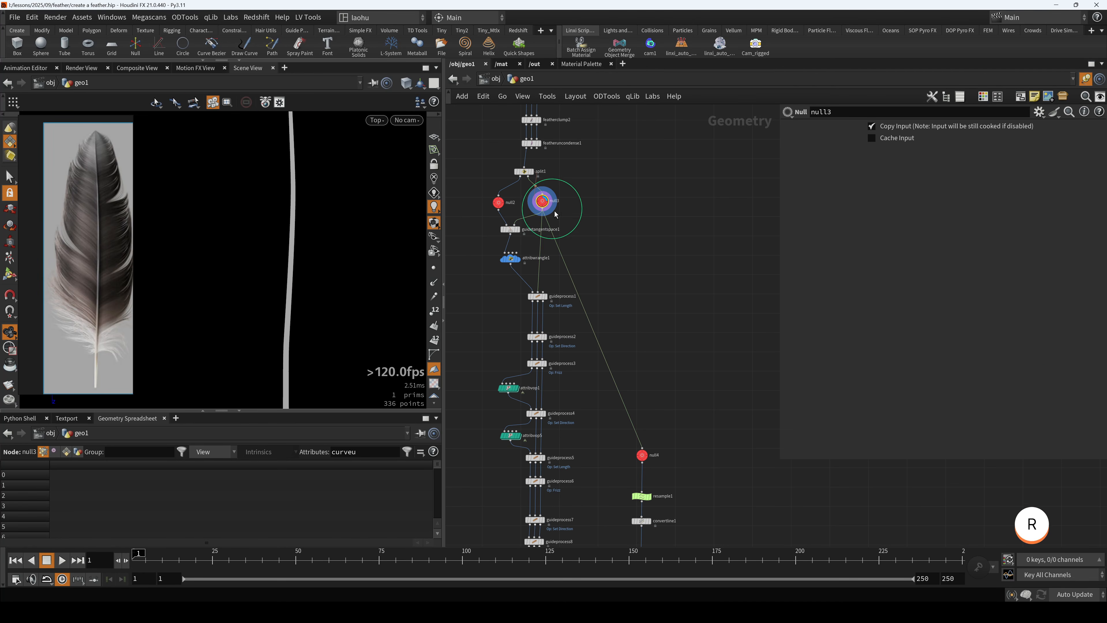
# - Merge the outputs of attribvop6 and resample1 in a new Merge node and display the combined barbs and shaft
pyautogui.scroll(-2, 563, 226)
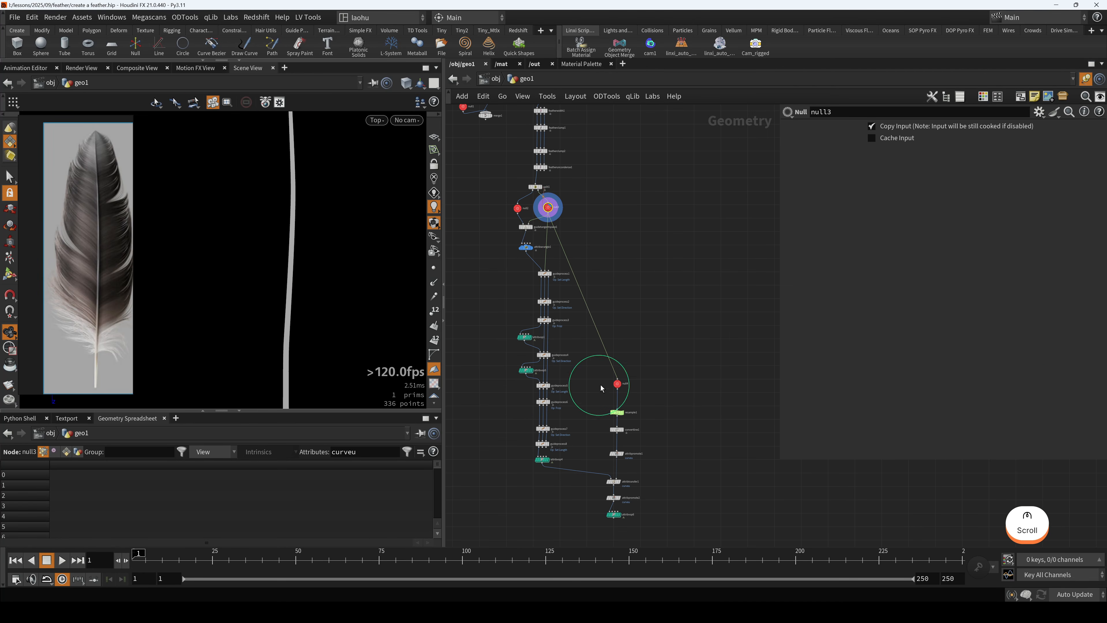
pyautogui.moveTo(650, 404); pyautogui.dragTo(627, 334, button='middle')
pyautogui.click(592, 446)
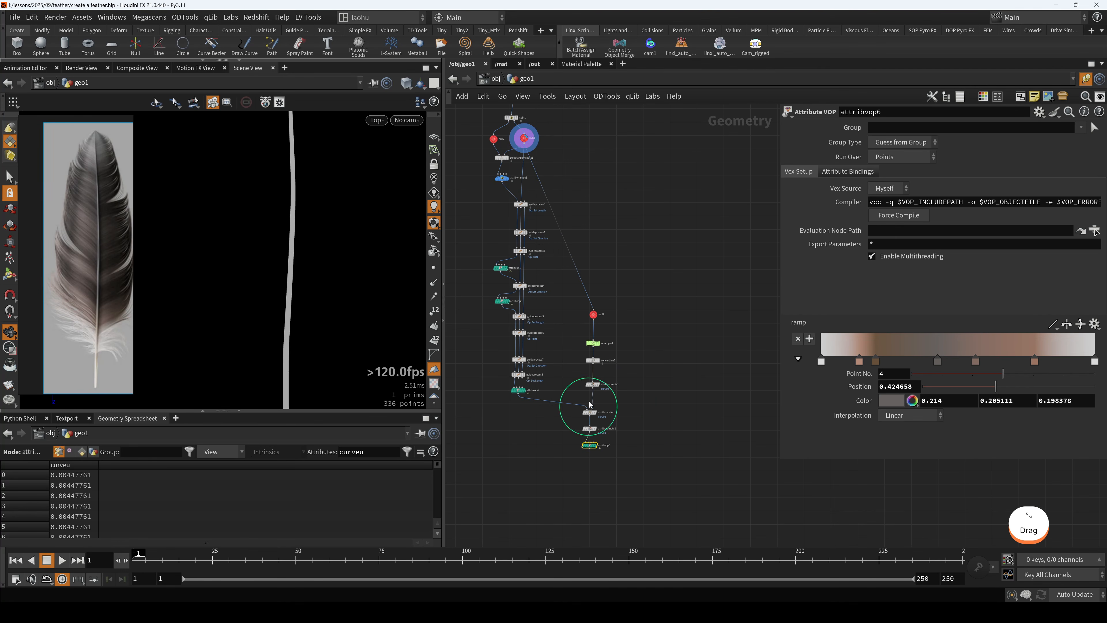
pyautogui.keyDown('shift'); pyautogui.moveTo(581, 309); pyautogui.dragTo(595, 318); pyautogui.keyUp('shift')
pyautogui.scroll(2, 594, 349)
pyautogui.moveTo(574, 456); pyautogui.dragTo(591, 467)
pyautogui.keyDown('shift'); pyautogui.moveTo(573, 337); pyautogui.dragTo(592, 344); pyautogui.keyUp('shift')
pyautogui.click(594, 348)
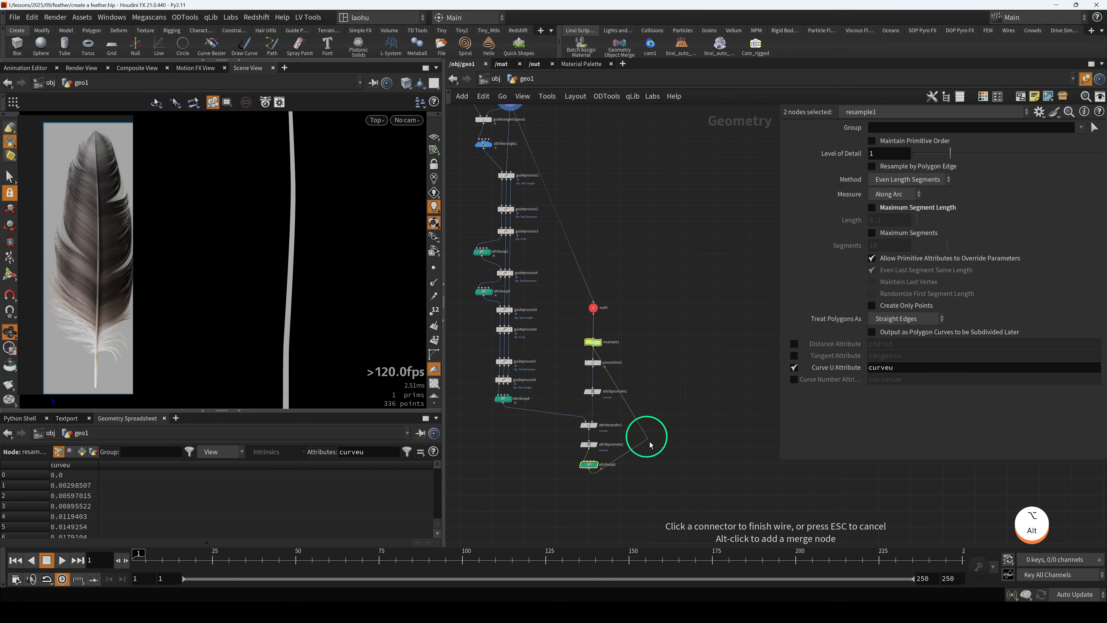
pyautogui.keyDown('alt'); pyautogui.click(633, 462); pyautogui.keyUp('alt')
# - Add an Attribute Rename node below merge2
pyautogui.press('Tab')
pyautogui.write('at')
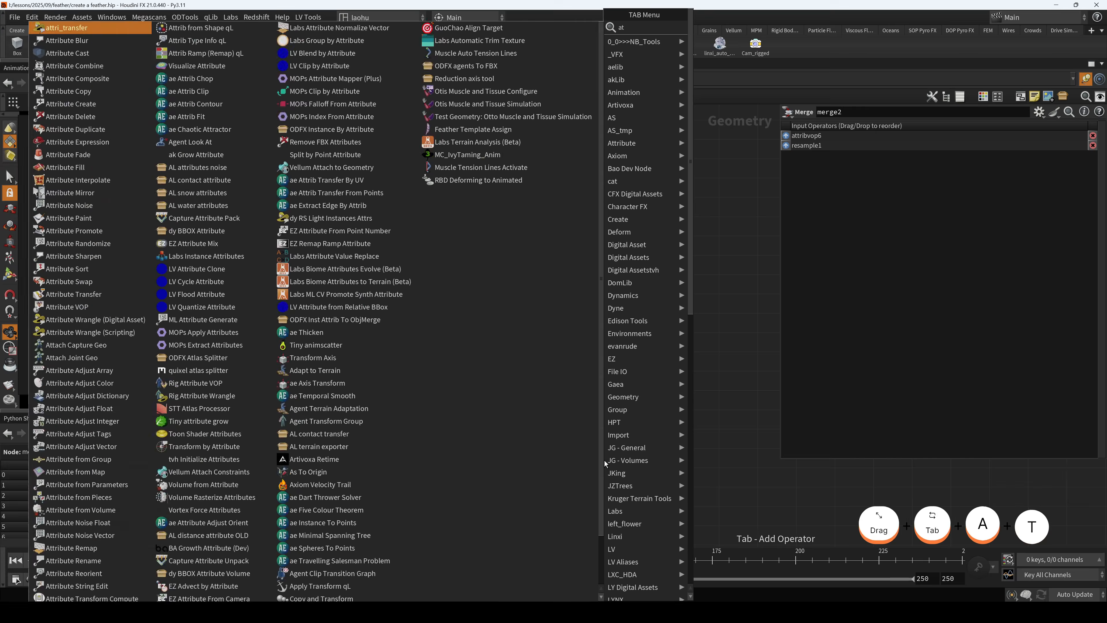
pyautogui.write('tri')
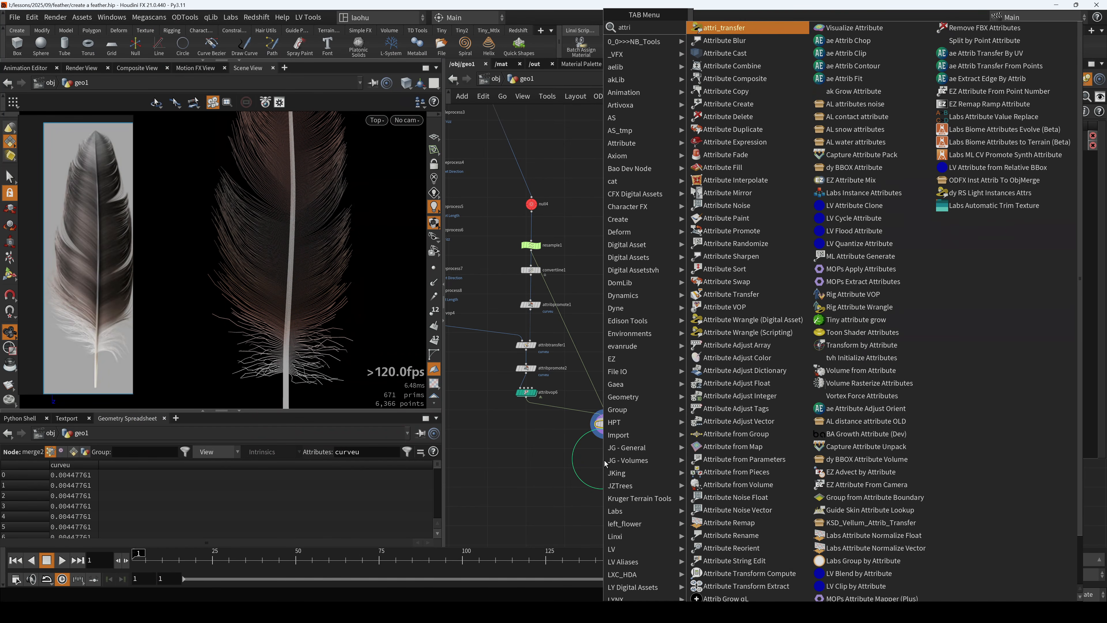
pyautogui.write('f')
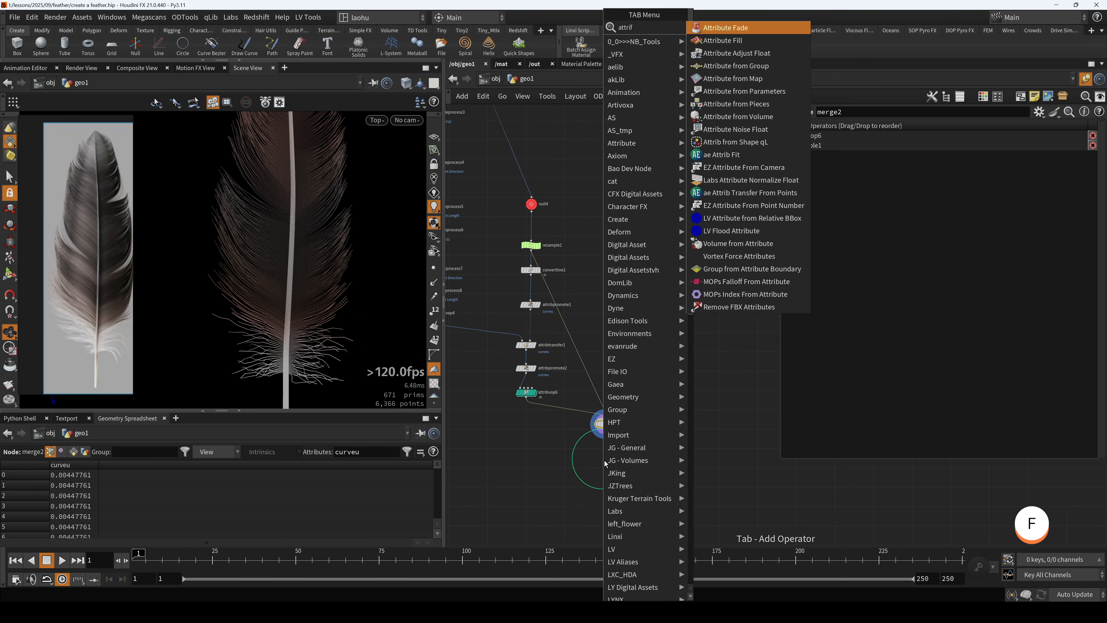
pyautogui.press('BackSpace')
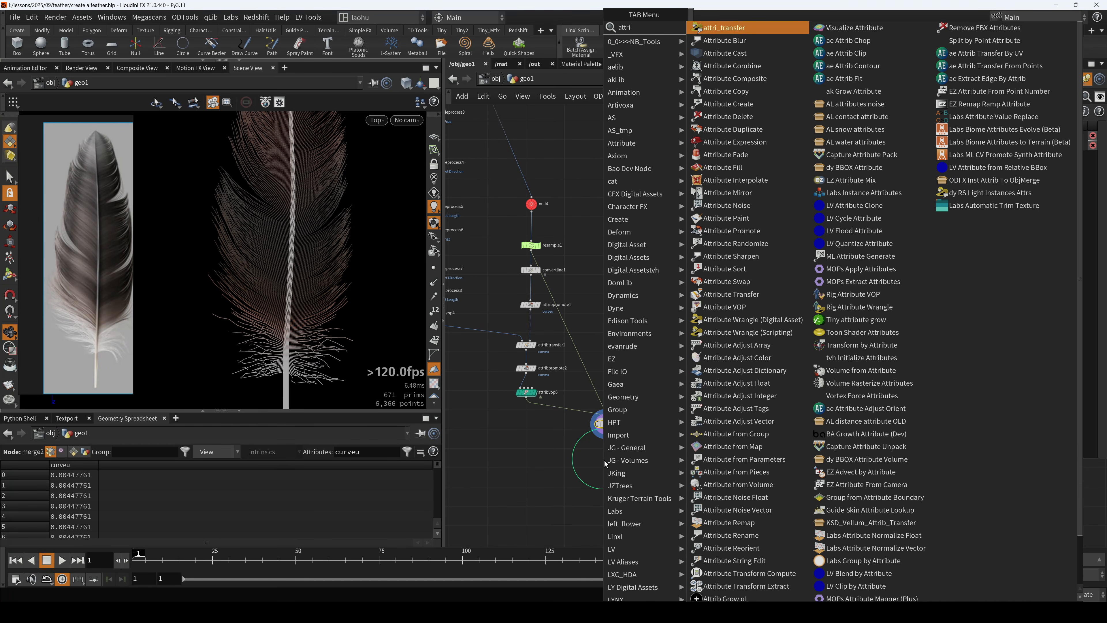
pyautogui.write('ren')
pyautogui.press('Return')
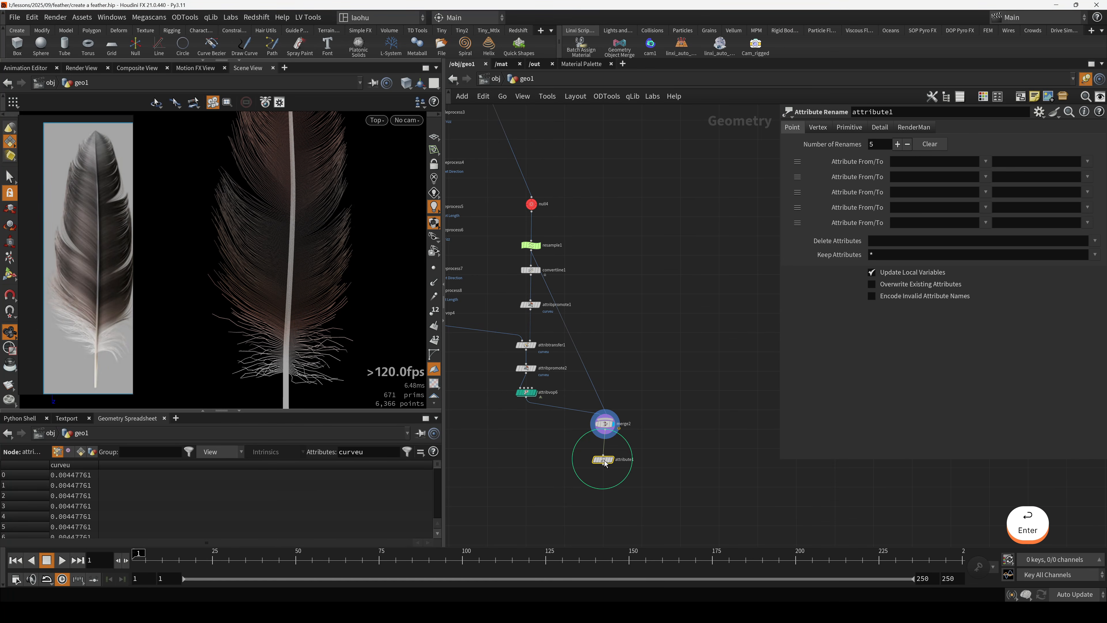
# - Bypass attribvop6 and turn off the attribute visualization on merge2 to show the merged barbs and shaft without the ramp colors
pyautogui.click(526, 391)
pyautogui.press('q')
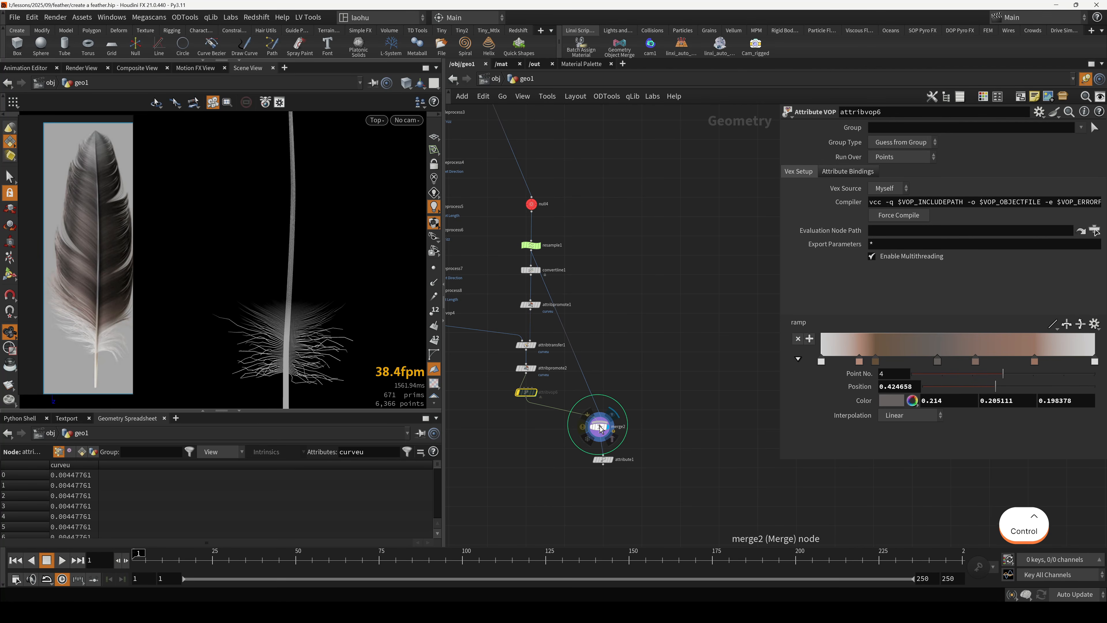
pyautogui.keyDown('ctrl'); pyautogui.middleClick(598, 427); pyautogui.keyUp('ctrl')
pyautogui.click(319, 291)
pyautogui.click(645, 342)
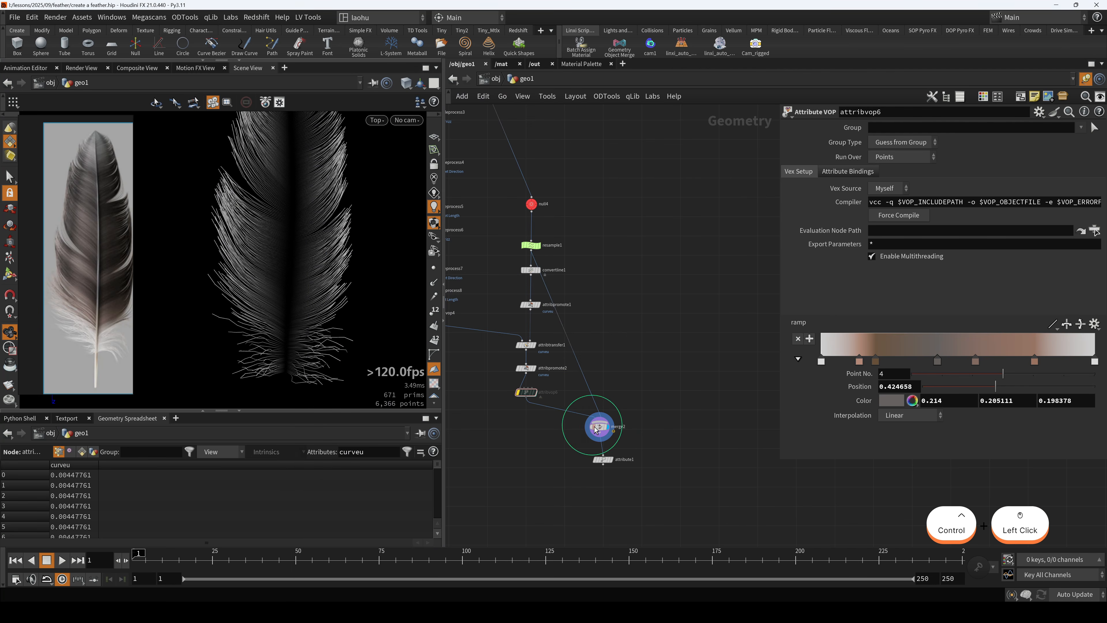
pyautogui.moveTo(596, 428)
pyautogui.mouseDown()
pyautogui.moveTo(621, 422)
pyautogui.moveTo(608, 429)
pyautogui.mouseUp()
pyautogui.scroll(3, 523, 403)
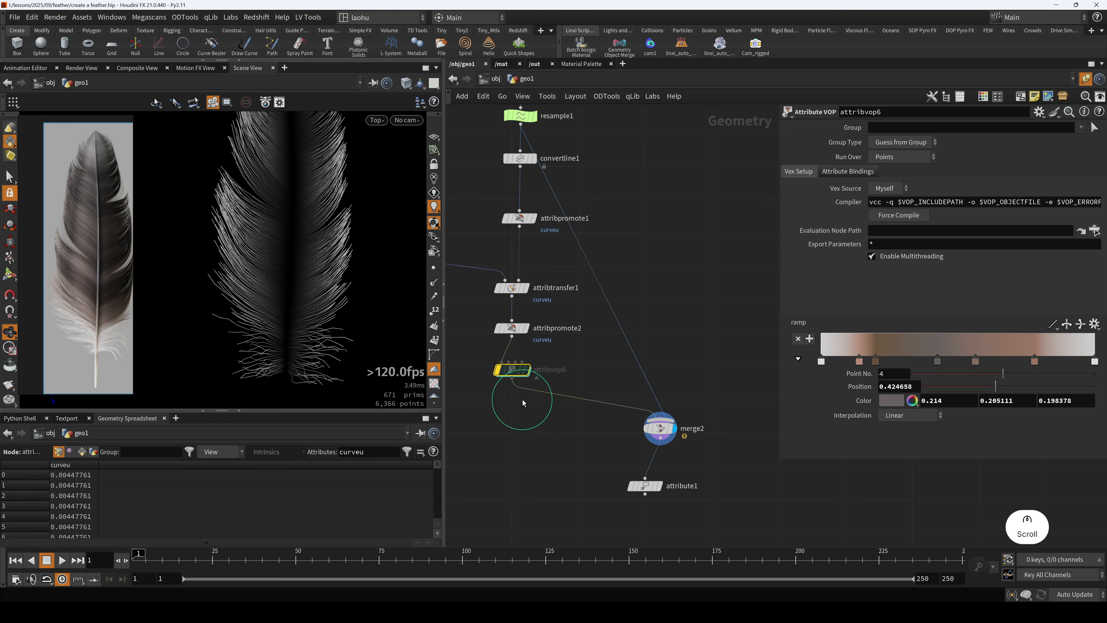
# - Rename the point attribute curveu to aa in attribute1, display that node, and clear the attribute filter in the geometry spreadsheet
pyautogui.click(645, 485)
pyautogui.press('r')
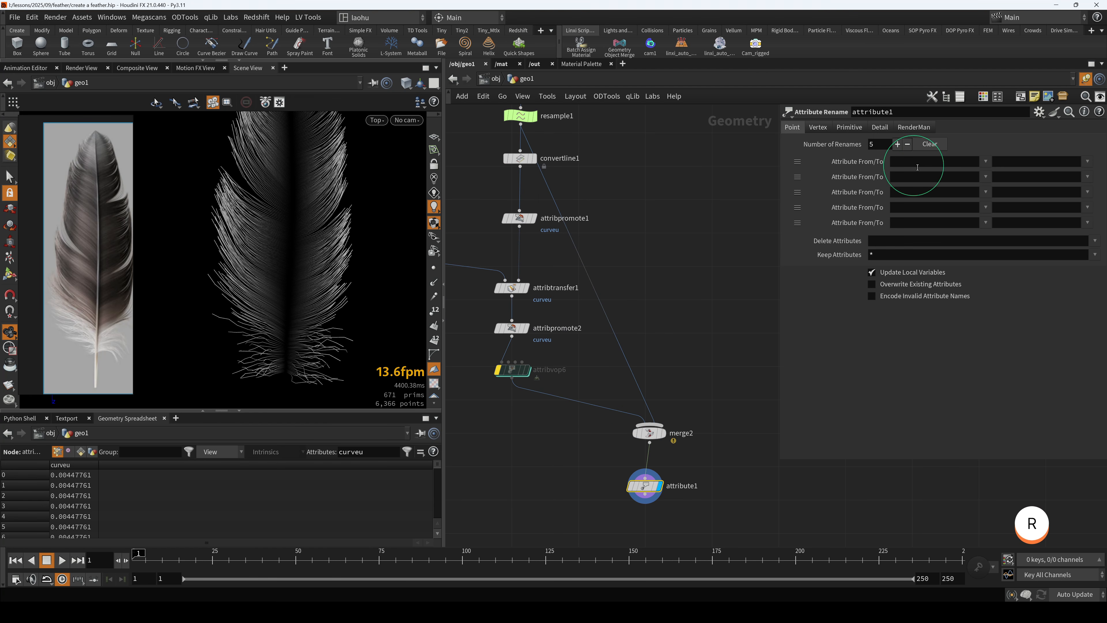
pyautogui.press('Tab')
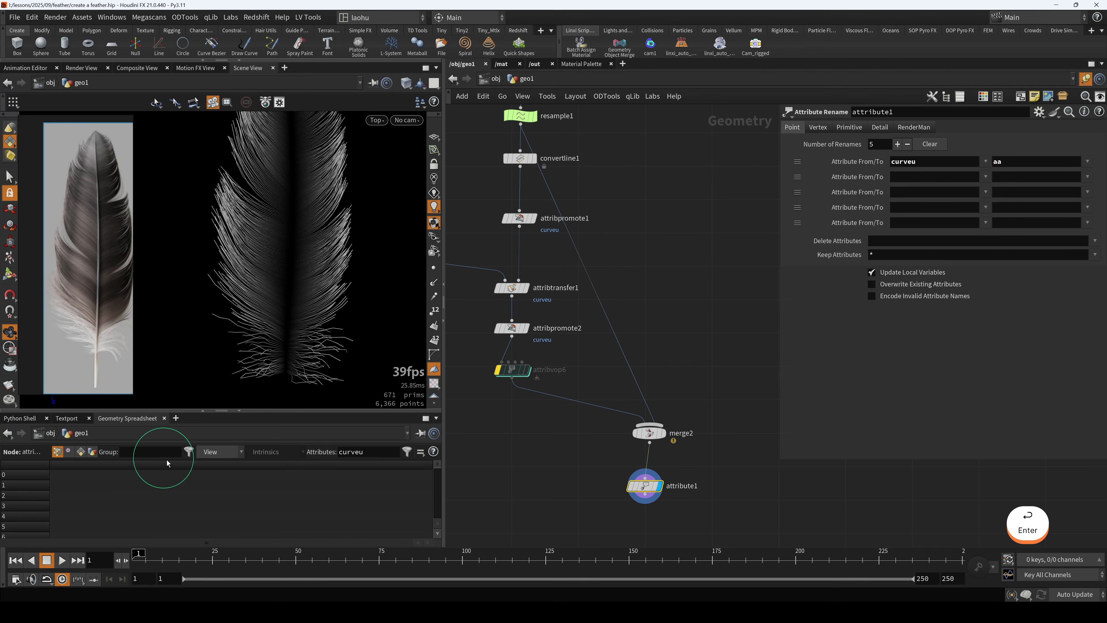
pyautogui.click(298, 499)
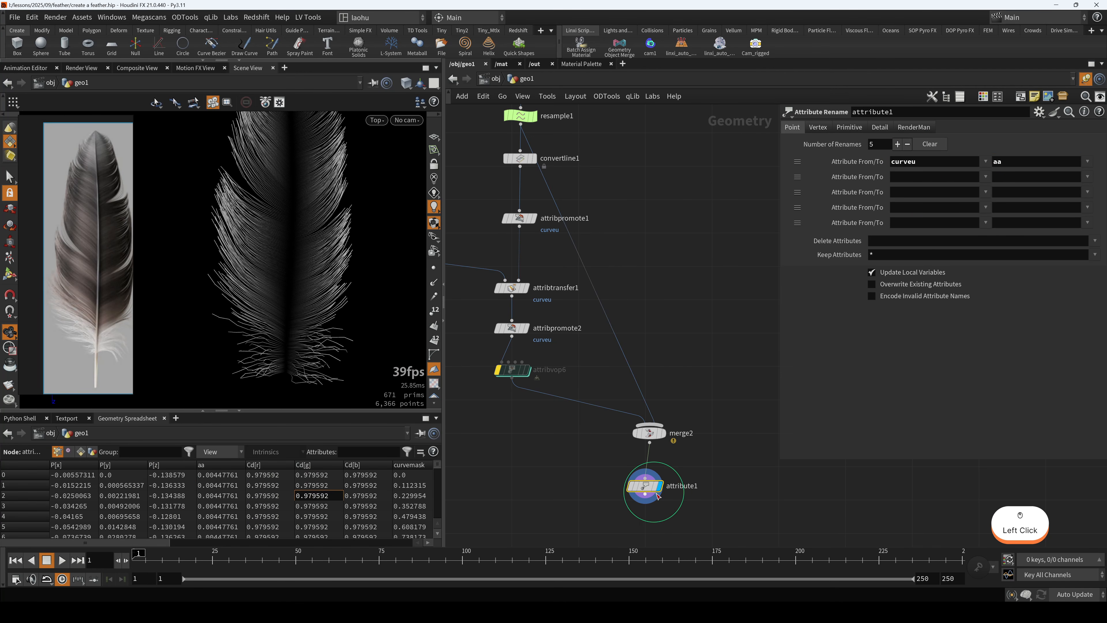
# - Visualize attribute1's aa point attribute and examine how its colors run along the whole feather
pyautogui.middleClick(645, 486)
pyautogui.click(370, 290)
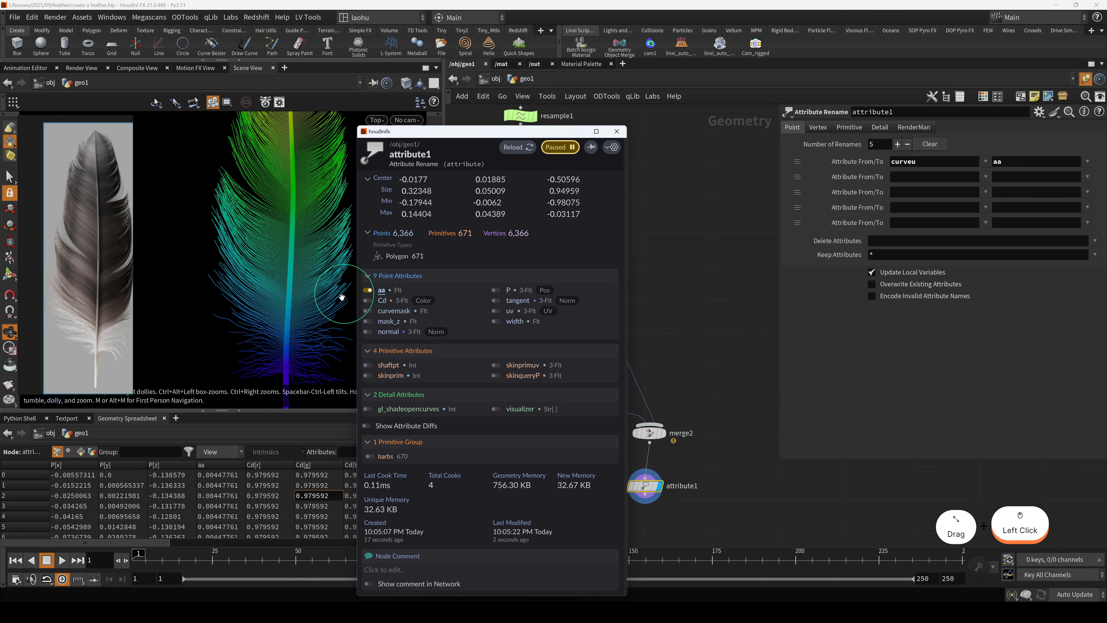
pyautogui.keyDown('alt'); pyautogui.scroll(-6, 297, 294); pyautogui.keyUp('alt')
pyautogui.keyDown('alt'); pyautogui.moveTo(283, 201); pyautogui.dragTo(281, 207, button='middle'); pyautogui.keyUp('alt')
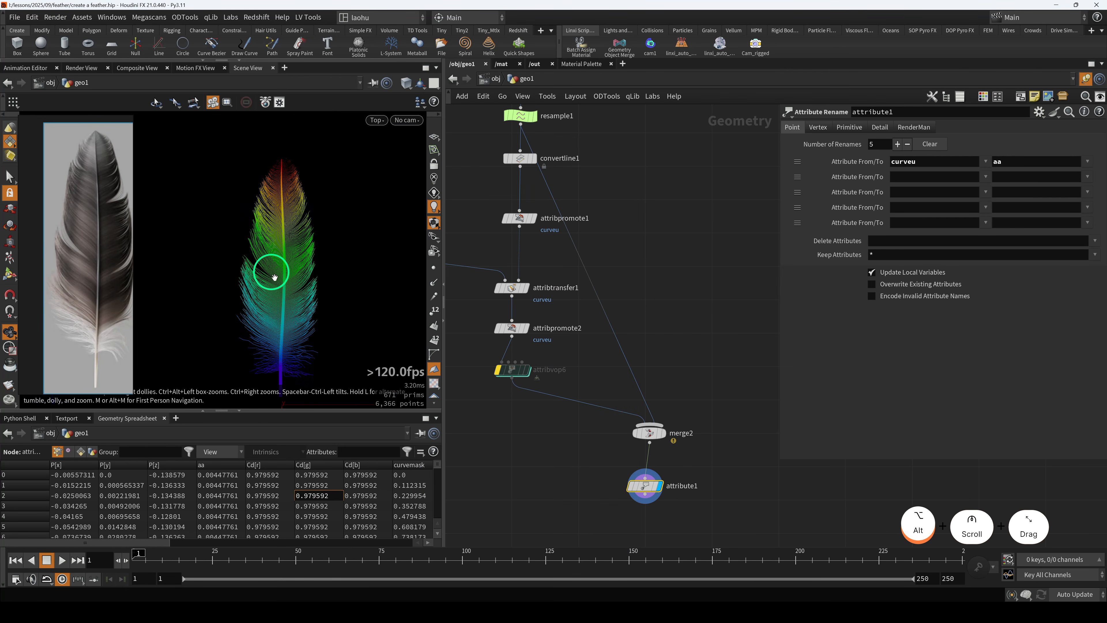
pyautogui.keyDown('alt'); pyautogui.scroll(3, 274, 278); pyautogui.keyUp('alt')
pyautogui.moveTo(646, 489); pyautogui.dragTo(651, 472)
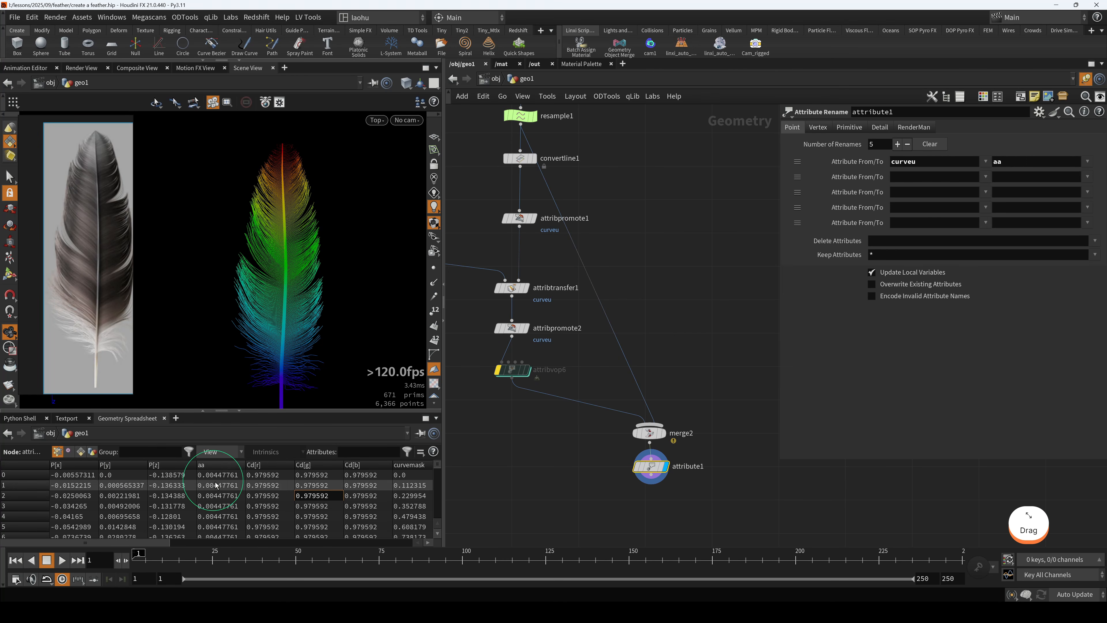
pyautogui.moveTo(635, 470); pyautogui.dragTo(629, 470)
pyautogui.click(613, 151)
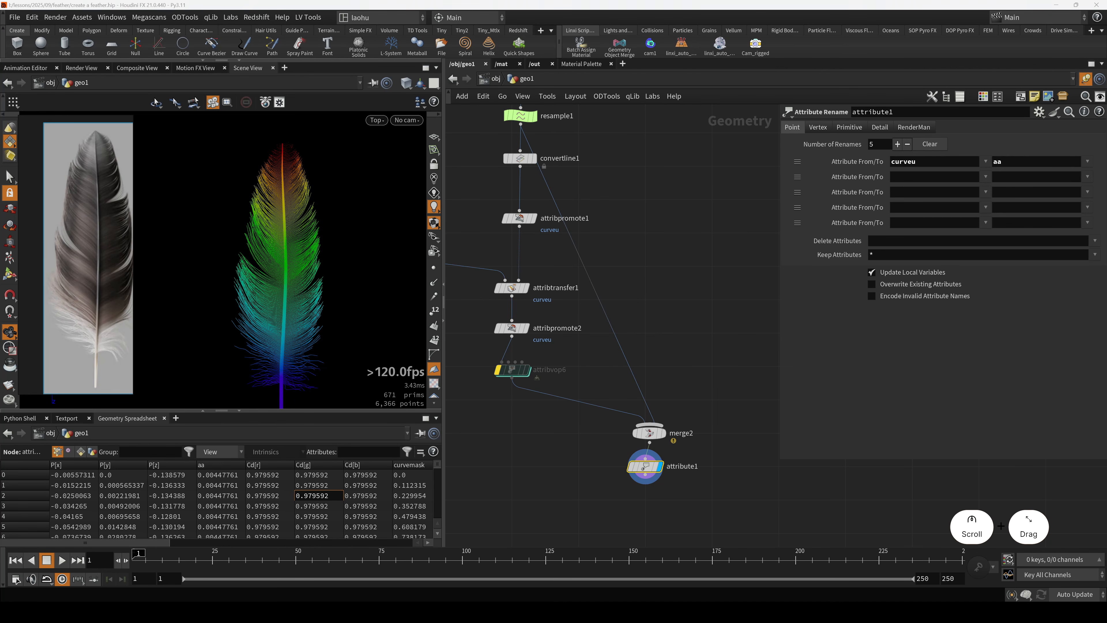
pyautogui.moveTo(351, 356); pyautogui.dragTo(324, 311, button='middle')
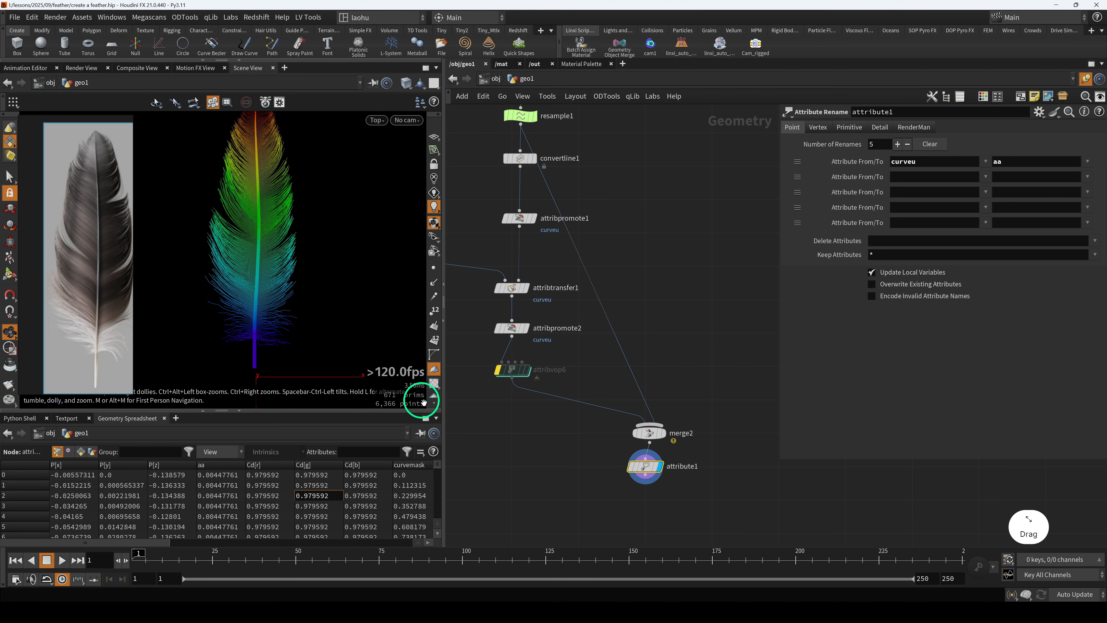
pyautogui.scroll(1, 423, 402)
pyautogui.scroll(-2, 434, 388)
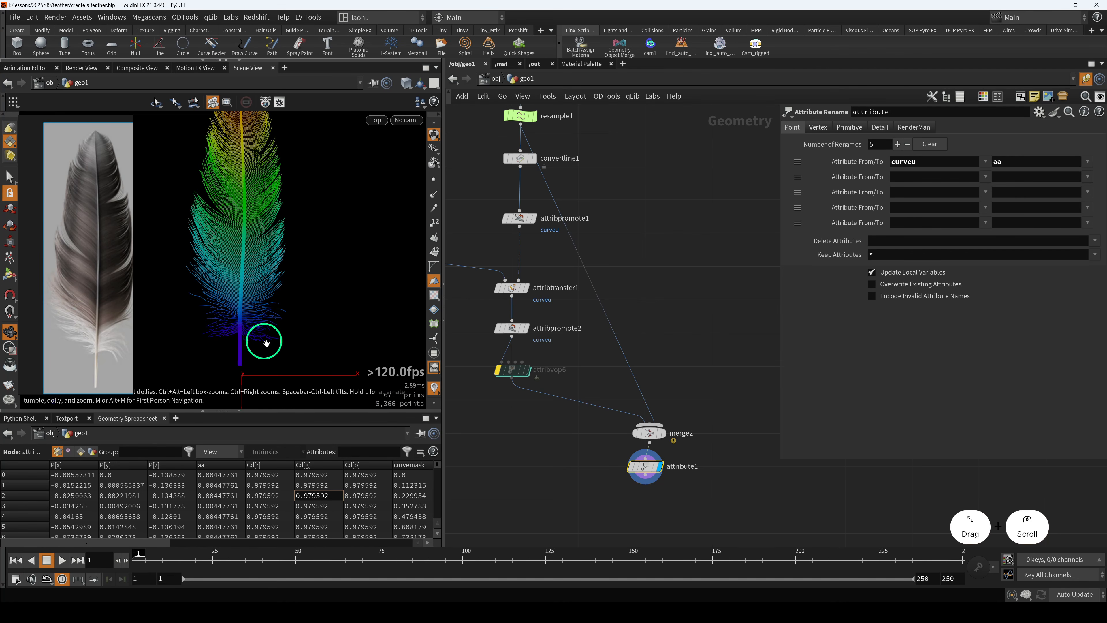
# - Display featheruncondense1 for comparison, then display the renamed feather curves from attribute1 again
pyautogui.scroll(-5, 606, 322)
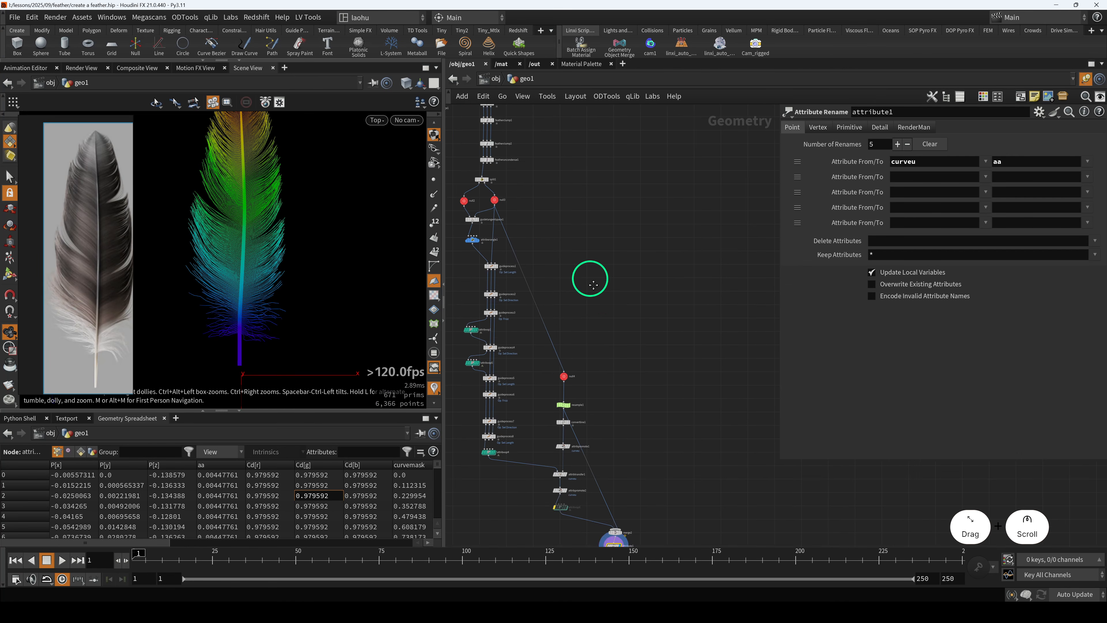
pyautogui.scroll(2, 514, 210)
pyautogui.click(513, 203)
pyautogui.press('r')
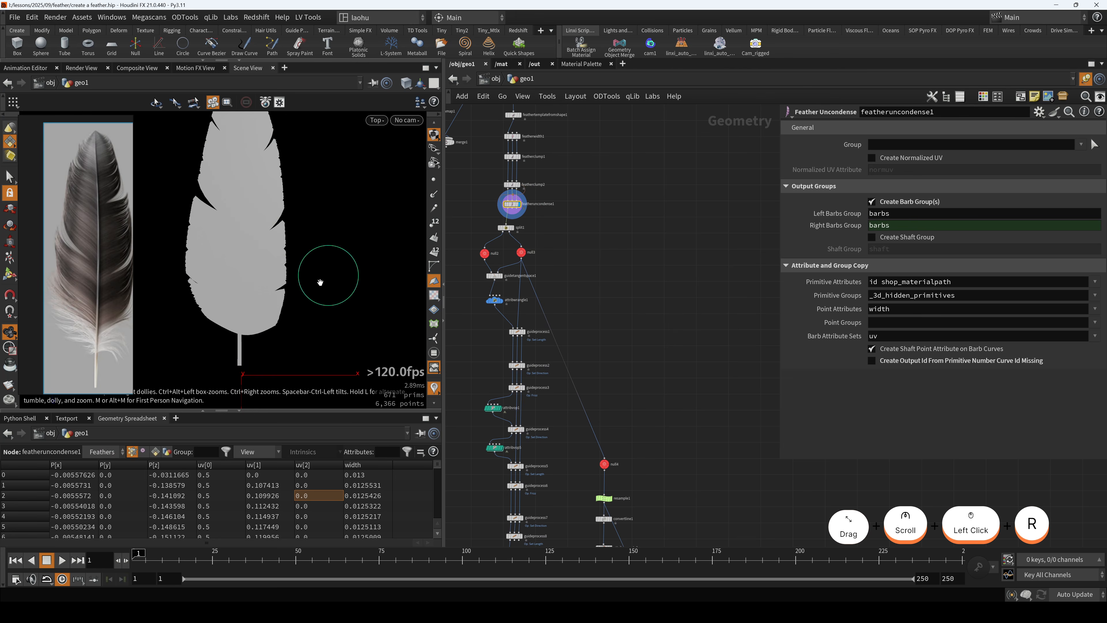
pyautogui.moveTo(483, 204); pyautogui.dragTo(490, 248, button='middle')
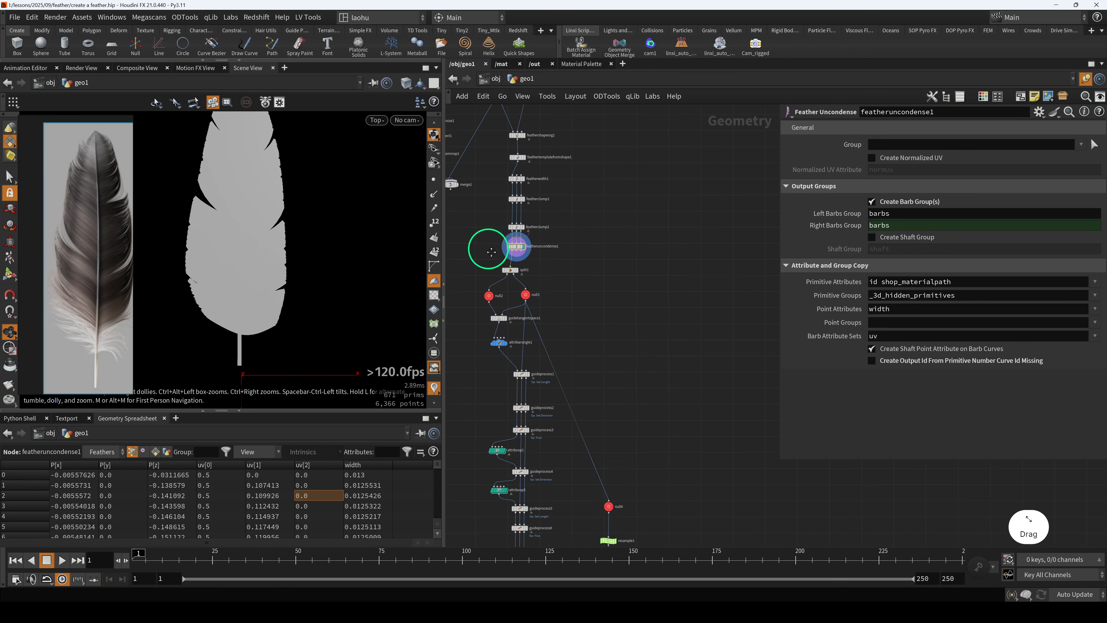
pyautogui.scroll(2, 490, 249)
pyautogui.scroll(-5, 600, 333)
pyautogui.moveTo(612, 541); pyautogui.dragTo(614, 398, button='middle')
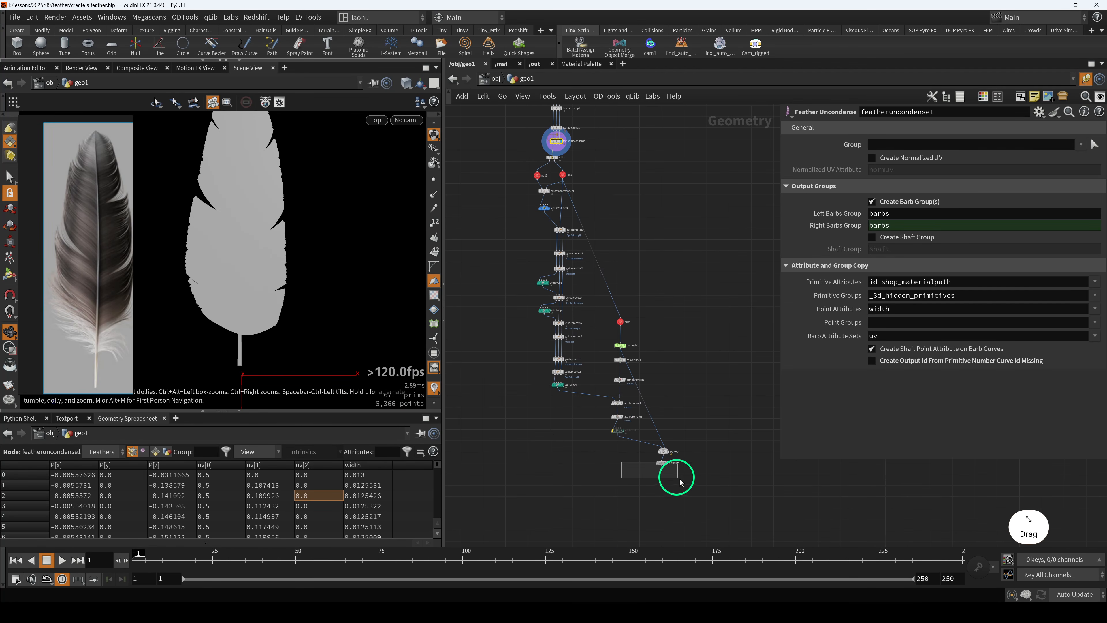
pyautogui.moveTo(681, 482); pyautogui.dragTo(682, 483)
pyautogui.press('r')
# - Compare the outputs of featheruncondense1 and featherclump2, leaving the condensed feather at featherclump2 displayed
pyautogui.scroll(3, 568, 248)
pyautogui.moveTo(568, 247); pyautogui.dragTo(567, 340, button='middle')
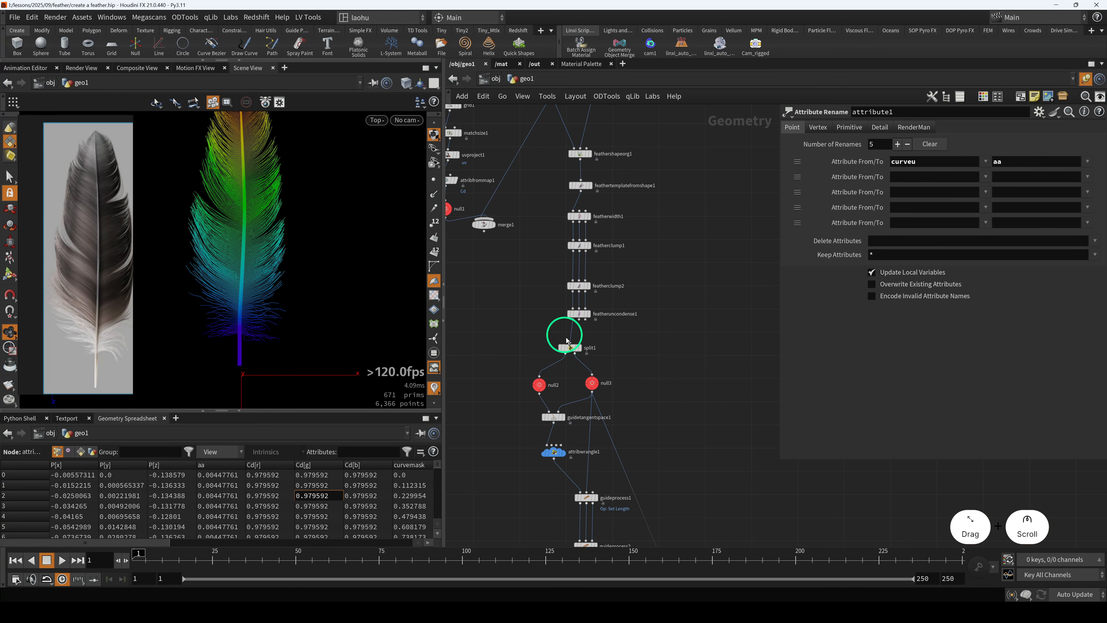
pyautogui.click(578, 314)
pyautogui.press('r')
pyautogui.click(578, 286)
pyautogui.press('r')
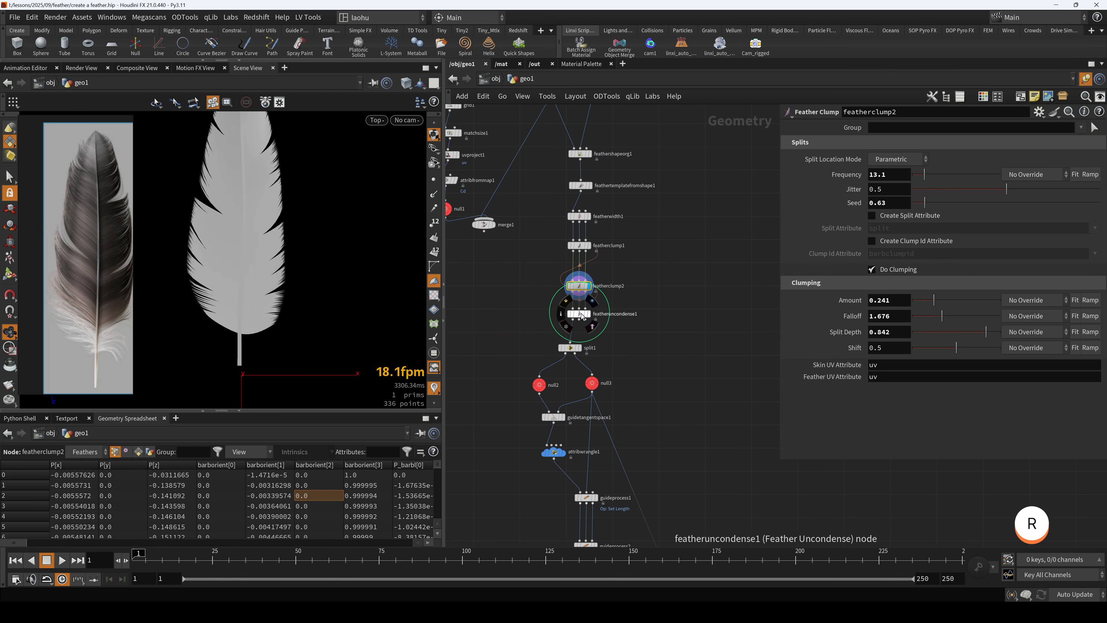
pyautogui.click(552, 244)
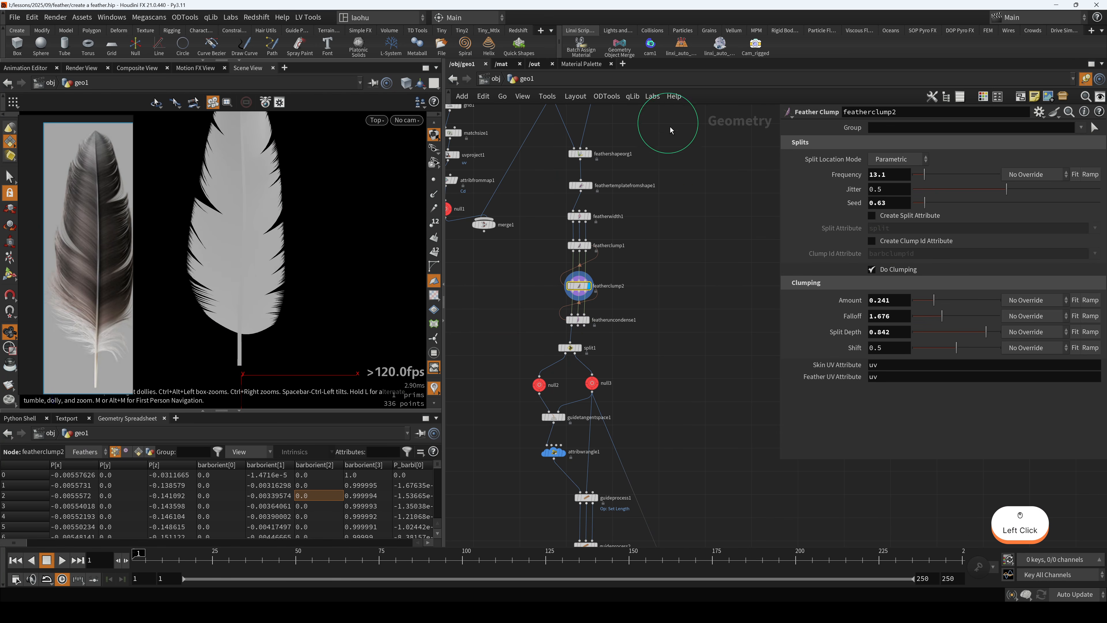
# - Add a Feather Match Uncondensed node below attribute1
pyautogui.scroll(-2, 685, 213)
pyautogui.moveTo(743, 532); pyautogui.dragTo(661, 165, button='middle')
pyautogui.moveTo(672, 418); pyautogui.dragTo(650, 394, button='middle')
pyautogui.scroll(5, 649, 369)
pyautogui.click(659, 371)
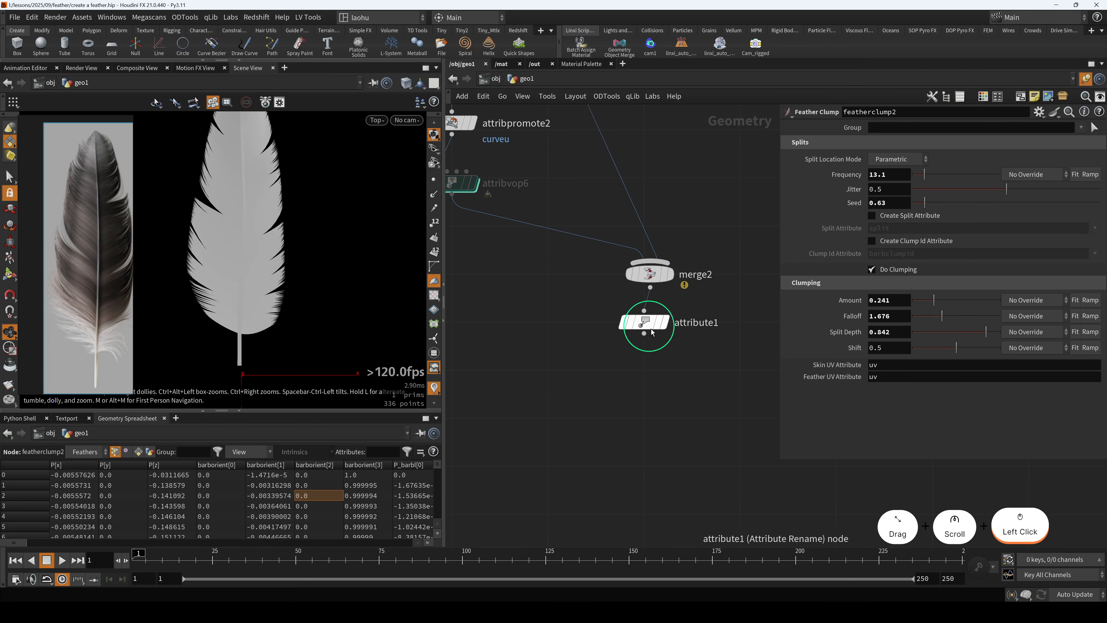
pyautogui.press('Tab')
pyautogui.write('feath')
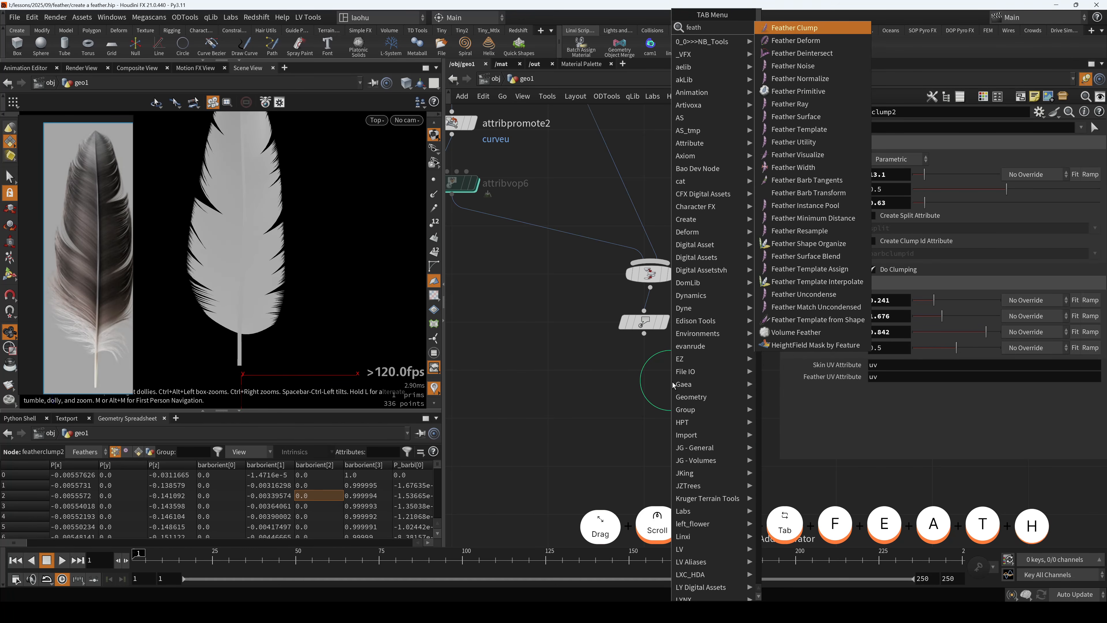
pyautogui.write('un')
pyautogui.press('Down')
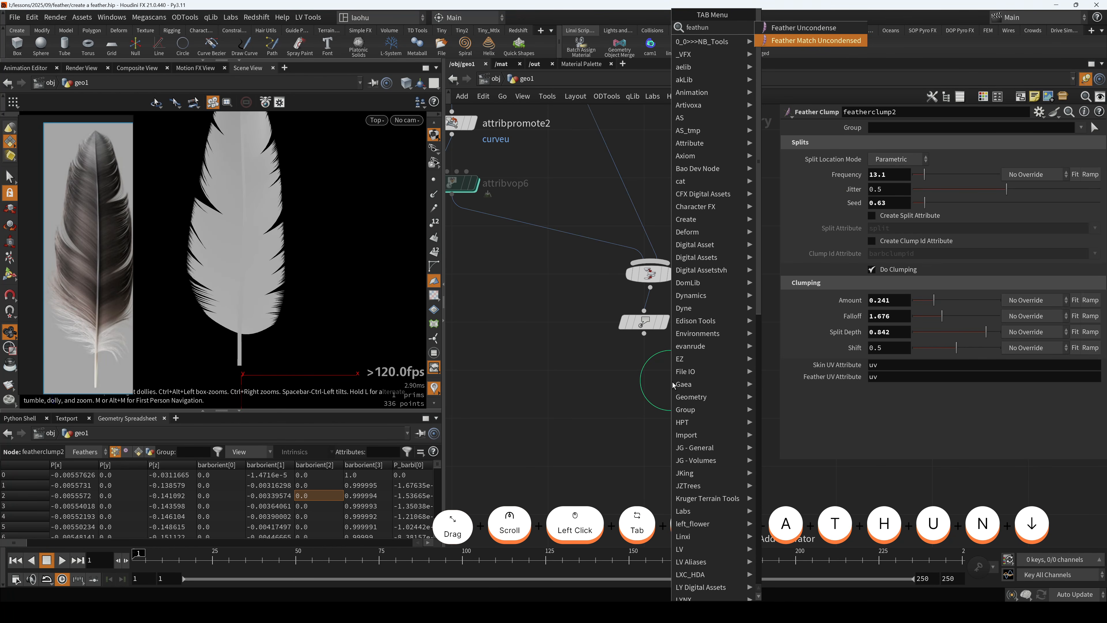
pyautogui.press('Return')
pyautogui.click(676, 375)
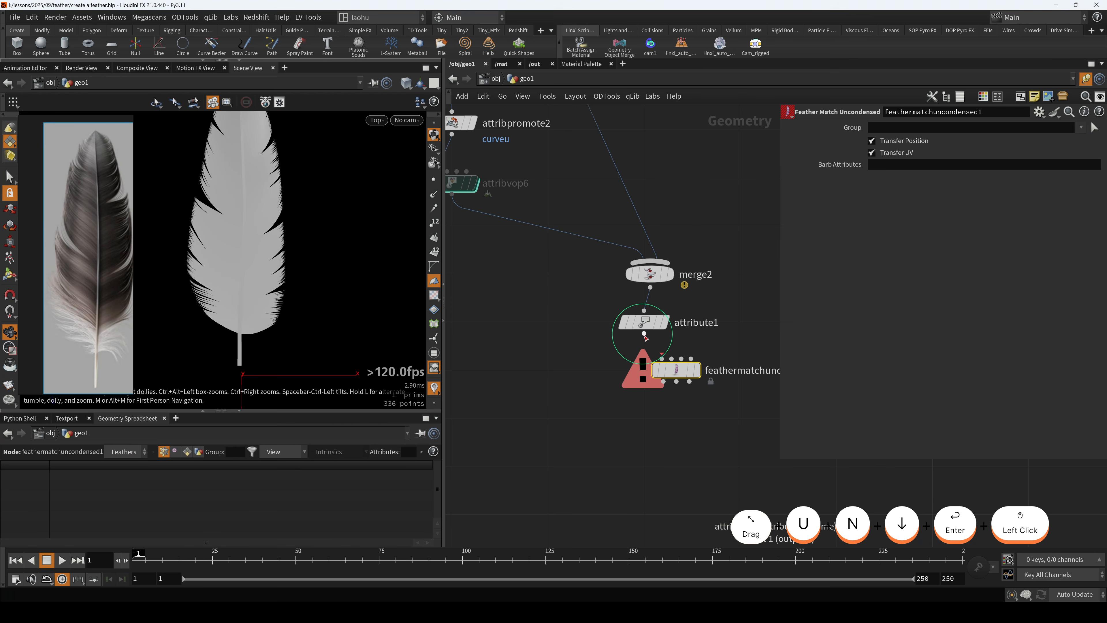
# - Connect attribute1's output to feathermatchuncondensed1 and rearrange the nodes around merge2
pyautogui.moveTo(621, 275); pyautogui.dragTo(680, 245)
pyautogui.click(726, 347)
pyautogui.moveTo(672, 305); pyautogui.dragTo(691, 357)
pyautogui.scroll(-3, 580, 305)
pyautogui.moveTo(573, 292); pyautogui.dragTo(586, 346, button='middle')
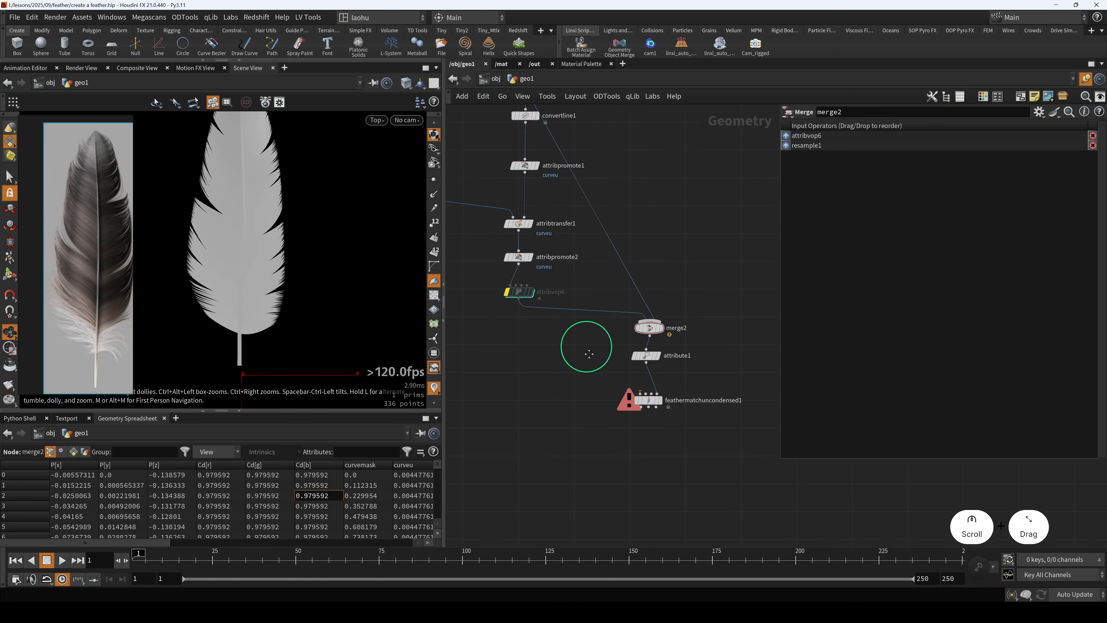
pyautogui.scroll(-3, 598, 358)
pyautogui.moveTo(631, 390); pyautogui.dragTo(641, 457, button='middle')
pyautogui.moveTo(634, 447); pyautogui.dragTo(596, 441)
# - Move the source curve, grid and feather setup nodes down to featherclump2 aside from the featheruncondense1 chain
pyautogui.moveTo(582, 249); pyautogui.dragTo(580, 366, button='middle')
pyautogui.scroll(-3, 580, 366)
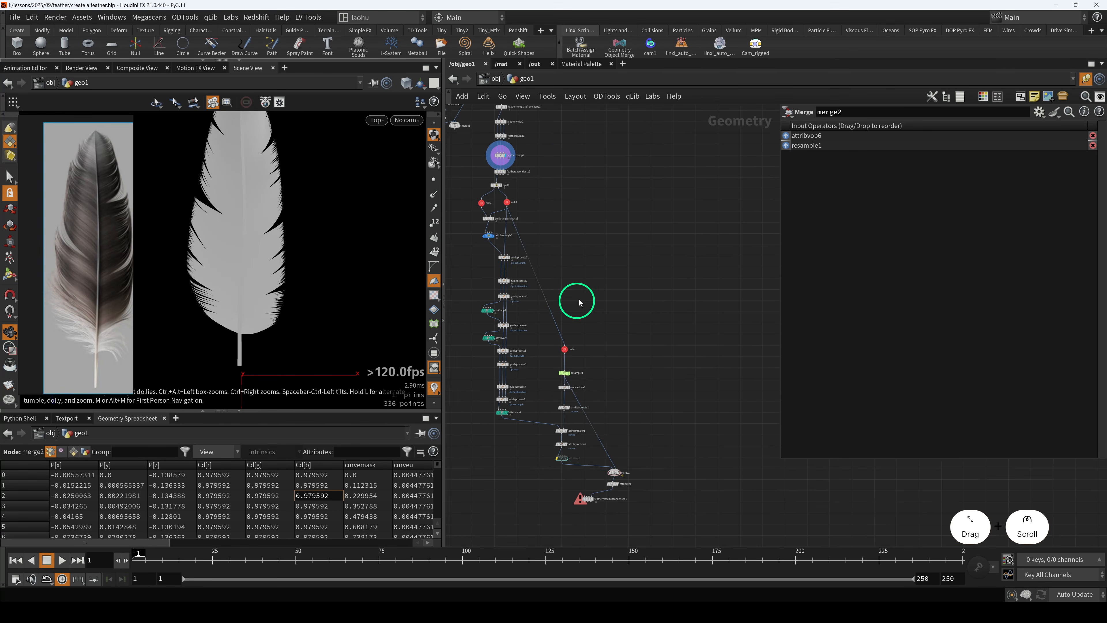
pyautogui.moveTo(581, 302); pyautogui.dragTo(622, 381, button='middle')
pyautogui.moveTo(567, 264); pyautogui.dragTo(578, 331, button='middle')
pyautogui.scroll(3, 521, 221)
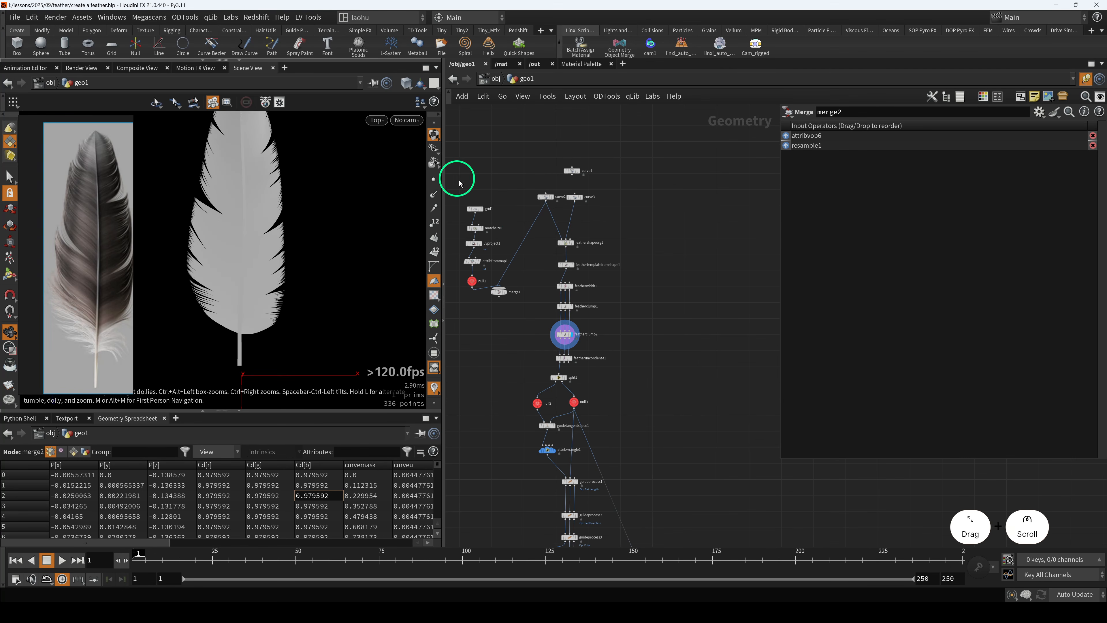
pyautogui.moveTo(460, 182); pyautogui.dragTo(696, 338)
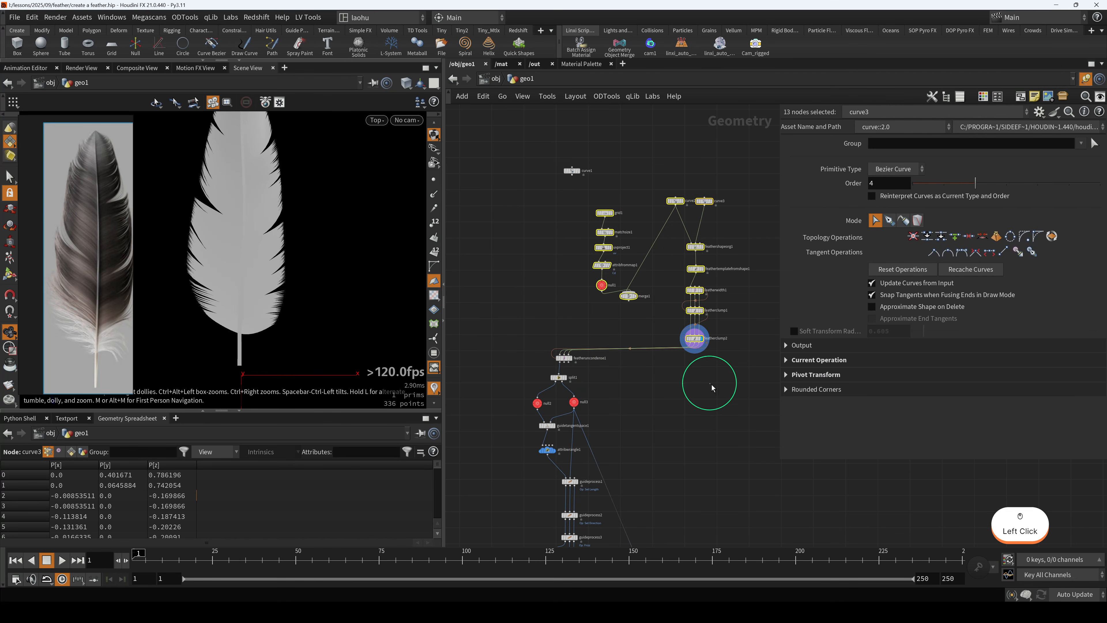
pyautogui.click(711, 385)
# - Reposition feathermatchuncondensed1 beside attribute1 on the side facing the relocated feather setup nodes
pyautogui.moveTo(711, 439); pyautogui.dragTo(626, 266, button='middle')
pyautogui.scroll(-4, 625, 266)
pyautogui.moveTo(650, 372); pyautogui.dragTo(625, 321, button='middle')
pyautogui.scroll(5, 624, 321)
pyautogui.moveTo(578, 491); pyautogui.dragTo(593, 411, button='middle')
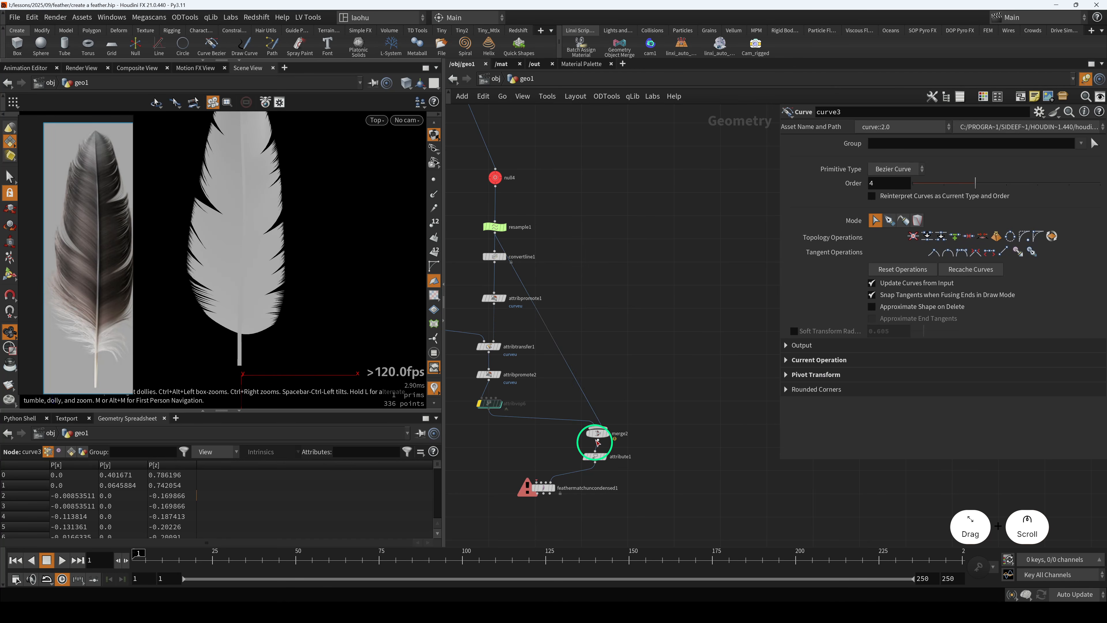
pyautogui.moveTo(554, 420); pyautogui.dragTo(596, 460)
pyautogui.moveTo(539, 489); pyautogui.dragTo(640, 477)
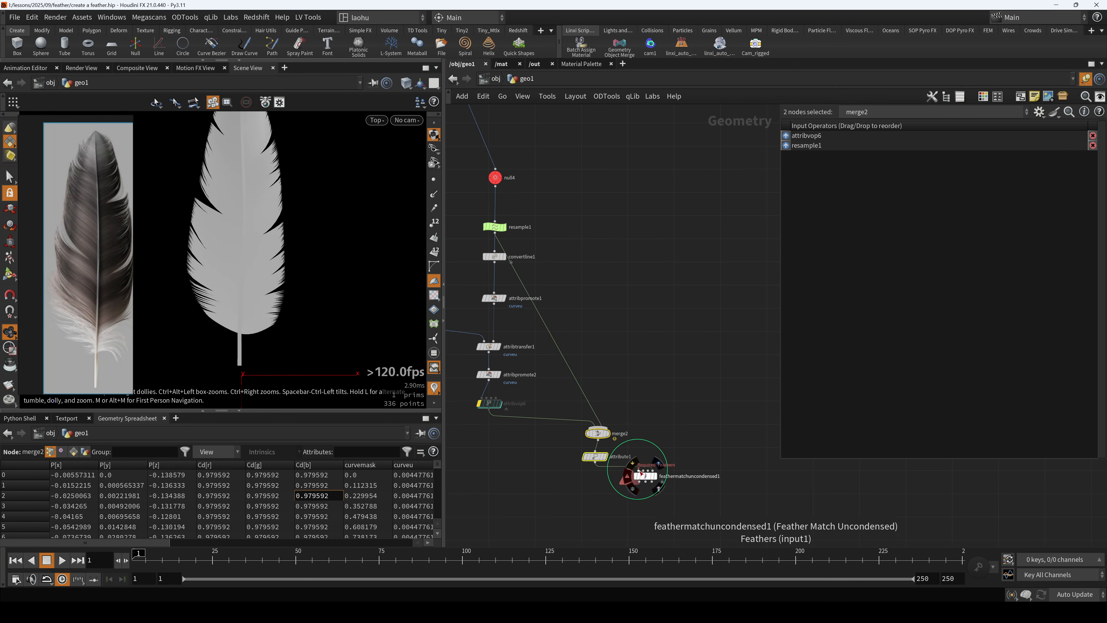
# - Connect featherclump2's first output to the Feathers input of feathermatchuncondensed1
pyautogui.click(639, 471)
pyautogui.moveTo(596, 207); pyautogui.dragTo(606, 523, button='middle')
pyautogui.moveTo(590, 268); pyautogui.dragTo(620, 501, button='middle')
pyautogui.scroll(2, 588, 354)
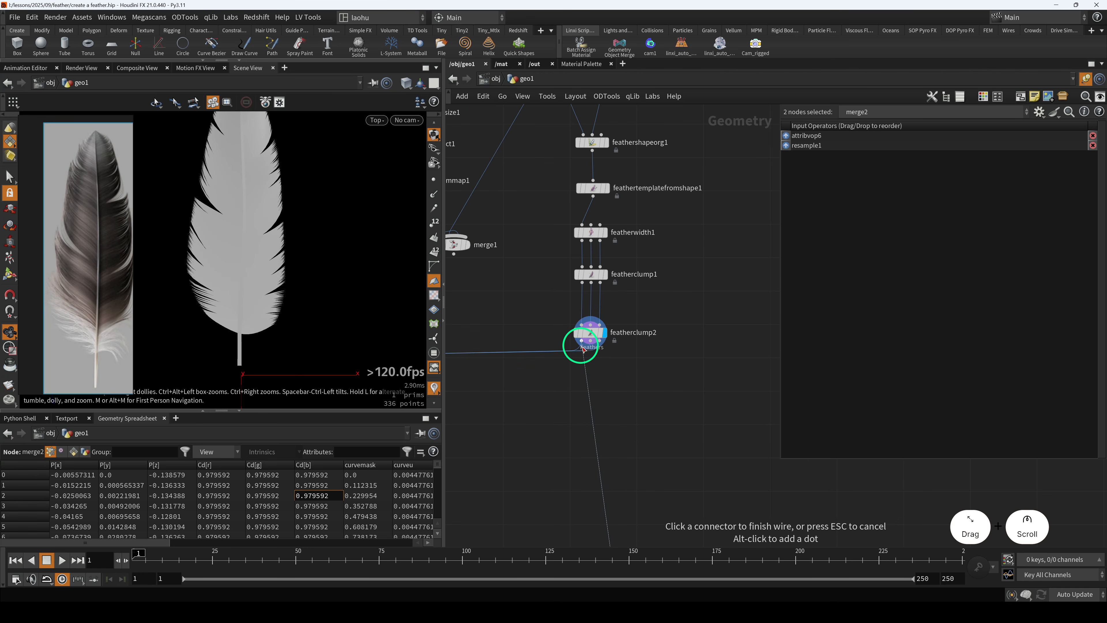
pyautogui.click(581, 345)
pyautogui.moveTo(567, 362); pyautogui.dragTo(542, 396, button='right')
pyautogui.moveTo(542, 396); pyautogui.dragTo(602, 337, button='middle')
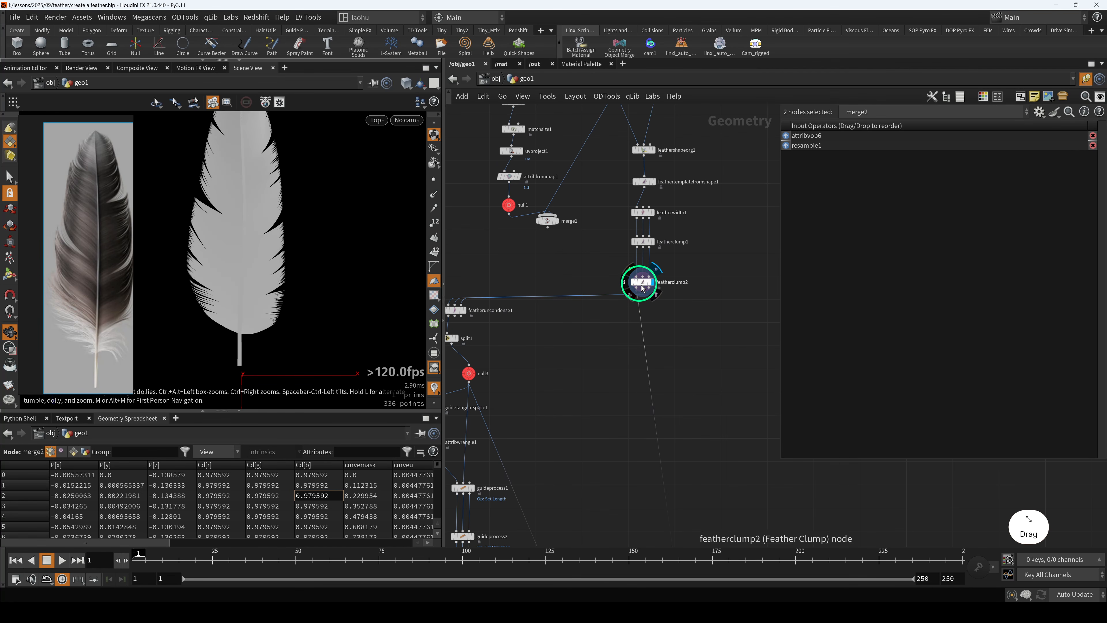
# - Connect featherclump2's second and third outputs to the matching inputs of feathermatchuncondensed1
pyautogui.click(642, 287)
pyautogui.scroll(-3, 665, 371)
pyautogui.moveTo(678, 488); pyautogui.dragTo(618, 240, button='middle')
pyautogui.scroll(2, 629, 432)
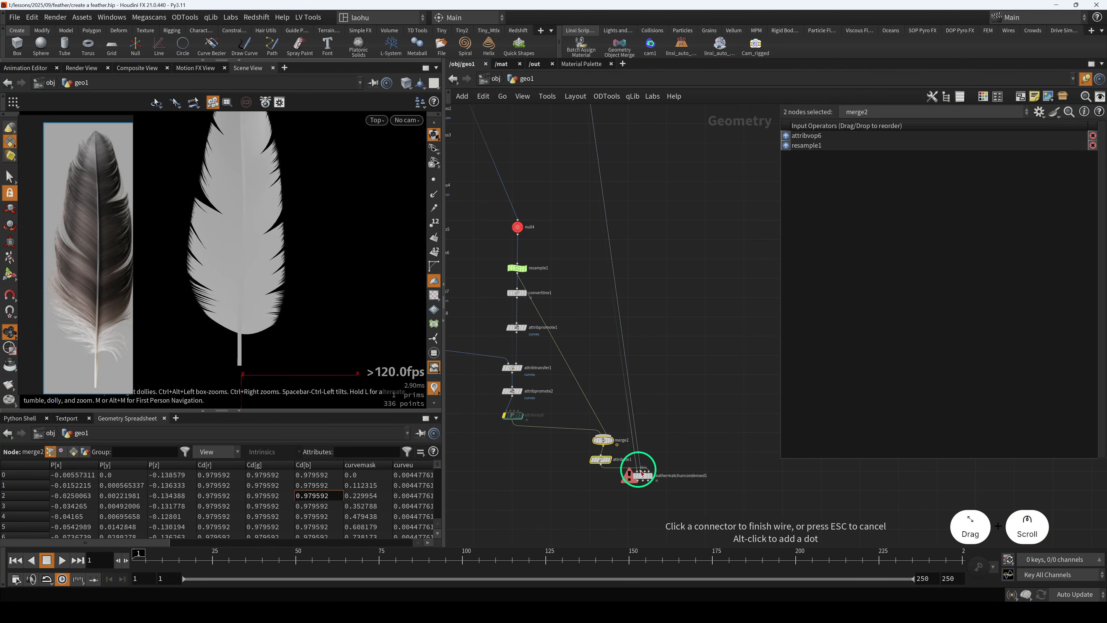
pyautogui.click(640, 472)
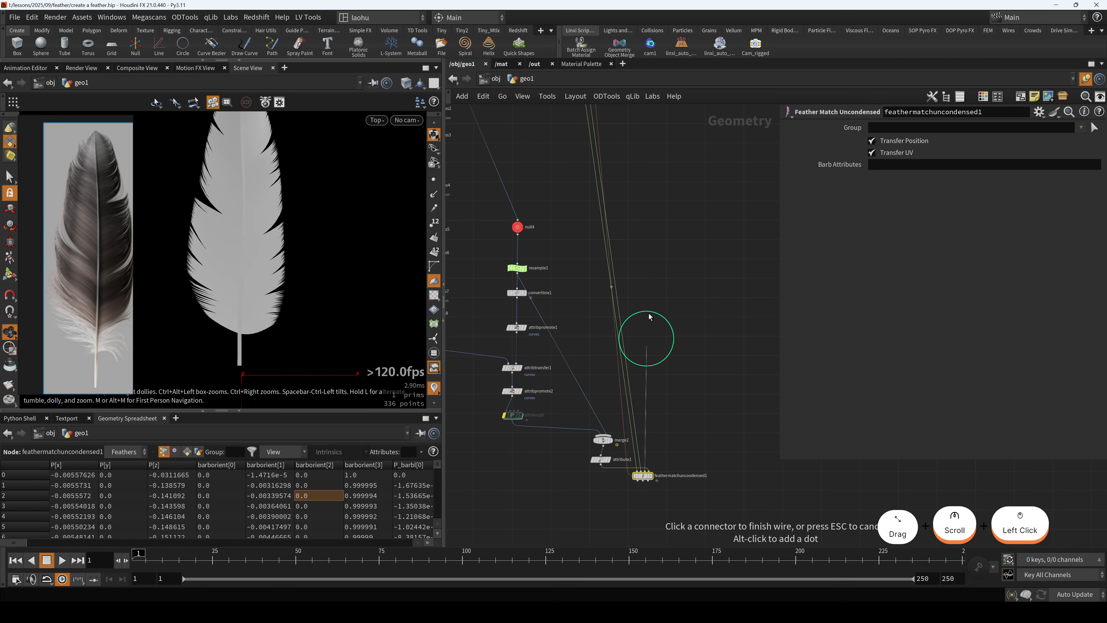
pyautogui.moveTo(644, 218); pyautogui.dragTo(646, 501, button='middle')
pyautogui.scroll(2, 577, 286)
pyautogui.click(573, 157)
# - Display feathermatchuncondensed1 to show the condensed feather matched to the processed barbs
pyautogui.scroll(-1, 637, 284)
pyautogui.moveTo(689, 431); pyautogui.dragTo(683, 232, button='middle')
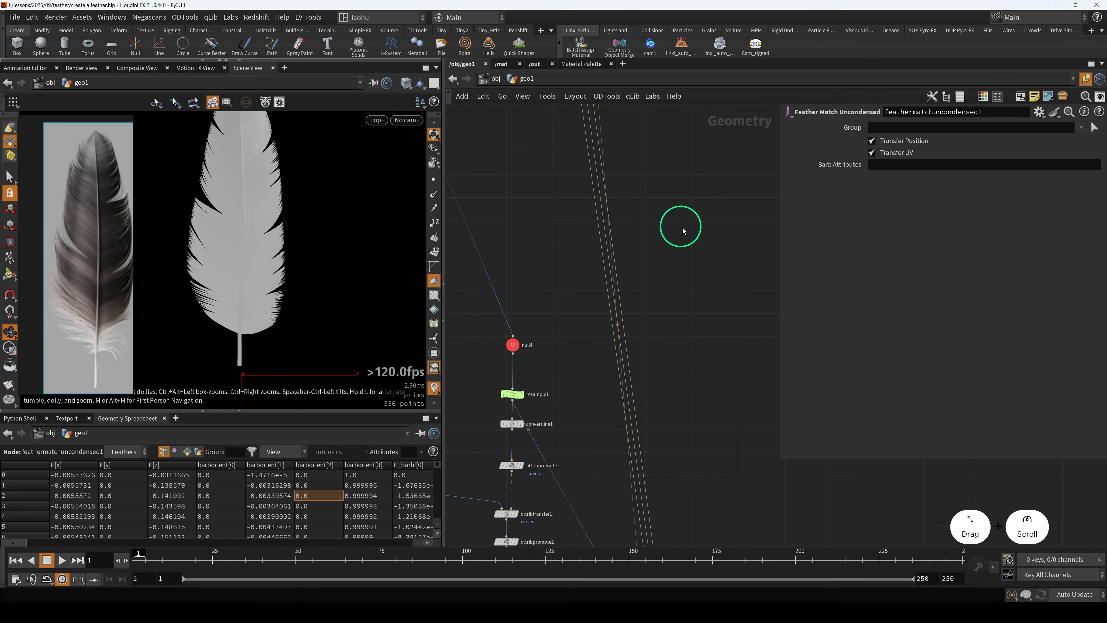
pyautogui.moveTo(685, 445); pyautogui.dragTo(714, 494, button='middle')
pyautogui.press('r')
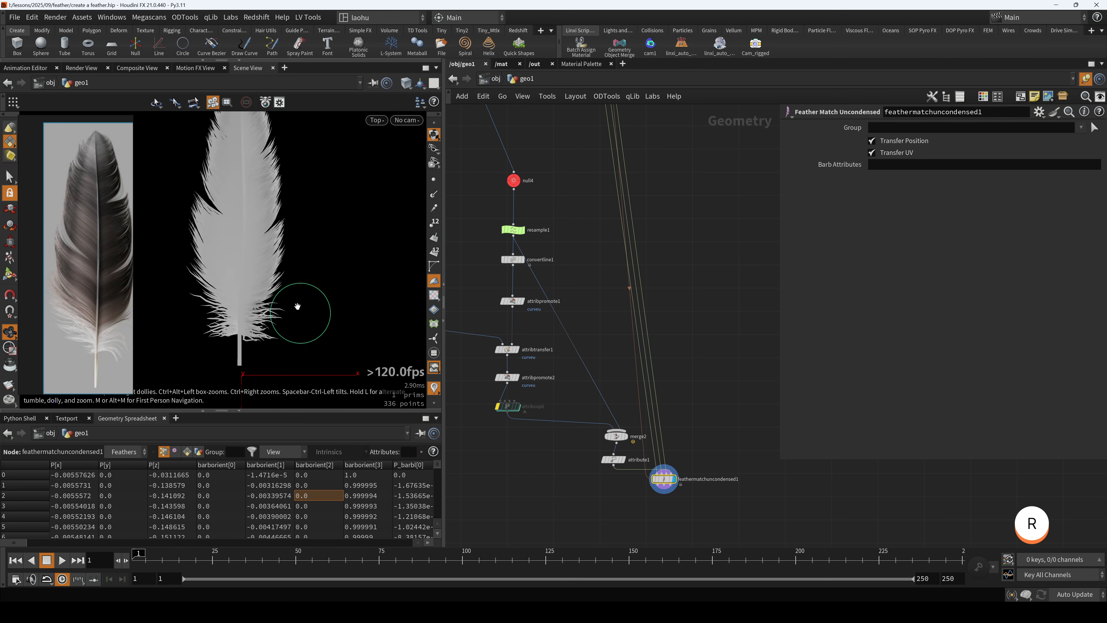
# - Examine the matched condensed feather in perspective, including a close side-on view of its barbs
pyautogui.hotkey('space', '1')
pyautogui.keyDown('alt'); pyautogui.moveTo(261, 279); pyautogui.dragTo(347, 375); pyautogui.keyUp('alt')
pyautogui.hotkey('space', 'h')
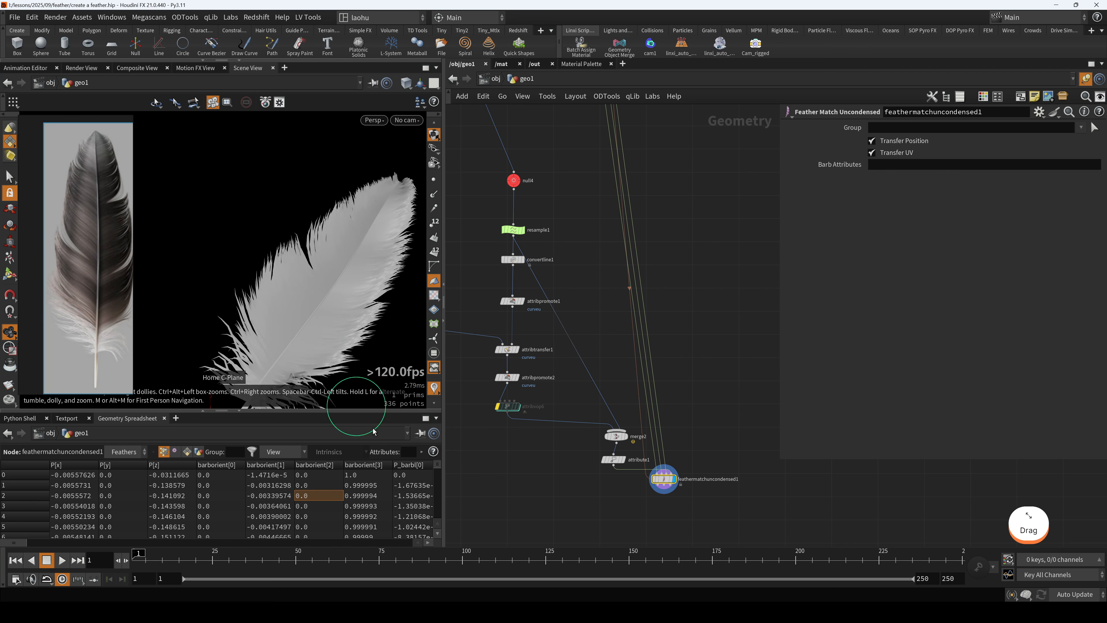
pyautogui.moveTo(307, 343); pyautogui.dragTo(273, 301, button='middle')
pyautogui.scroll(3, 272, 306)
pyautogui.moveTo(272, 344); pyautogui.dragTo(382, 391)
pyautogui.scroll(5, 403, 399)
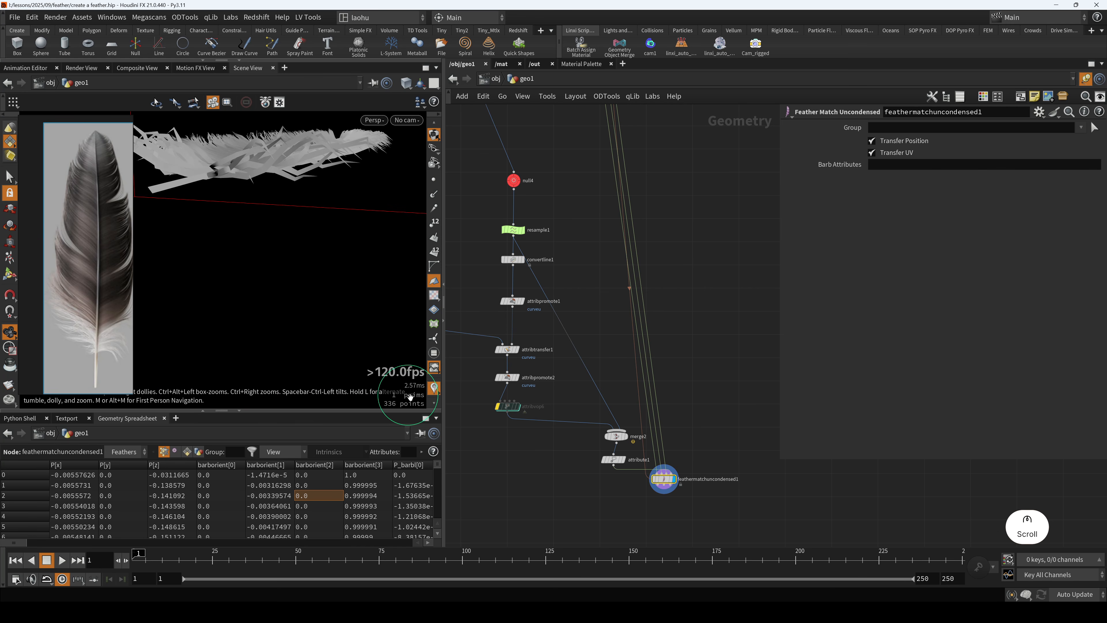
# - Move feathermatchuncondensed1 slightly closer to attribute1 and set its Barb Attributes to aa
pyautogui.moveTo(679, 487); pyautogui.dragTo(662, 489)
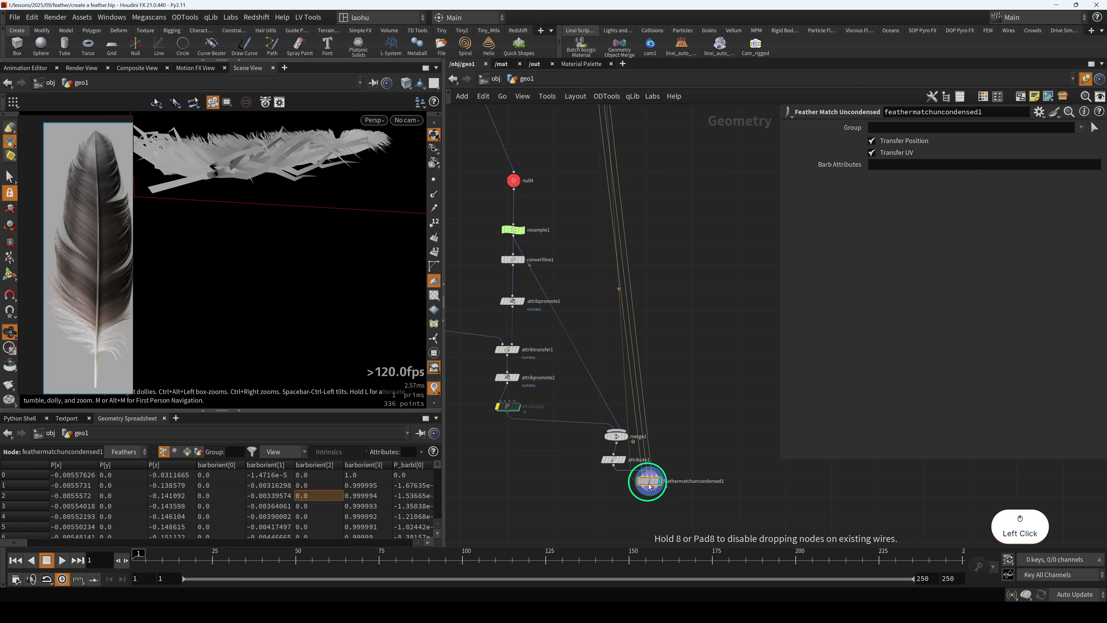
pyautogui.click(890, 192)
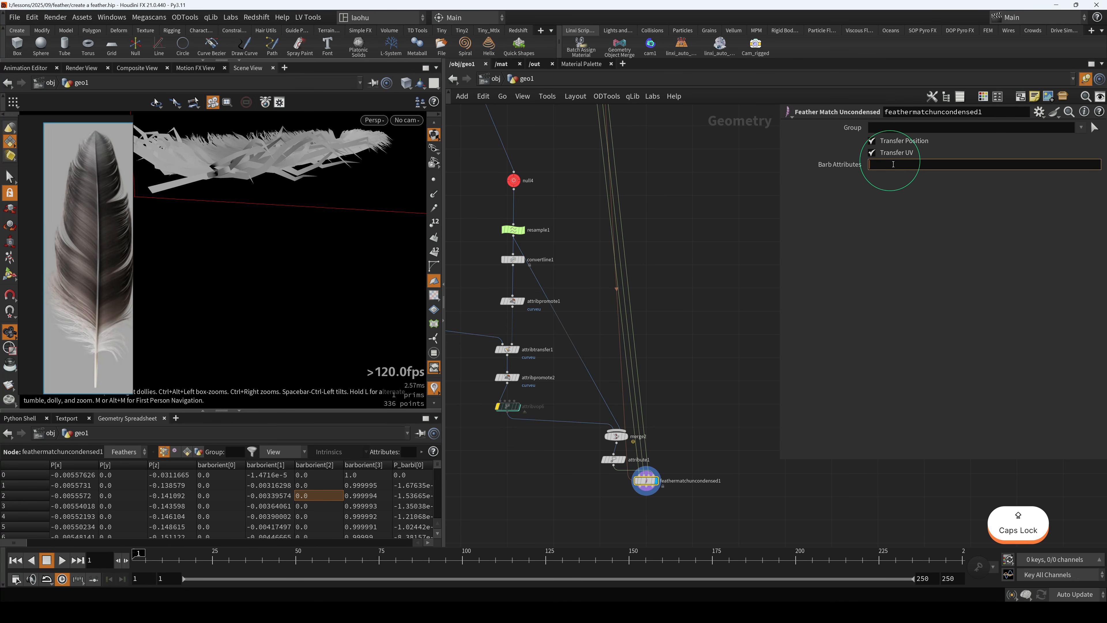
pyautogui.write('aa')
pyautogui.click(715, 391)
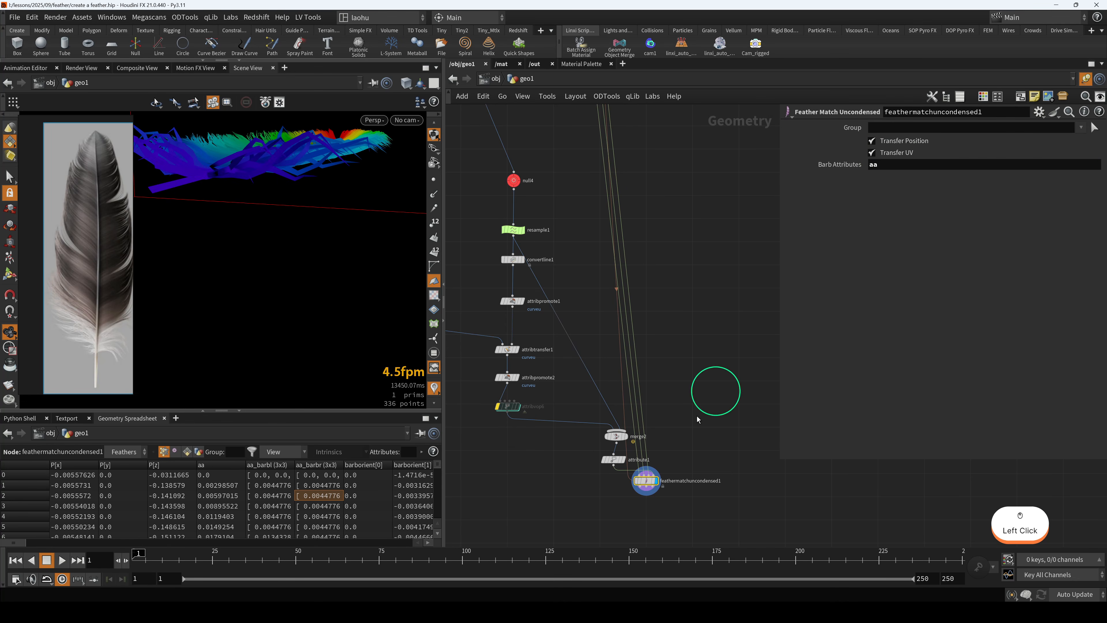
pyautogui.moveTo(326, 270); pyautogui.dragTo(258, 270)
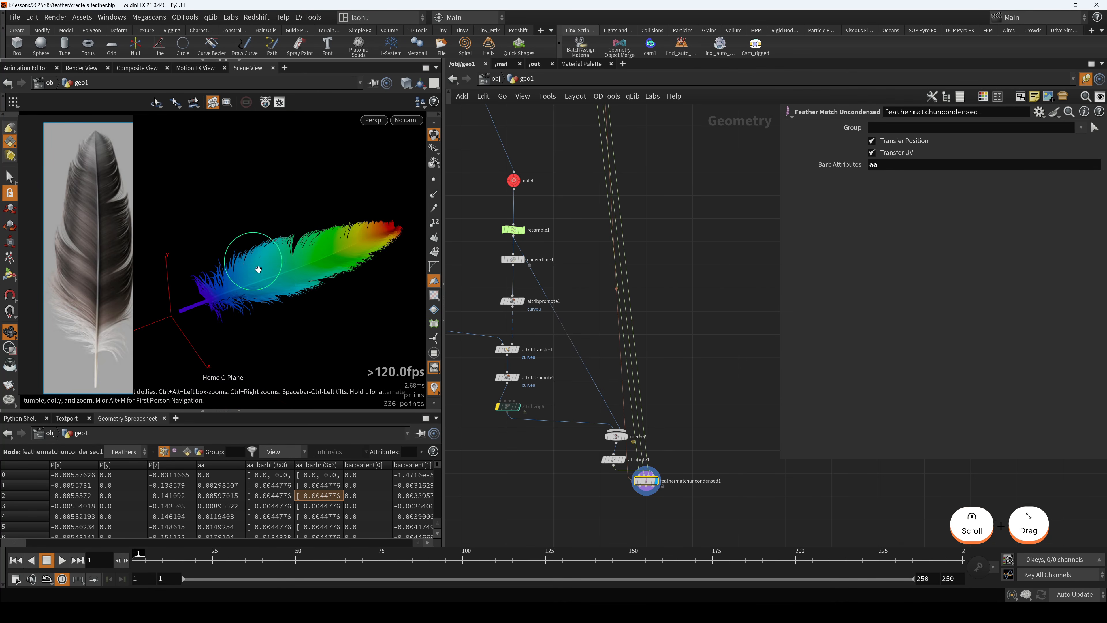